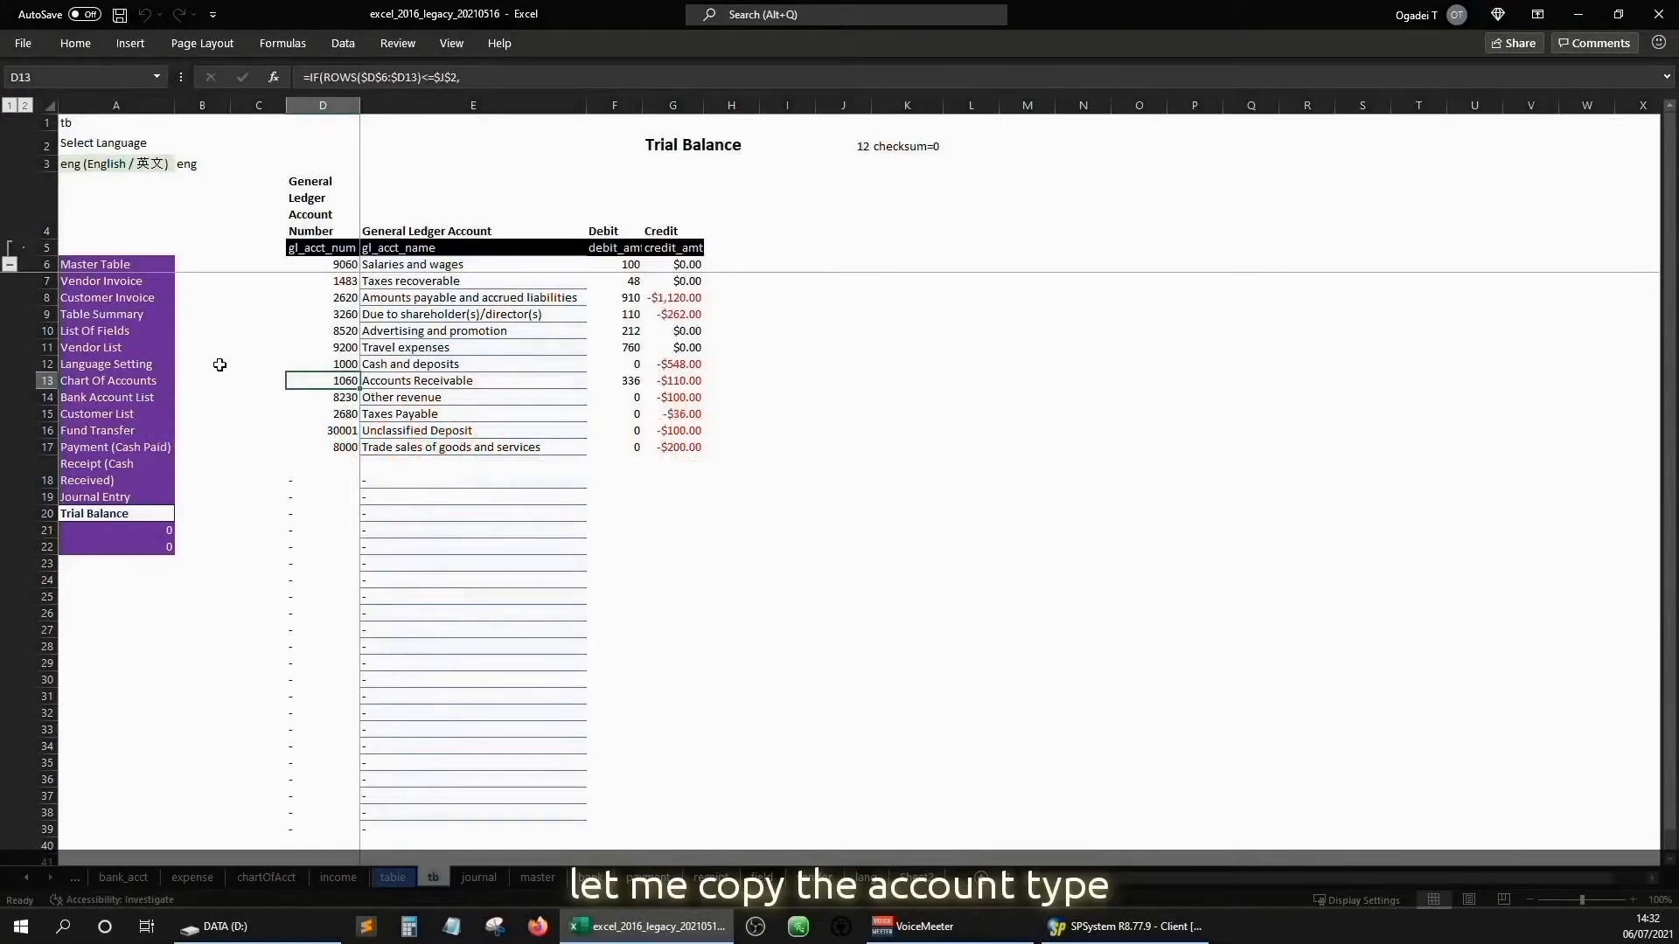
- Copy the field names inc_stmt_txt through gen_admin_txt from the List Of Fields sheet and paste them into empty cells on the Chart Of Accounts sheet
left_click(111, 339)
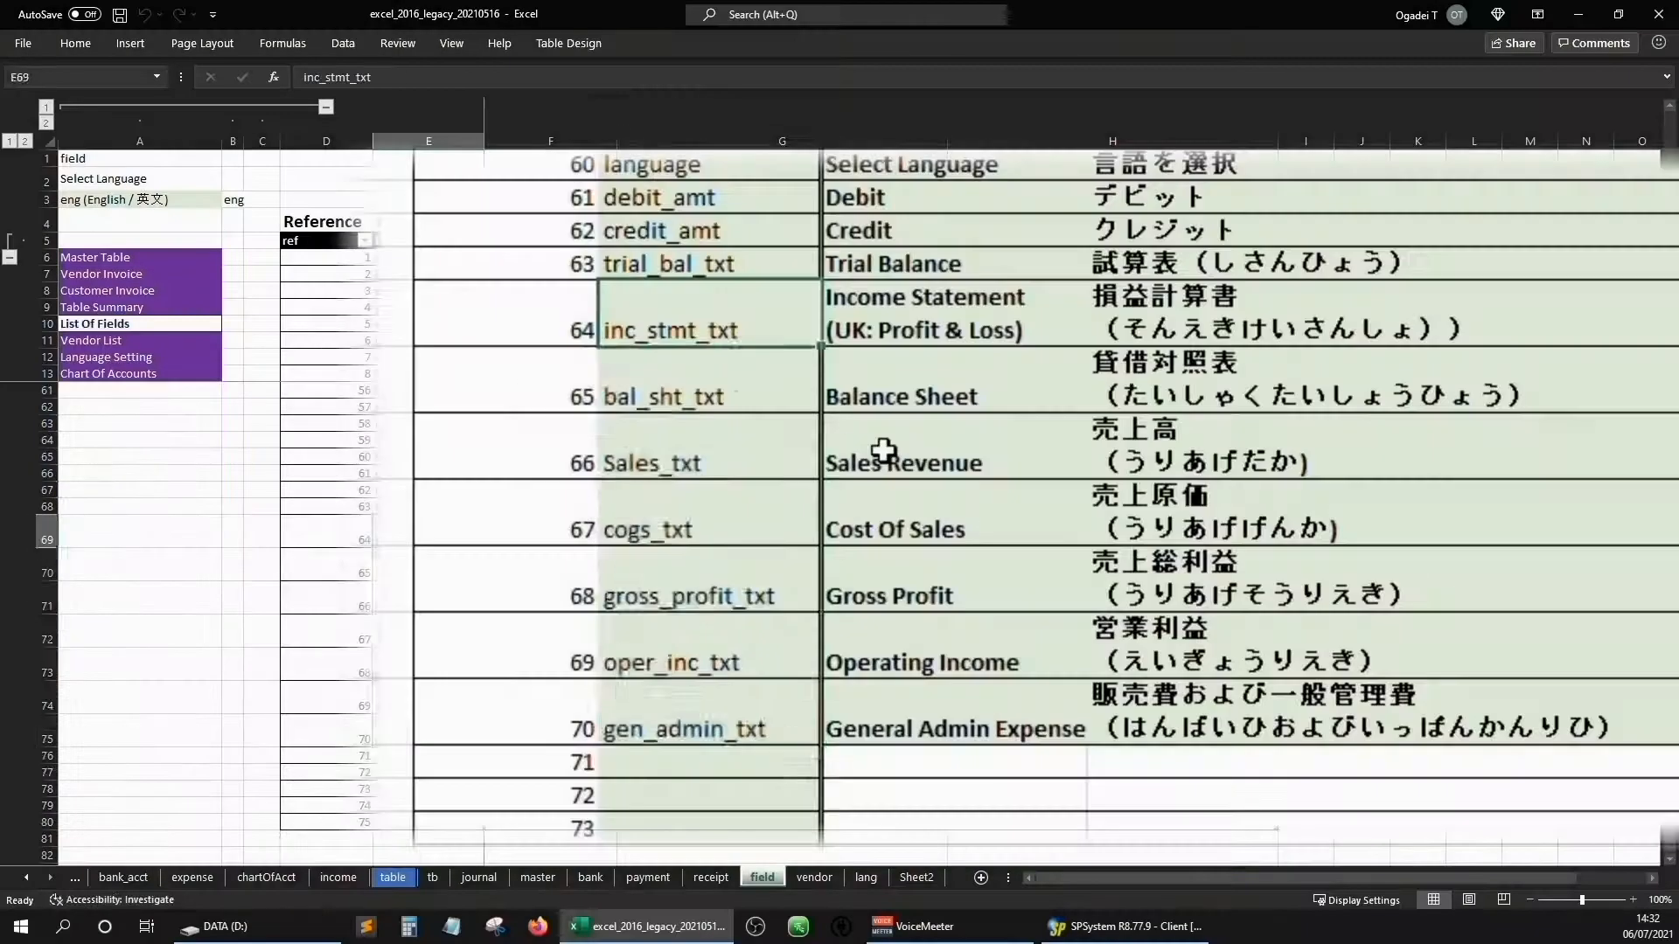
scroll(254, 372, "up", 15)
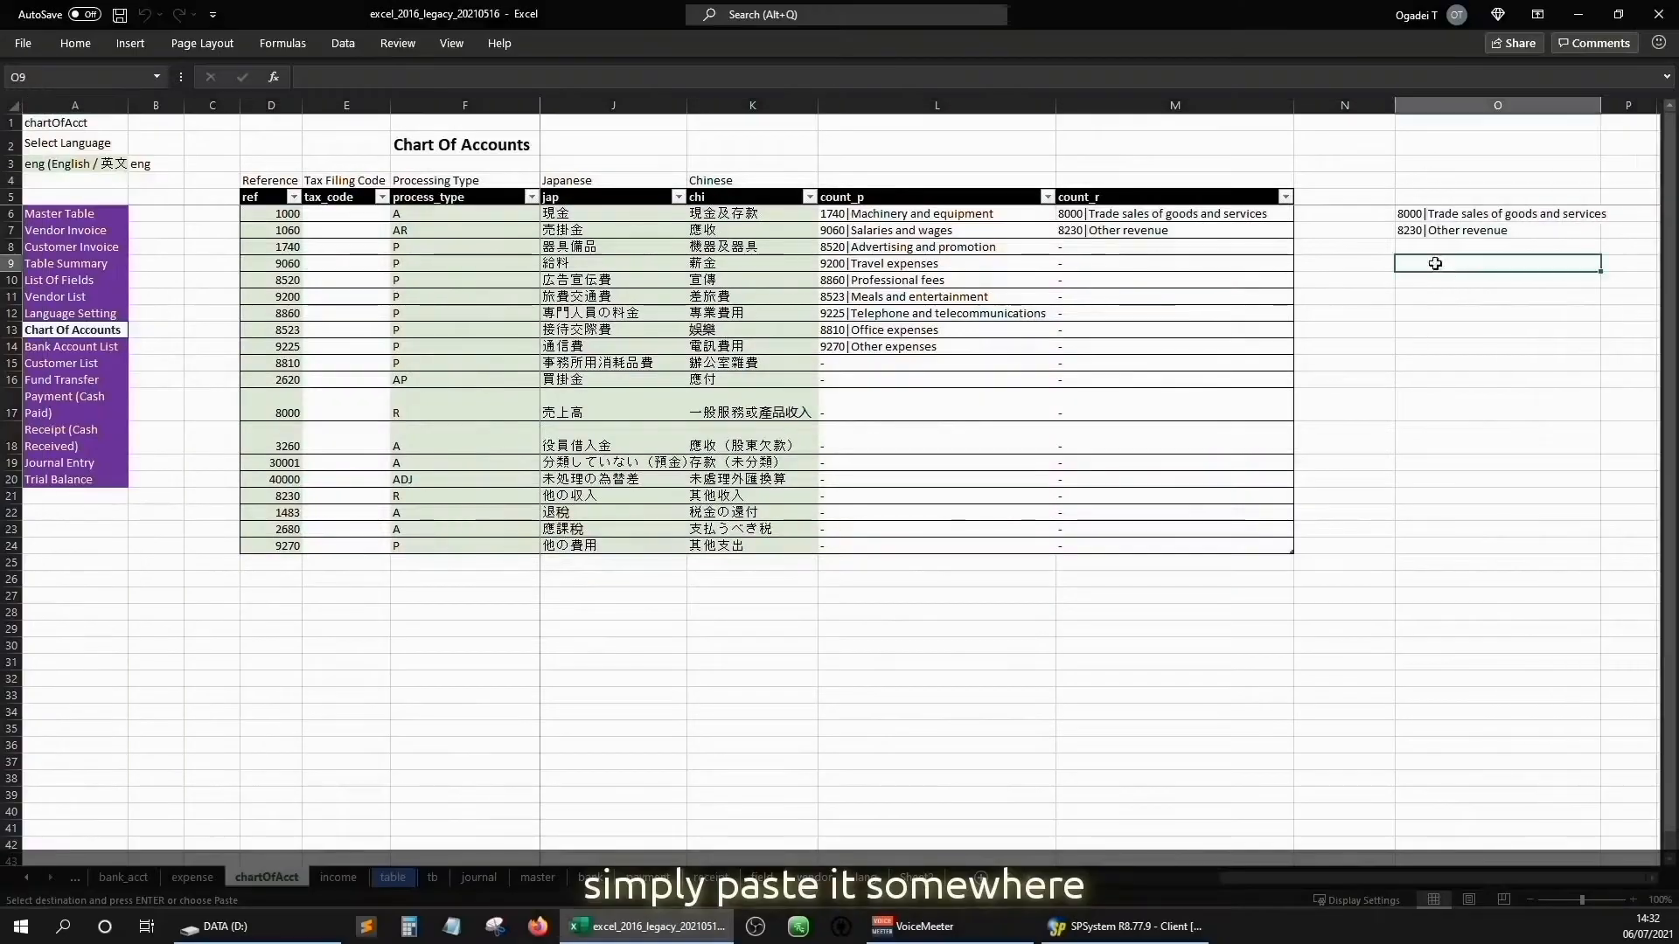
right_click(1435, 263)
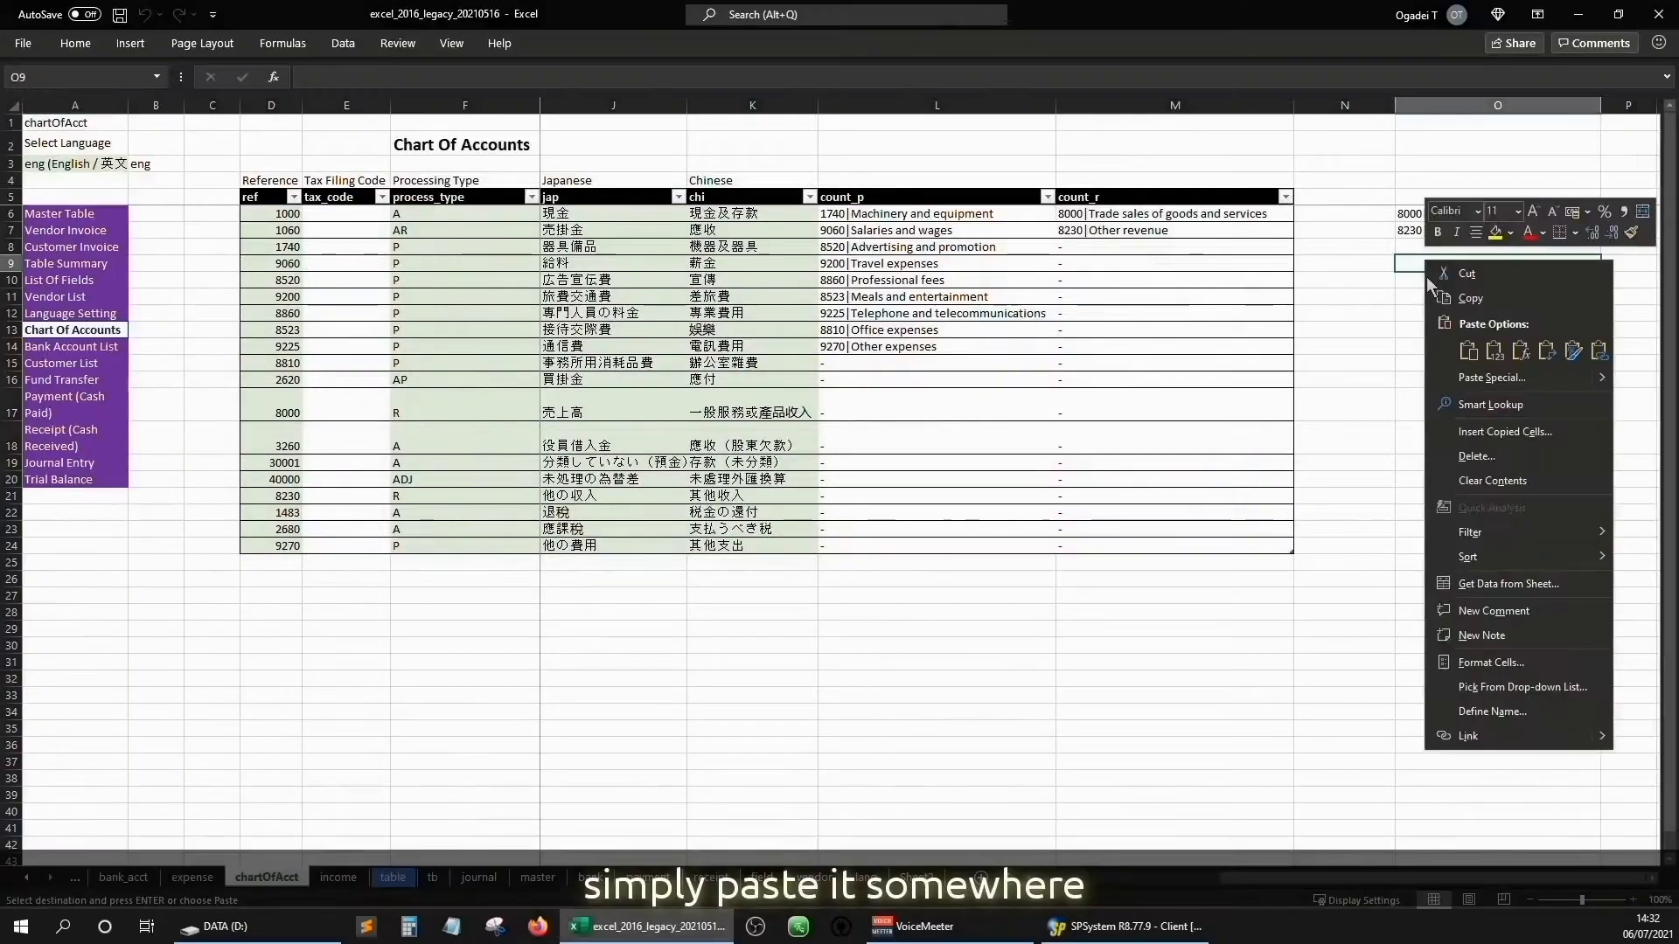
left_click(1469, 339)
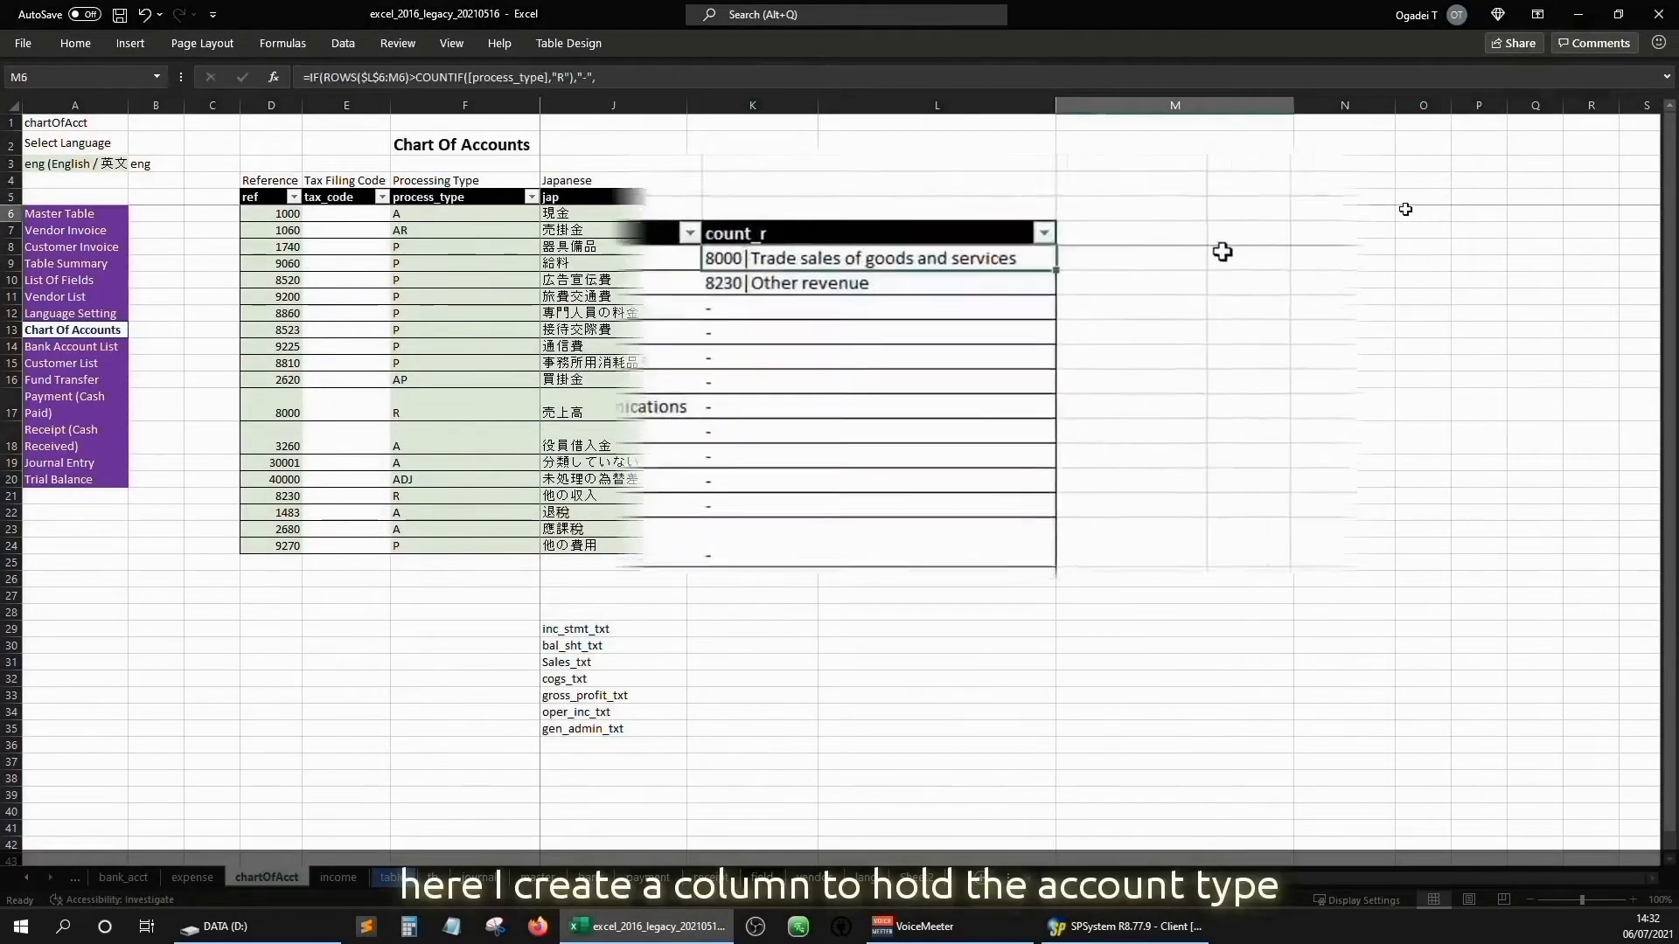
- Add an acct_type column after count_r in the Chart Of Accounts table
left_click(1394, 202)
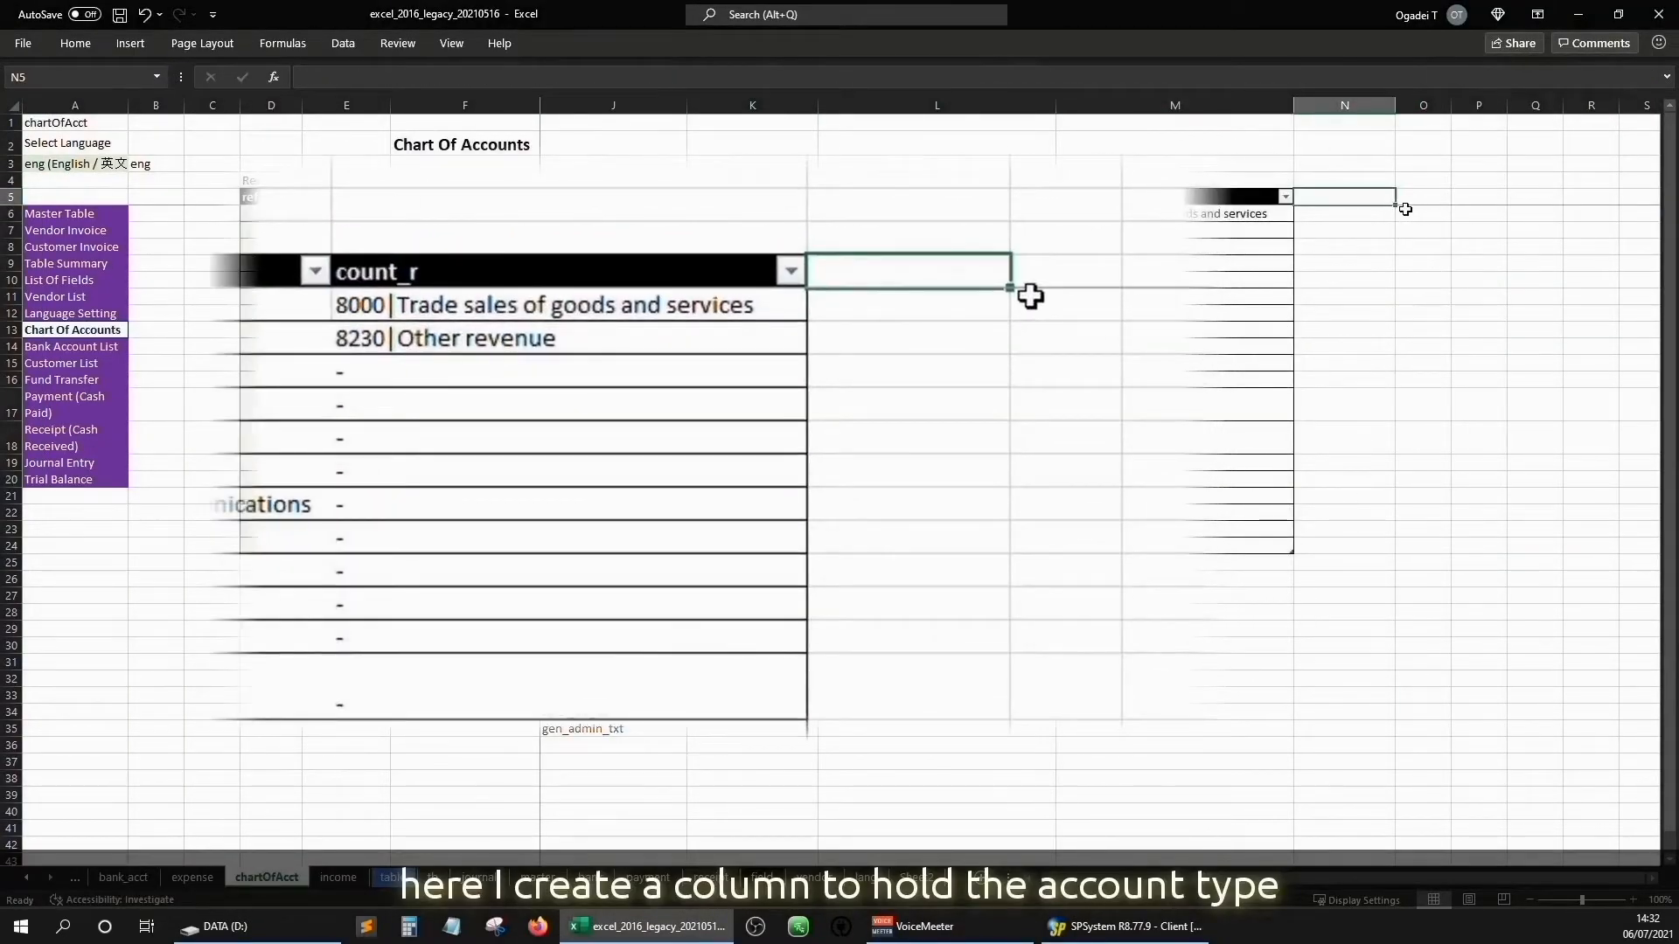
type("acct_type")
key("Return")
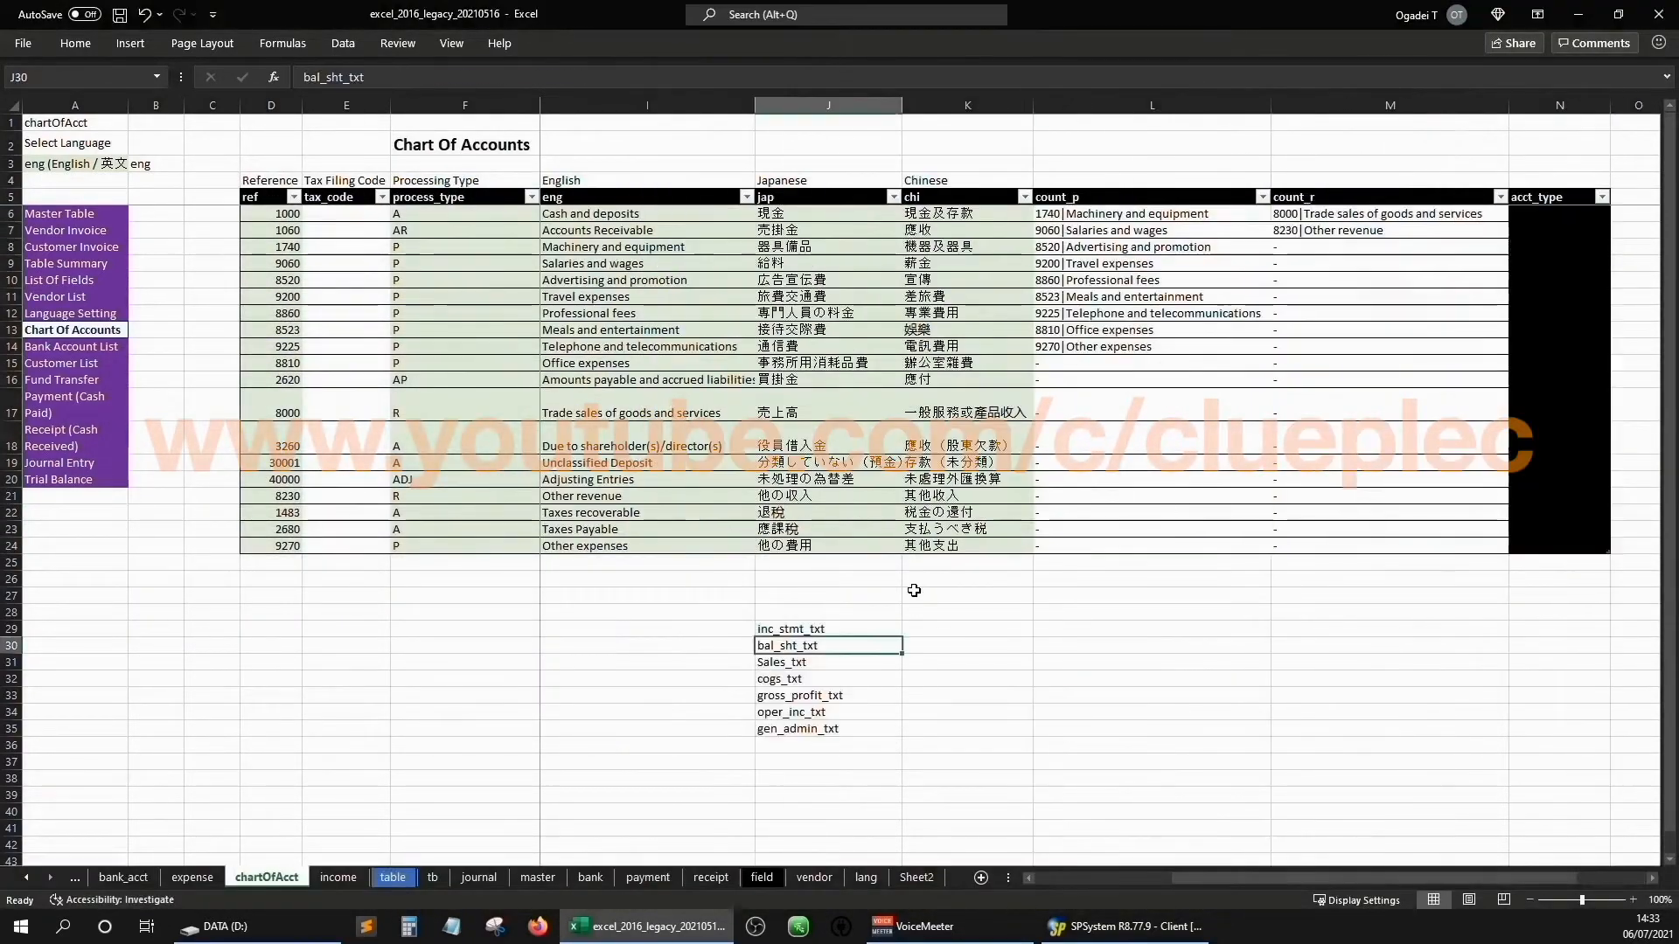
- Copy bal_sht_txt into the acct_type cells of accounts 1000, 1060 and 1740
key("ctrl+c")
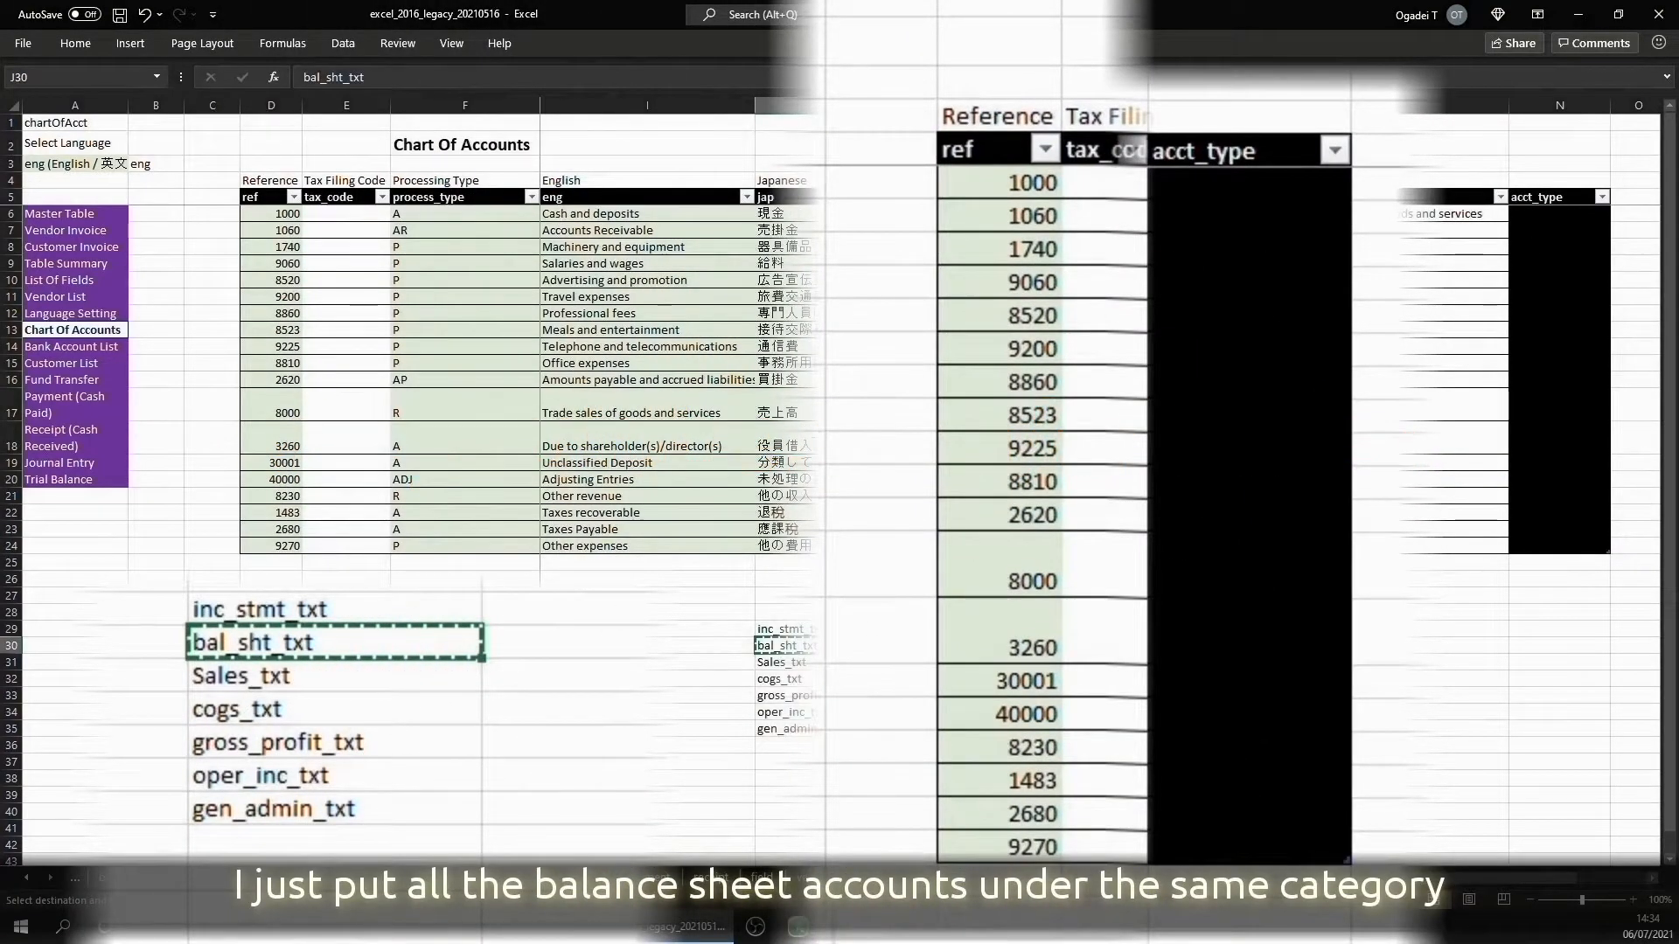
right_click(1546, 225)
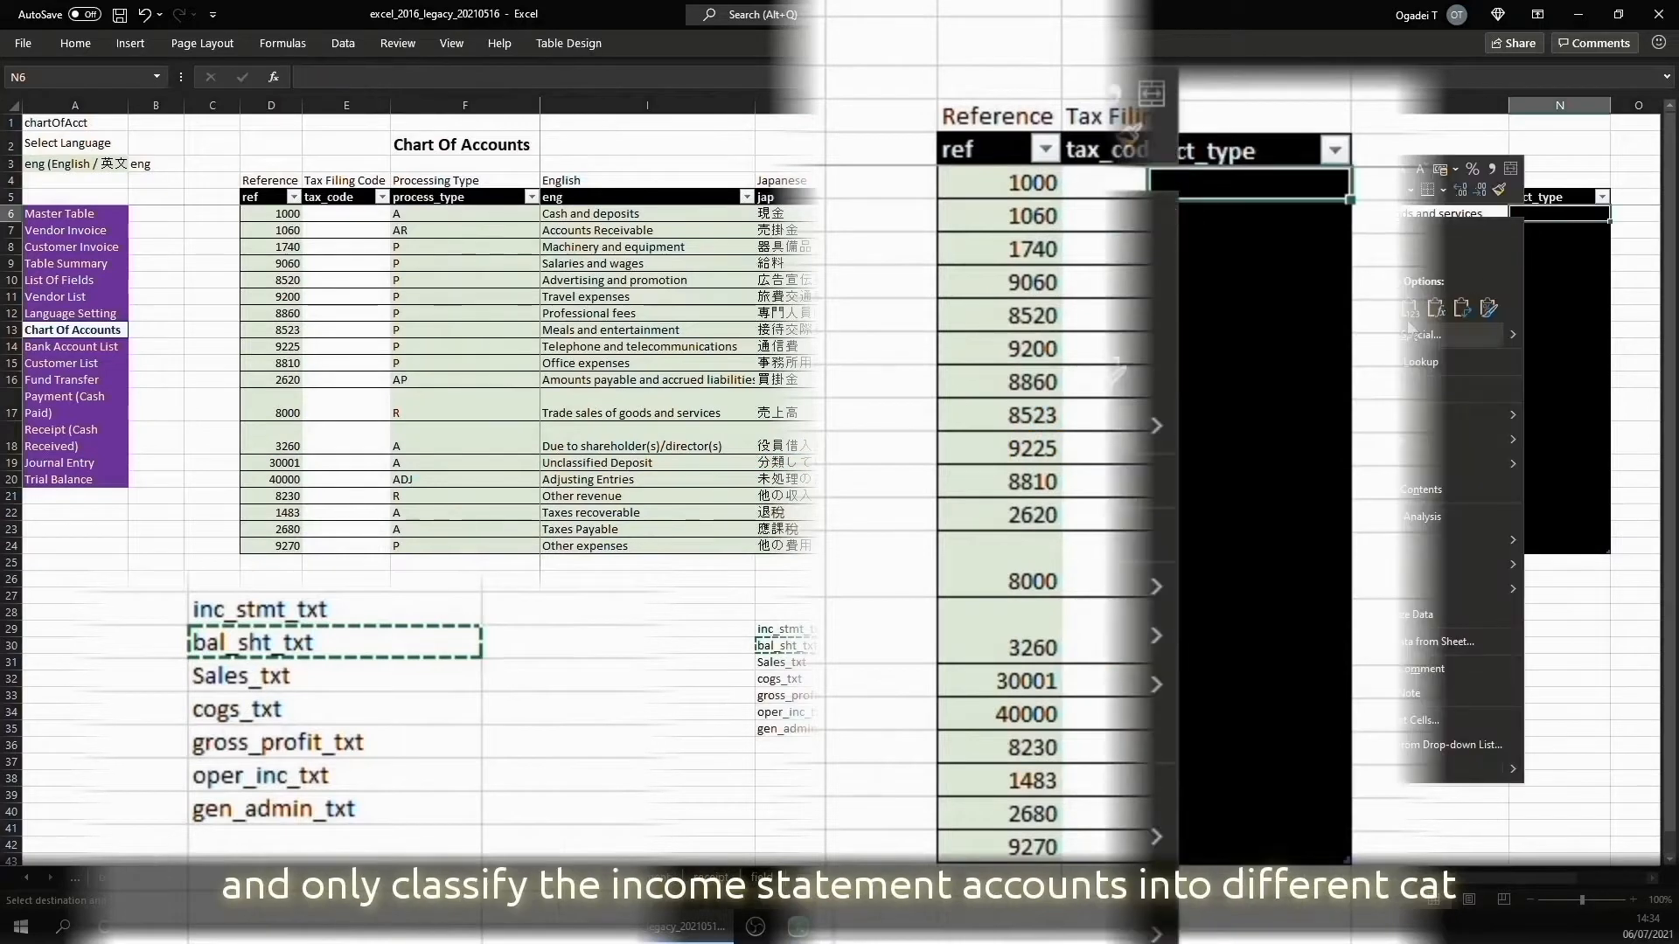
left_click(1409, 308)
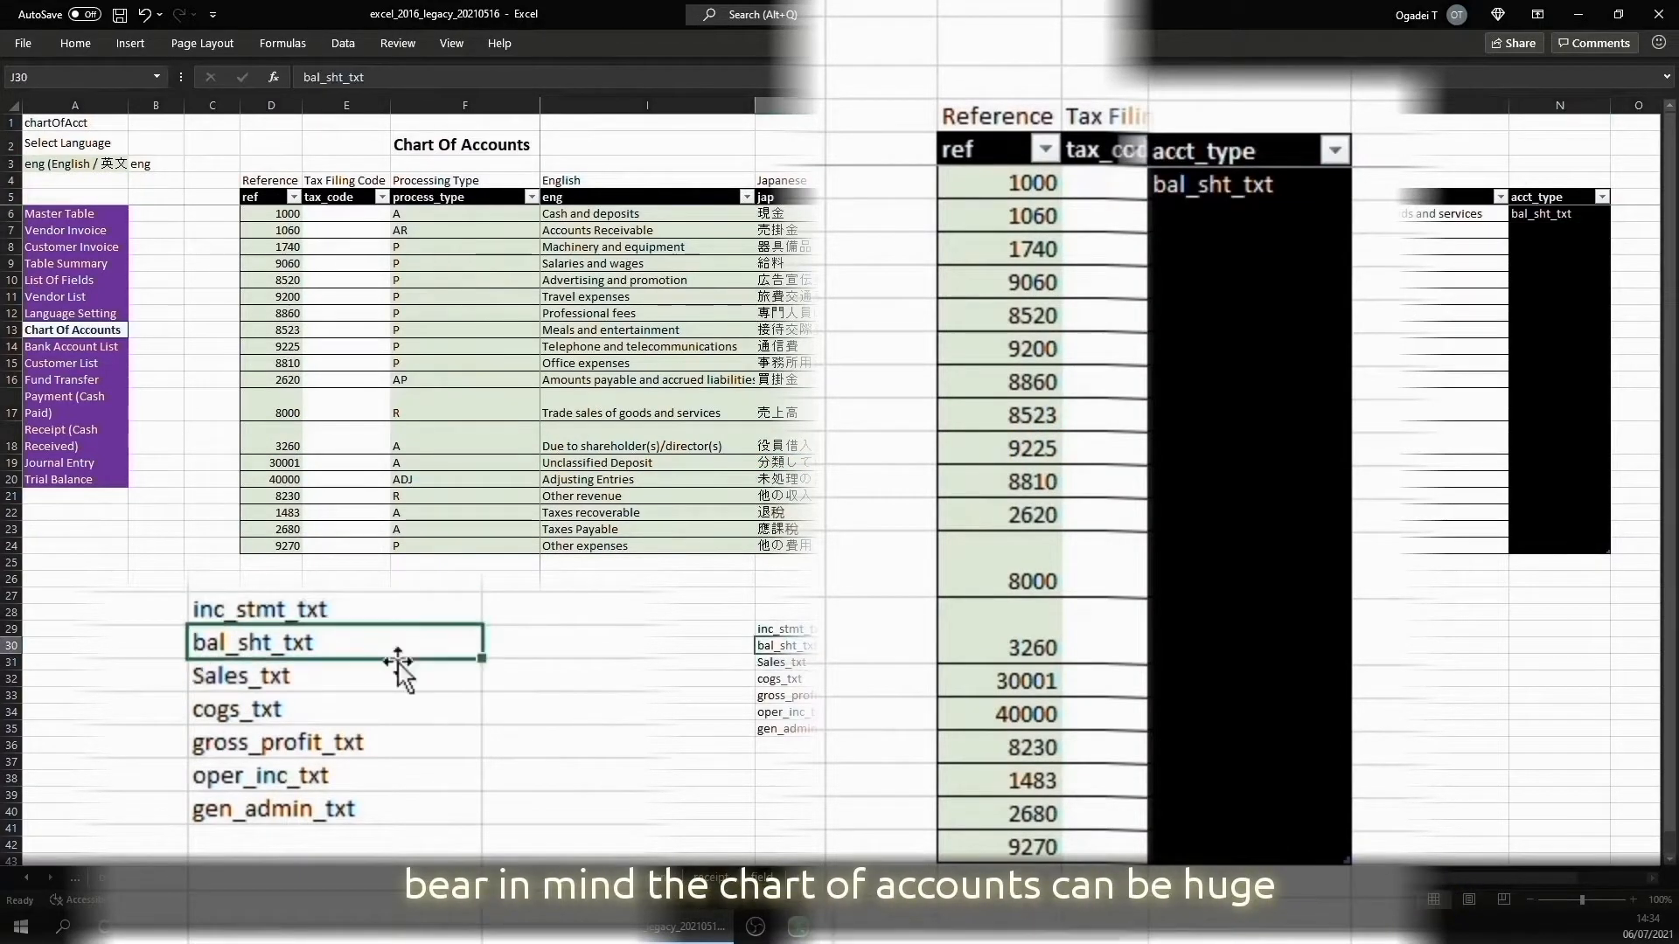
right_click(1550, 237)
left_click(1439, 328)
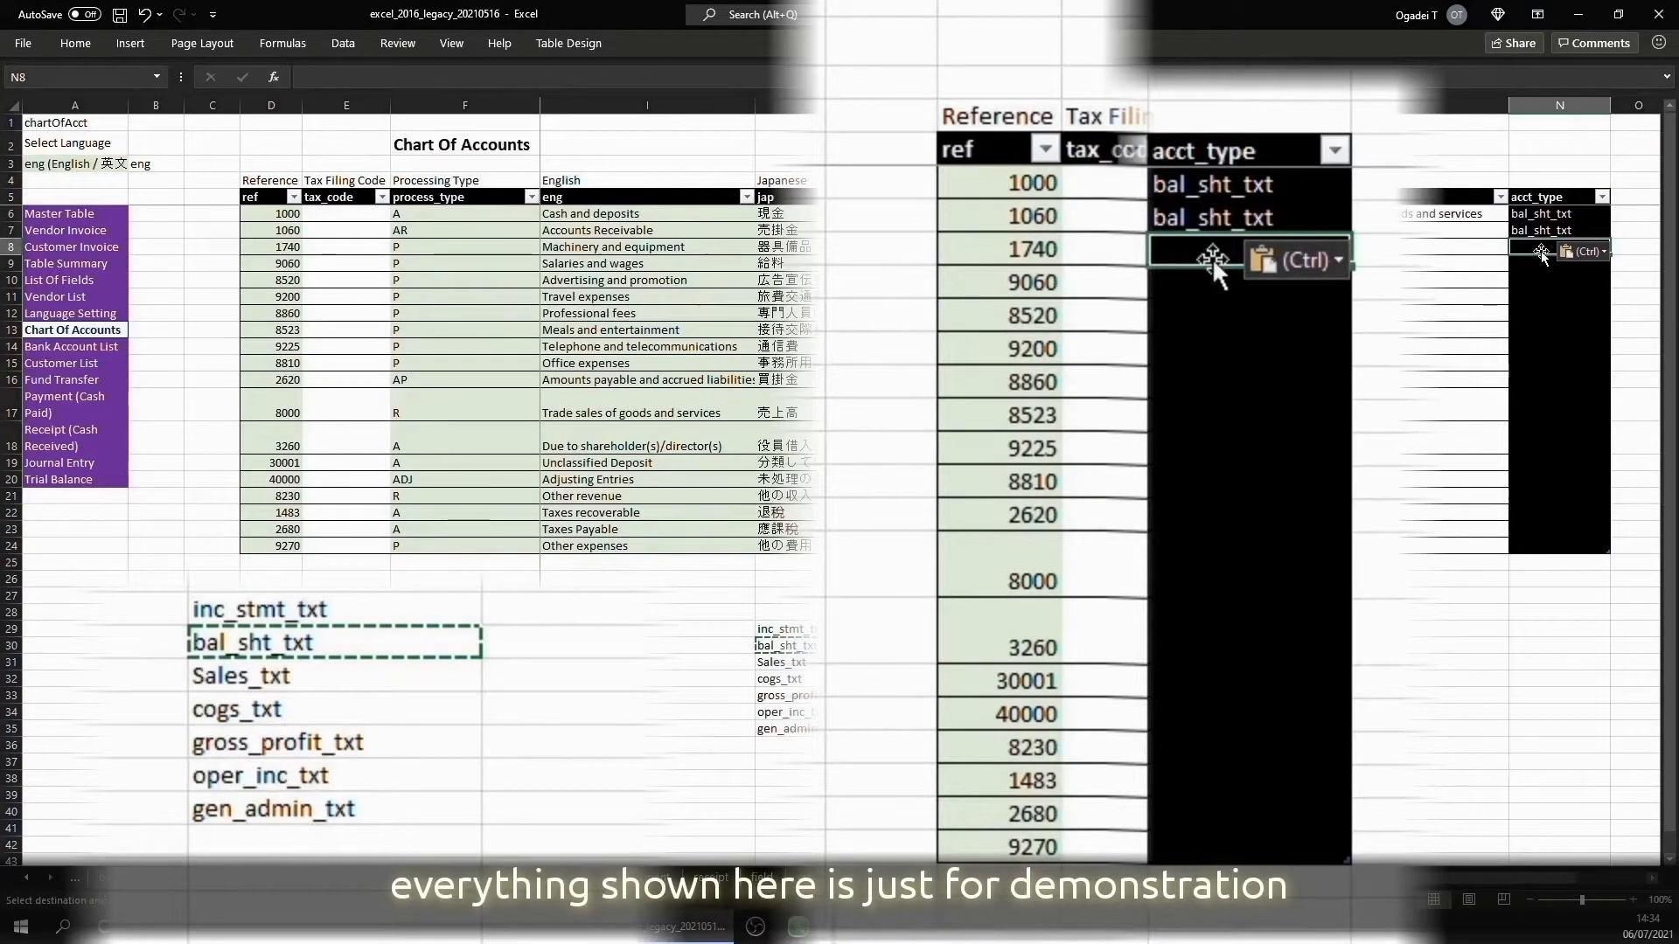
key("ctrl+v")
key("Down")
- Fill the remaining acct_type cells with gen_admin_txt for expense accounts, Sales_txt for revenue accounts and bal_sht_txt for the other accounts
left_click(822, 678)
right_click(1554, 269)
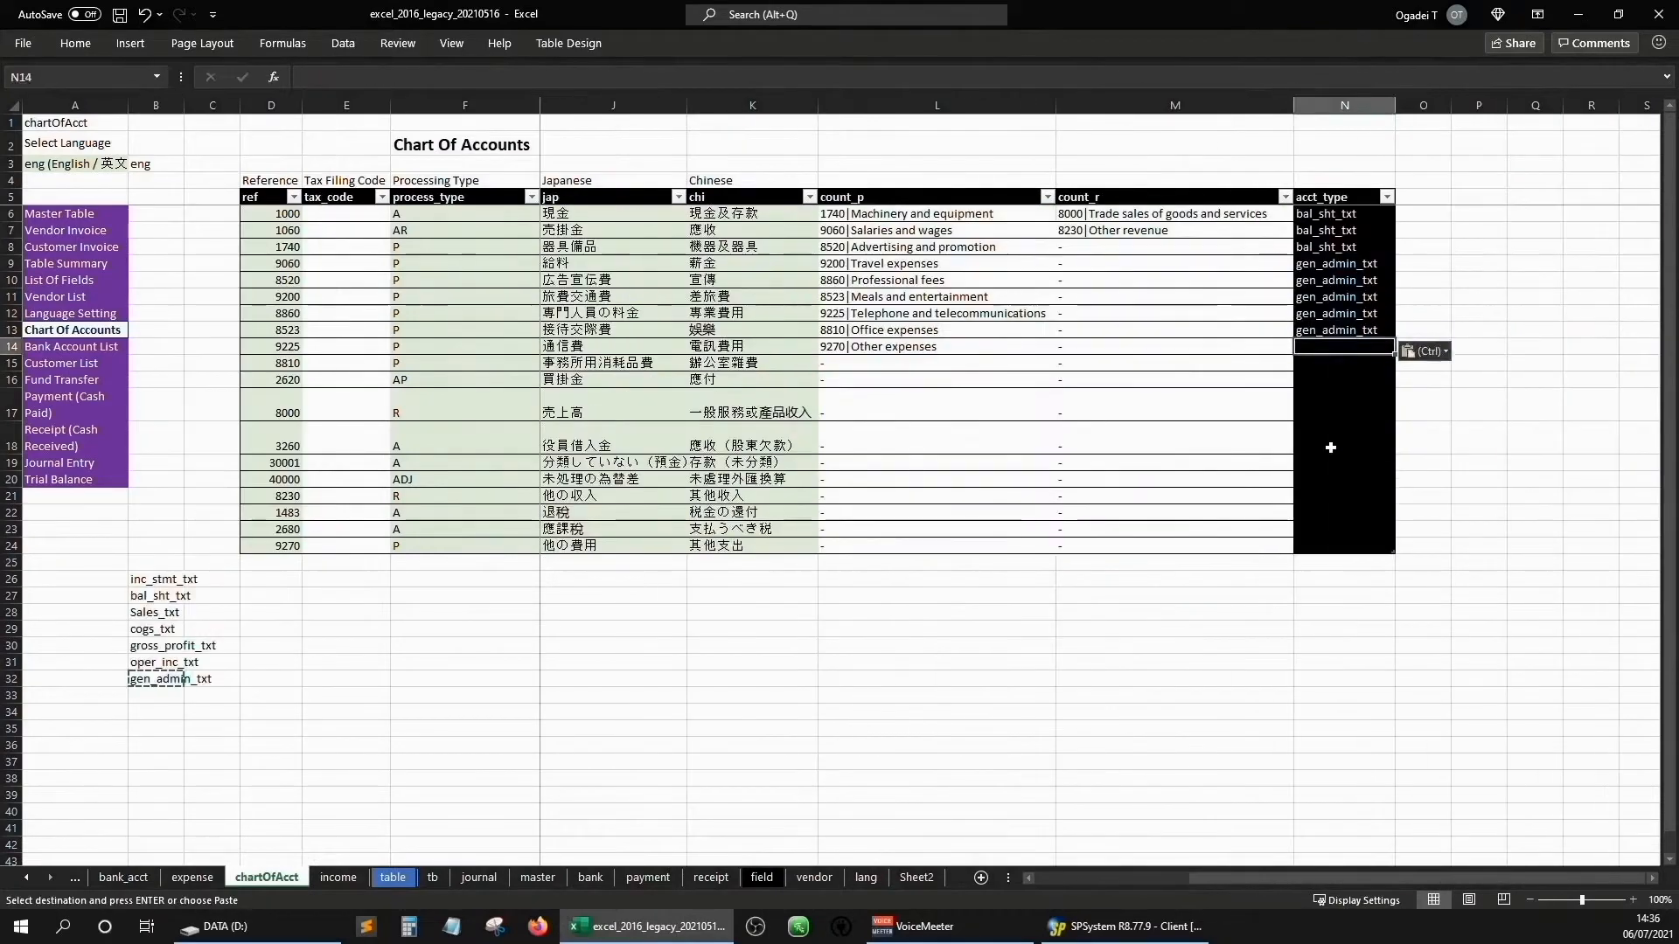
right_click(1536, 411)
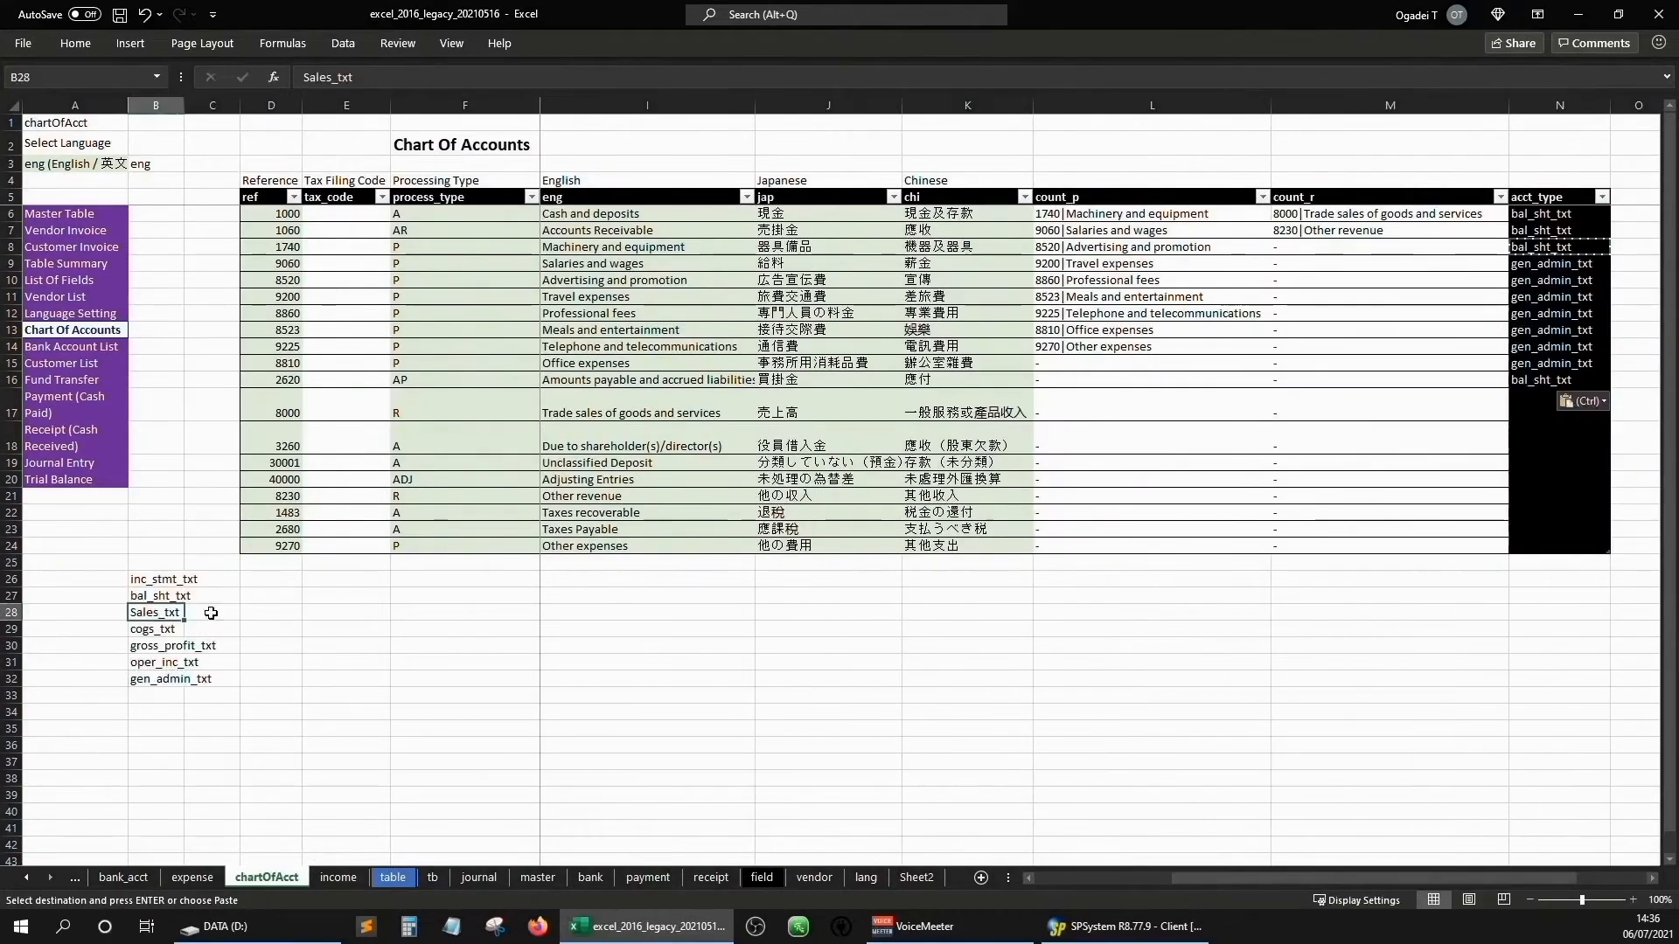
left_click(1398, 623)
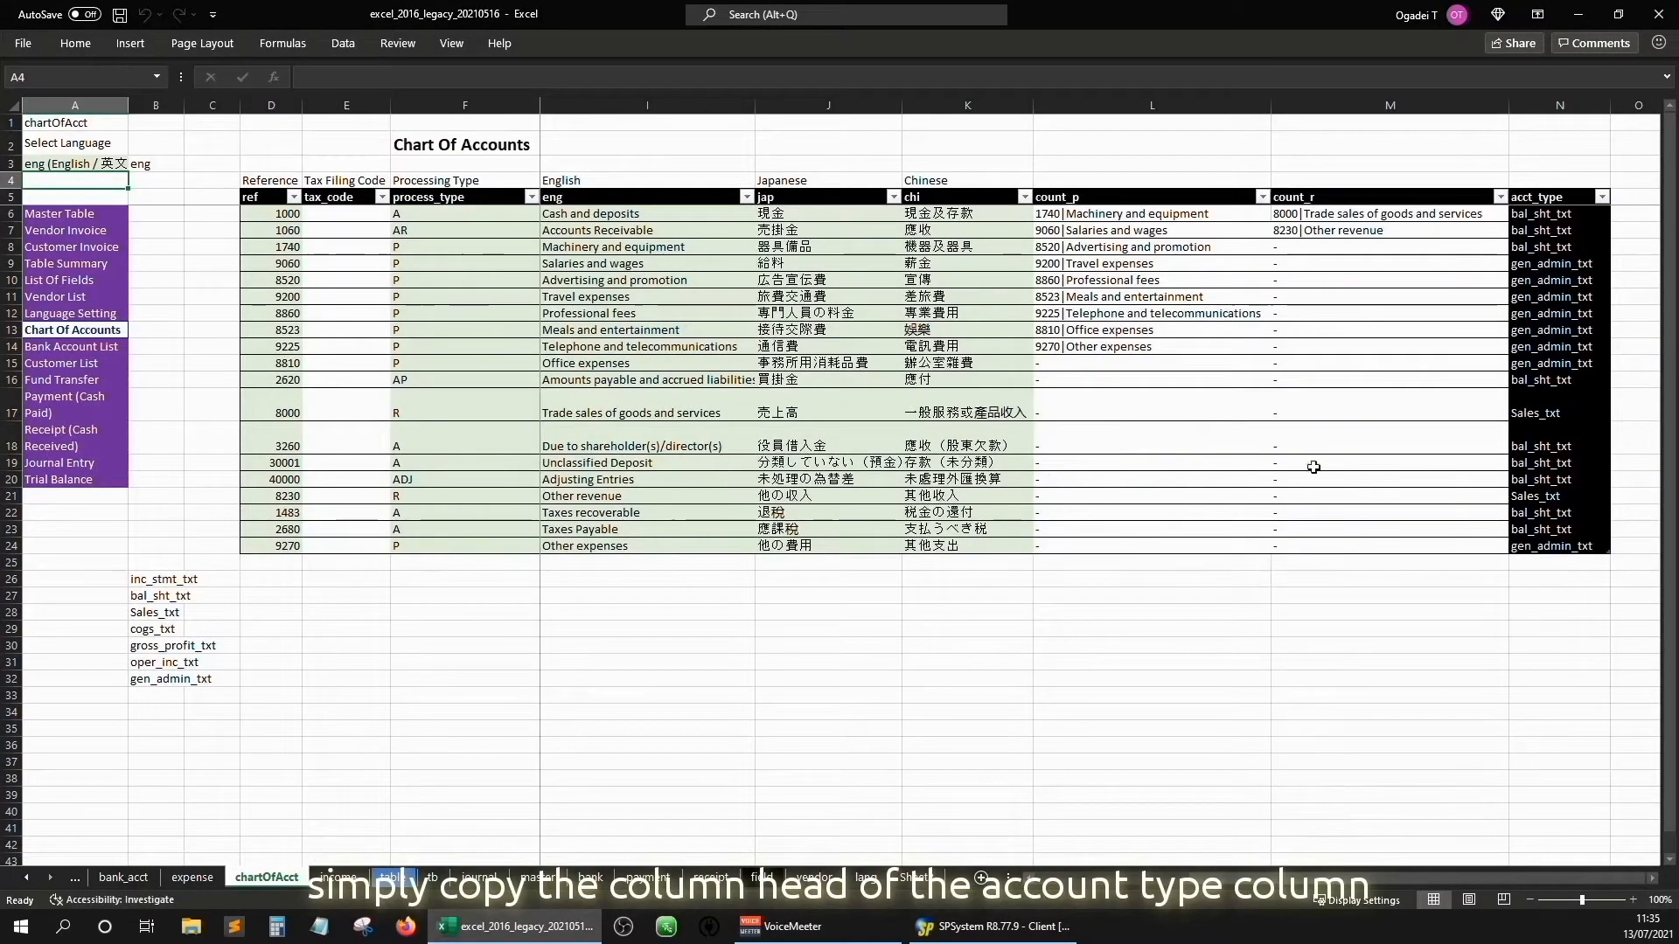
- Copy the acct_type header from the Chart Of Accounts table into a new column after count_ref on the Journal Entry sheet
left_click(1544, 196)
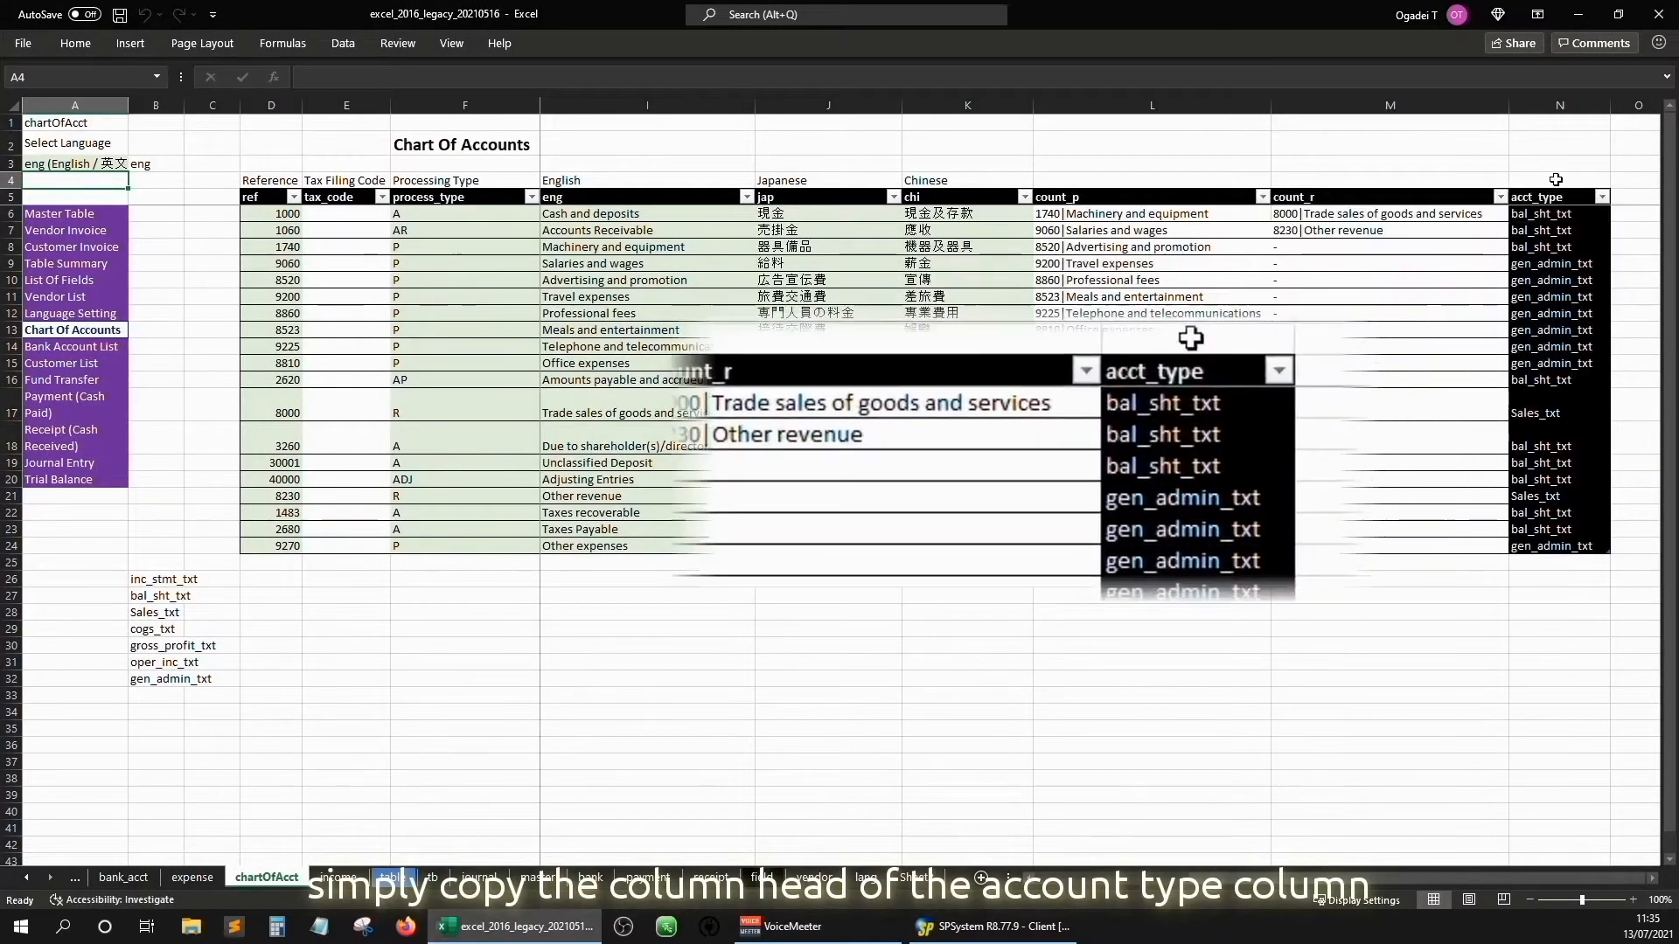
key("ctrl+c")
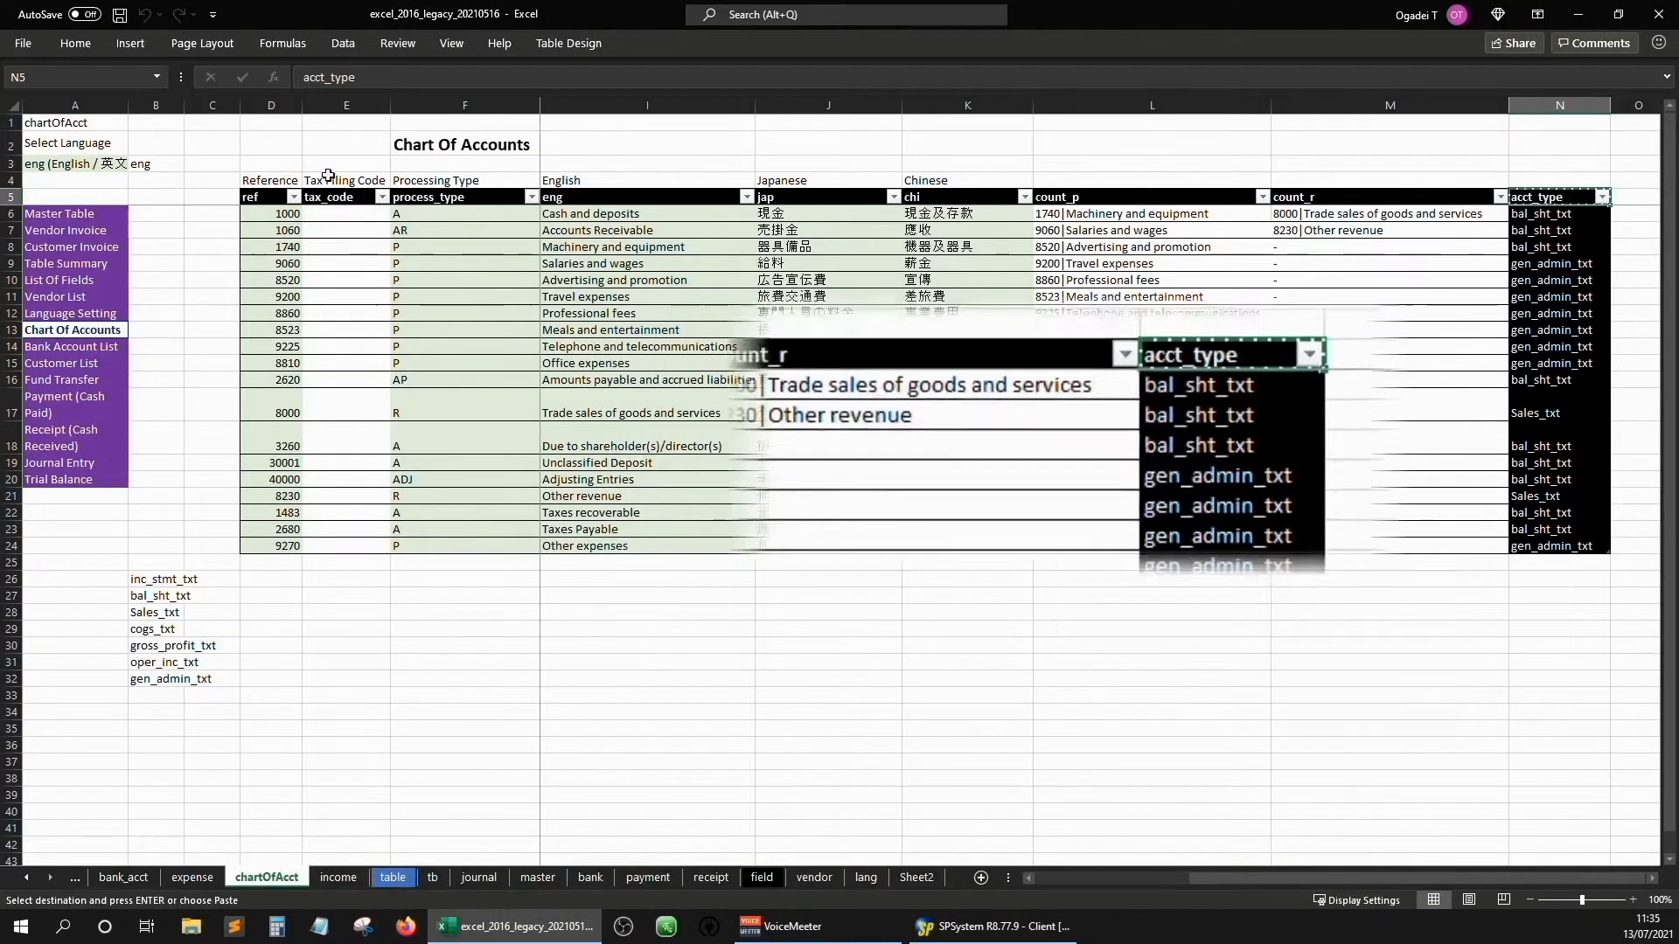
left_click(78, 469)
right_click(1451, 267)
left_click(1525, 363)
left_click(1475, 300)
- Format the journal table's acct_type column with a black fill and white font
left_click(1443, 259)
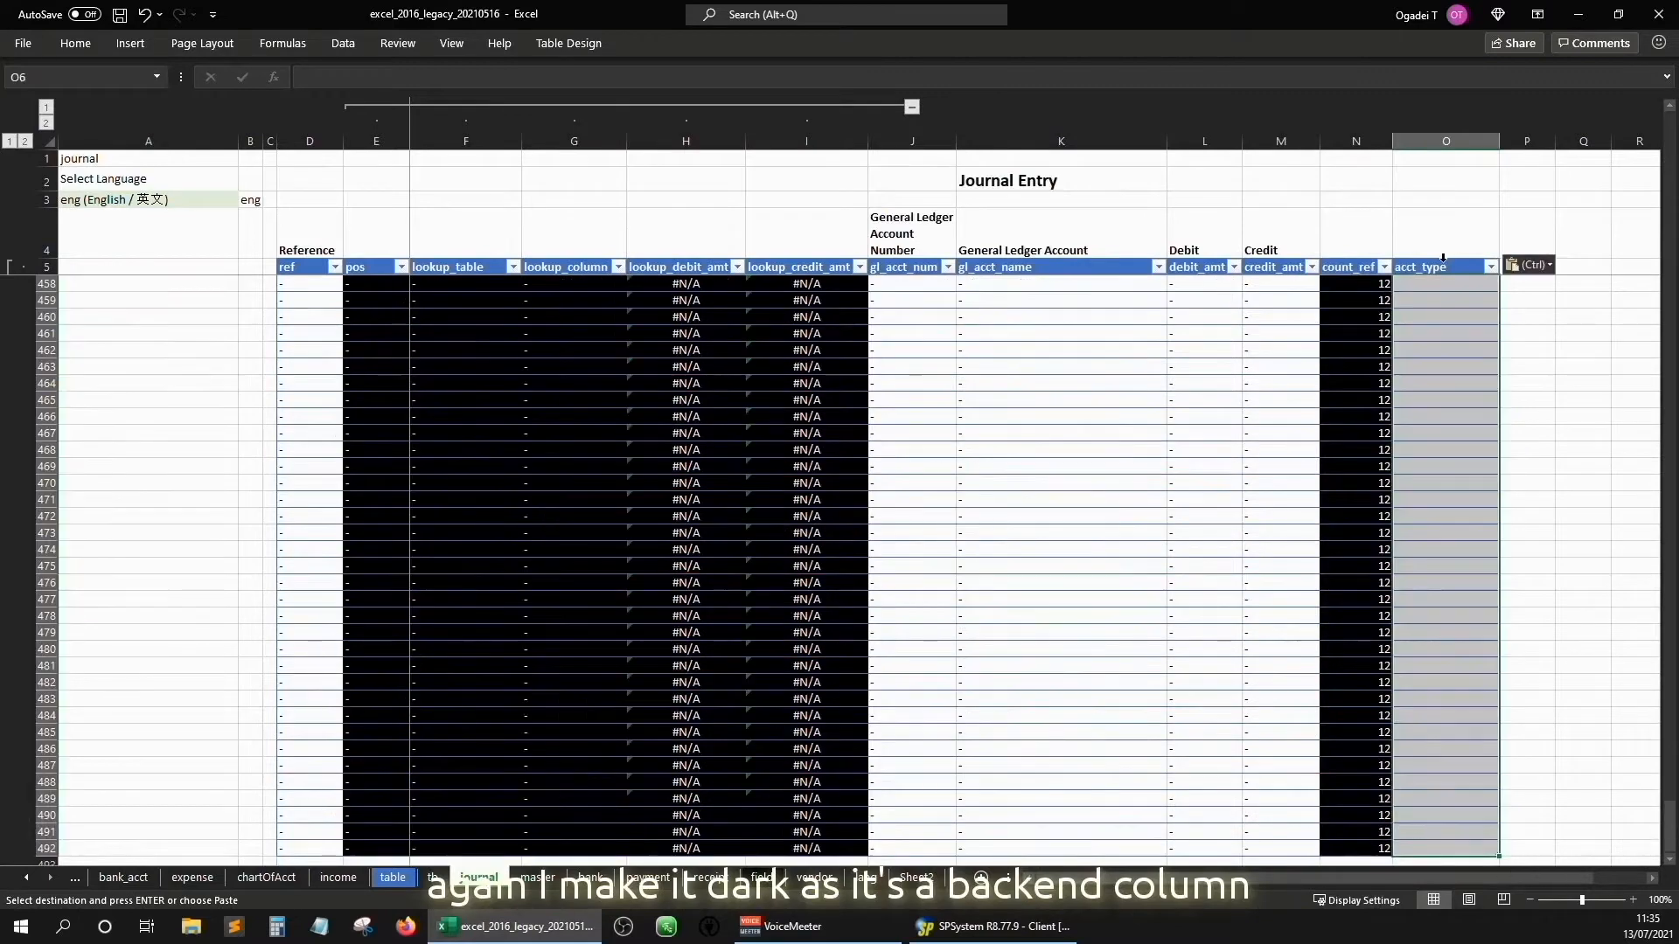
key("ctrl+1")
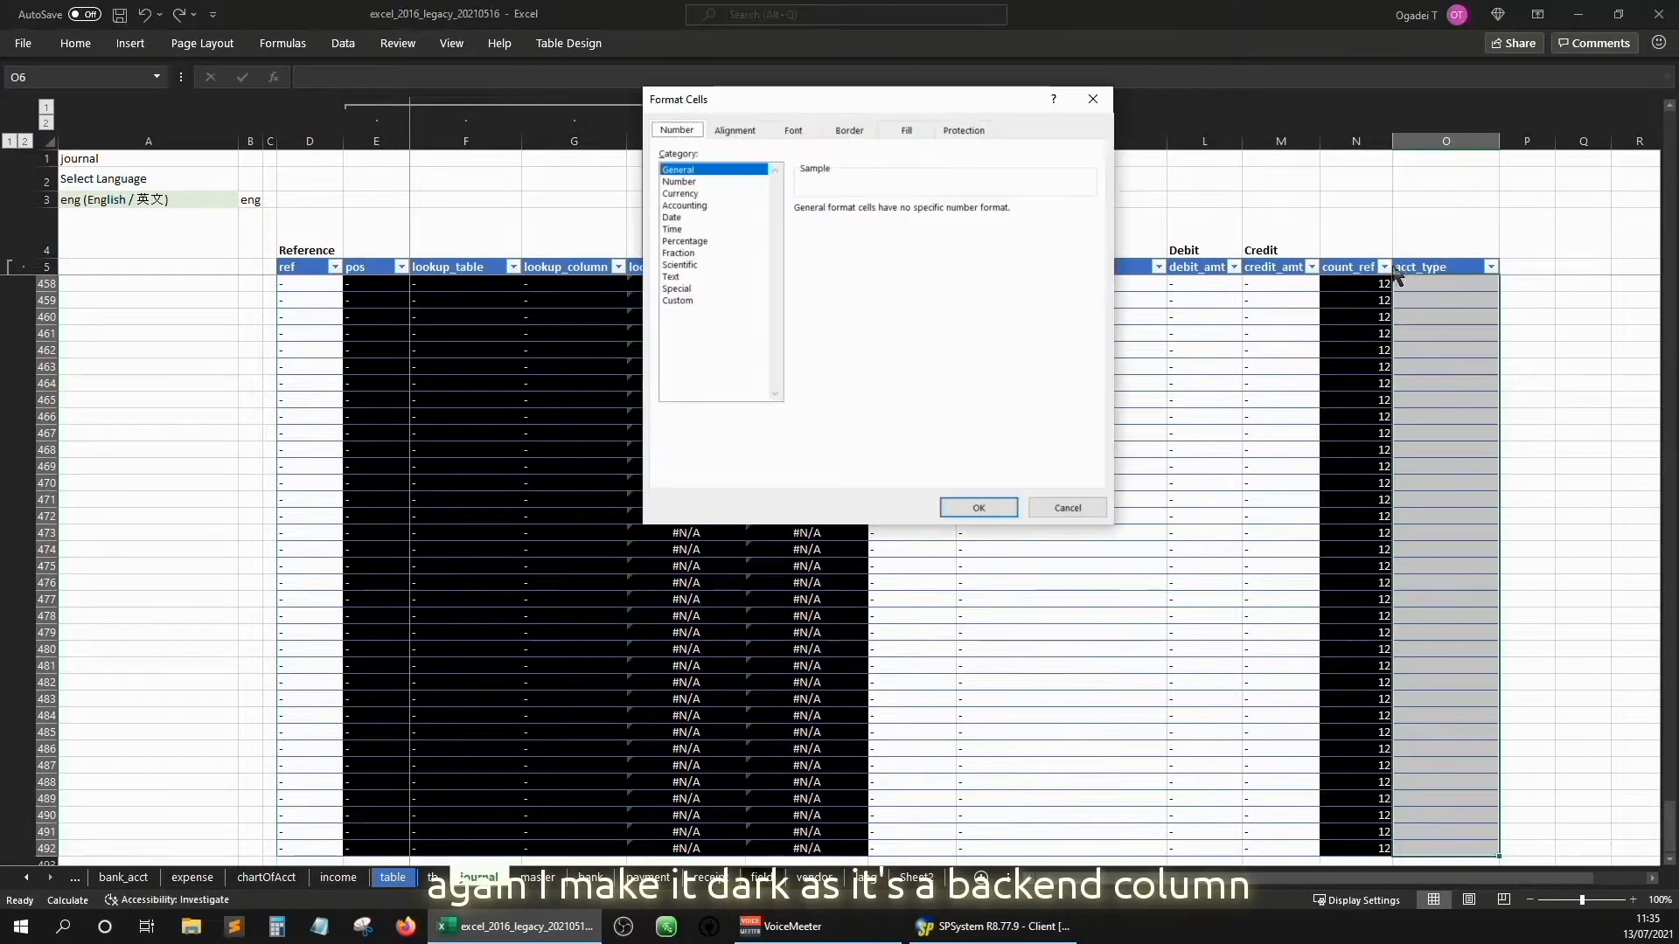
left_click(906, 130)
left_click(793, 129)
left_click(965, 281)
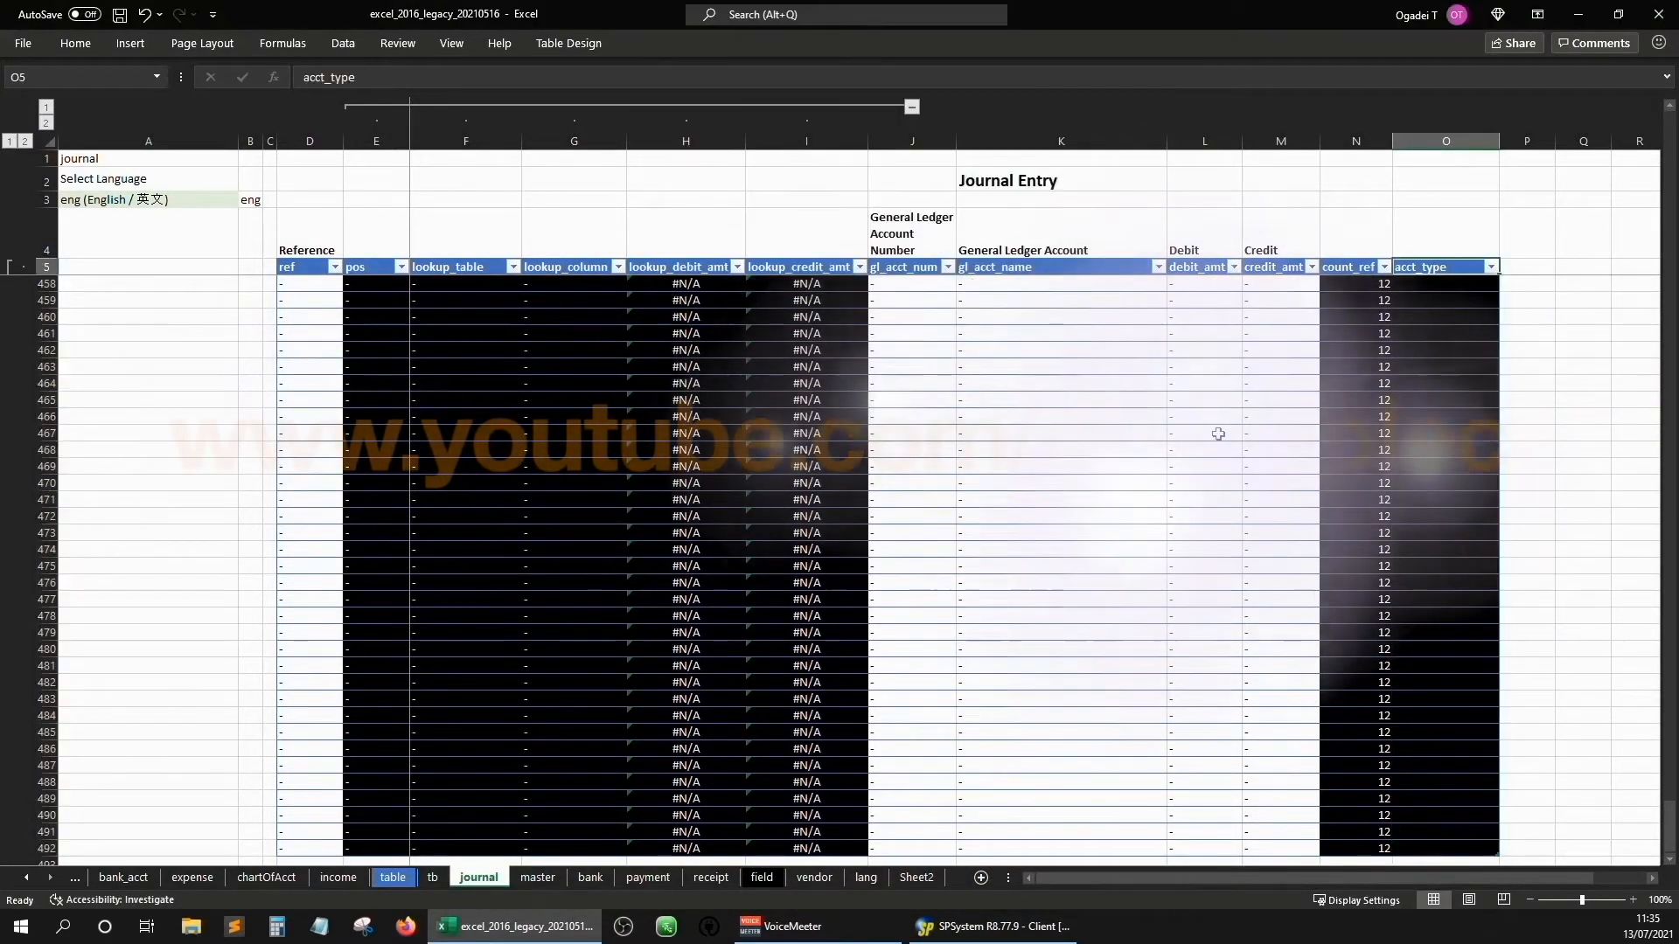
- Begin an INDEX formula over chart_of_acct[acct_type] with a nested MATCH in the journal's first acct_type cell
type("=index(")
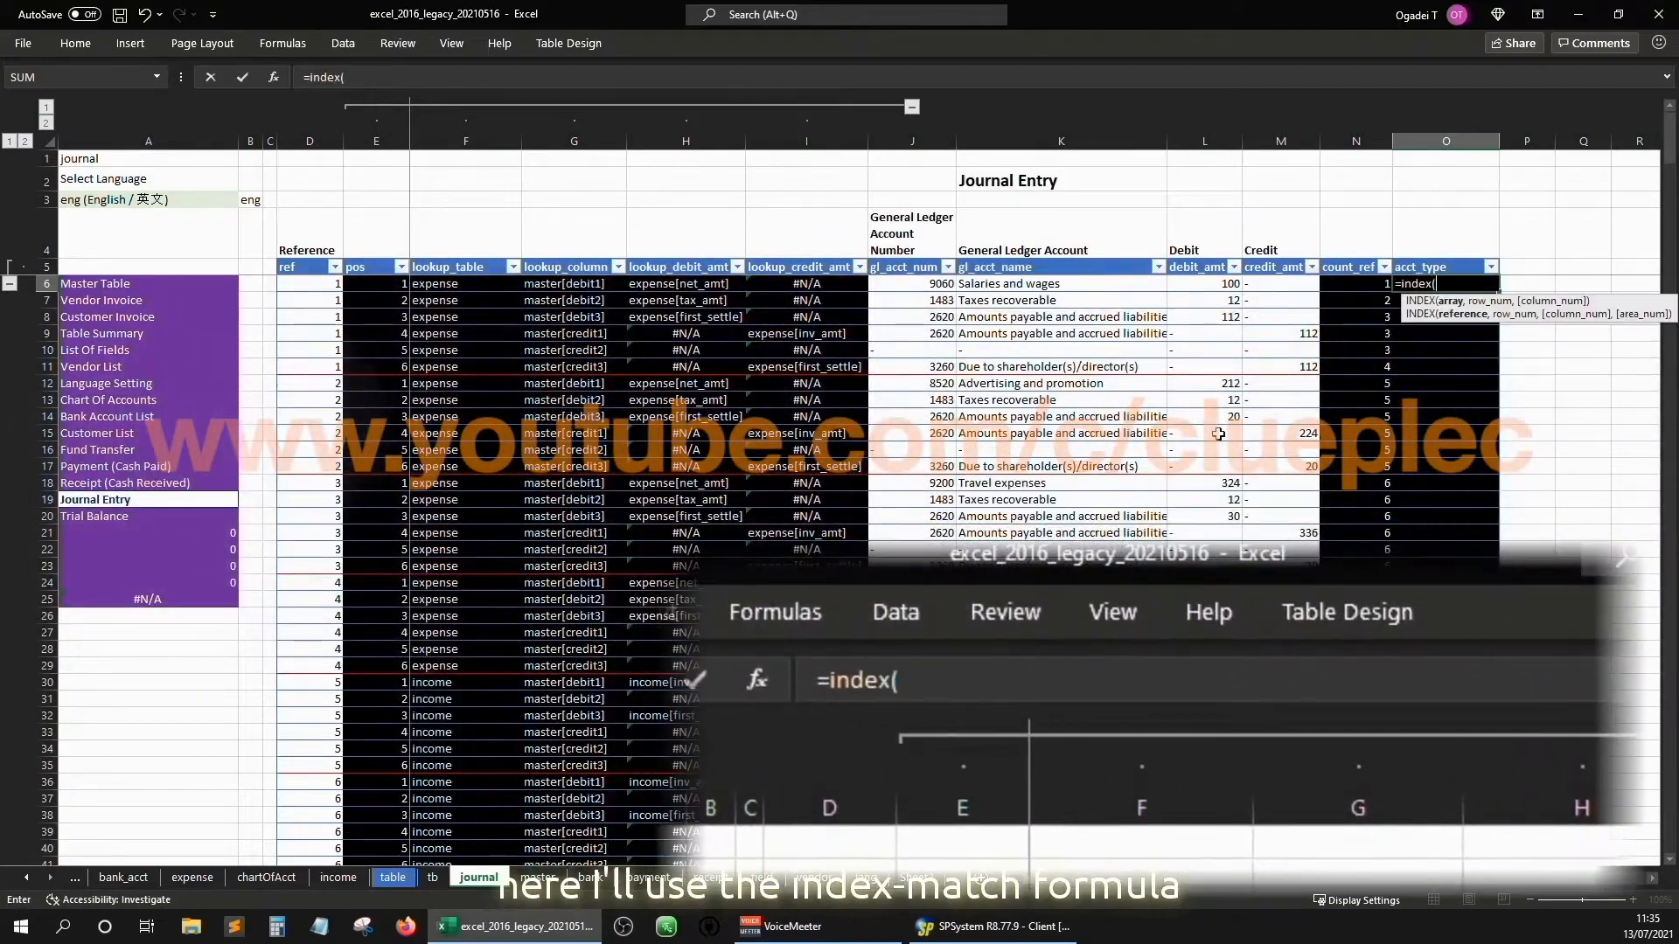
left_click(348, 877)
left_click(1553, 234)
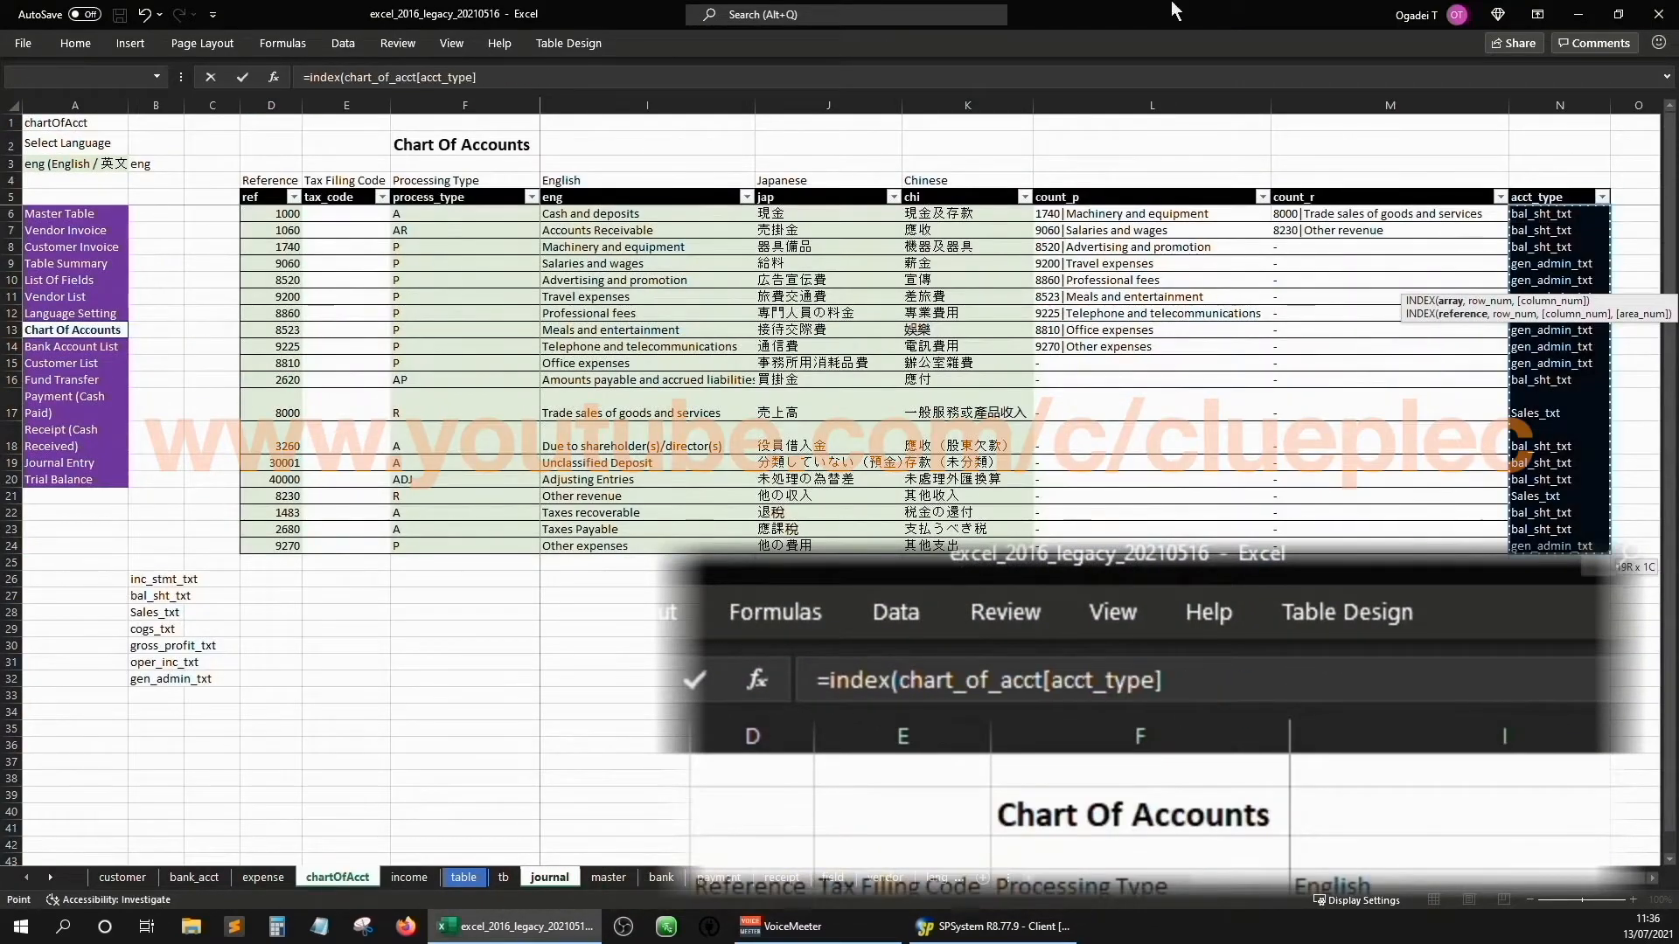
type(",")
key("alt+Return")
type("match(")
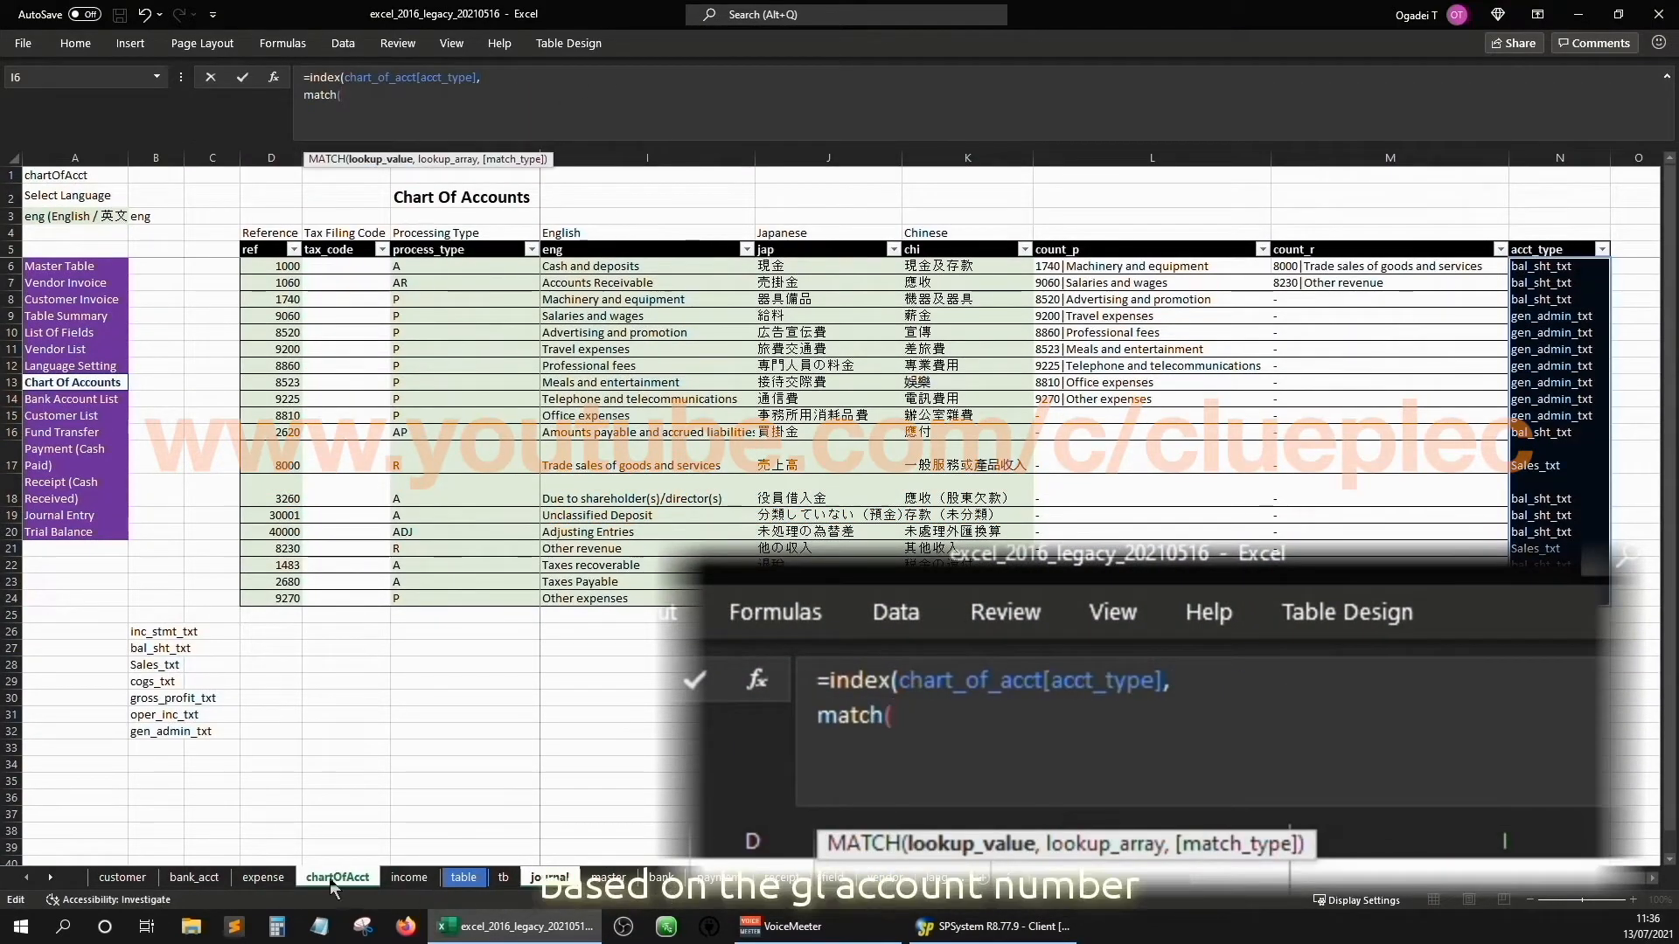
- Complete the MATCH with [@[gl_acct_num]] against chart_of_acct[ref] using exact match 0, and enter the journal's acct_type formula
left_click(549, 877)
left_click(905, 319)
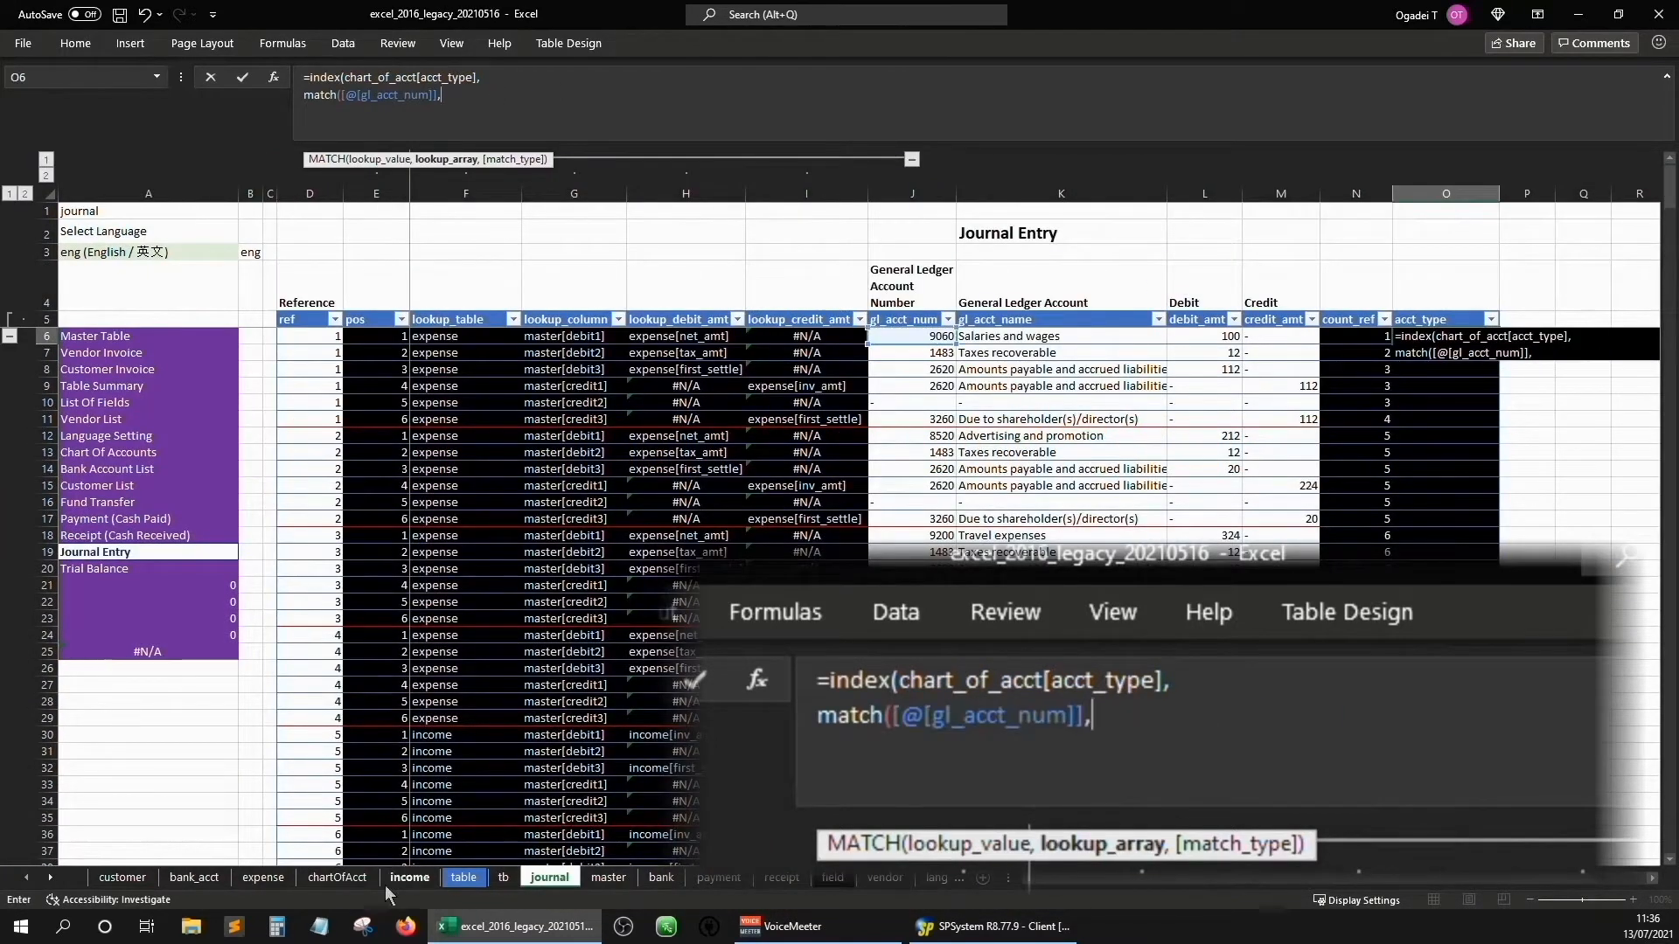
left_click(266, 877)
left_click(271, 266)
key("ctrl+shift+Down")
type(",0)")
left_click(577, 99)
key("alt+Return")
type(")")
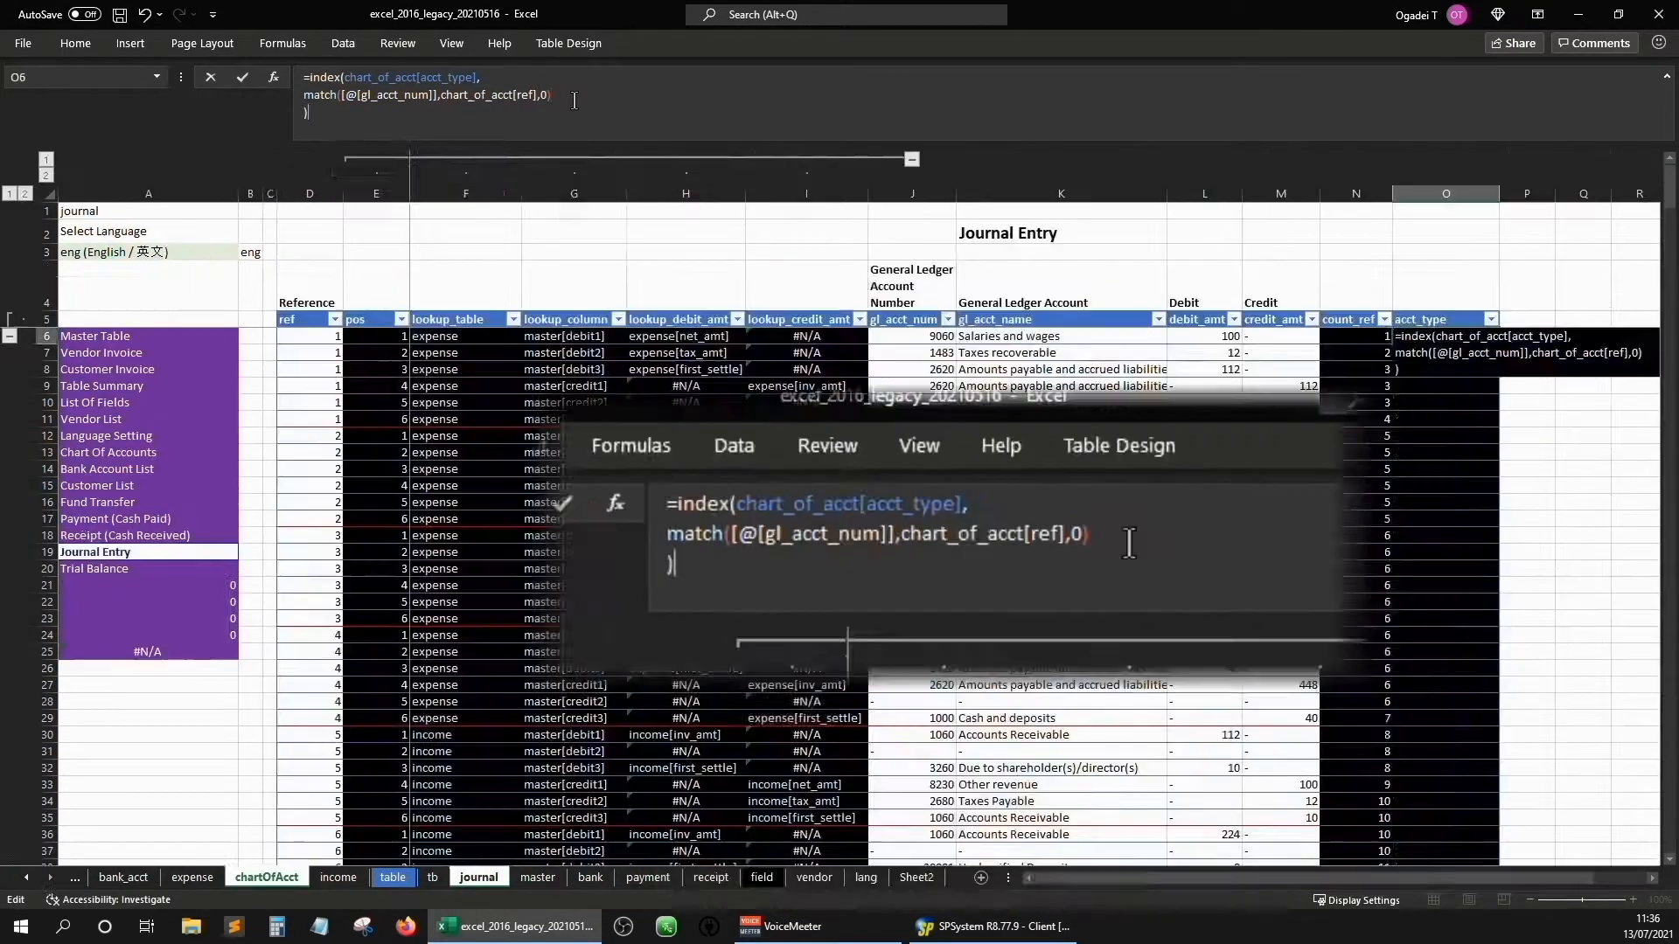
key("ctrl+Return")
- Wrap the journal's acct_type INDEX-MATCH formula in IFERROR, returning "-" for errors
left_click(480, 94)
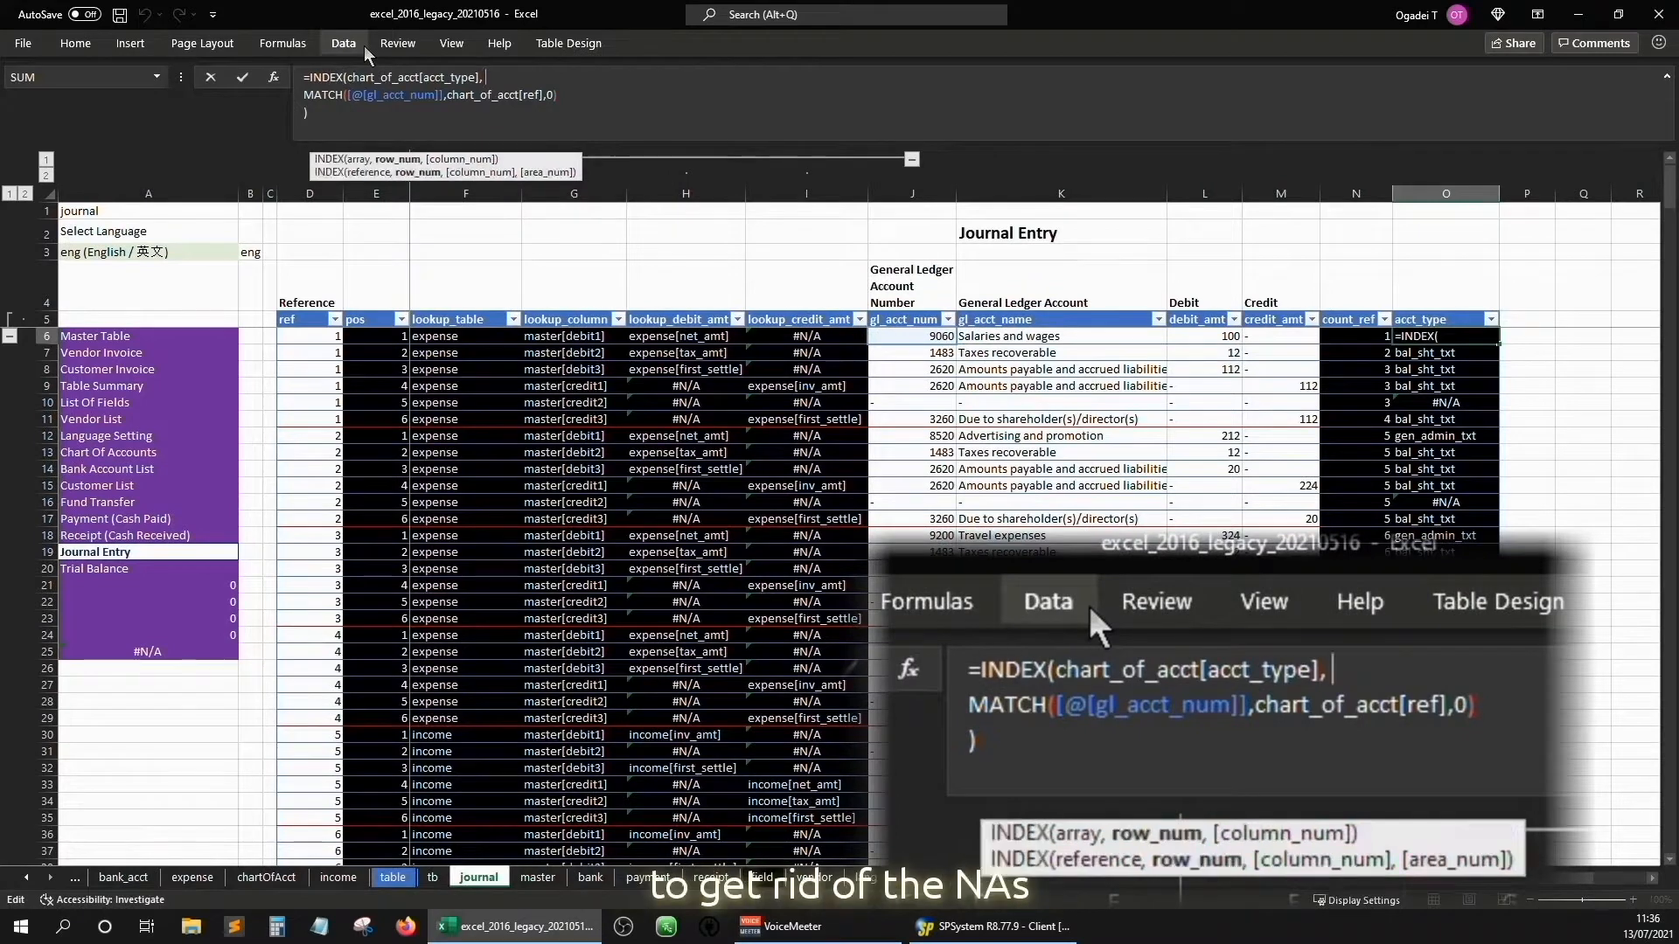
key("ctrl+Home")
key("Right")
type("IFE")
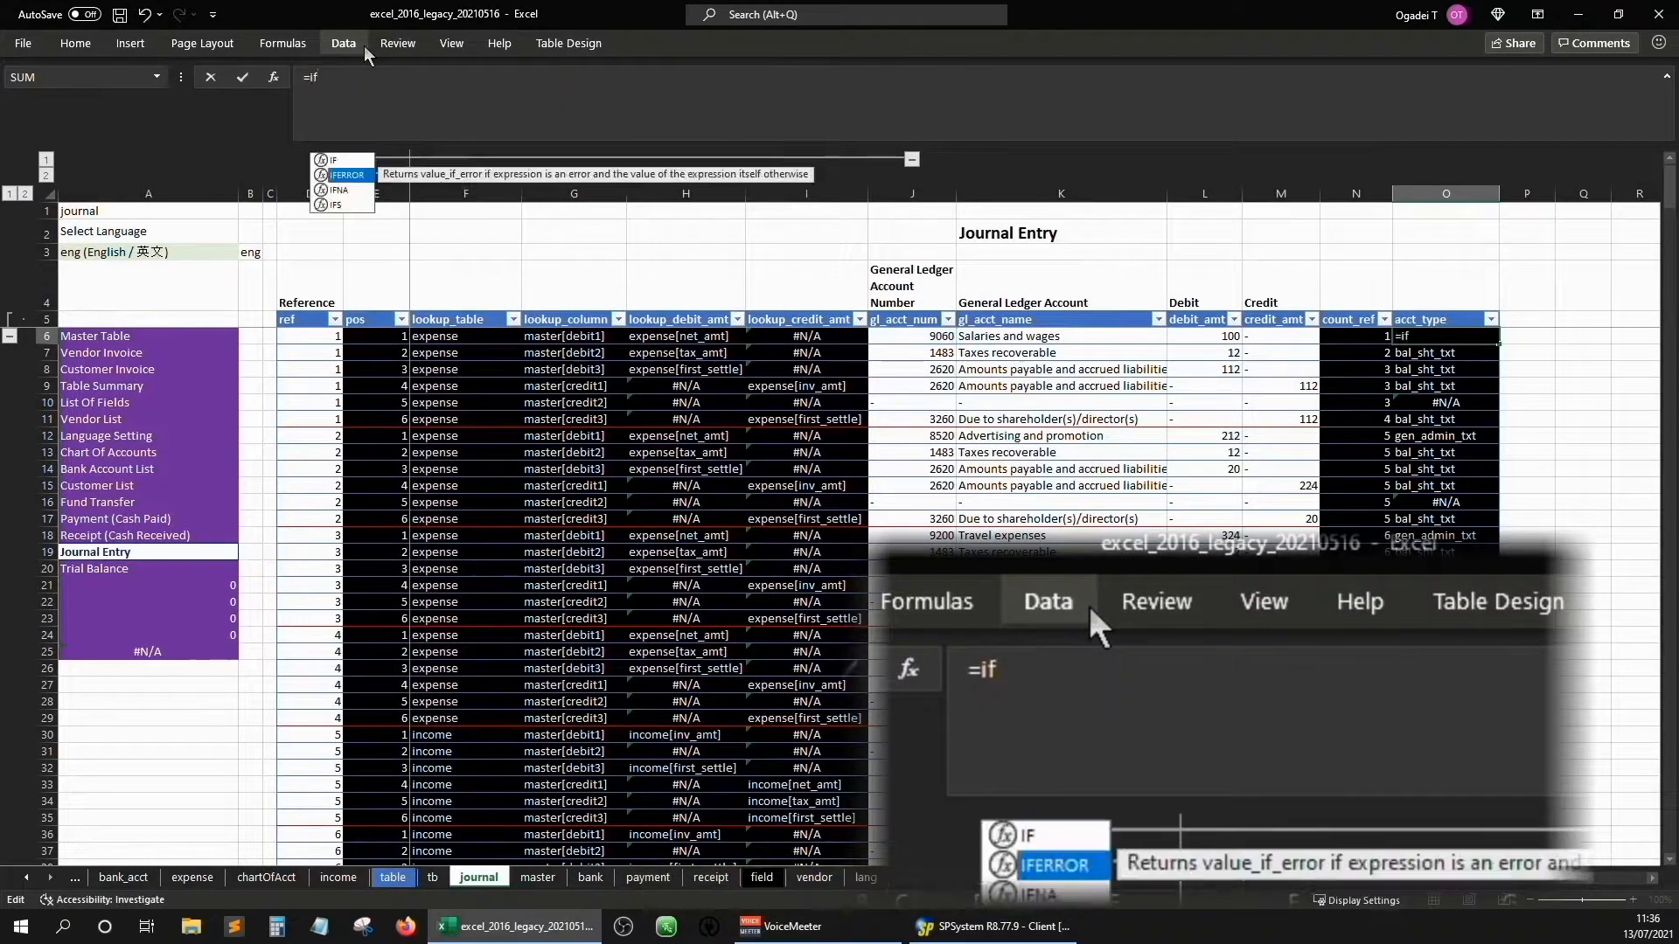
key("Tab")
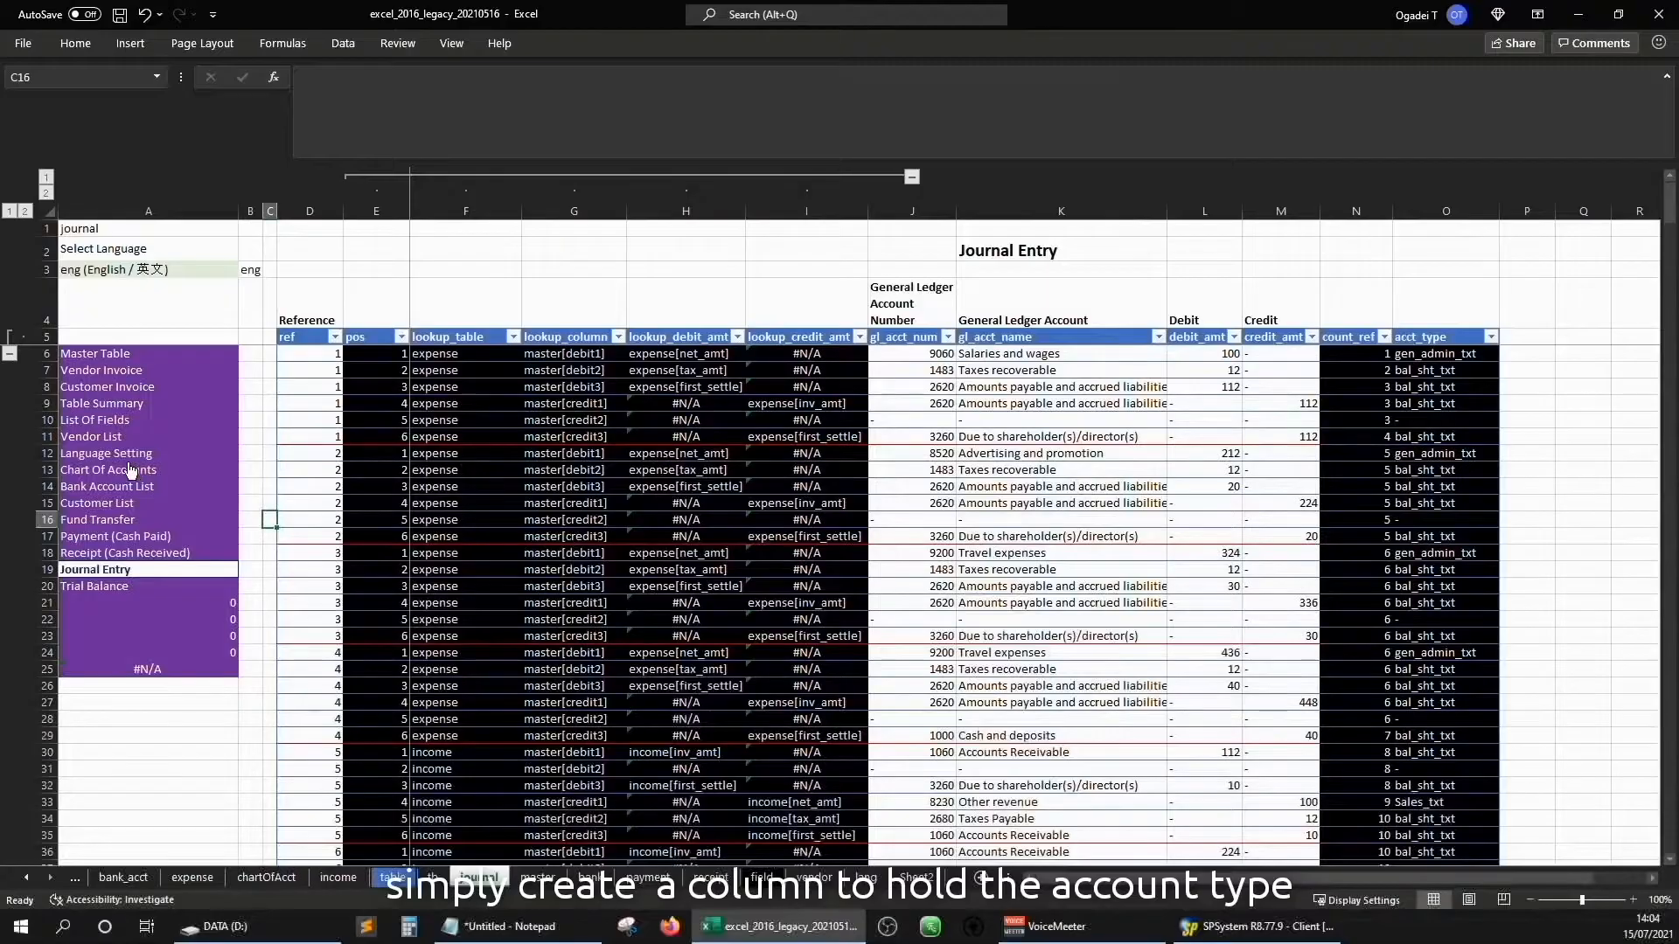
- Add an acct_type header in cell H5 beside credit_amt on the Trial Balance sheet
left_click(136, 473)
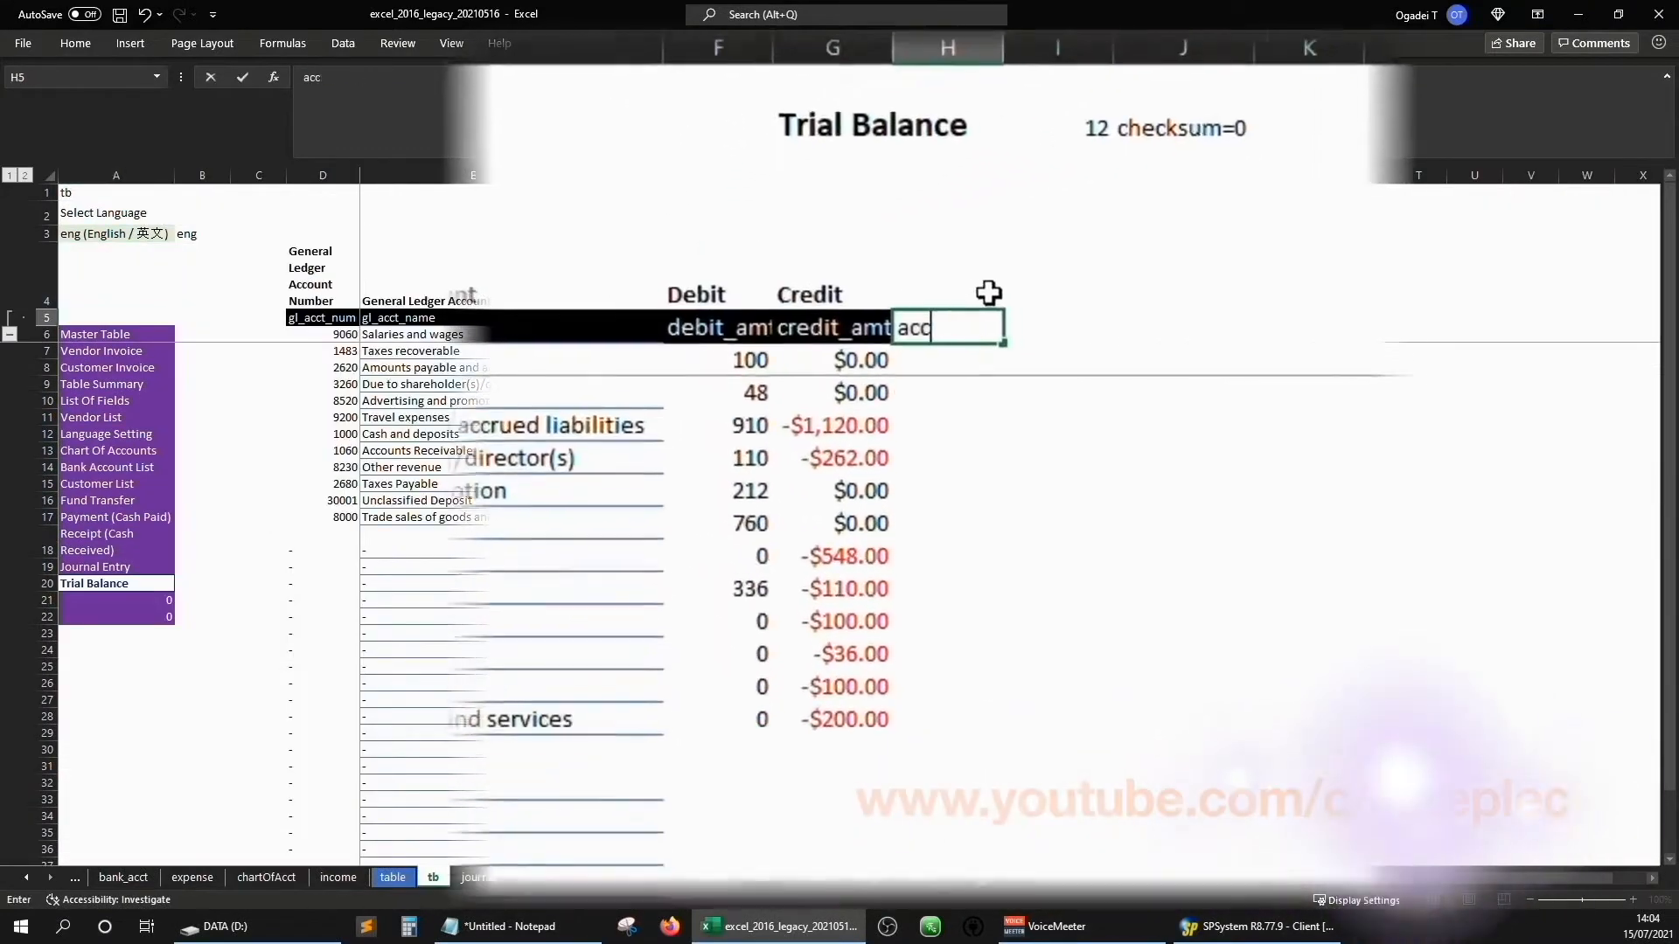
type("t_typ")
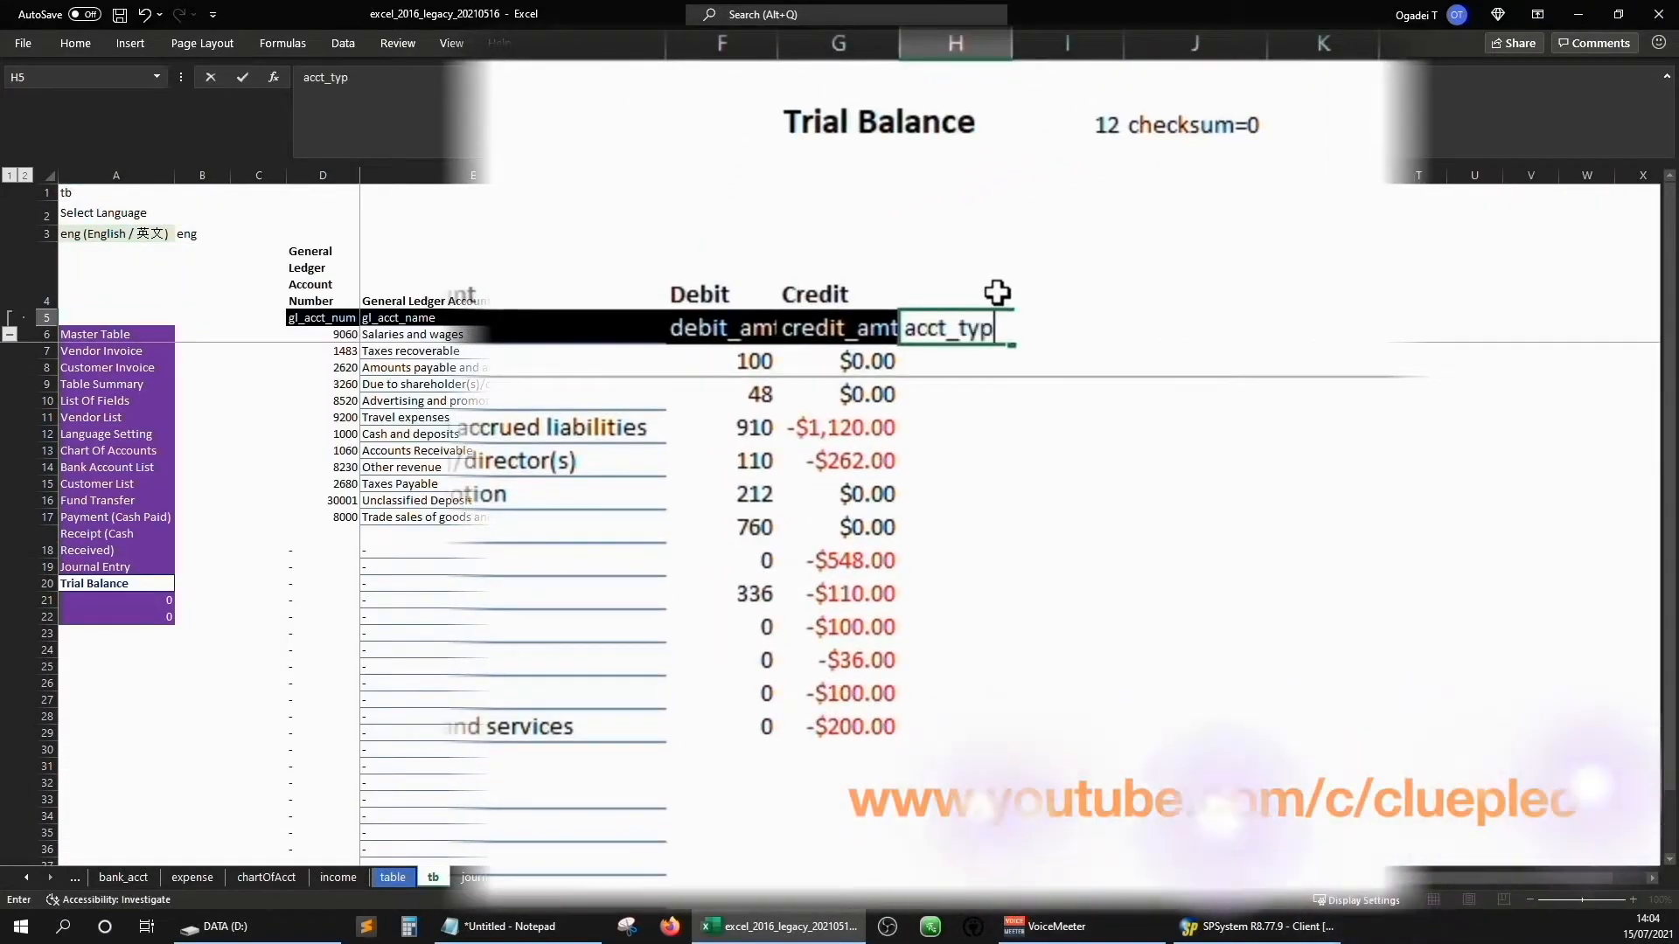
type("e")
key("Return")
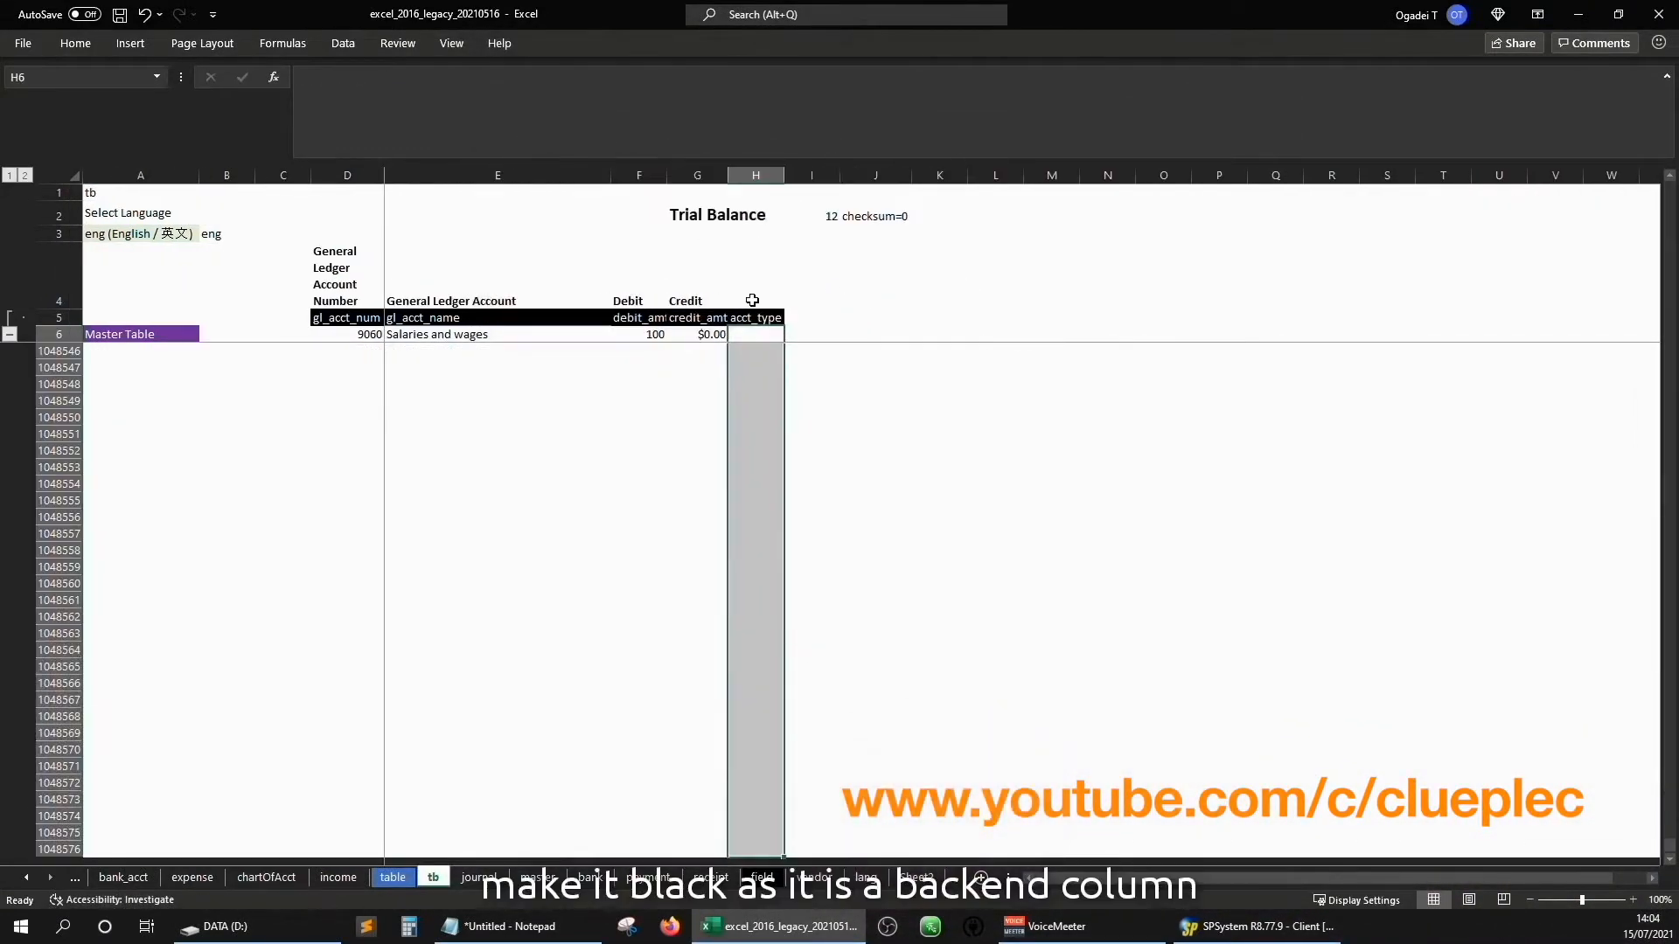
- Format the cells below the Trial Balance acct_type header with a black fill and white font
key("ctrl+1")
left_click(1074, 178)
left_click(874, 254)
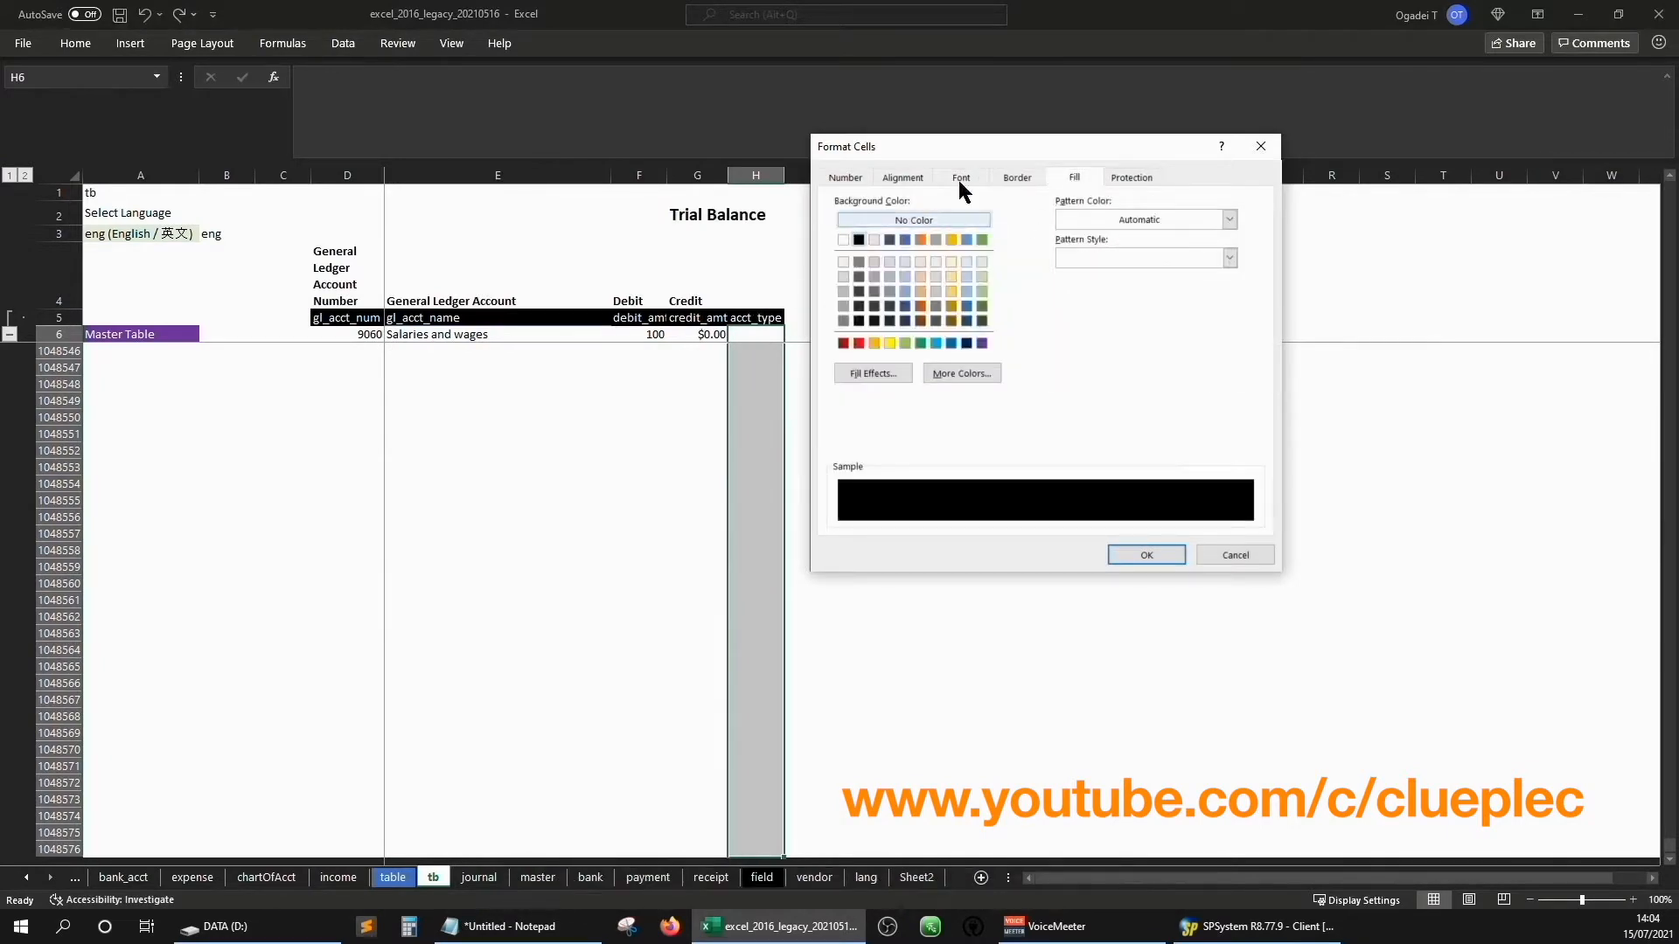
left_click(961, 178)
left_click(1146, 556)
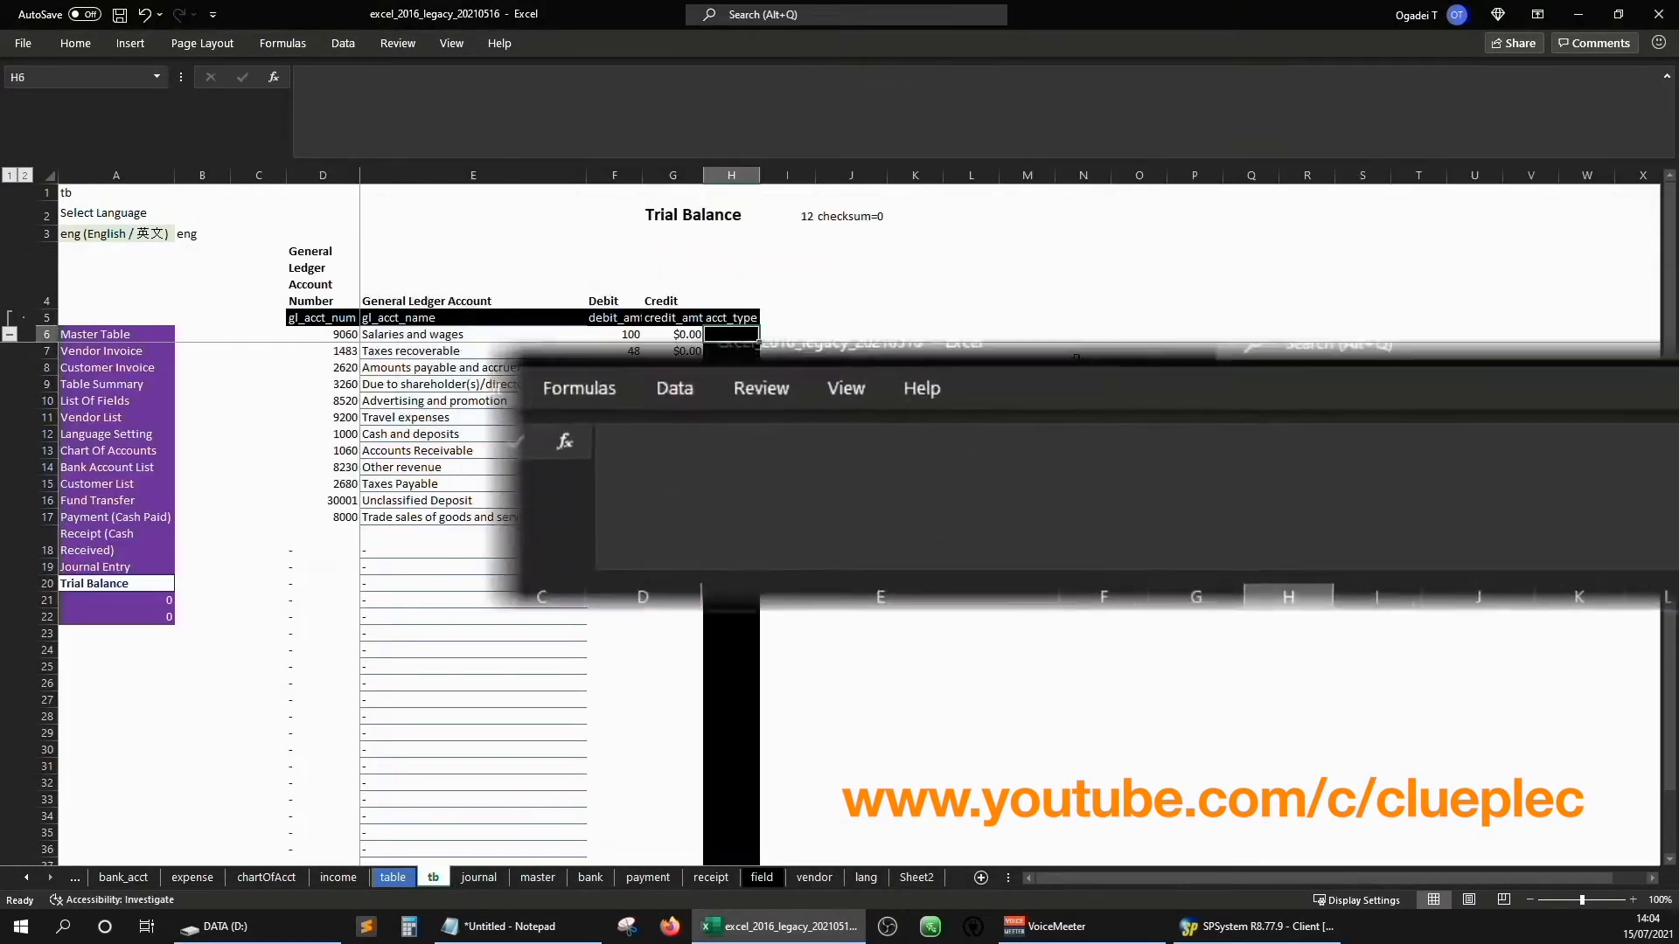
- Start the Trial Balance acct_type formula in H6 with INDEX on chart_of_acct[acct_type] and a MATCH looking up D6
type("=")
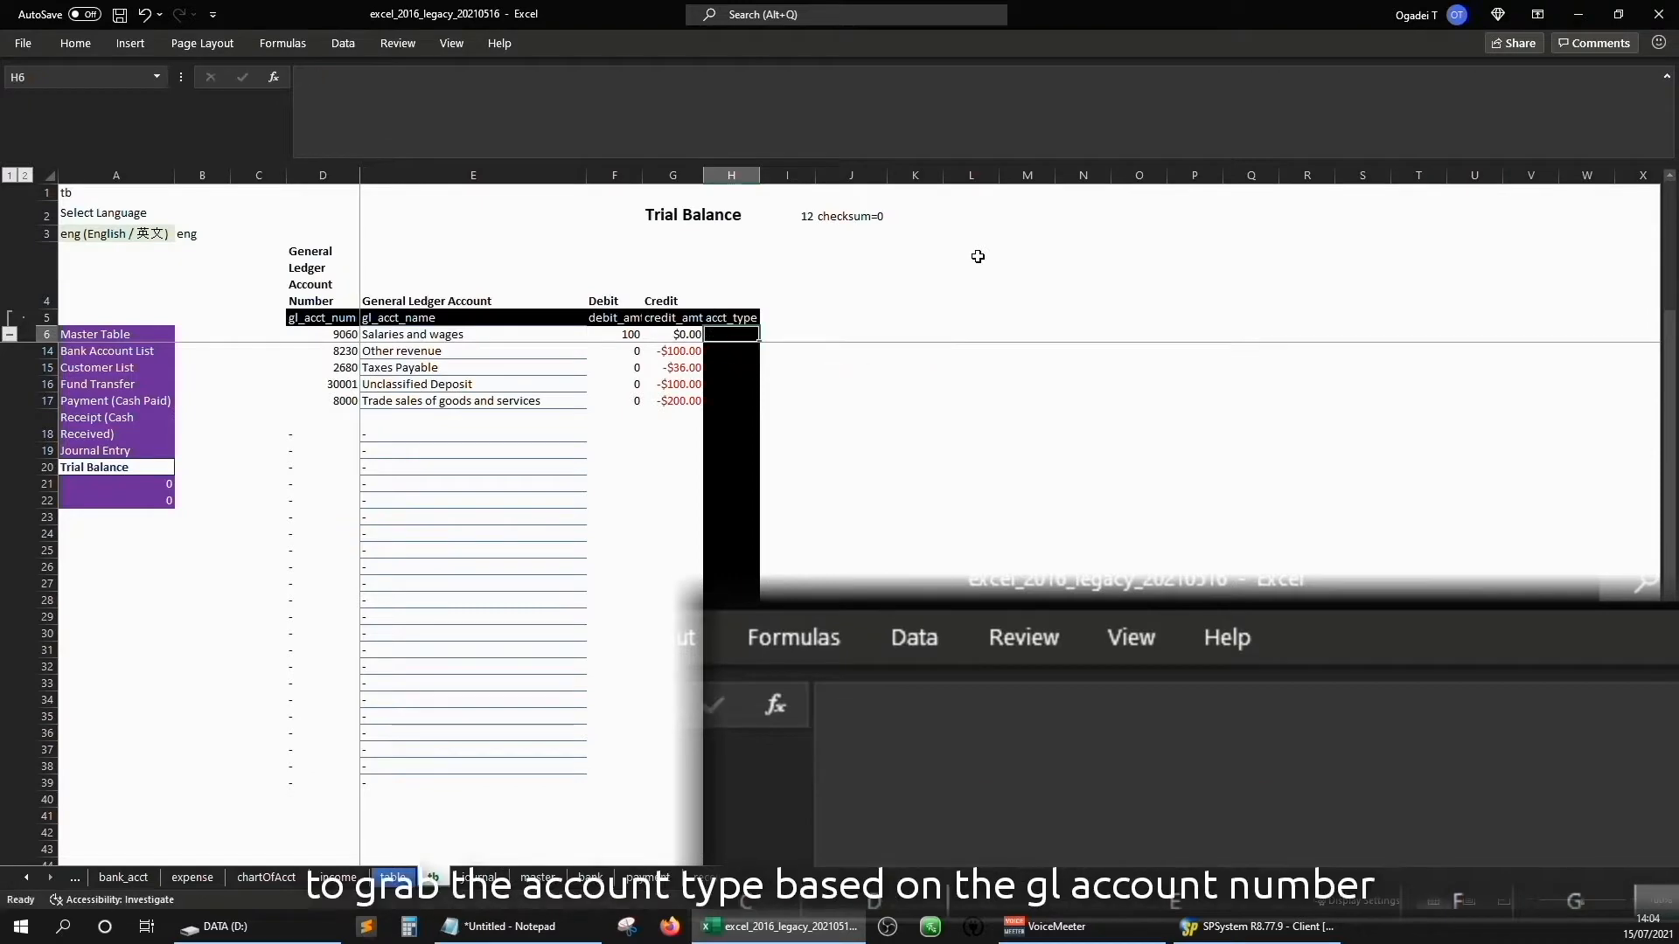
type("=index(")
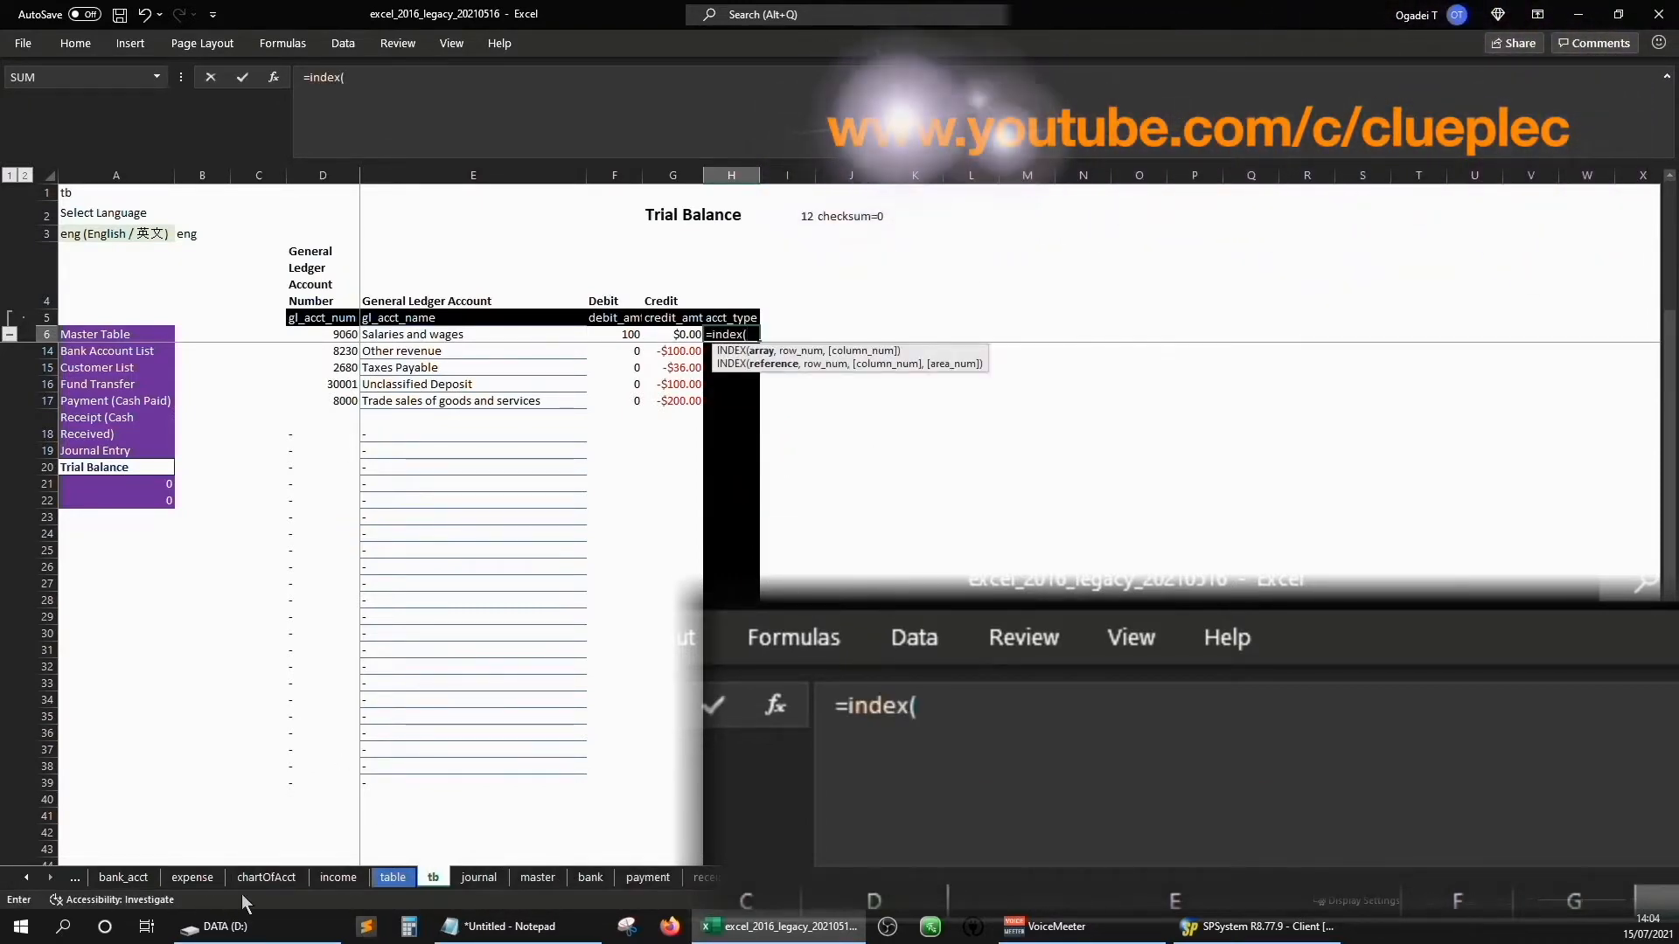
left_click(266, 877)
left_click(549, 88)
type(",")
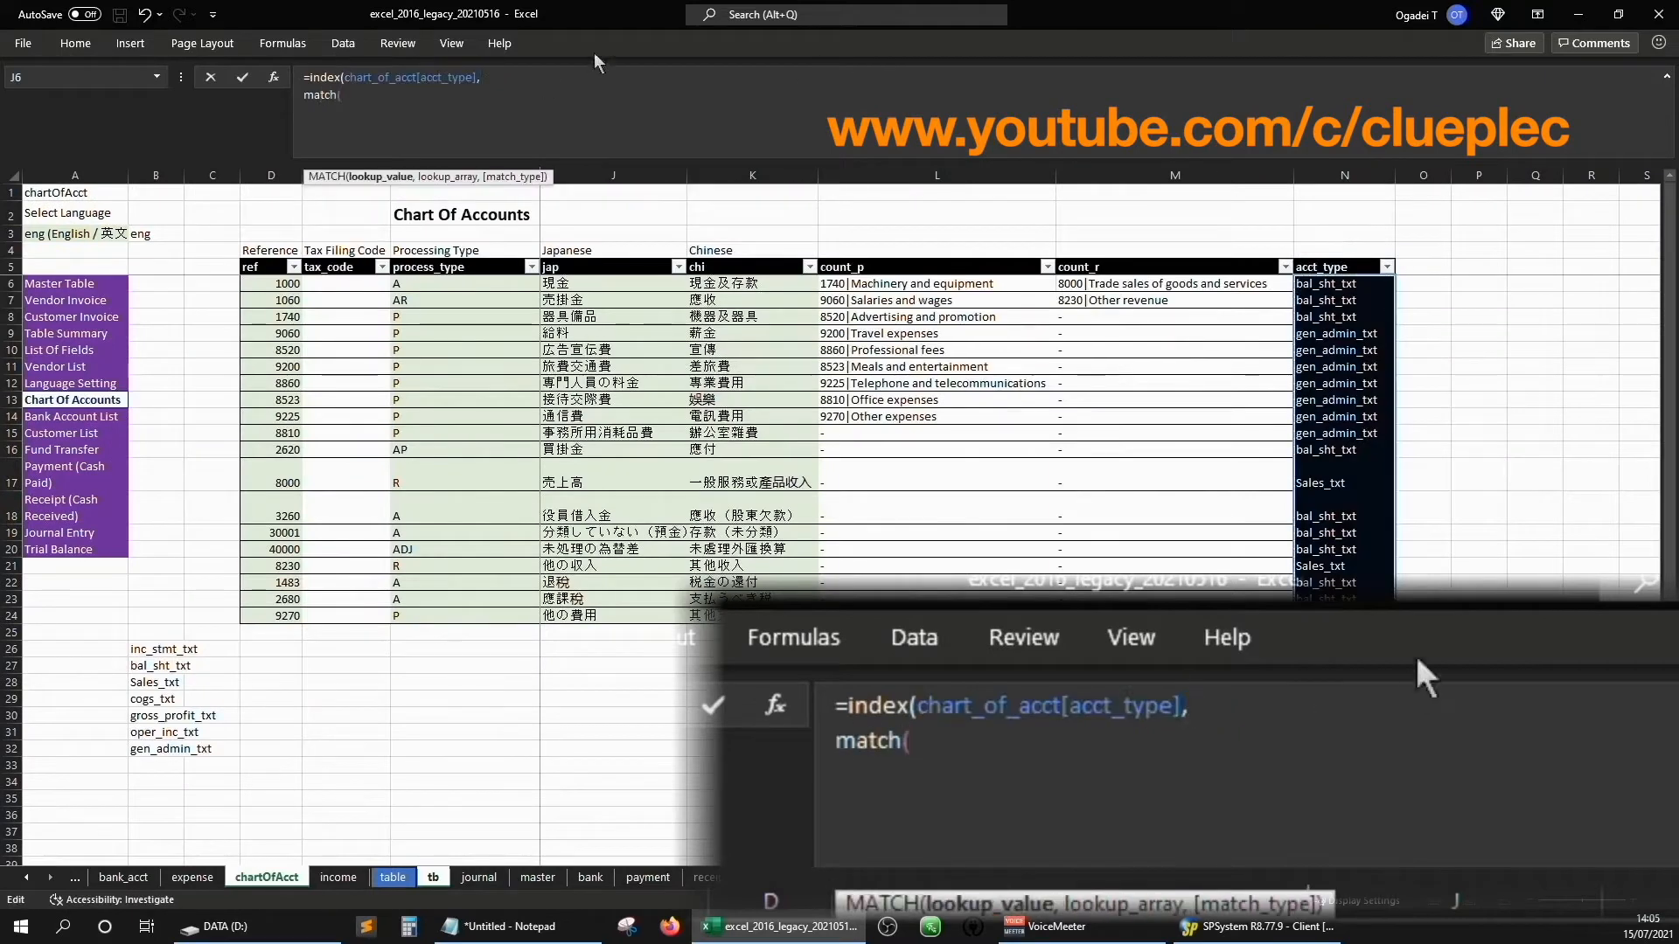
left_click(435, 877)
left_click(528, 274)
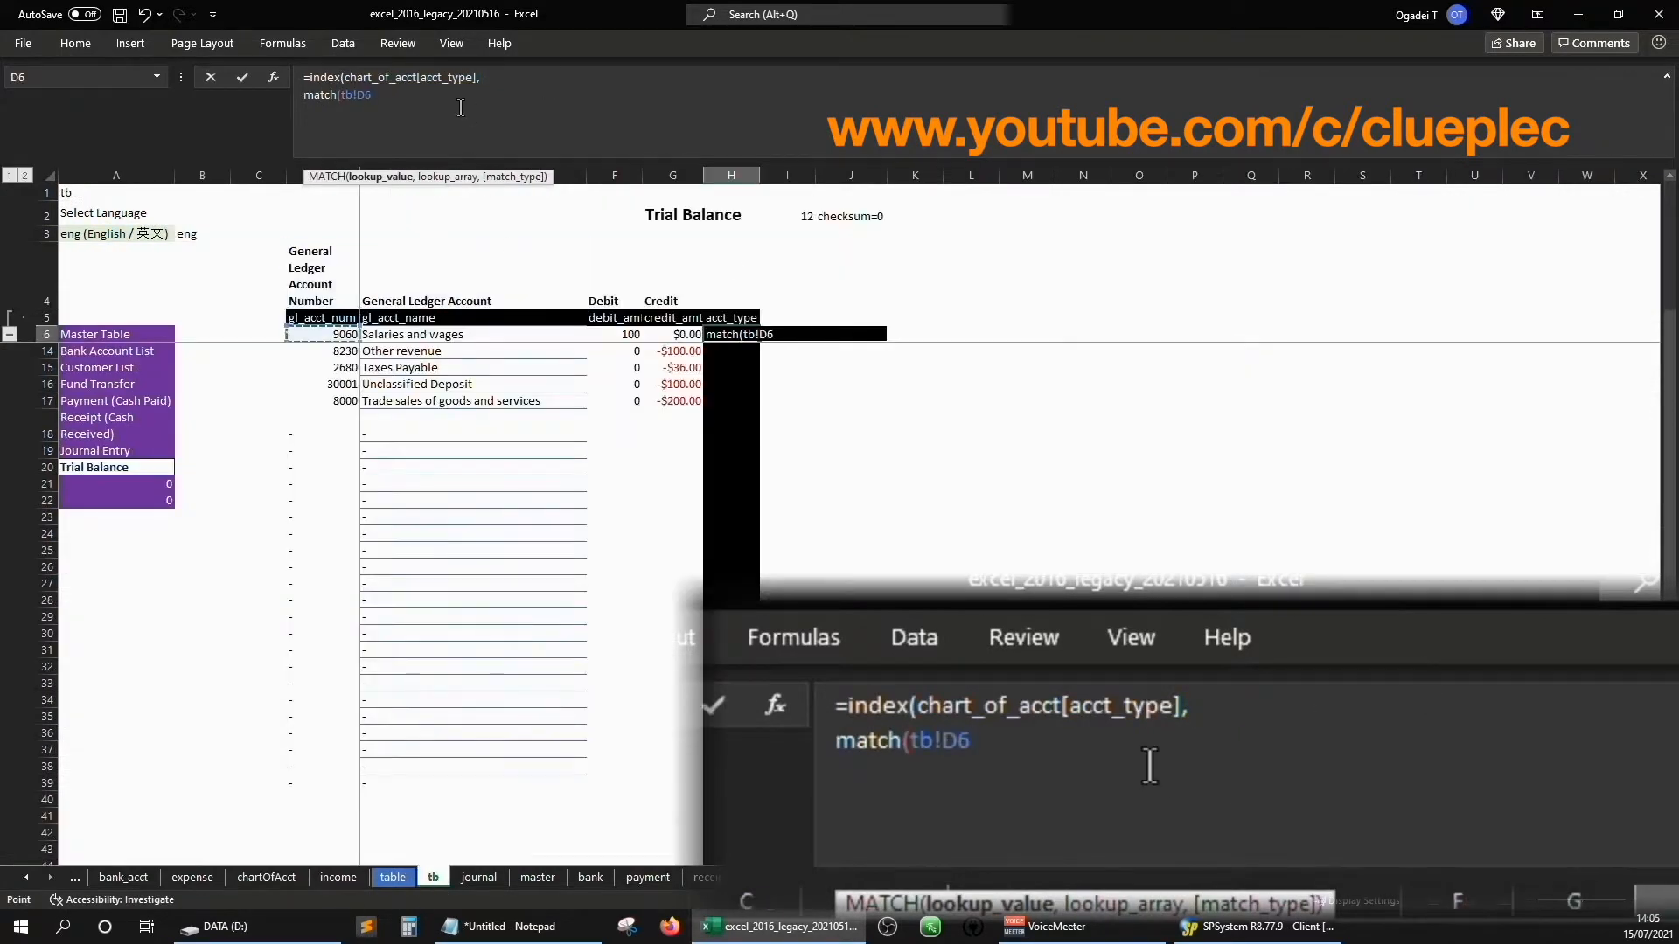
- Complete the MATCH with $D6 against chart_of_acct[ref] using exact match 0, and enter the H6 formula
left_click(297, 878)
left_click(370, 238)
type("0)")
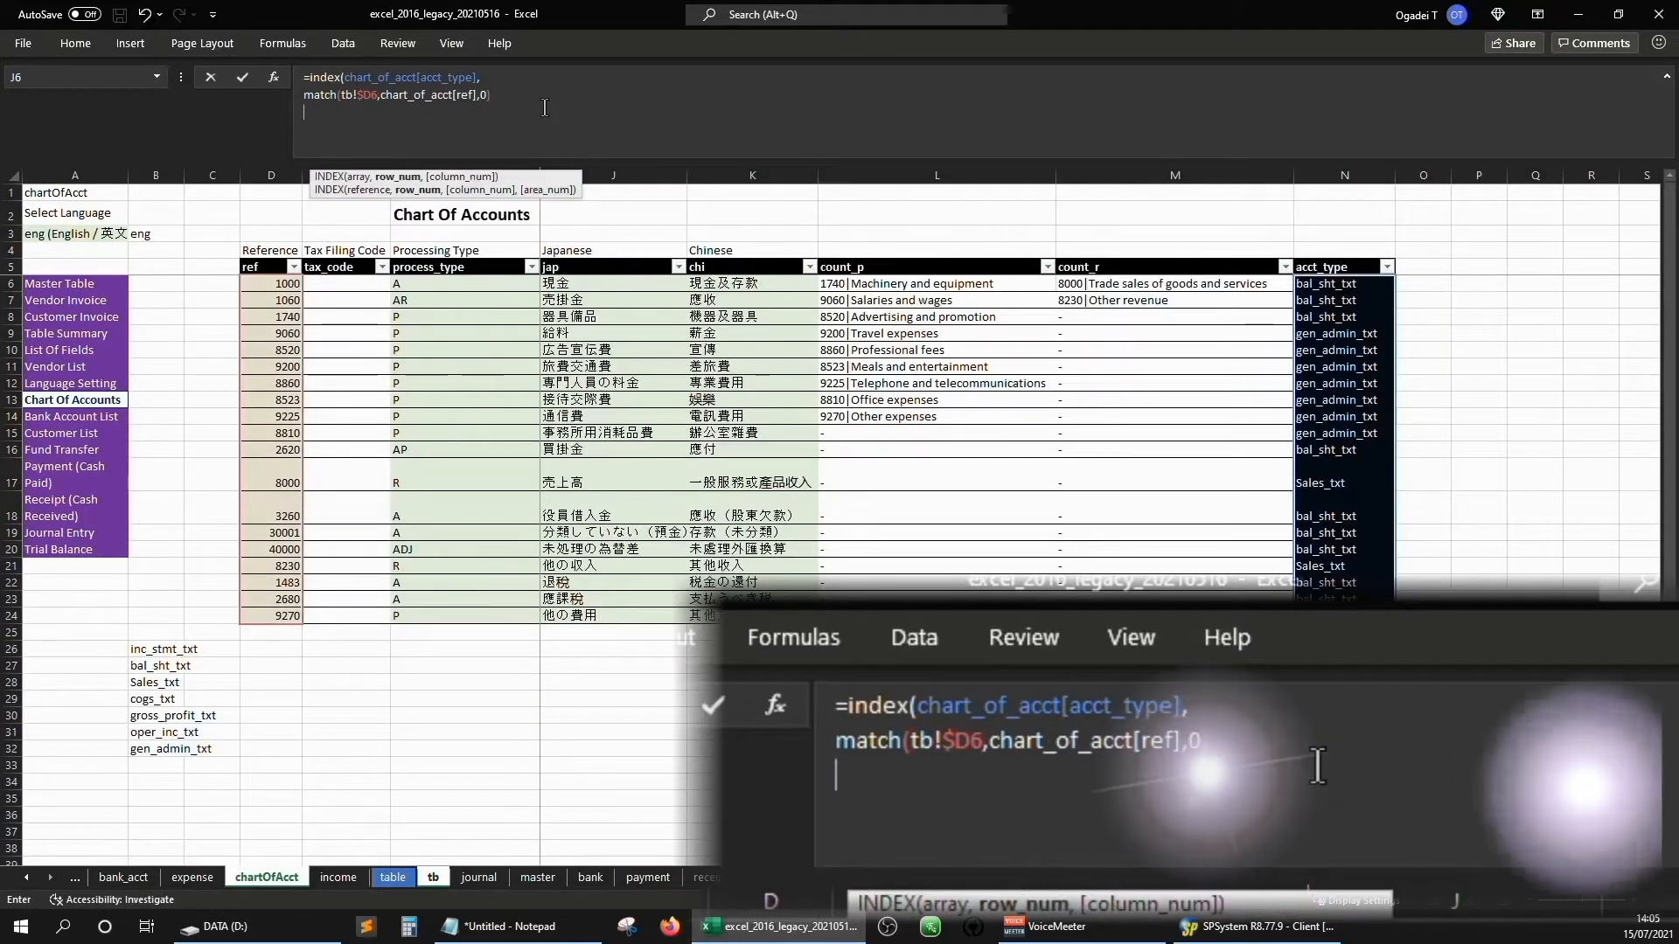
key("alt+Return")
type(")")
key("Return")
key("Up")
key("Up")
key("Down")
- Fit column H to its contents and group it, then collapse and expand the group
double_click(770, 175)
left_click(761, 175)
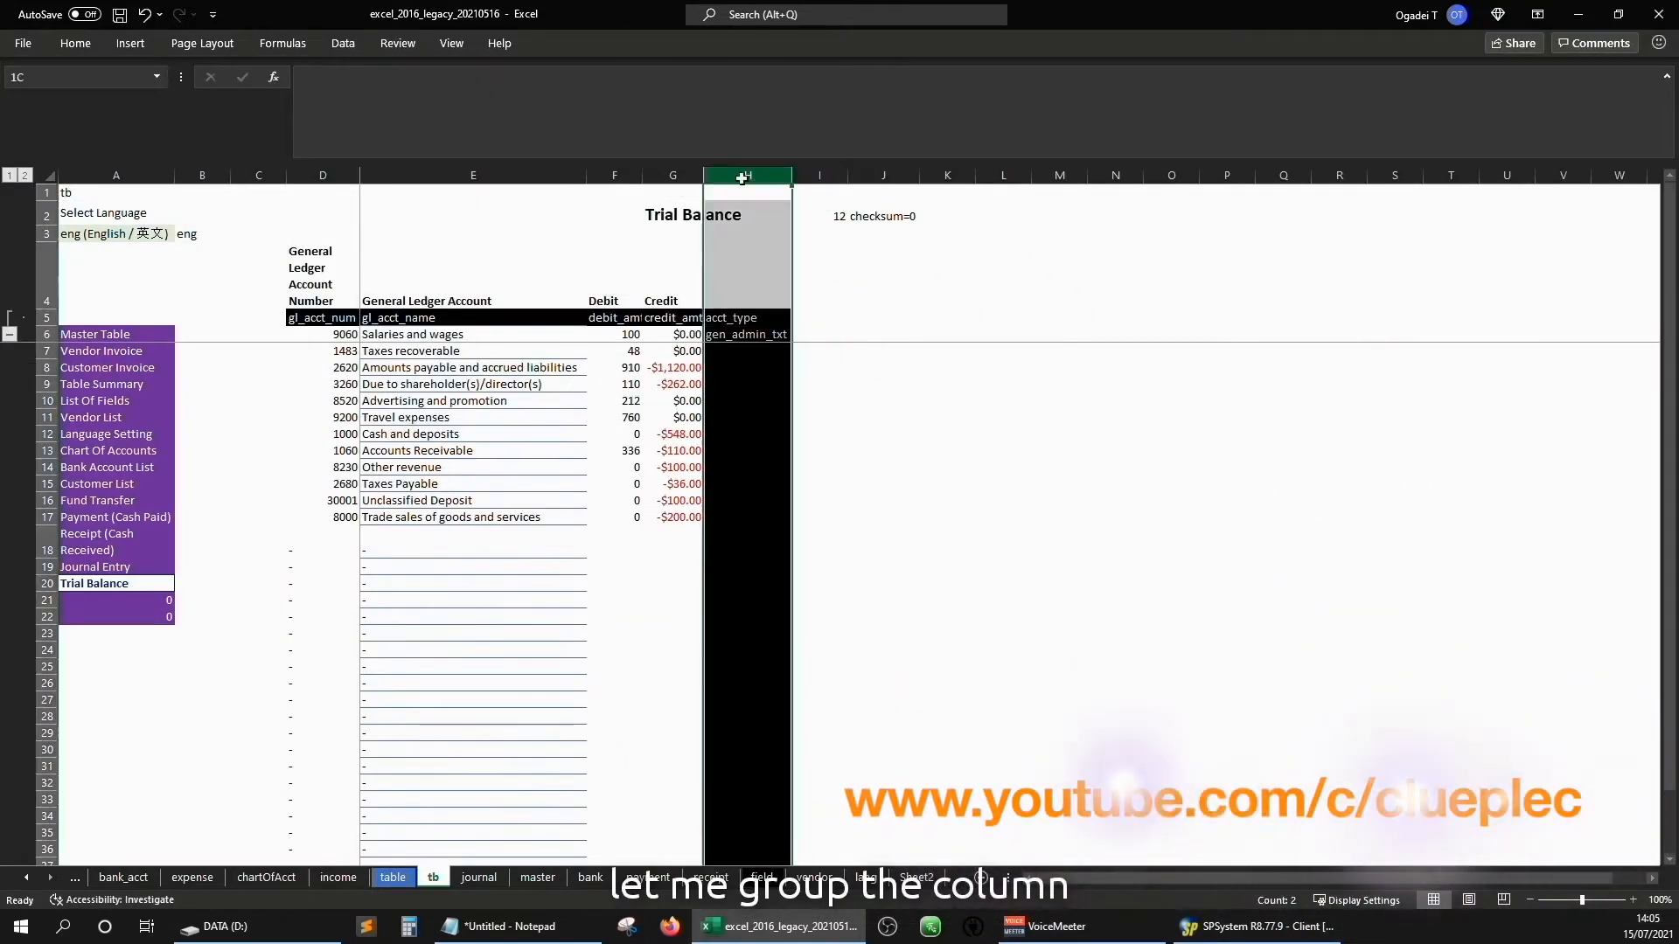
left_click(344, 43)
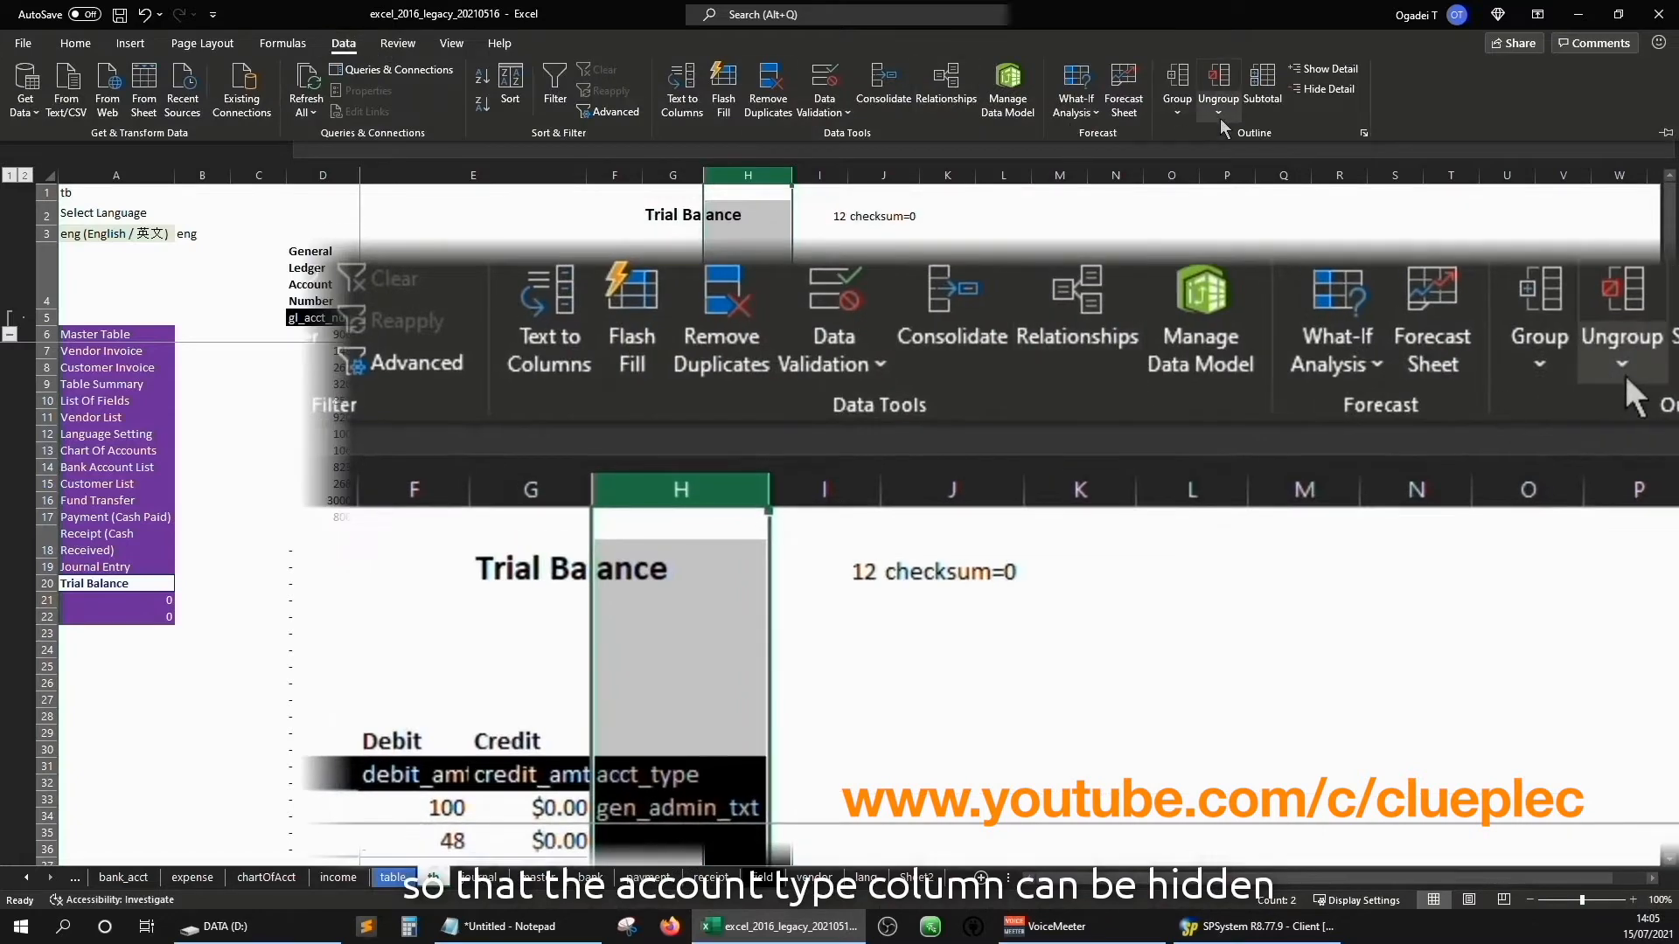
left_click(1177, 110)
left_click(1217, 138)
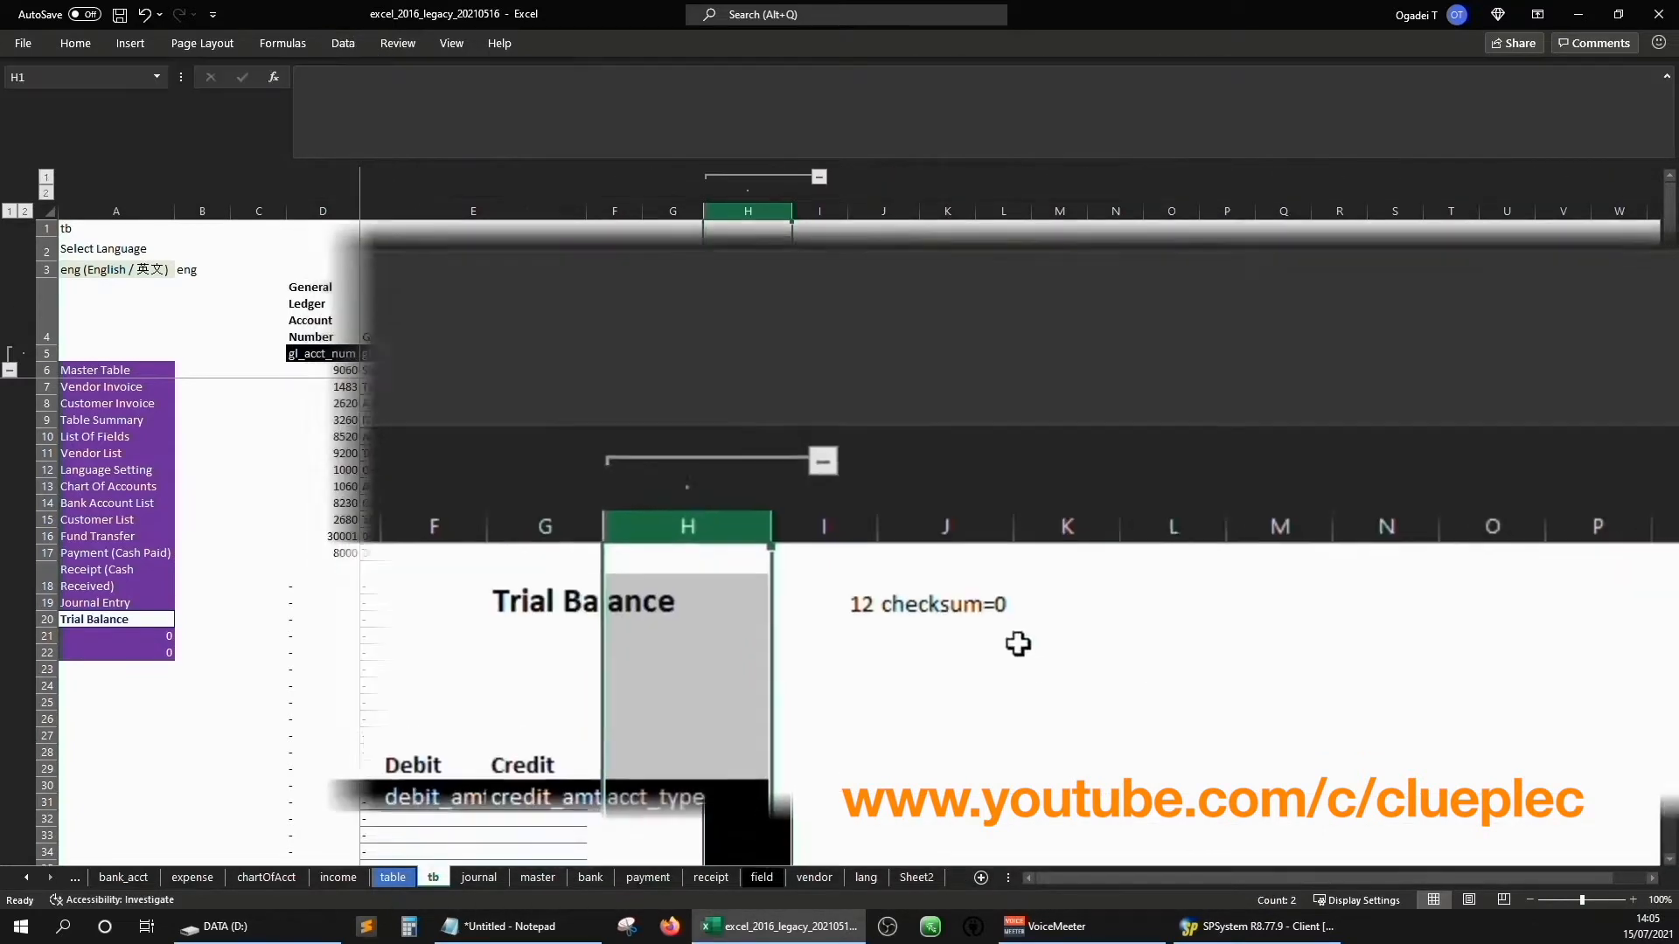
left_click(888, 302)
left_click(815, 177)
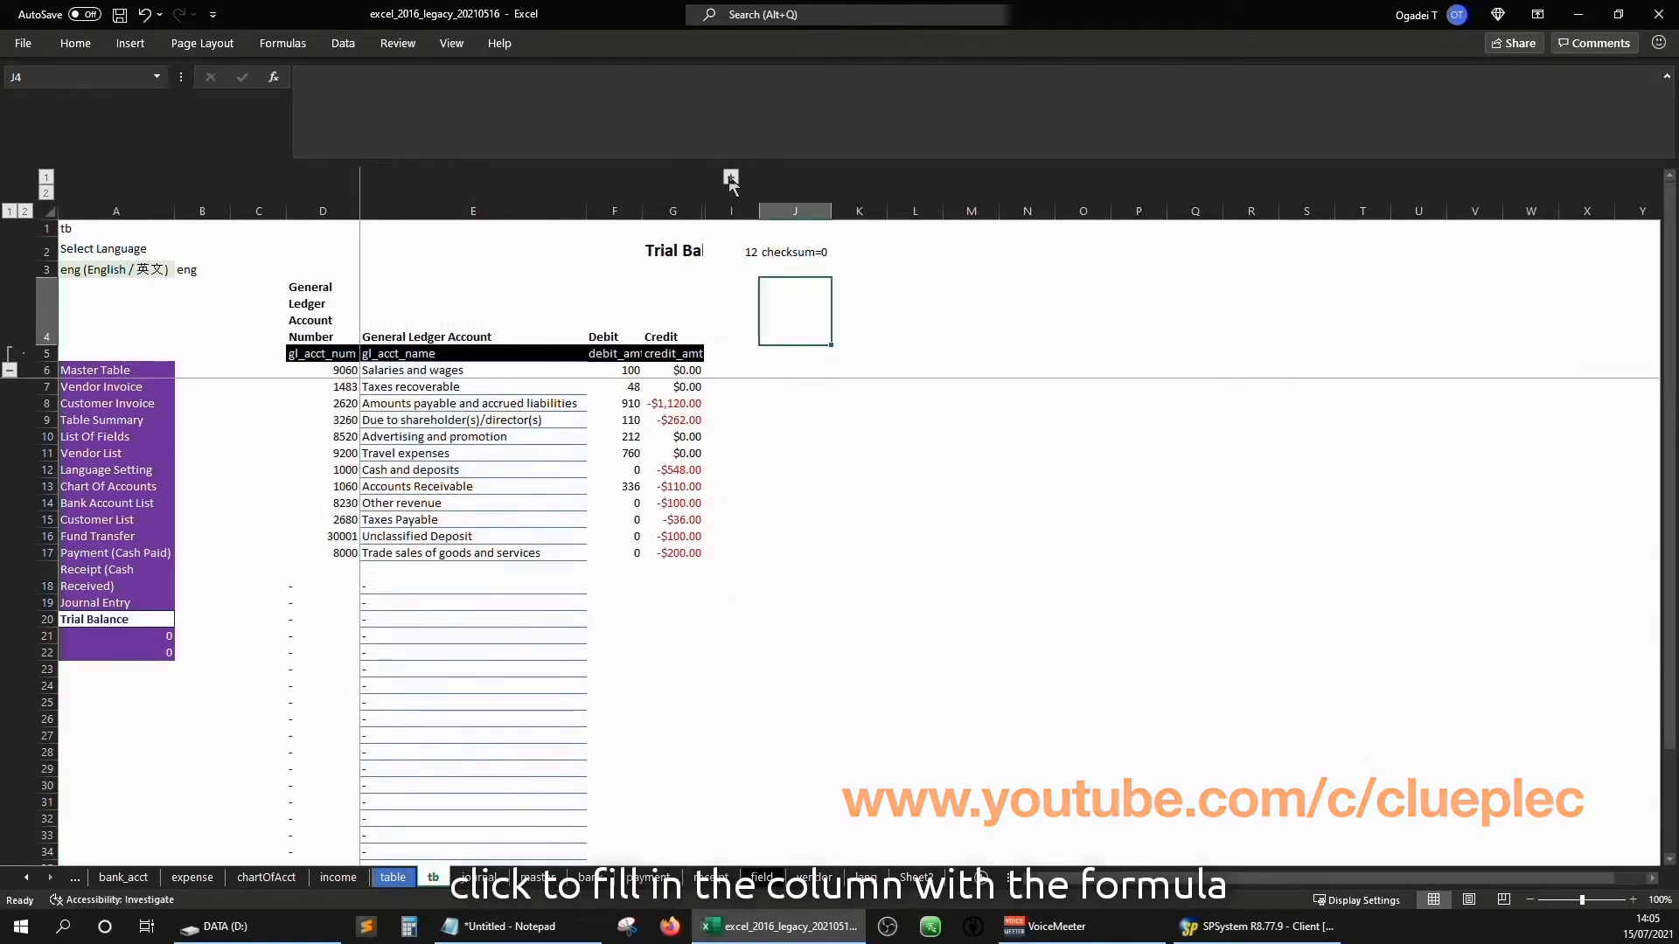
left_click(731, 178)
- Fill the H6 INDEX-MATCH formula down the Trial Balance acct_type column
left_click(810, 313)
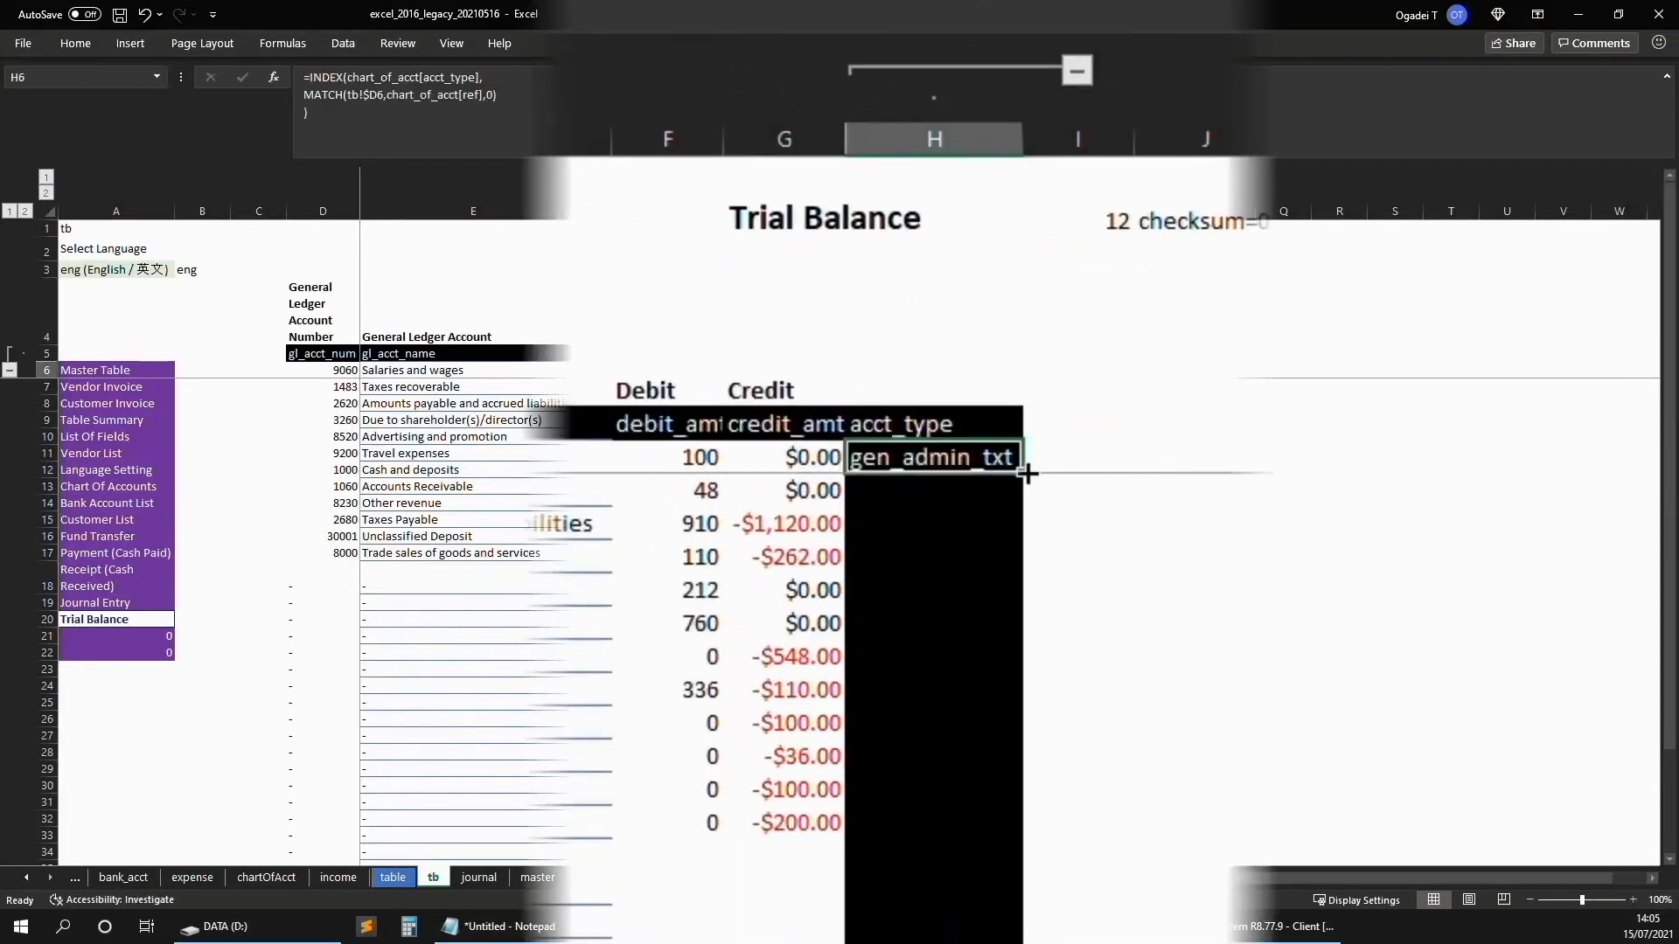
double_click(1027, 473)
key("Down")
key("Down")
key("Down")
key("Down")
key("Down")
key("Down")
key("Down")
key("Down")
key("Down")
key("Down")
key("Up")
- Wrap the H6 INDEX-MATCH formula in IFERROR, returning "-" for errors
left_click(311, 77)
type("IFERROR(")
key("ctrl+End")
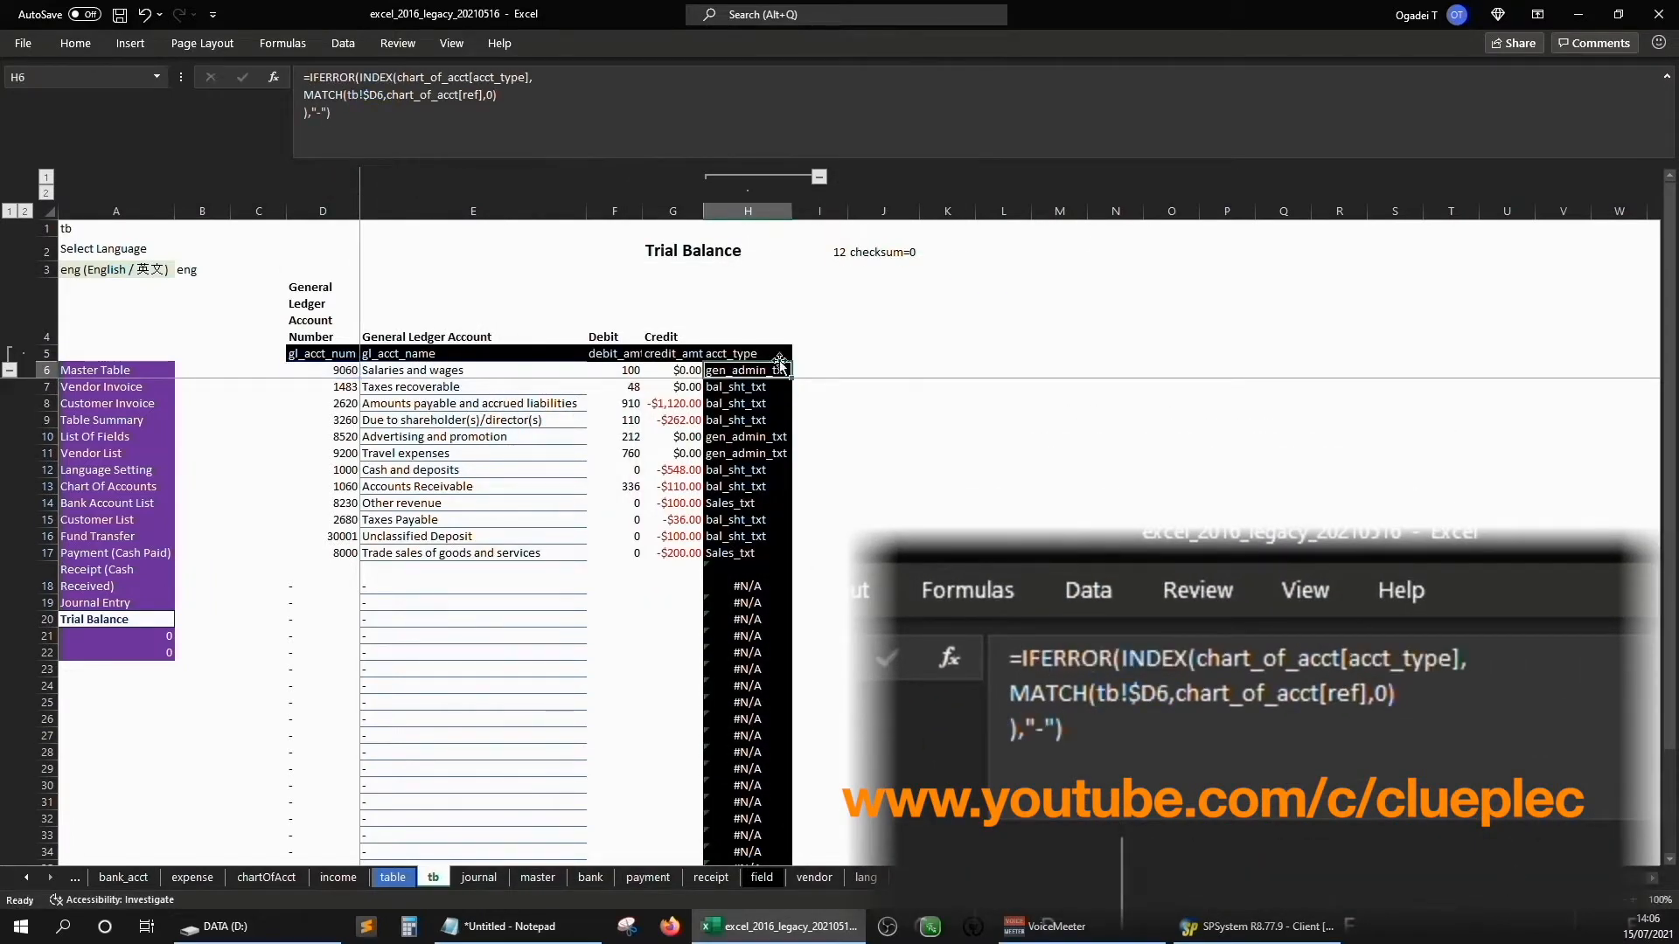
- Fill the IFERROR version down the Trial Balance acct_type column and check the rows without accounts
key("Down")
key("Down")
key("Down")
key("End")
key("Down")
key("Down")
key("Down")
key("Up")
key("Up")
key("Up")
key("Up")
key("End")
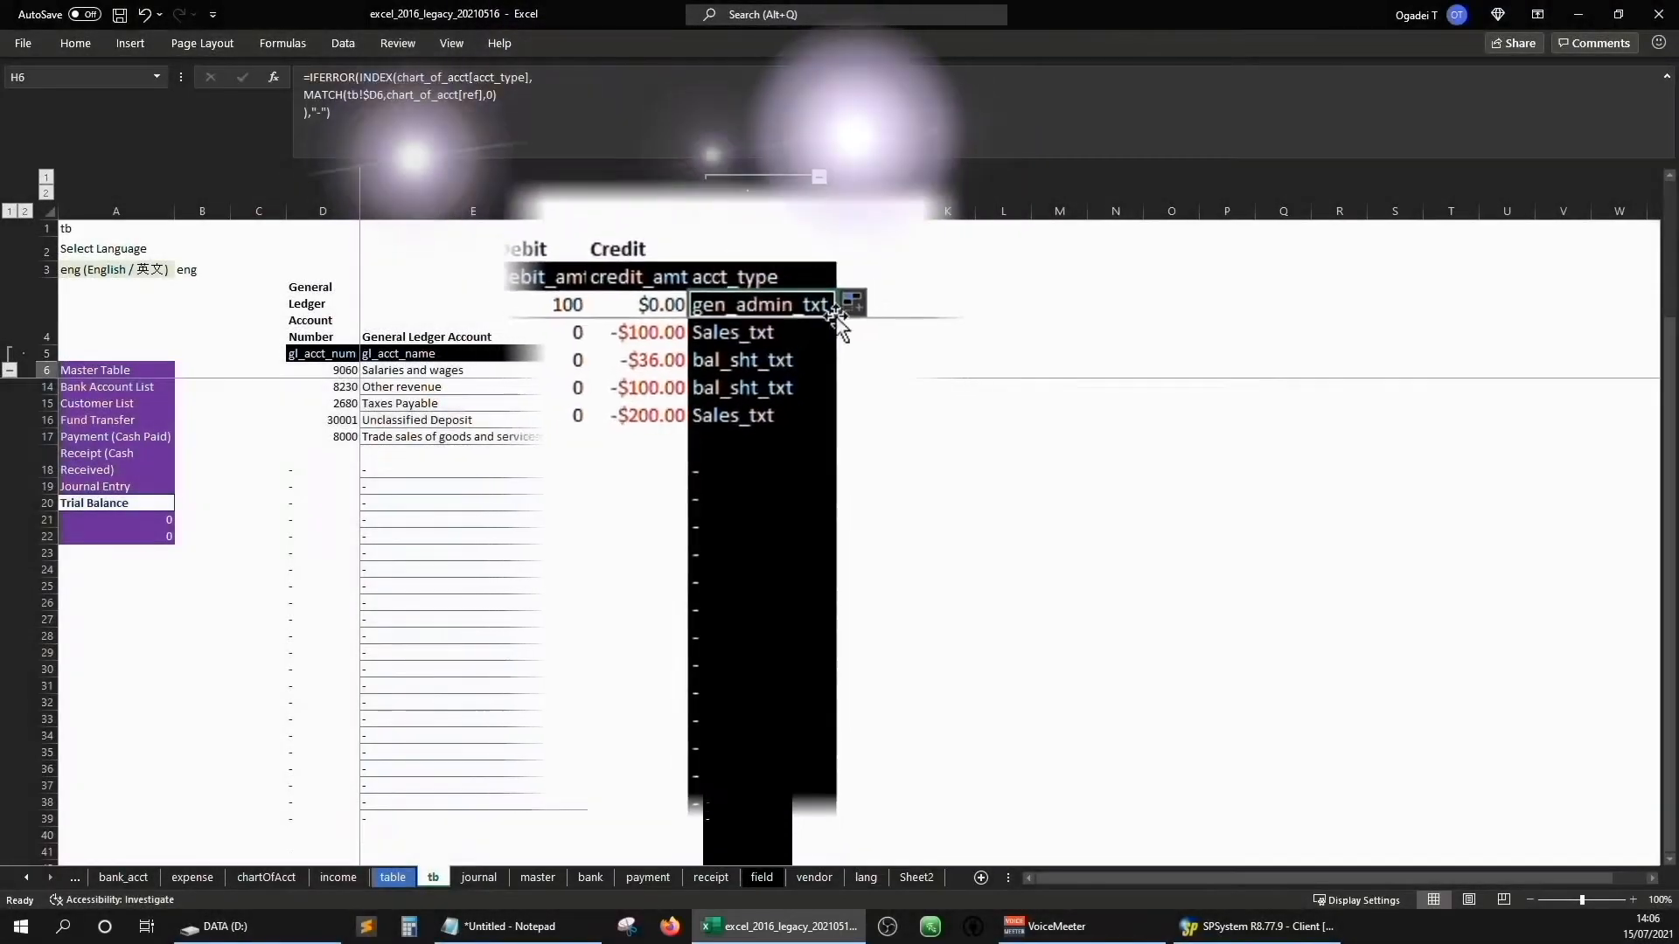
key("Down")
key("Up")
- Add an inc_stmt_seq header in cell I5 and fit the column width to it
key("Up")
key("Right")
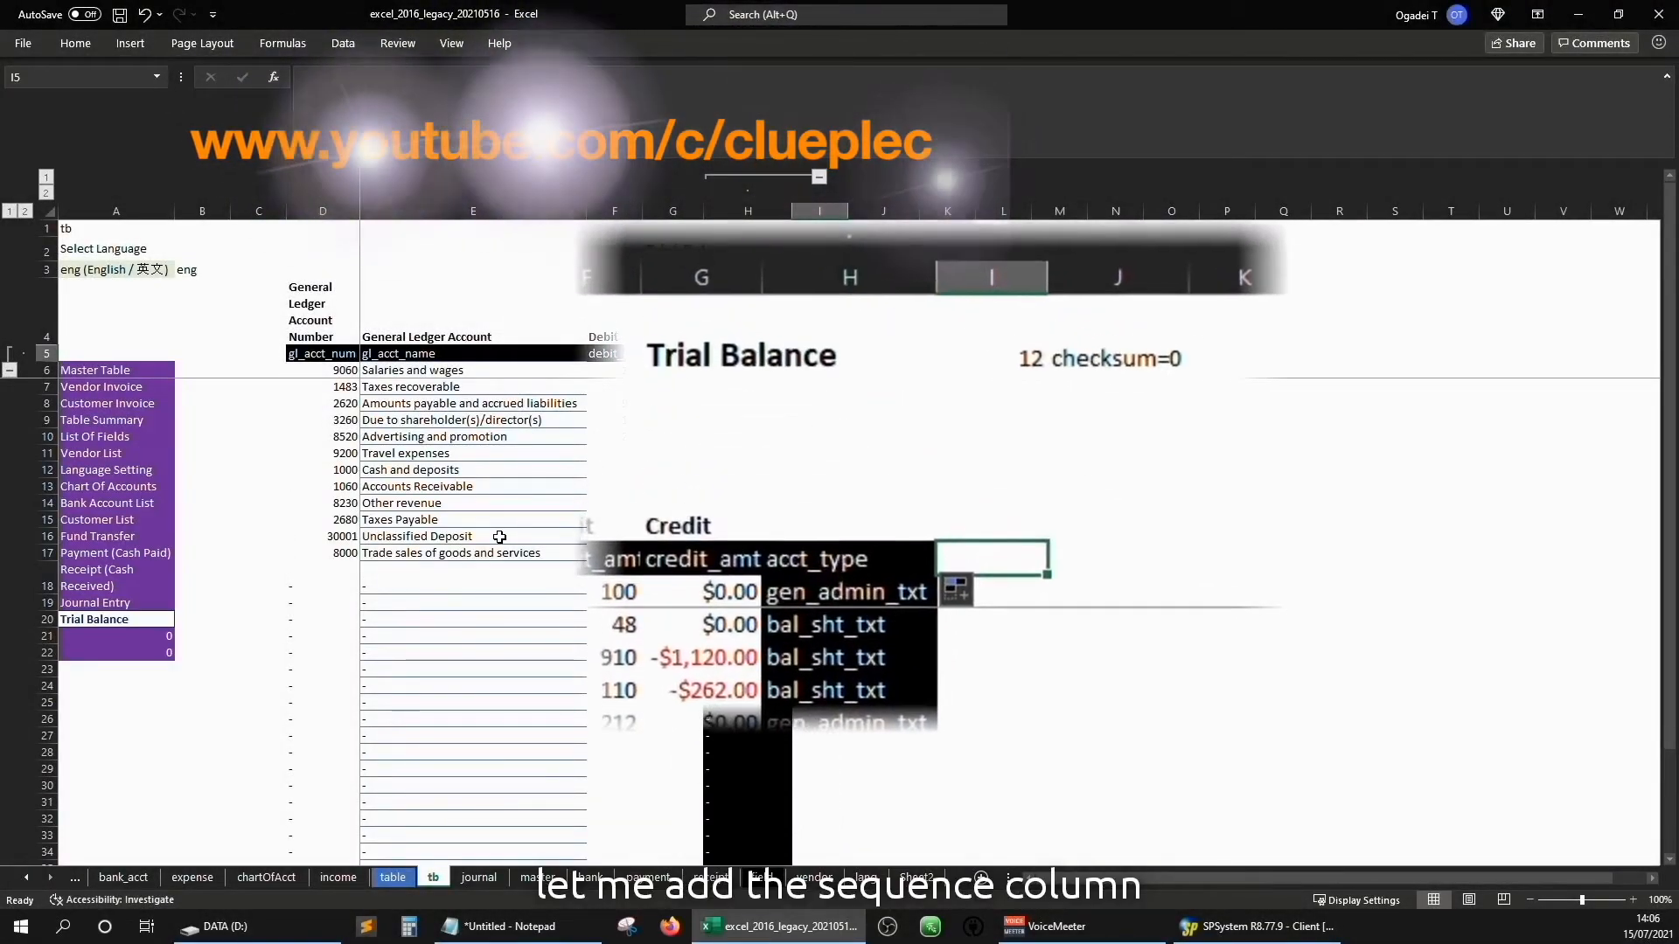
type("inc_stmt_seq")
key("ctrl+Return")
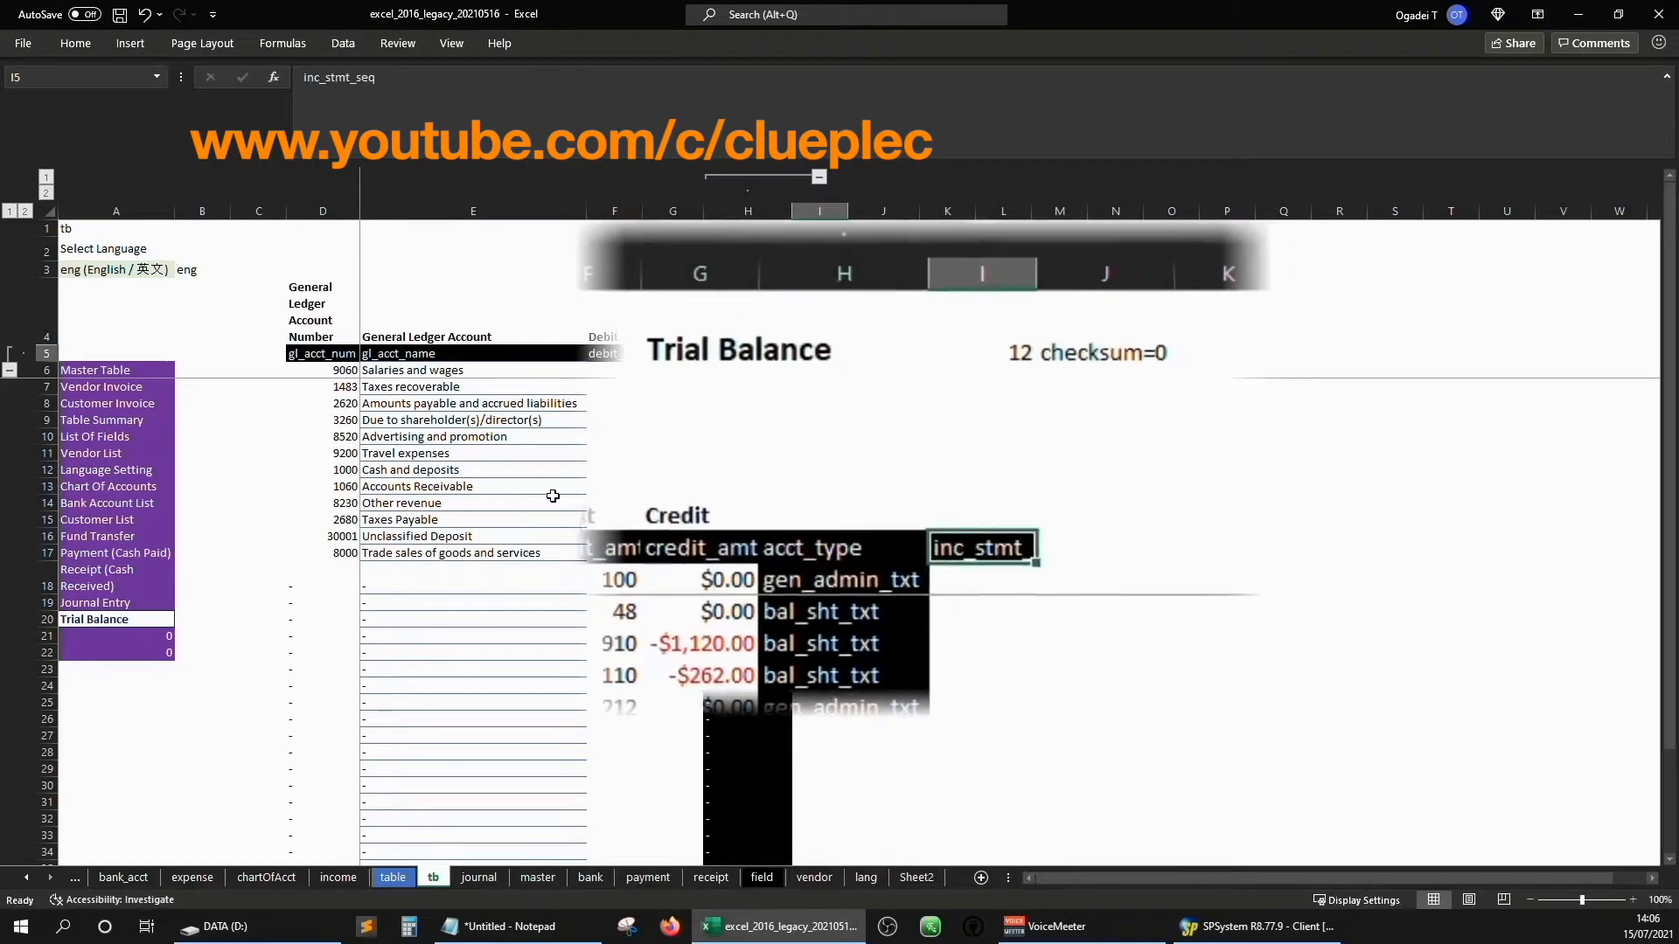
double_click(849, 211)
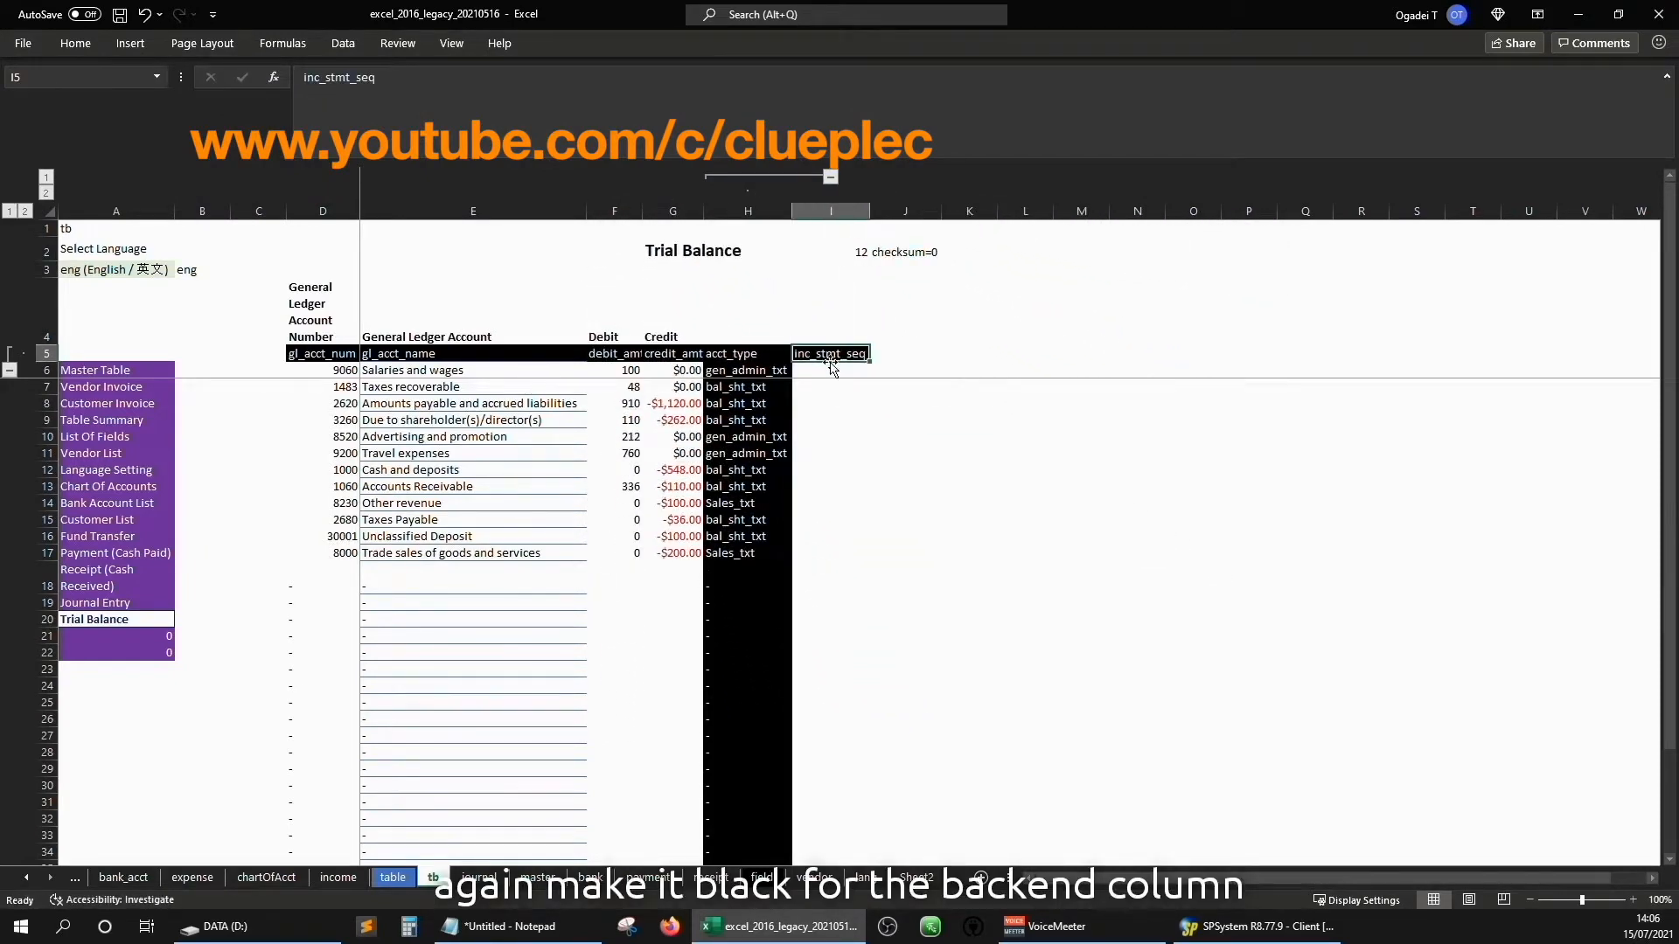
- Format the cells below the inc_stmt_seq header with a black fill and white font
left_click(805, 374)
key("ctrl+shift+Down")
key("ctrl+1")
left_click(1140, 324)
left_click(1041, 378)
left_click(1071, 178)
left_click(859, 240)
left_click(1147, 554)
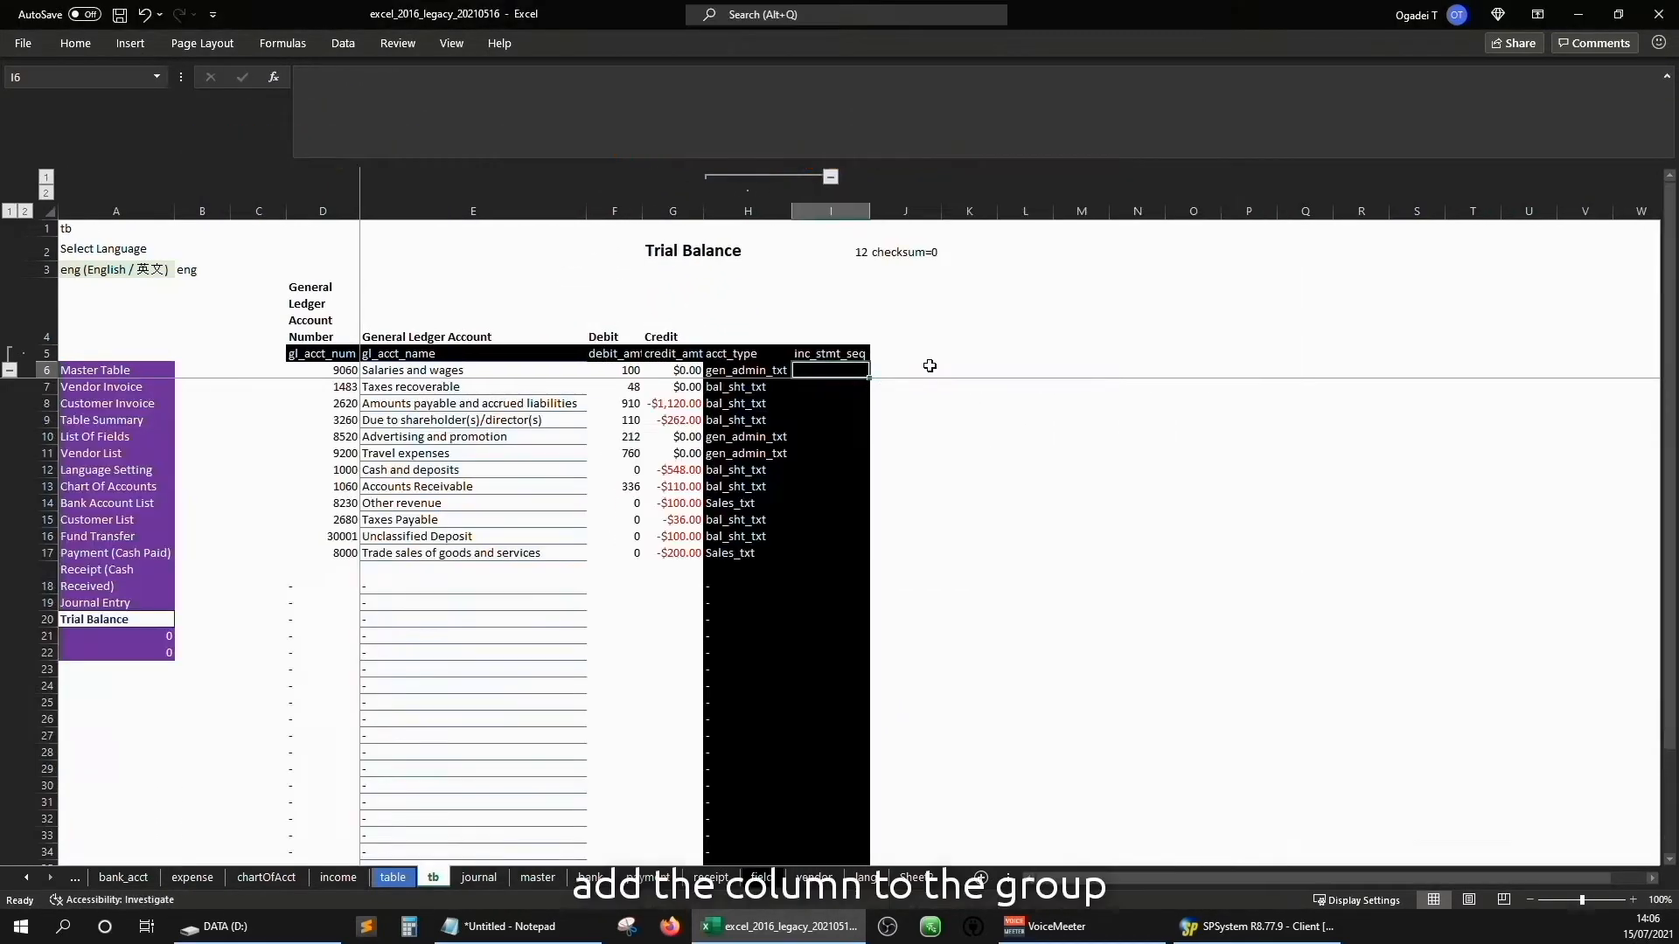
- Add the inc_stmt_seq column to the column group that holds acct_type
left_click(836, 199)
left_click(343, 43)
left_click(1270, 87)
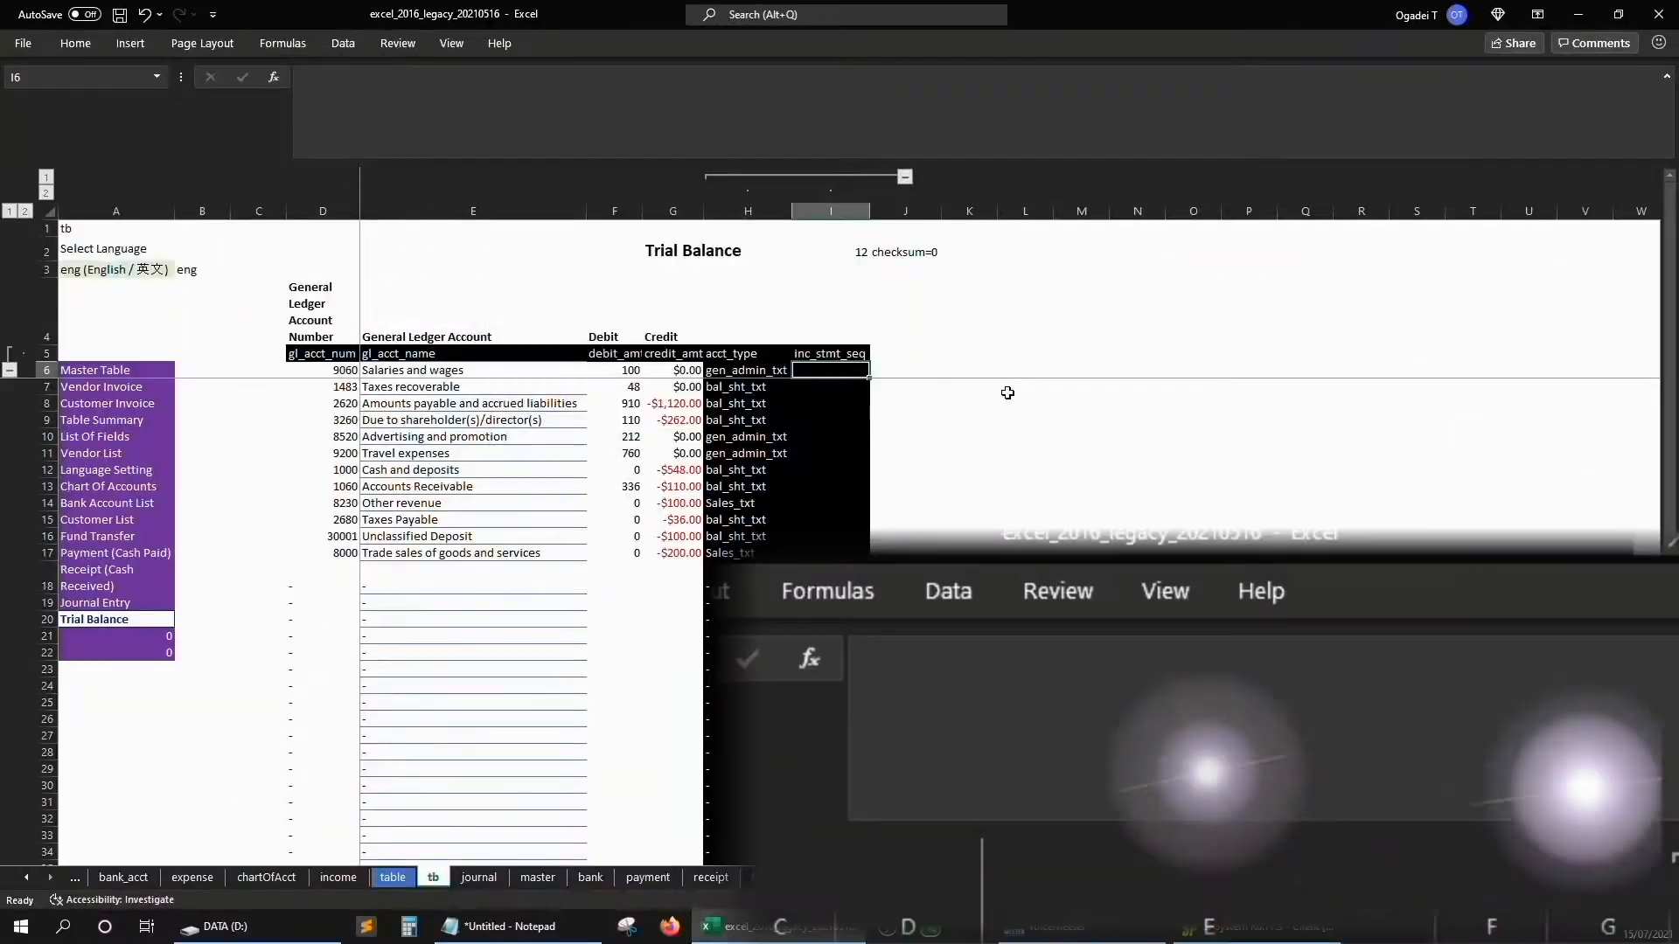
- Start the inc_stmt_seq formula in I6 with an IF testing $H6="Sales_txt" and a COUNTIF as its true value
type("=if(H6")
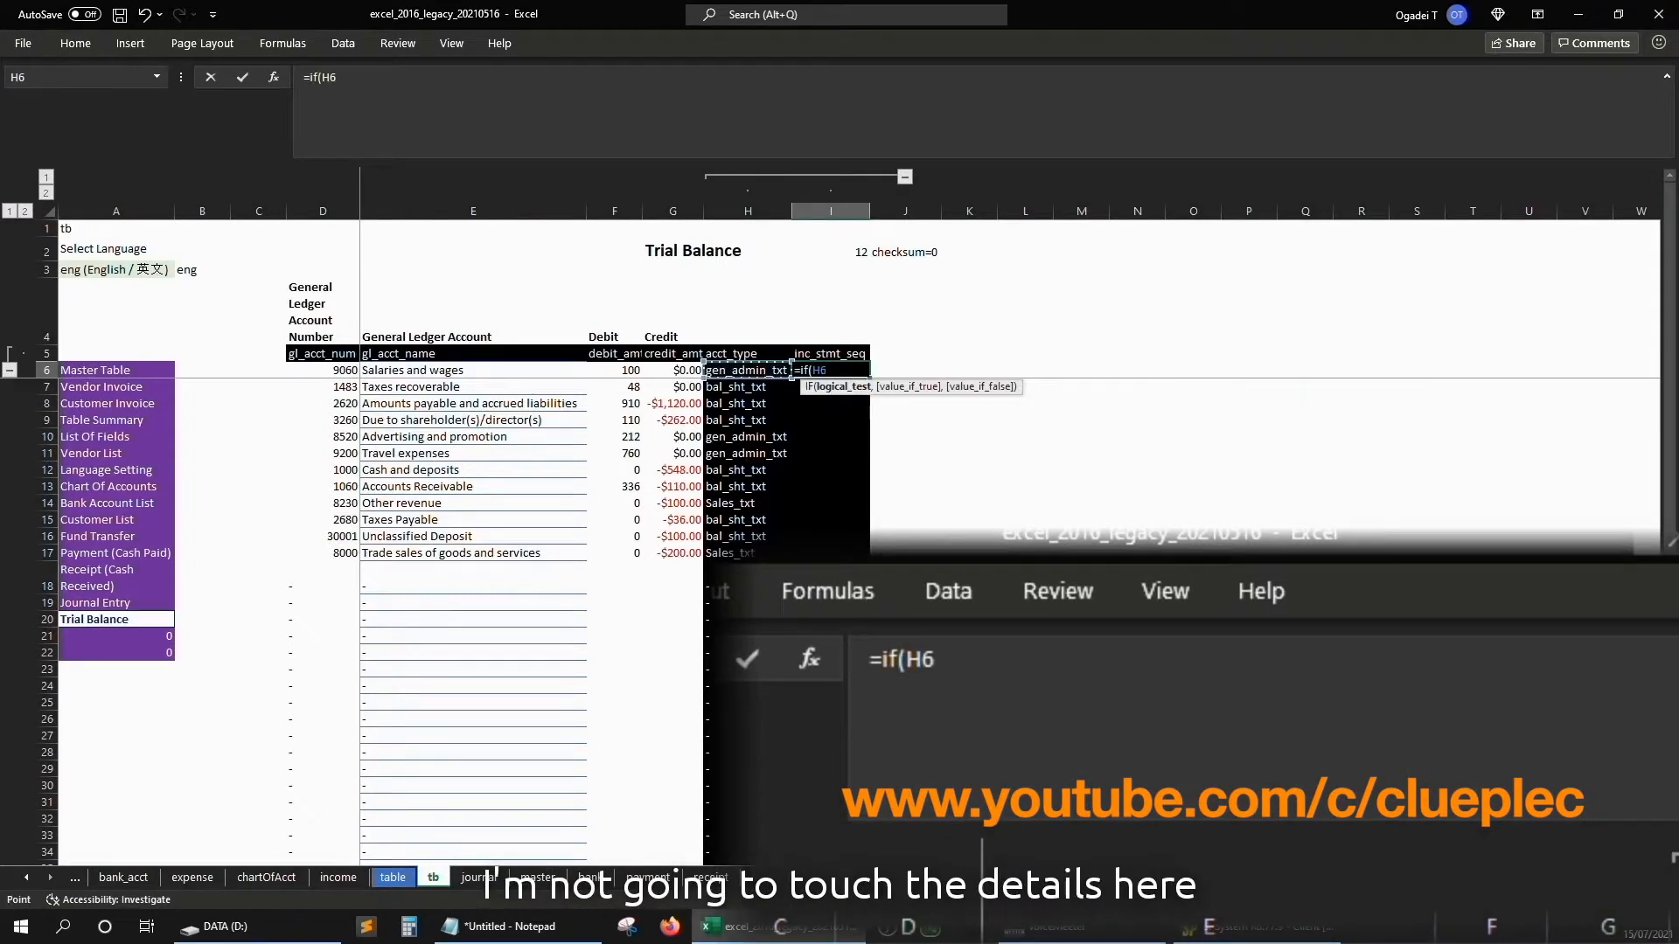
key("alt+Tab")
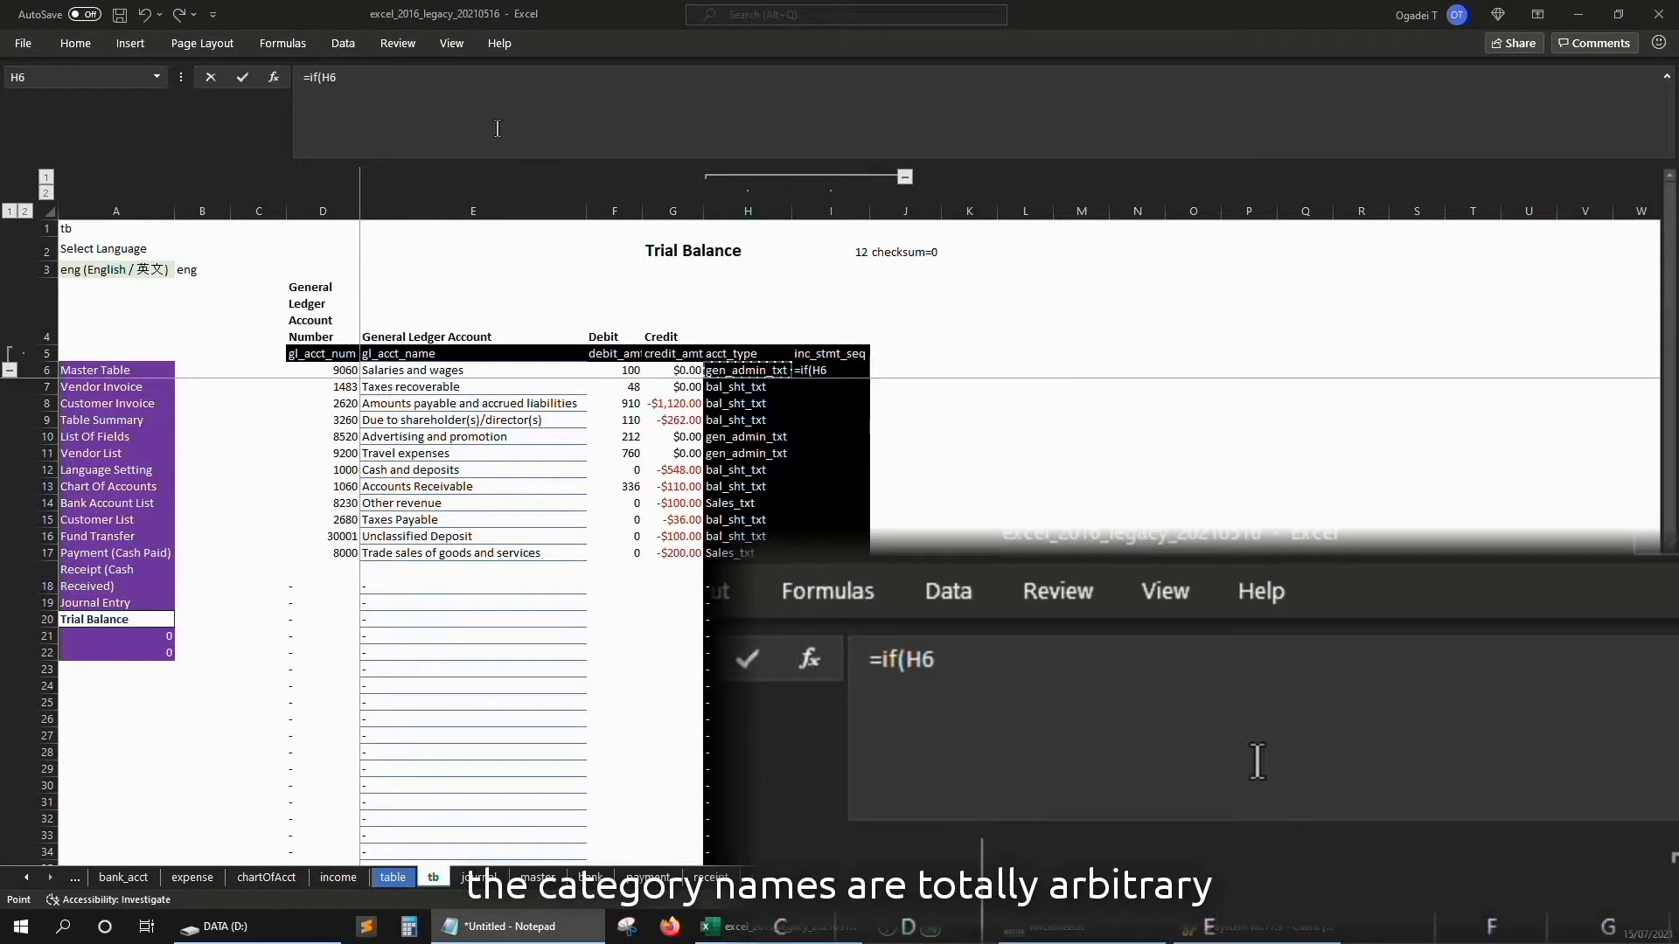
key("alt+Tab")
left_click(445, 89)
key("F4")
key("F4")
key("F4")
type("=")
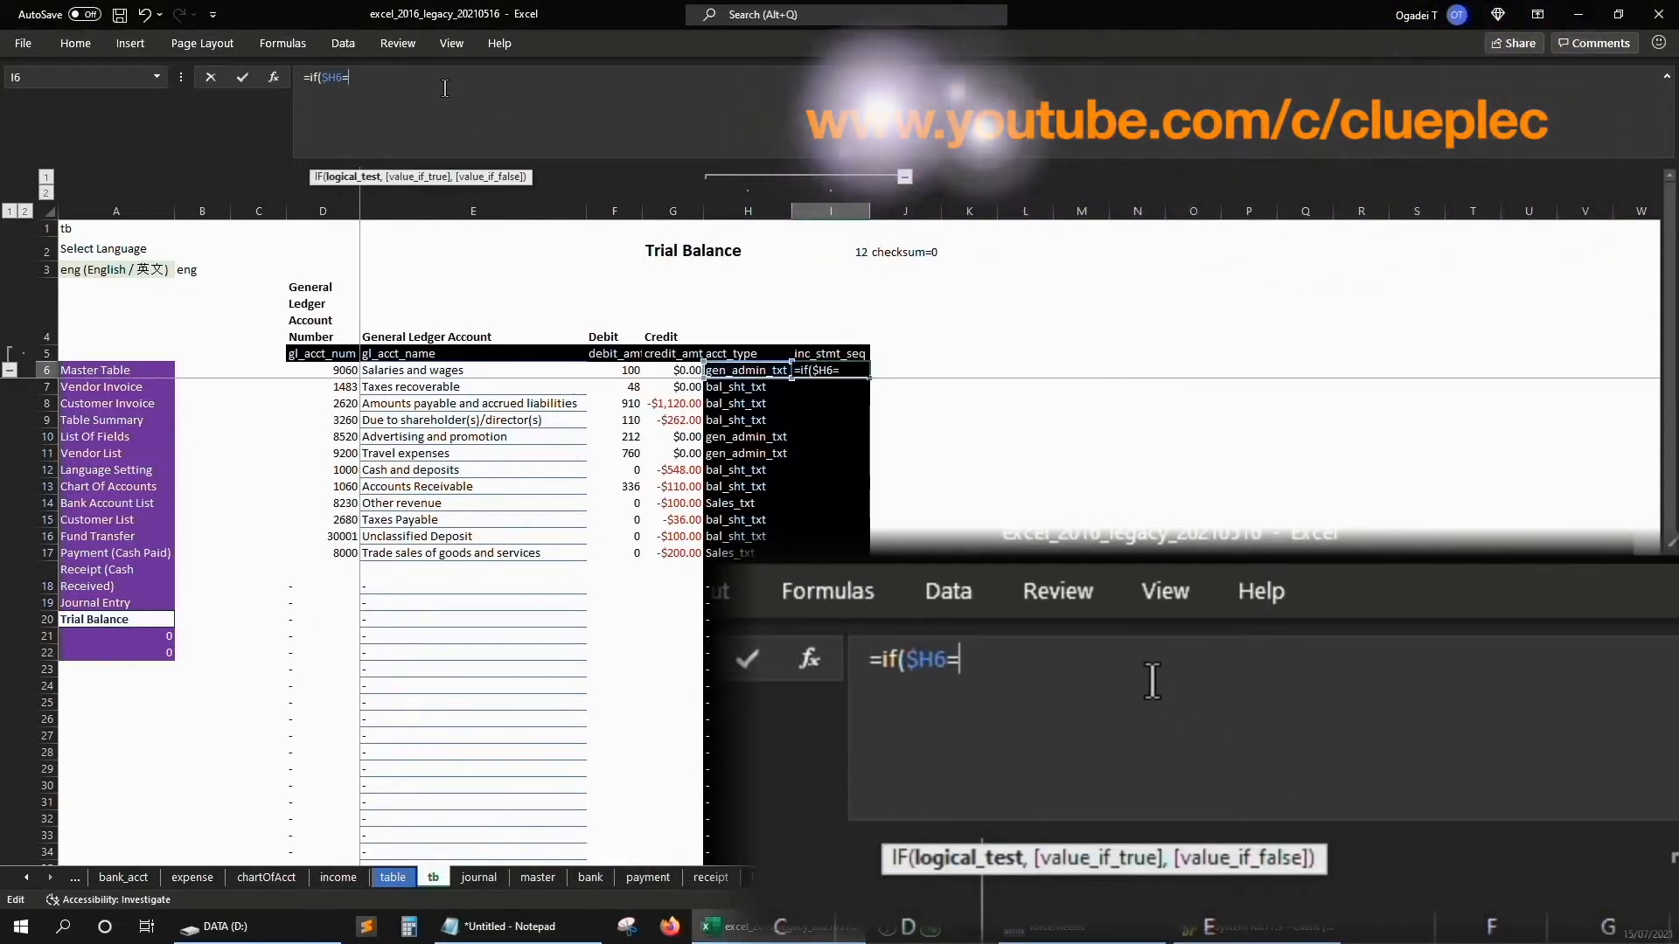
type("\"Sales_txt\",countif(")
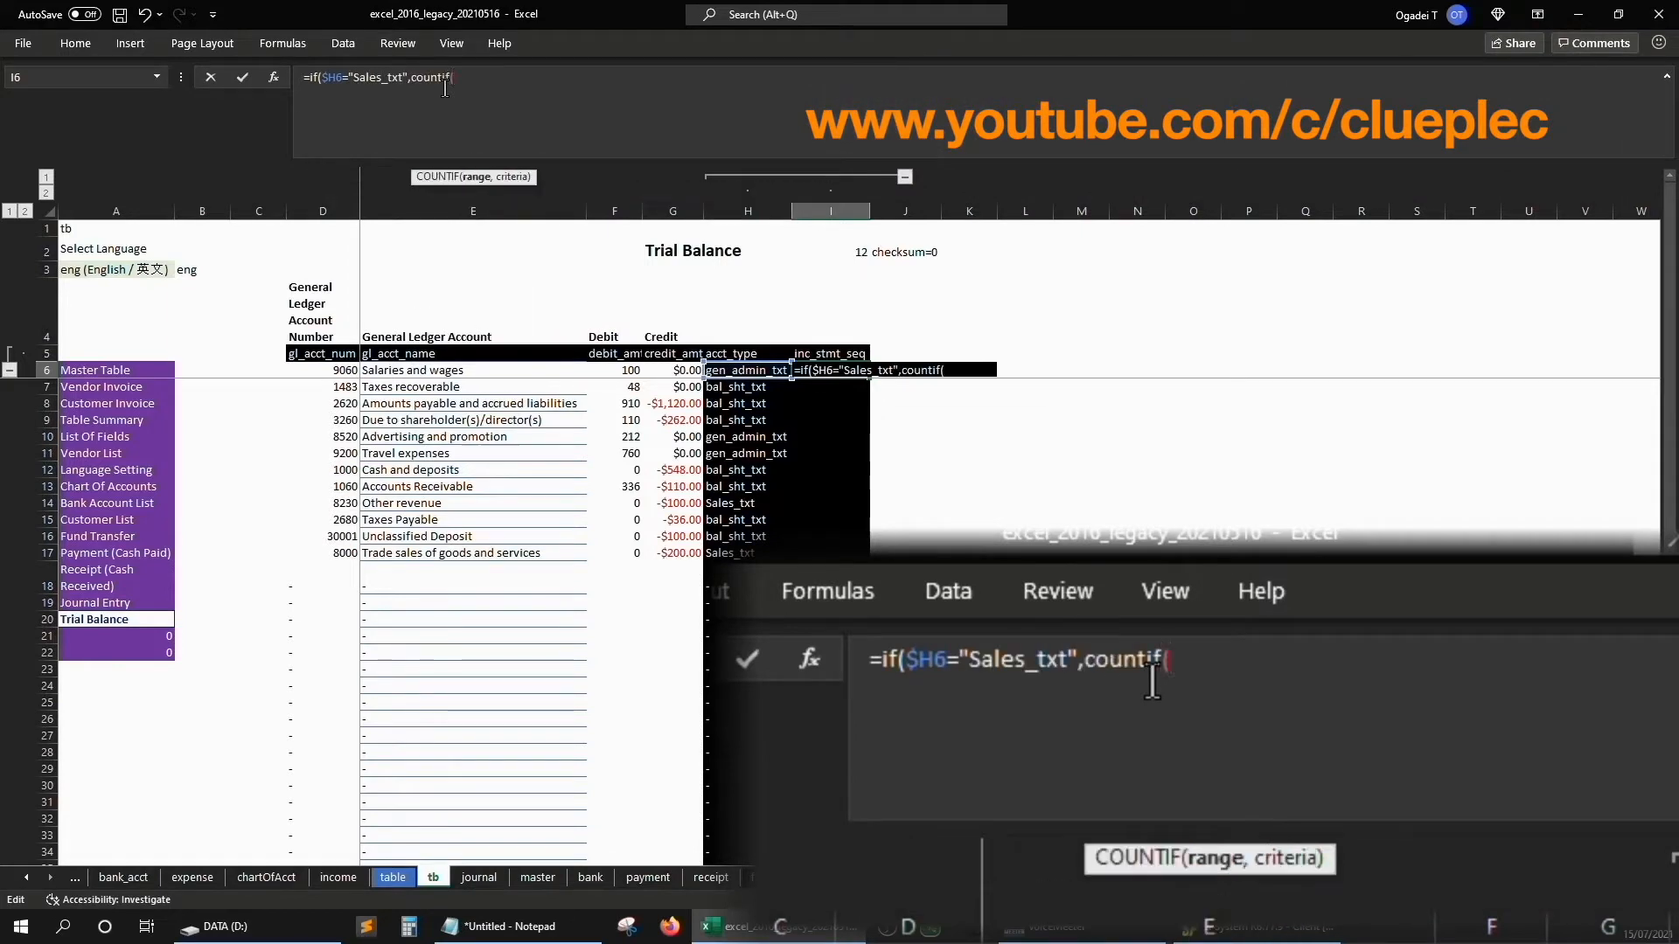
- Complete the COUNTIF with $H$6:$H6 and $H6, return 0 otherwise, and fill the formula down the inc_stmt_seq column
key("F4")
key("F4")
key("F4")
type(",h6")
key("F4")
key("F4")
key("F4")
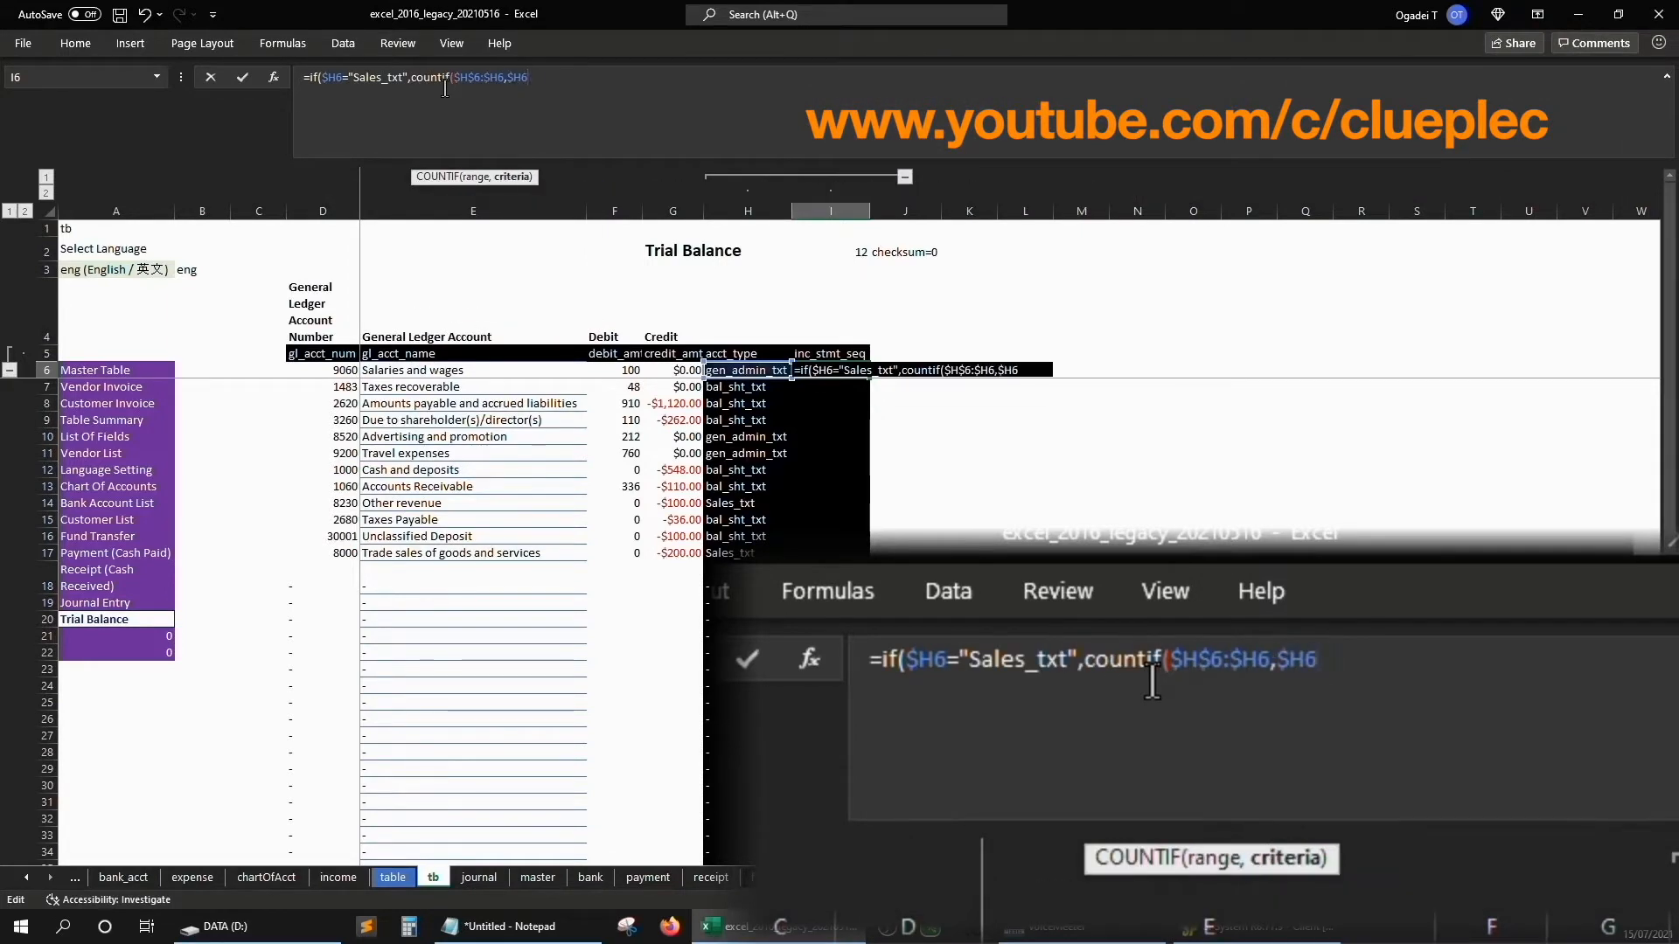
type("),0)")
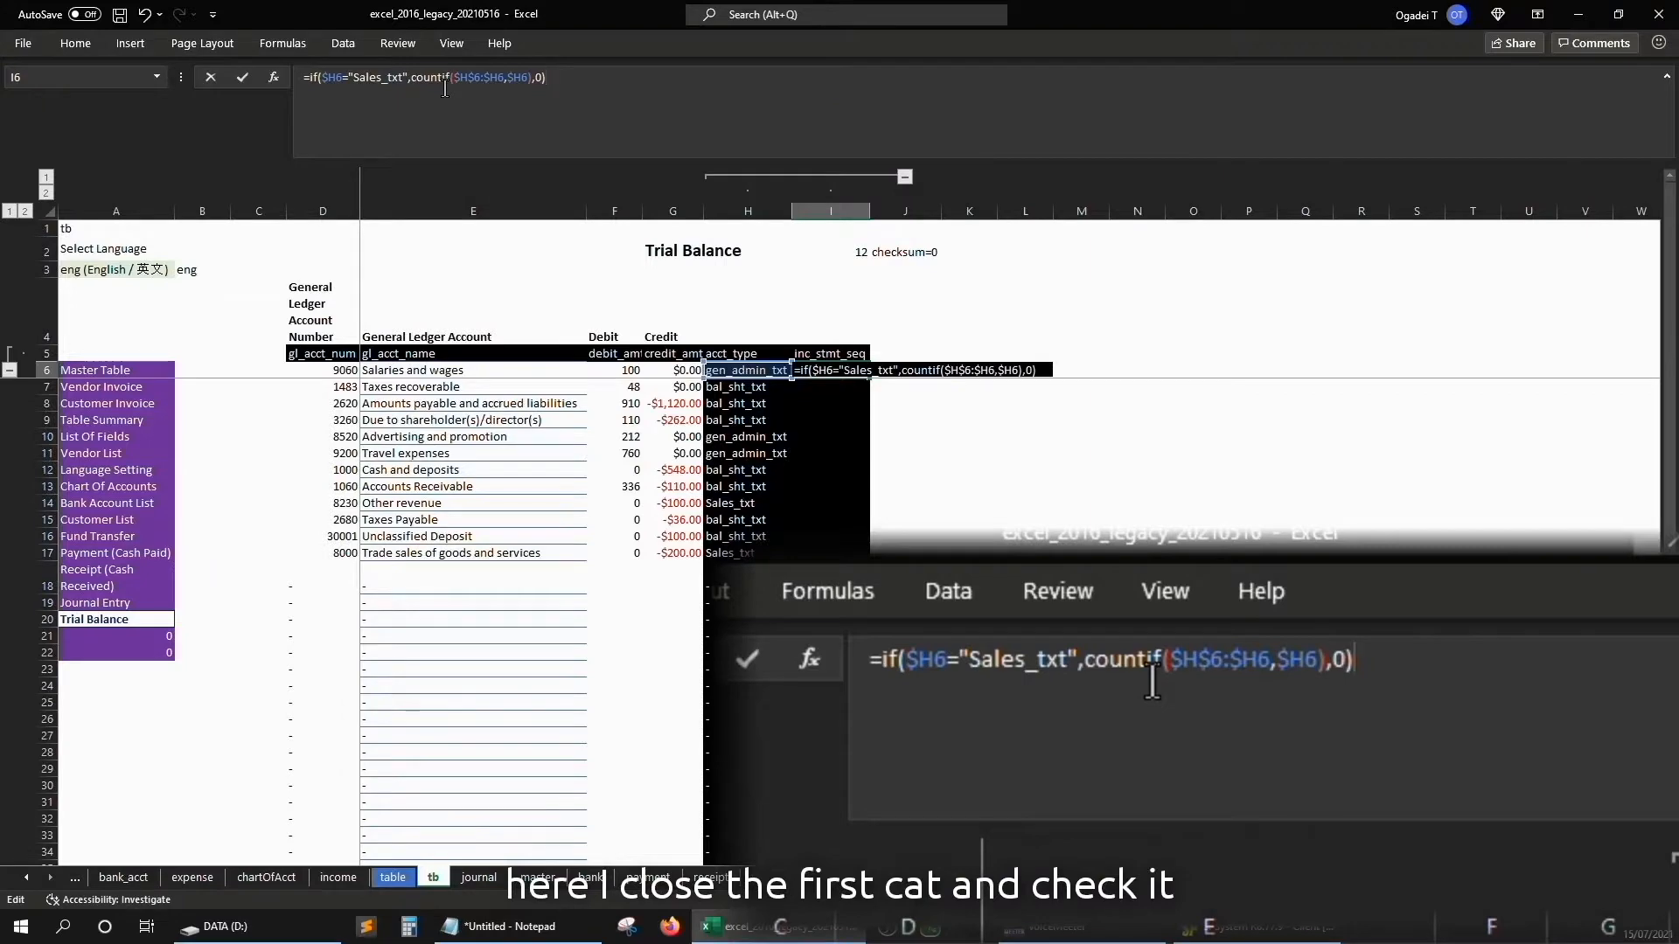
double_click(868, 381)
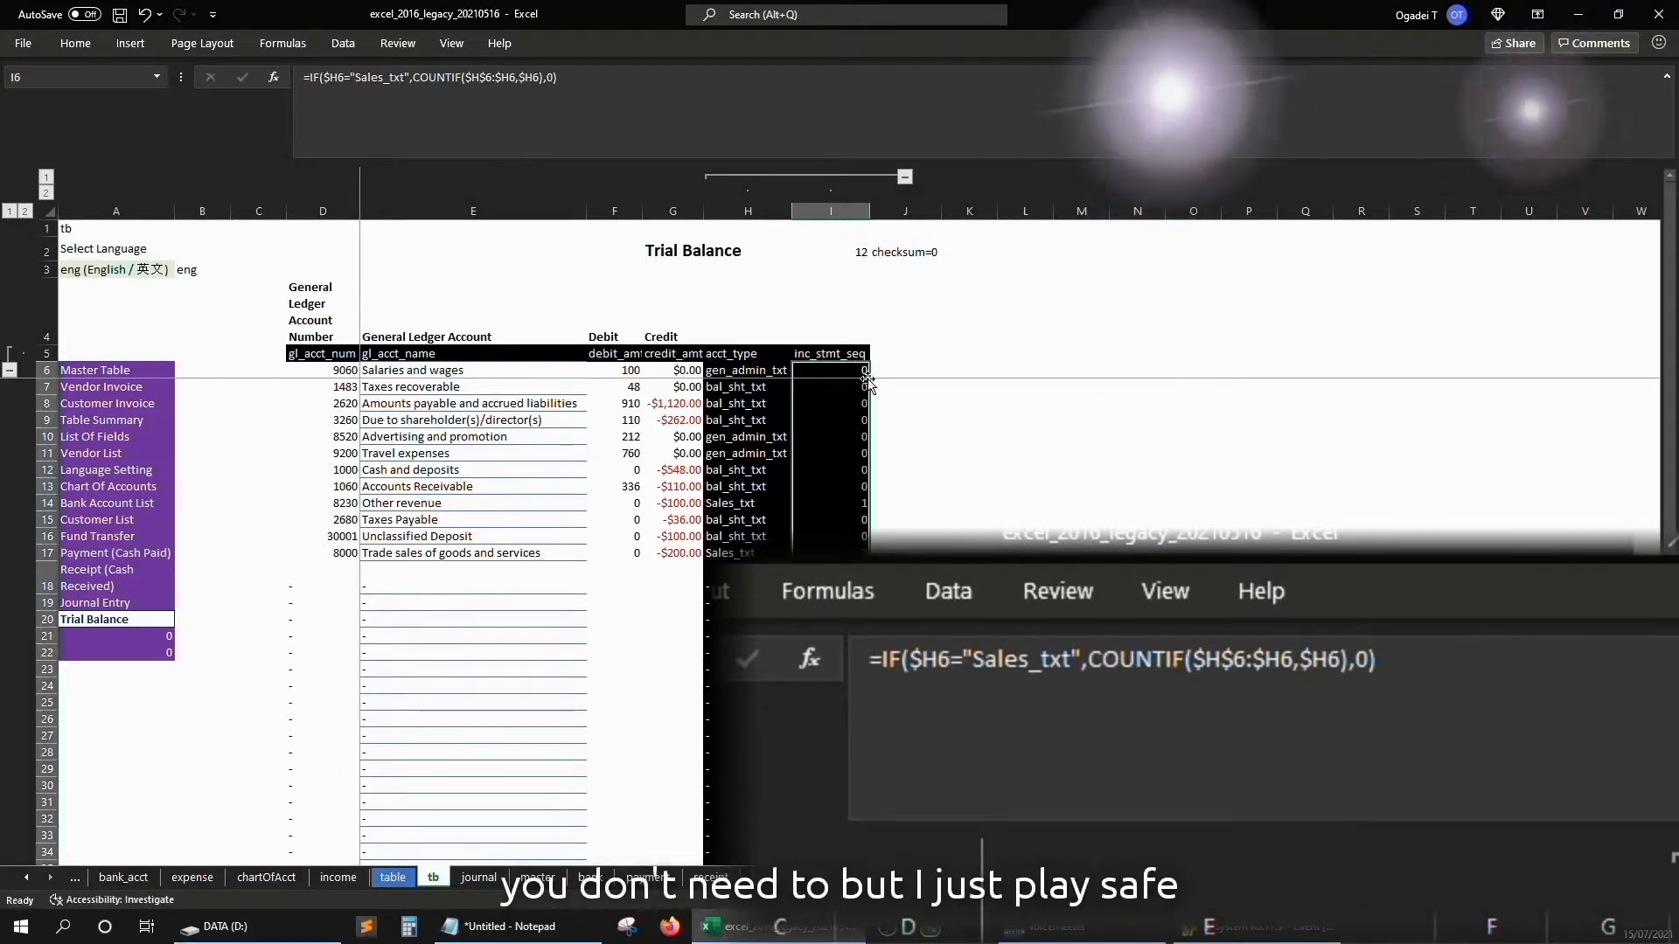
- Check the inc_stmt_seq numbering and formula on the Sales_txt rows
left_click(856, 355)
left_click(829, 421)
left_click(735, 508)
key("Right")
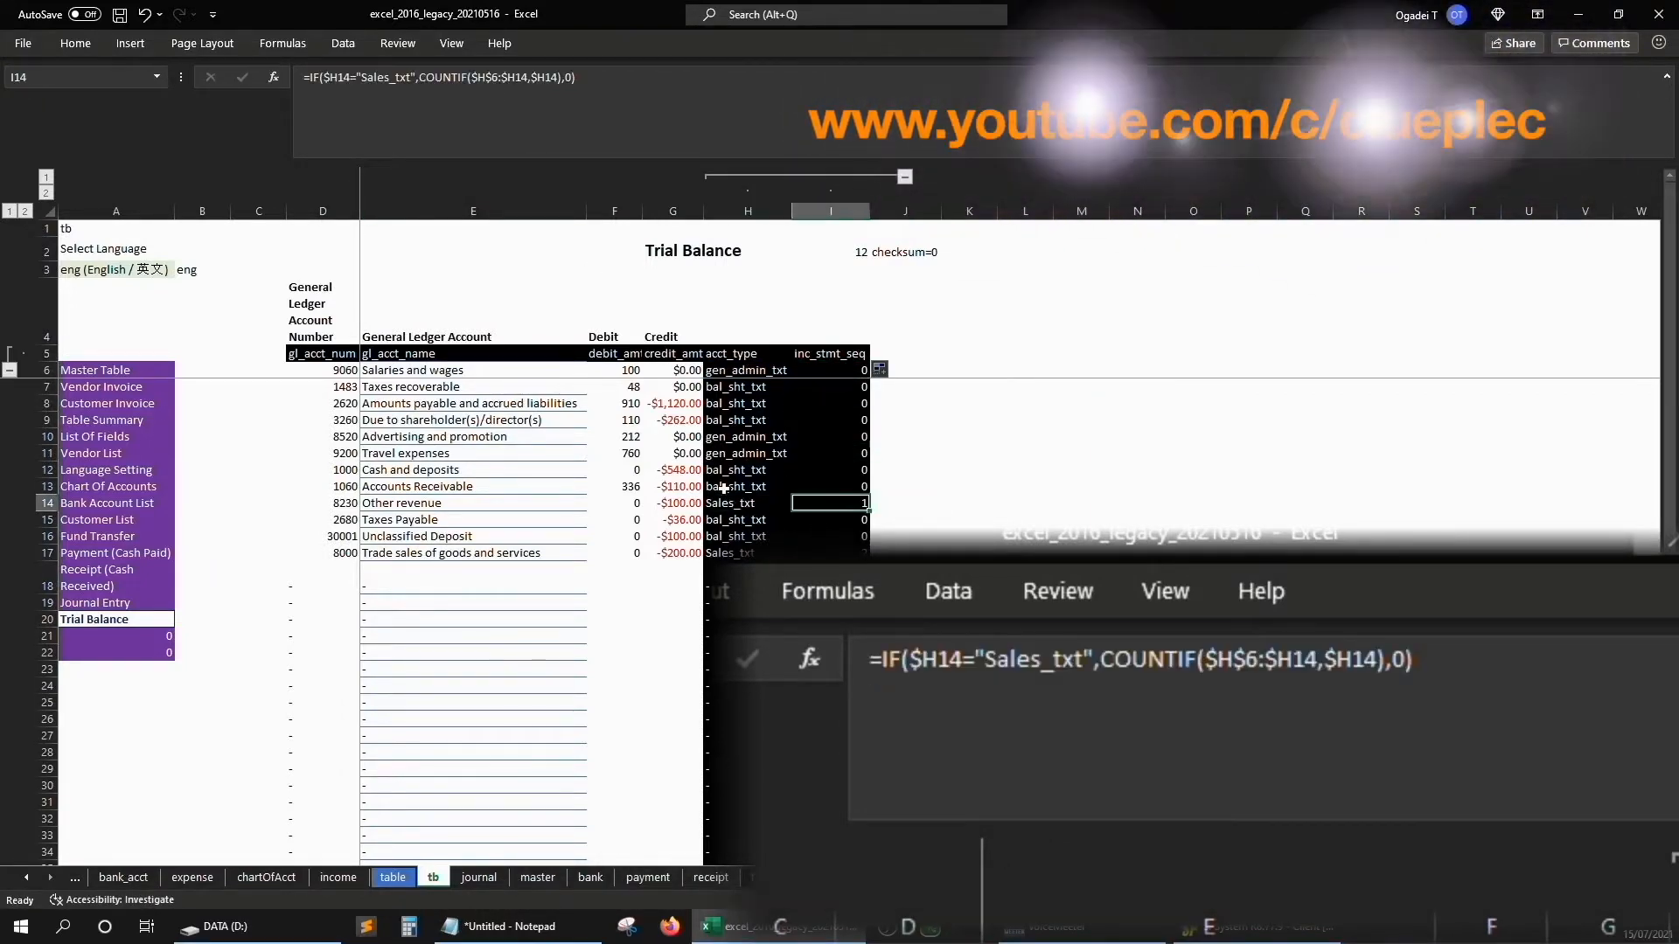
key("Down")
left_click(830, 315)
key("Down")
key("Down")
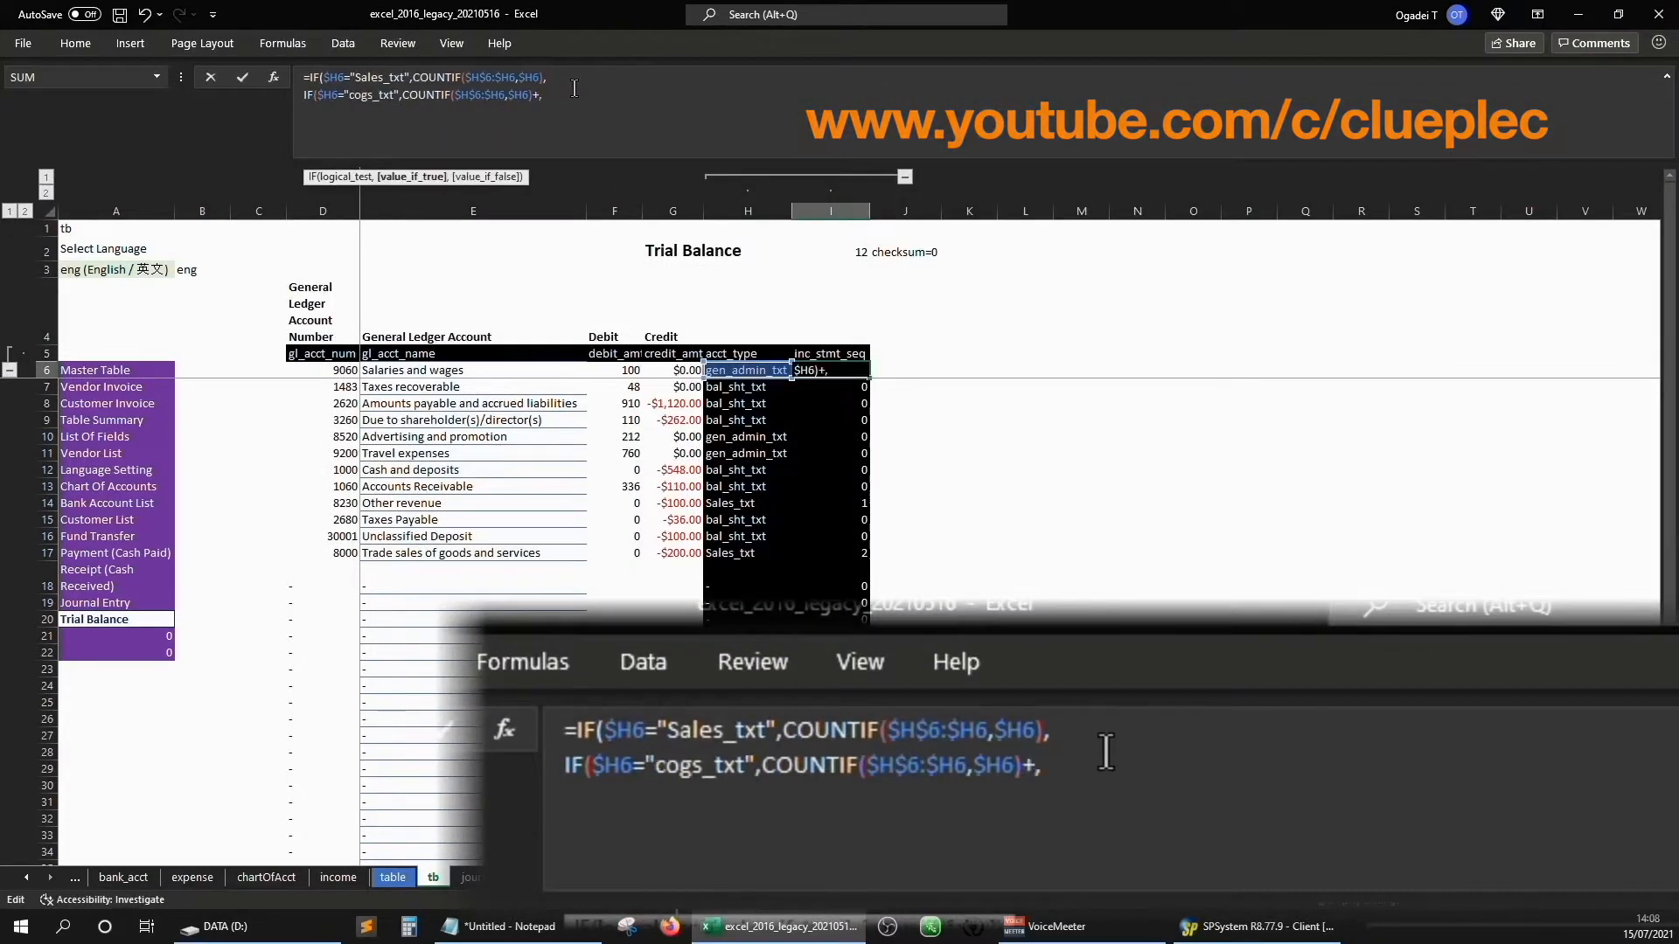
- In the cogs_txt branch of the I6 formula, add a second COUNTIF whose range starts at $H$6
type("countif(h6")
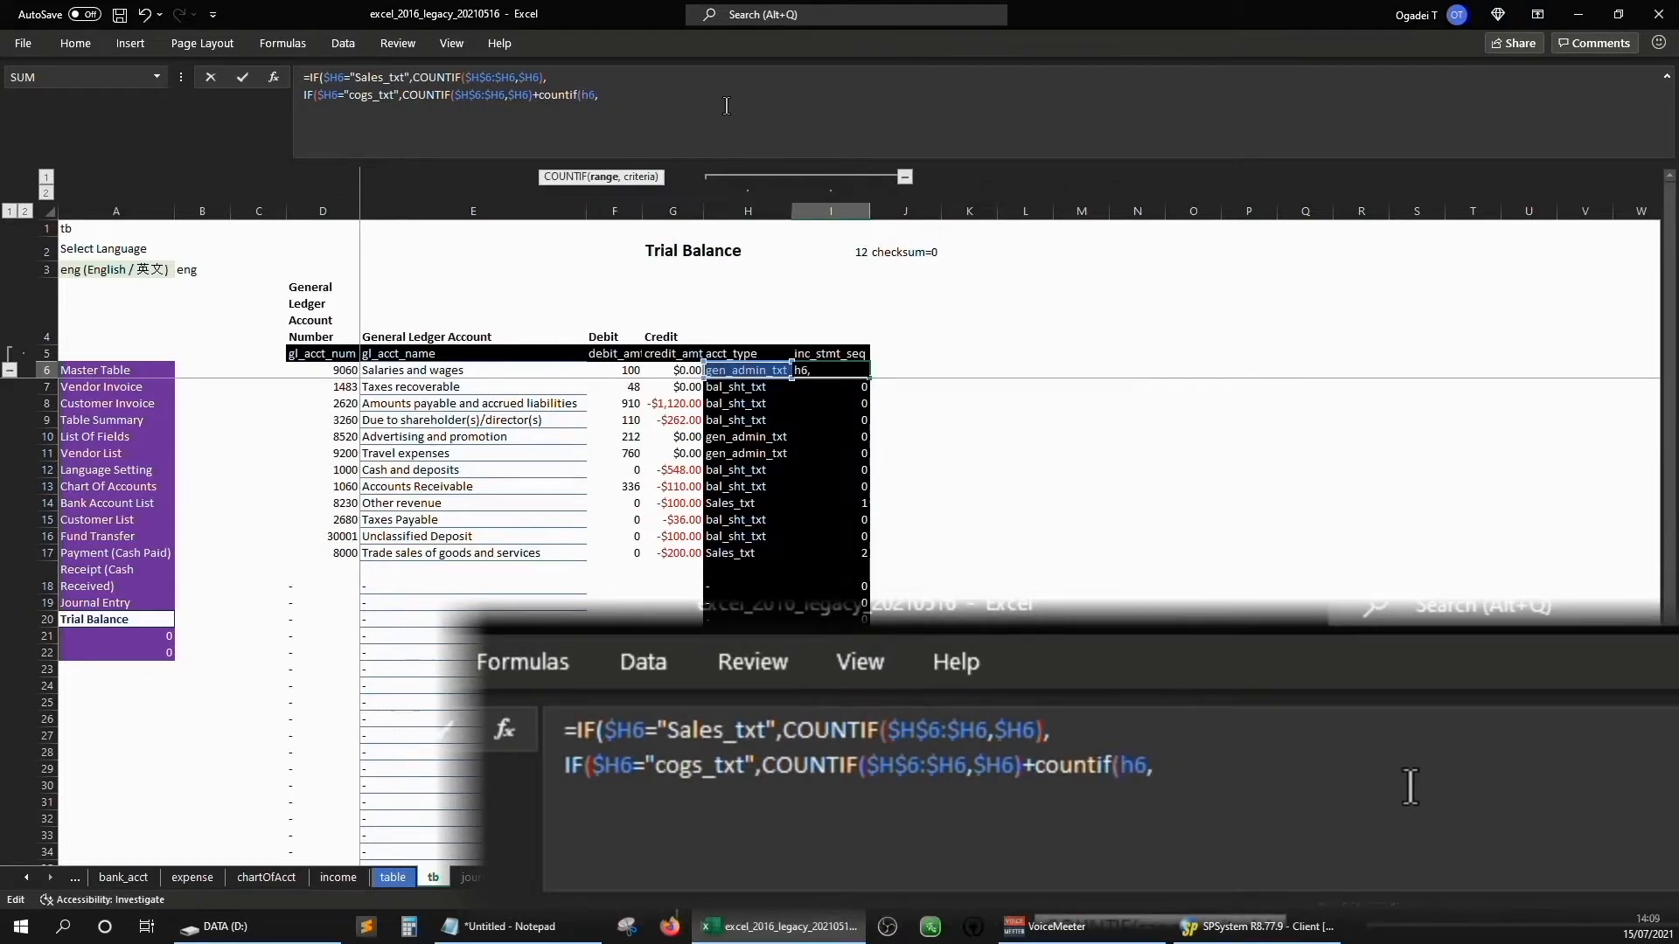
key("Return")
left_click(847, 511)
left_click(594, 94)
key("F4")
type(":")
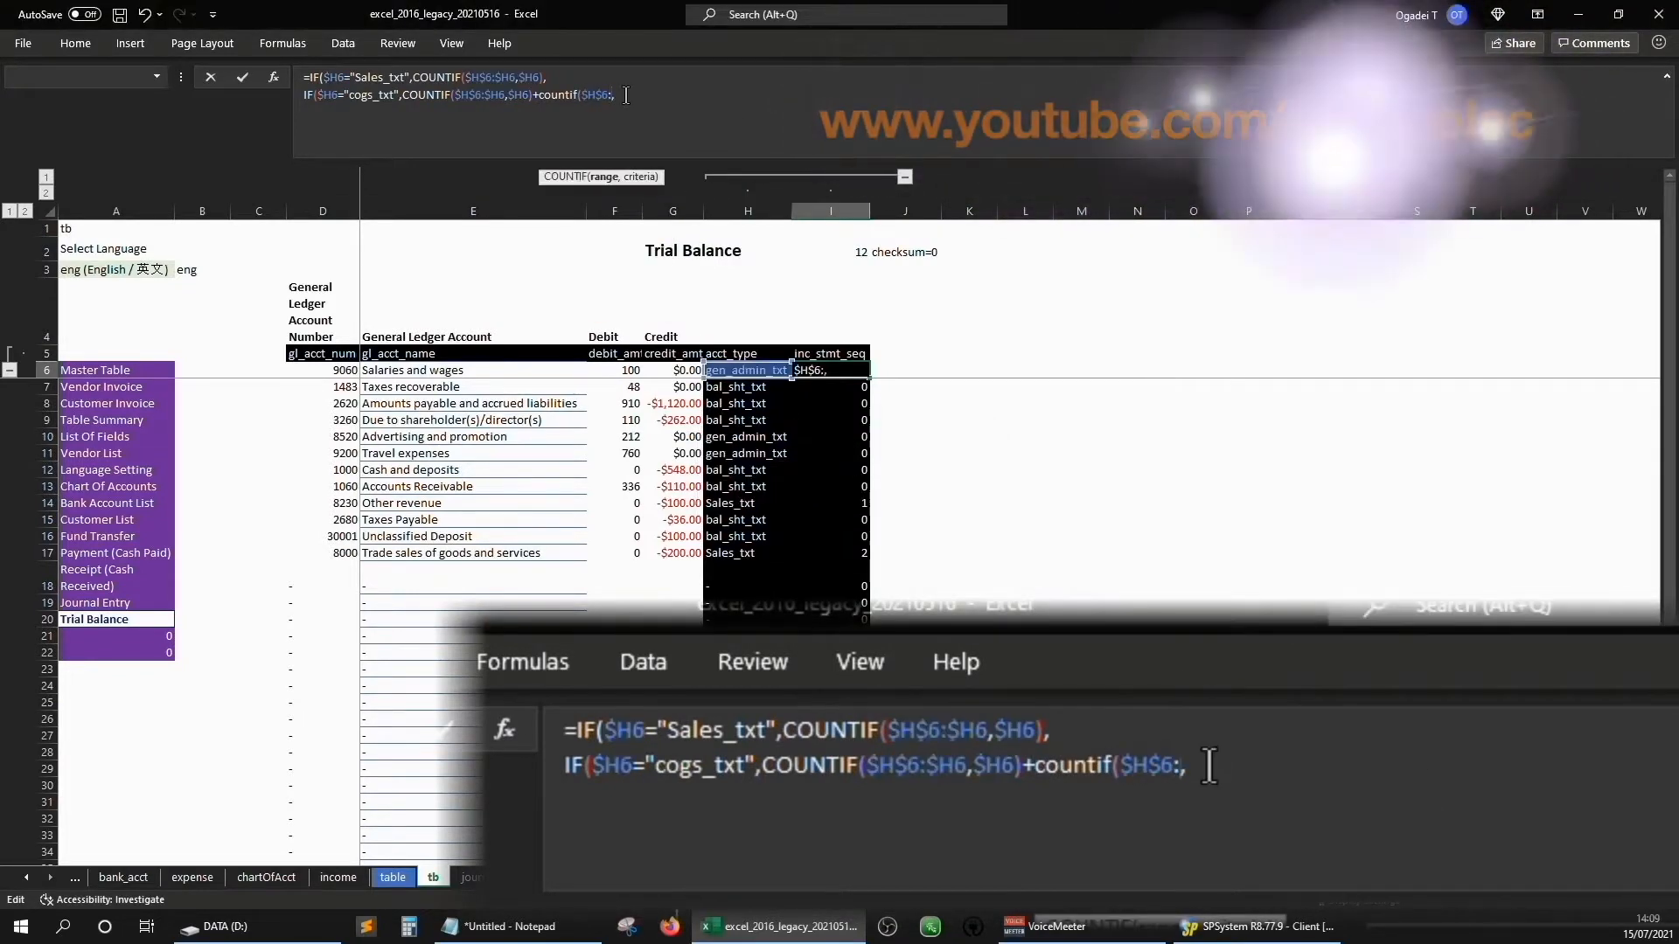
- Define the end of the second COUNTIF's range as INDIRECT("H"&(6+$I$2))
type("(6+i2")
key("F4")
type(")")
left_click(614, 94)
type("&(6+$I$2")
key("Left")
type("indirect(\"H\"")
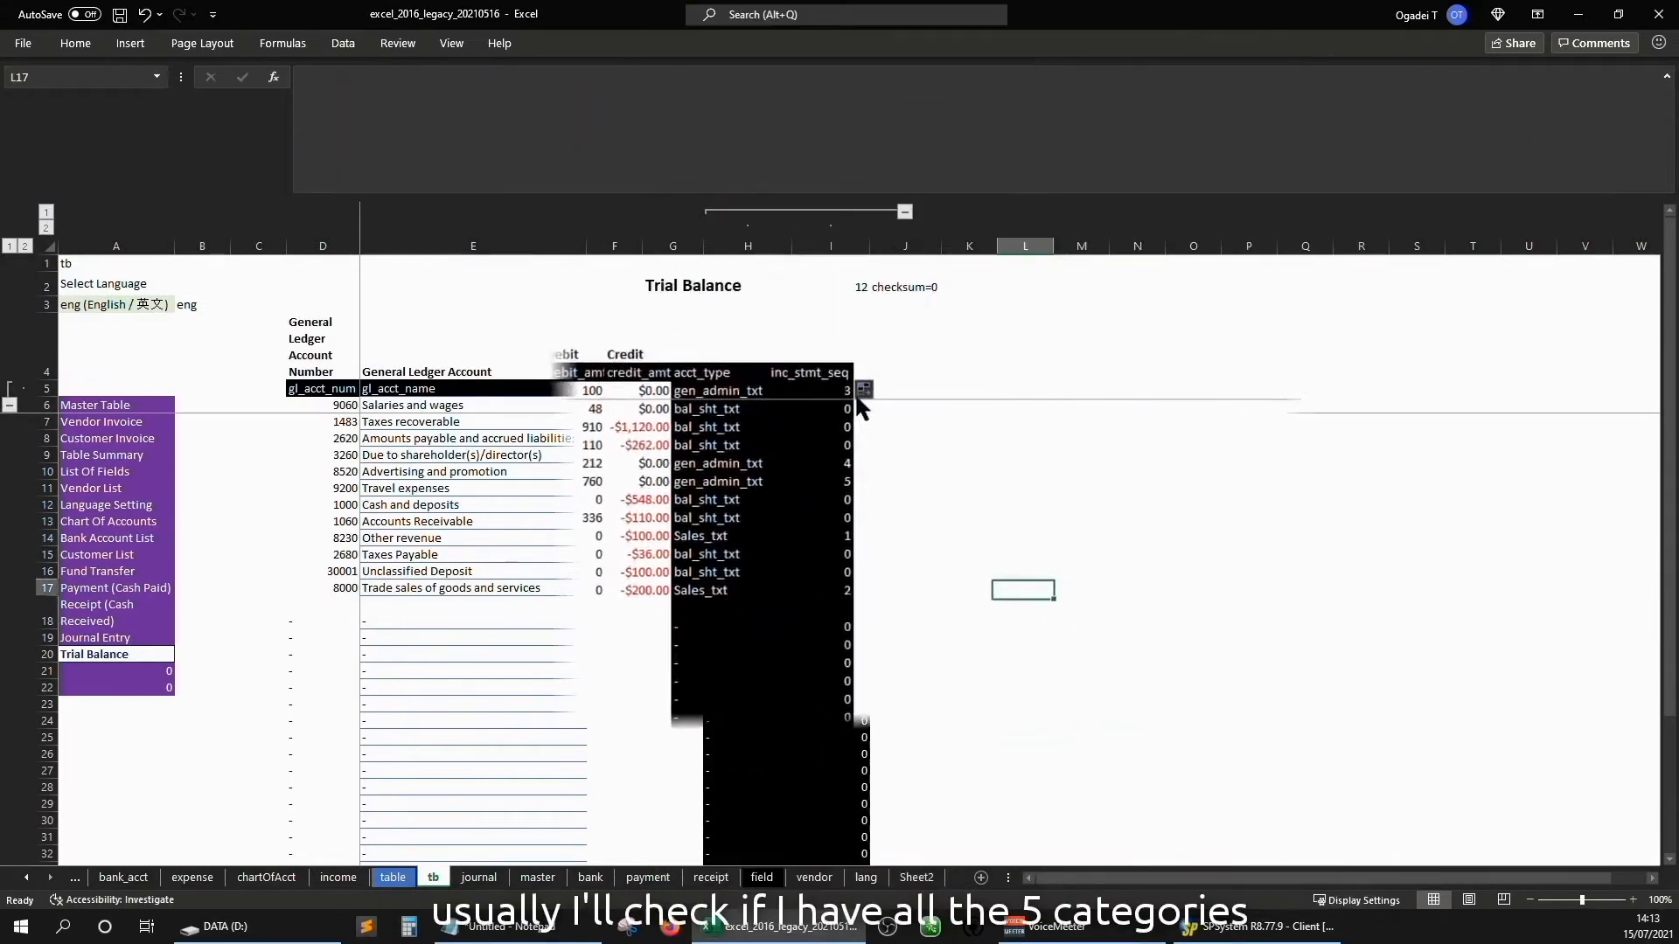
- Enter a temporary MAX formula in L17 over the inc_stmt_seq values from I6 down
type("=max(")
left_click(775, 325)
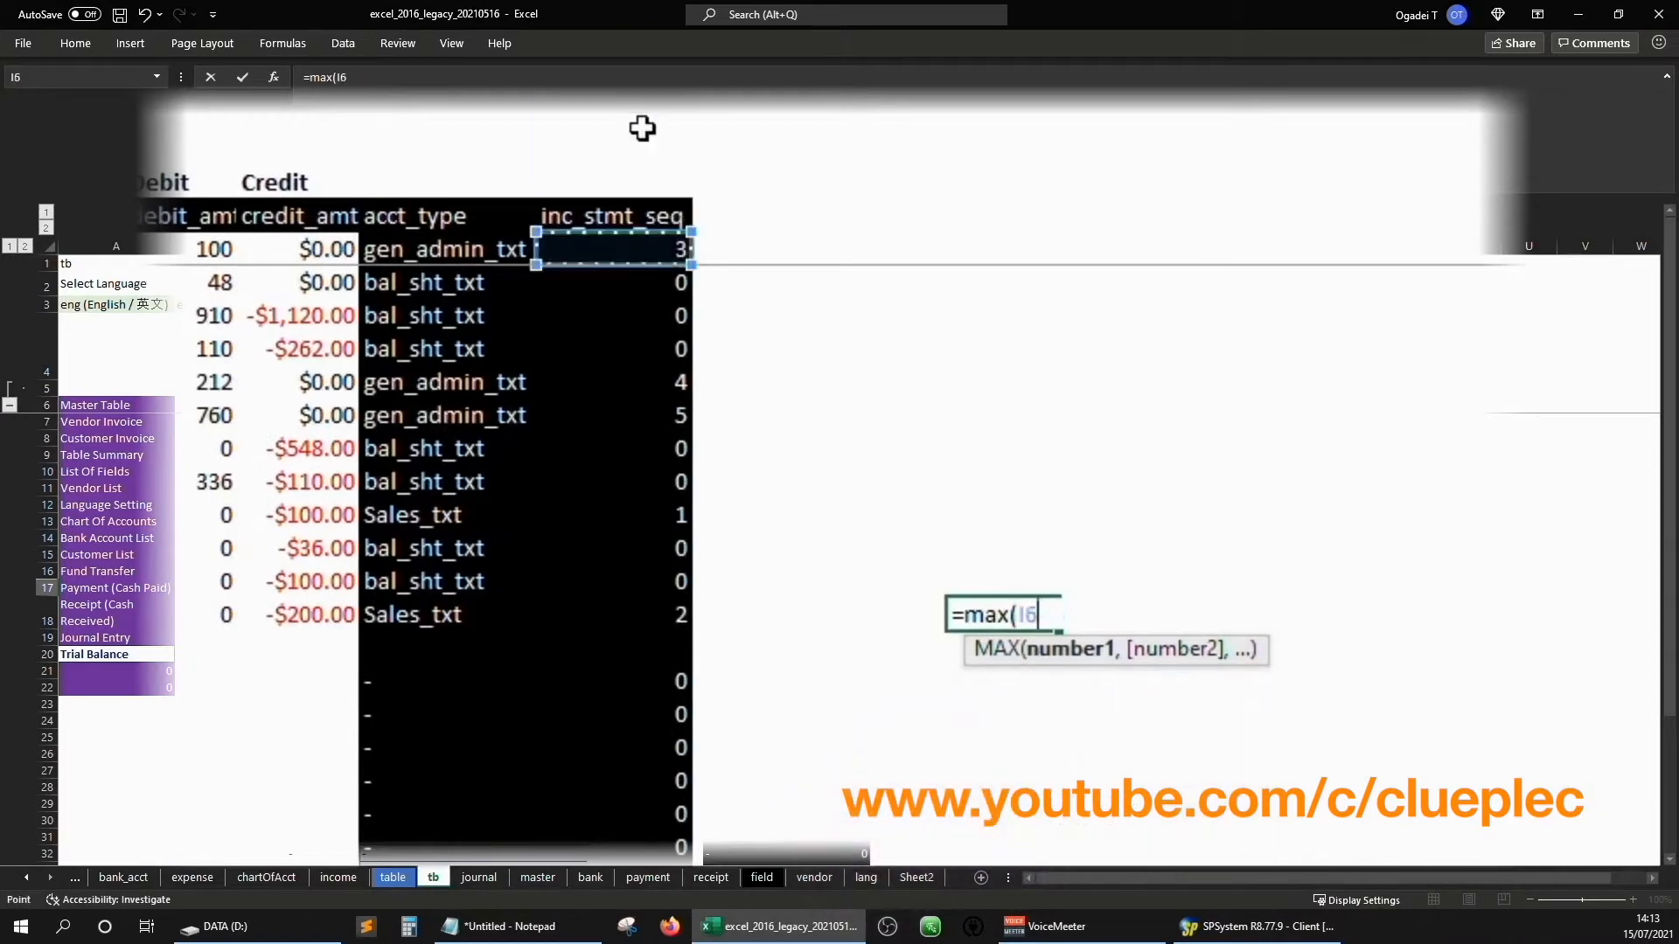
key("ctrl+shift+Down")
key("Return")
- Examine the inc_stmt_seq values to find the row with the highest sequence number
key("Up")
key("Up")
key("Up")
key("Up")
key("Up")
key("Up")
key("Up")
key("Up")
key("Up")
key("Up")
key("Up")
key("Up")
key("Up")
key("Up")
key("Down")
key("Down")
key("Down")
key("Down")
key("Left")
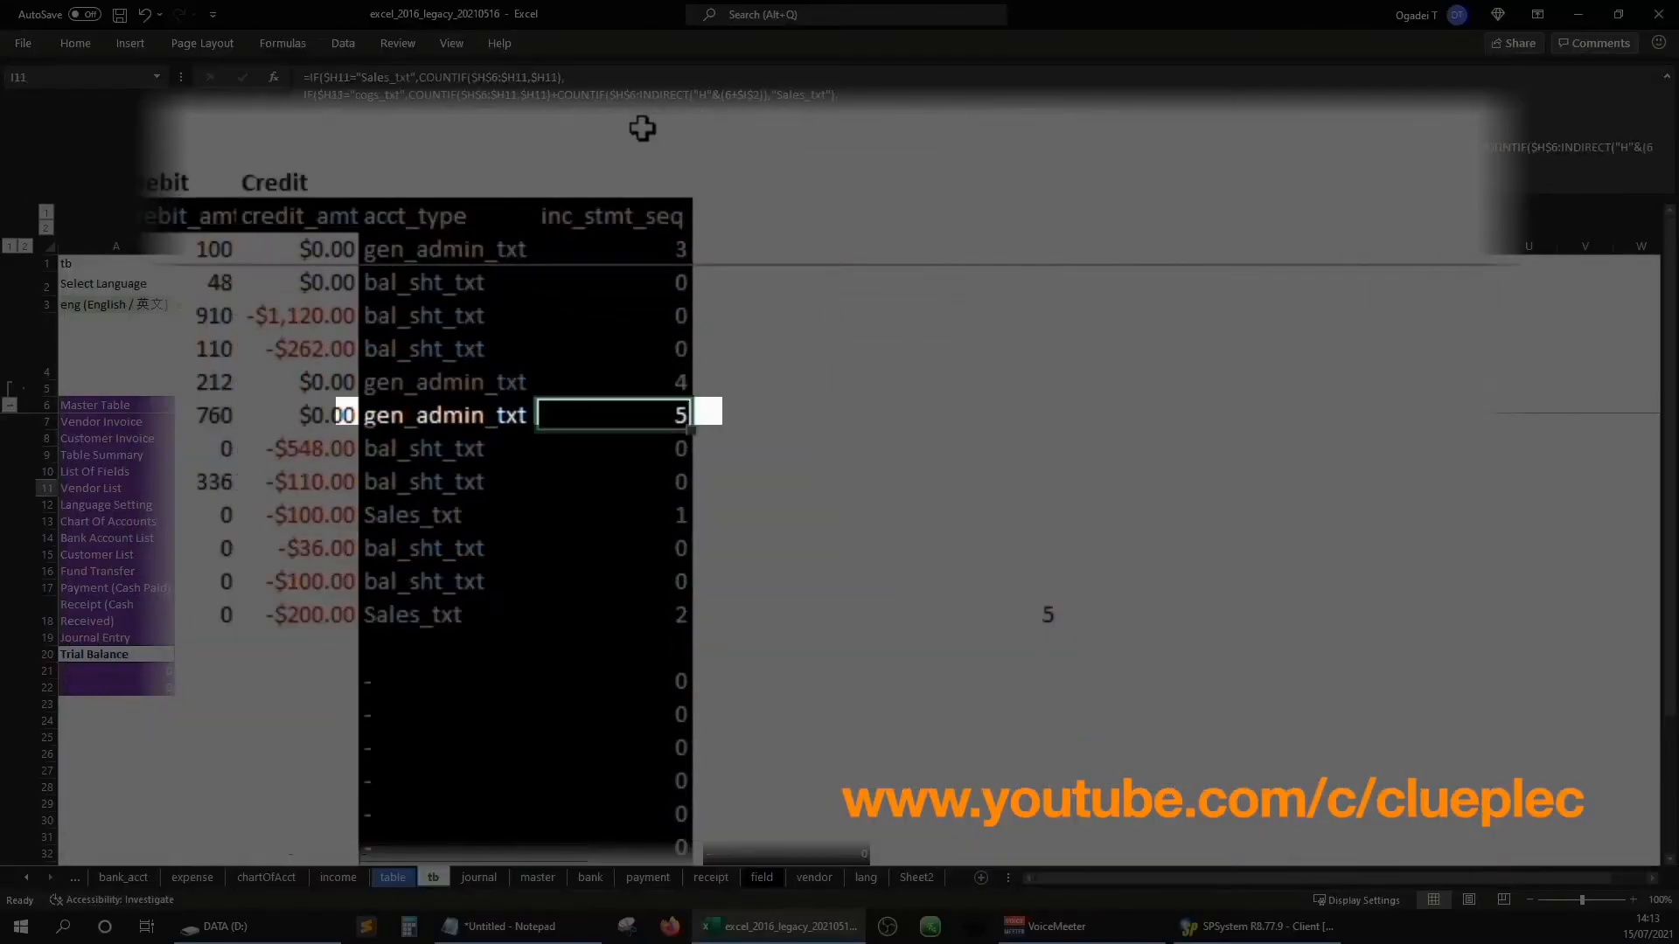
- Delete the temporary MAX formula from the Trial Balance sheet
key("Right")
key("Down")
key("Down")
key("Down")
key("Down")
key("Down")
key("Down")
key("Right")
key("Right")
key("Left")
key("Delete")
key("Up")
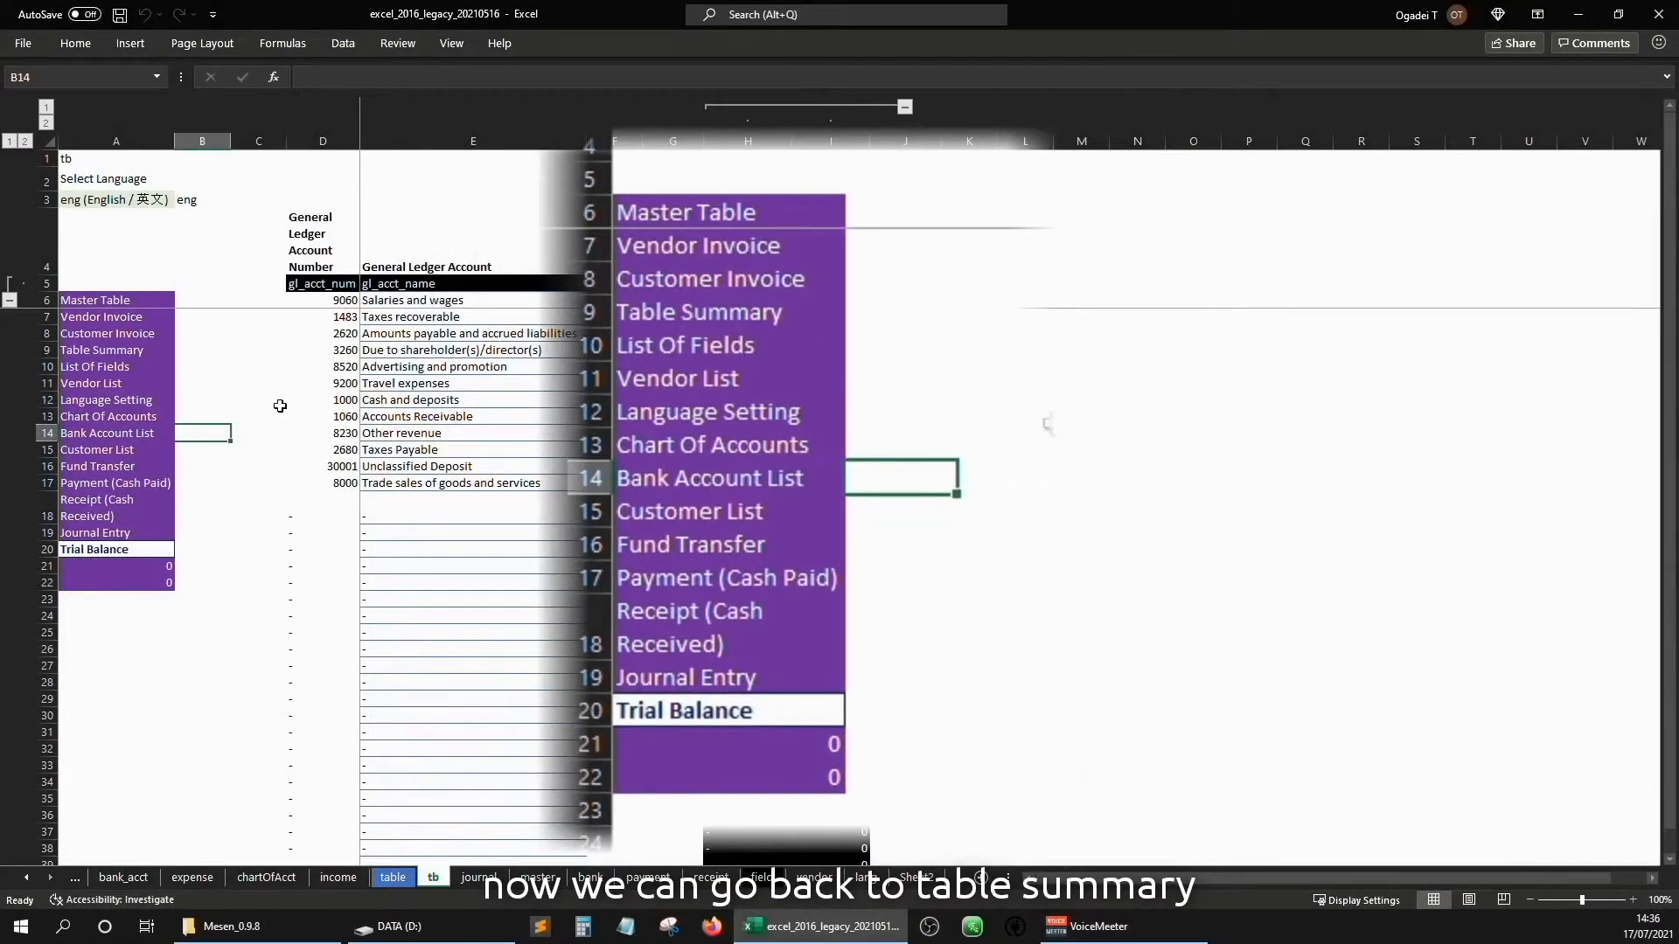
- Open the Table Summary sheet and add table name pnl with English name Income Statement at reference 16
left_click(100, 350)
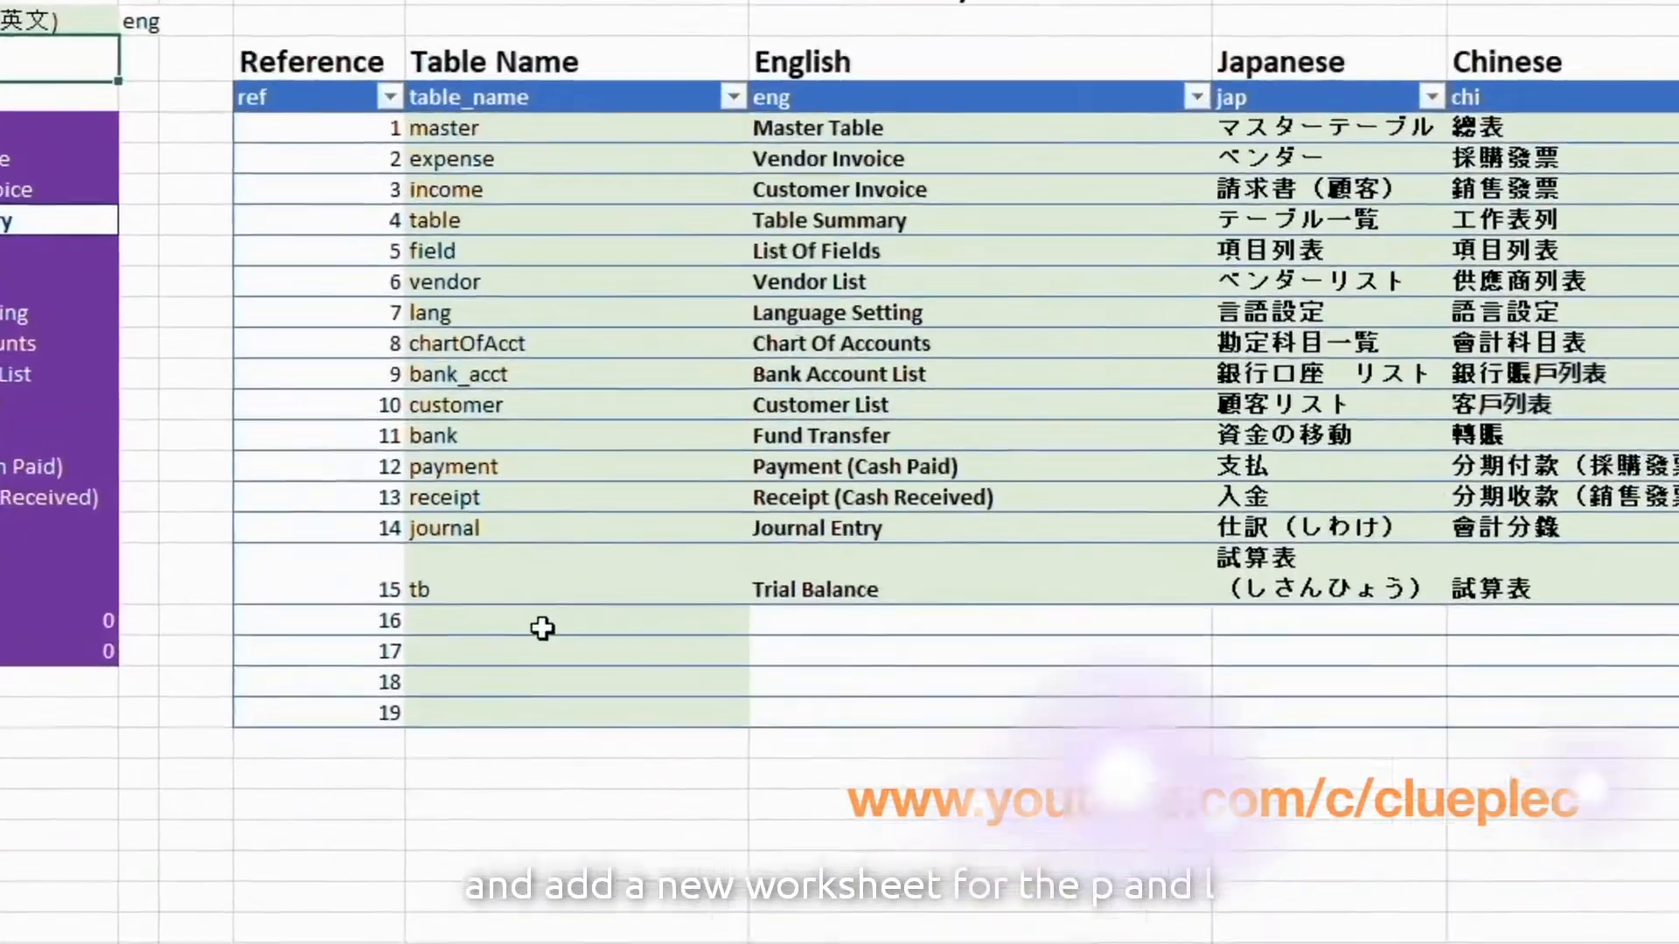
left_click(490, 560)
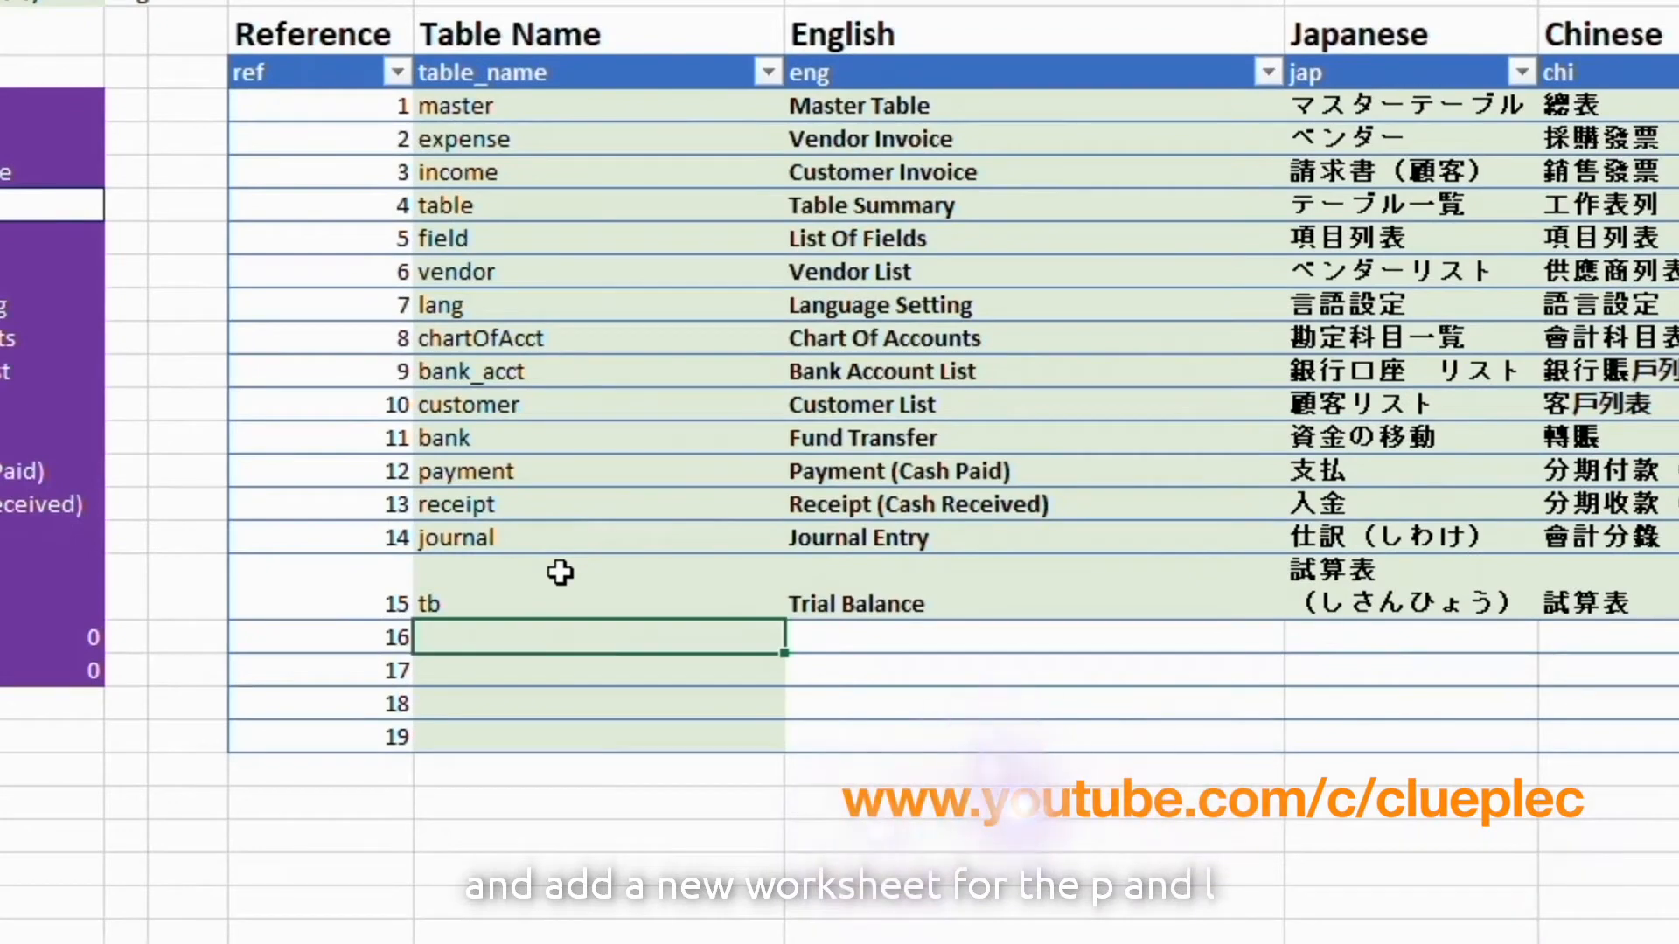
type("pn")
key("Tab")
type("Income")
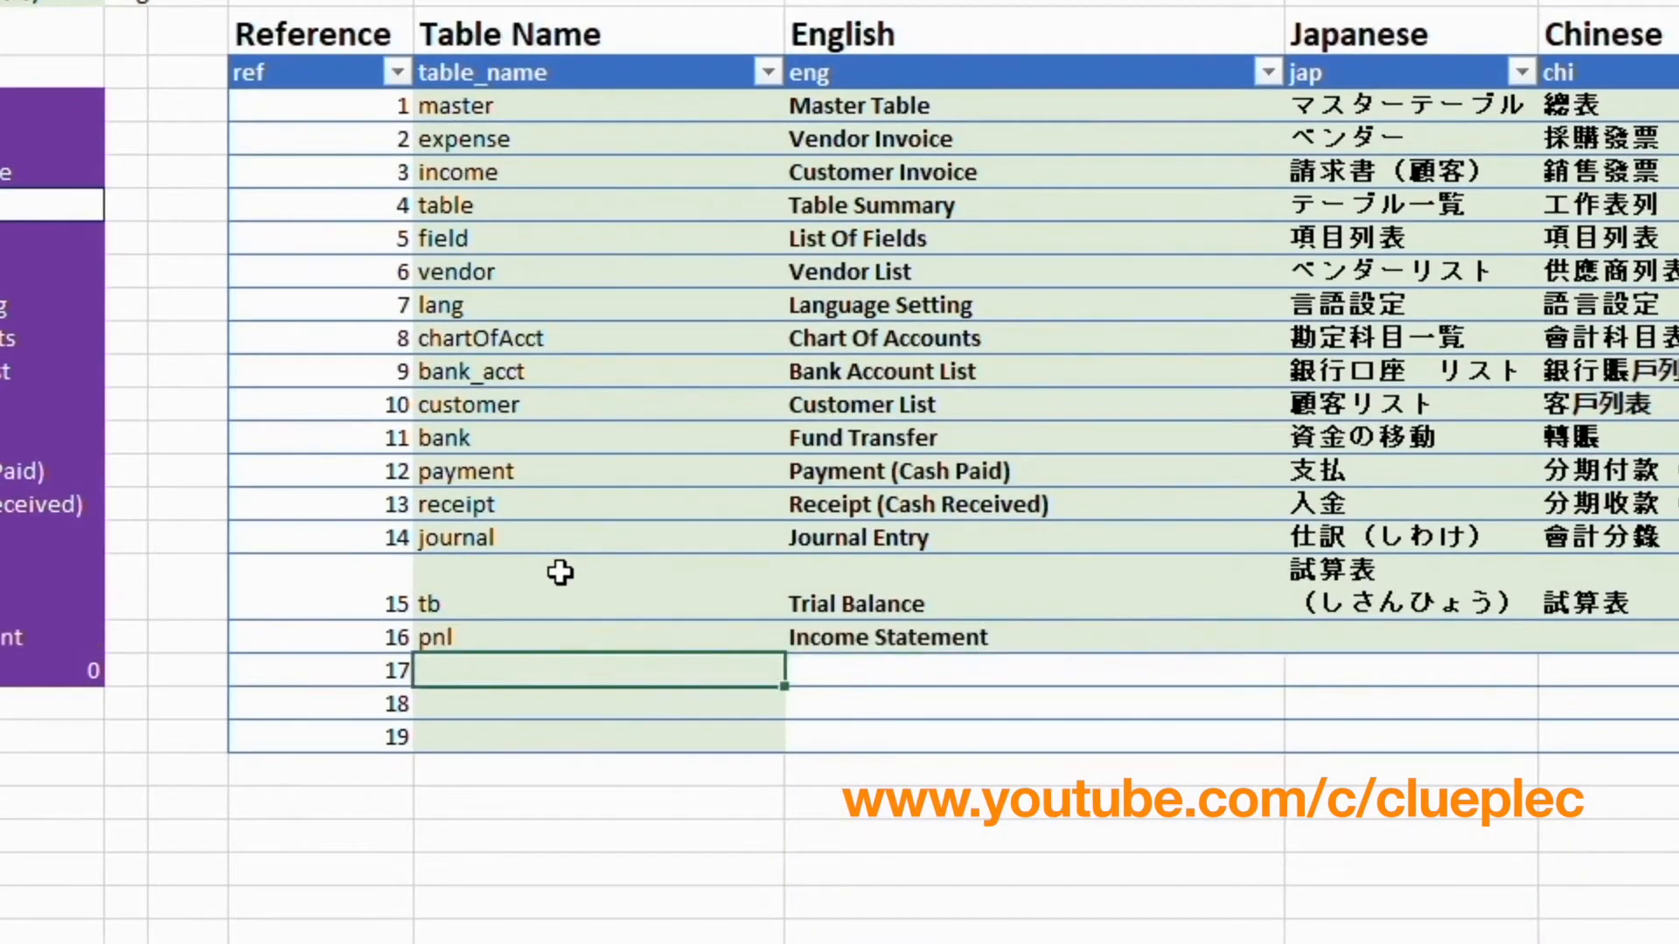
- Copy the Income Statement's English, Japanese and Chinese names from inc_stmt_txt in List Of Fields and paste them as values into Table Summary's pnl row
key("Up")
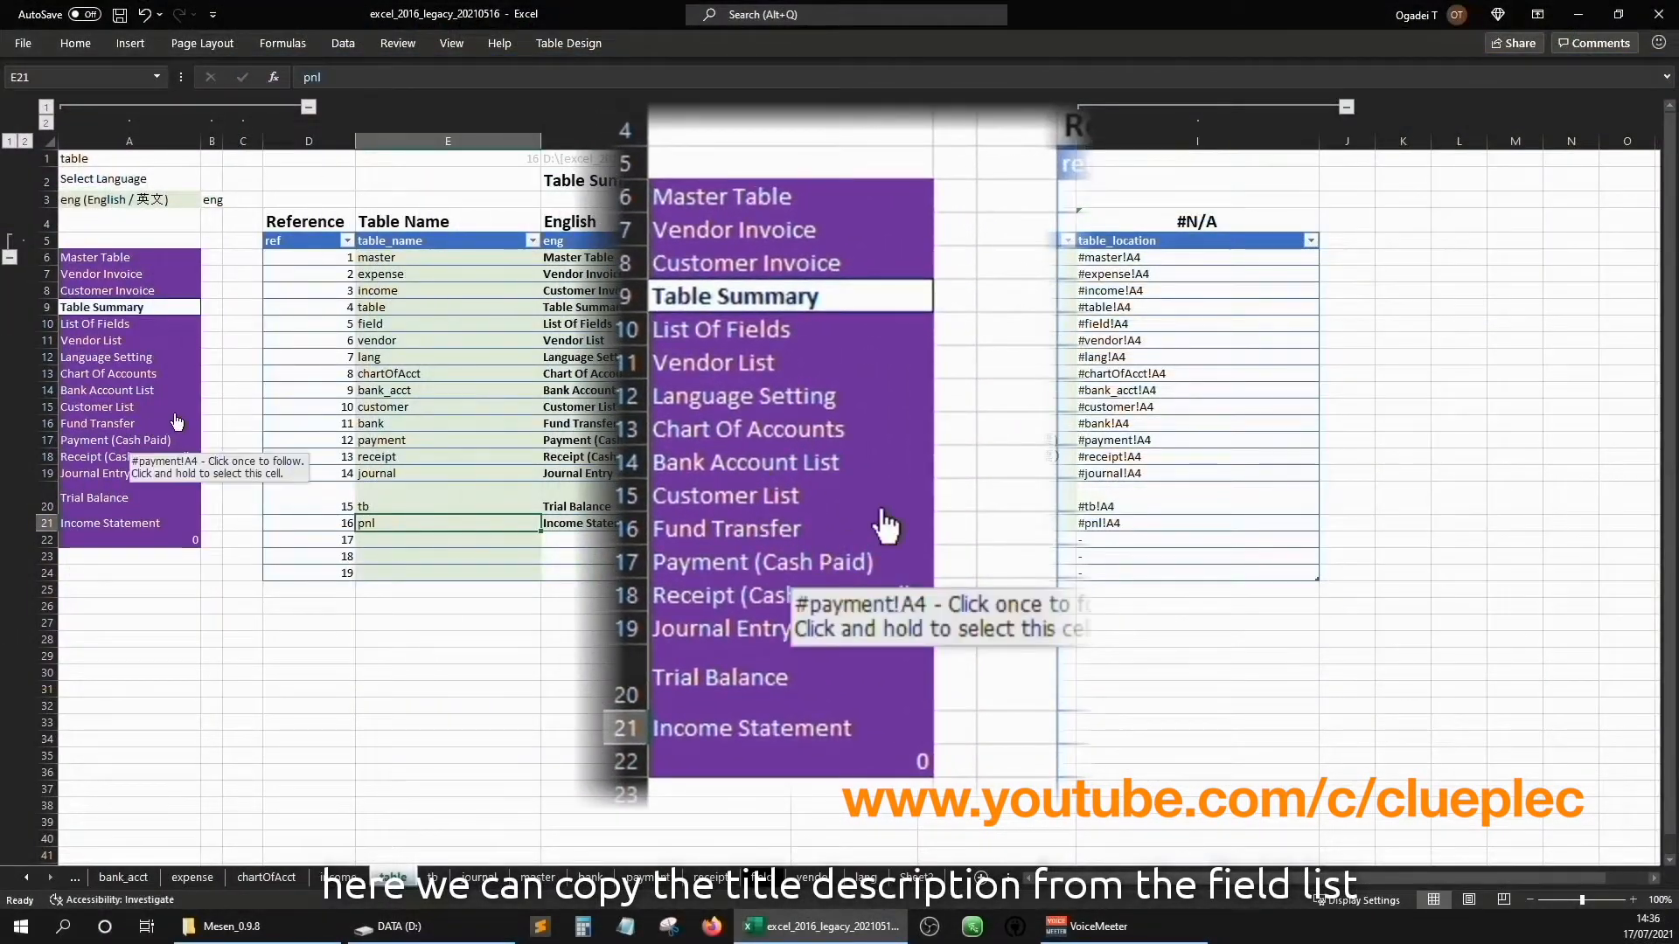
left_click(148, 324)
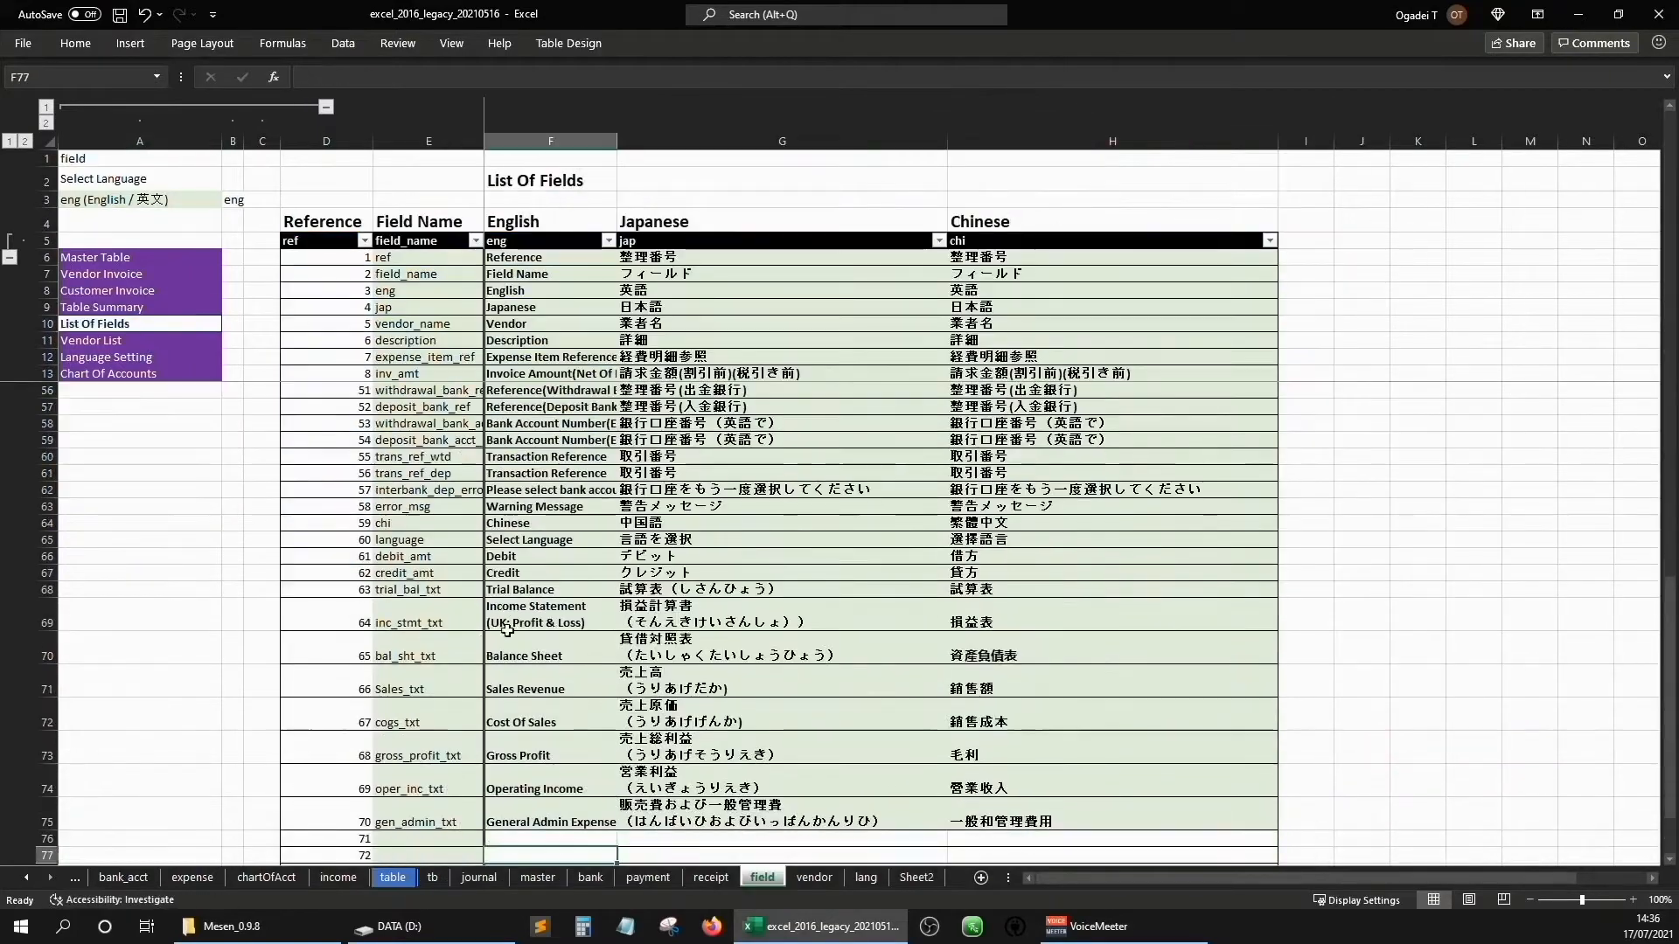
left_click(568, 616)
key("ctrl+shift+Right")
key("ctrl+c")
left_click(233, 374)
key("Down")
left_click(140, 507)
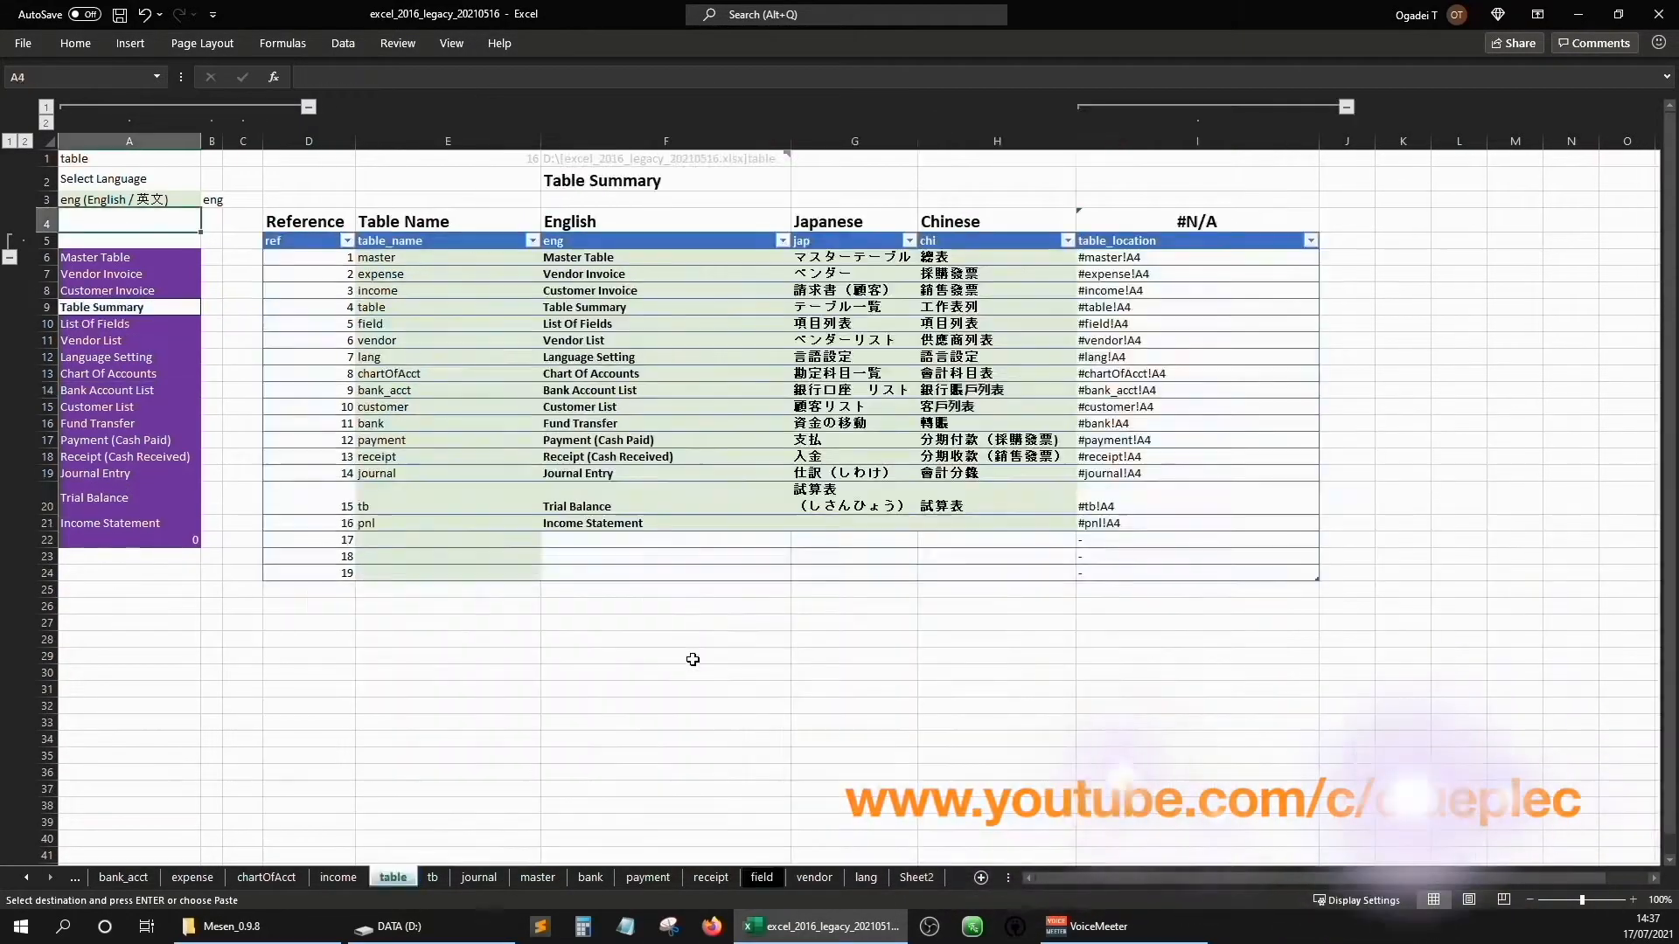
right_click(665, 523)
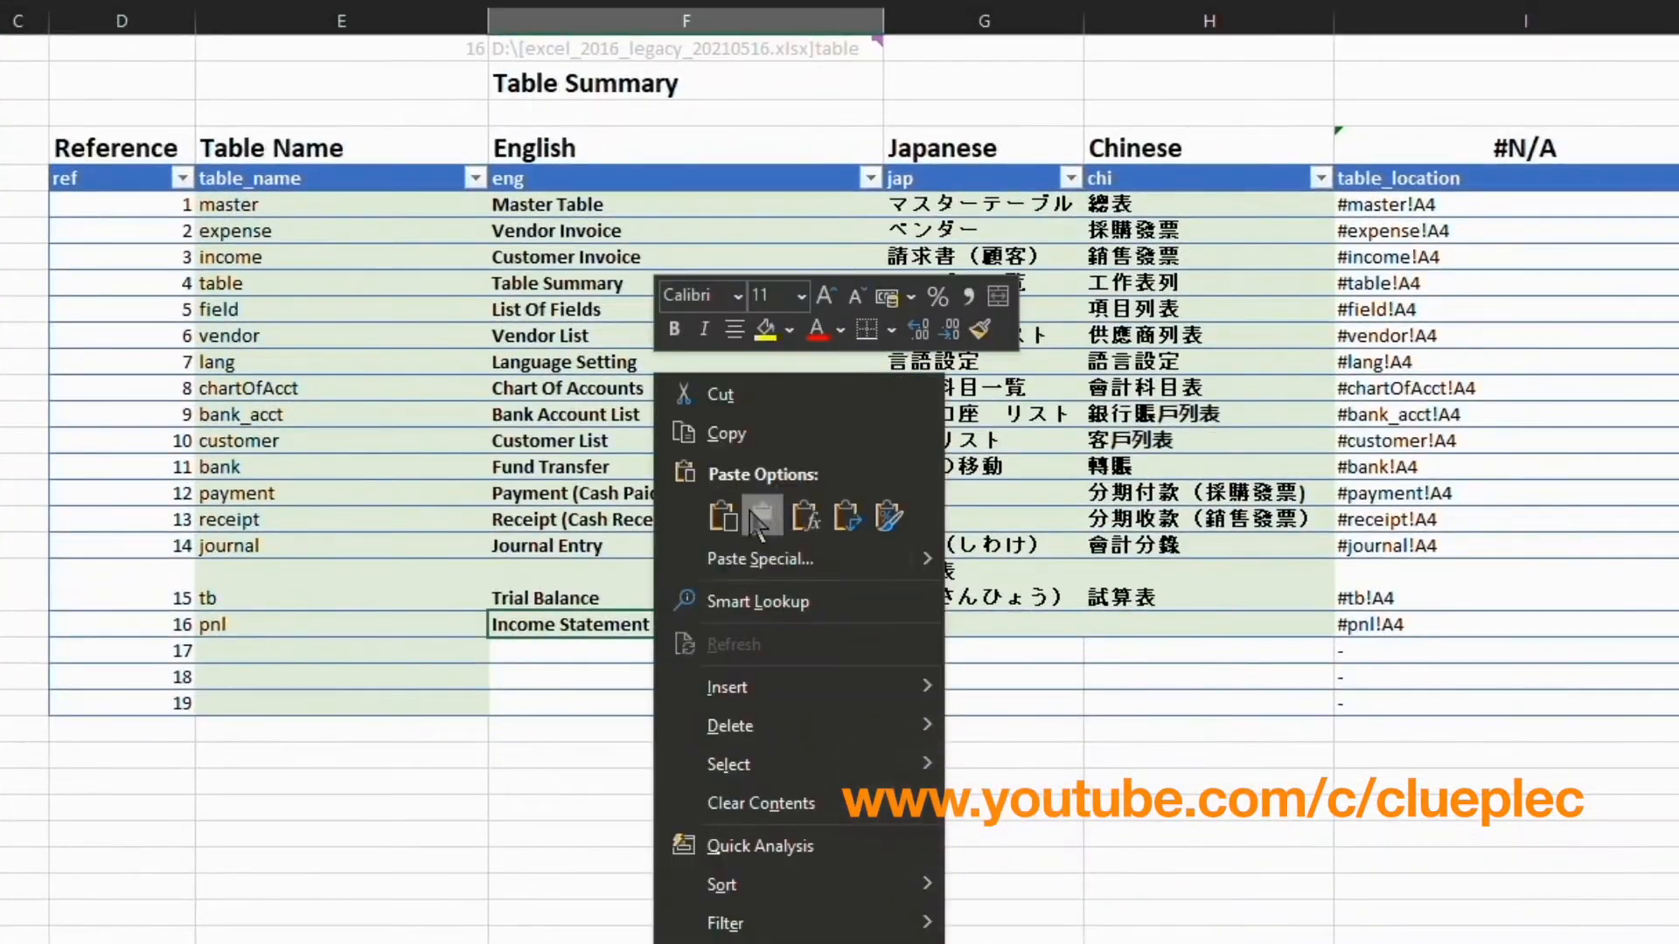
left_click(758, 522)
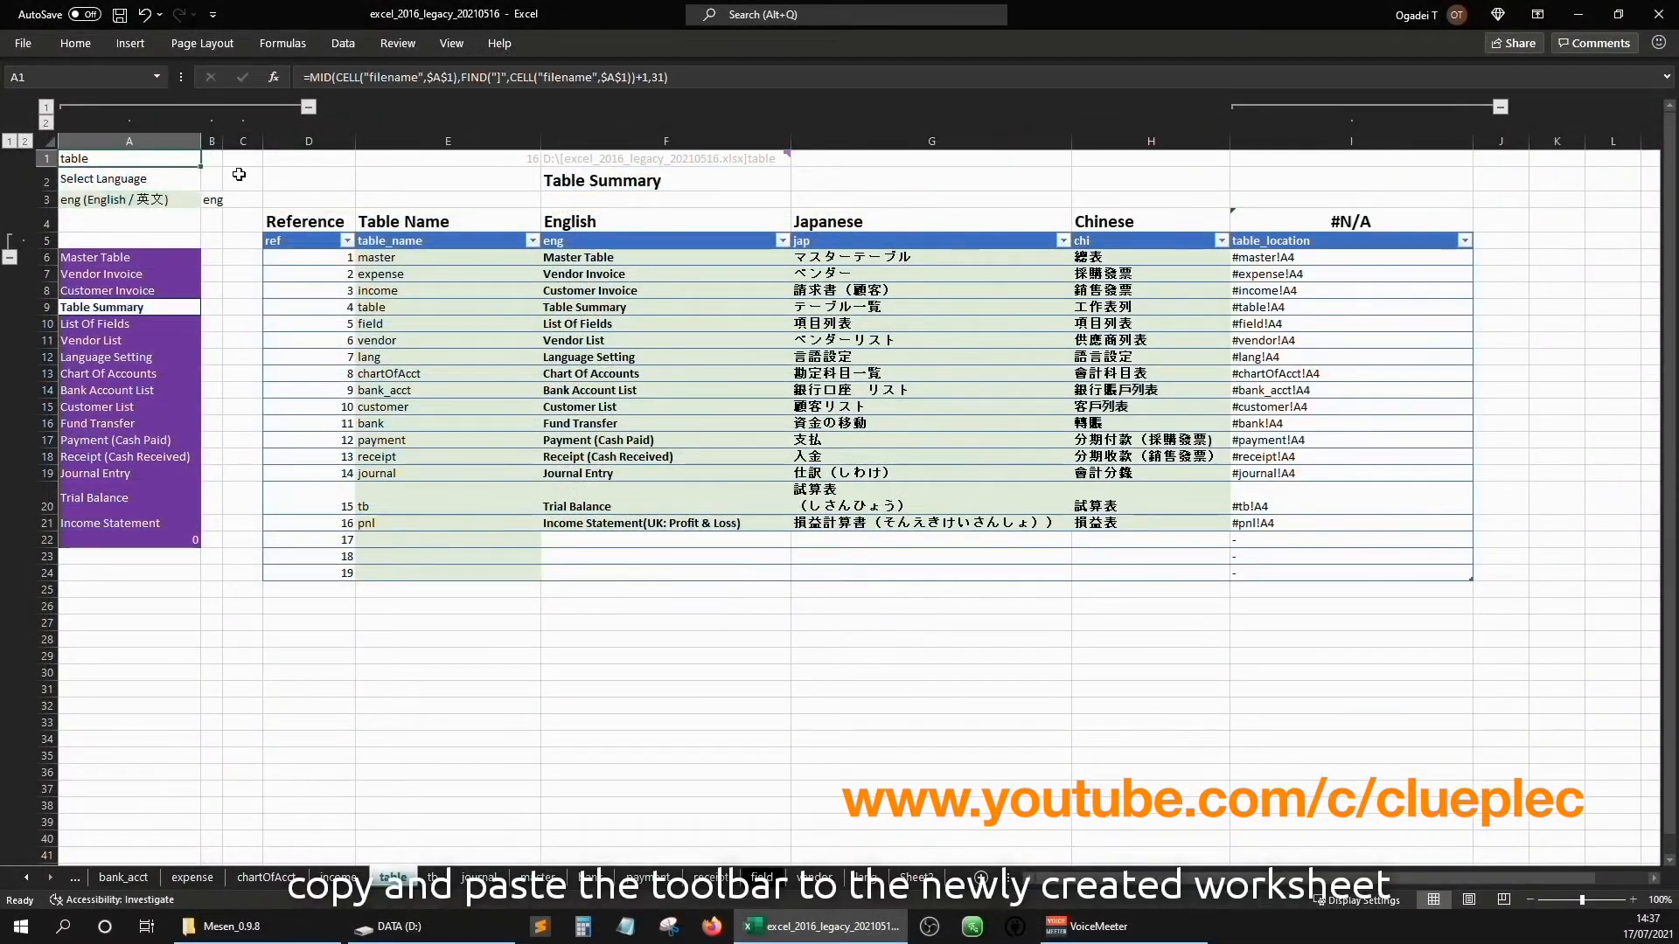
- Copy the Table Summary navigation block in columns A and B to a new sheet named pnl and fit column A's width
key("ctrl+shift+Down")
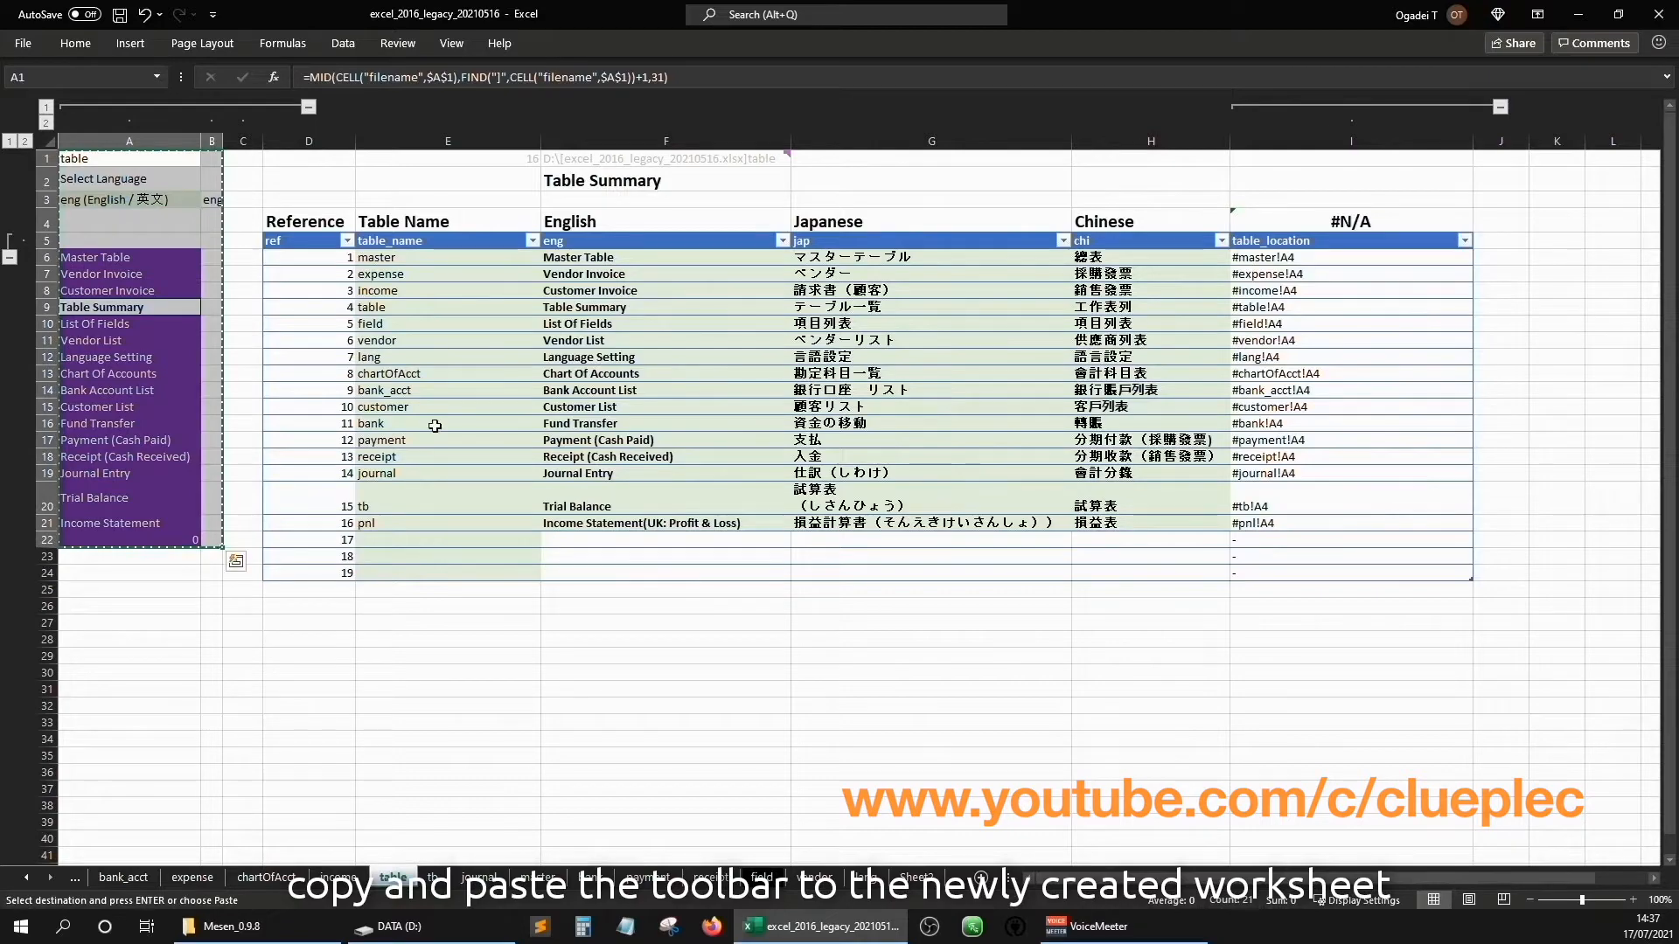
left_click(977, 878)
double_click(446, 877)
type("pnl")
key("Return")
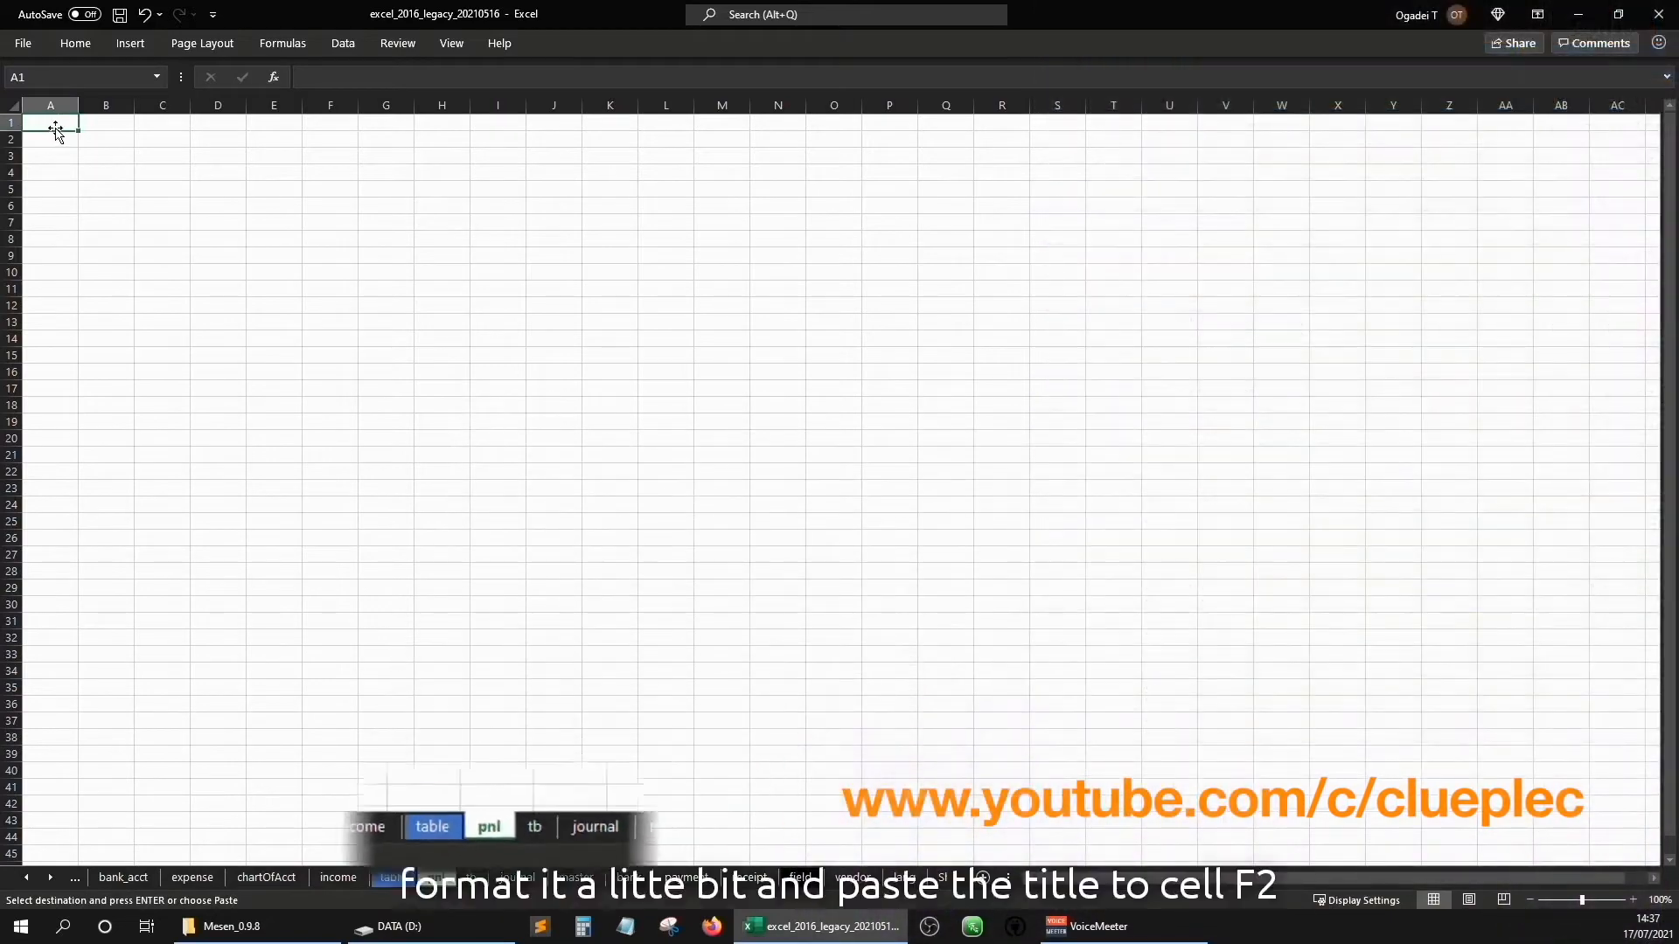
key("ctrl+v")
double_click(77, 103)
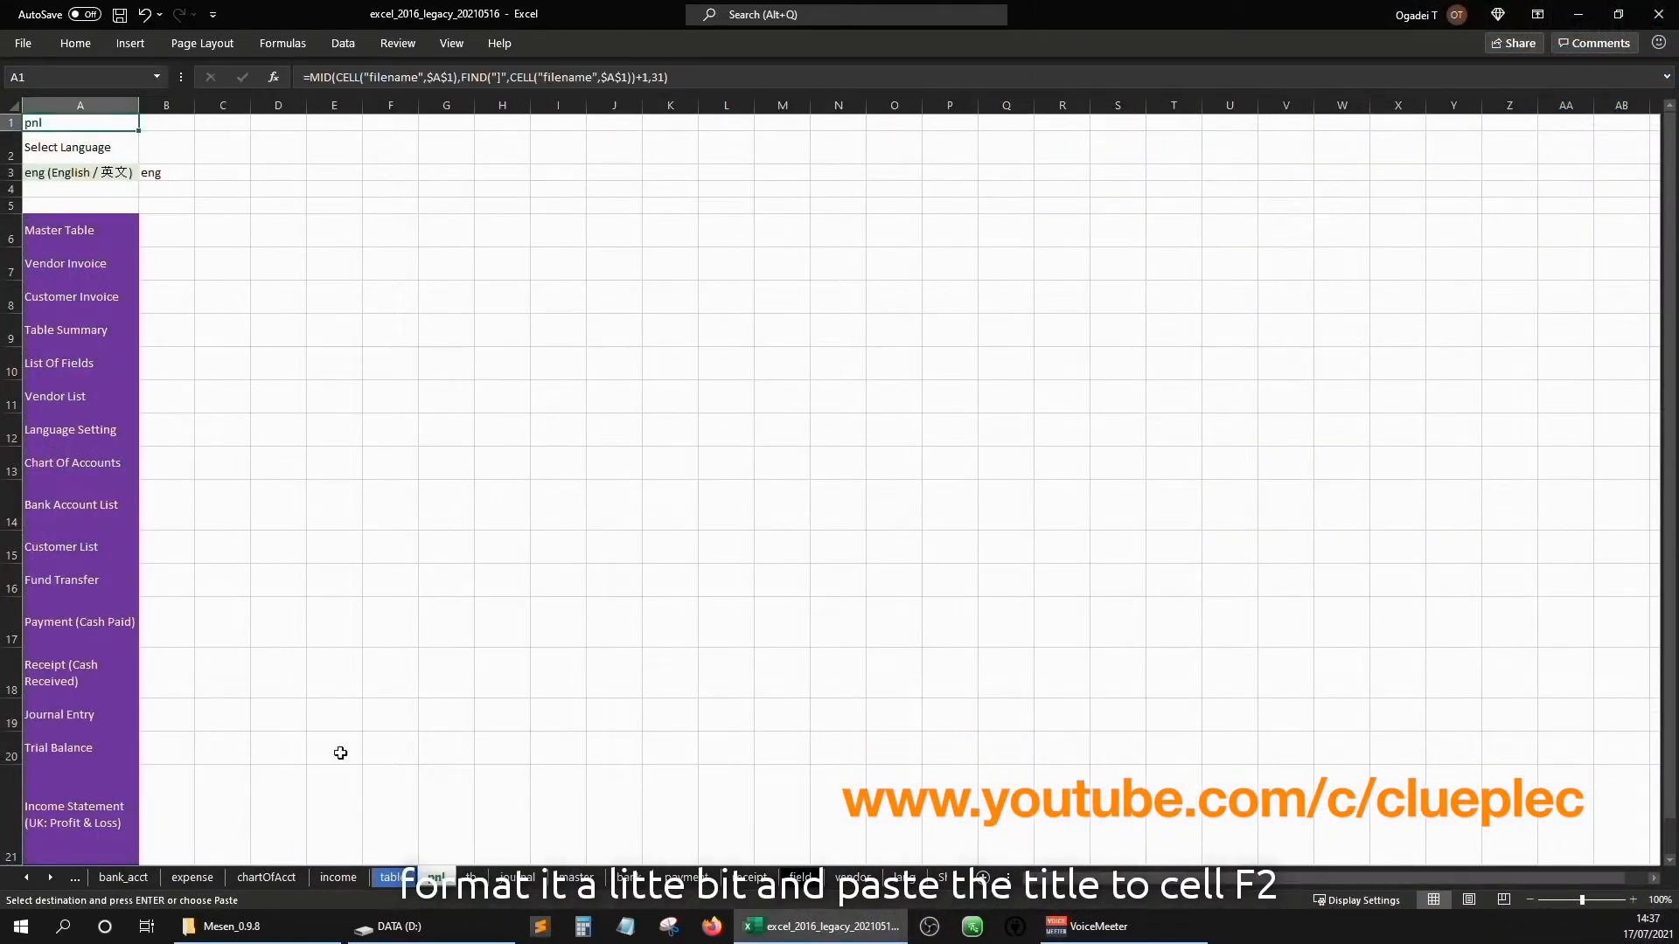
- Copy the title cell F2 from the Table Summary sheet to cell F2 of the pnl sheet
left_click(391, 877)
left_click(626, 194)
key("Up")
key("ctrl+c")
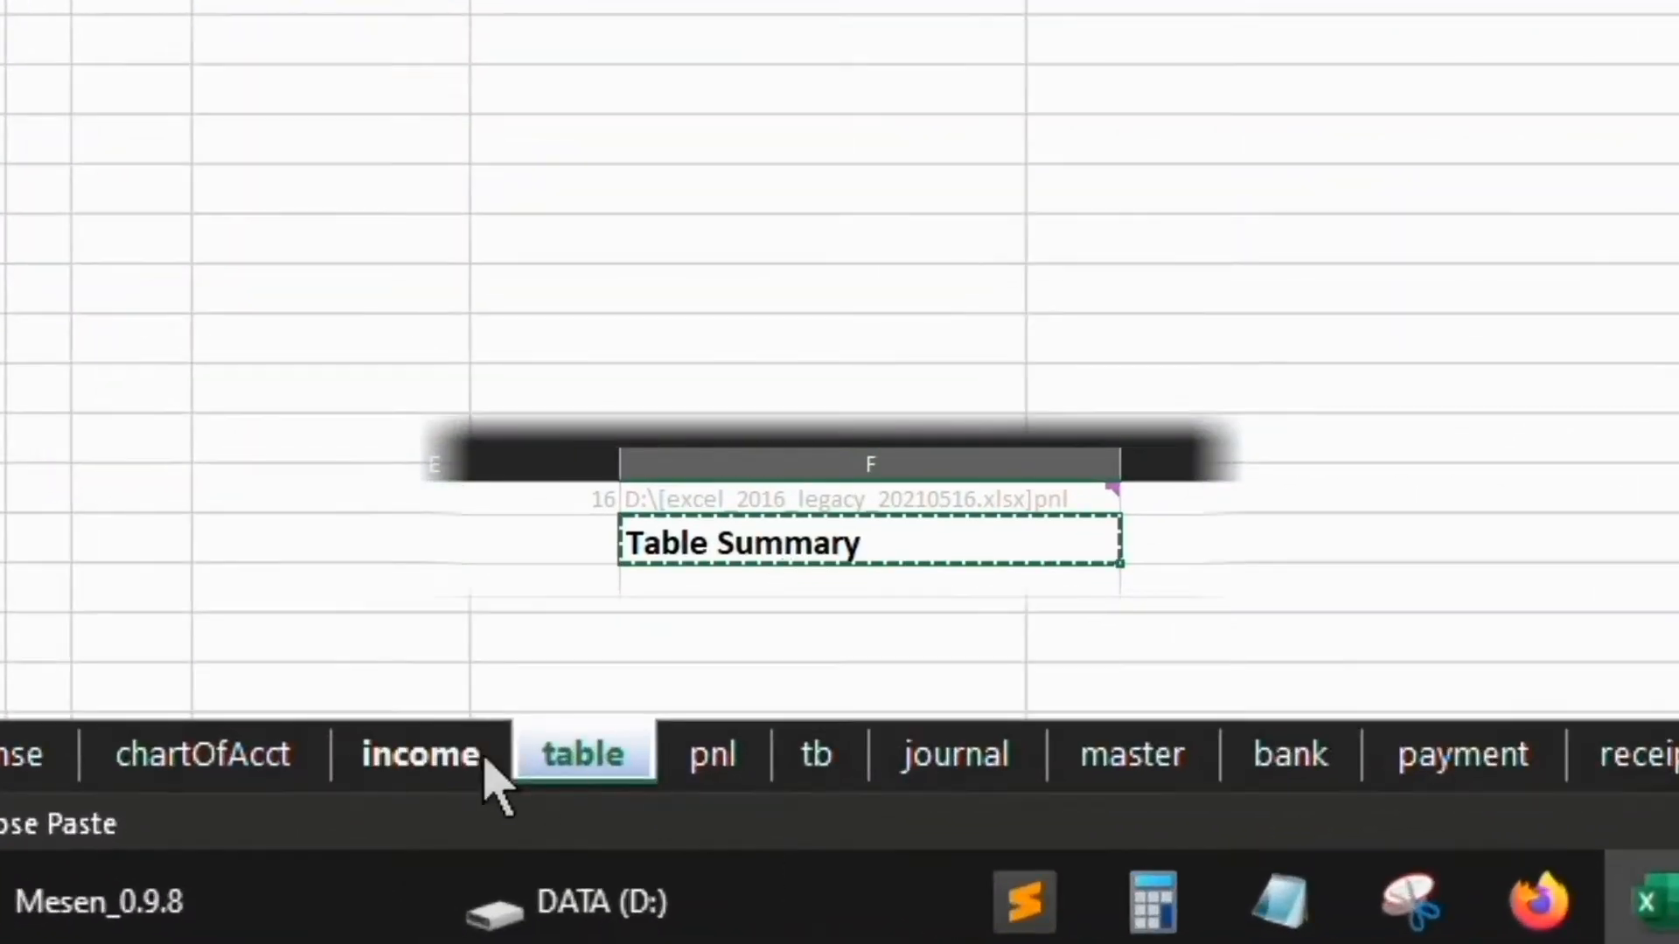
left_click(759, 748)
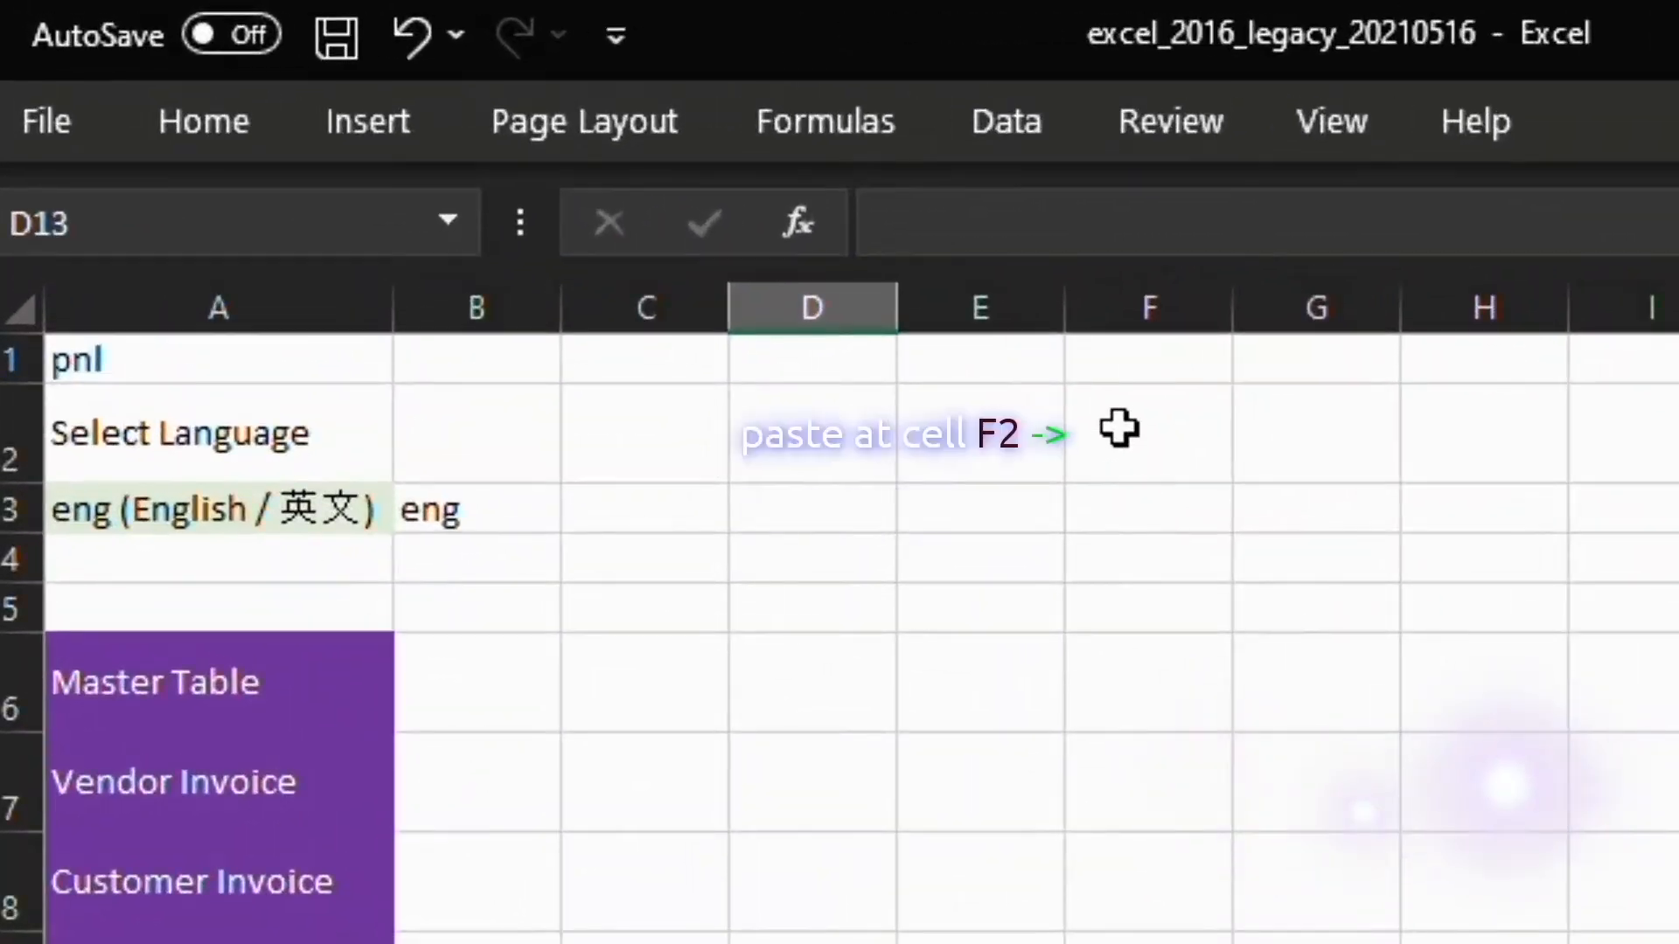
left_click(1122, 435)
key("ctrl+v")
left_click(690, 463)
left_click(11, 358)
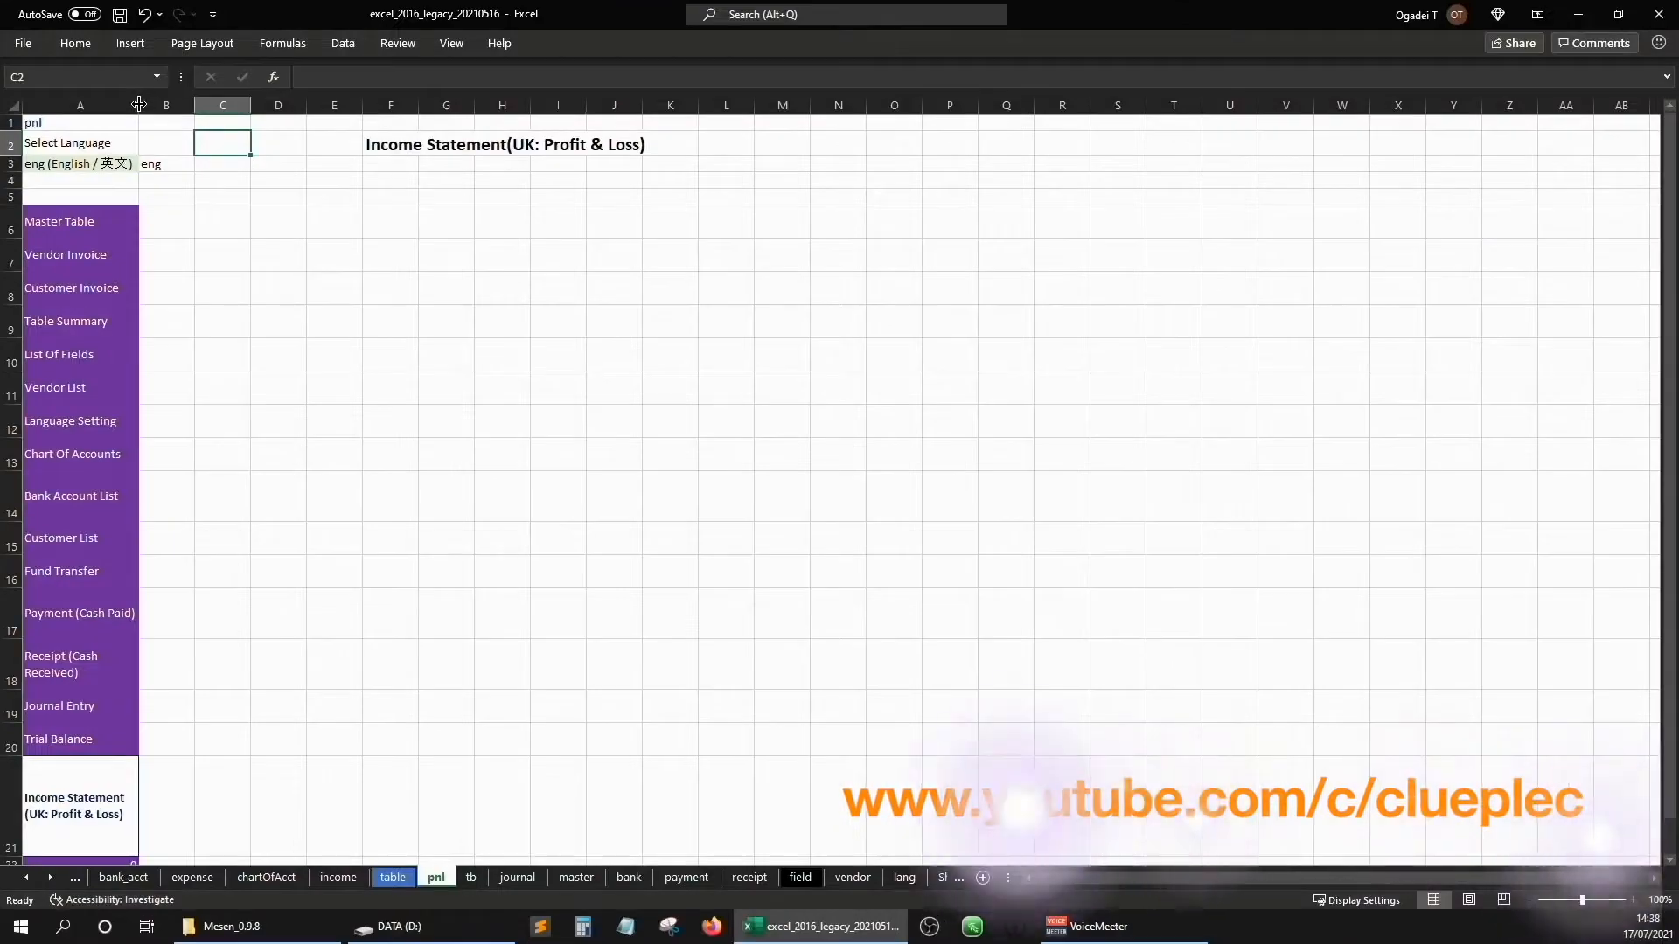
- Enter the column header end_bal_before_adj in J5 of the Trial Balance sheet
left_click(372, 197)
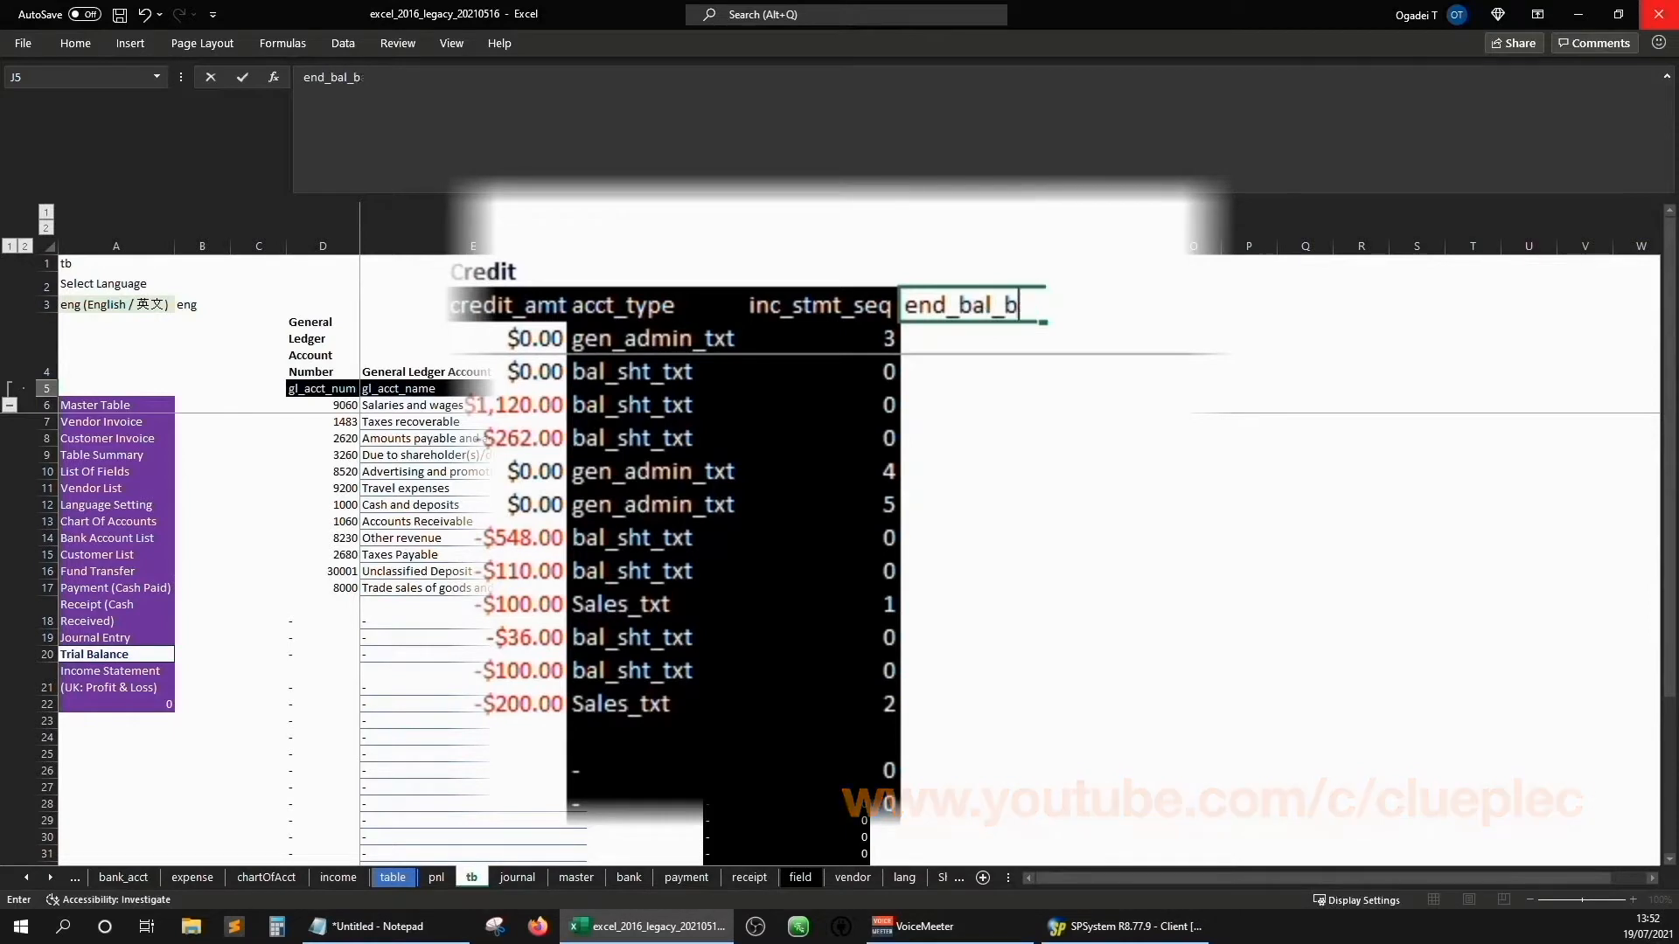
type("dj")
key("ctrl+Return")
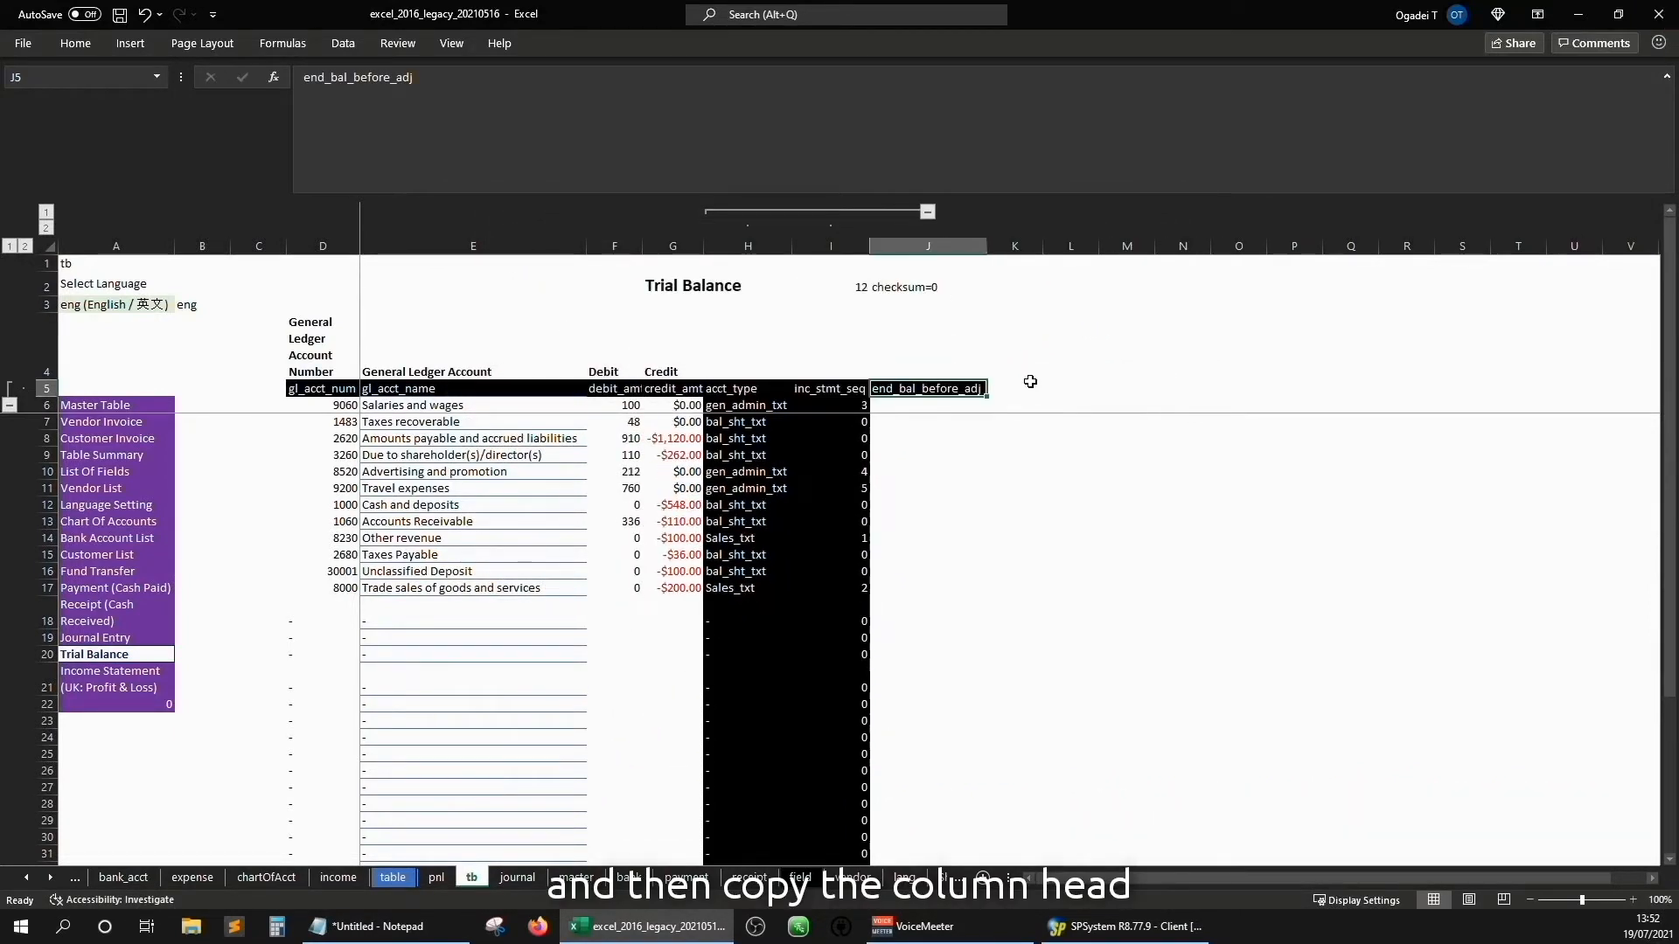
- Add end_bal_before_adj as a pasted value in the field name column at reference 71 of List Of Fields and fit the column width
left_click(109, 473)
left_click(446, 680)
key("ctrl+Down")
key("Down")
key("Down")
key("Down")
key("Down")
key("Down")
key("Down")
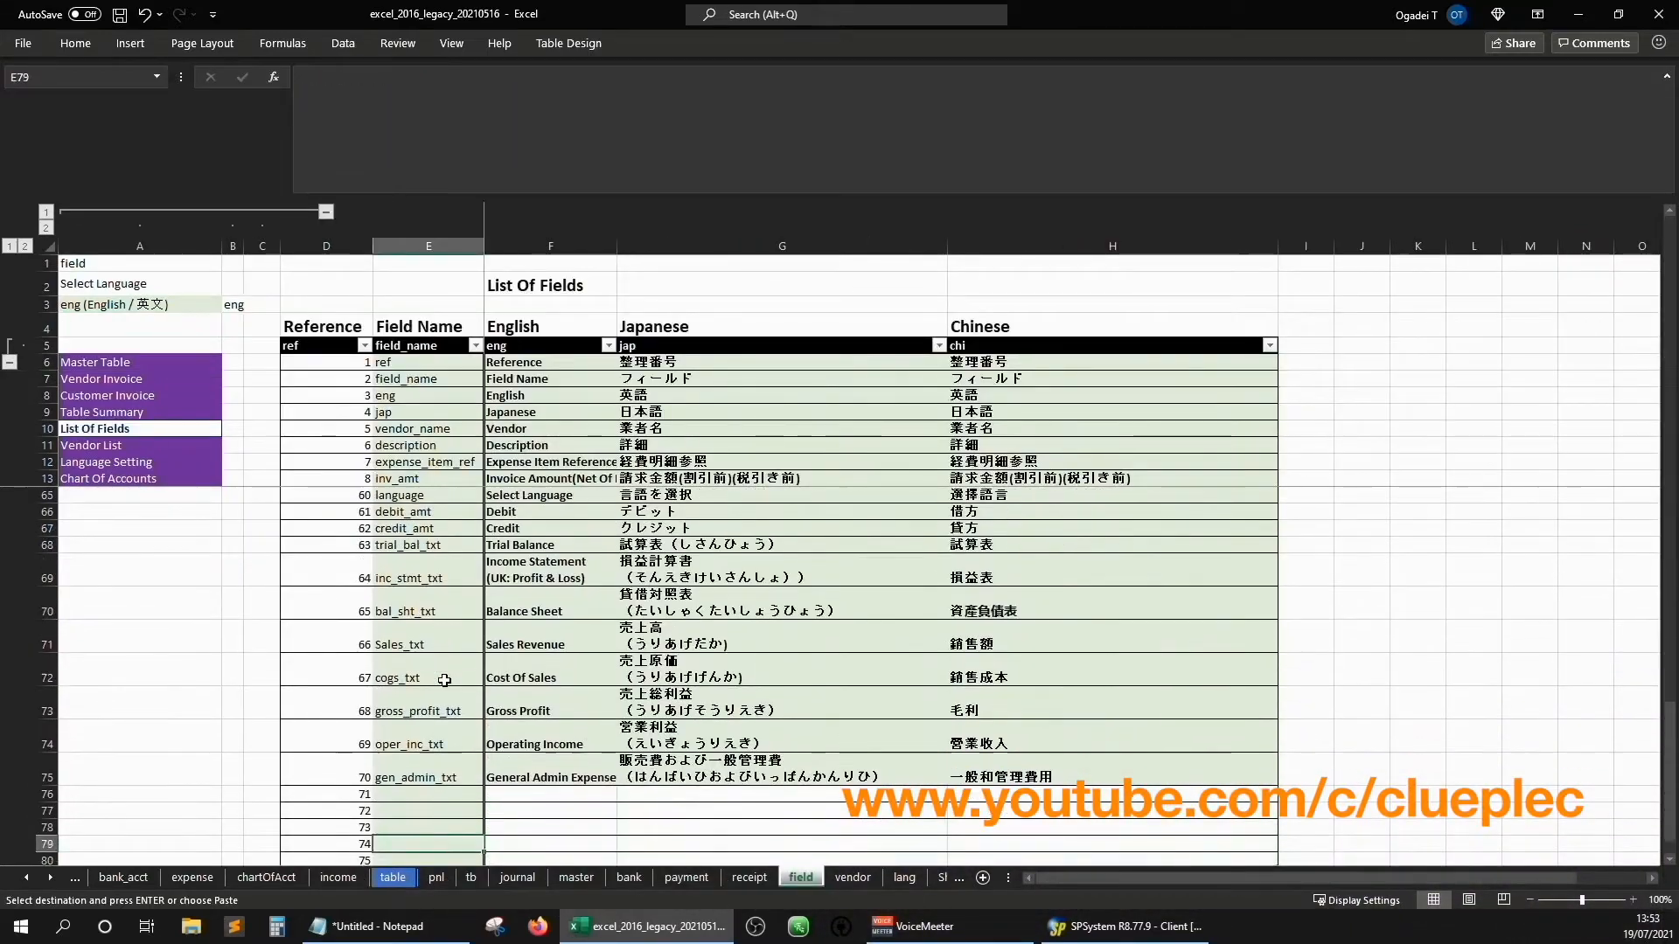
right_click(417, 767)
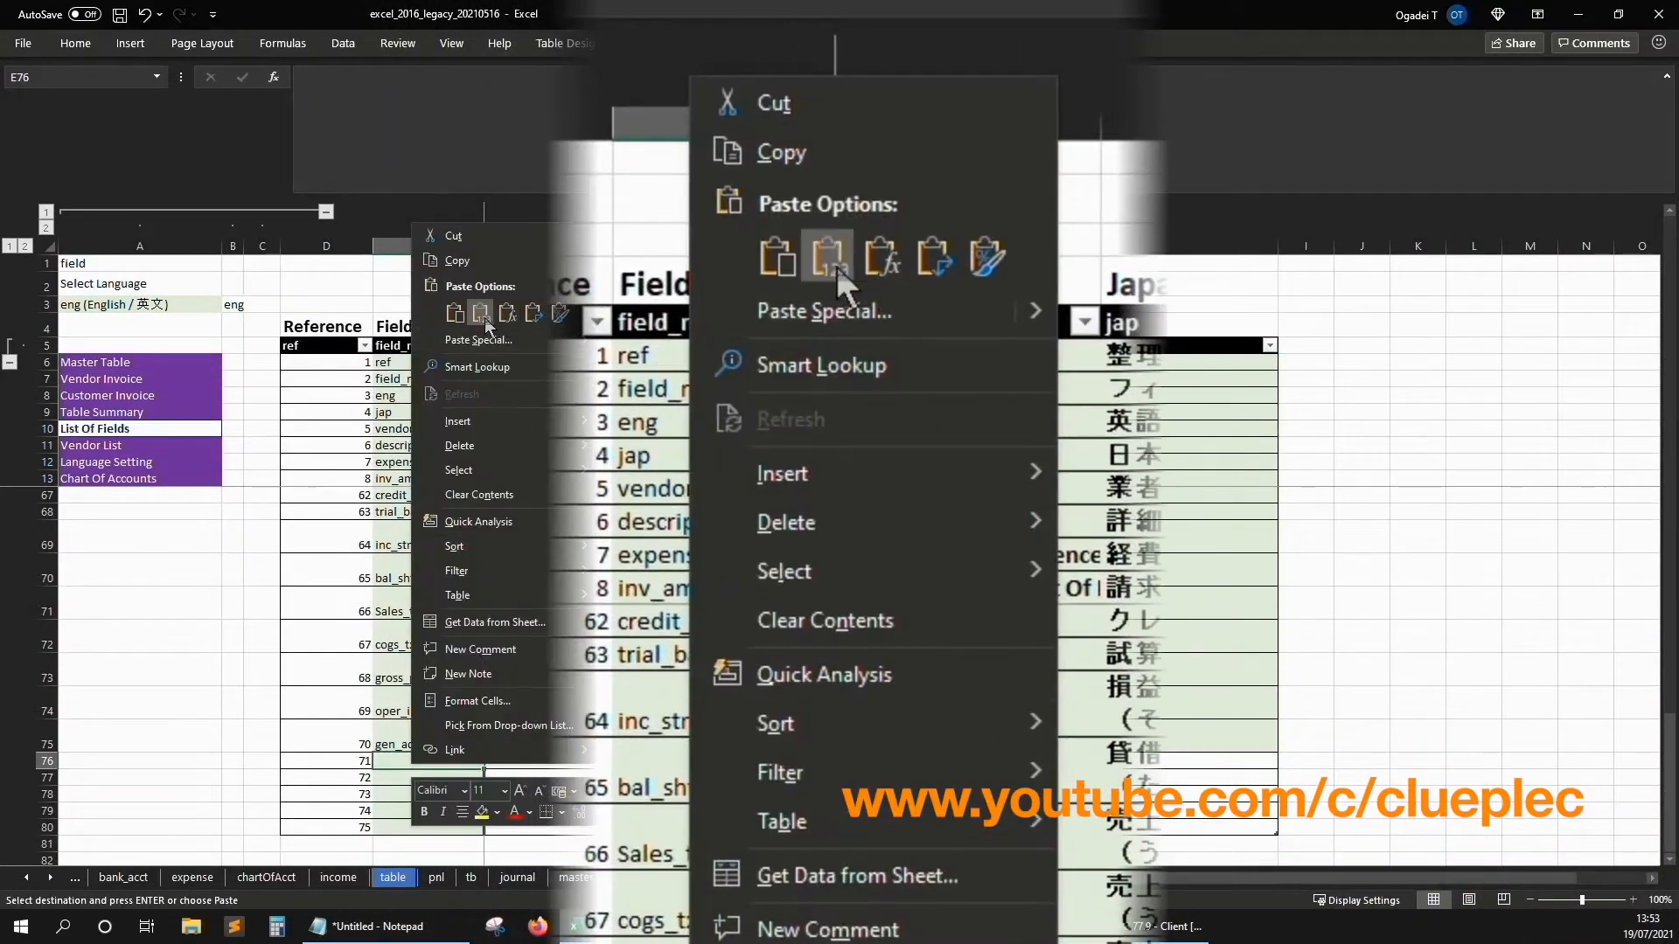
left_click(481, 314)
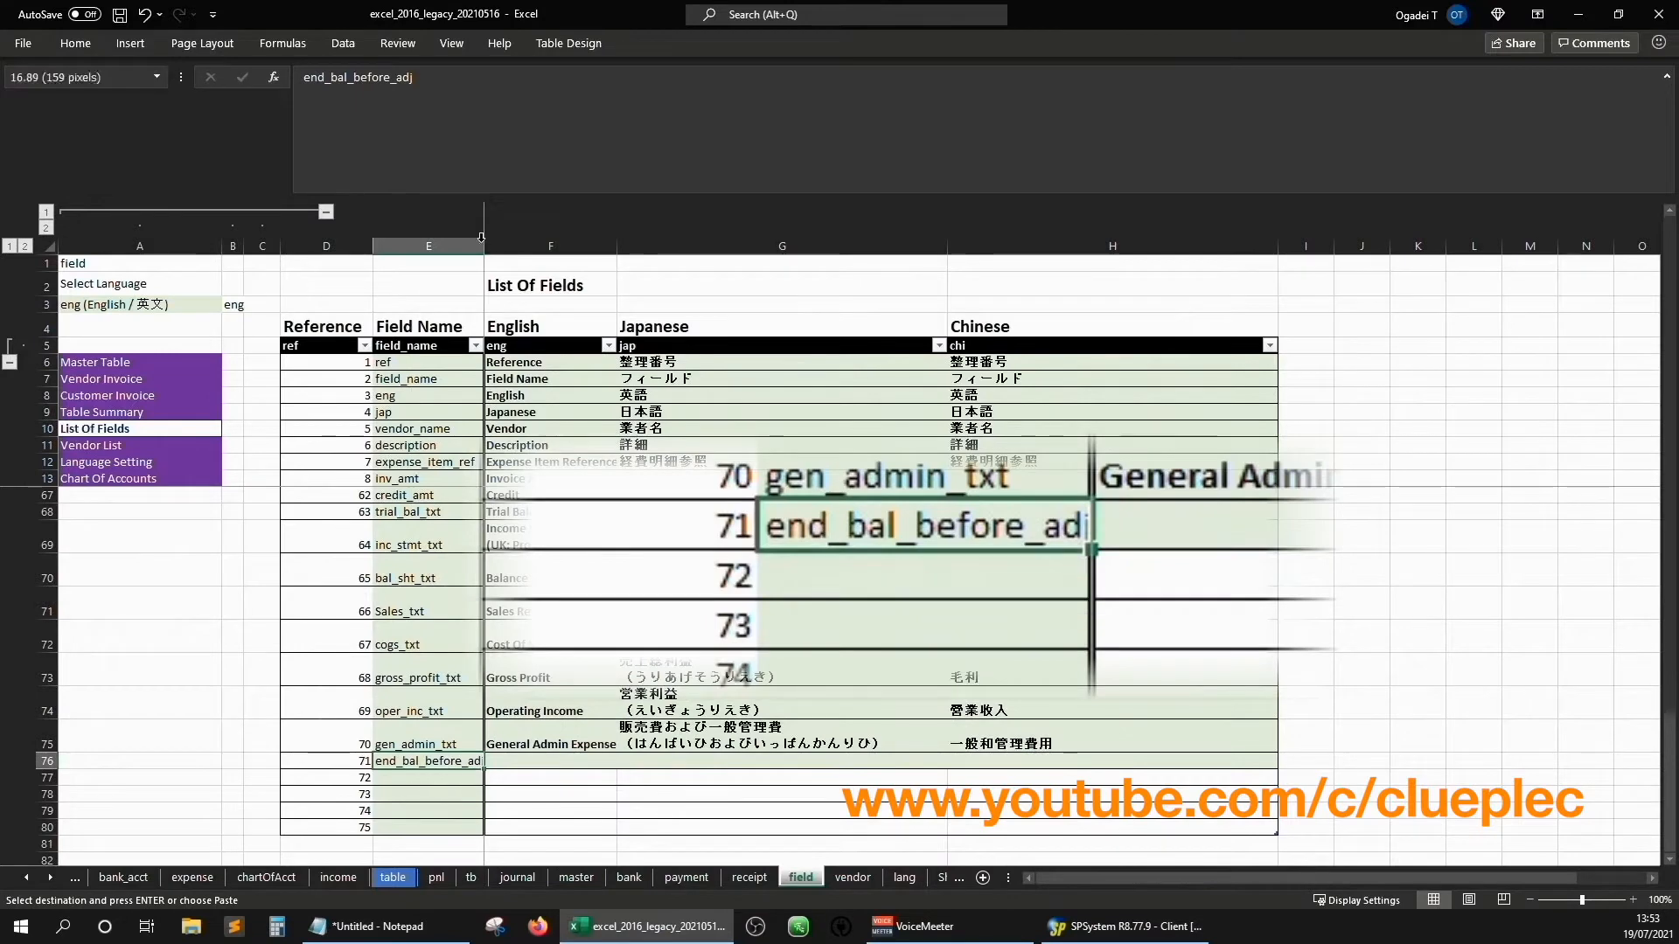
double_click(481, 241)
key("Right")
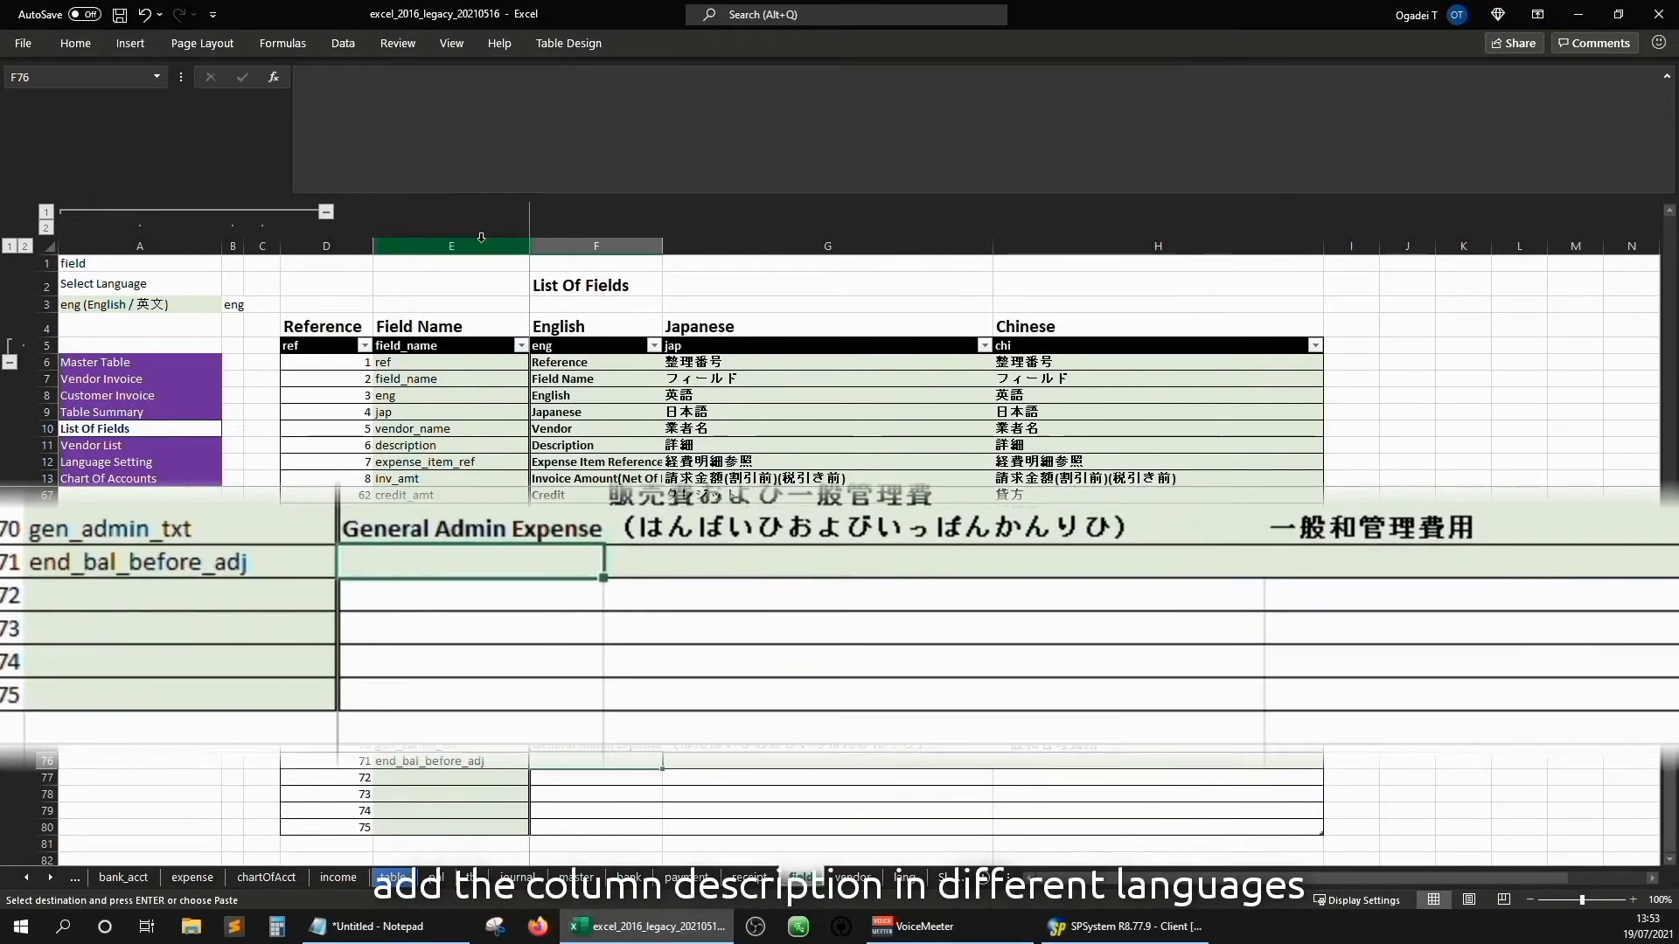
- Describe end_bal_before_adj as Ending Balance (Before Adjustment), 期末残高（調整前）with its reading （きまつざんだか（ちょうせいまえ））, and 期末餘額（調整前）, and save the workbook
type("Ending Balance")
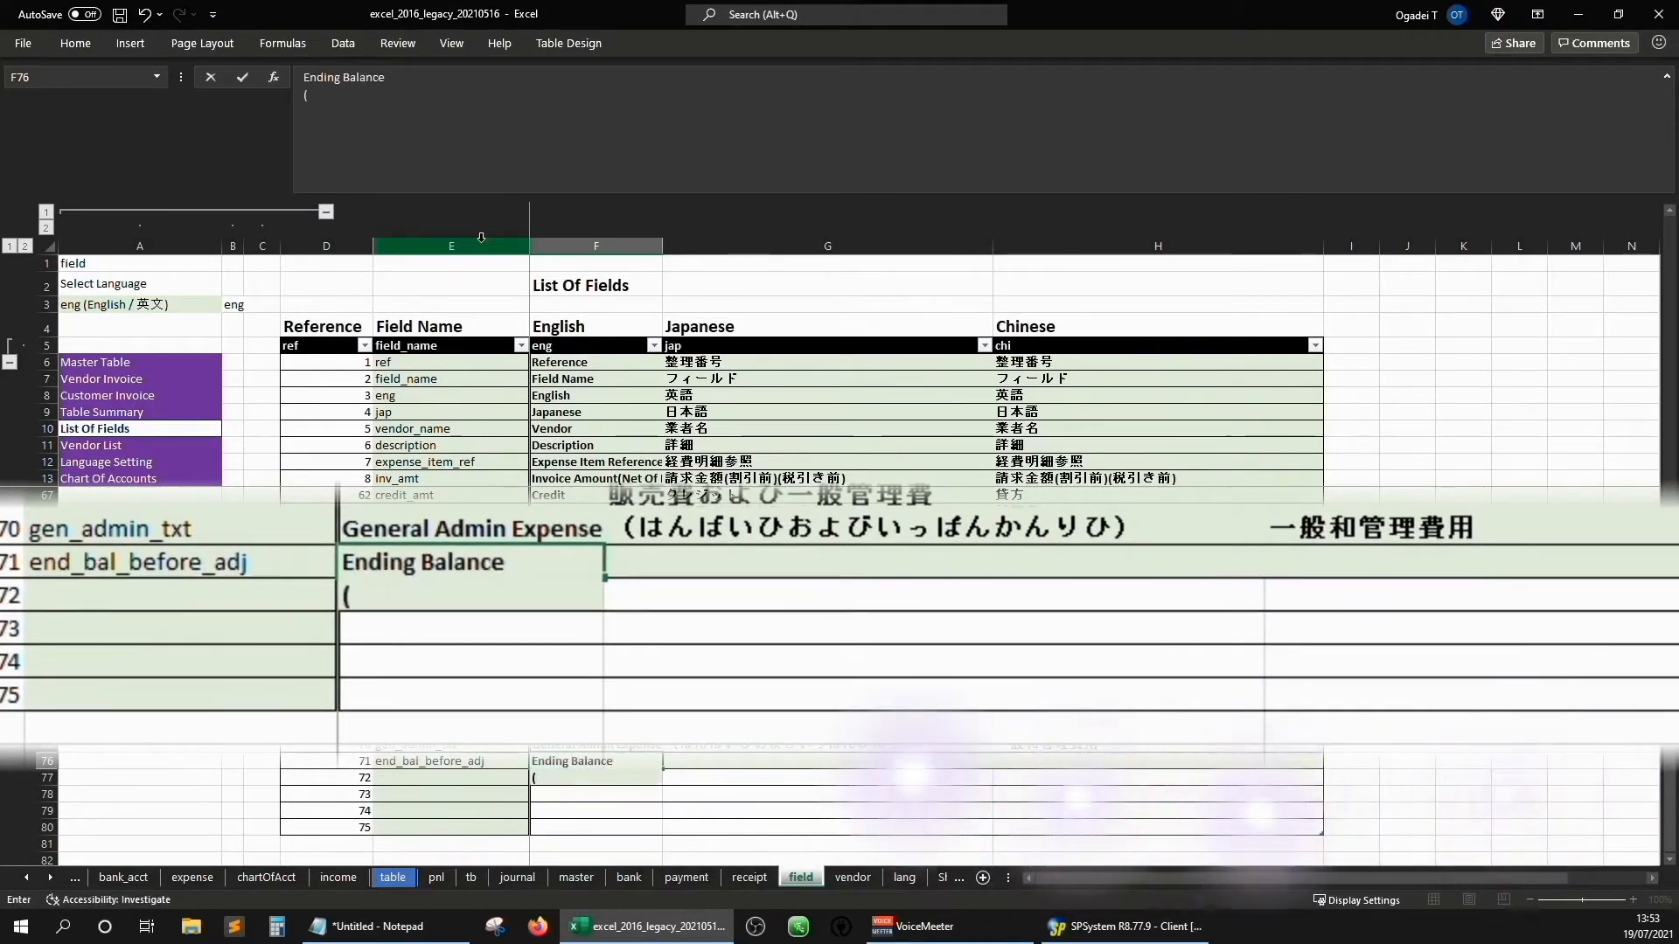
key("alt+Return")
type("(Before Adjustment)")
key("Tab")
type("期末残高")
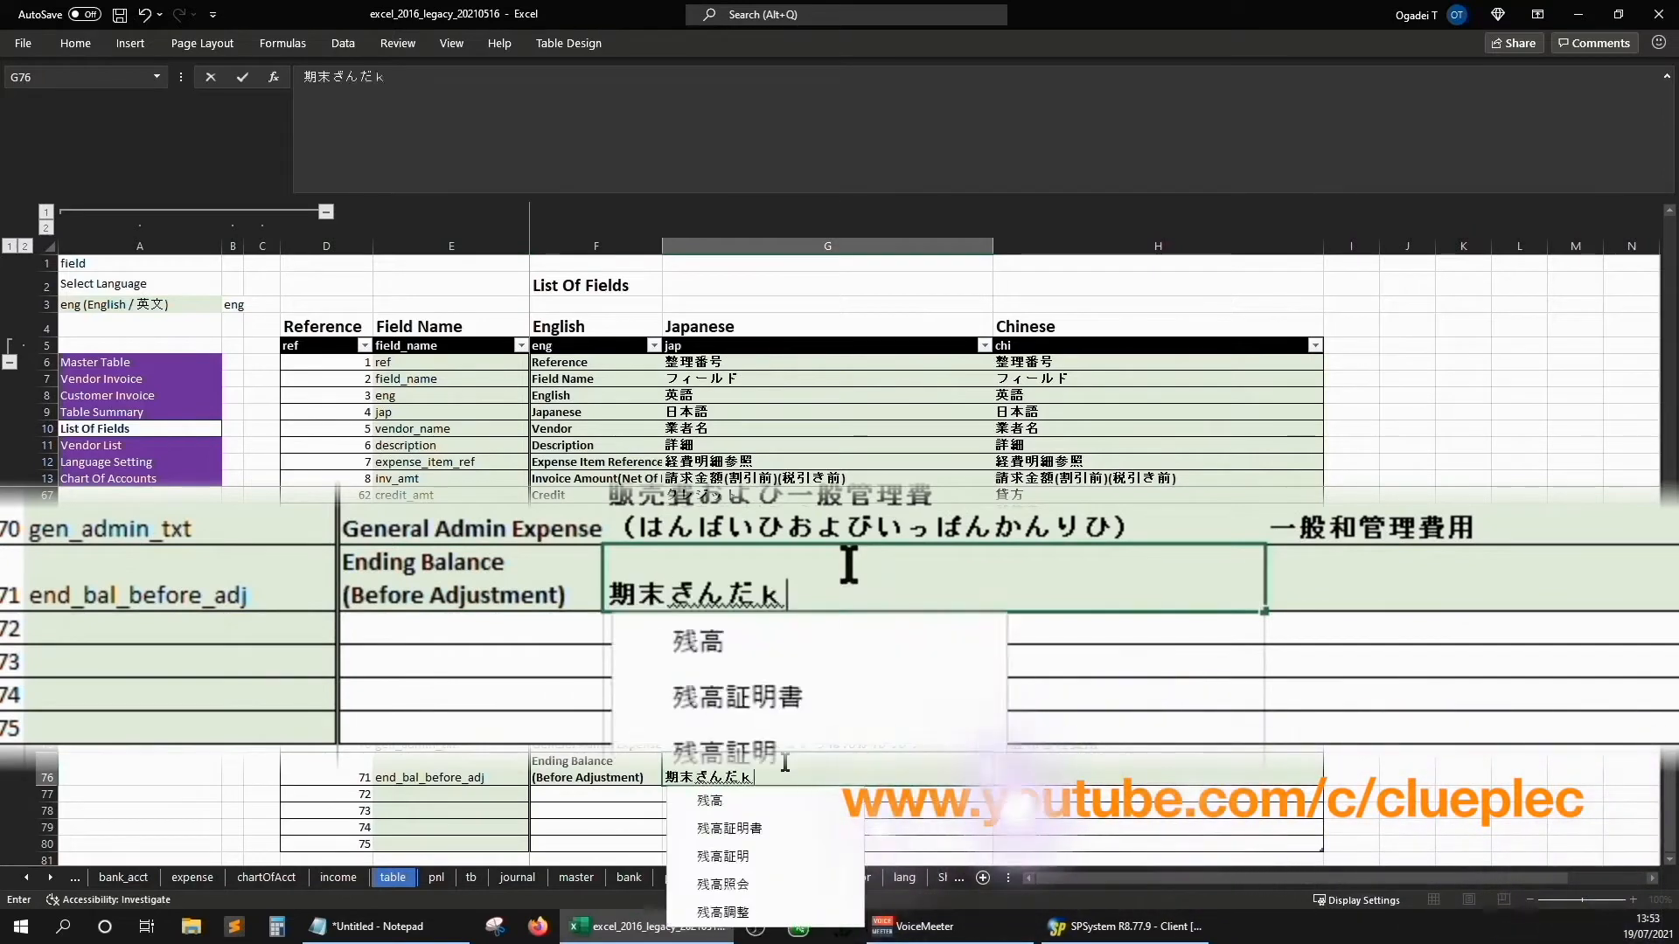
key("alt+Return")
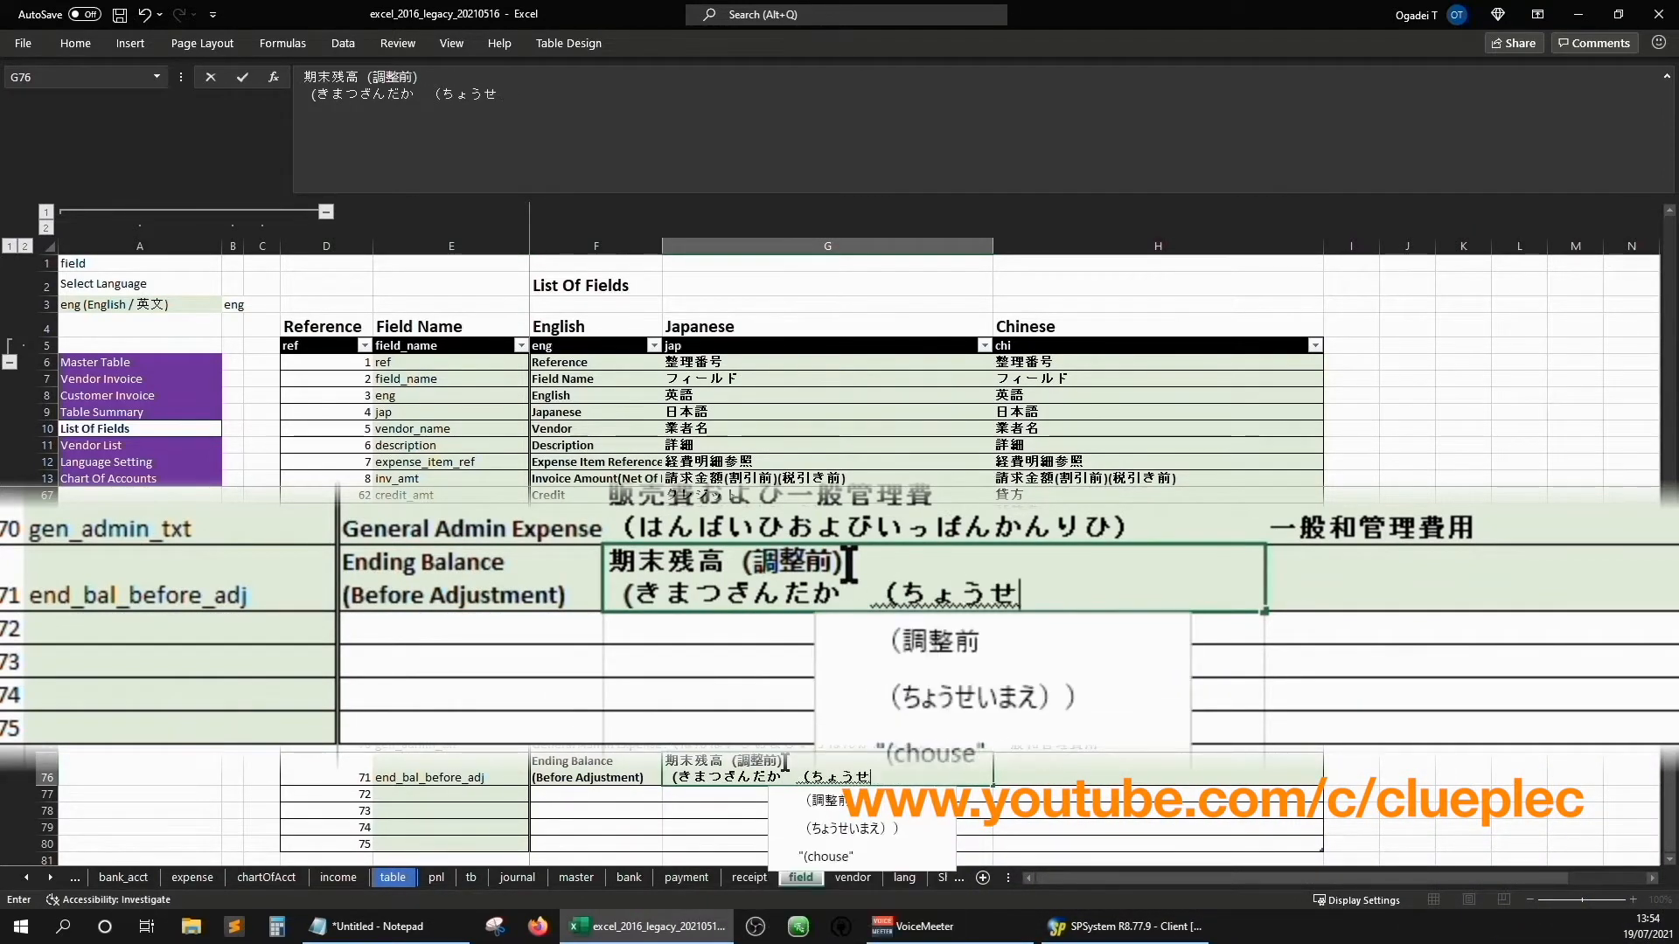
type("いまえ））")
key("Tab")
type("期末餘額（調整前)")
key("ctrl+s")
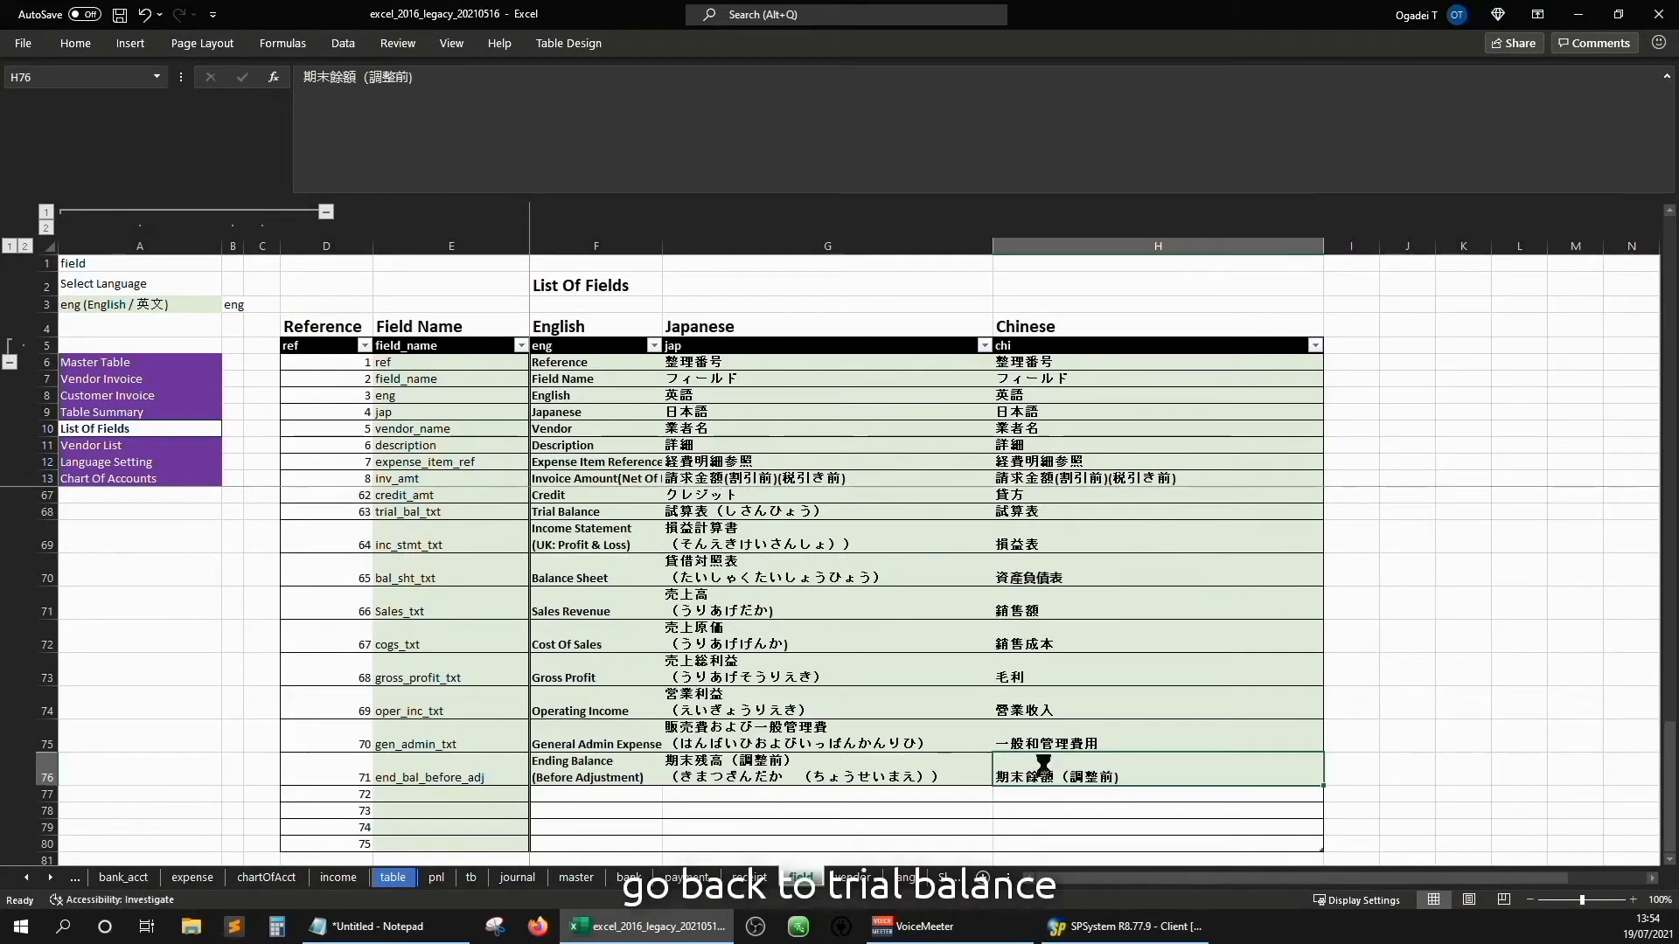
- Copy the Credit title cell G4 on the Trial Balance sheet to J4 above the end_bal_before_adj header
key("ctrl+Home")
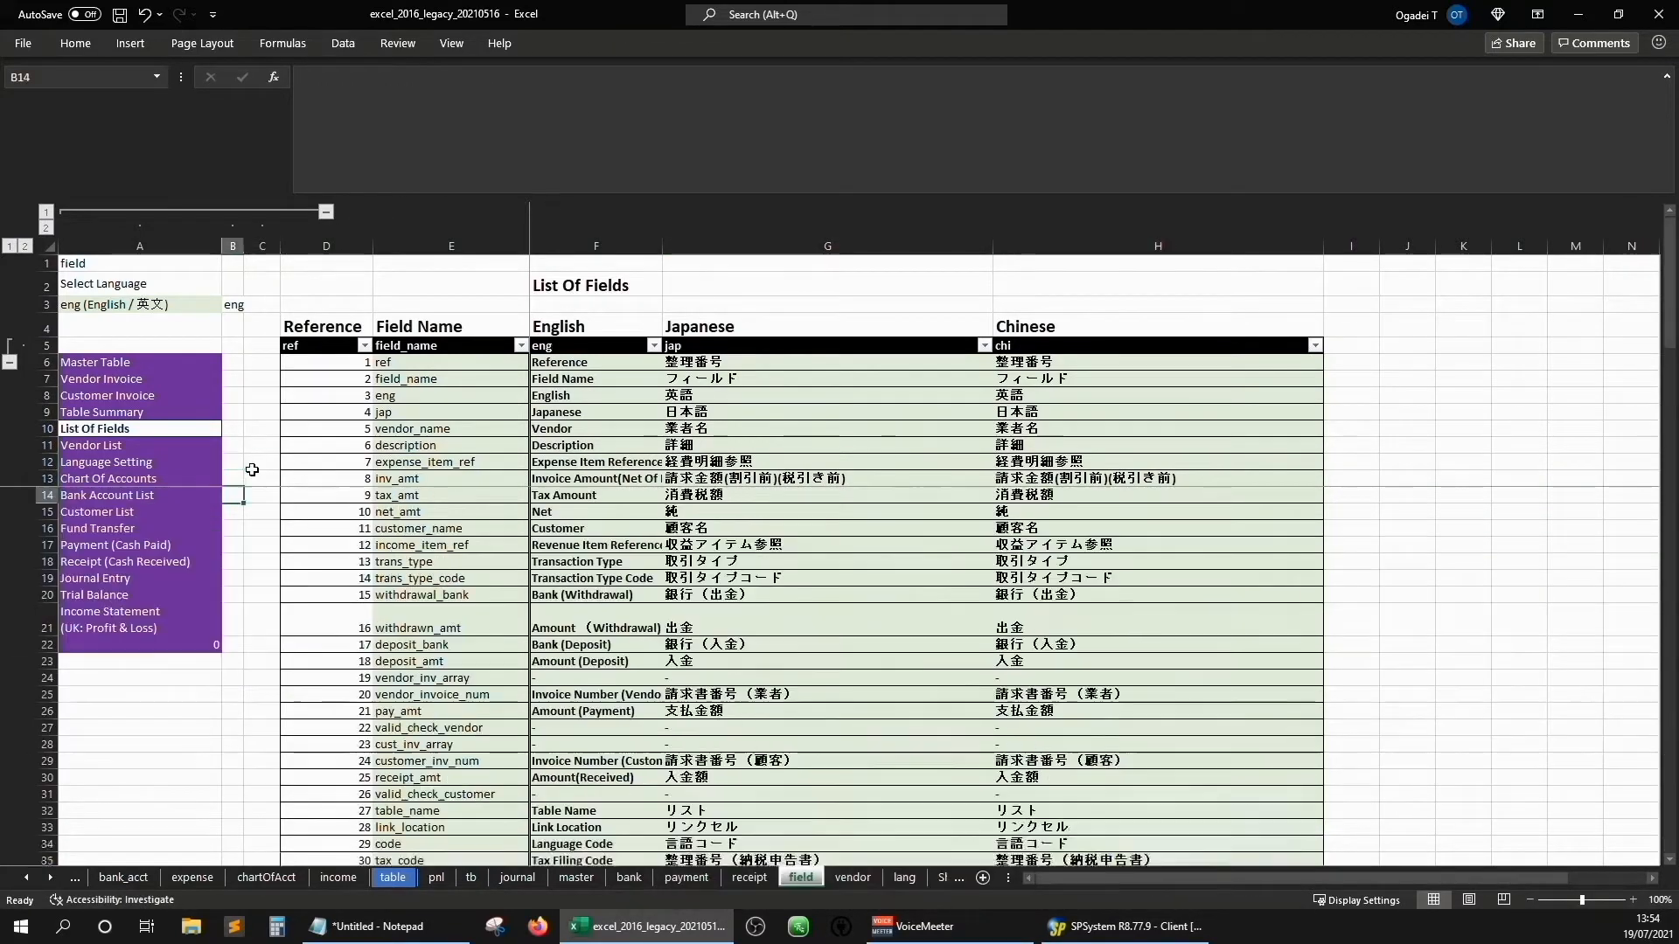
left_click(105, 604)
left_click(980, 359)
key("Left")
key("Left")
key("Left")
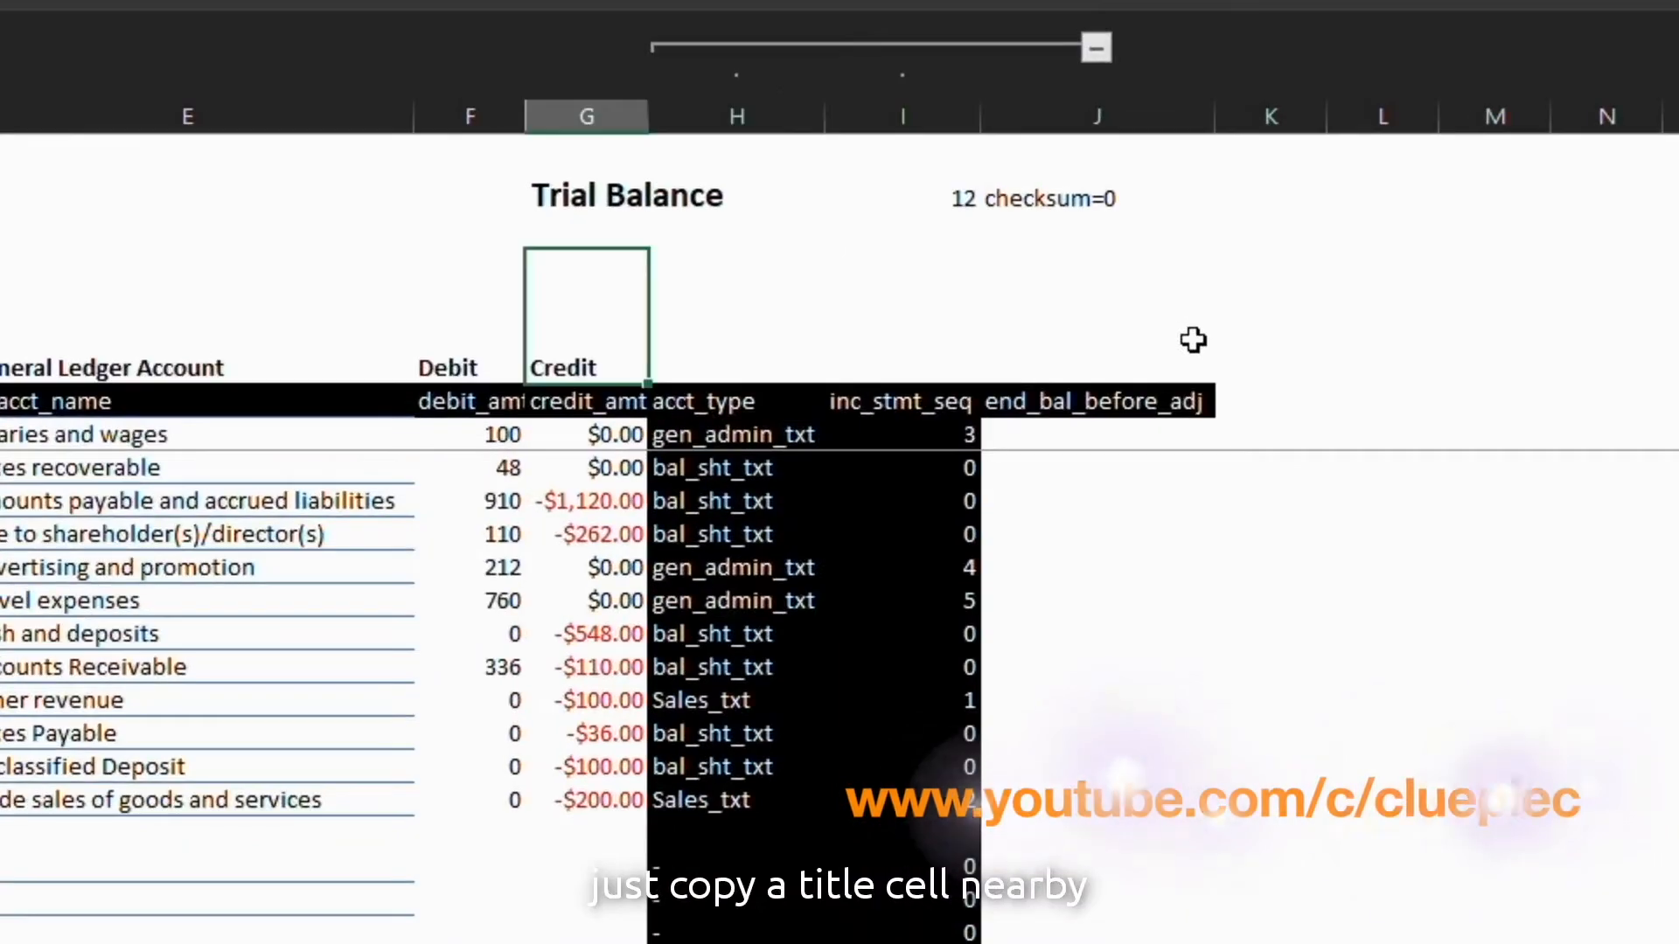
key("ctrl+c")
key("Right")
key("Right")
key("Right")
key("ctrl+v")
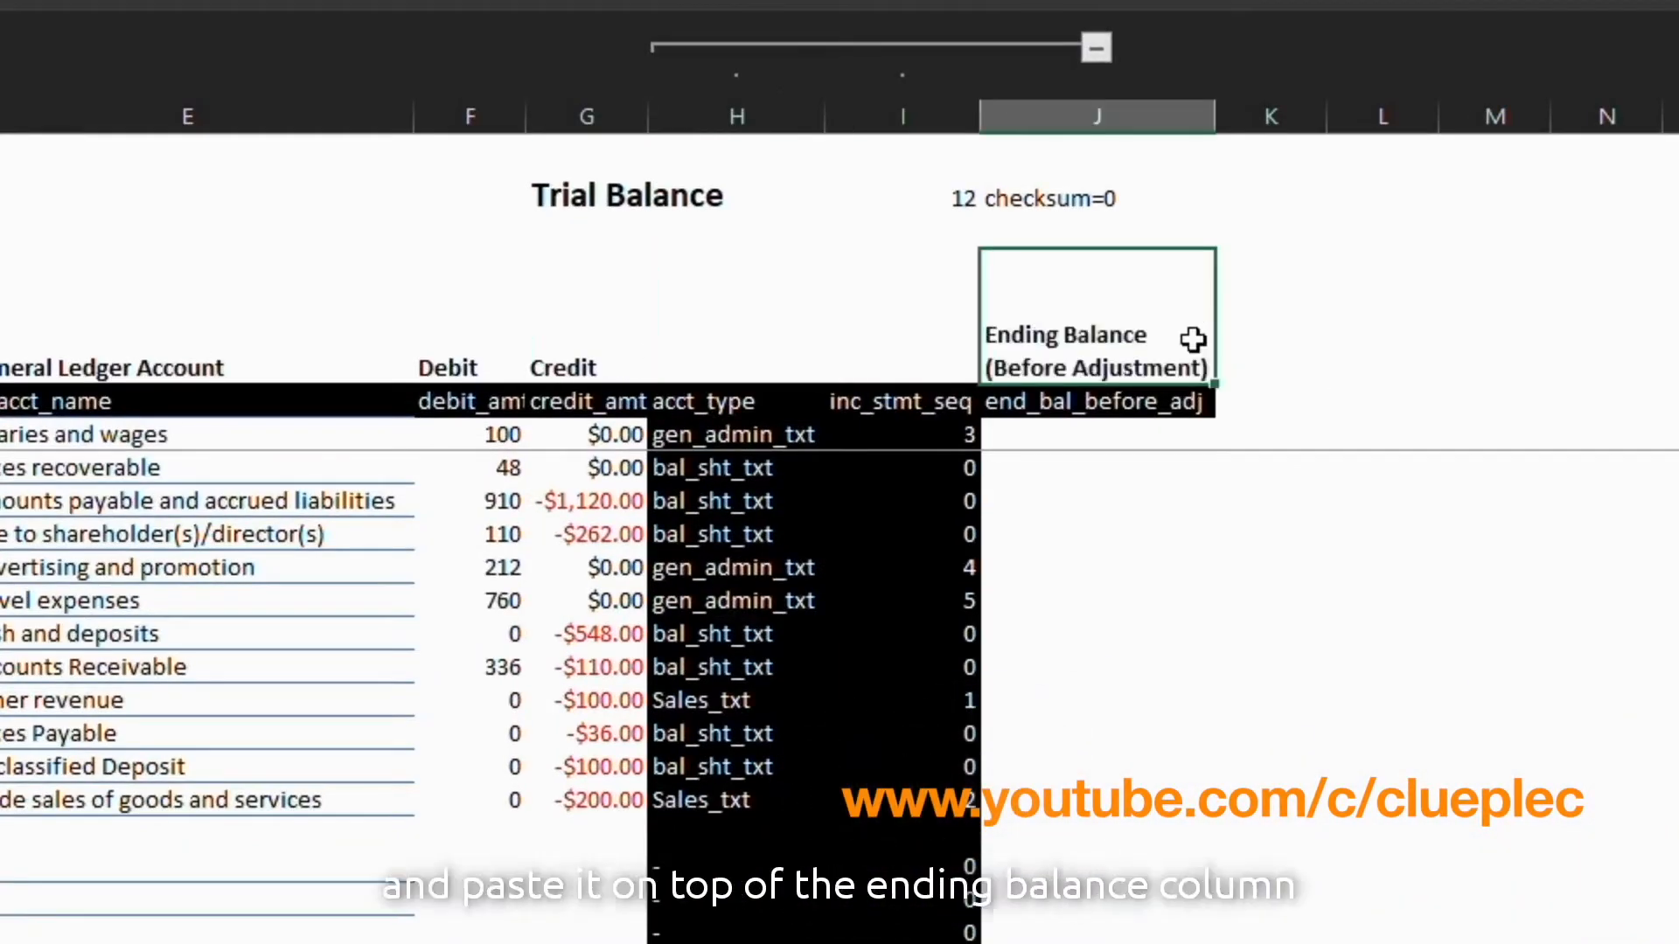
key("Left")
- Copy the language selection cell A3 from the Language Setting sheet over cell A3 of the Trial Balance sheet
left_click(165, 305)
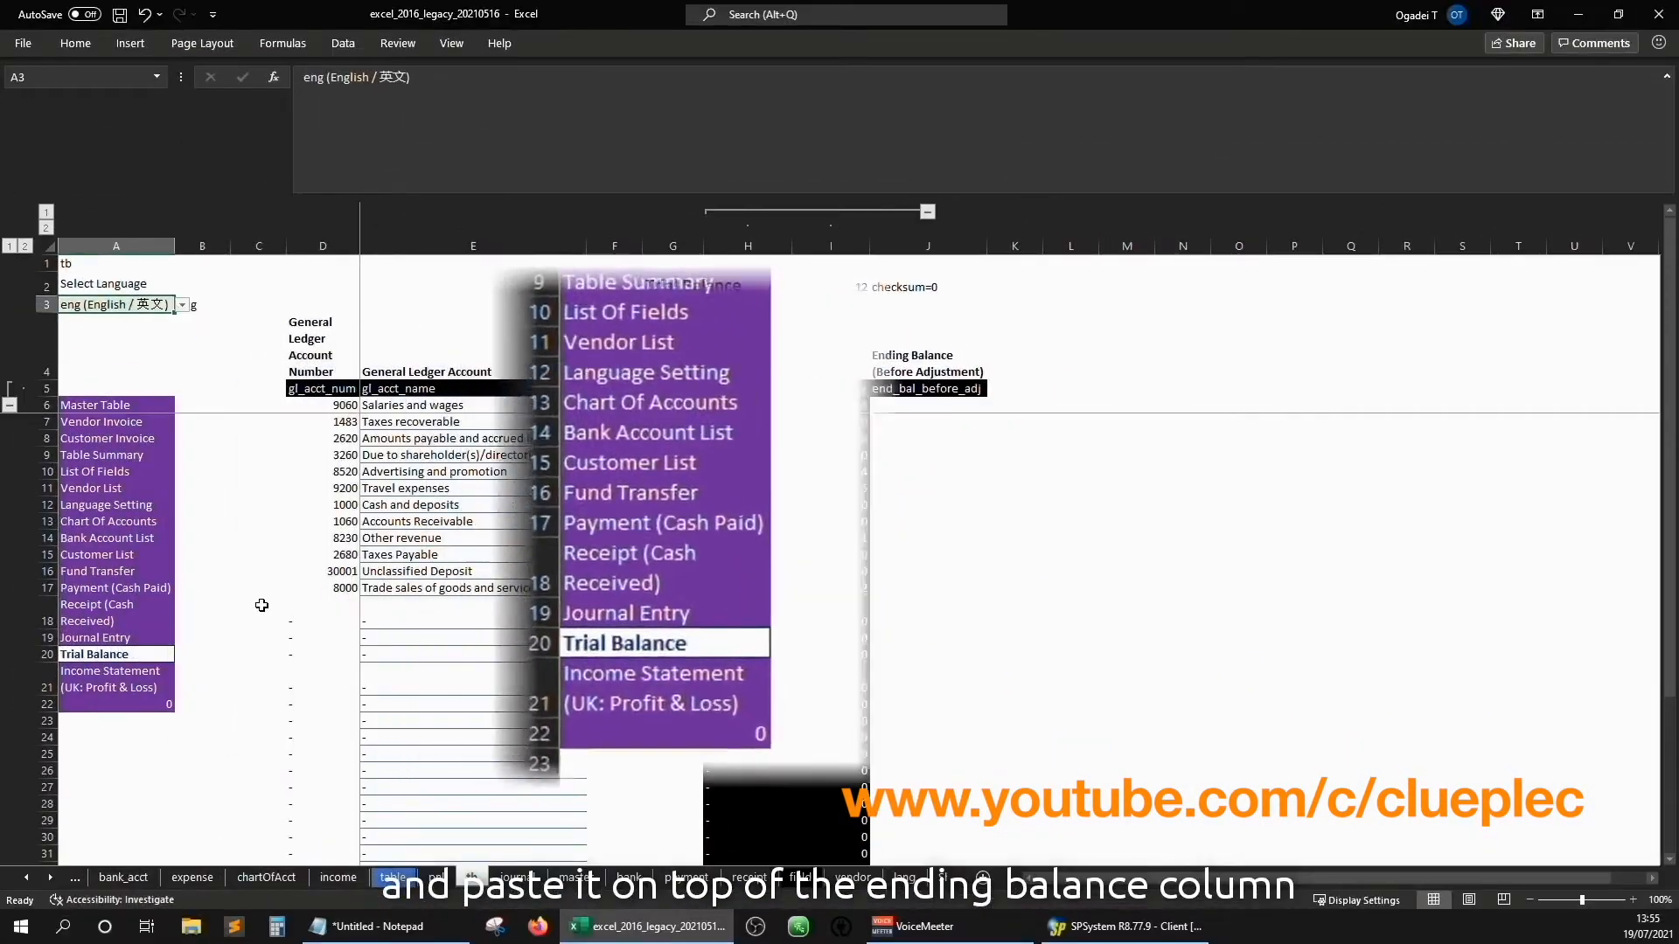
left_click(258, 603)
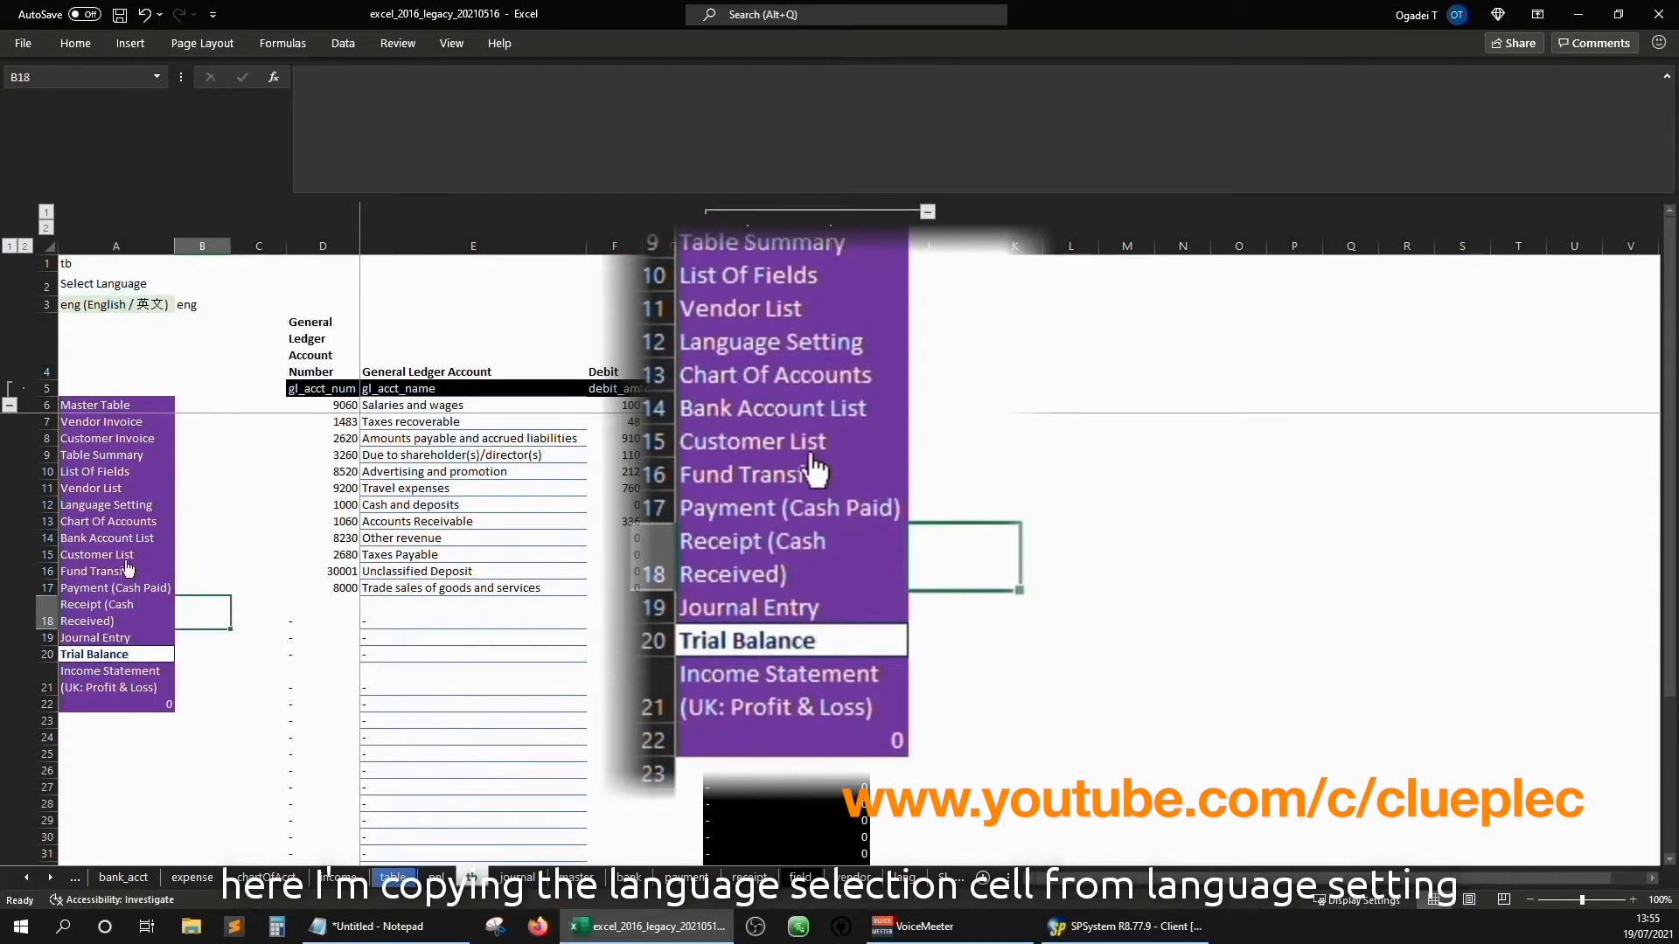
left_click(124, 507)
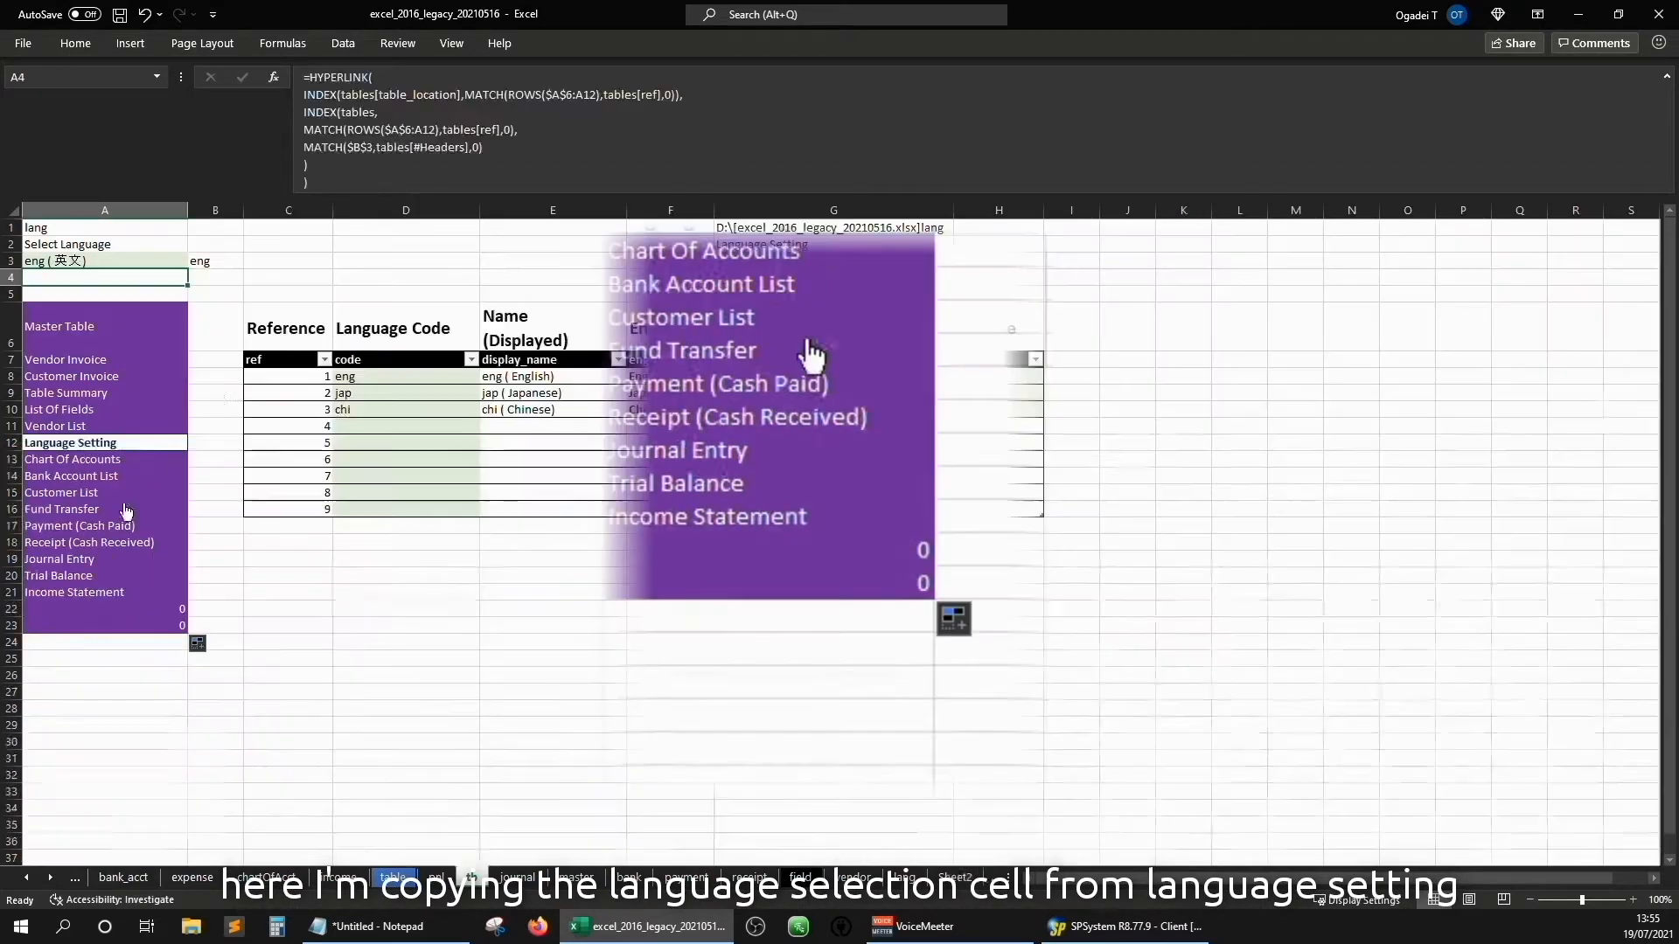
key("Up")
key("Up")
key("Up")
key("ctrl+c")
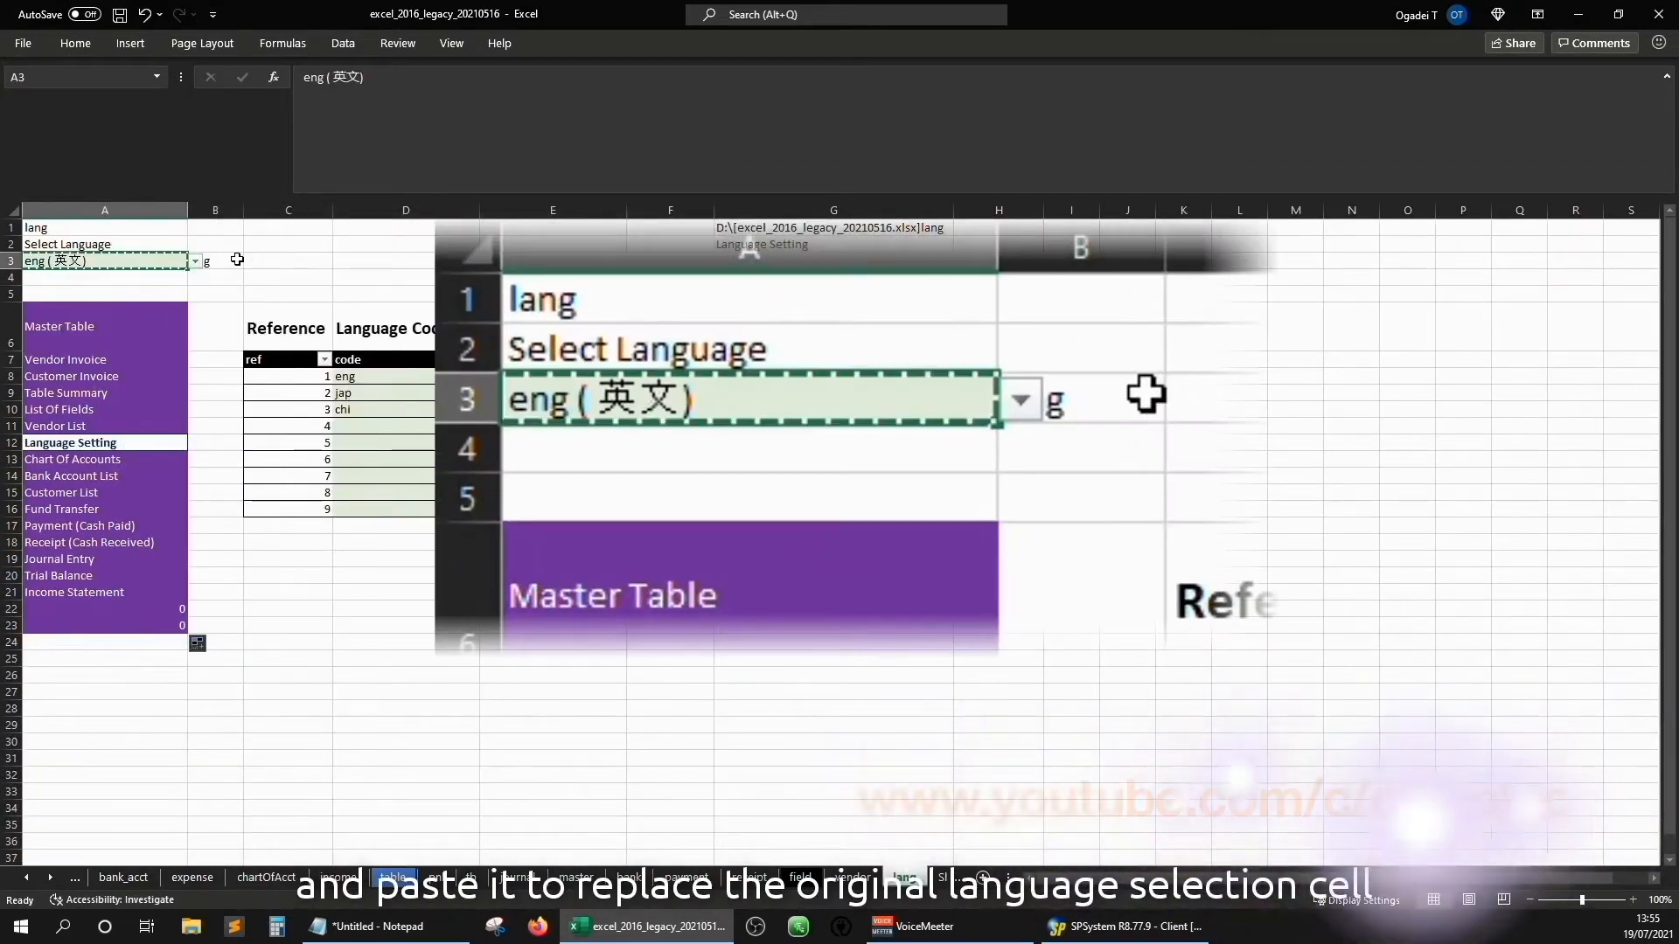
left_click(205, 531)
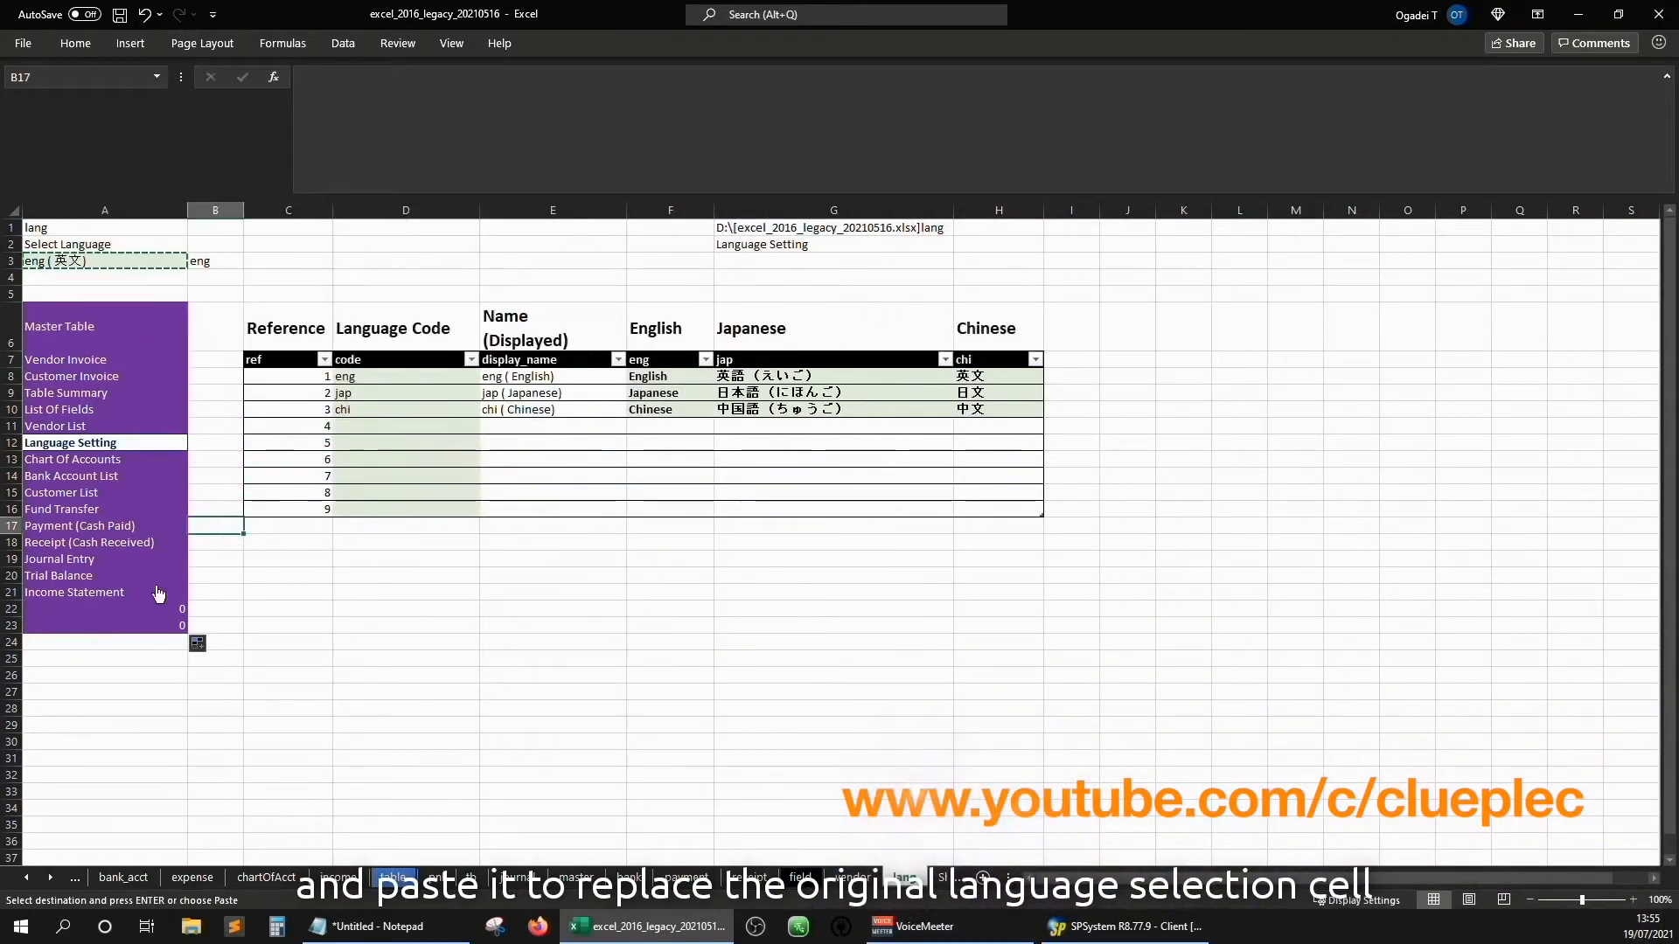
left_click(61, 577)
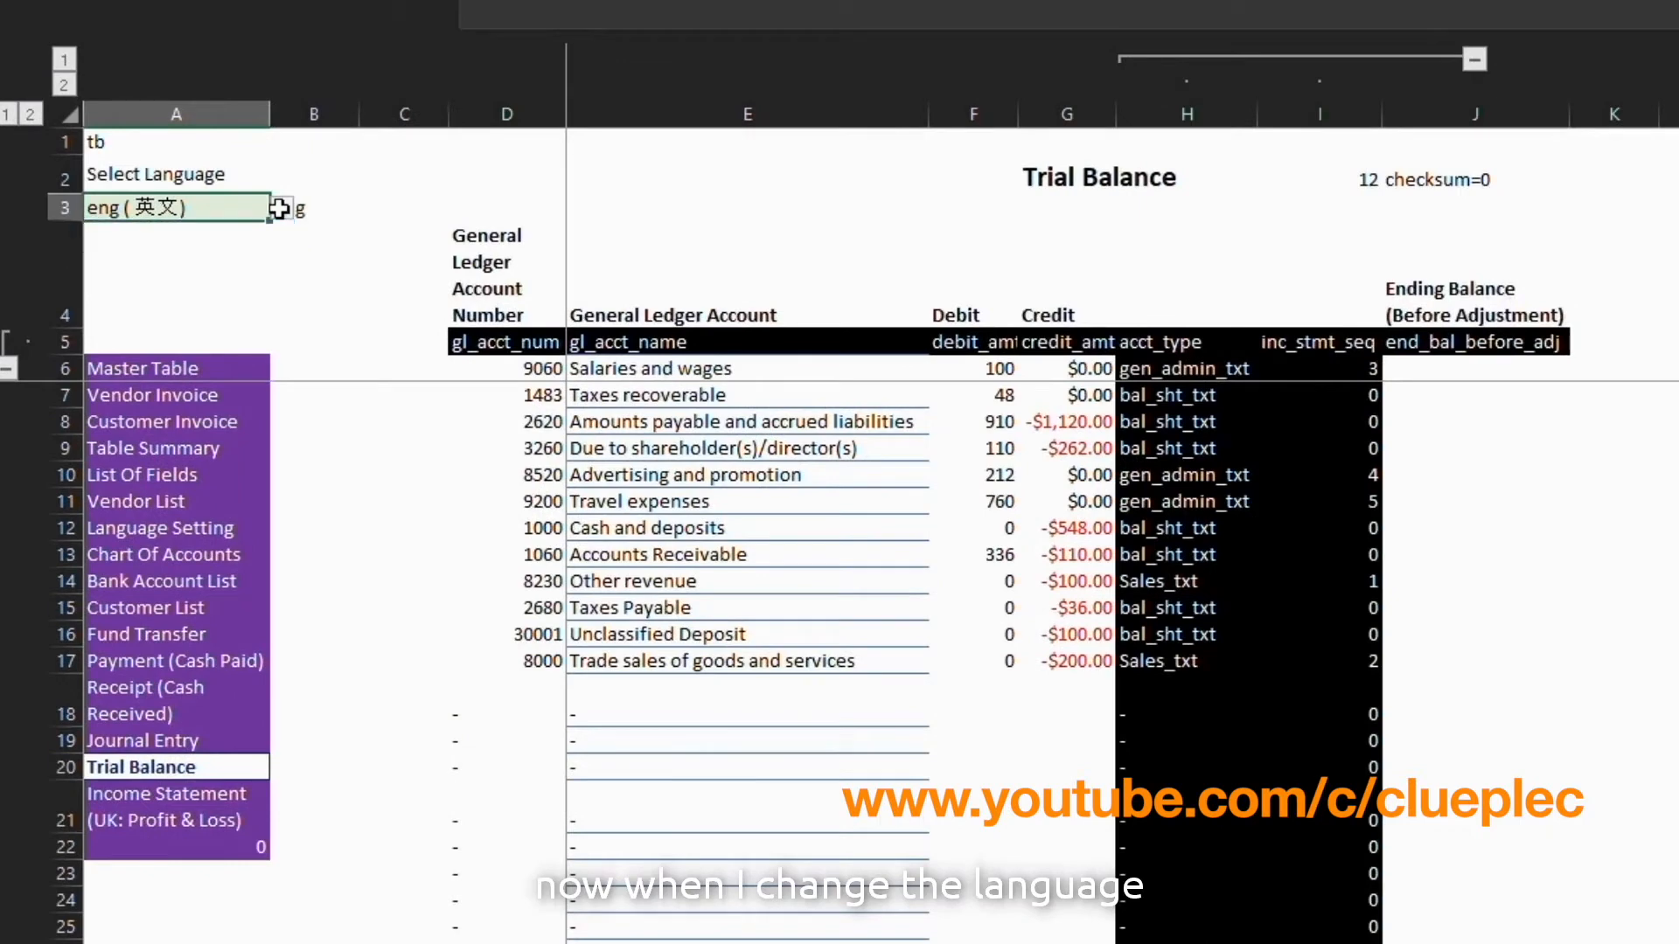
- Switch the Trial Balance language to Japanese, widening column J for its title, and to Chinese before setting it back to English
key("Return")
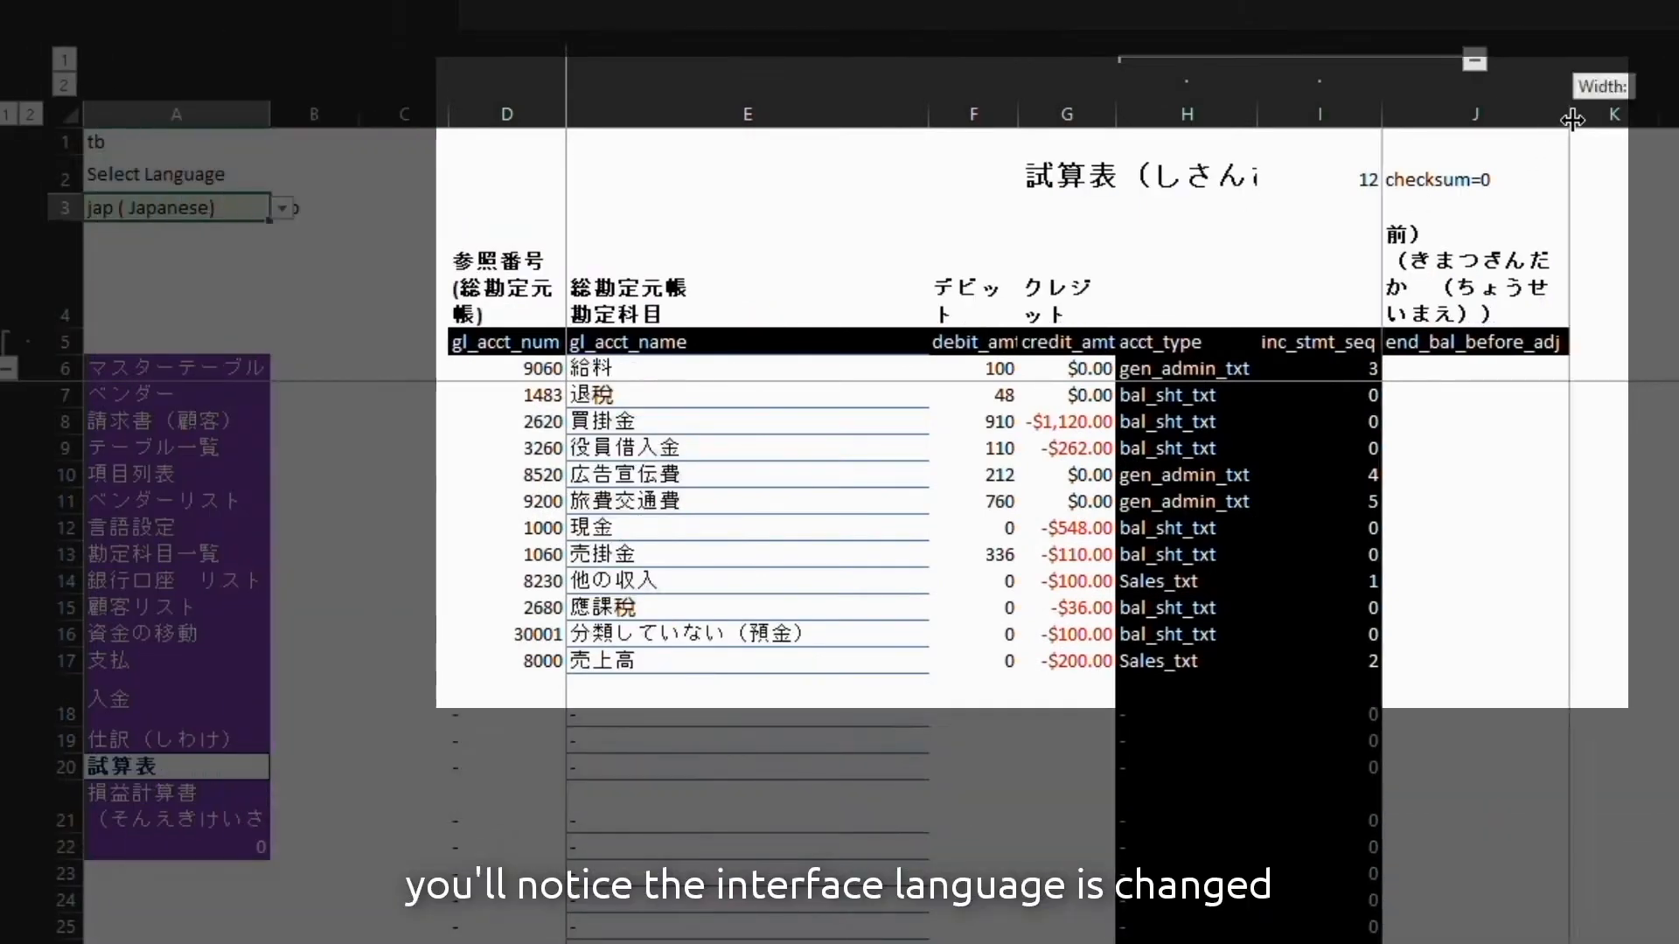
left_click(283, 210)
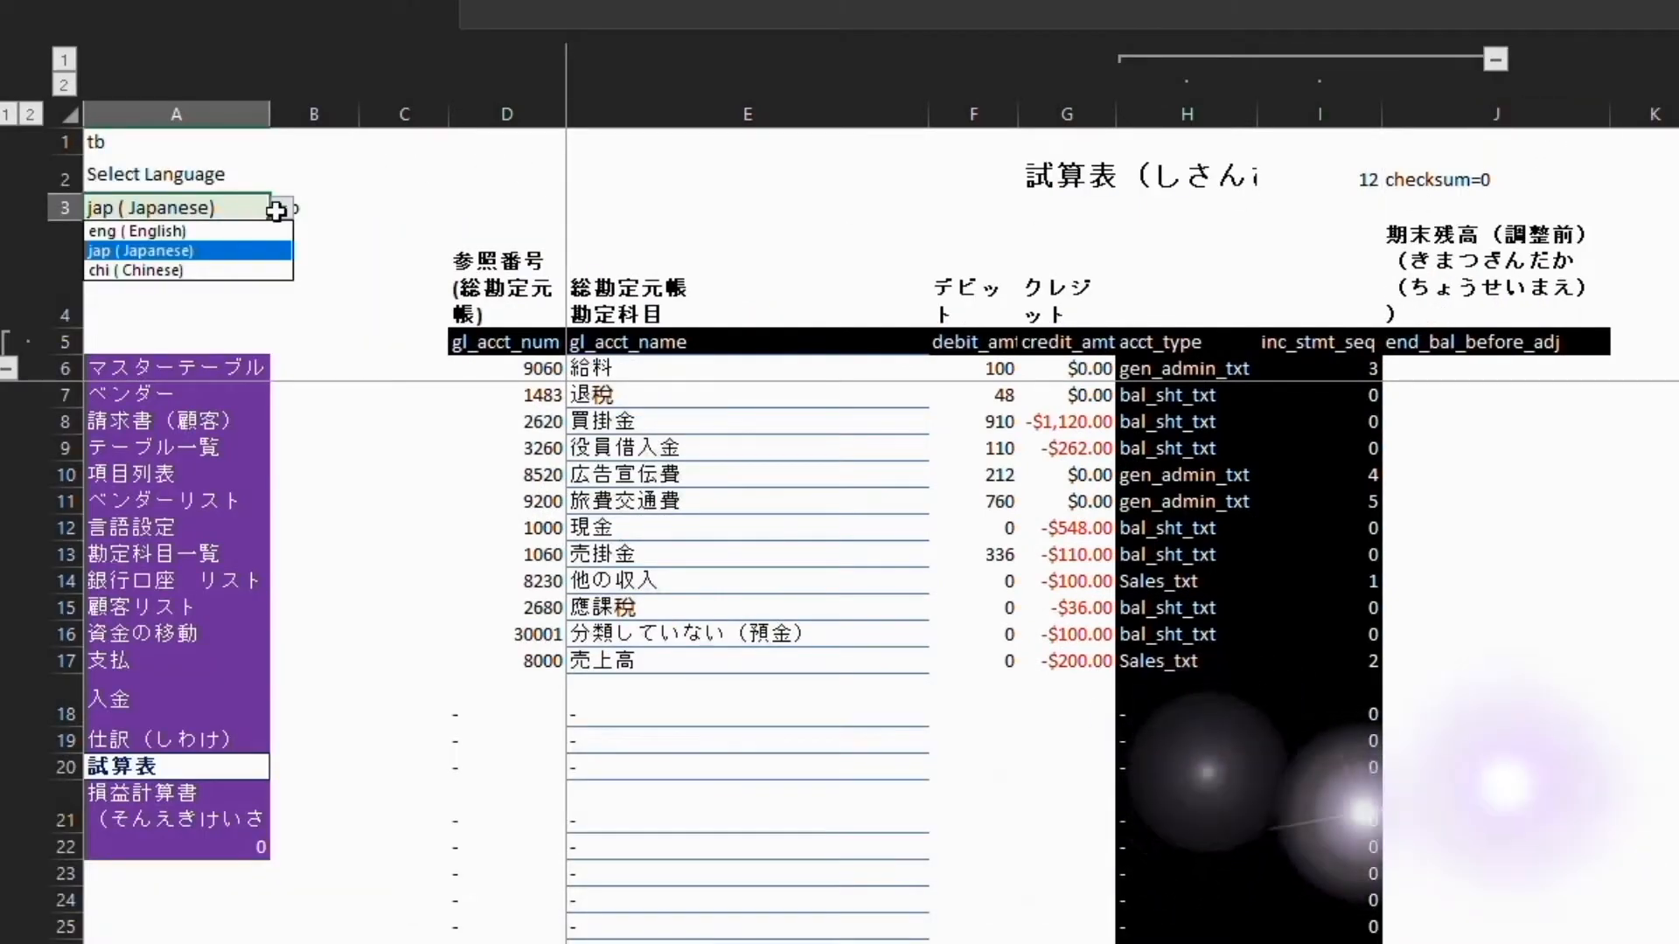
key("Down")
key("Return")
left_click(281, 210)
key("Up")
key("Up")
key("Return")
left_click(1177, 326)
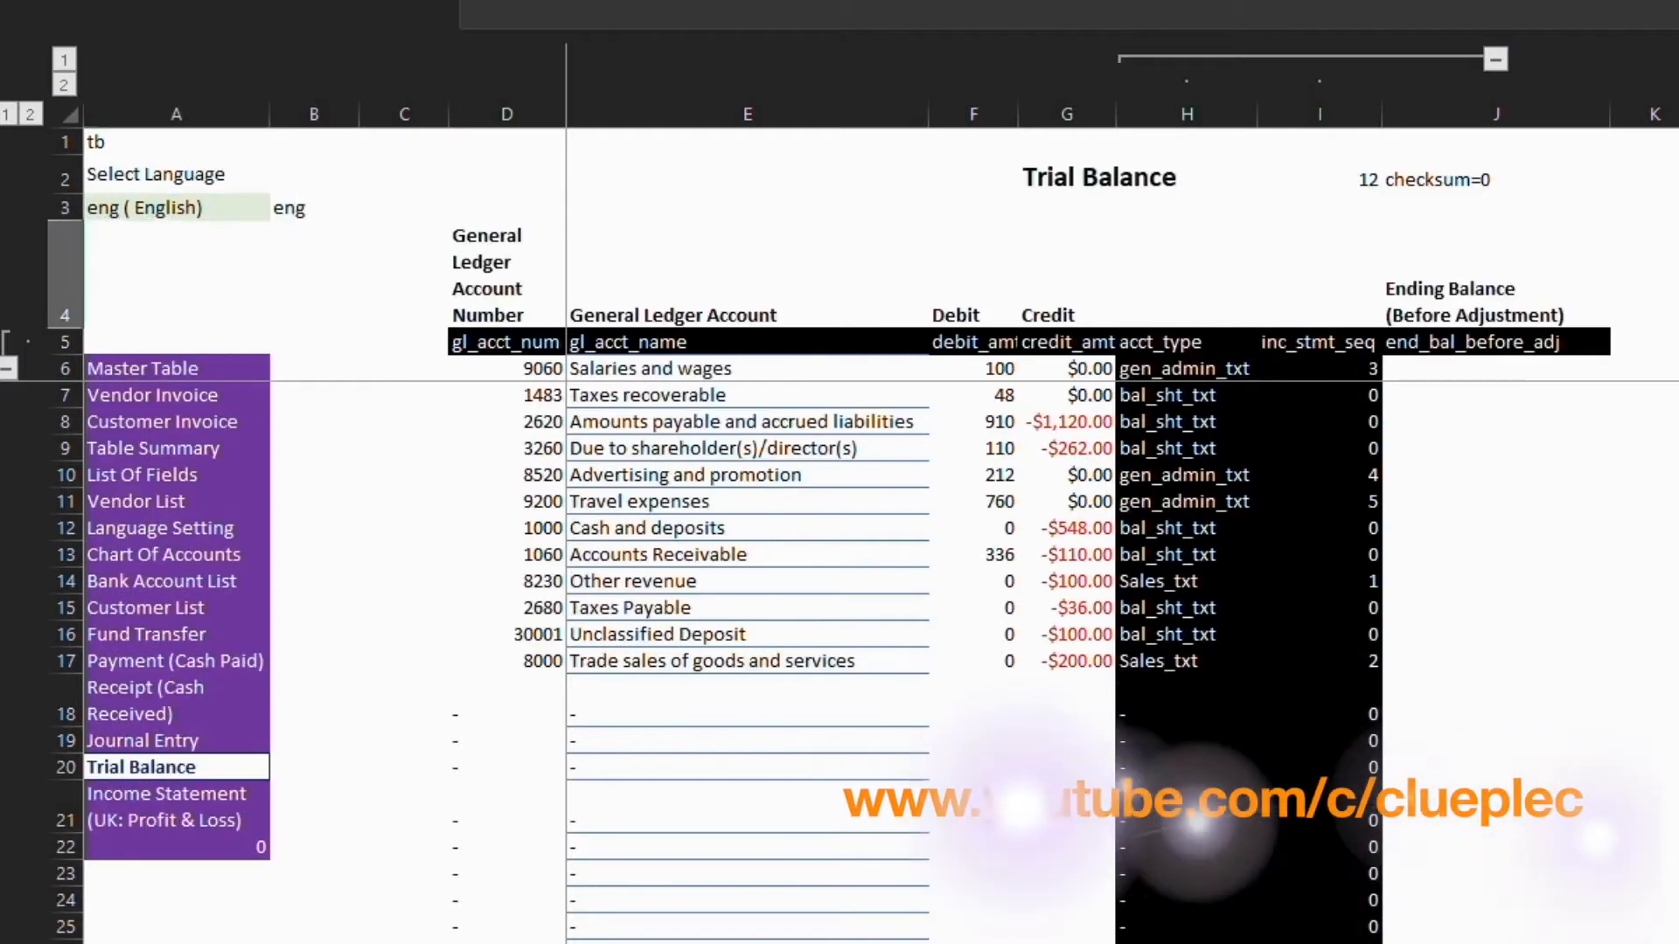
- Enter =SUM($F6:$G6) in J6 under end_bal_before_adj and fill the formula down the column
key("Left")
key("Left")
key("Down")
key("Down")
key("Down")
key("Down")
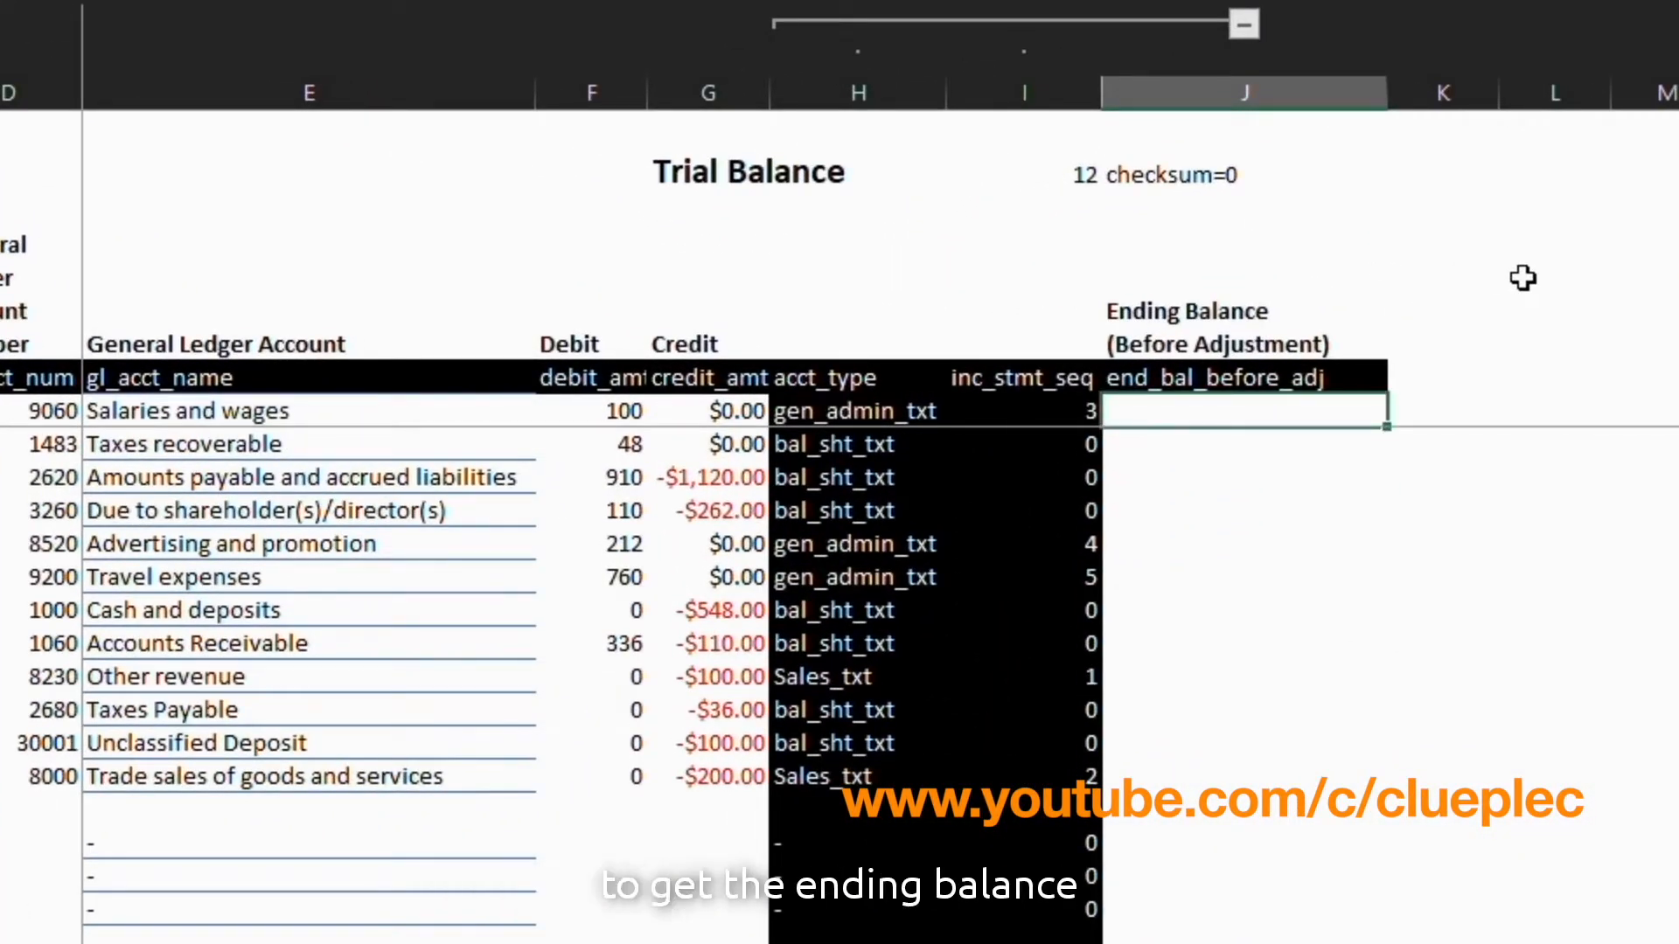
type("=")
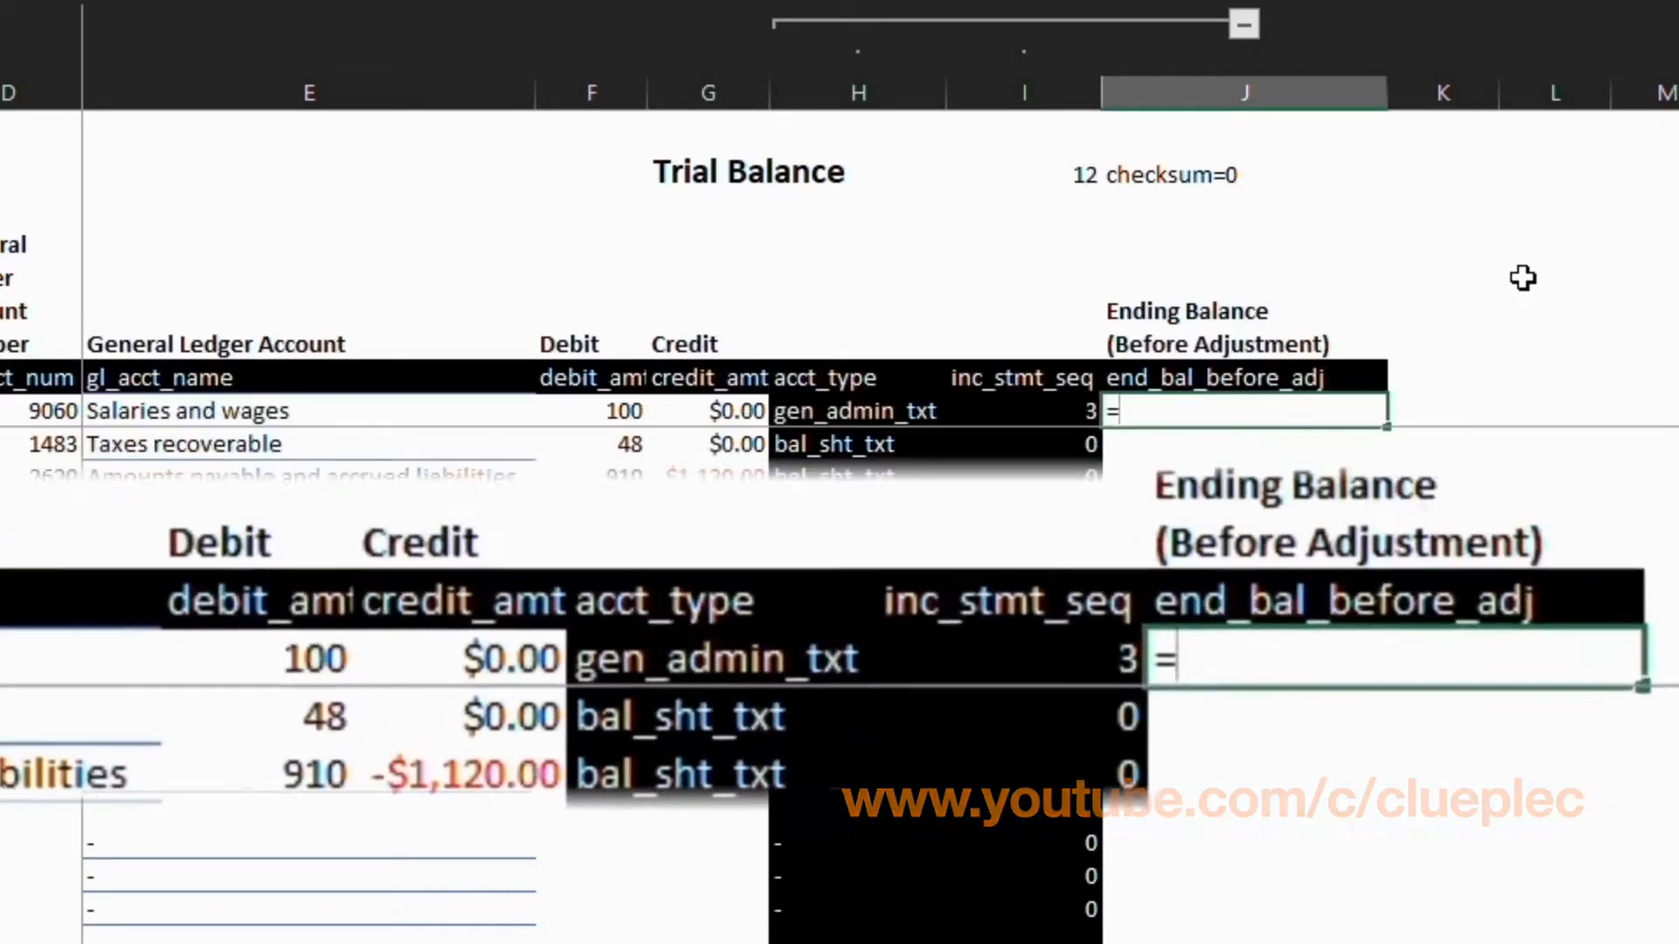
type("sum(")
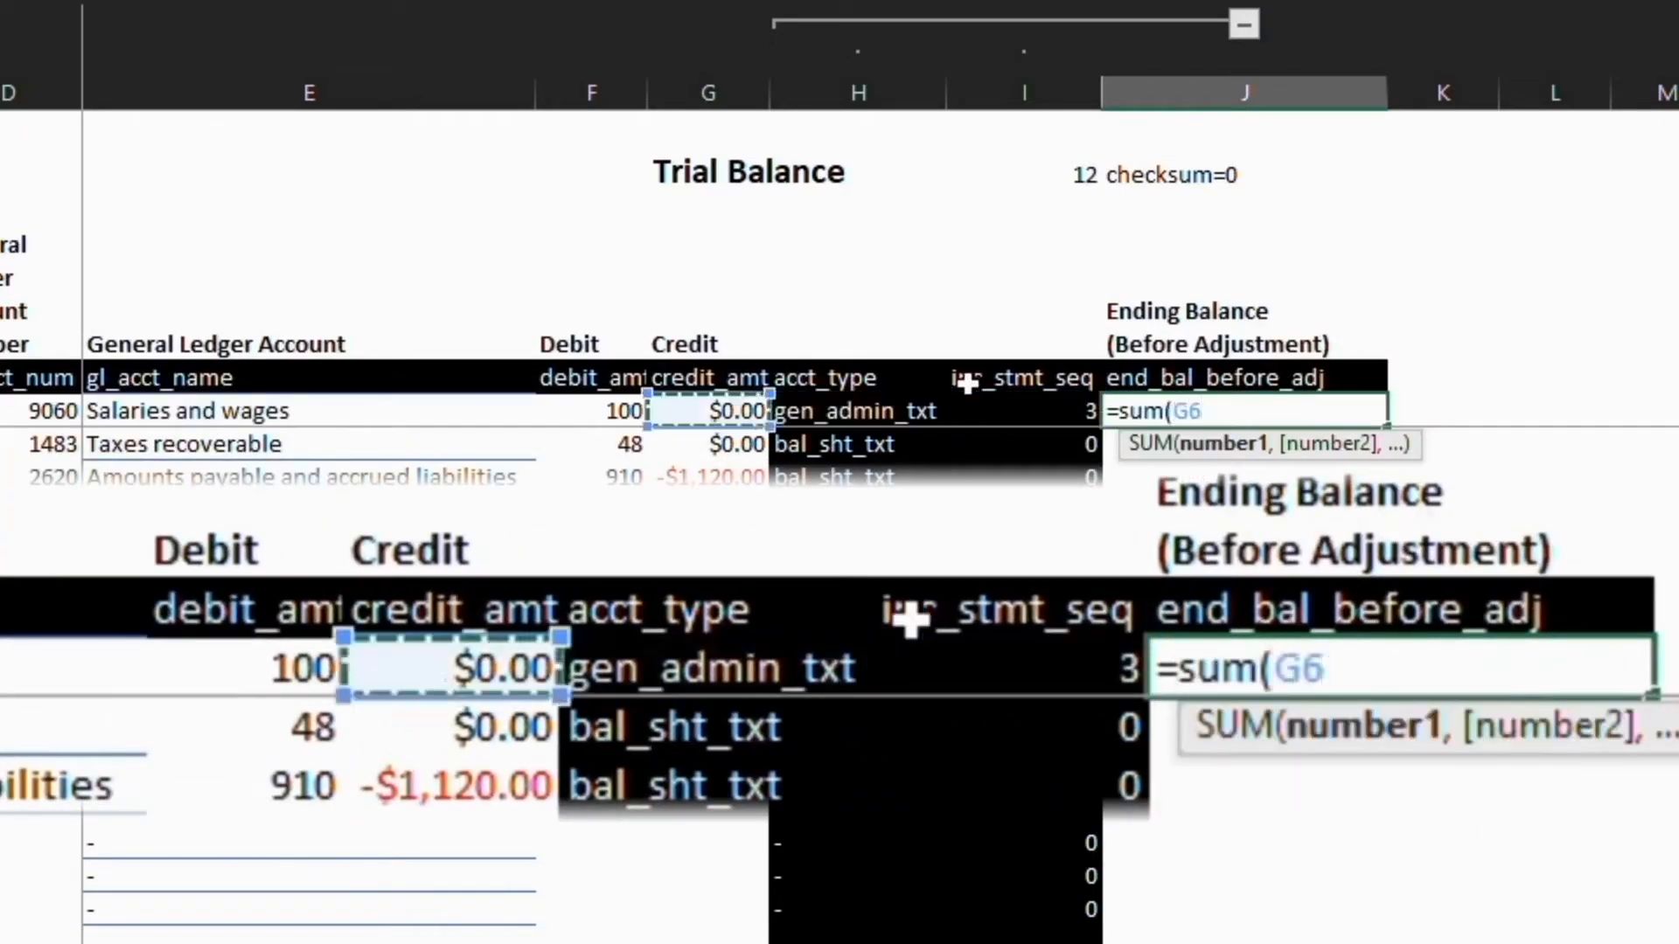
key("shift+Left")
key("F4")
key("F4")
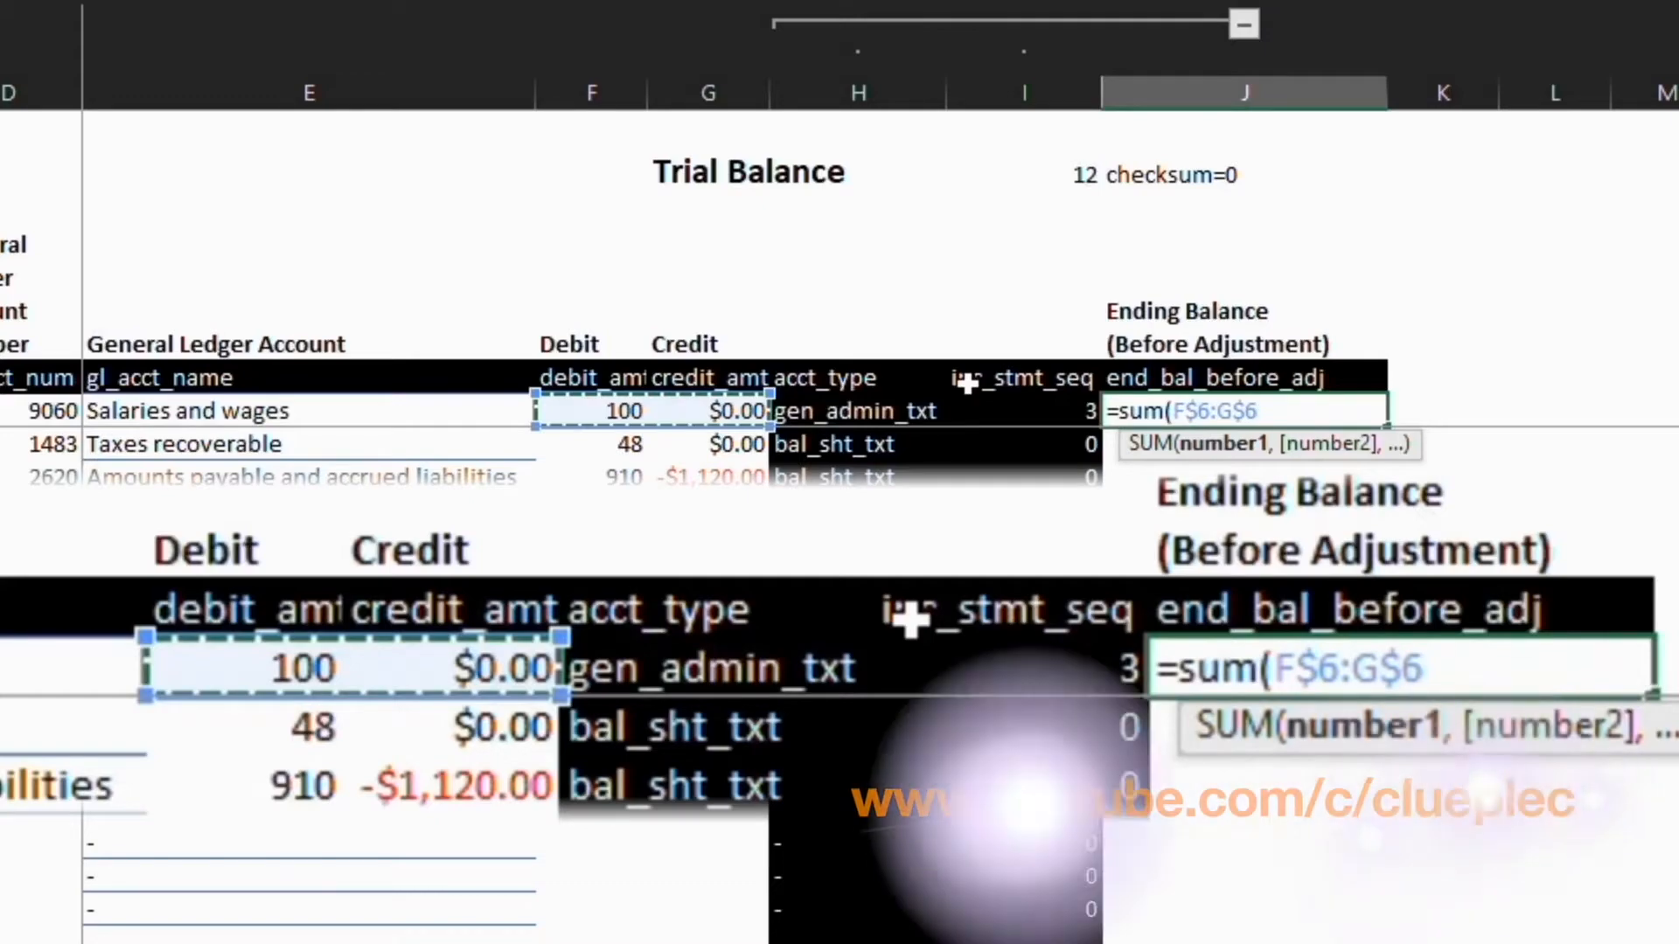
key("F4")
type(")")
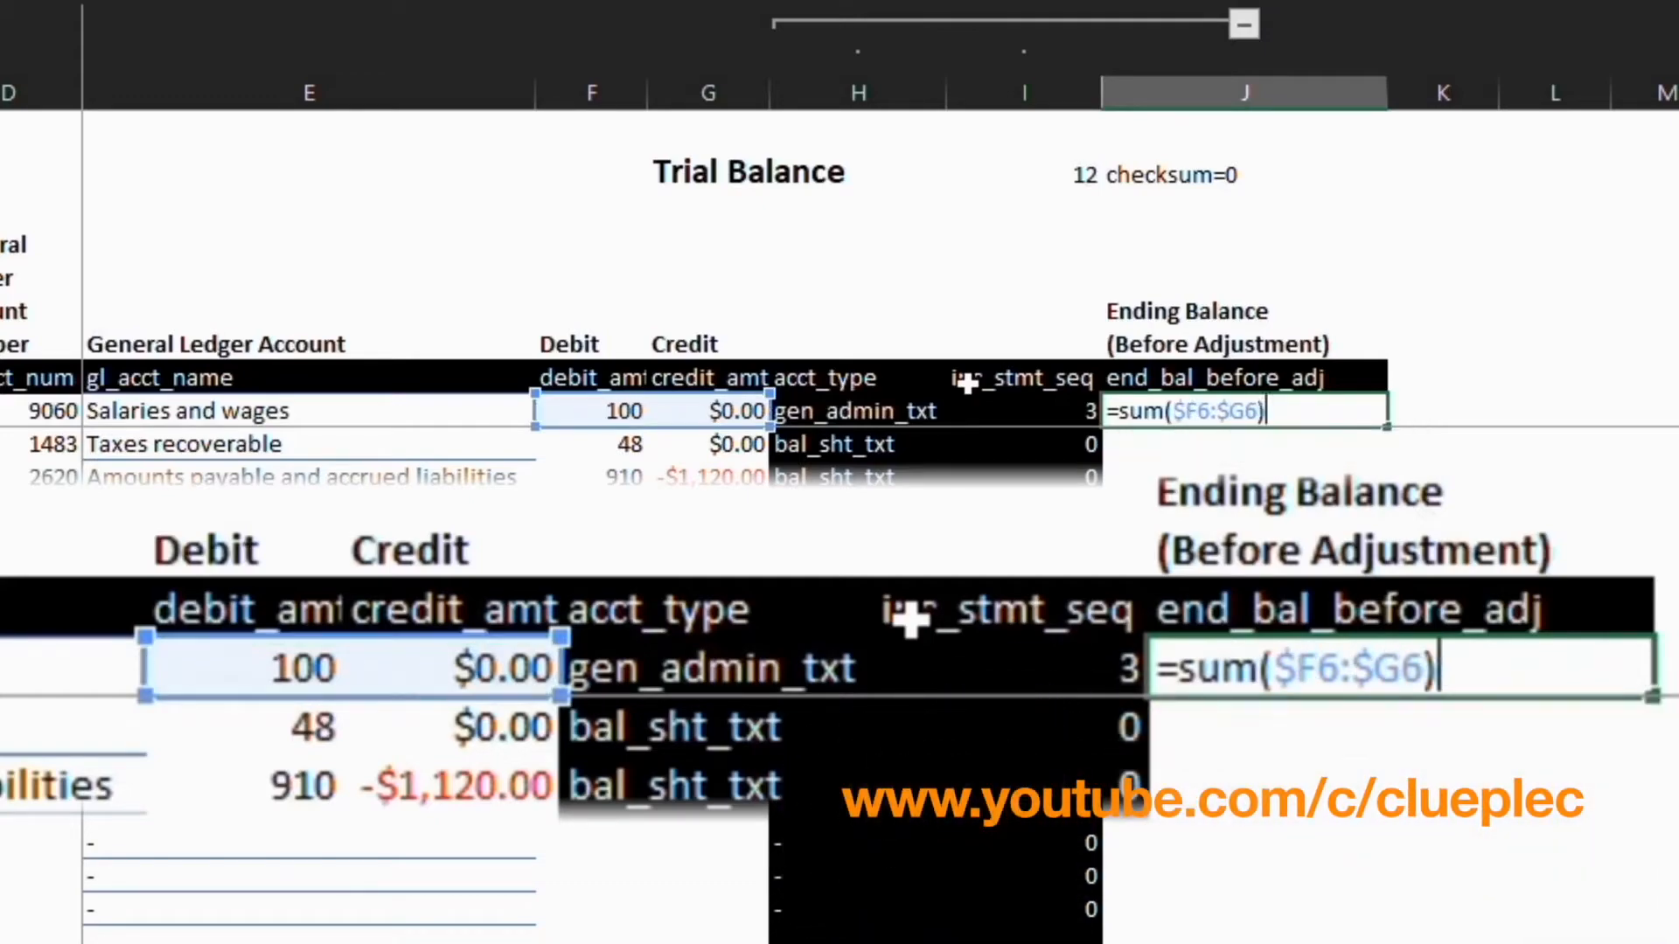
key("ctrl+Return")
scroll(1057, 694, "down", 20)
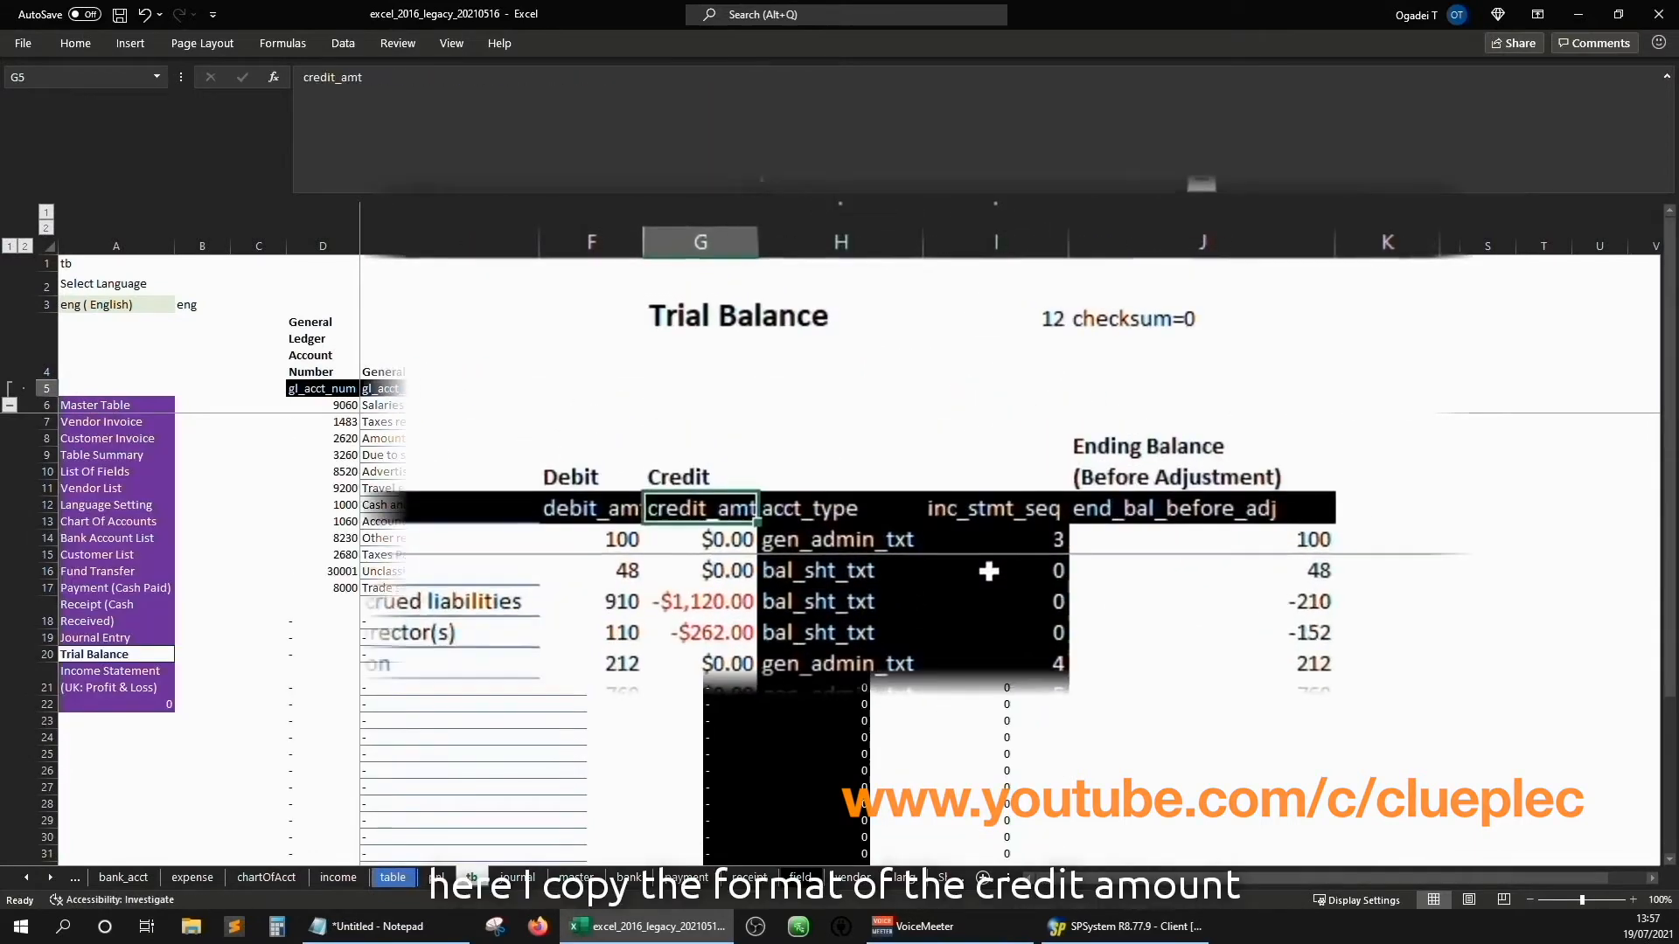
- Paste only the formatting of the credit amount cell G6 onto the ending balance column from J6 downward
key("Down")
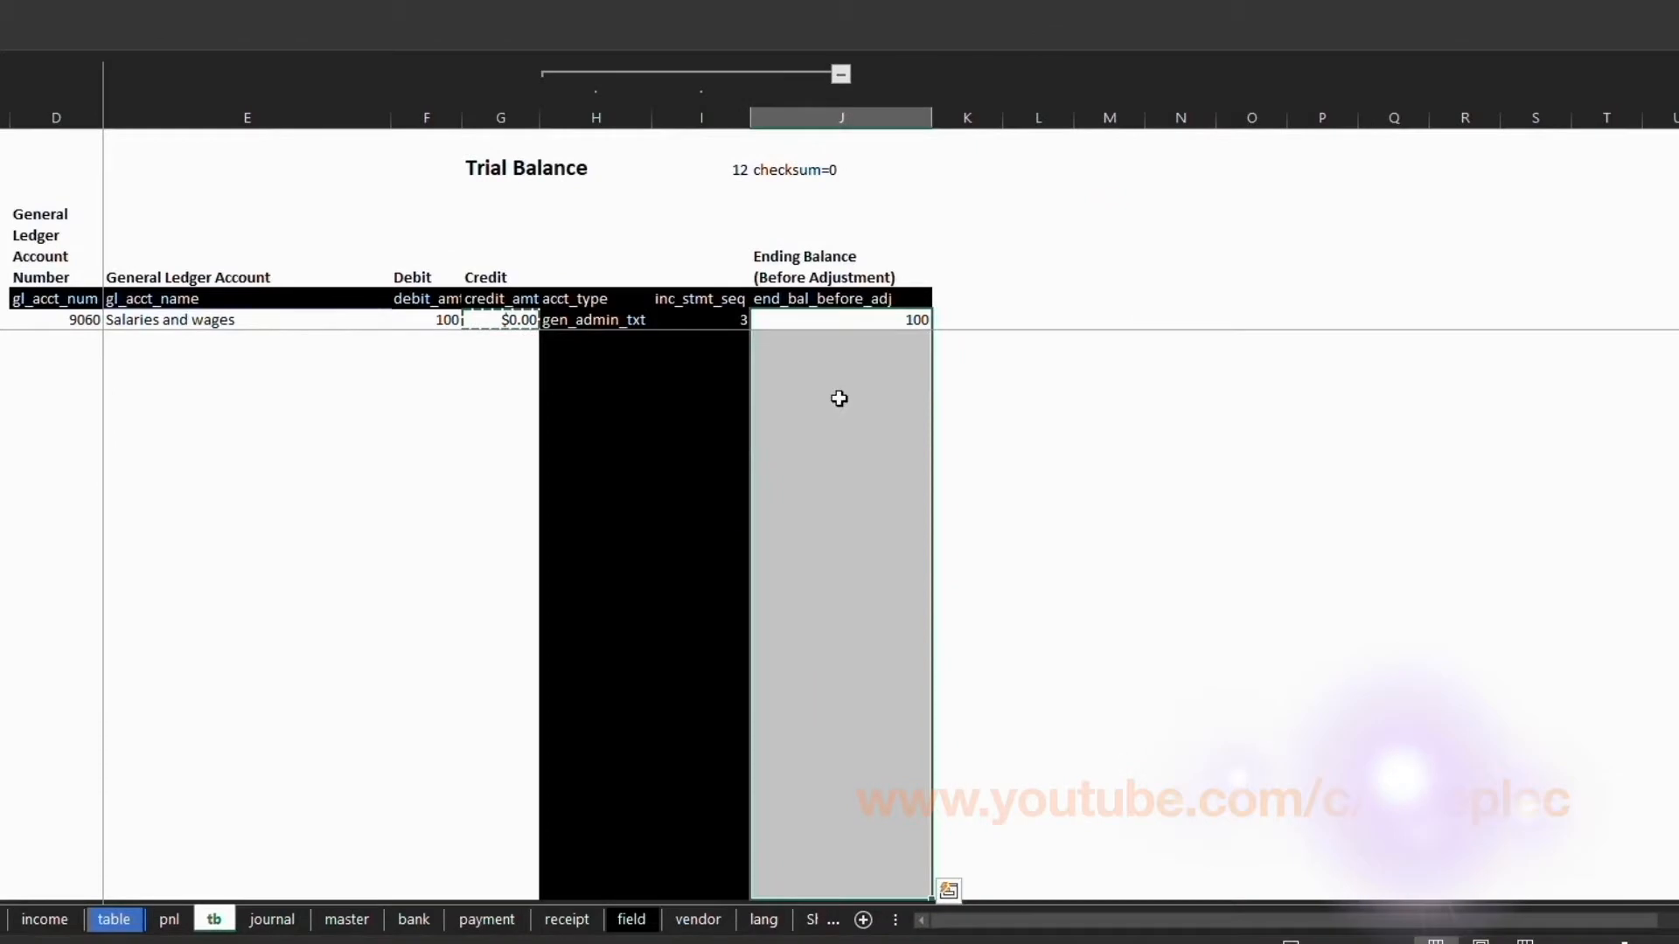
right_click(853, 332)
left_click(930, 480)
left_click(535, 287)
left_click(698, 500)
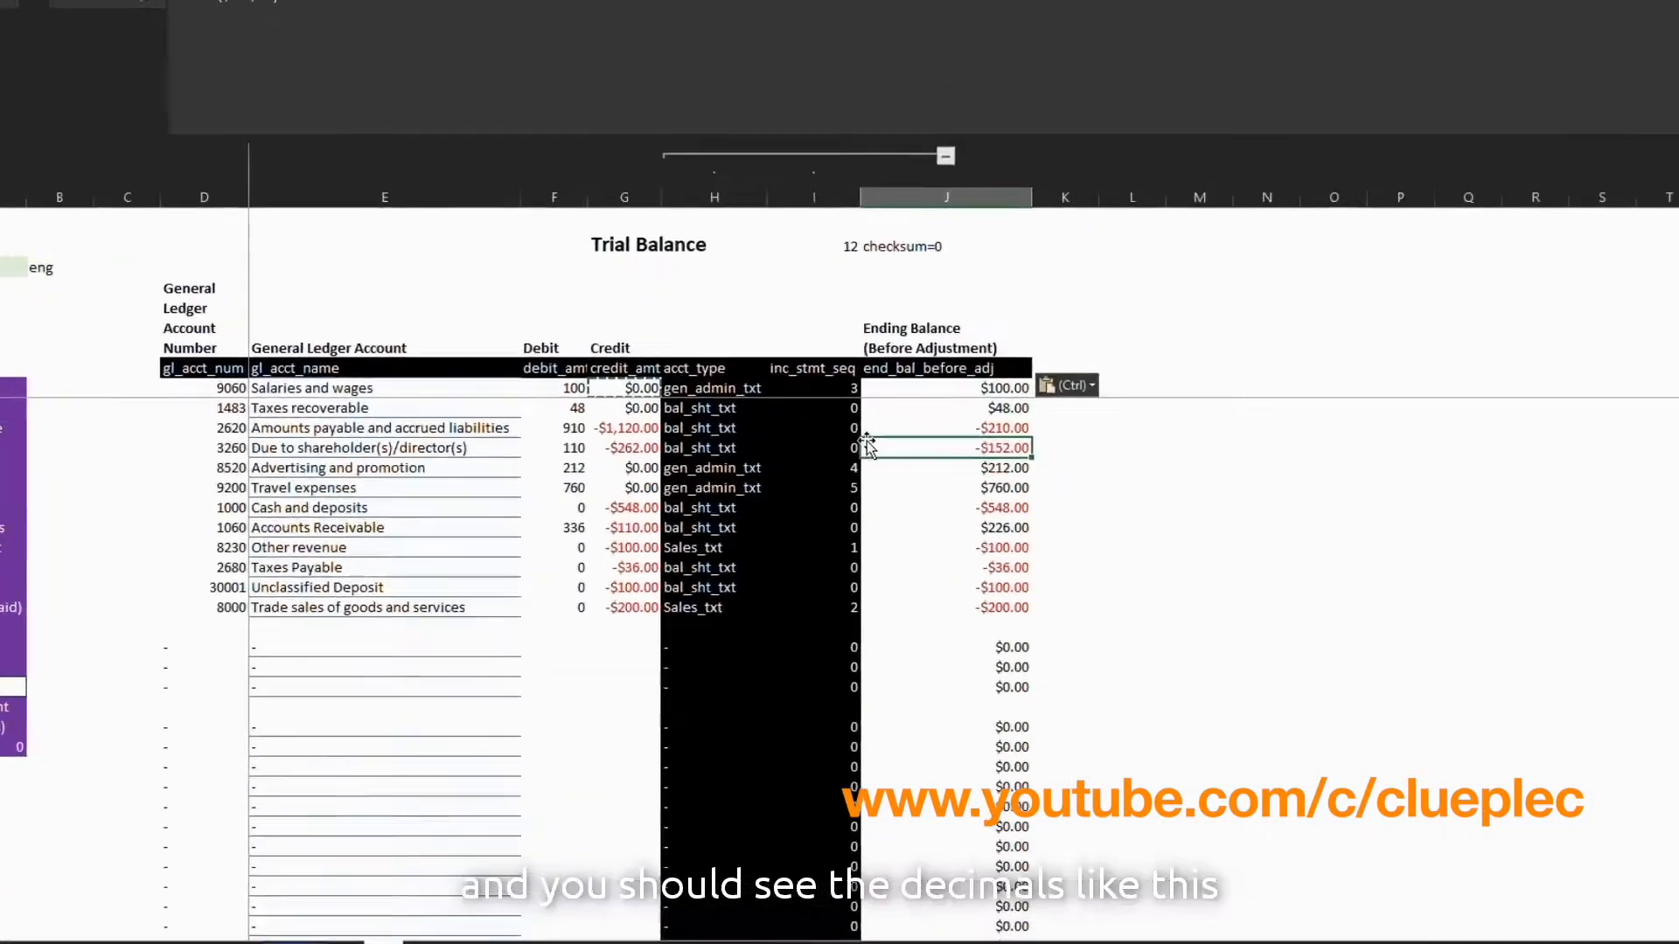
key("Up")
key("Up")
key("Up")
key("Escape")
- Select the trial balance data from D6 through column J and open its cell formatting settings
key("Down")
key("Down")
key("Up")
key("Up")
key("Up")
key("Up")
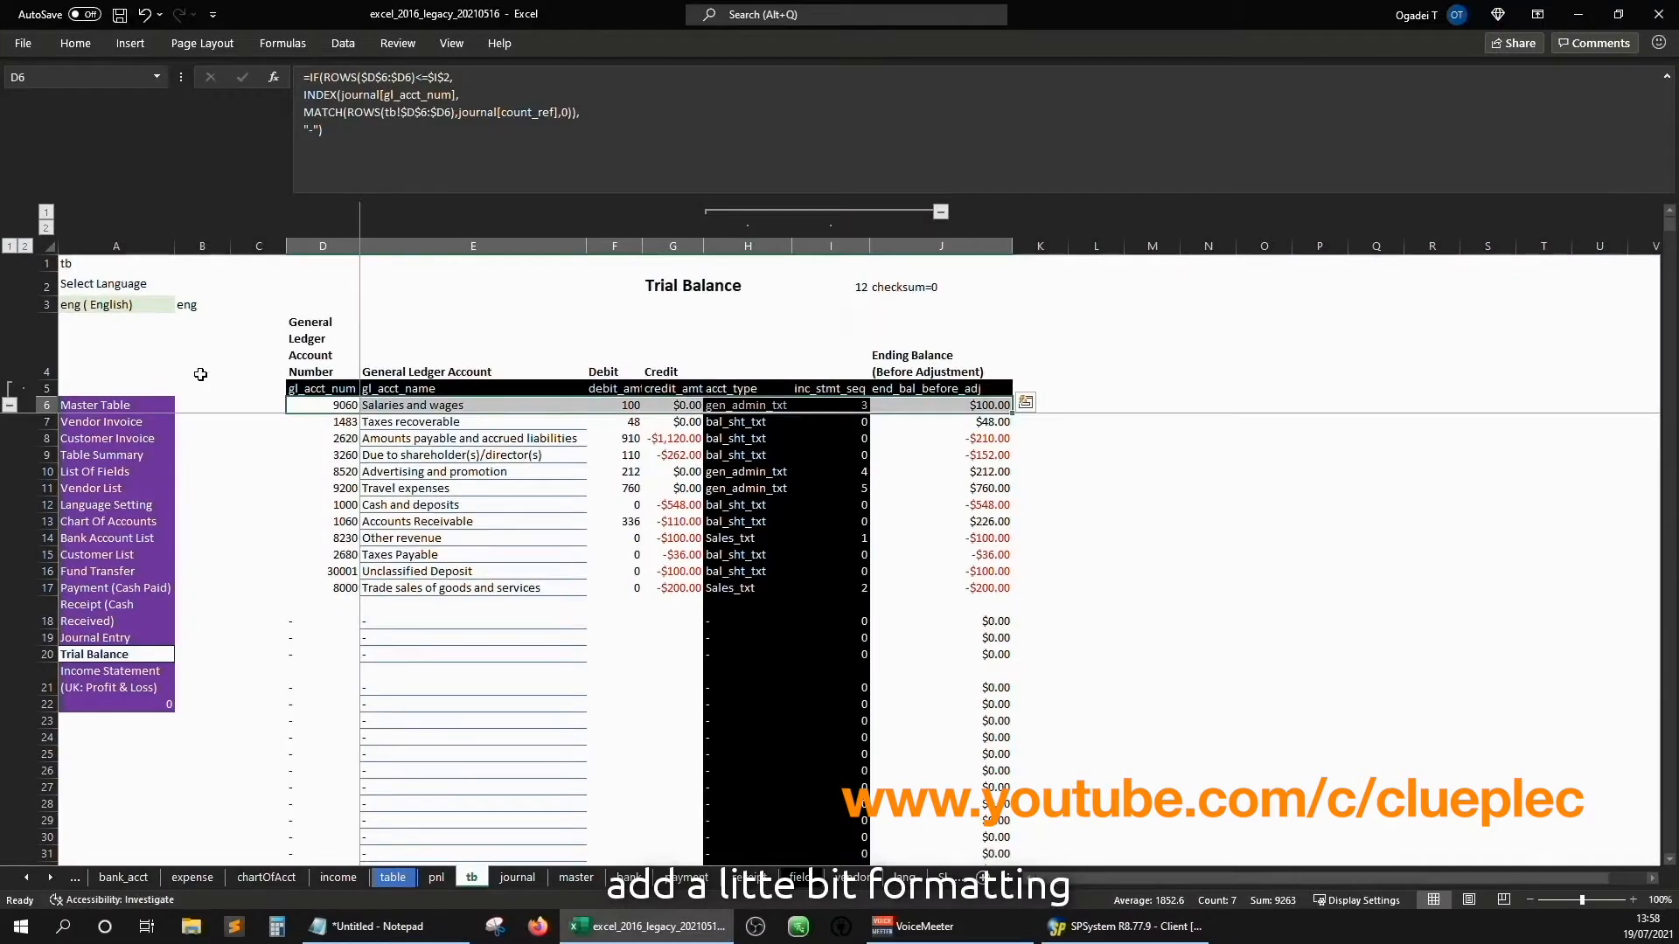
key("ctrl+1")
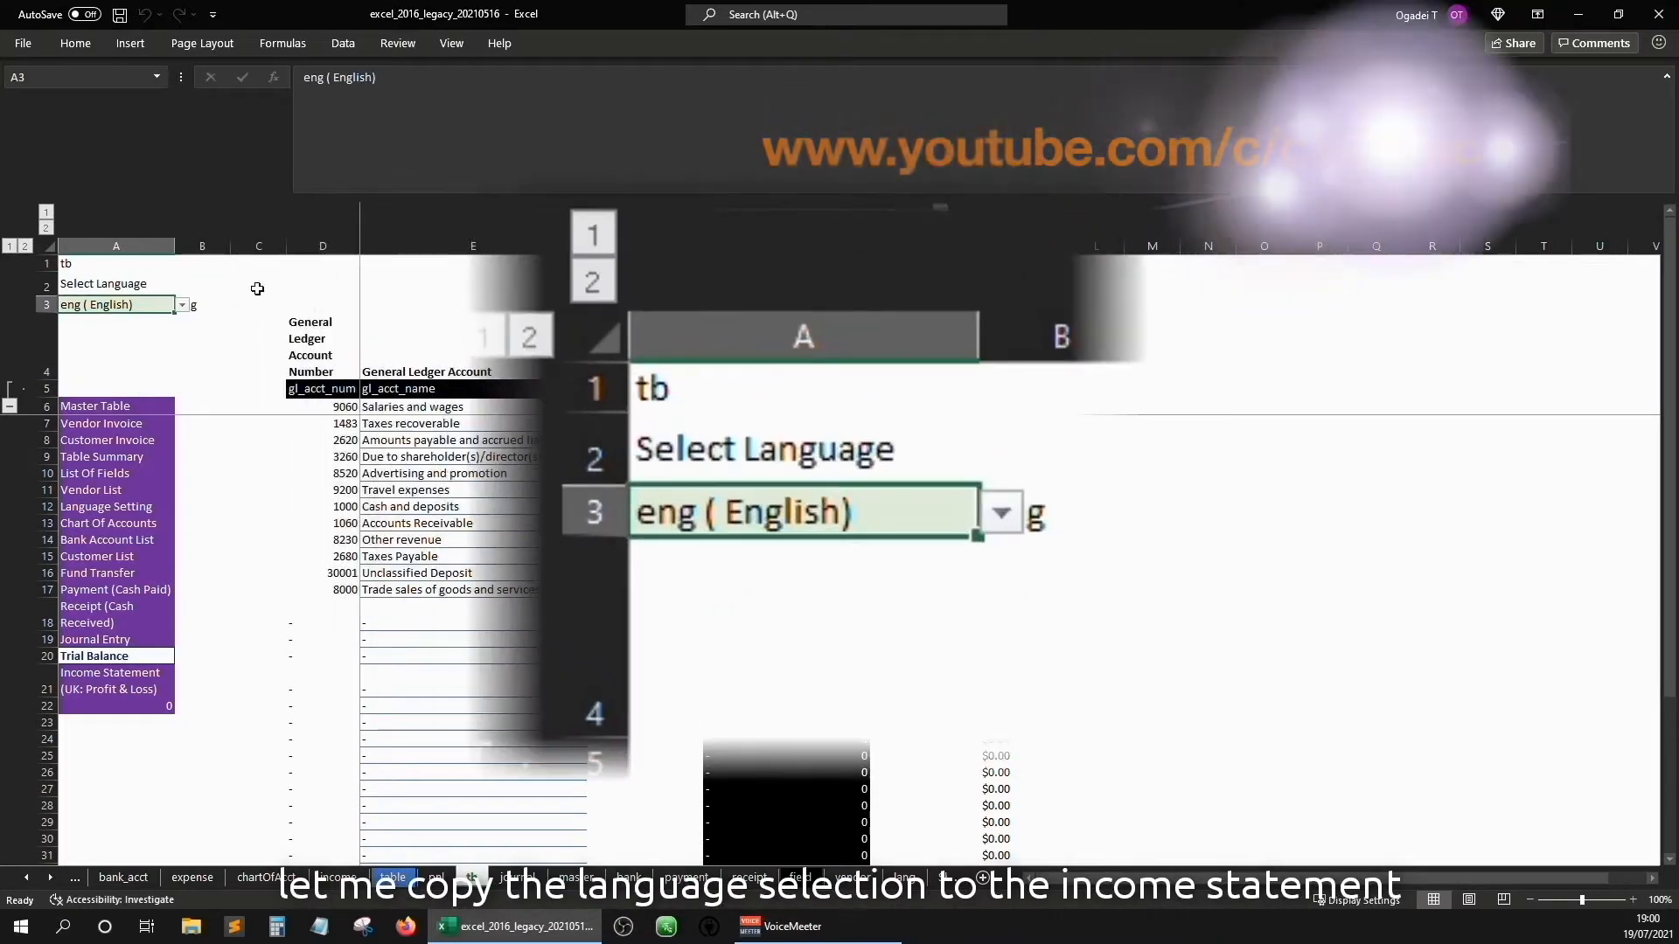
- Copy the Trial Balance language selection cell A3 to A3 of the pnl sheet and test Japanese and Chinese before returning to English
key("ctrl+c")
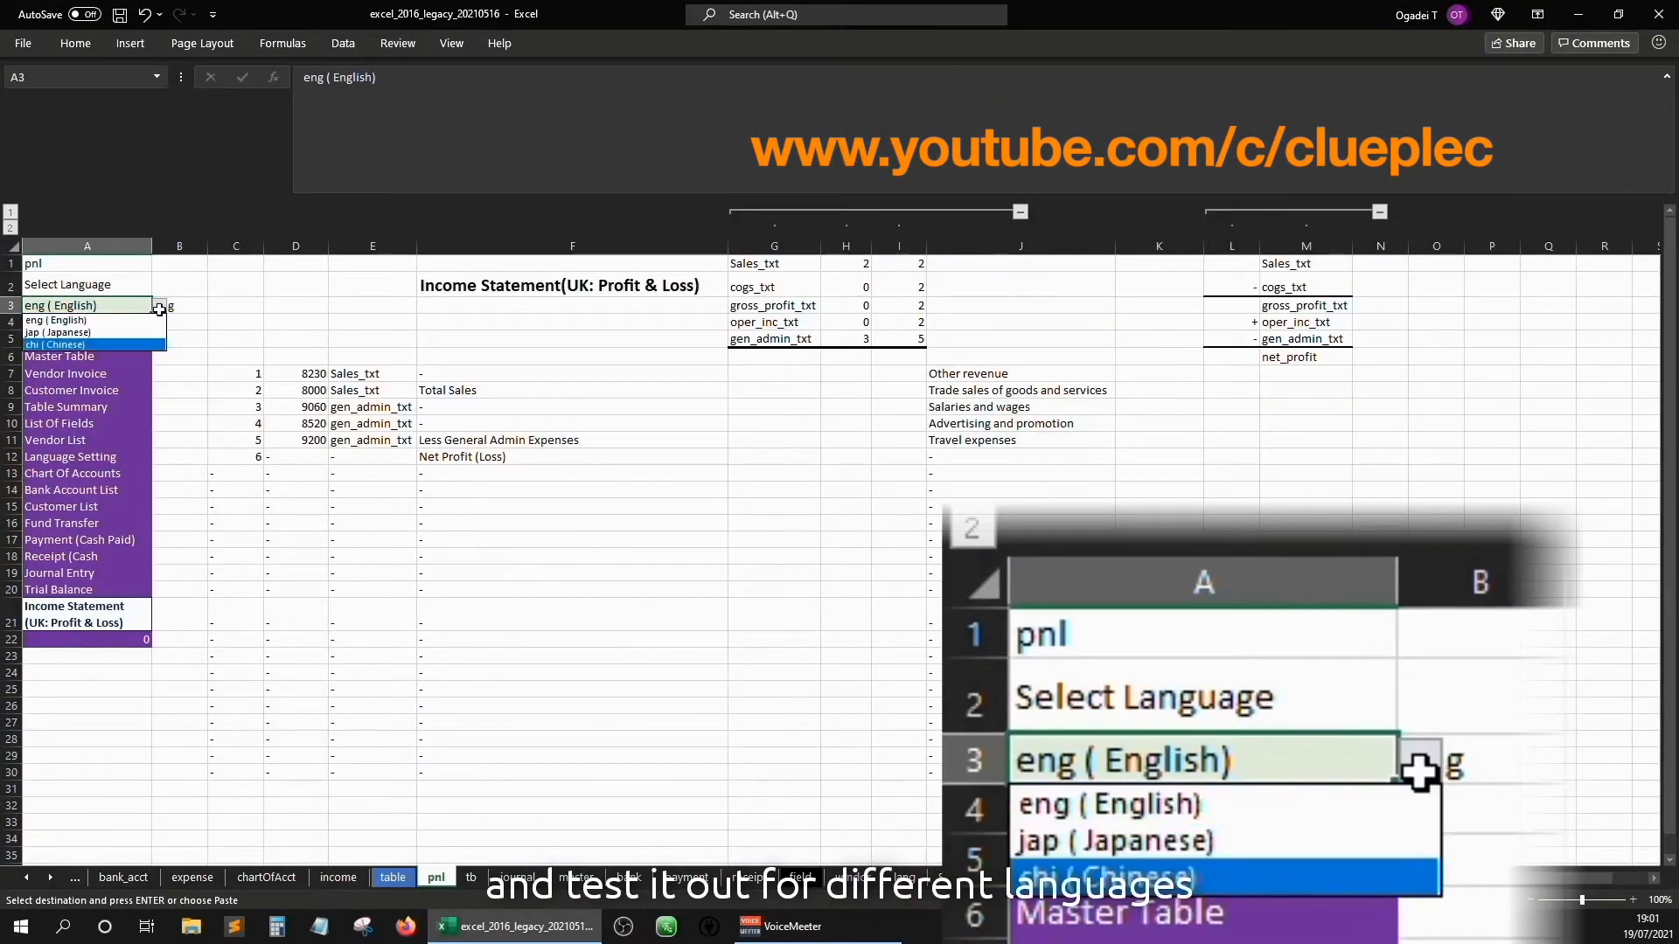
key("Up")
key("Return")
left_click(160, 307)
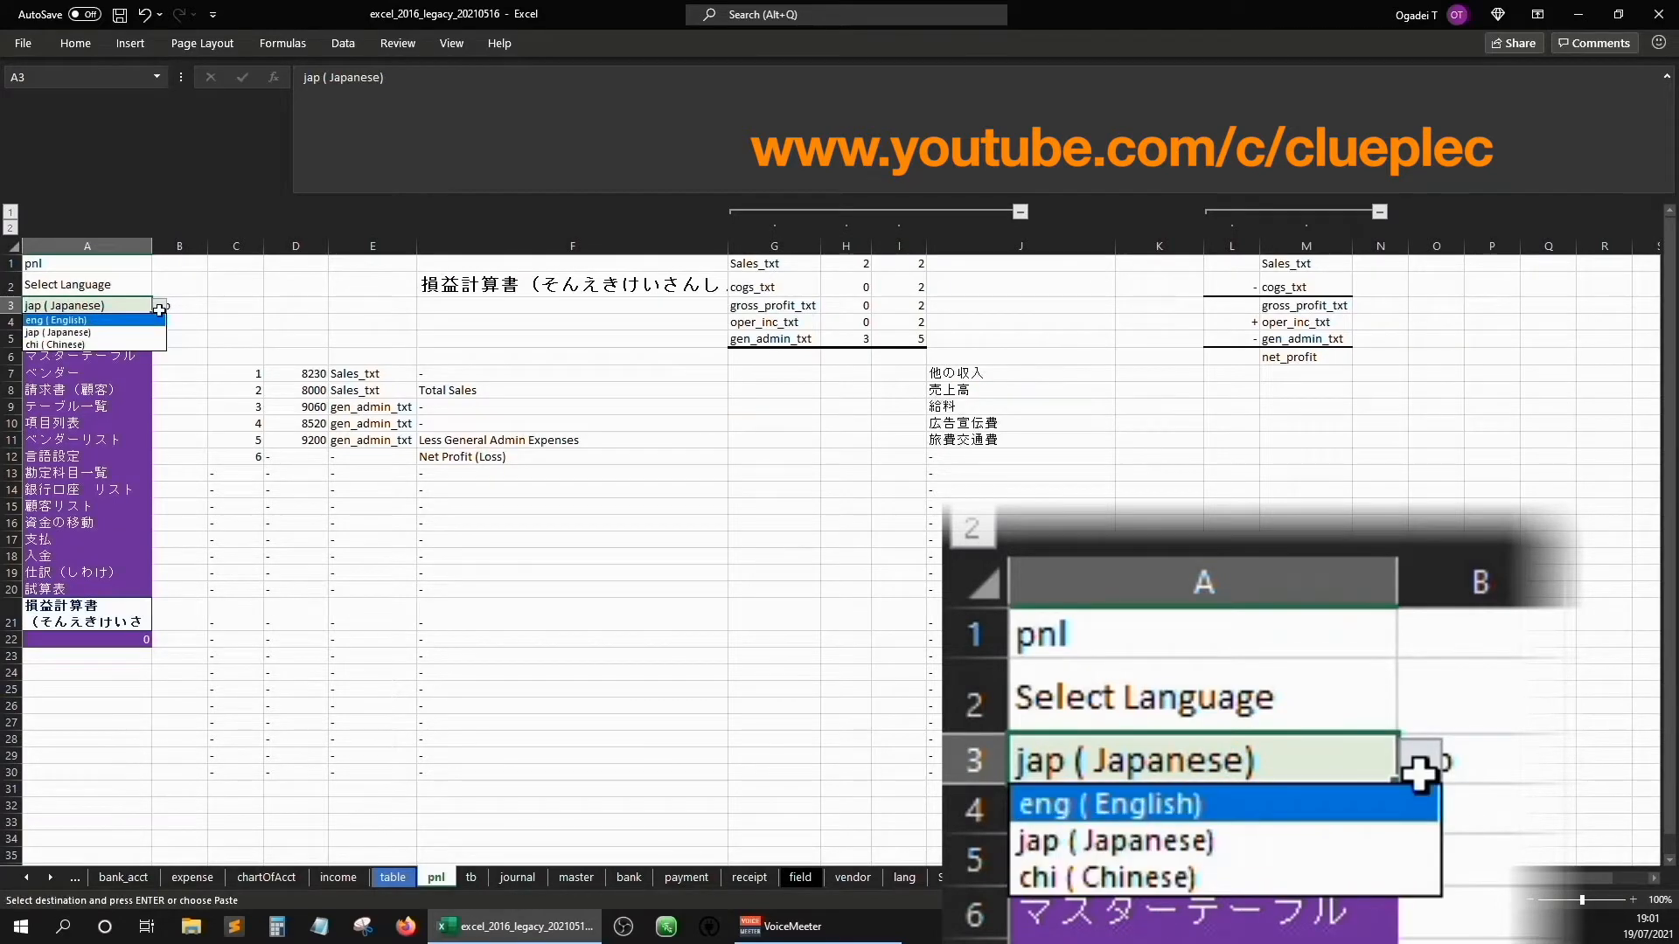
key("Return")
left_click(160, 307)
key("Down")
key("Down")
key("Return")
left_click(160, 307)
key("Up")
key("Up")
key("Return")
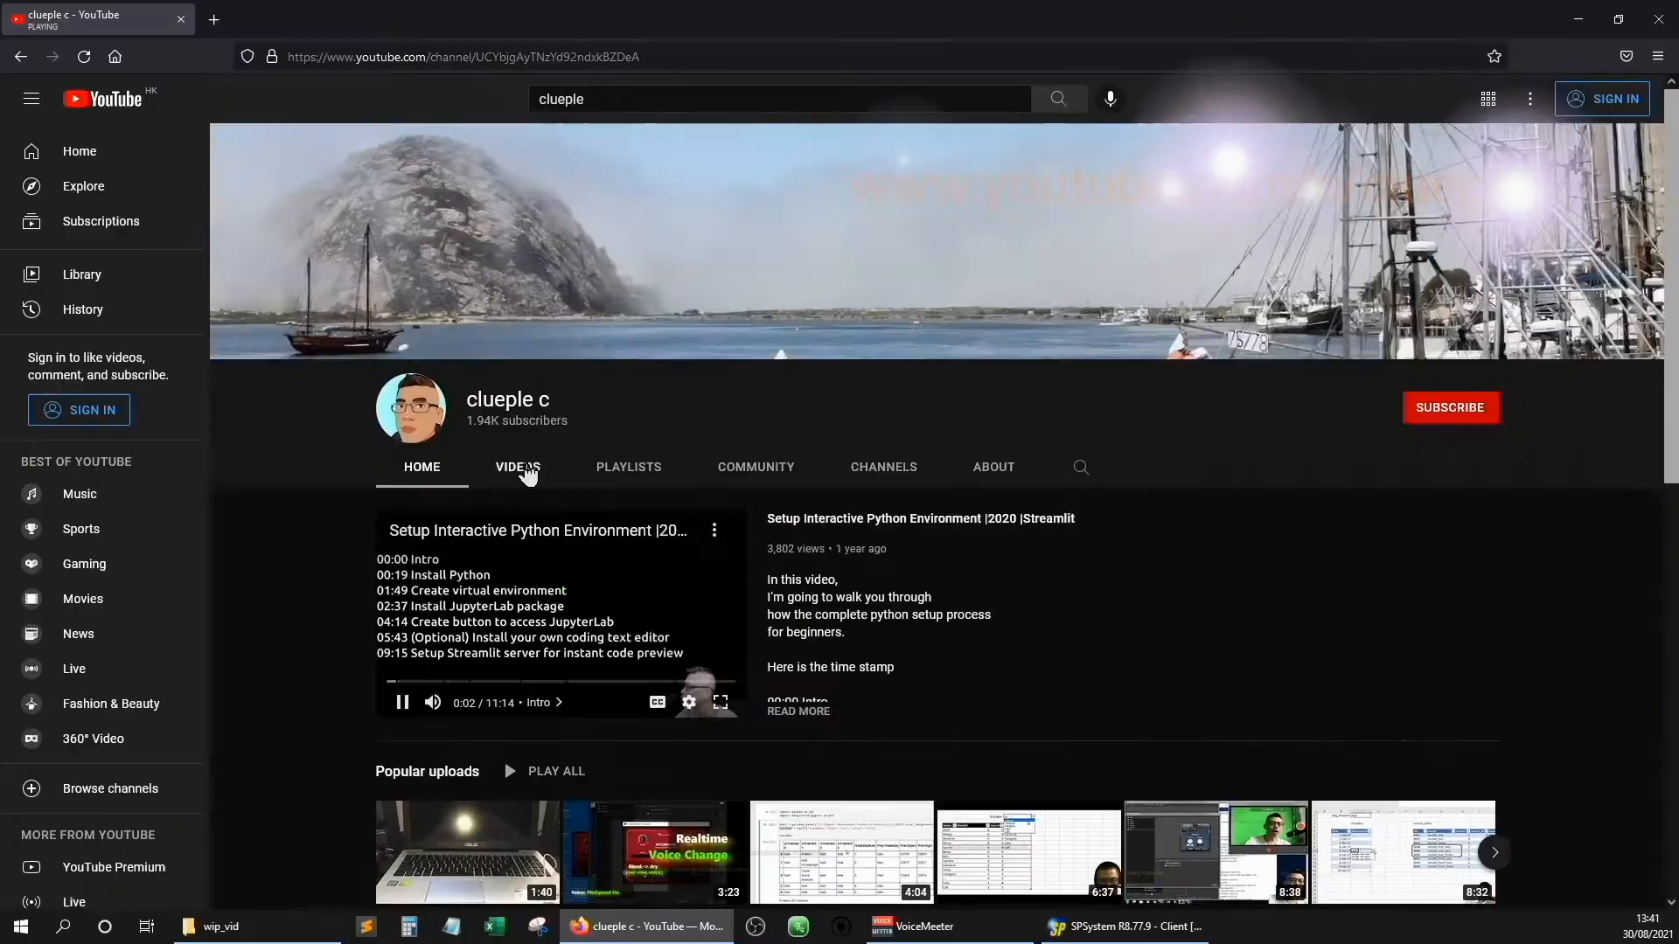
- Switch to the YouTube channel in the browser and open its Auto-Gen The Income Statement video for the account arrangement details
left_click(523, 468)
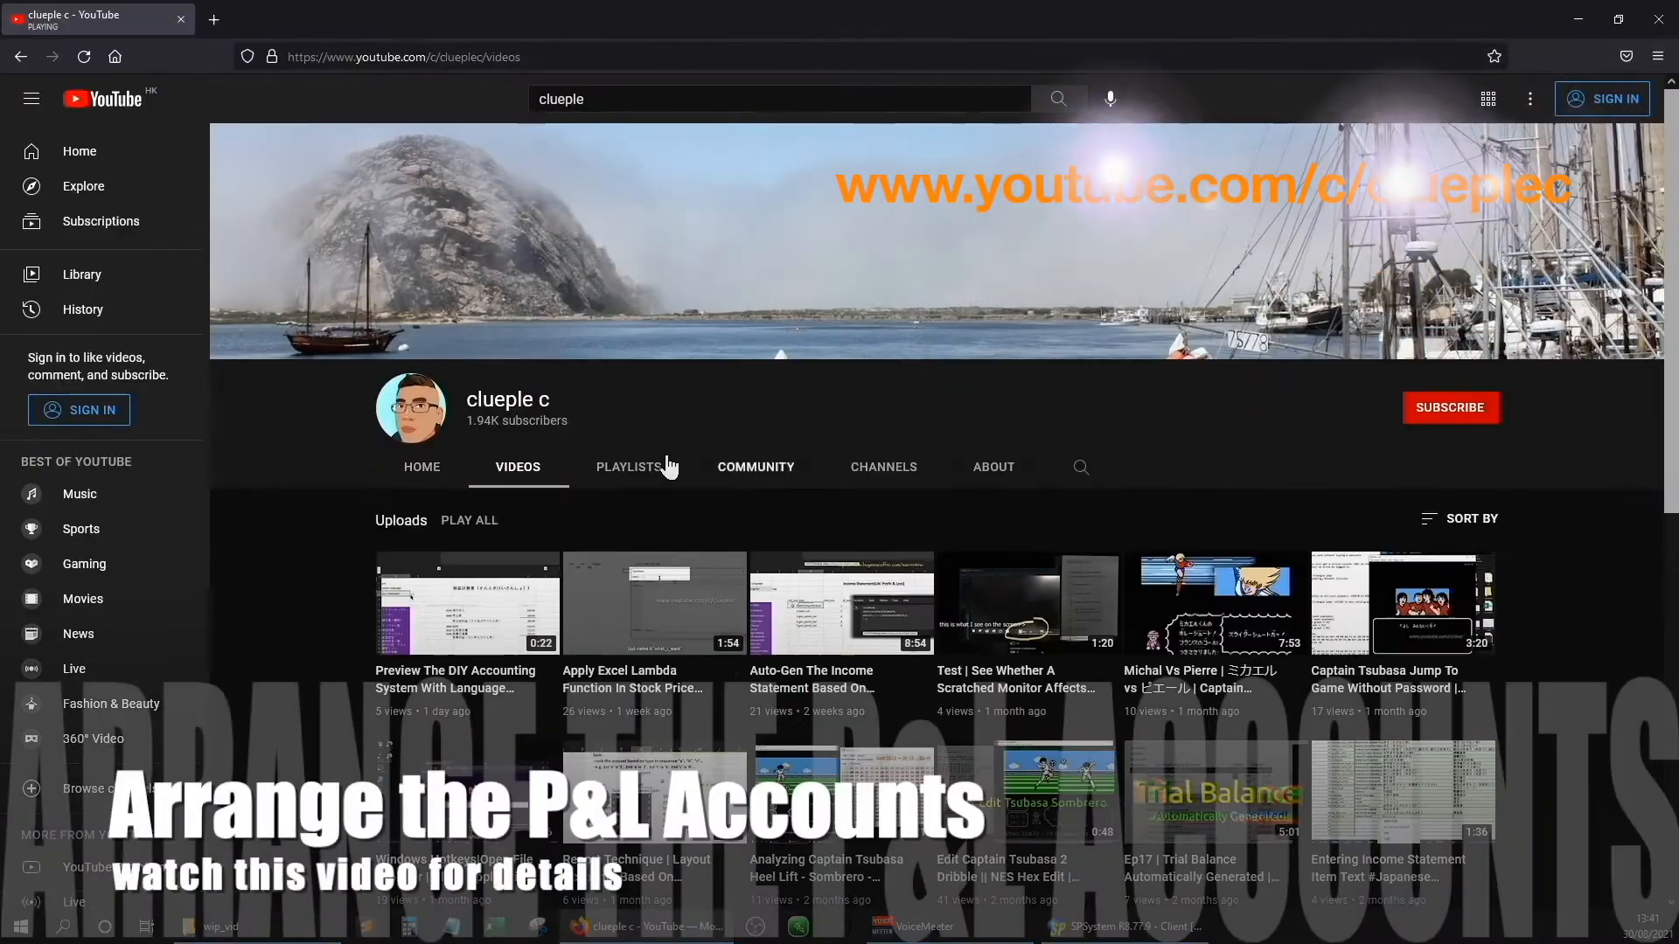
left_click(826, 693)
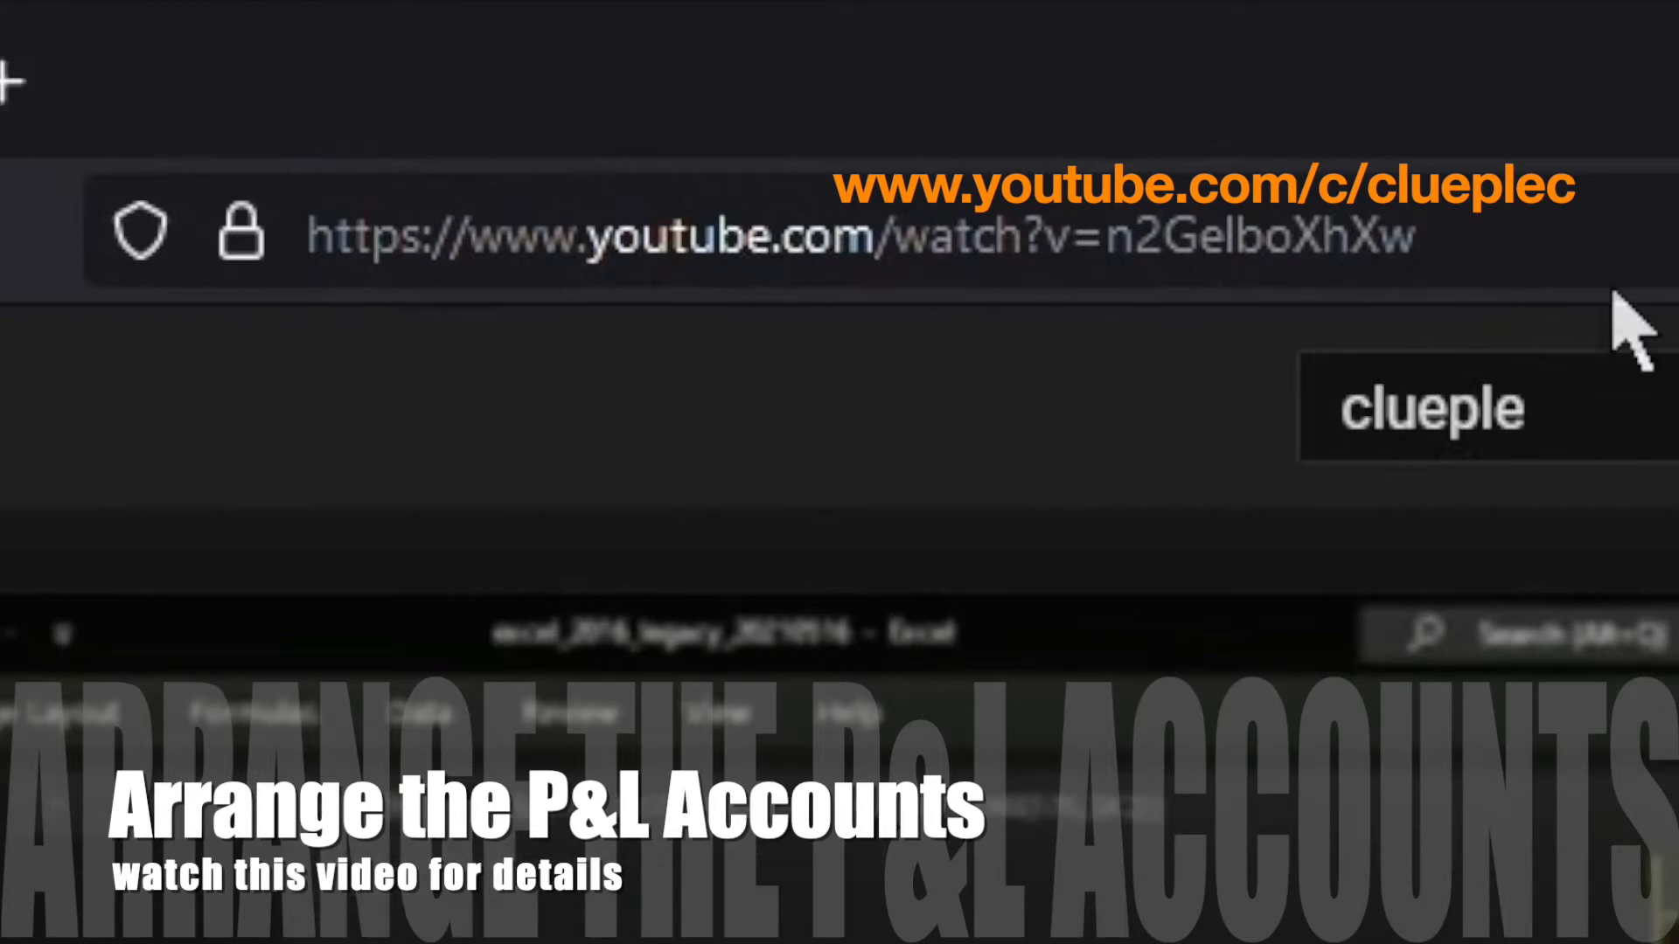
left_click(1509, 254)
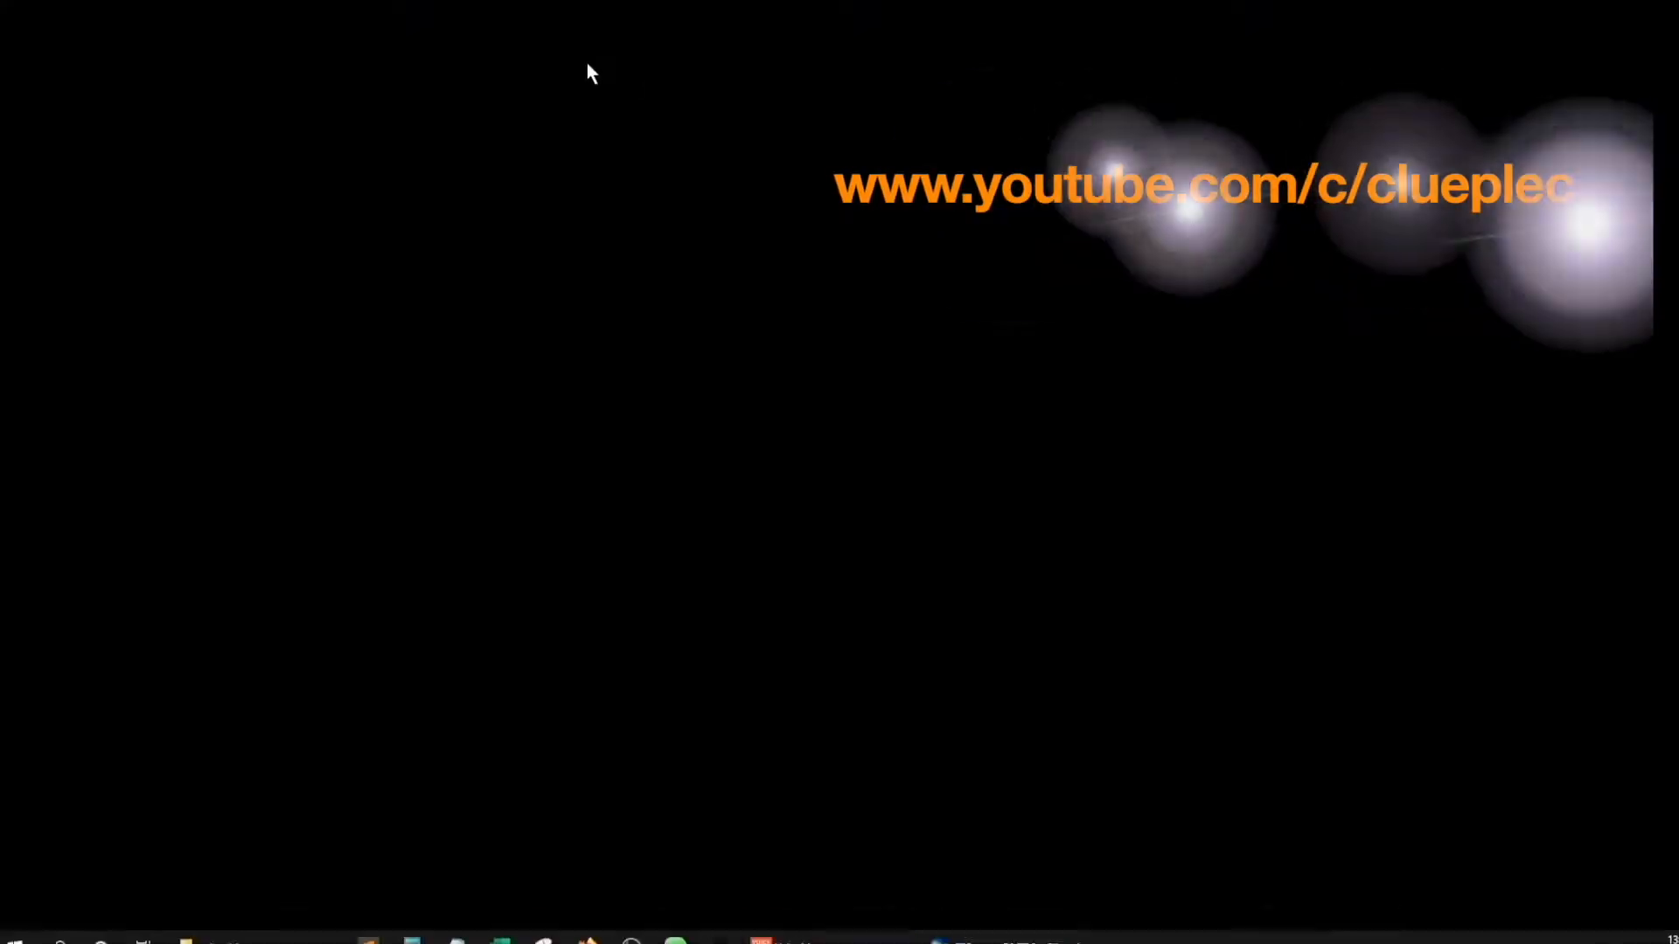
- Enter the header display_gl_acct_num in I5 of the pnl sheet and fit the column width to it
type("splay_gl_acct_num")
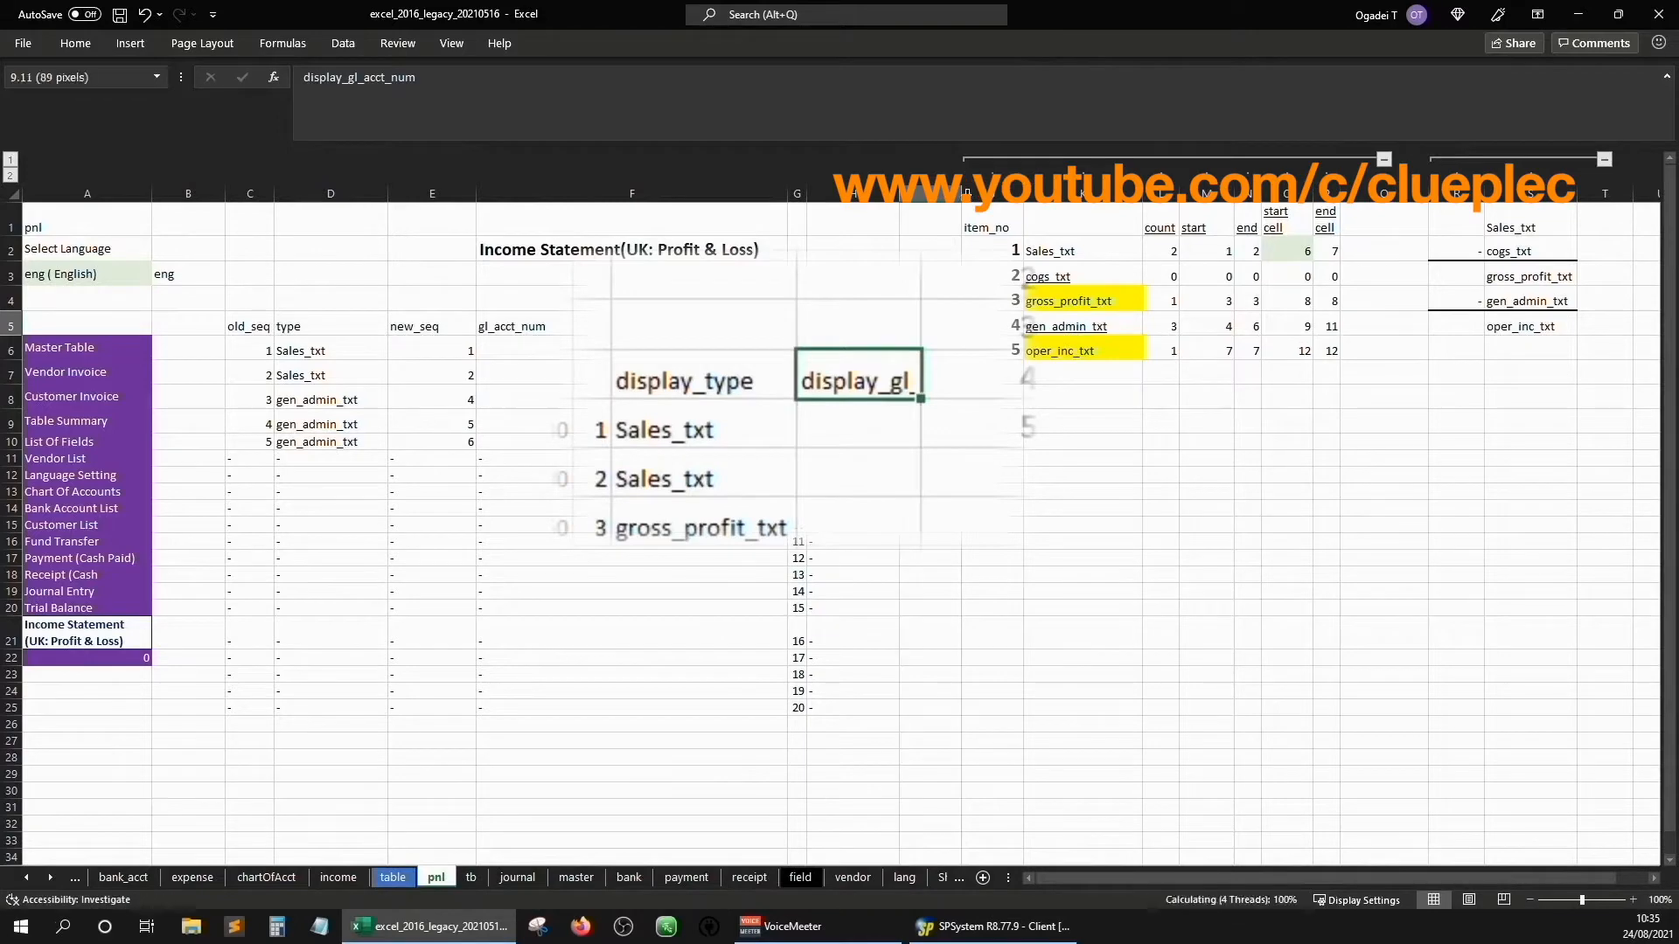
double_click(965, 192)
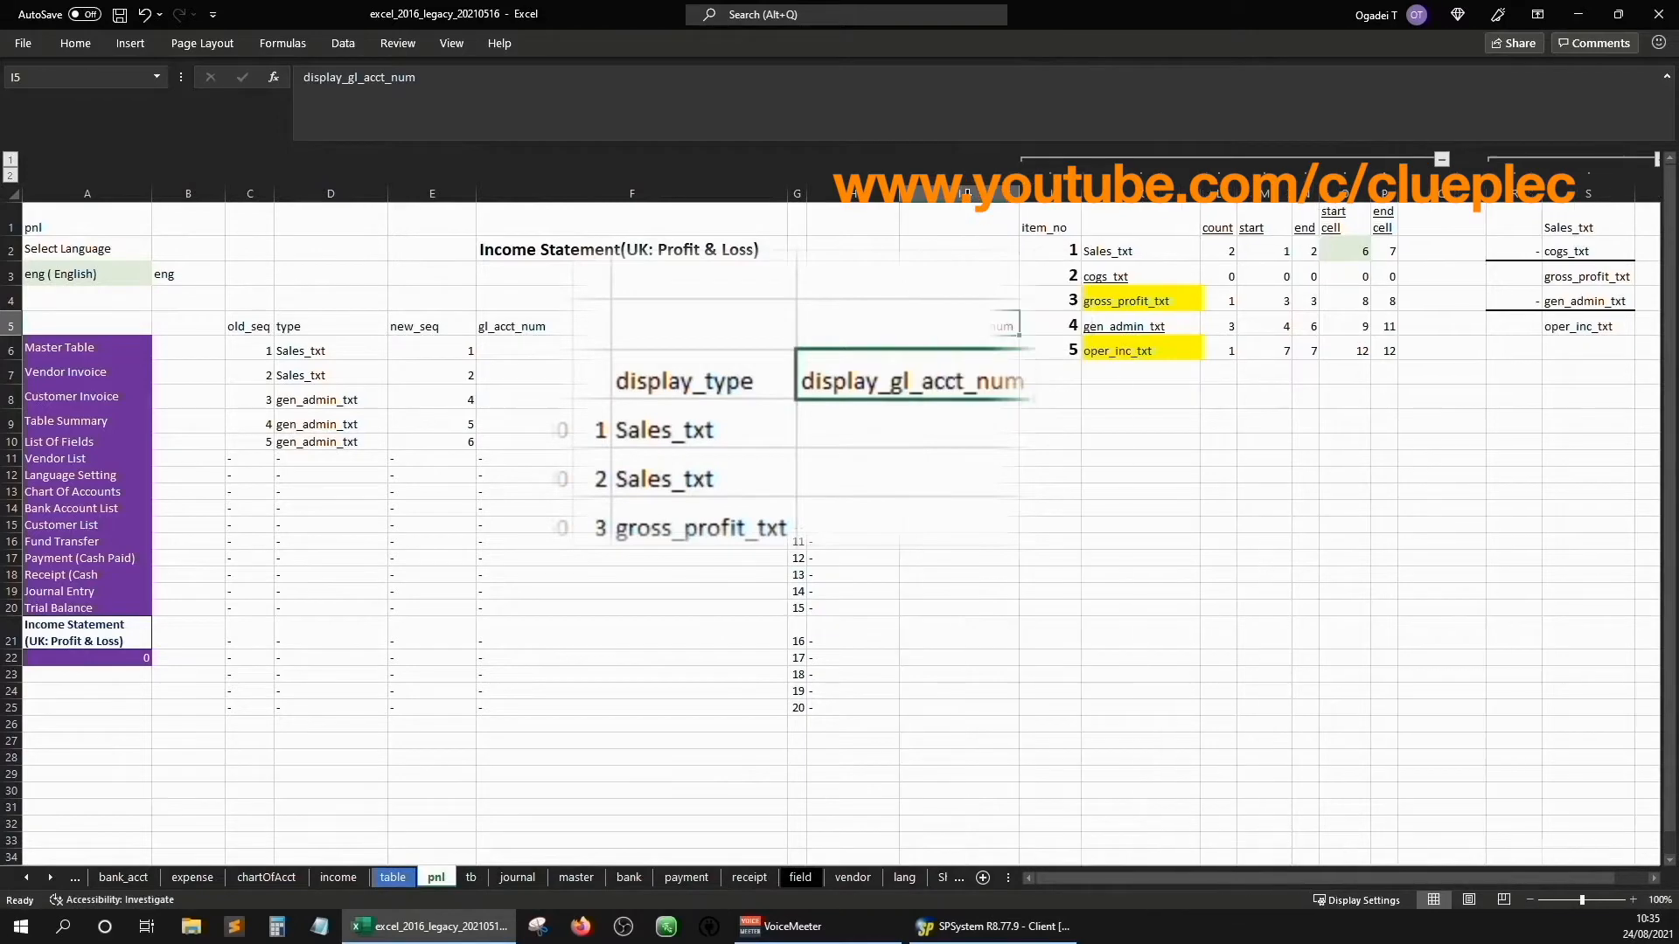
key("Down")
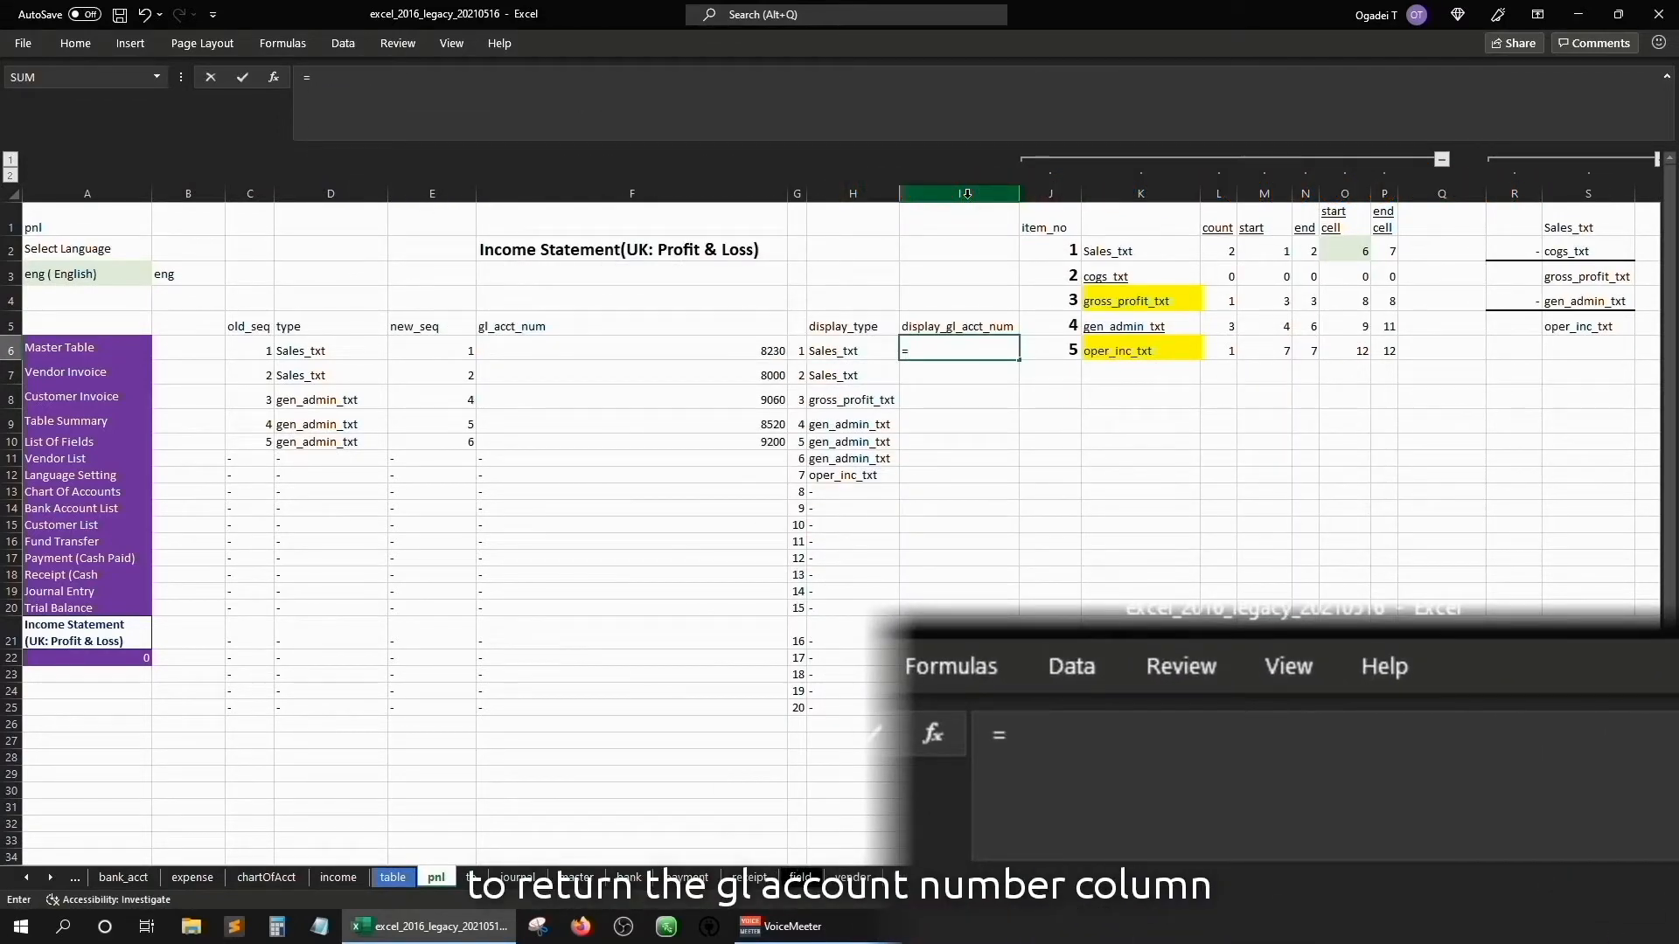
- Start an INDEX formula in I6 that returns from the absolute gl_acct_num range $F$6:$F$1048576
key("ctrl+shift+Down")
key("F4")
type(",")
left_click(529, 92)
key("alt+Return")
- Add a MATCH of $G6 against the new_seq range $E$6:$E$1048576 with match type 0 as the row argument
type("match(G$6")
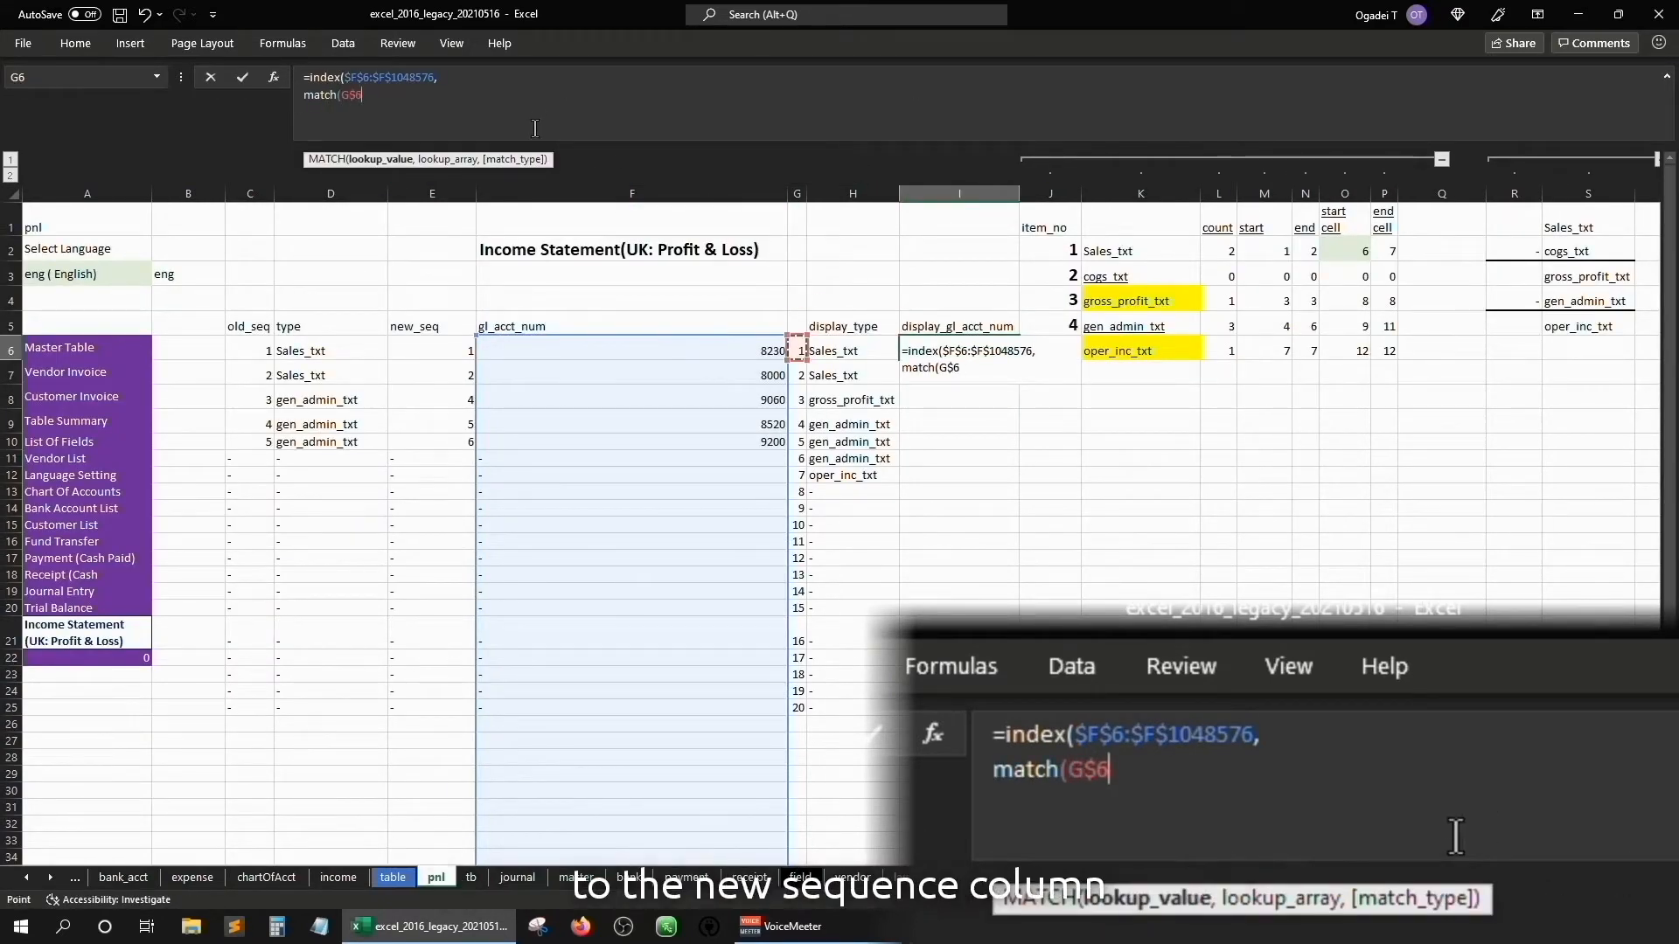
key("F4")
type(",")
left_click(433, 350)
key("ctrl+shift+Down")
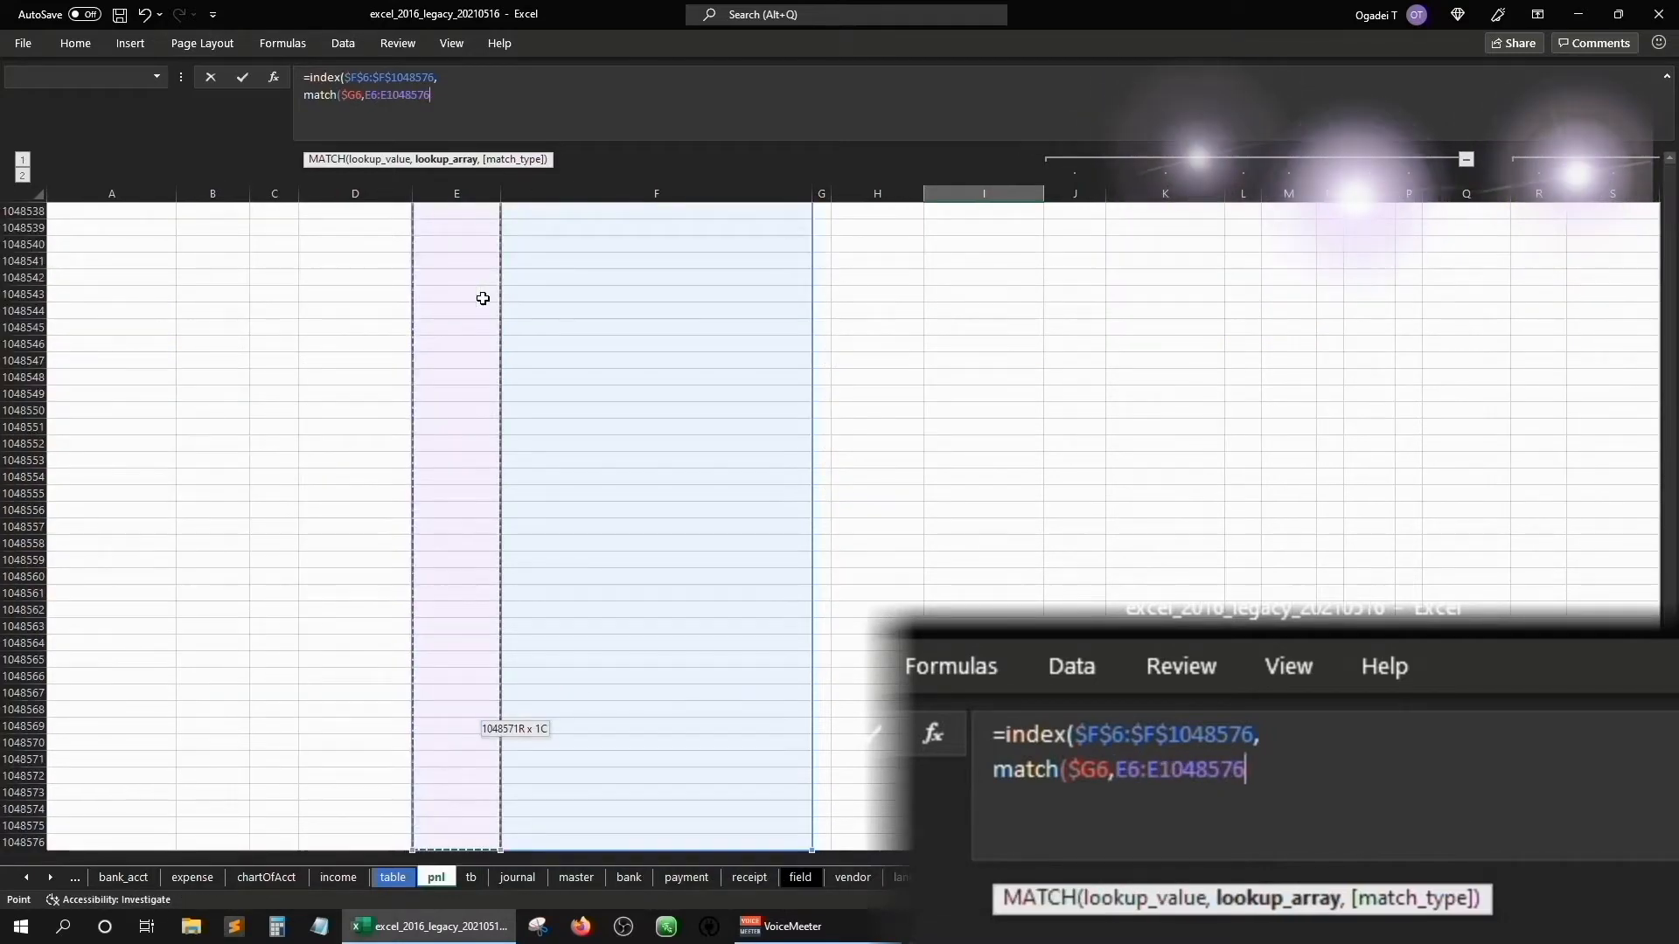
key("F4")
type(",0")
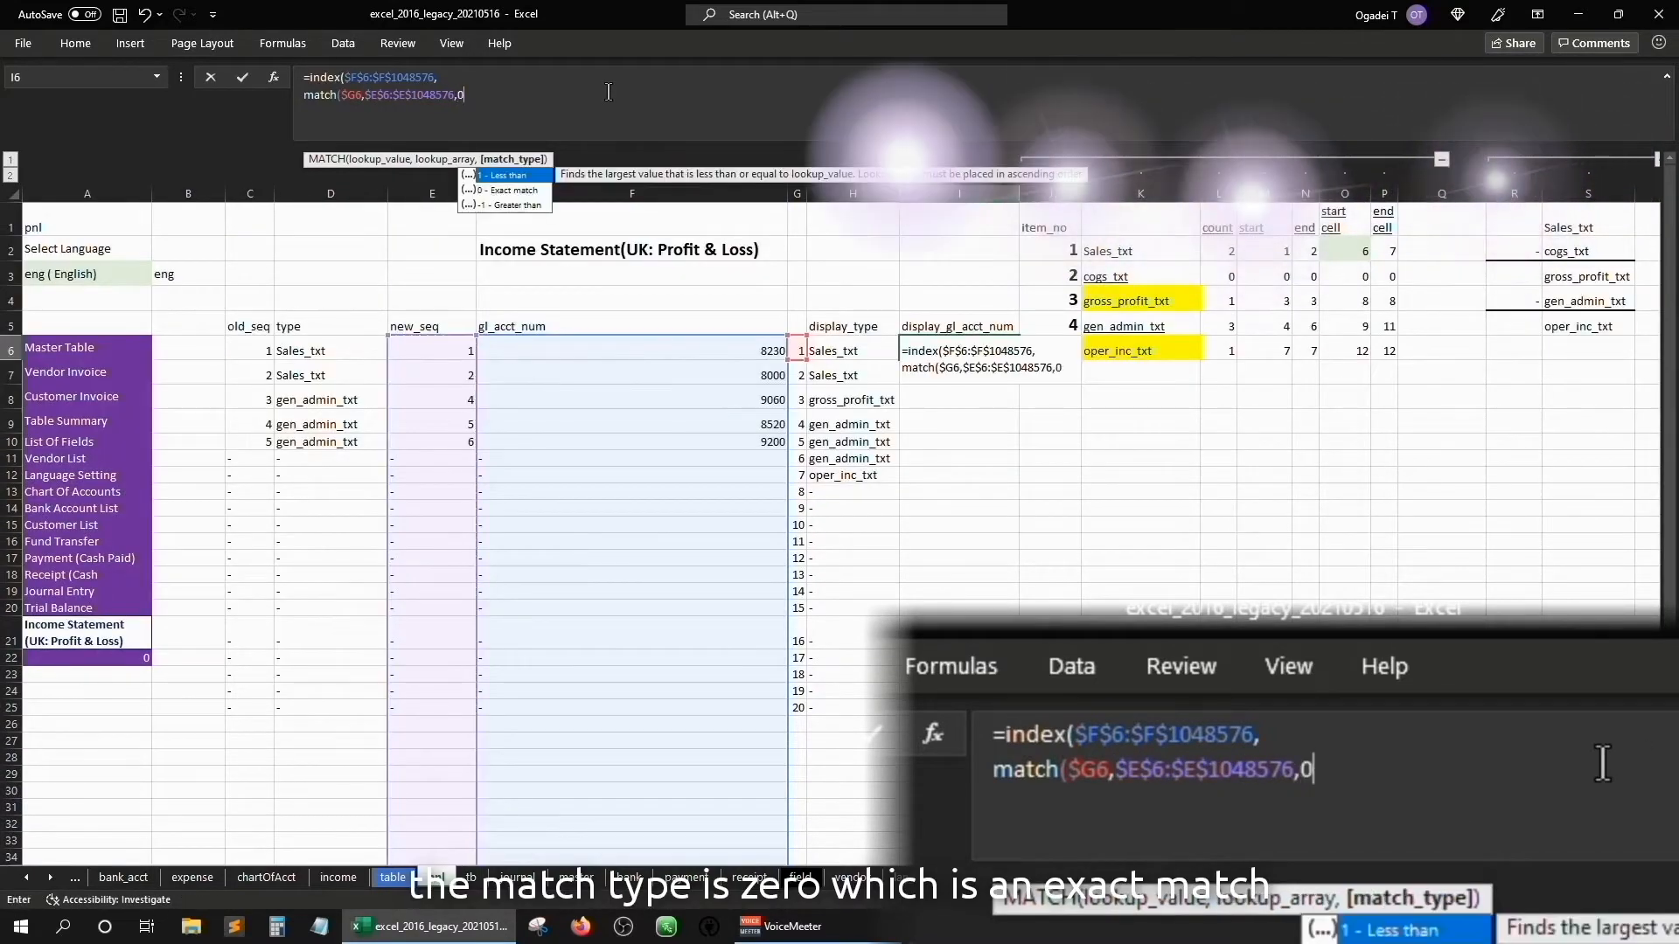
- Close and confirm the display_gl_acct_num formula in I6, and fill it down the column
type(")")
key("alt+Return")
type(")")
key("ctrl+Return")
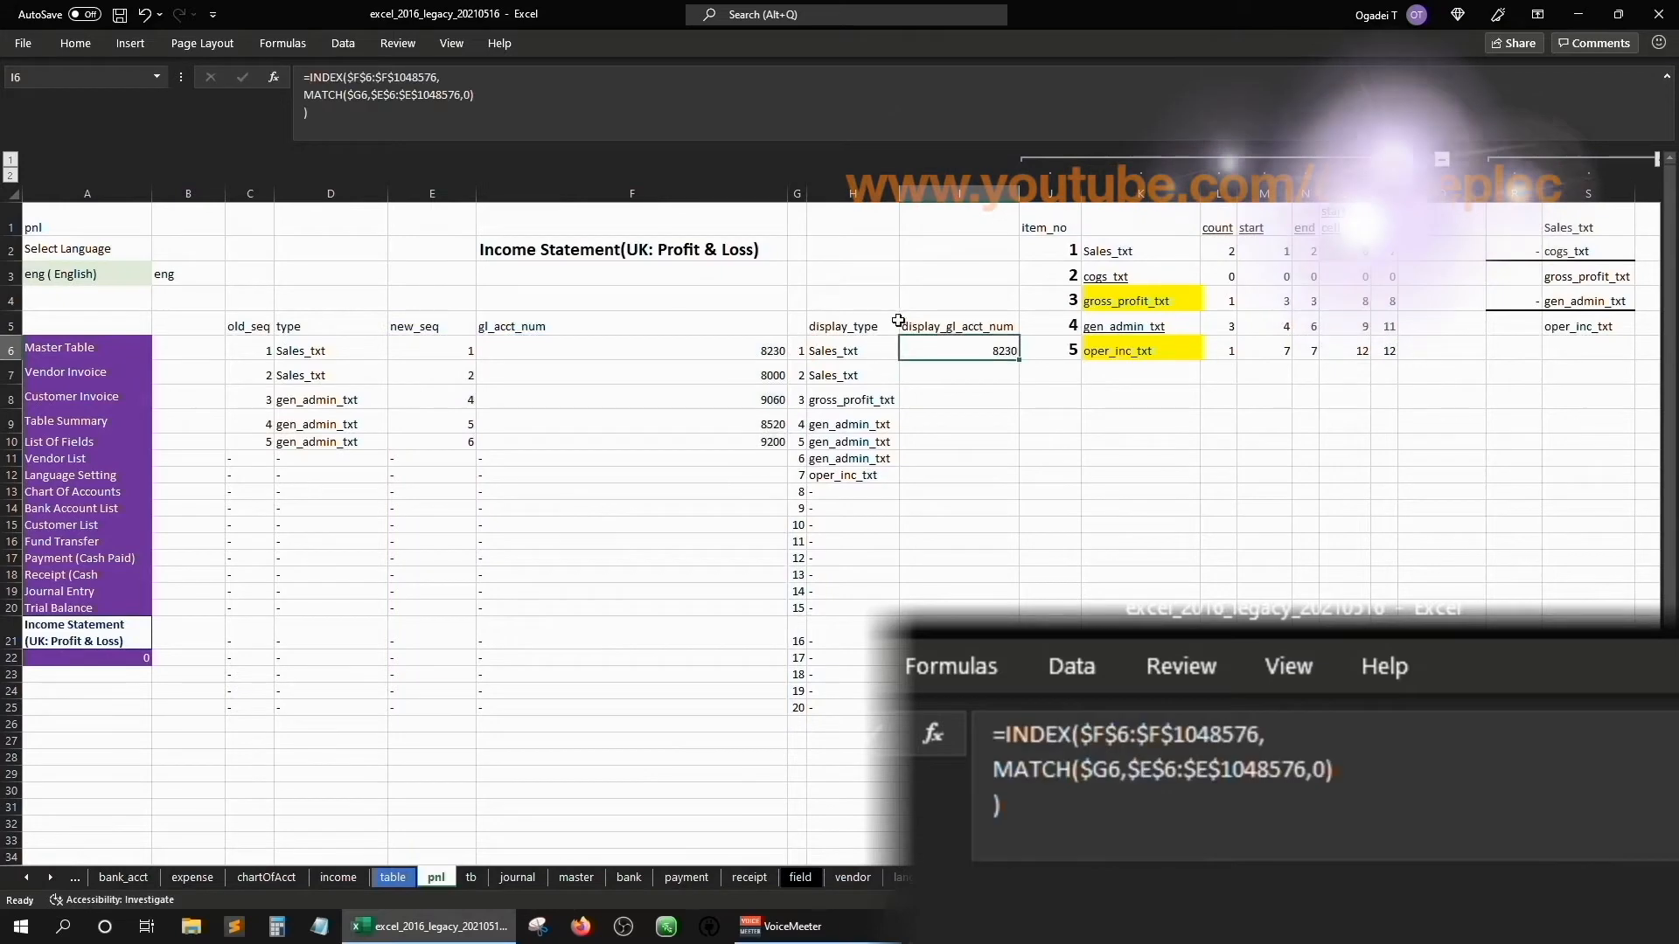
double_click(1018, 359)
left_click(980, 375)
left_click(988, 424)
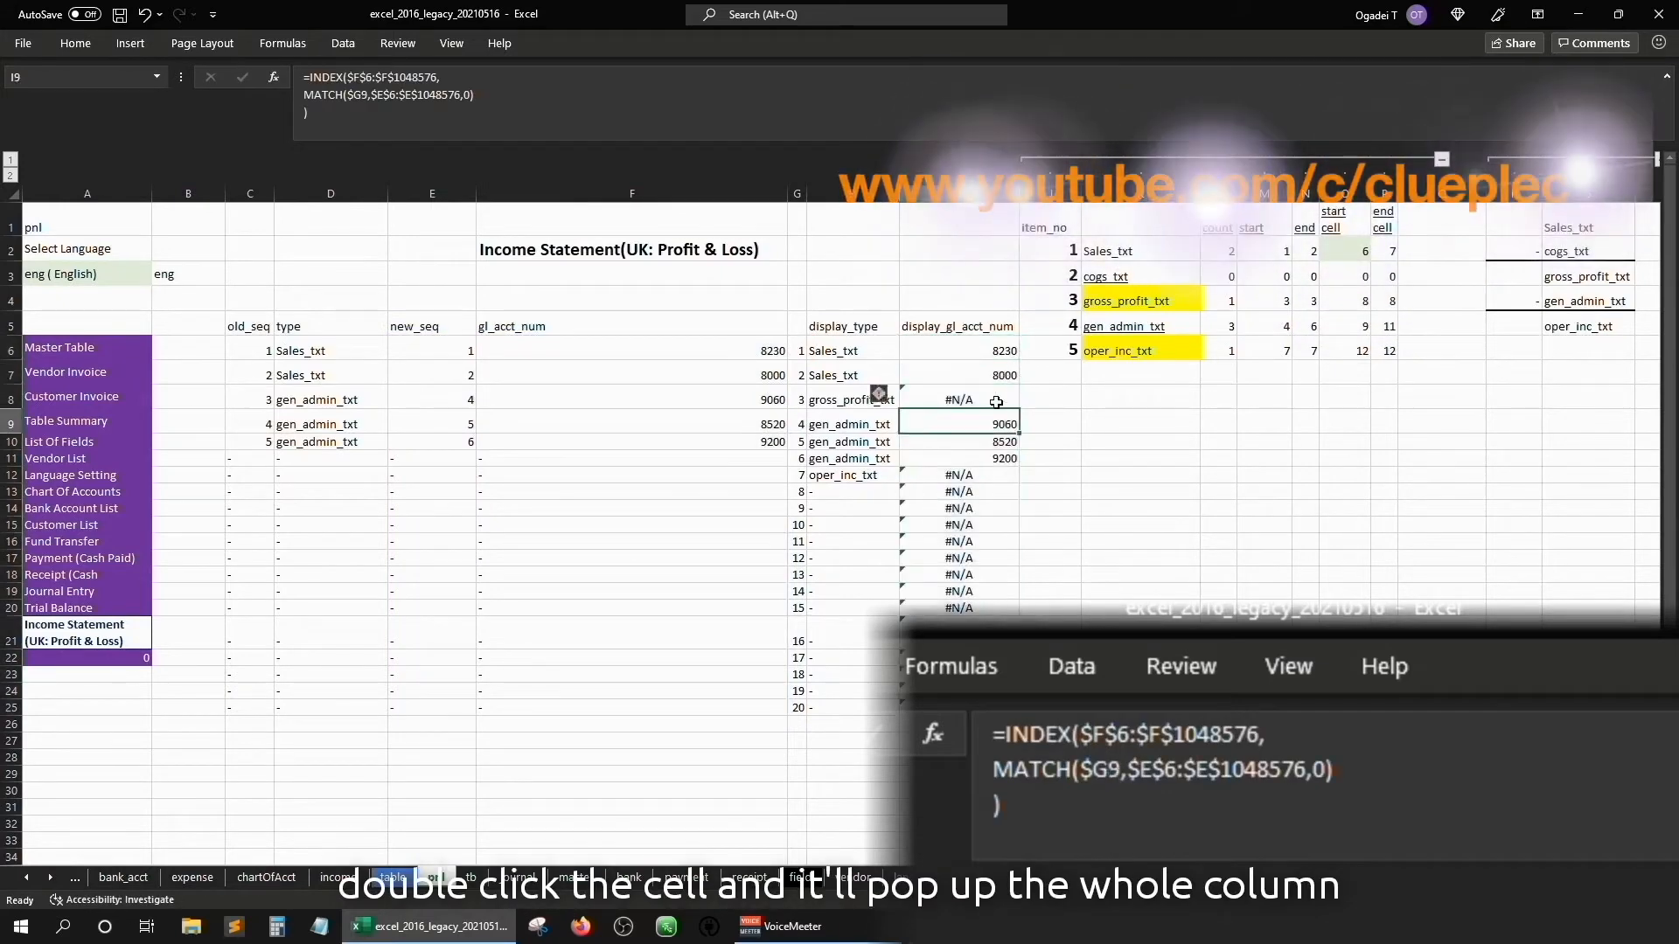
- Wrap the I6 formula in IFERROR with "-" as the error value and refill the column with it
left_click(958, 350)
left_click(342, 81)
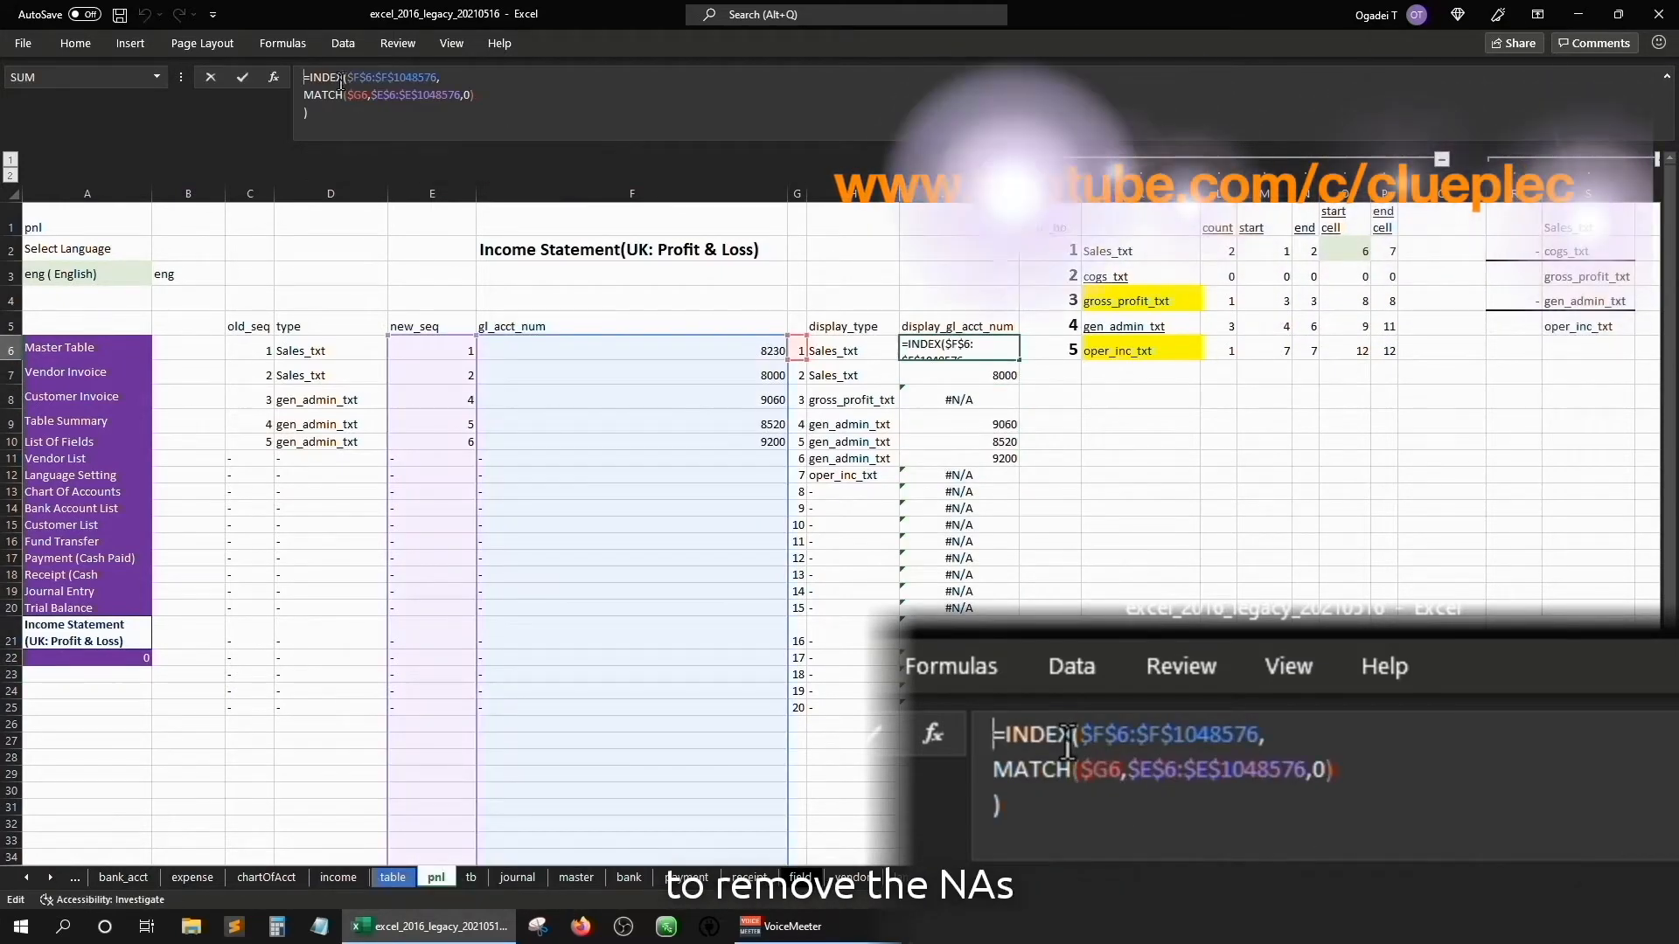
type("iferr")
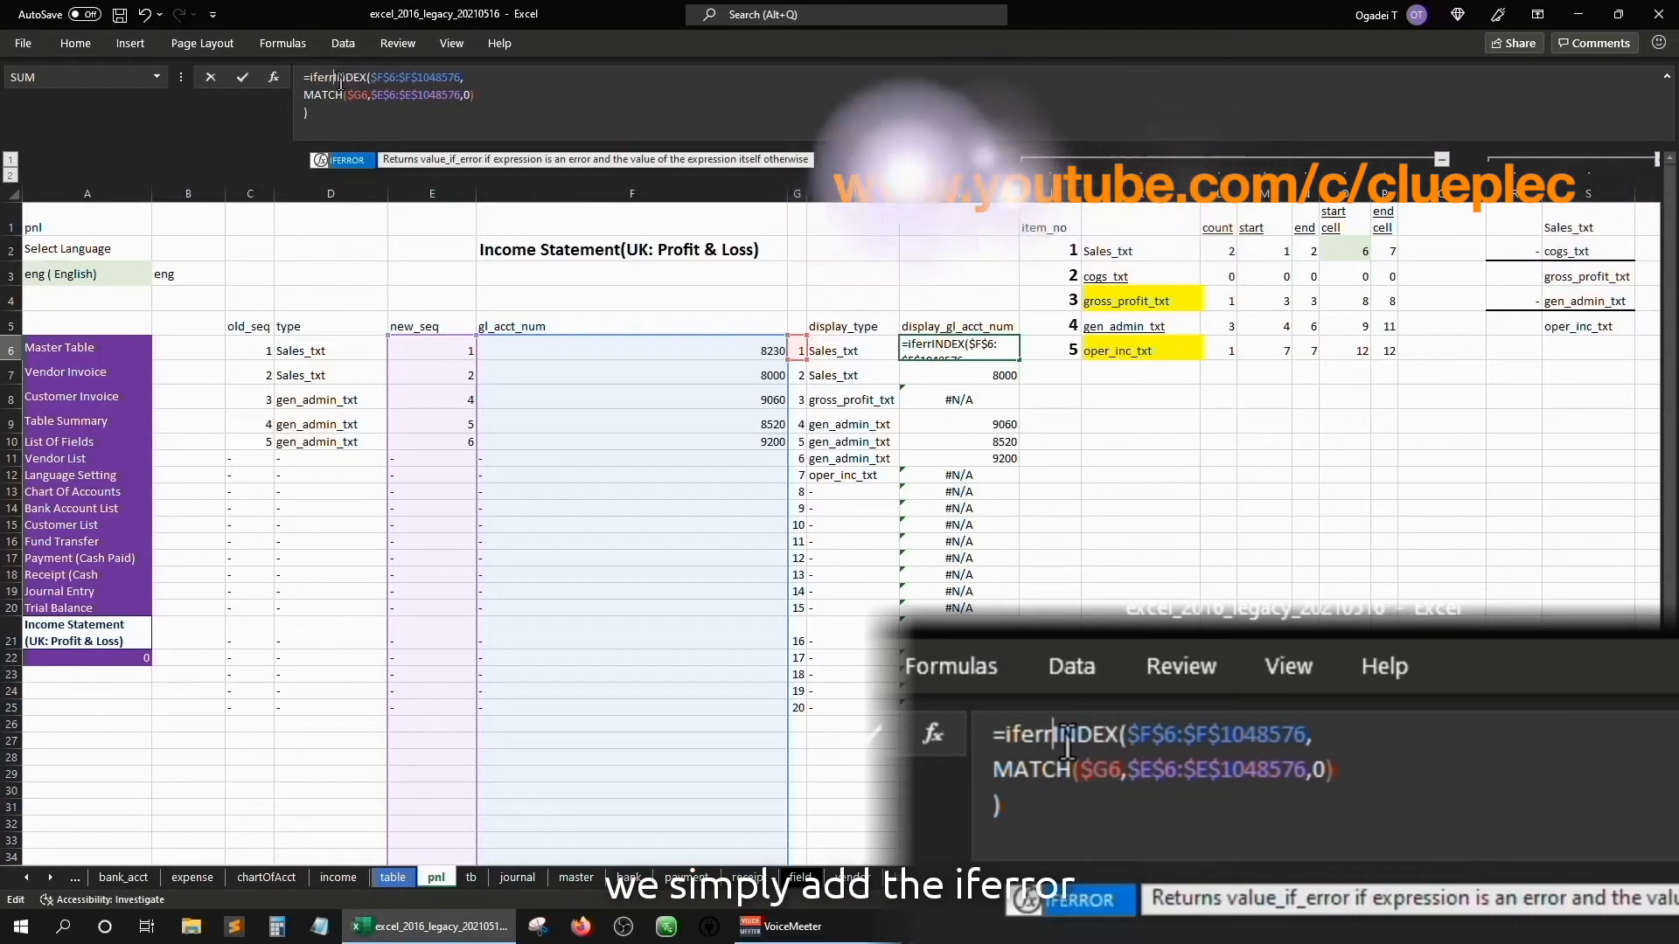
key("Tab")
key("ctrl+End")
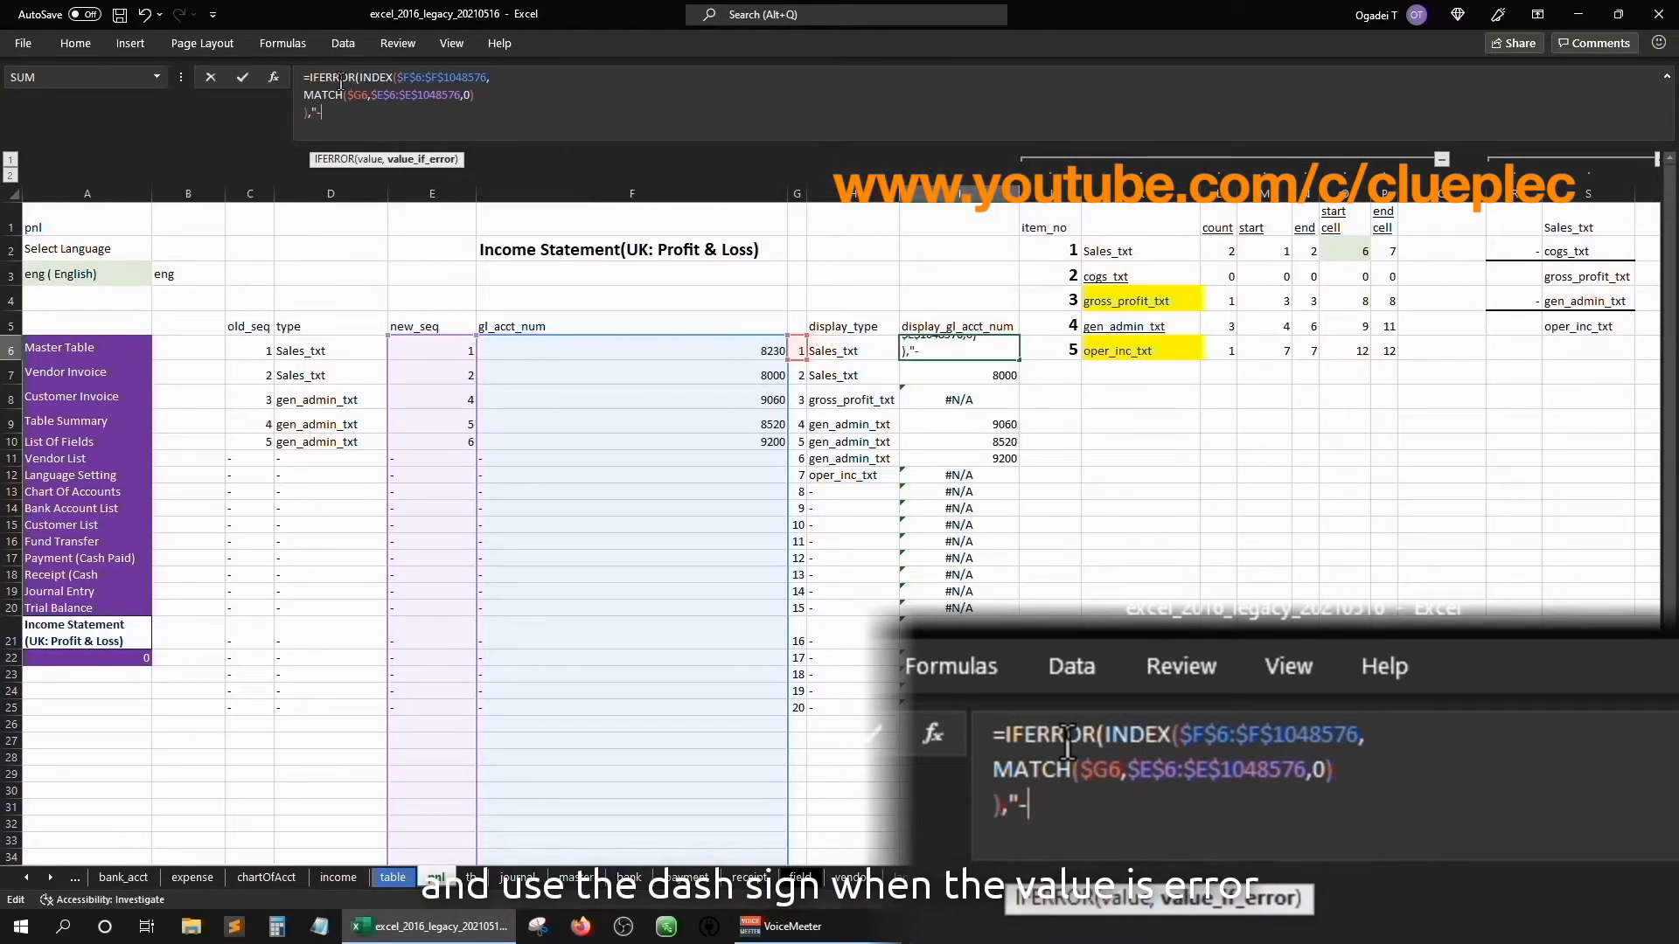
type("\")")
key("Return")
left_click(959, 351)
double_click(1020, 359)
left_click(959, 459)
- Insert a new column J before item_no, title it display_gl_acct_name in J5 and fit its width
left_click(1051, 327)
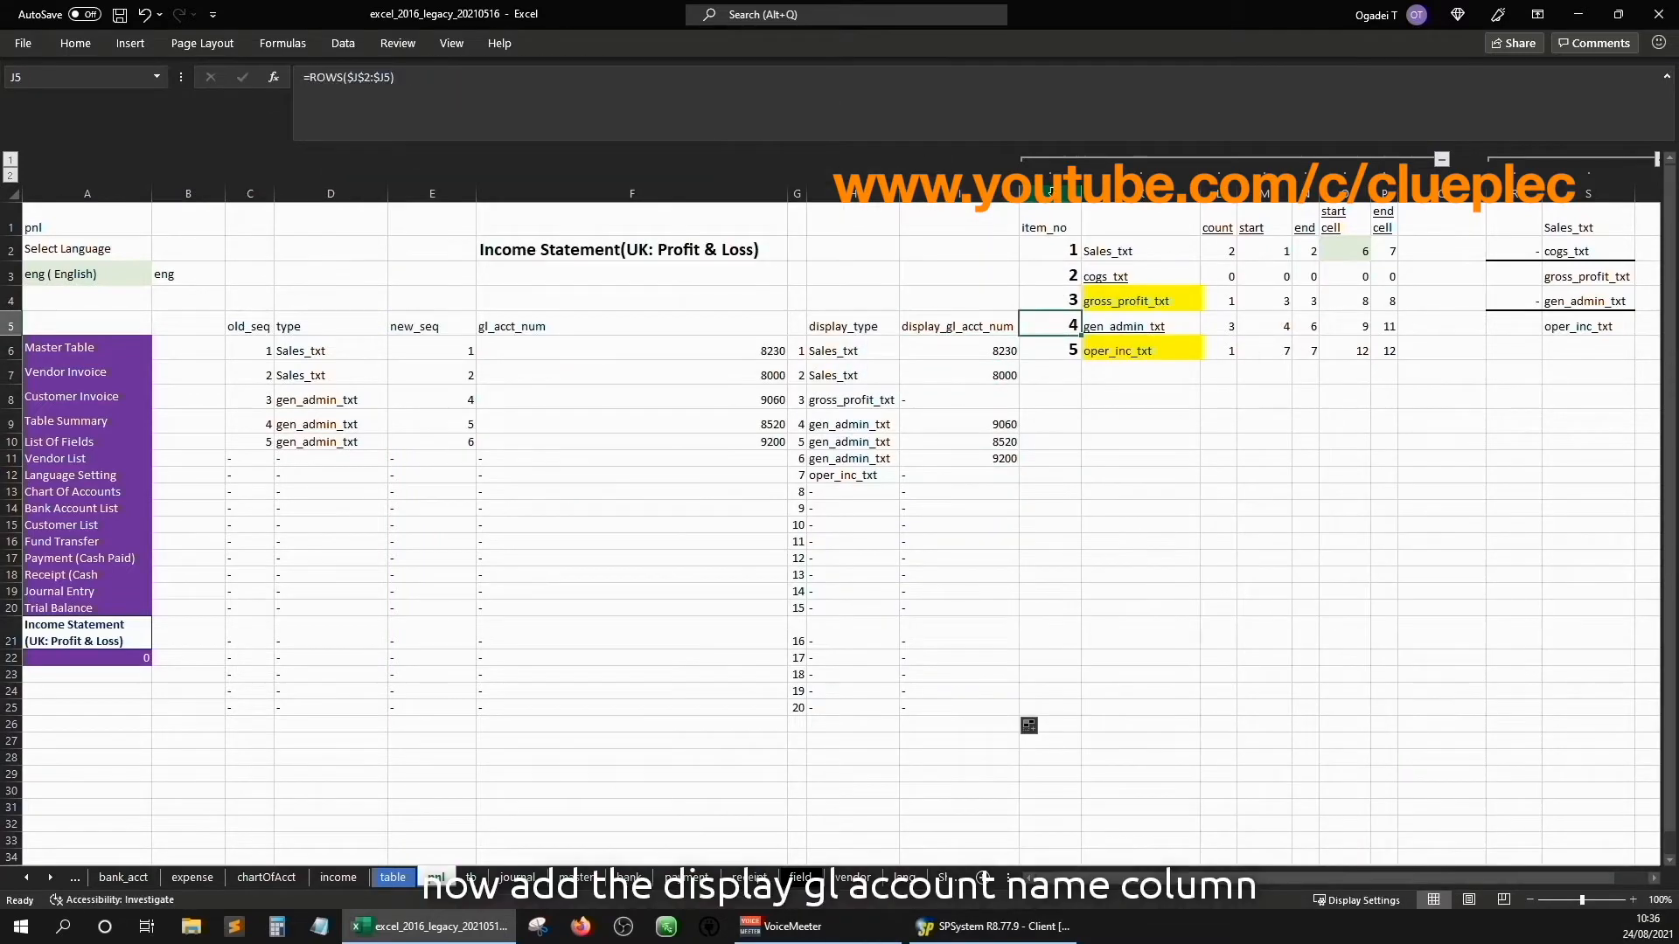
left_click(1051, 193)
right_click(1051, 194)
left_click(1109, 343)
left_click(1105, 252)
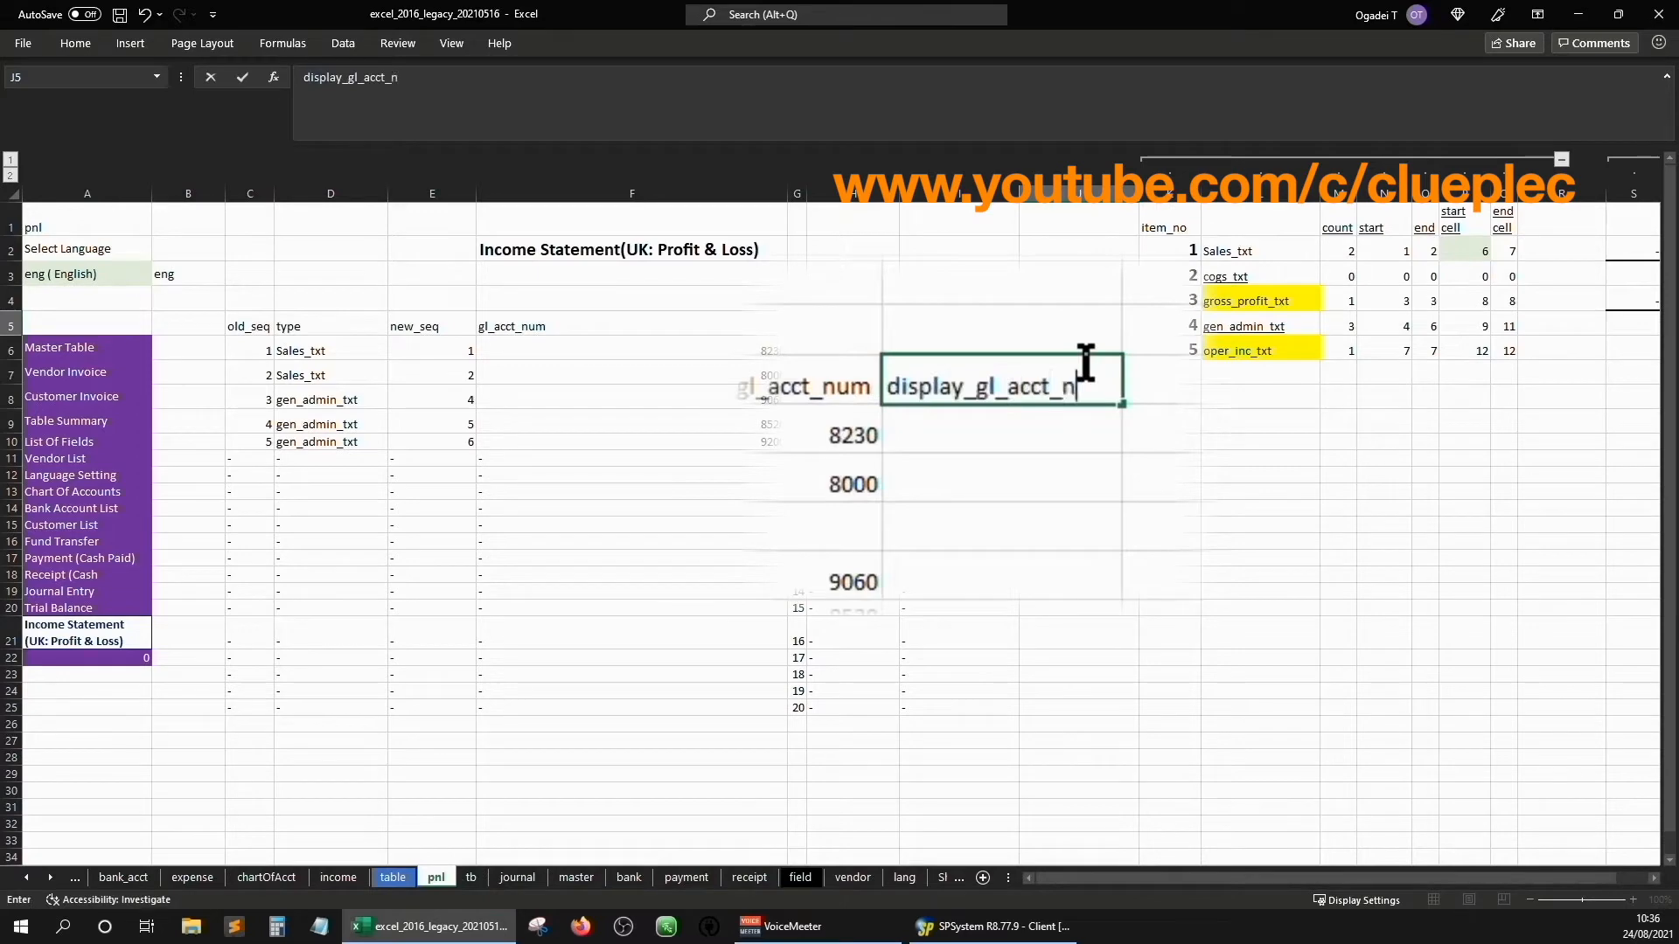
type("name")
key("Return")
left_click(1111, 322)
- Start an INDEX formula in J6 using the whole chart_of_acct table on the chartOfAcct sheet as the array
type("=ind")
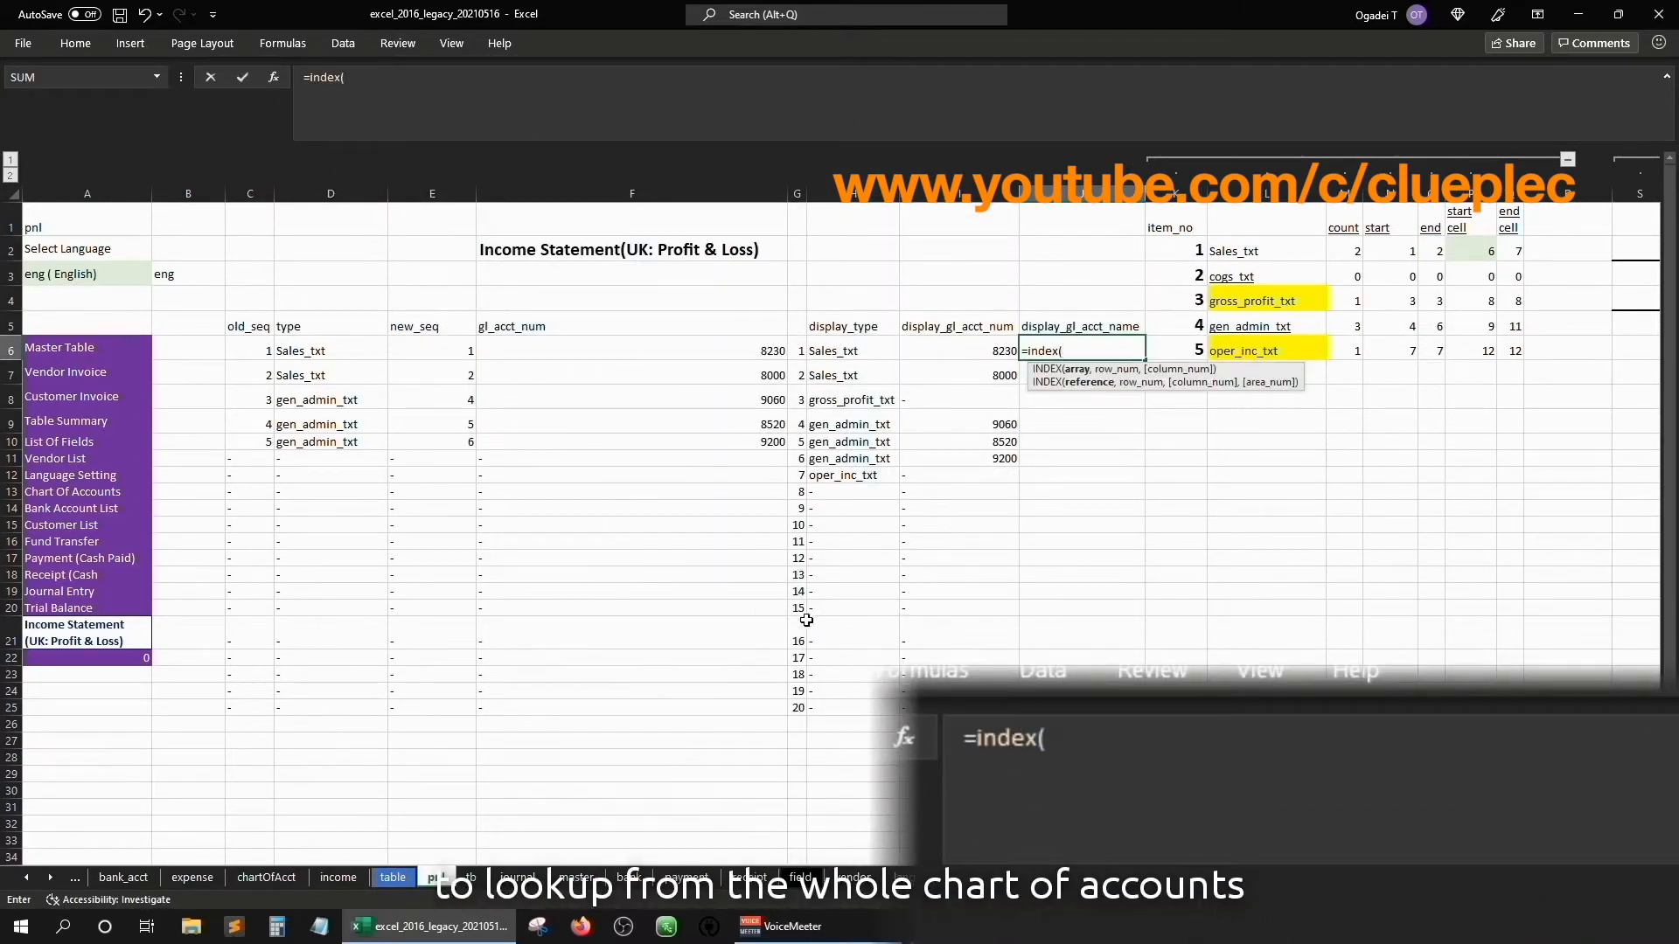
type("ex(")
left_click(267, 877)
left_click(272, 267)
key("ctrl+shift+Right")
key("ctrl+shift+Down")
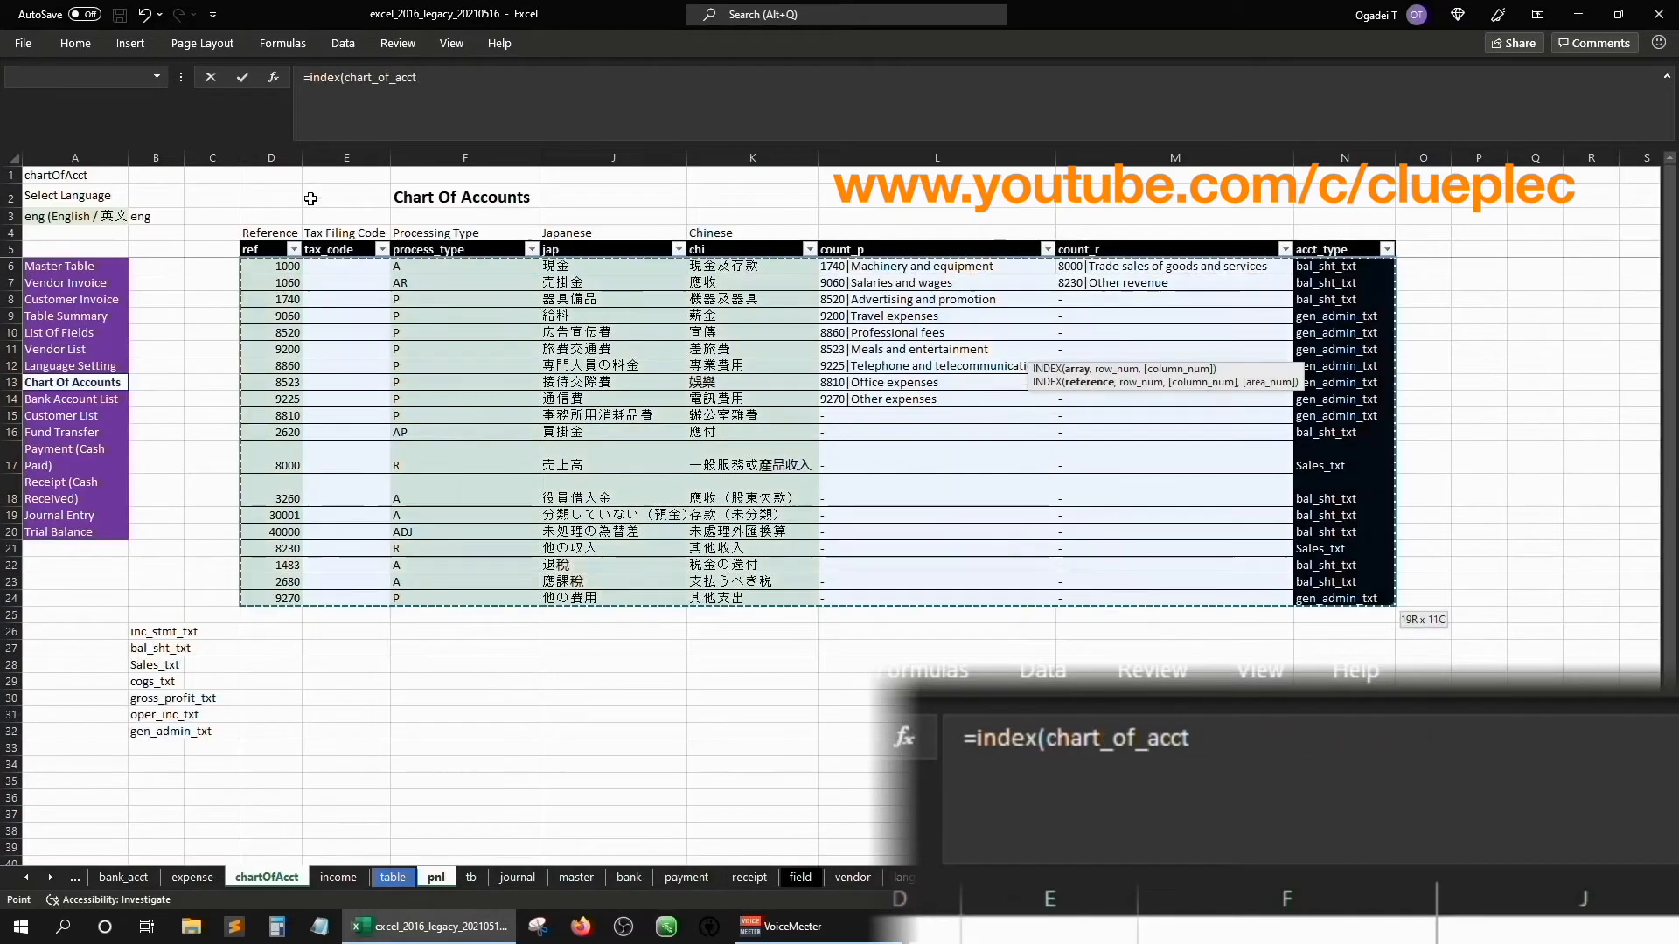
left_click(560, 97)
type(",")
- Add the row argument match(pnl!$I6,chart_of_acct[ref],0) to the J6 formula and begin a second MATCH for the column
key("alt+Return")
type("match(")
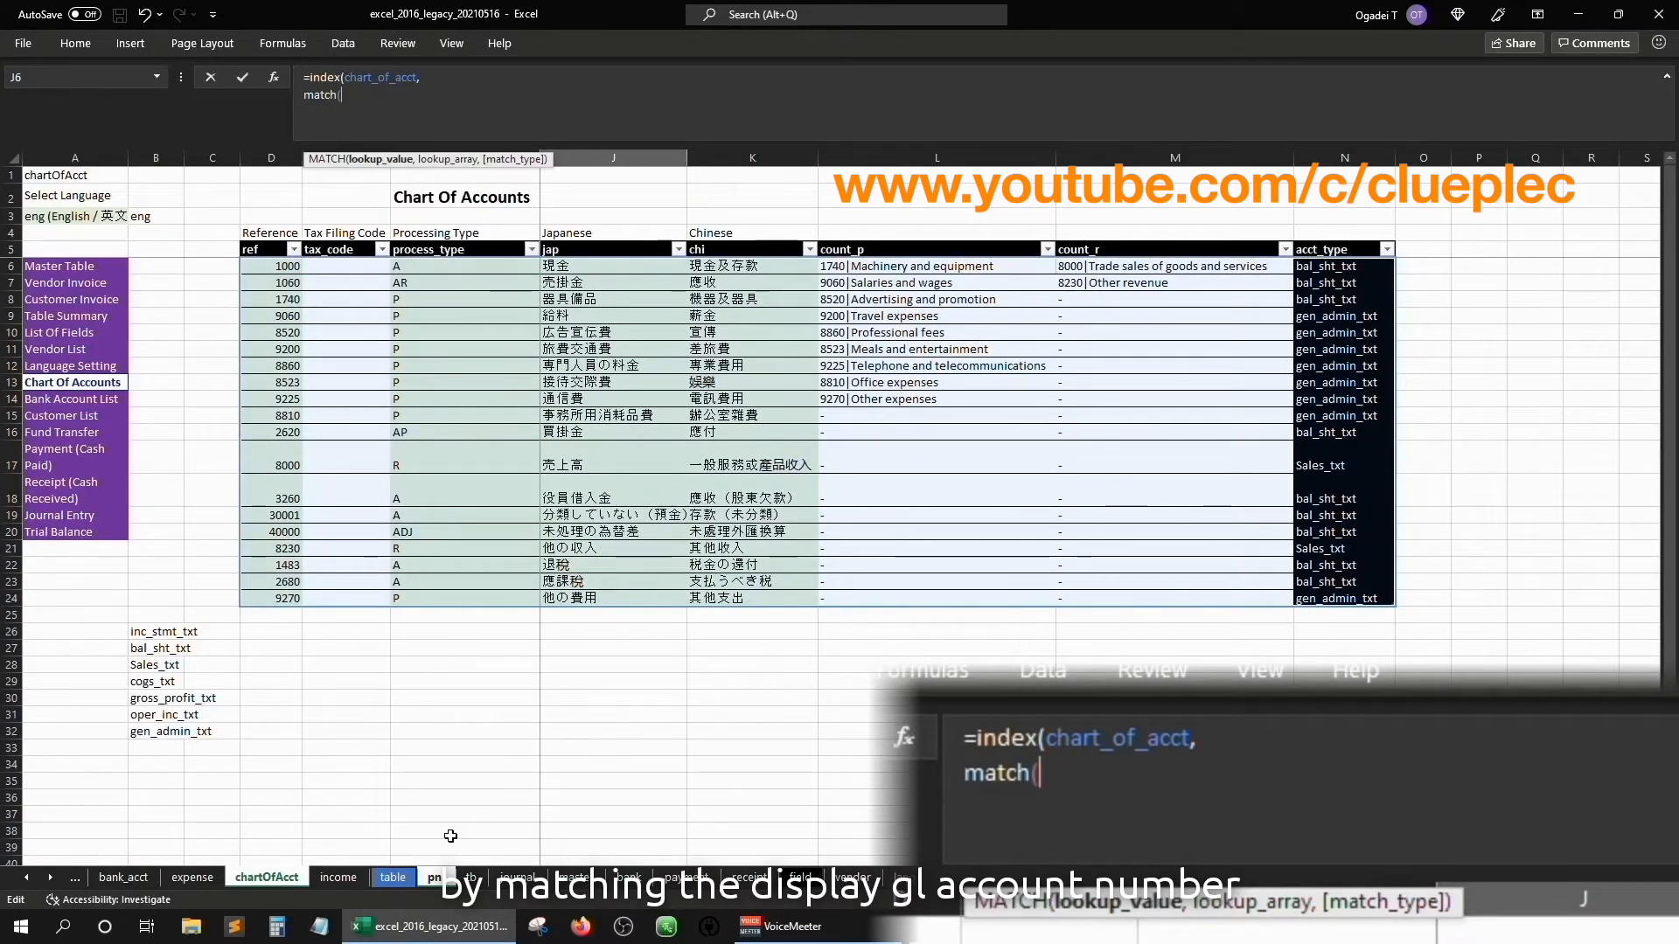
left_click(435, 877)
left_click(979, 351)
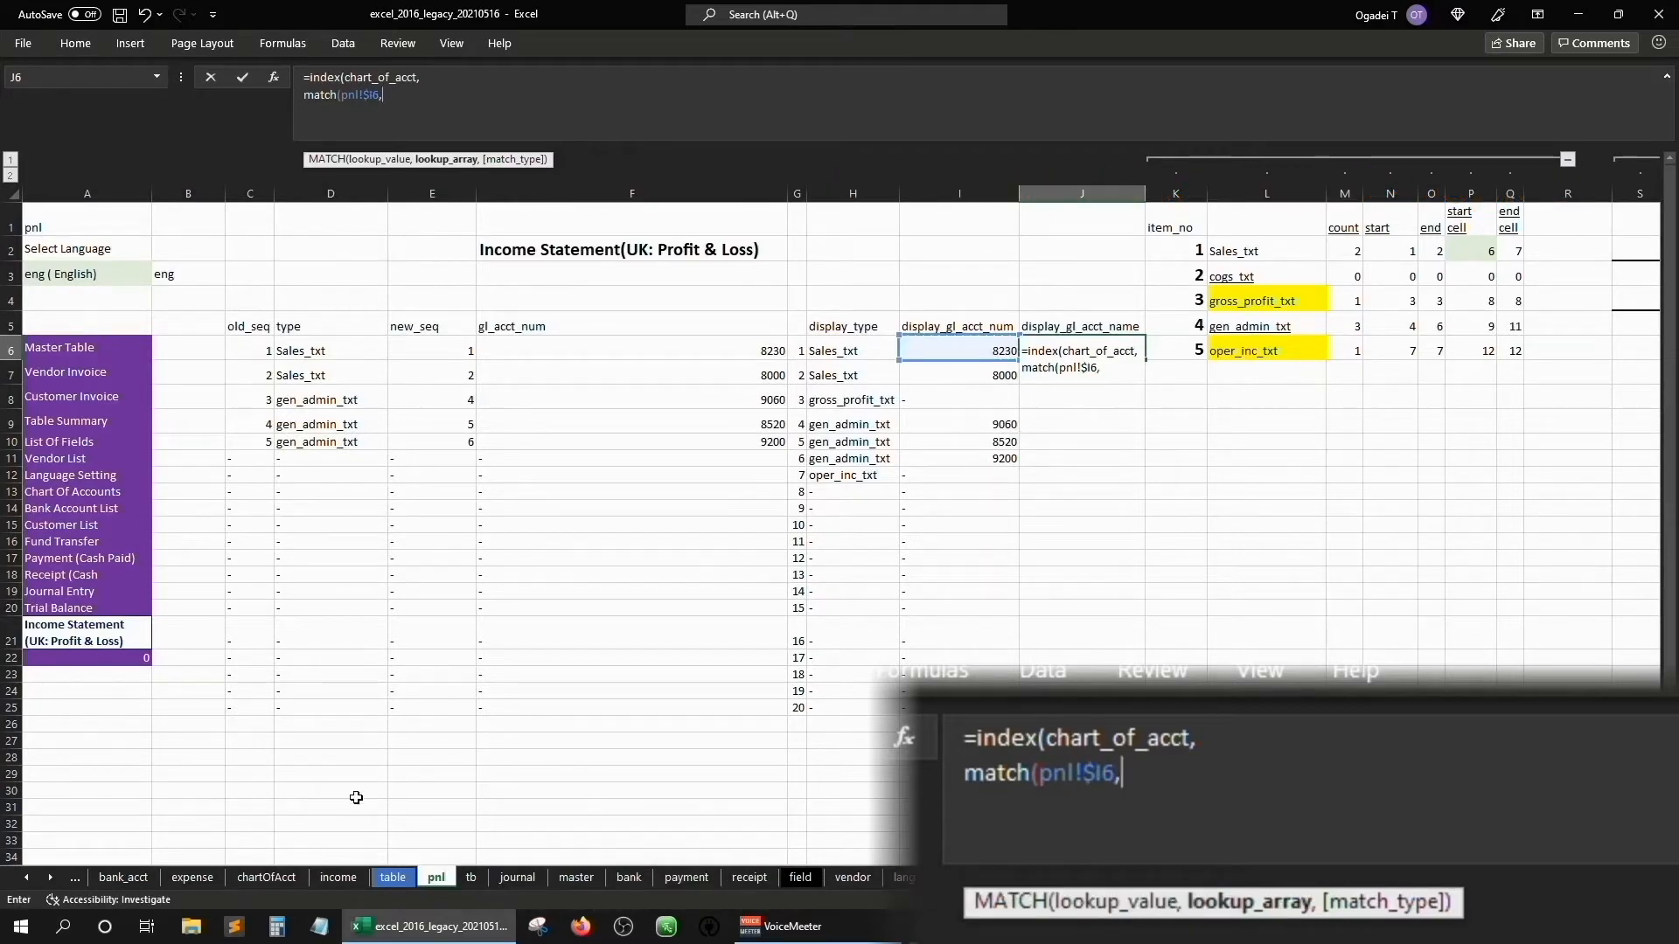
type(",")
left_click(267, 878)
left_click(306, 223)
type("0),")
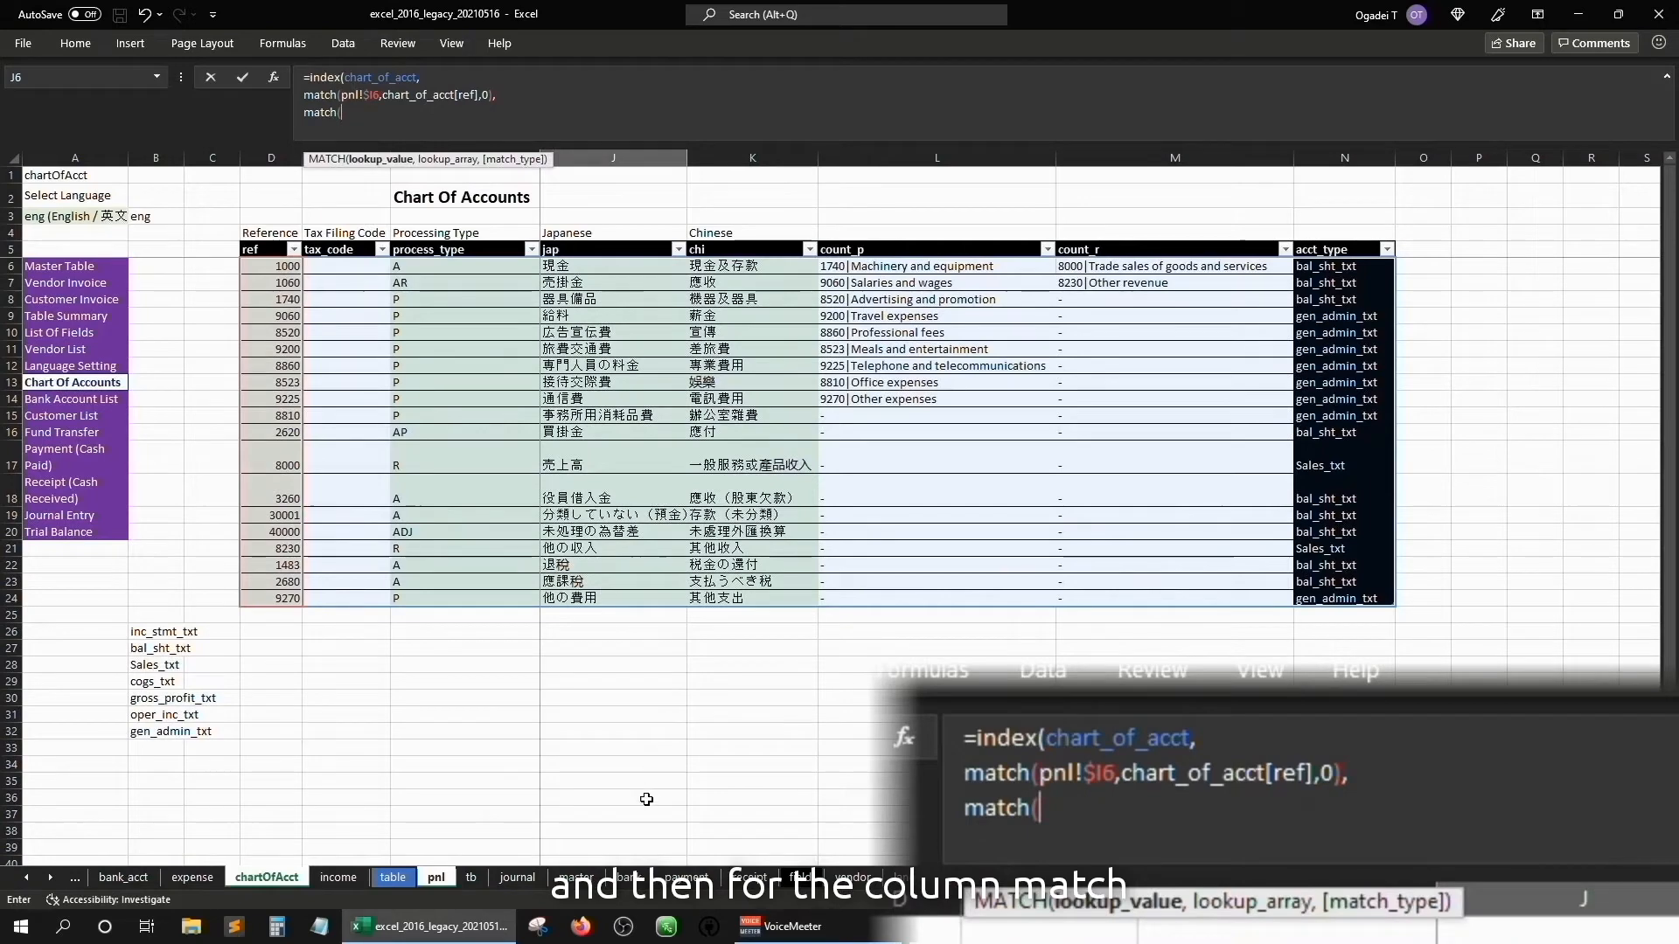
- Set the second MATCH's lookup value in the J6 formula to the language code cell pnl!$B$3
left_click(435, 877)
left_click(188, 274)
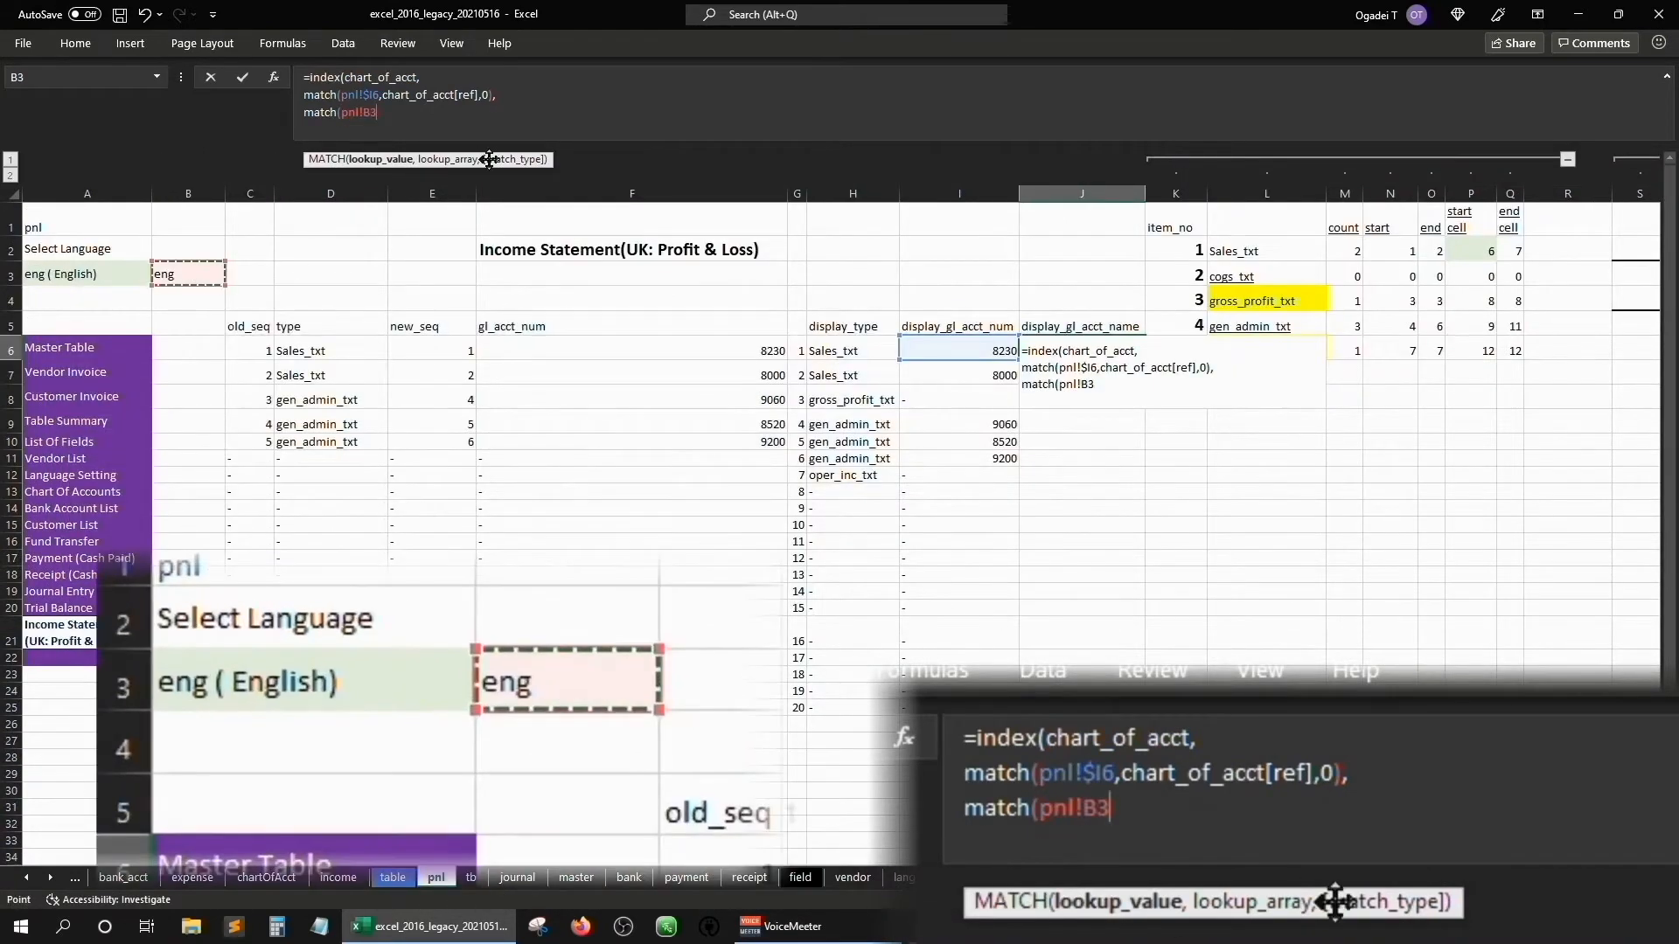
key("F4")
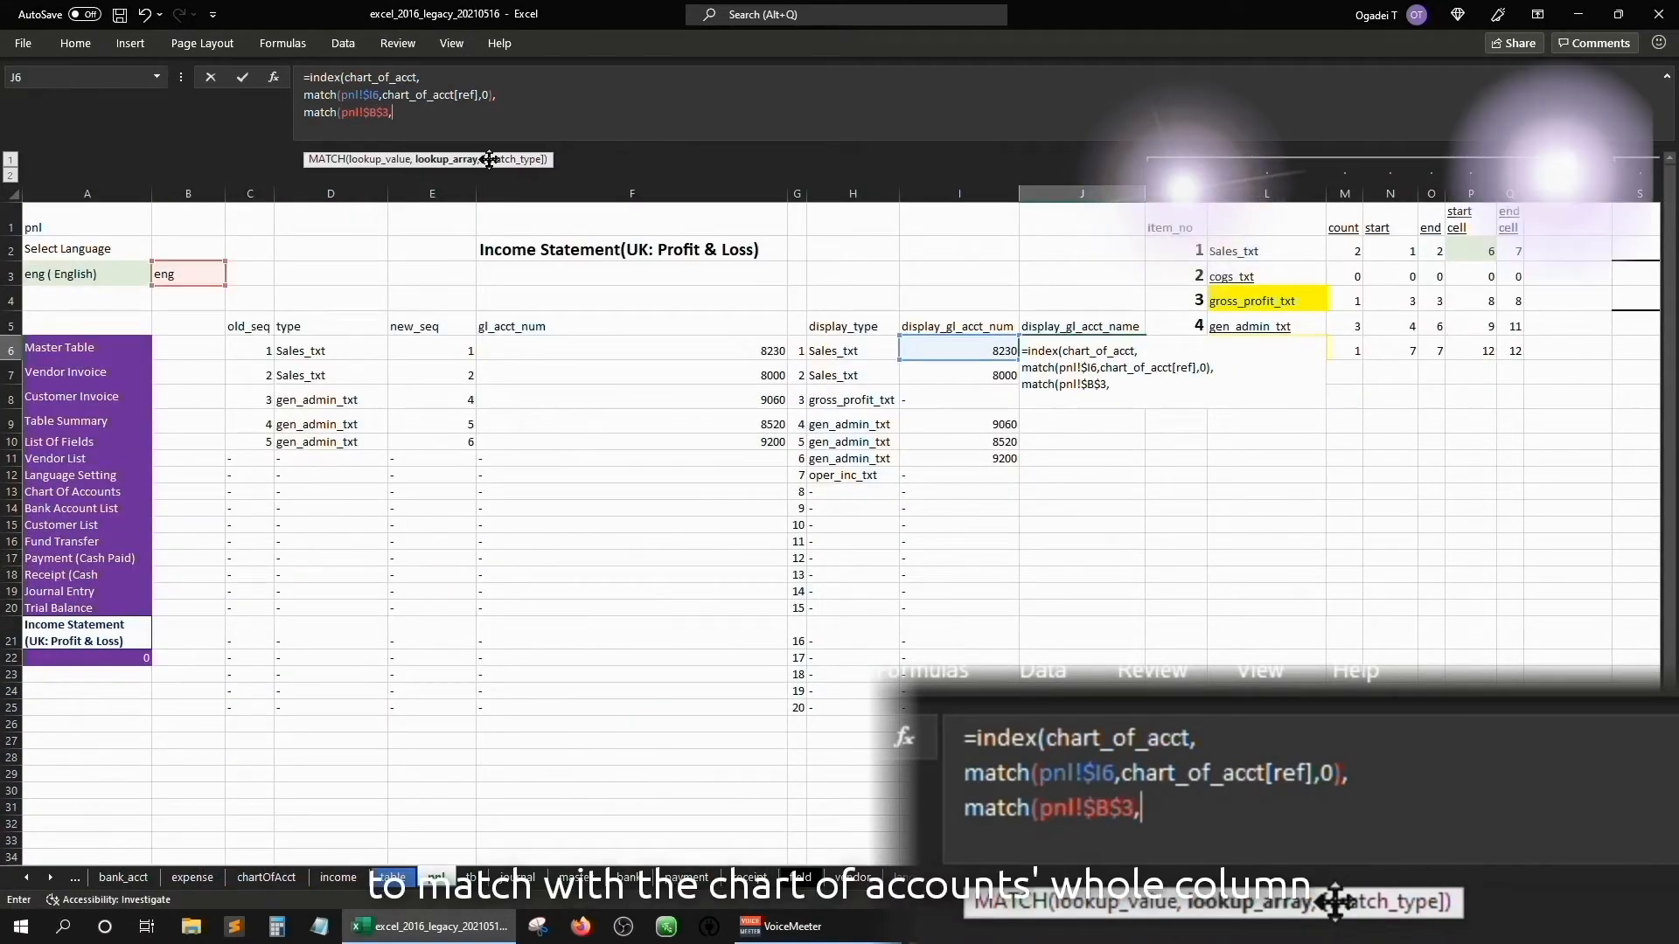
type(",")
- Use the chart_of_acct header row with match type 0 as the second MATCH's remaining arguments, and complete the J6 formula
left_click(285, 878)
key("Down")
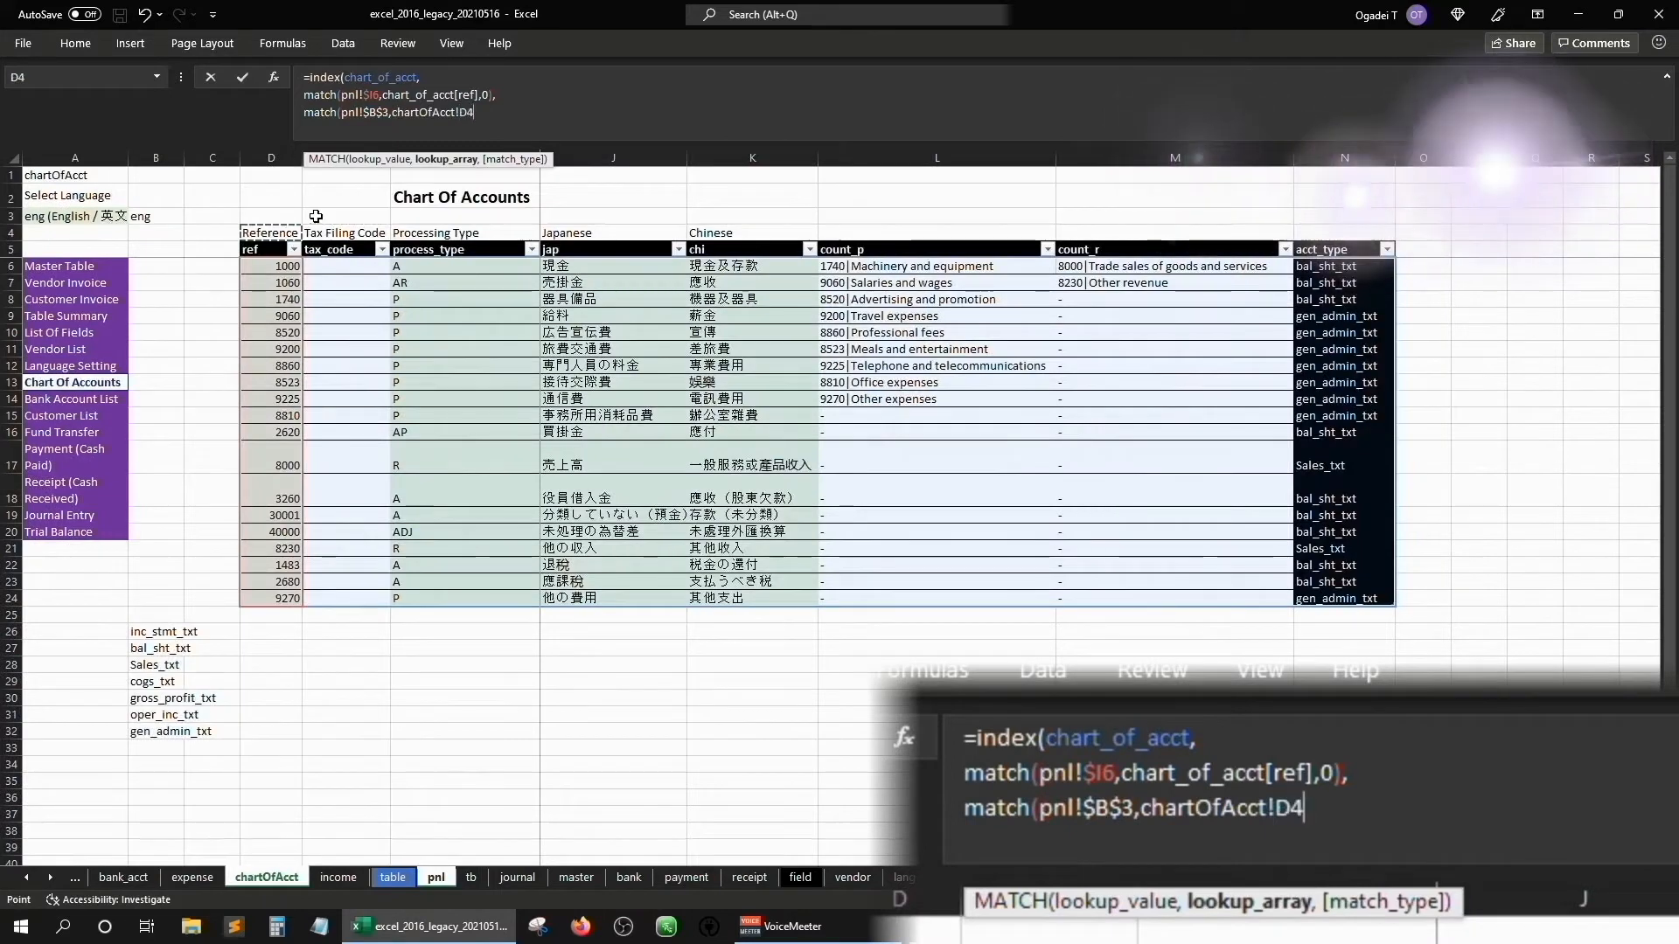
key("Down")
key("ctrl+shift+Right")
type(",0)")
key("alt+Return")
type(")")
key("Return")
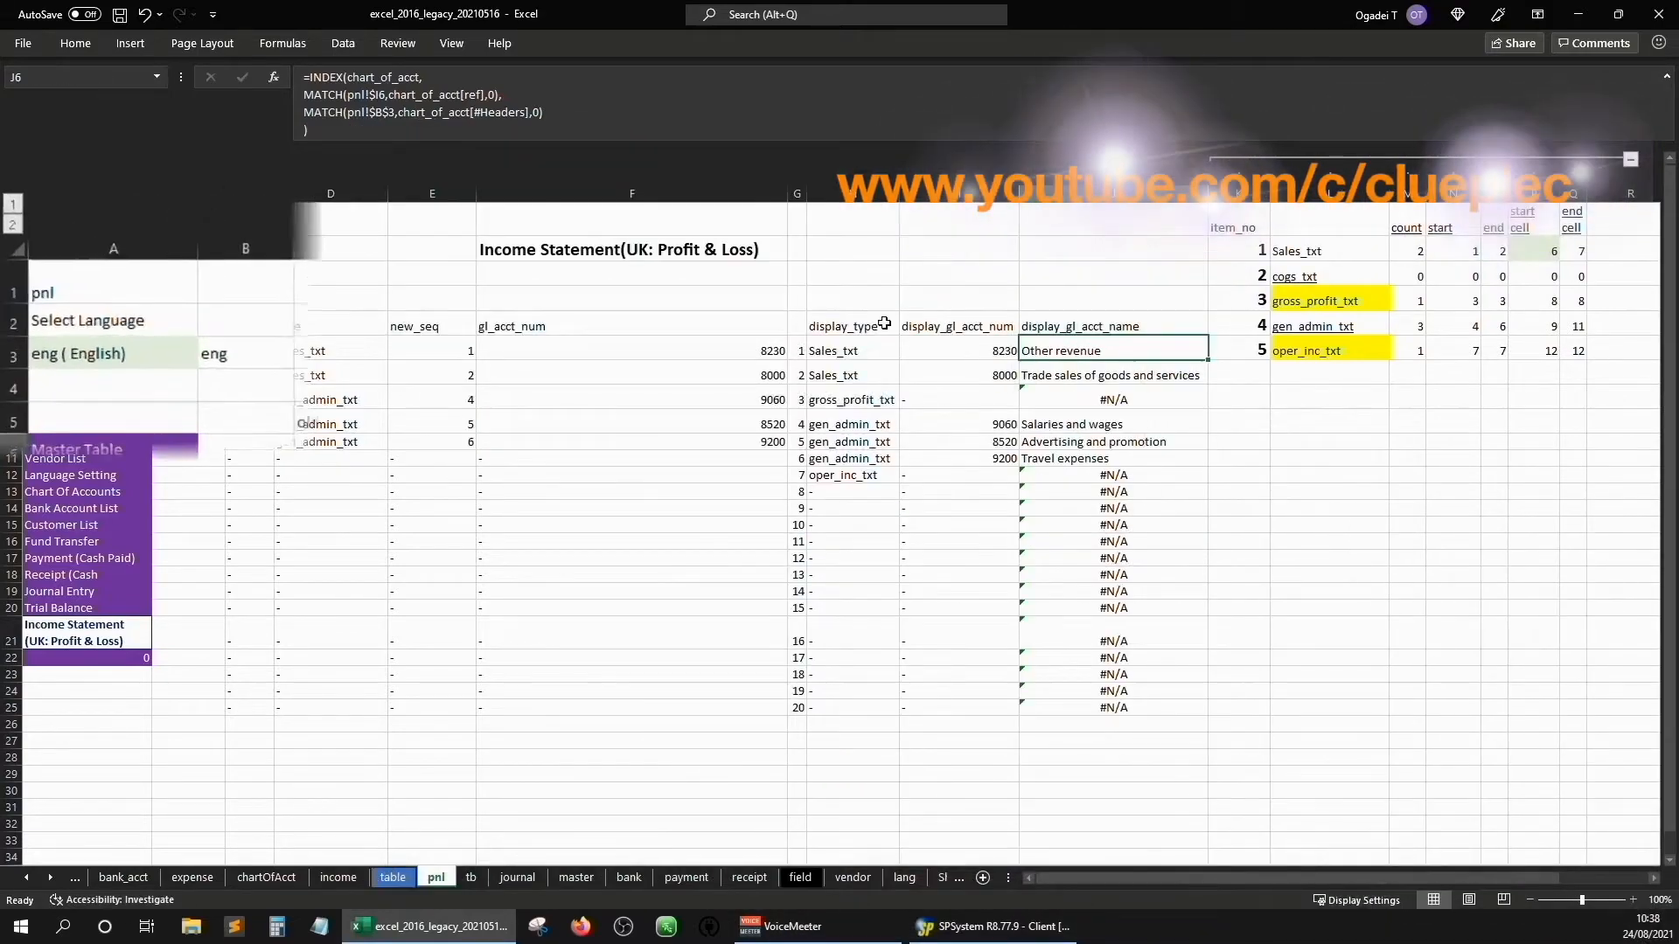
- Switch the pnl sheet's language to Chinese and back to English to check the account names in column J
left_click(123, 274)
left_click(393, 669)
key("Down")
key("Return")
left_click(394, 669)
key("Down")
key("Return")
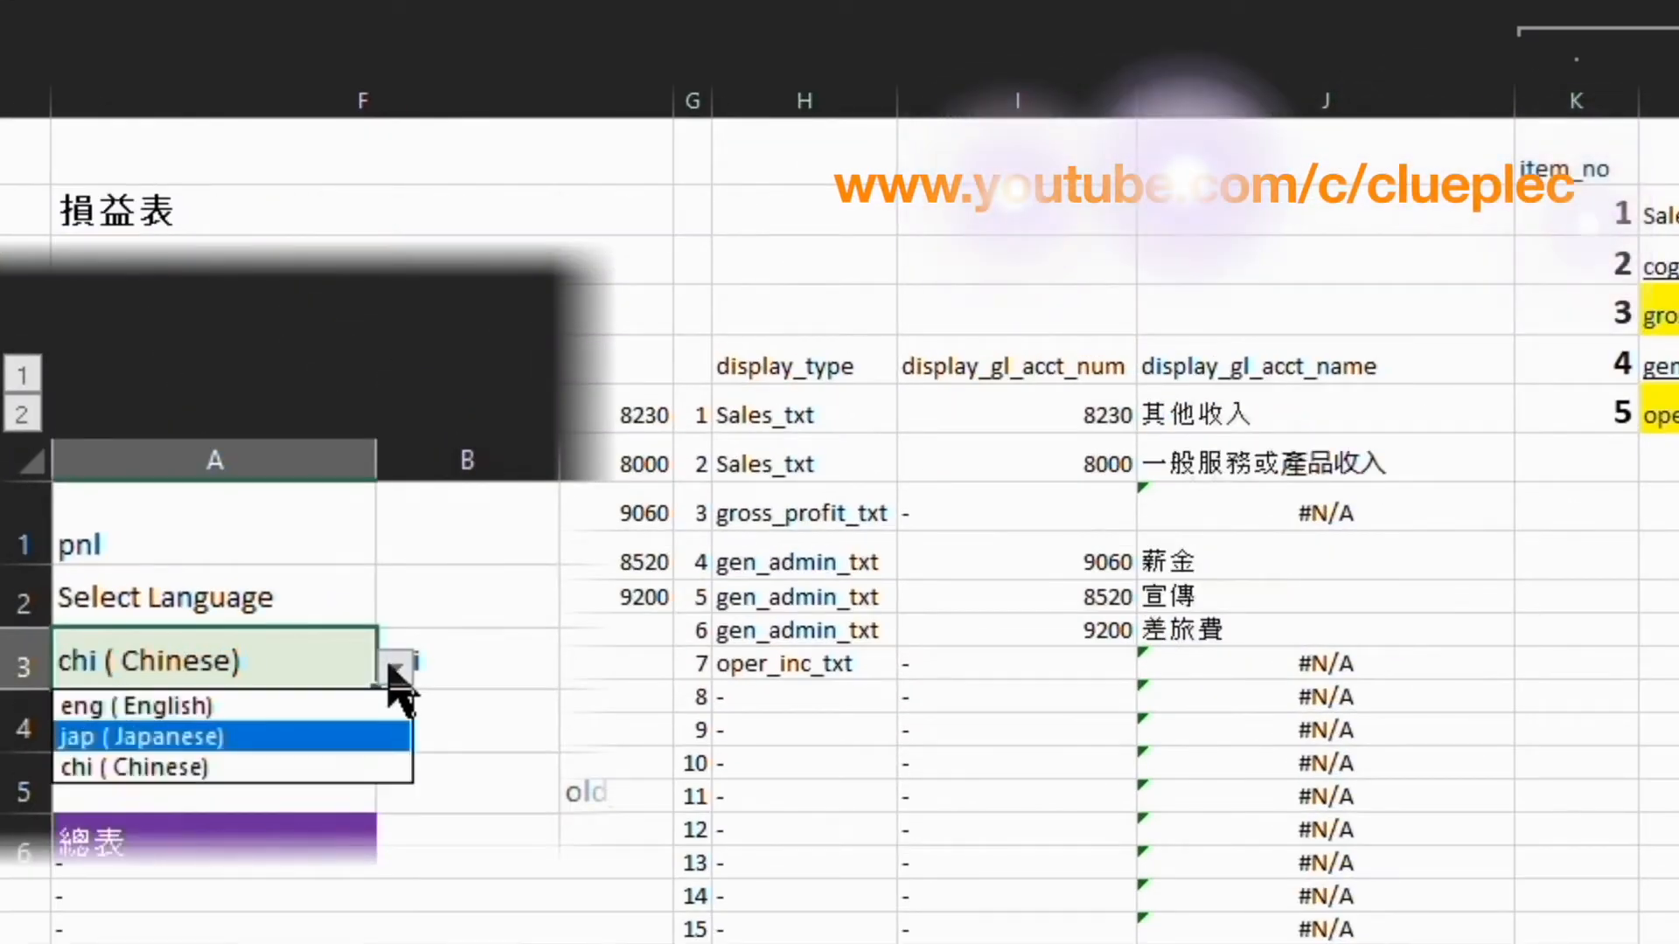
key("Up")
key("Return")
- Cut the INDEX formula text out of cell J6, the first display_gl_acct_name cell
left_click(1290, 255)
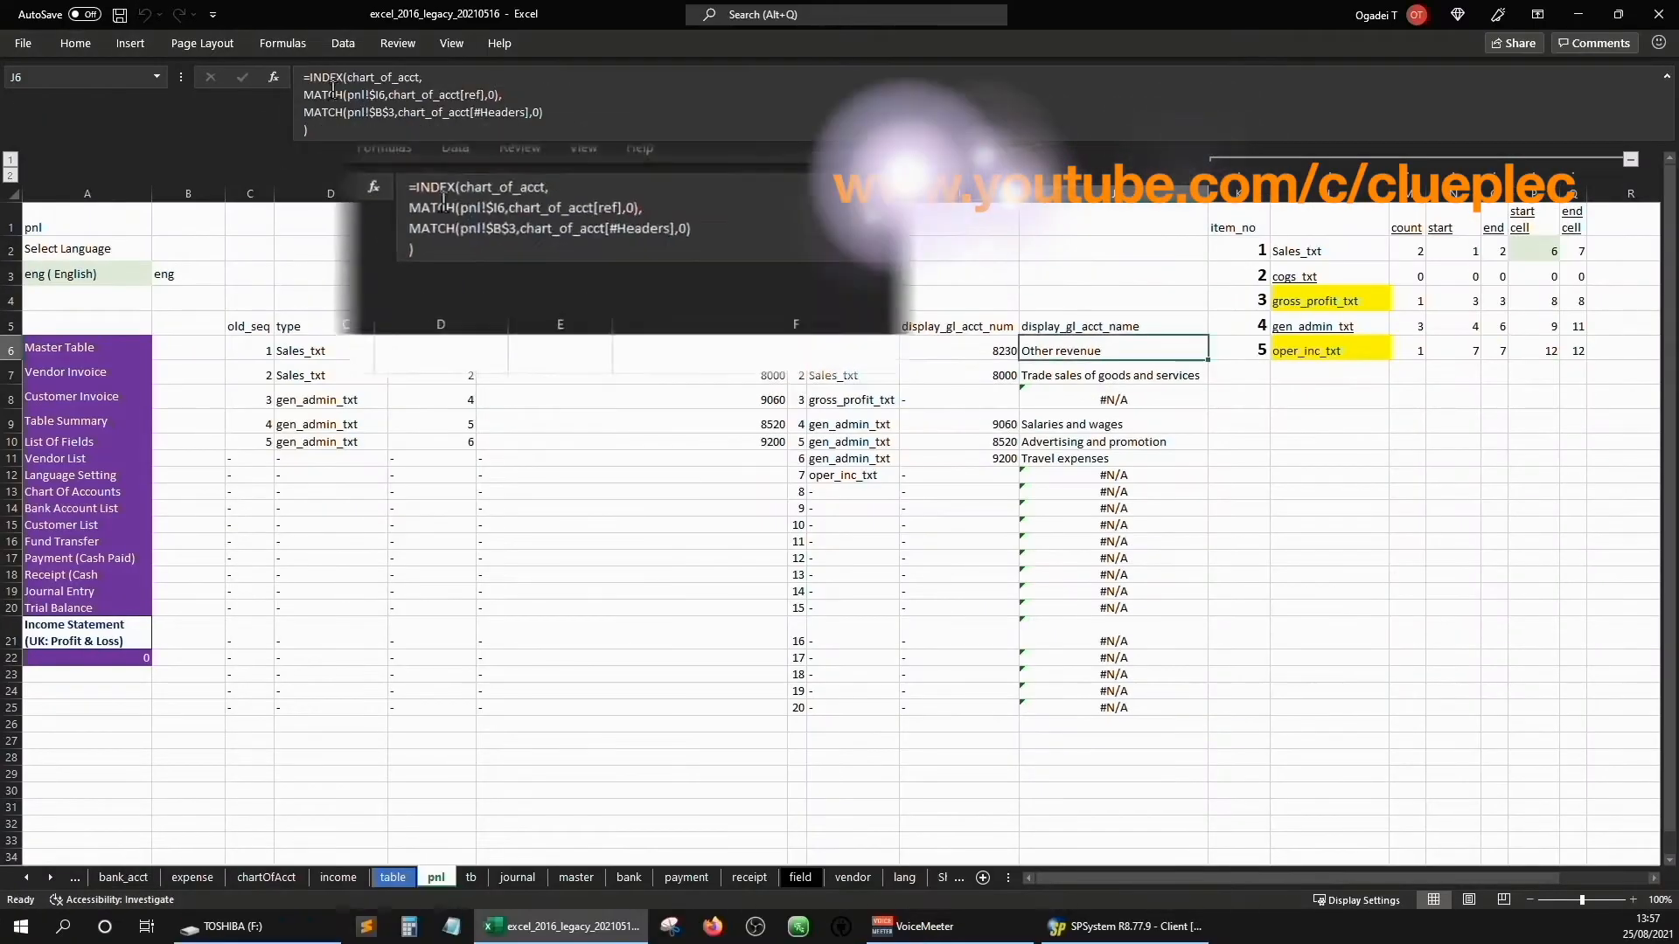
left_click(331, 80)
key("Down")
key("Down")
key("Down")
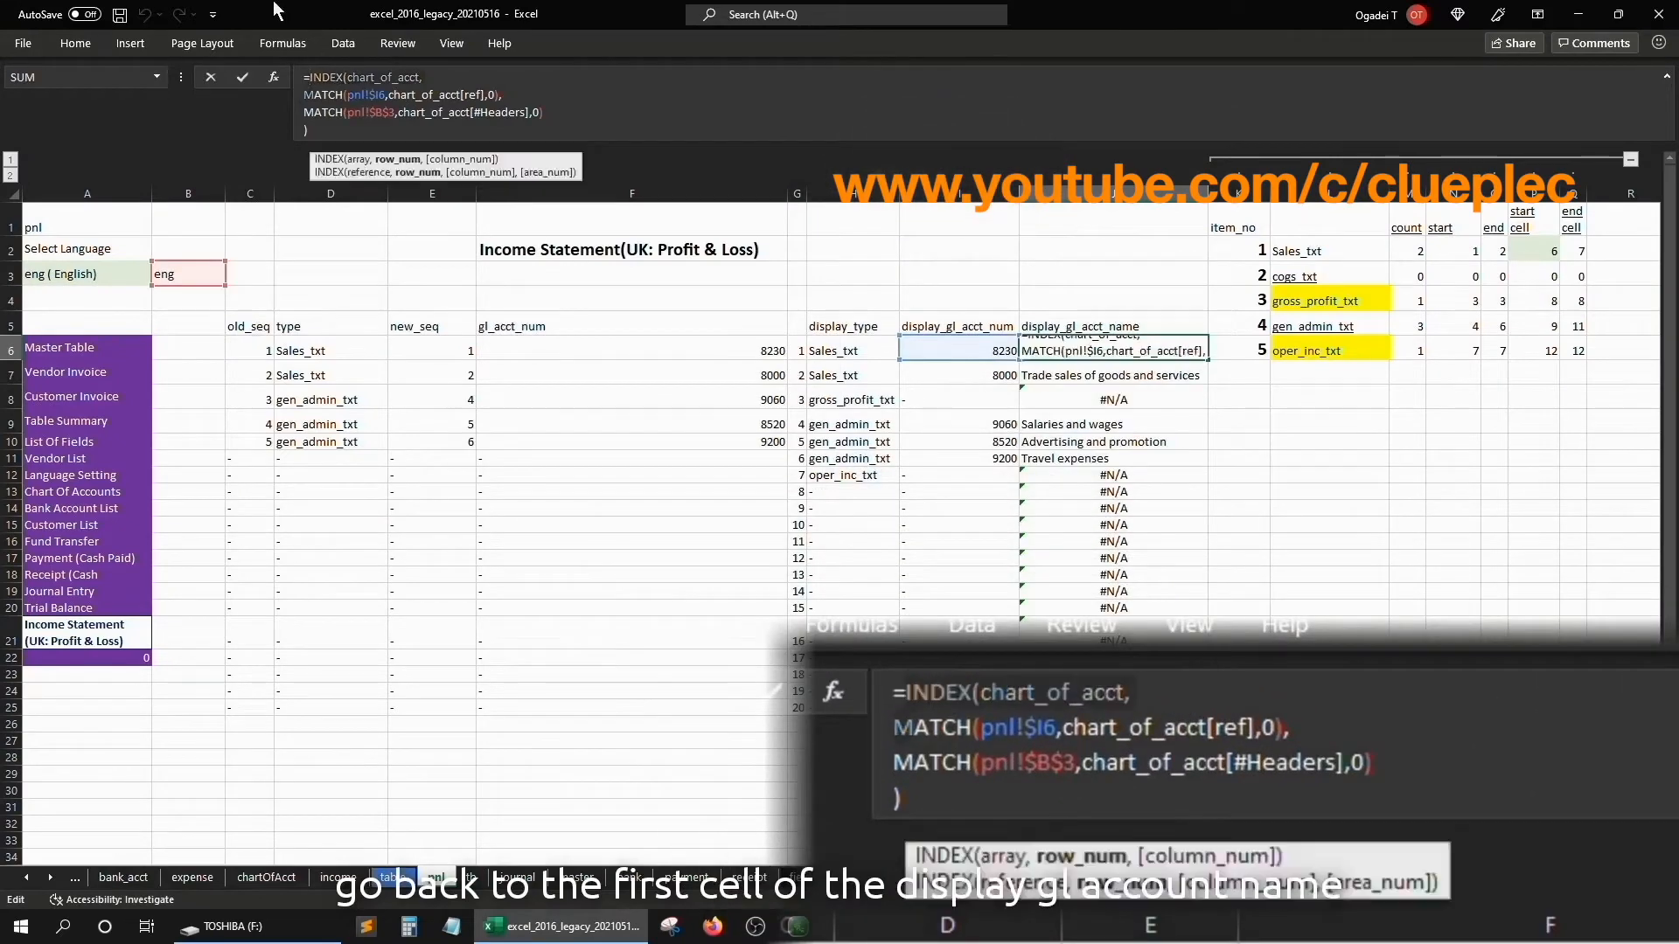
key("ctrl+x")
- Start an IF in J6 testing OR($H6="gross_profit_txt",$H6="oper_inc_txt"), with 1 as the placeholder value if true
type("=if(")
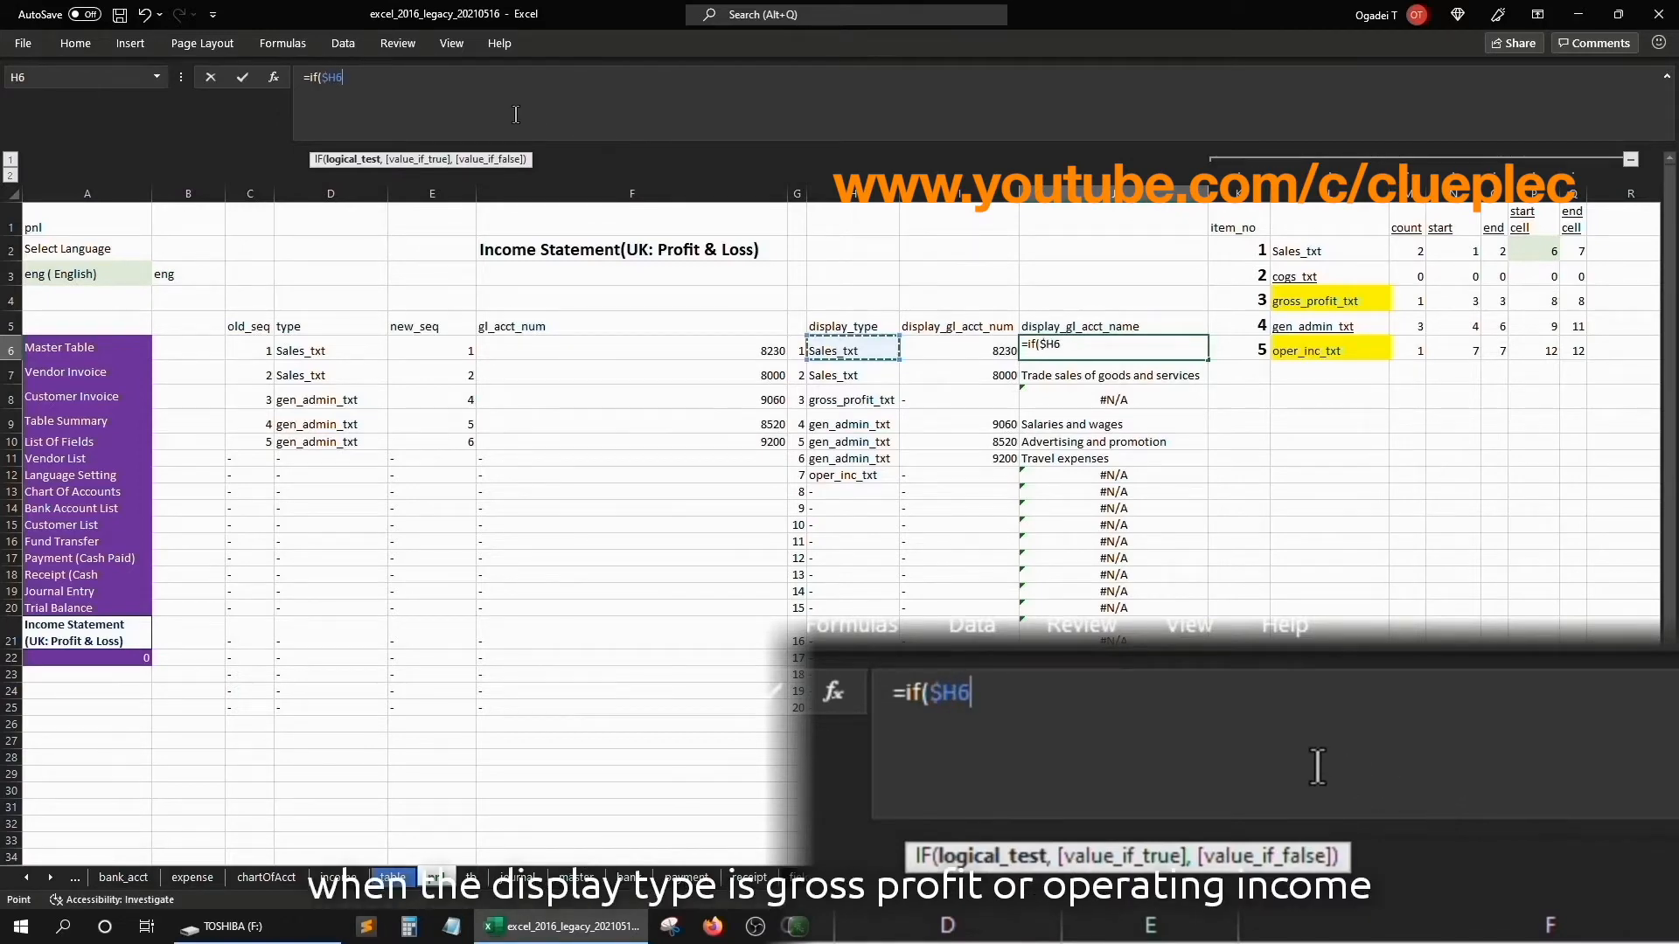
type("=\"gross_profit_txt")
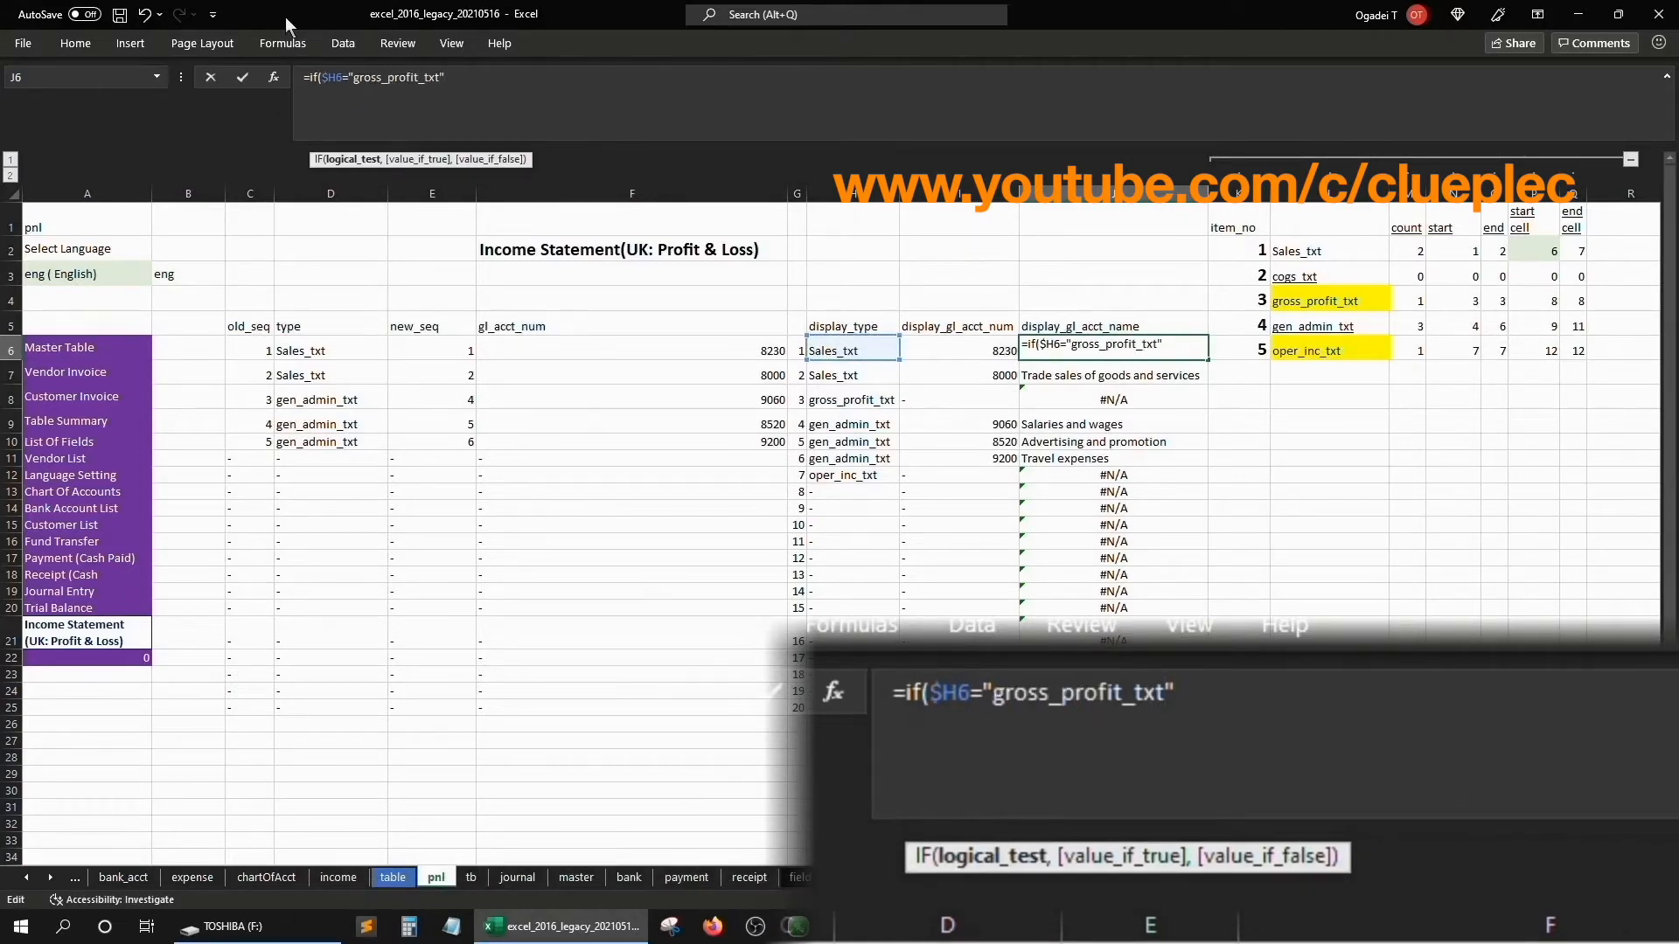
type("or(")
key("End")
type(",$H6=\"oper_inc_txt\"),")
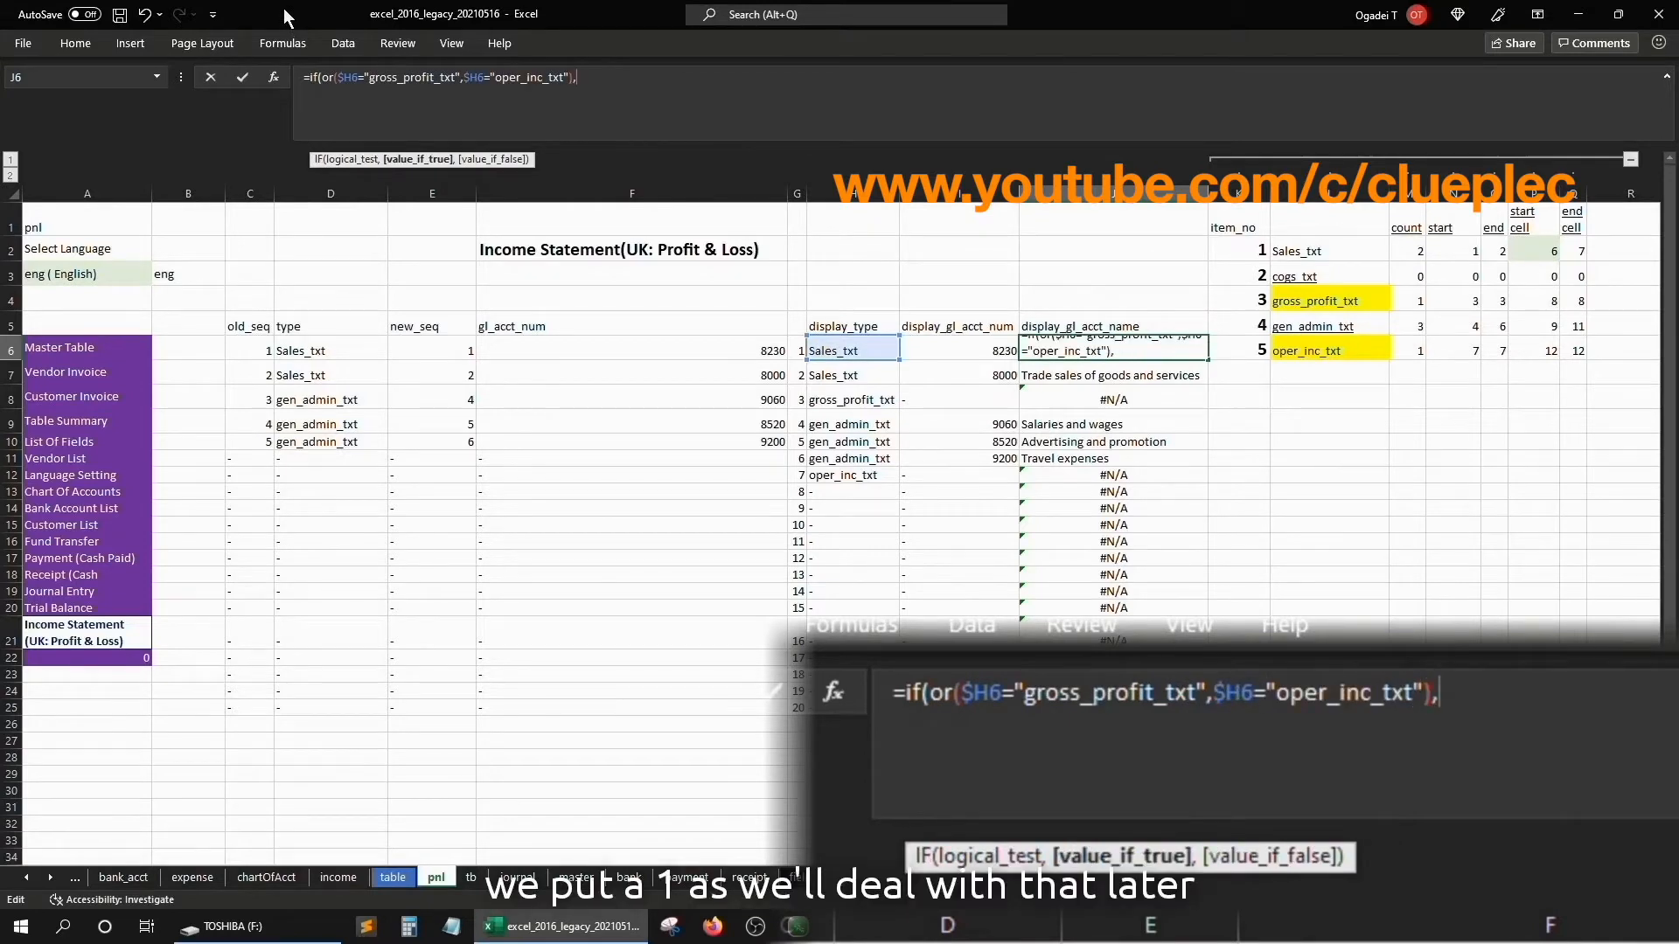
type("1,")
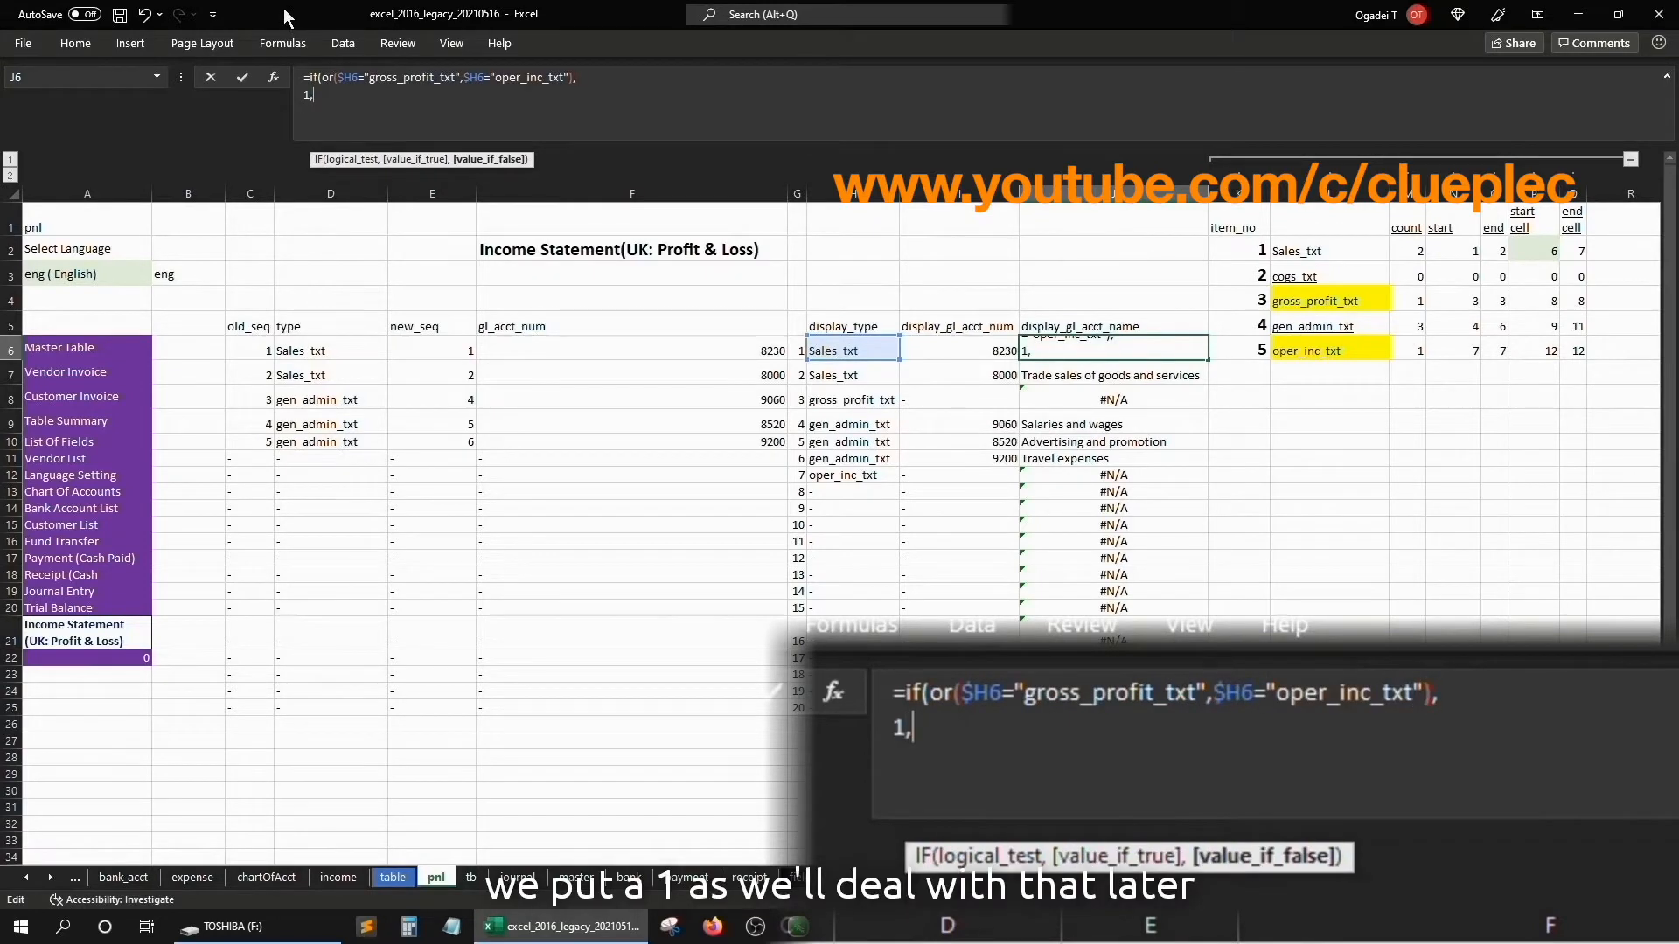
- Insert the cut chart_of_acct INDEX expression as the IF's value if false
type("i")
key("ctrl+v")
type(",0")
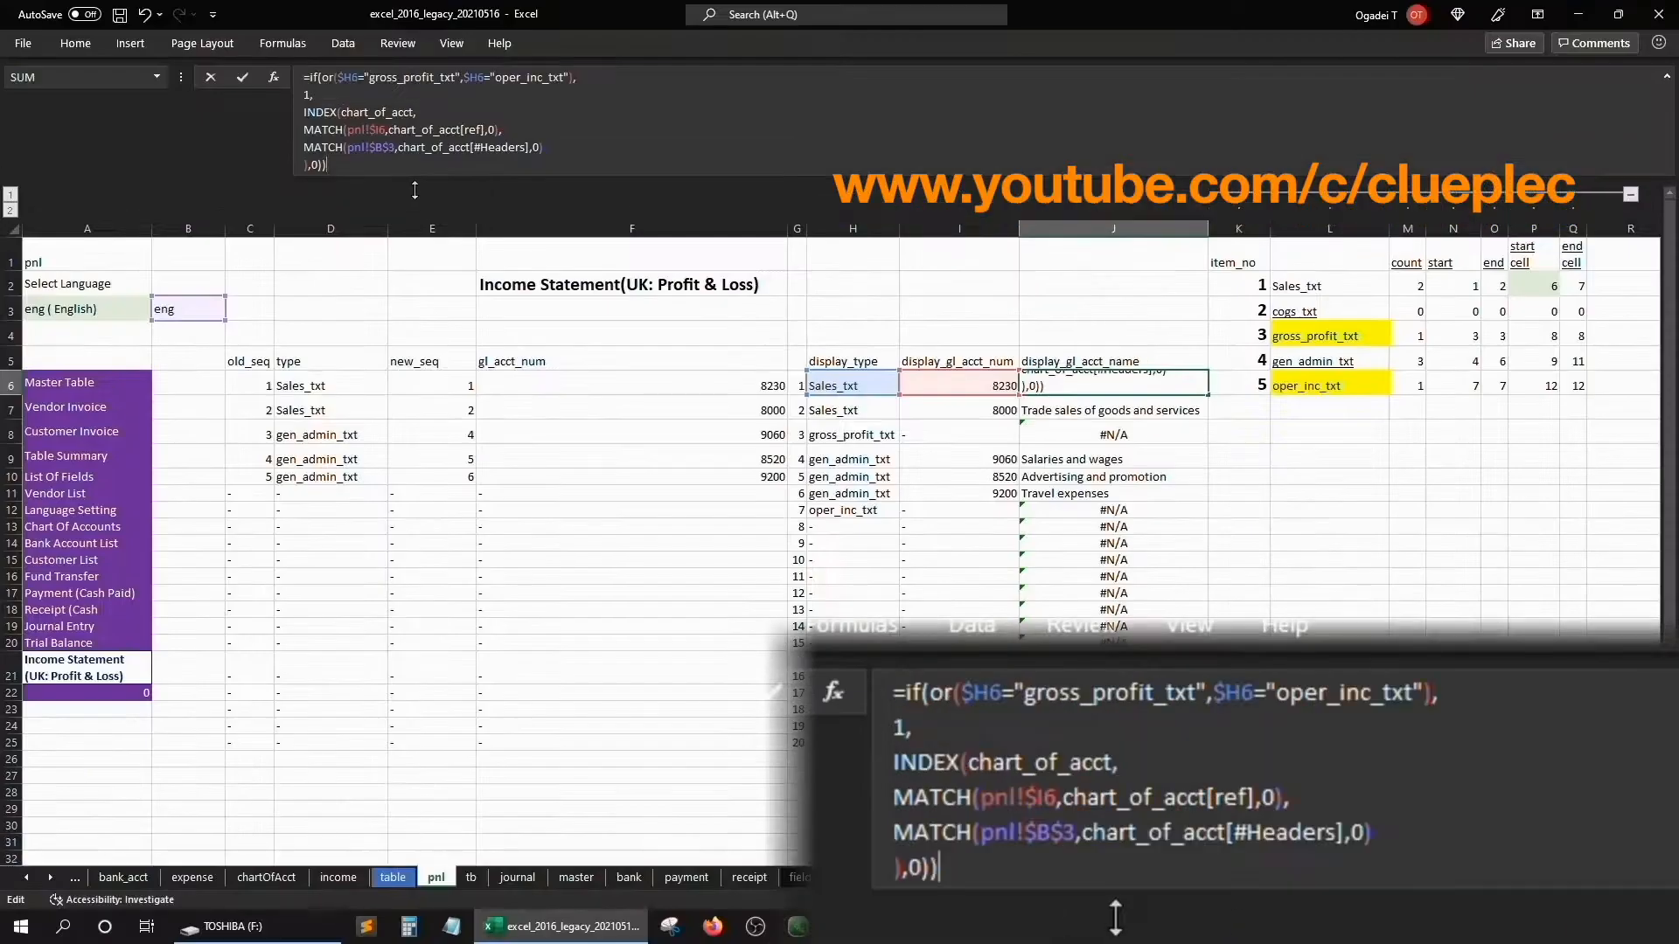
- Correct the formula's ending to chart_of_acct[#Headers],0))), enter it in J6 and fill it down the display_gl_acct_name column
key("Return")
key("Return")
key("Return")
key("Return")
key("BackSpace")
key("BackSpace")
key("BackSpace")
key("BackSpace")
key("BackSpace")
key("BackSpace")
type("))")
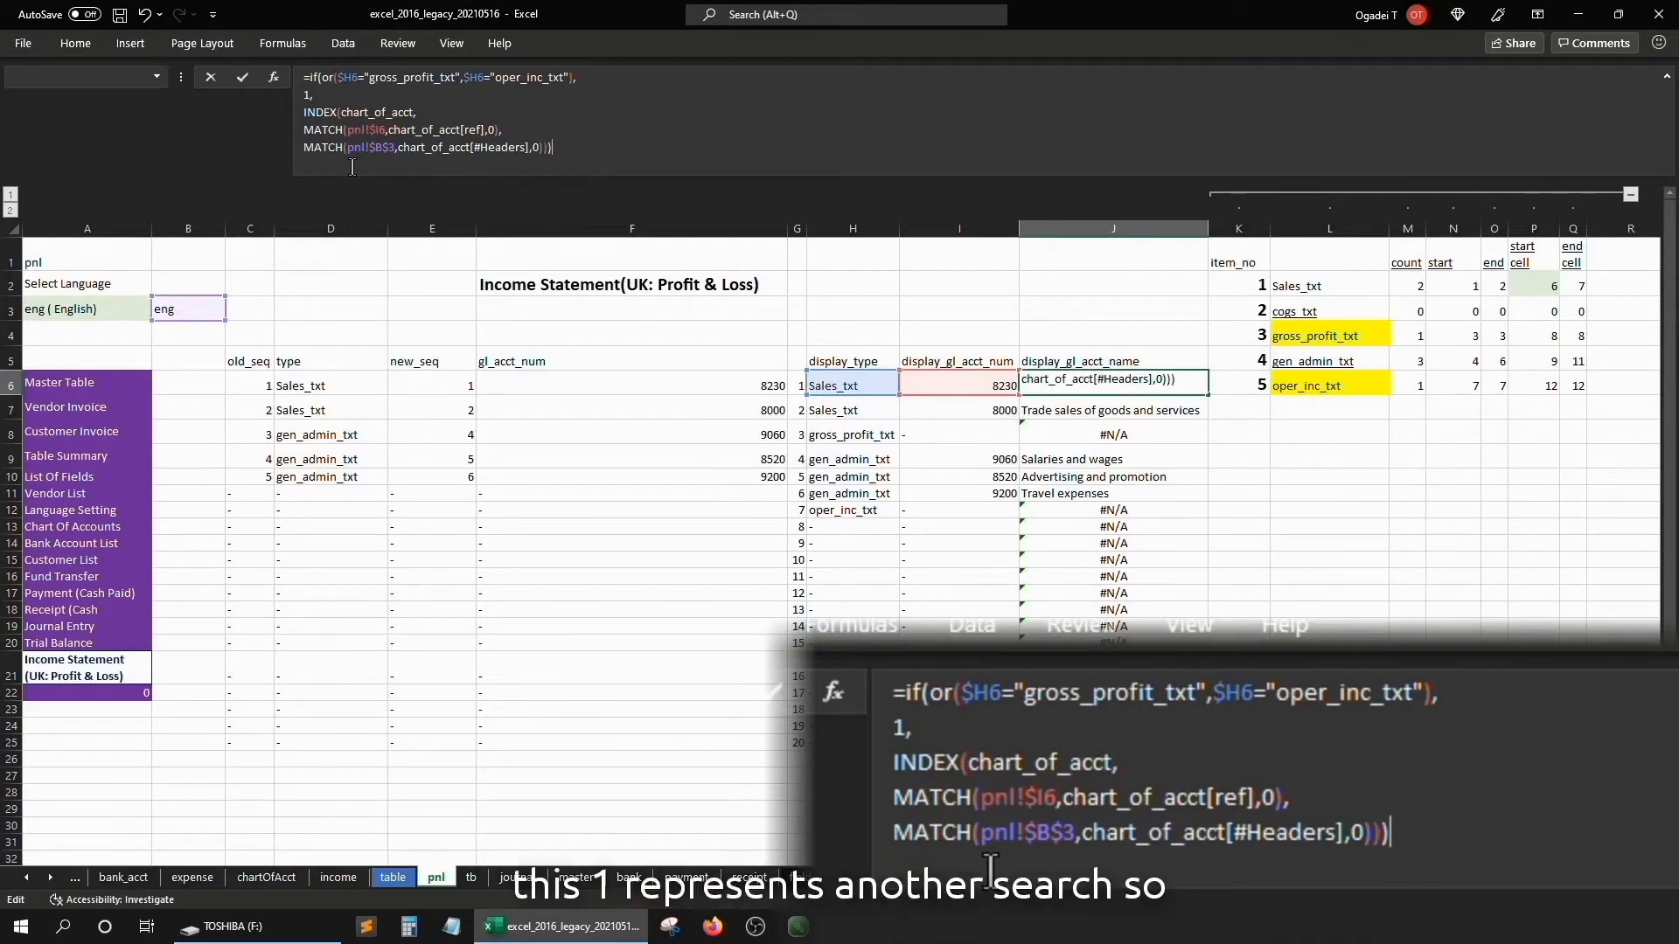
key("Return")
key("Up")
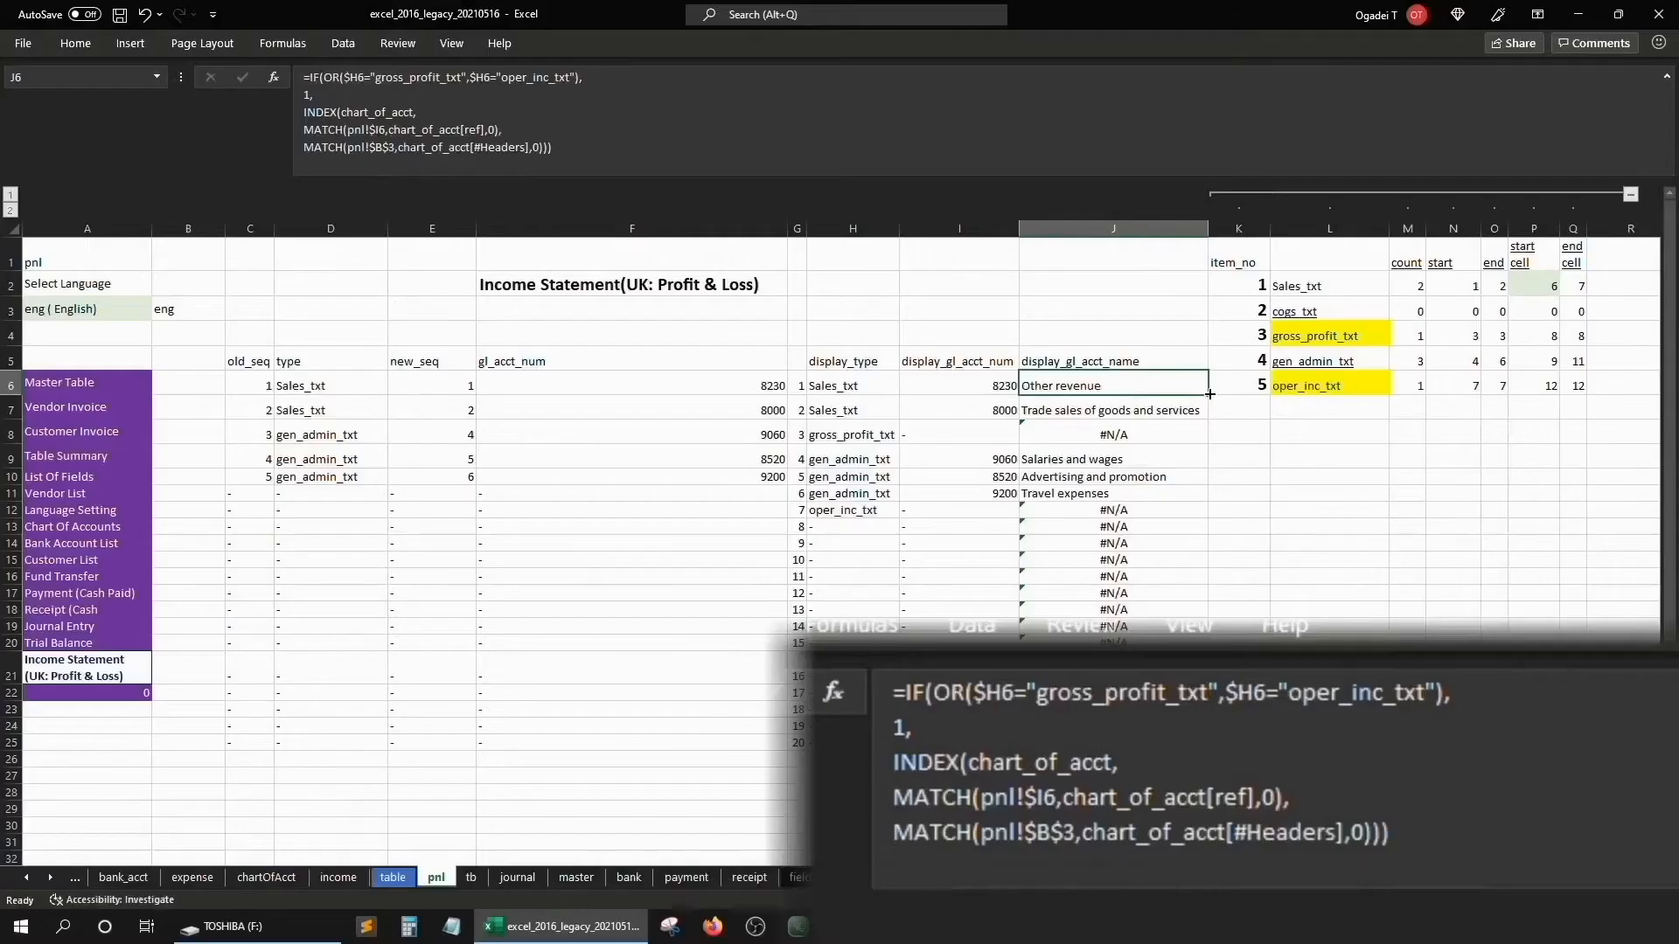
double_click(1207, 395)
- Start an INDEX formula in helper cell L8 with the whole field table on the field sheet as its array
key("Down")
key("Down")
key("Down")
key("Down")
key("Down")
key("Up")
key("Up")
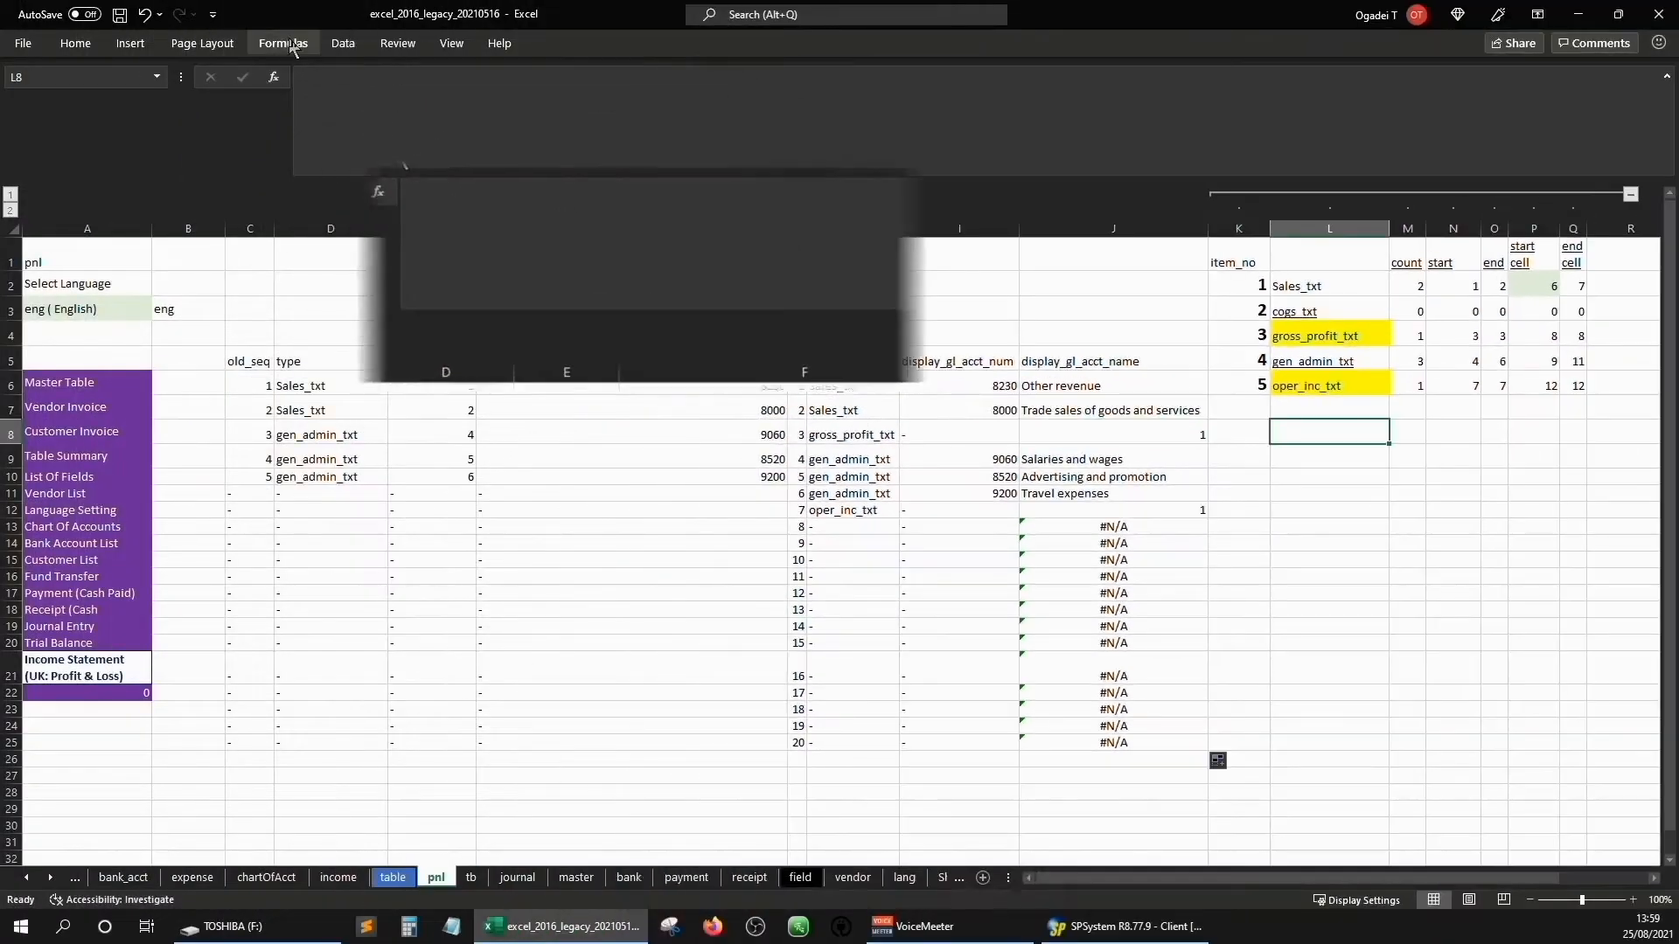
type("=index")
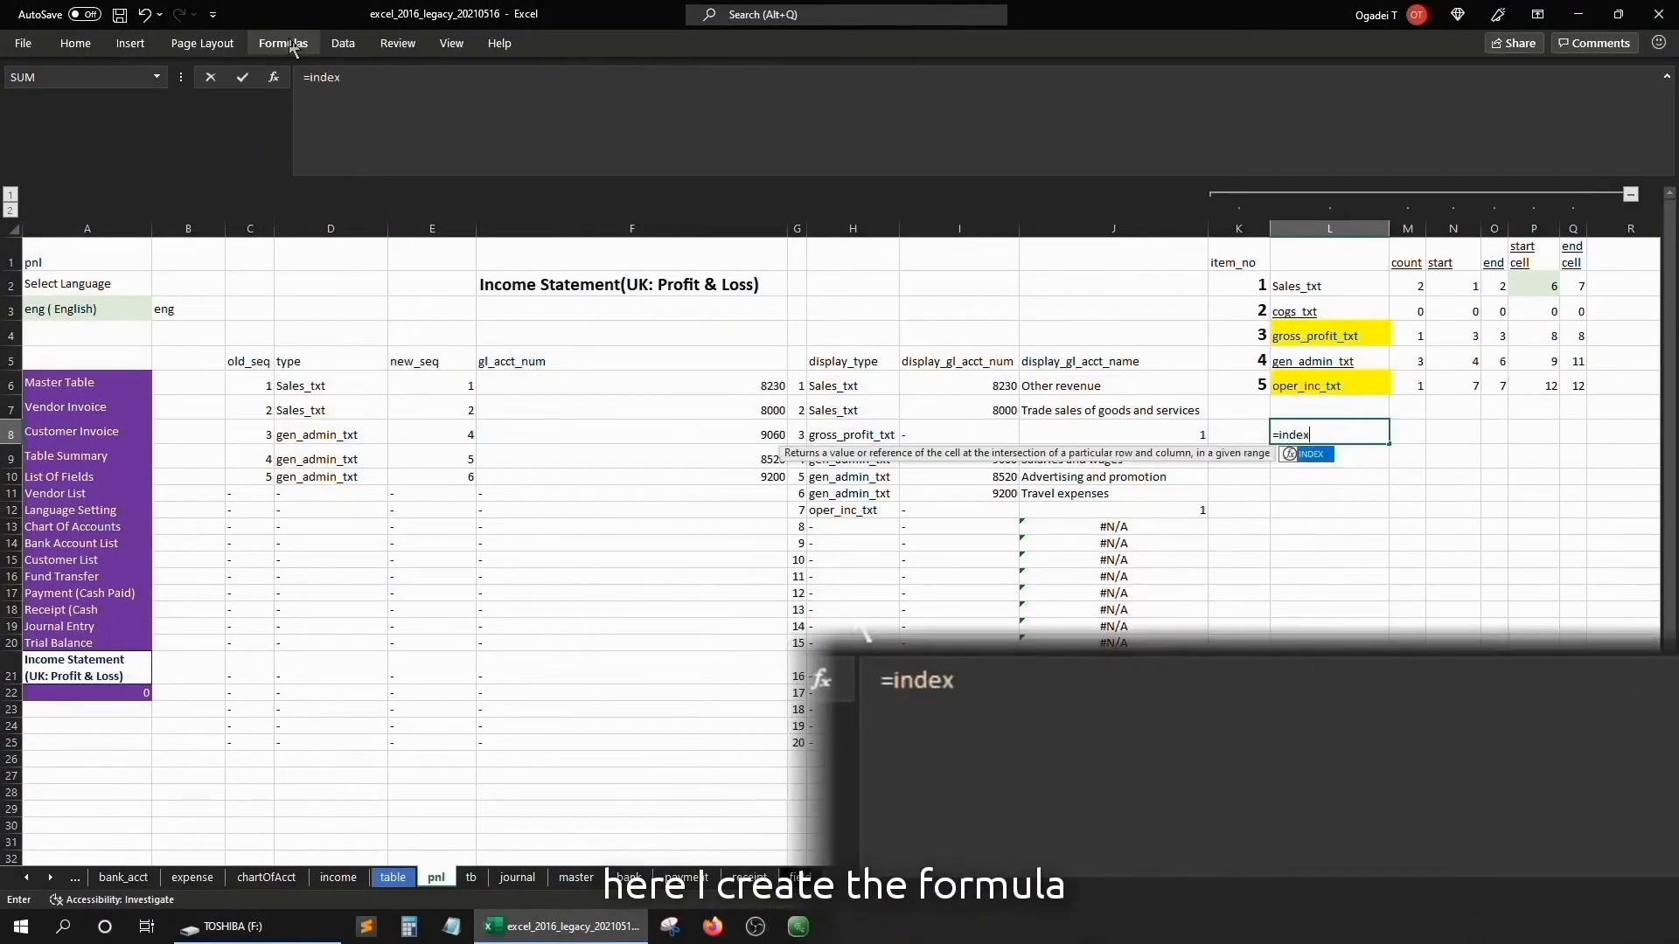
type("(")
left_click(26, 878)
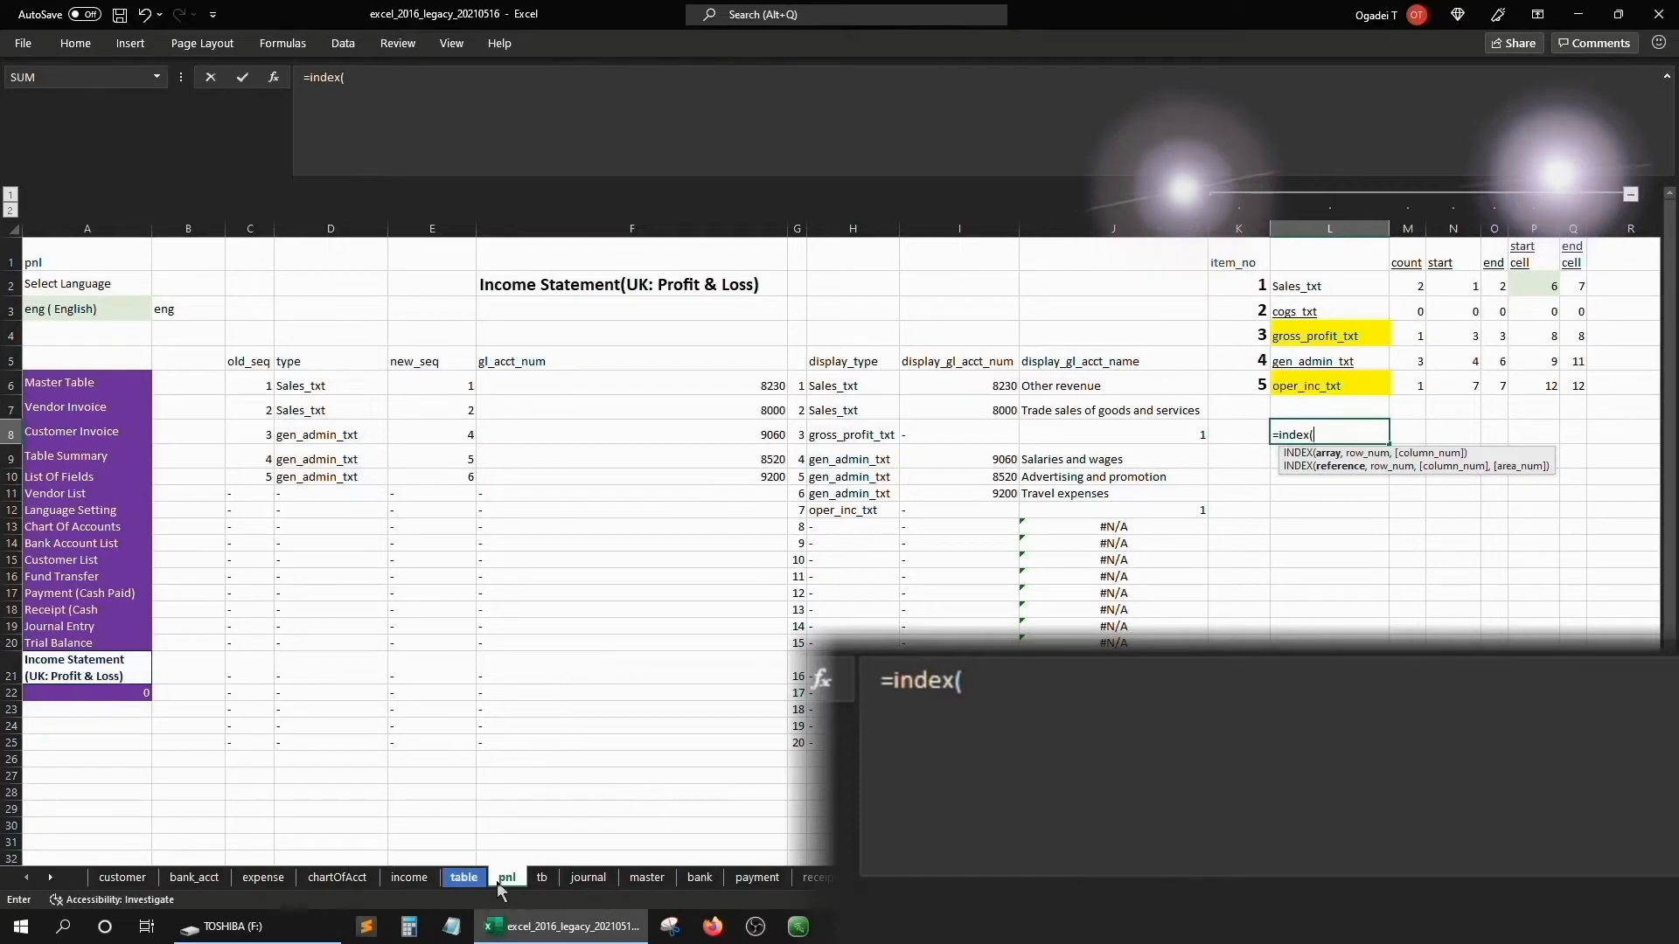
left_click(865, 878)
left_click(326, 345)
key("ctrl+shift+Right")
key("ctrl+shift+Down")
left_click(469, 77)
type(",")
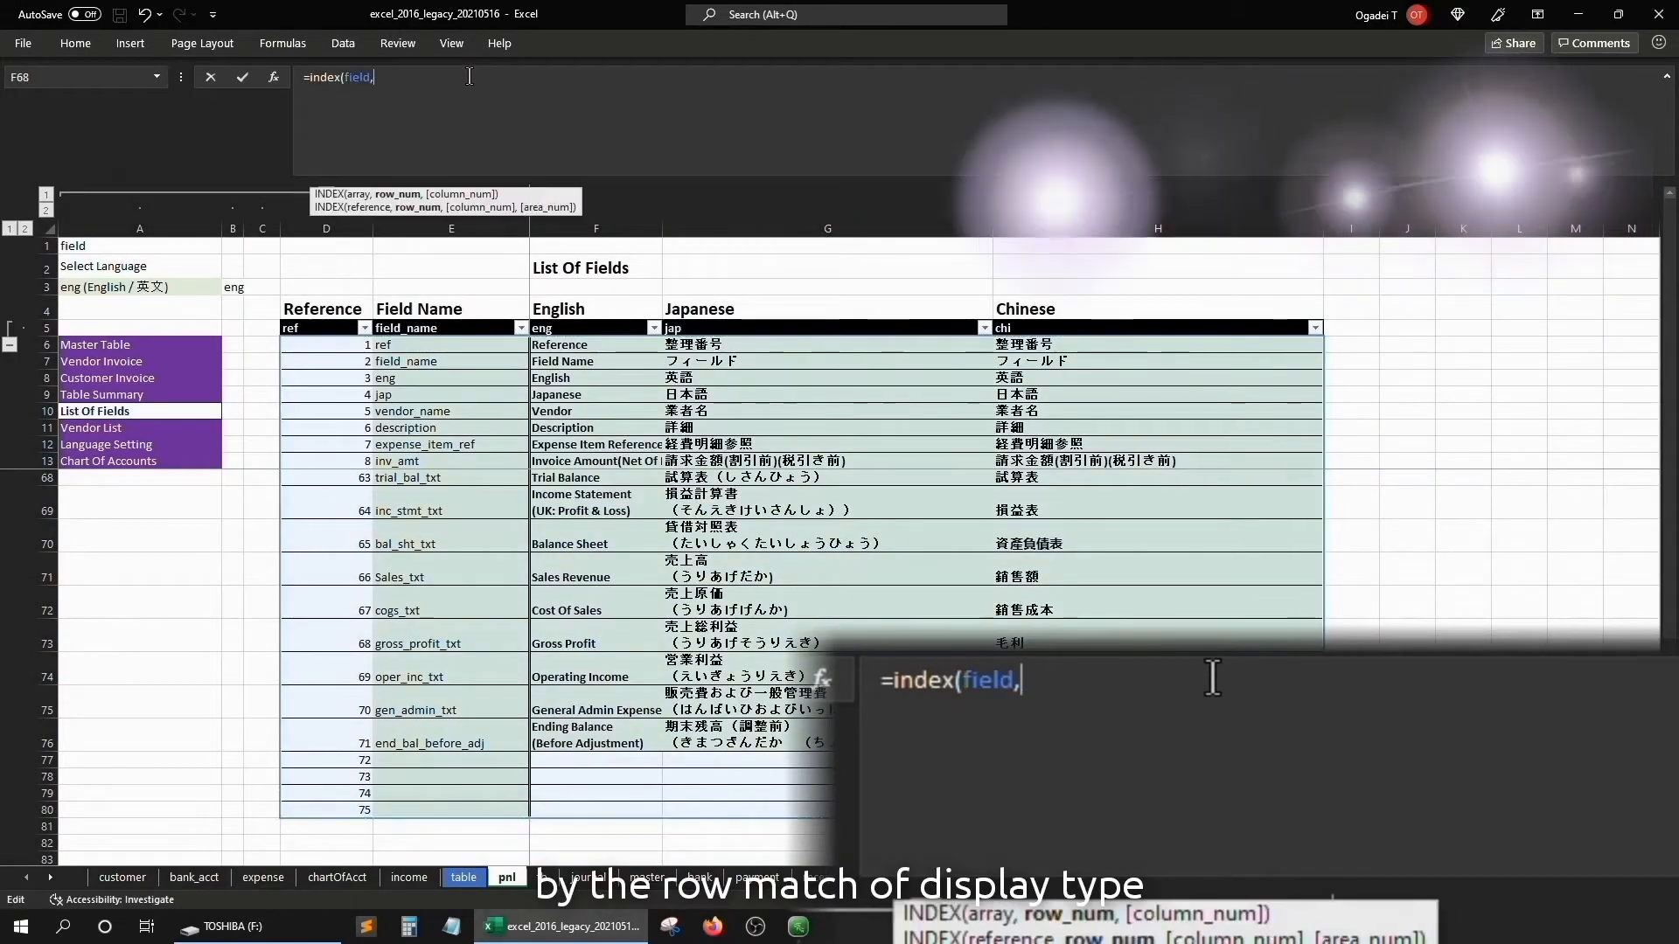
- Add the row argument match(pnl!$H8,field[field_name],0) to the L8 formula on its own line
key("alt+Return")
type("match(")
left_click(507, 878)
left_click(852, 434)
key("F4")
key("F4")
key("F4")
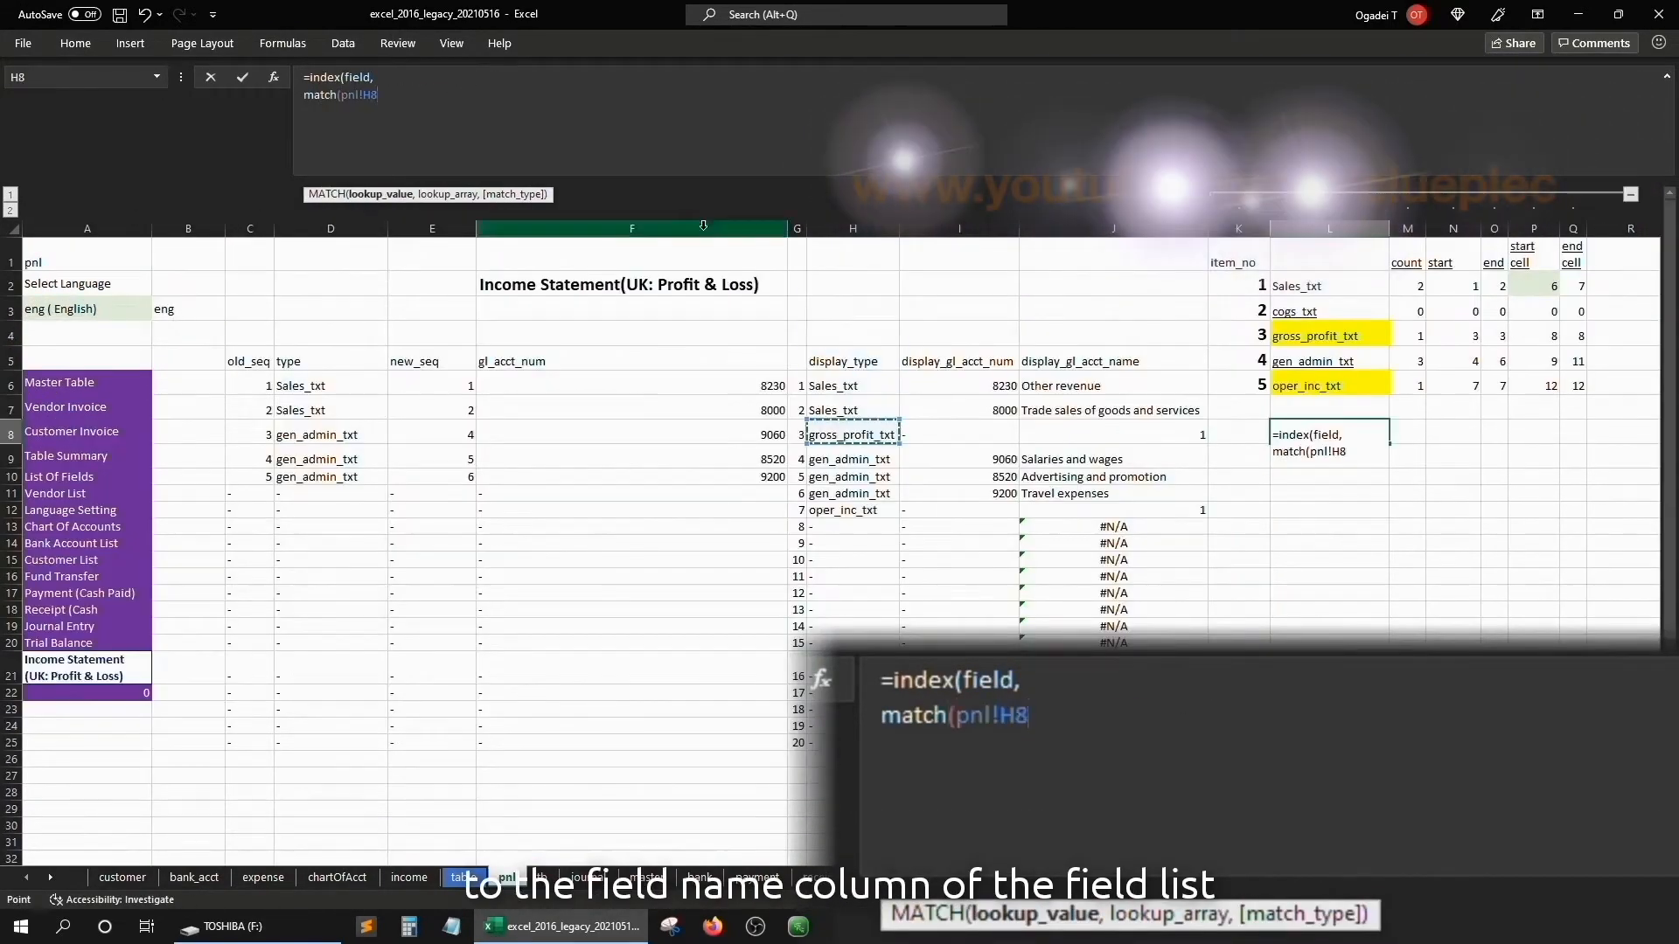
type(",")
left_click(871, 878)
left_click_drag(406, 344, 407, 810)
type(",0),")
key("alt+Return")
- Add the column argument match(pnl!$B$3,field[#Headers],0) to the L8 formula and enter it
type("match(")
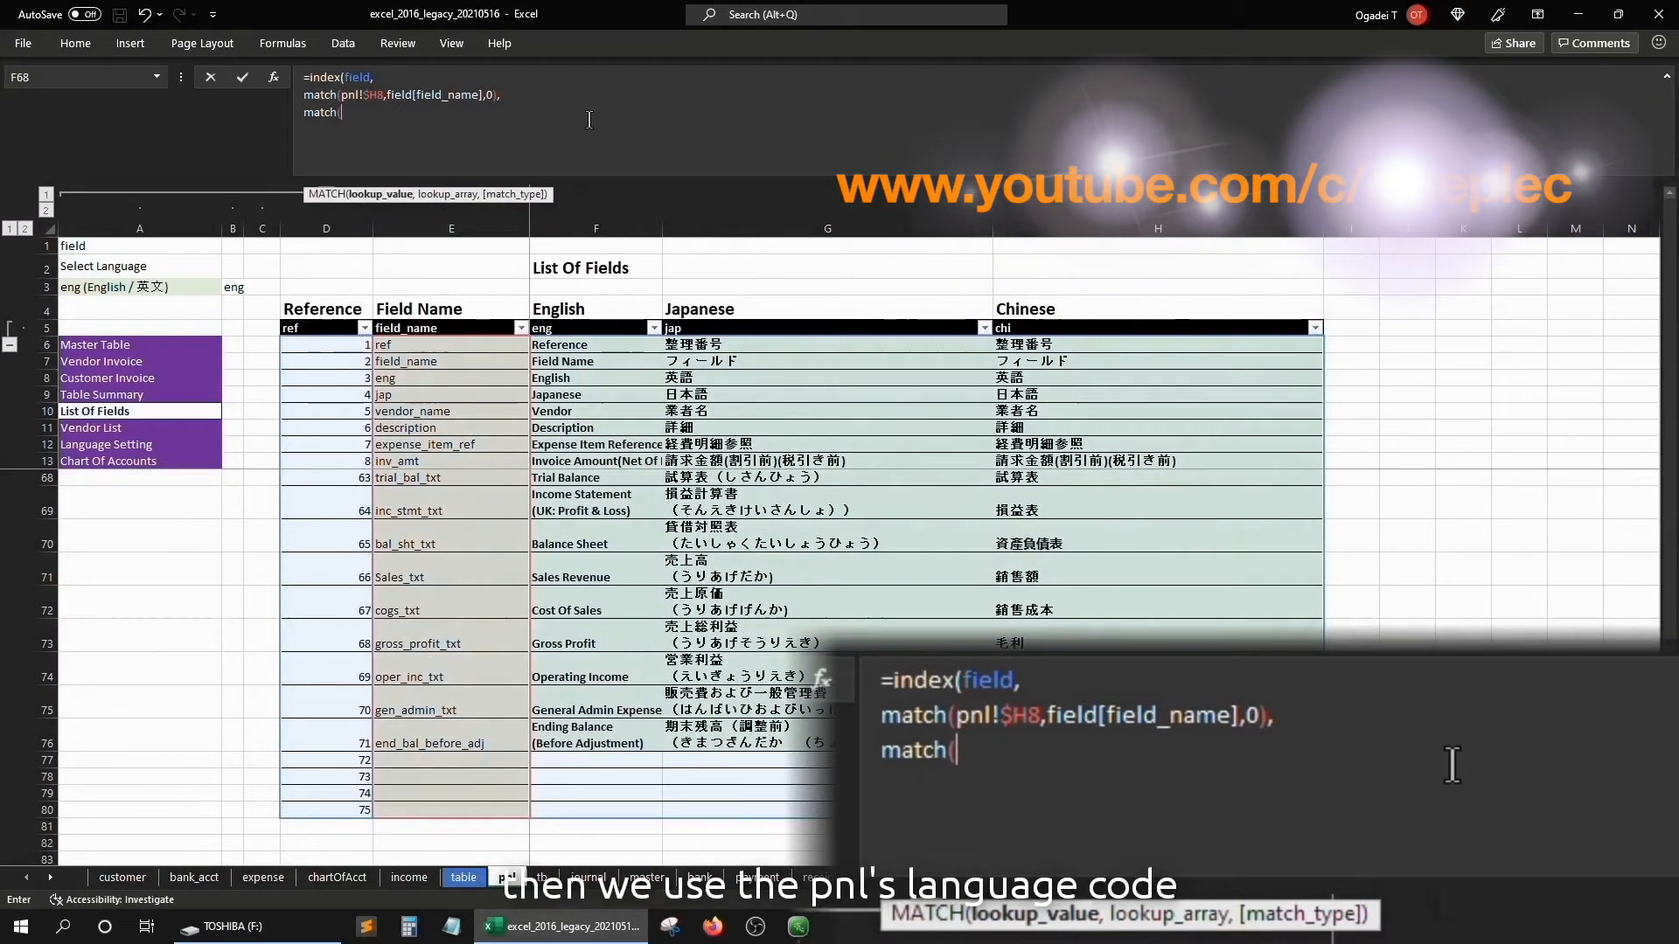
left_click(507, 878)
left_click(188, 309)
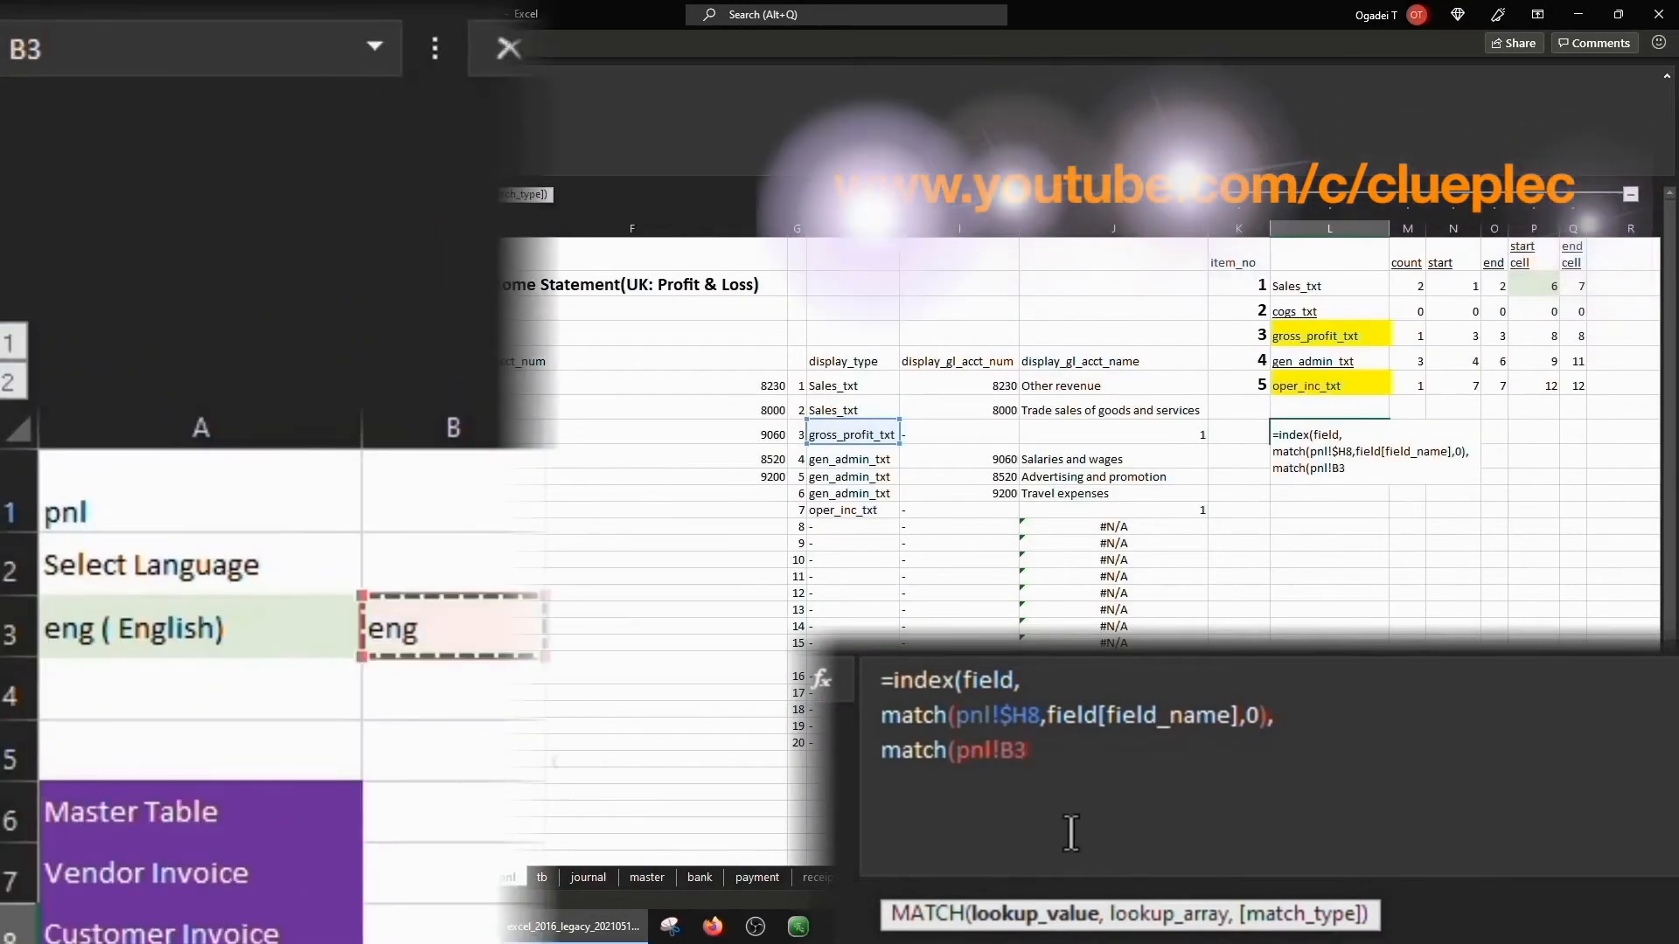
key("F4")
type(",")
left_click(871, 878)
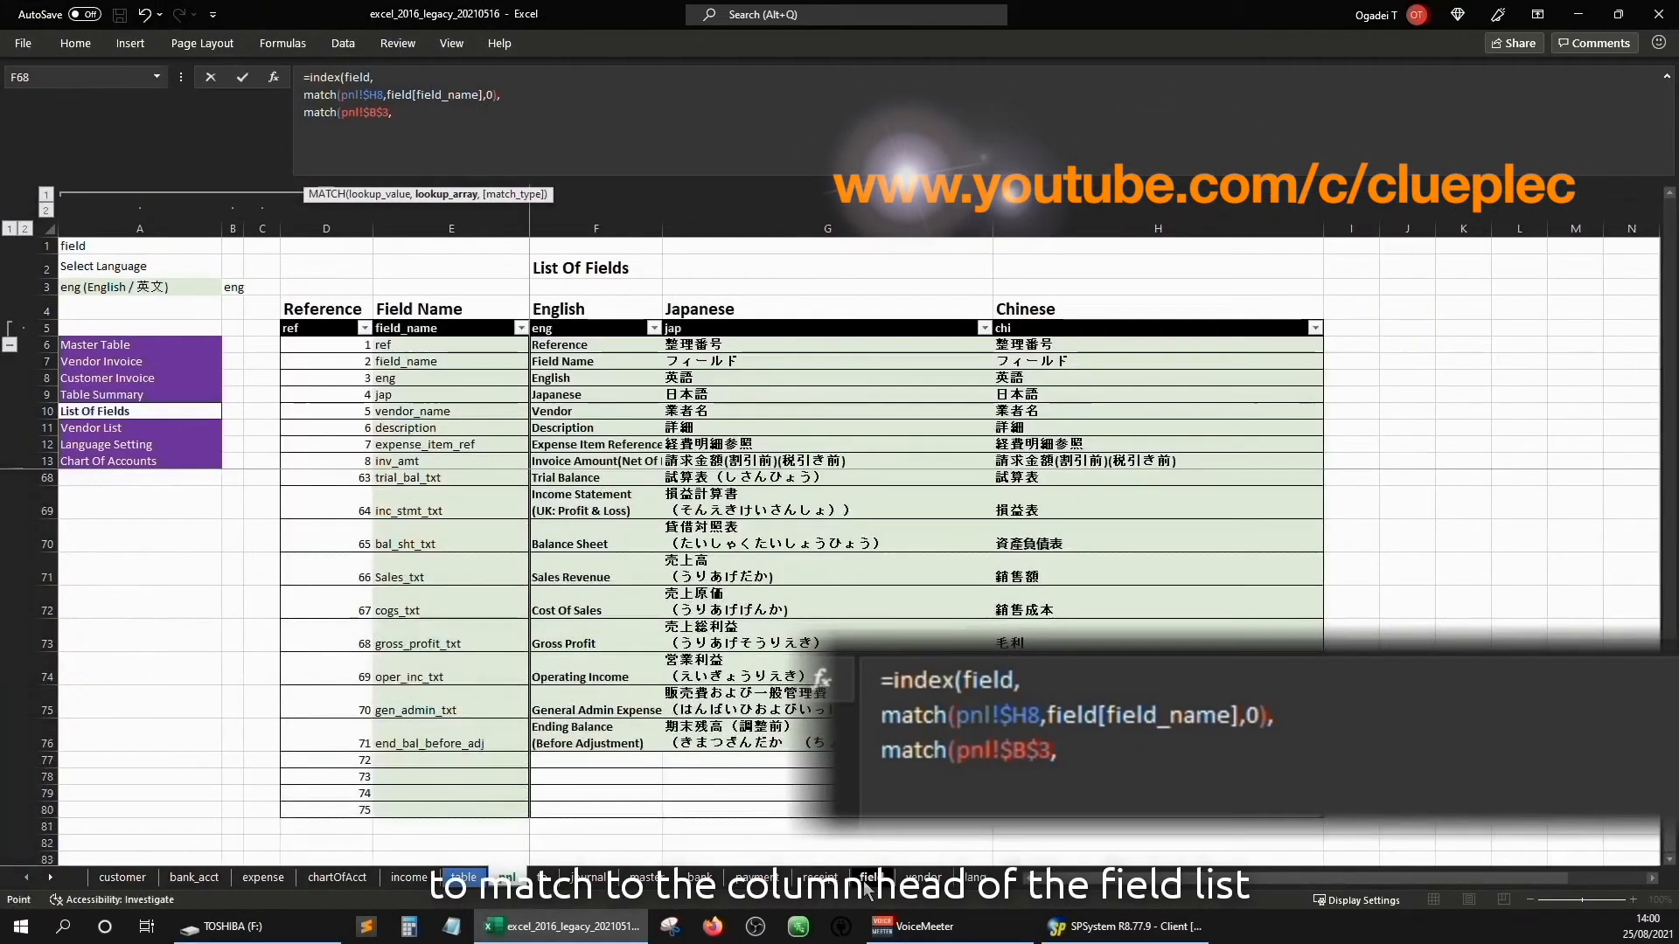
left_click(462, 288)
key("Left")
key("Down")
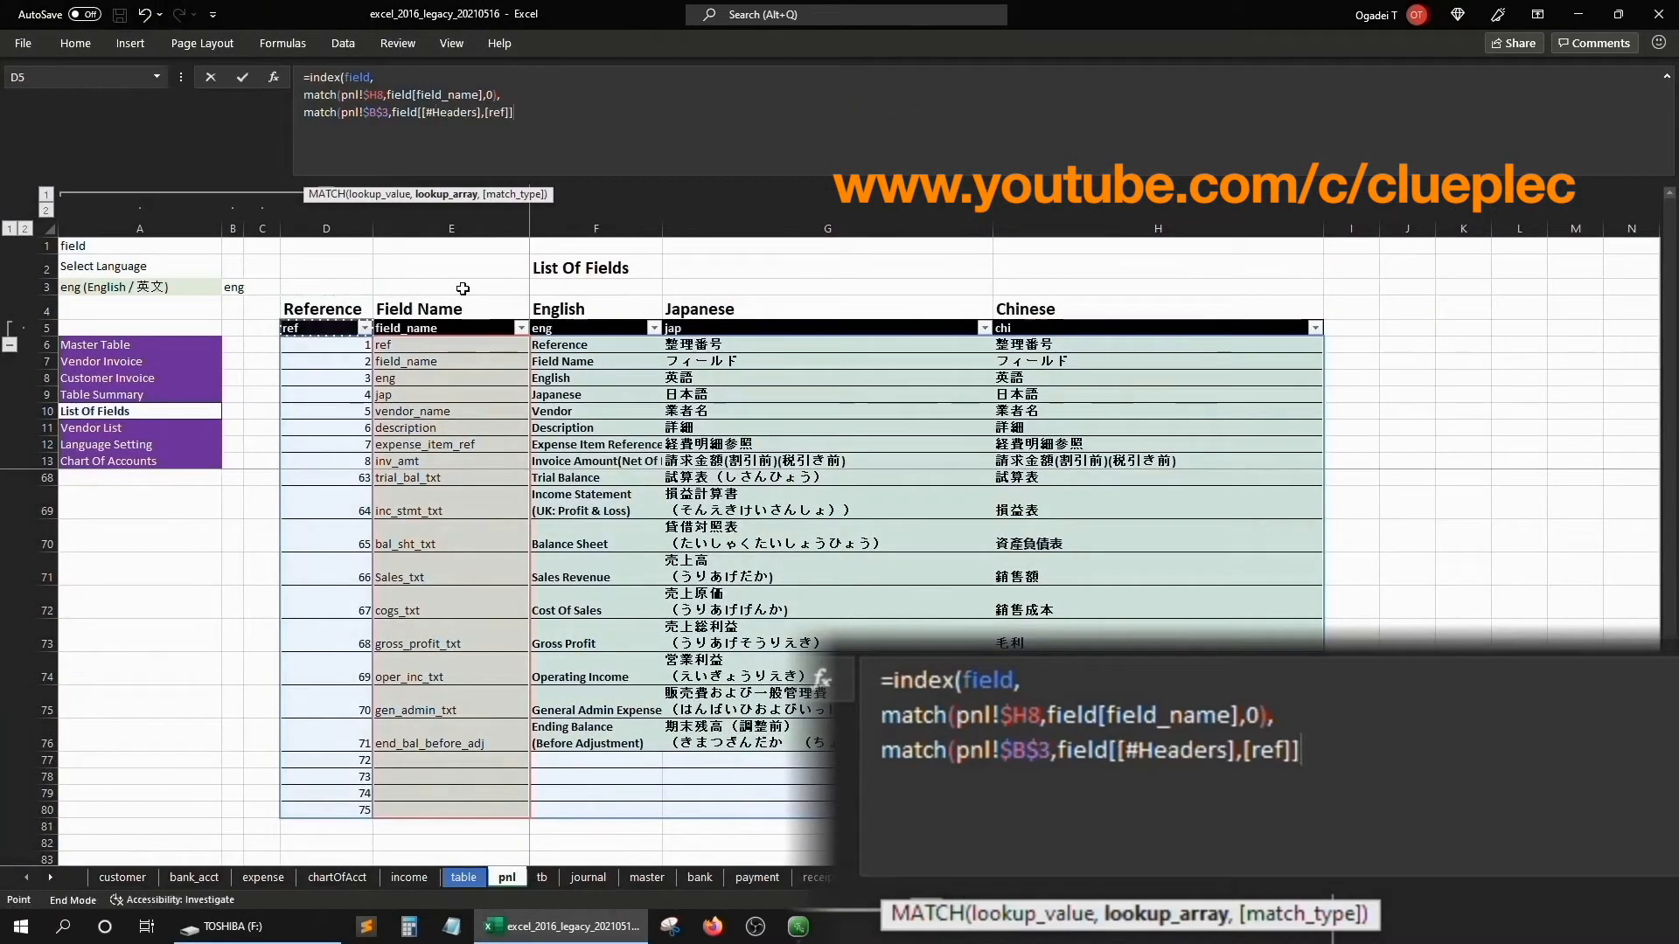
type(",0))")
key("Return")
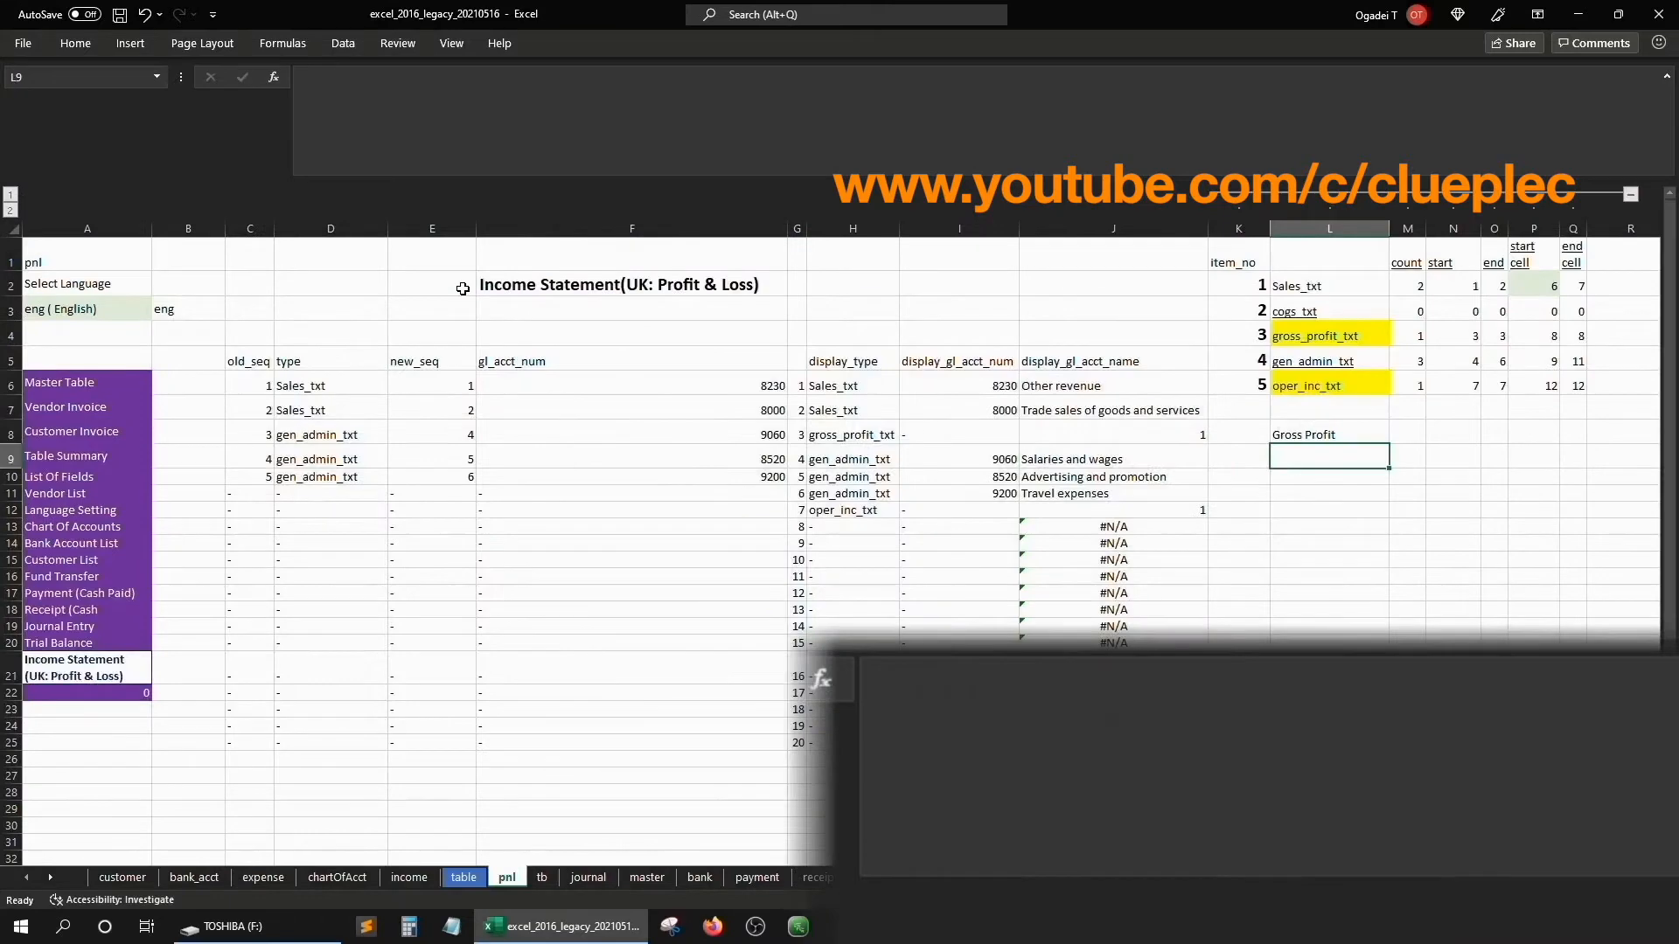
- Switch the pnl language through Japanese and Chinese and back to English to check the L8 label's translation
left_click(150, 309)
left_click(154, 312)
key("Down")
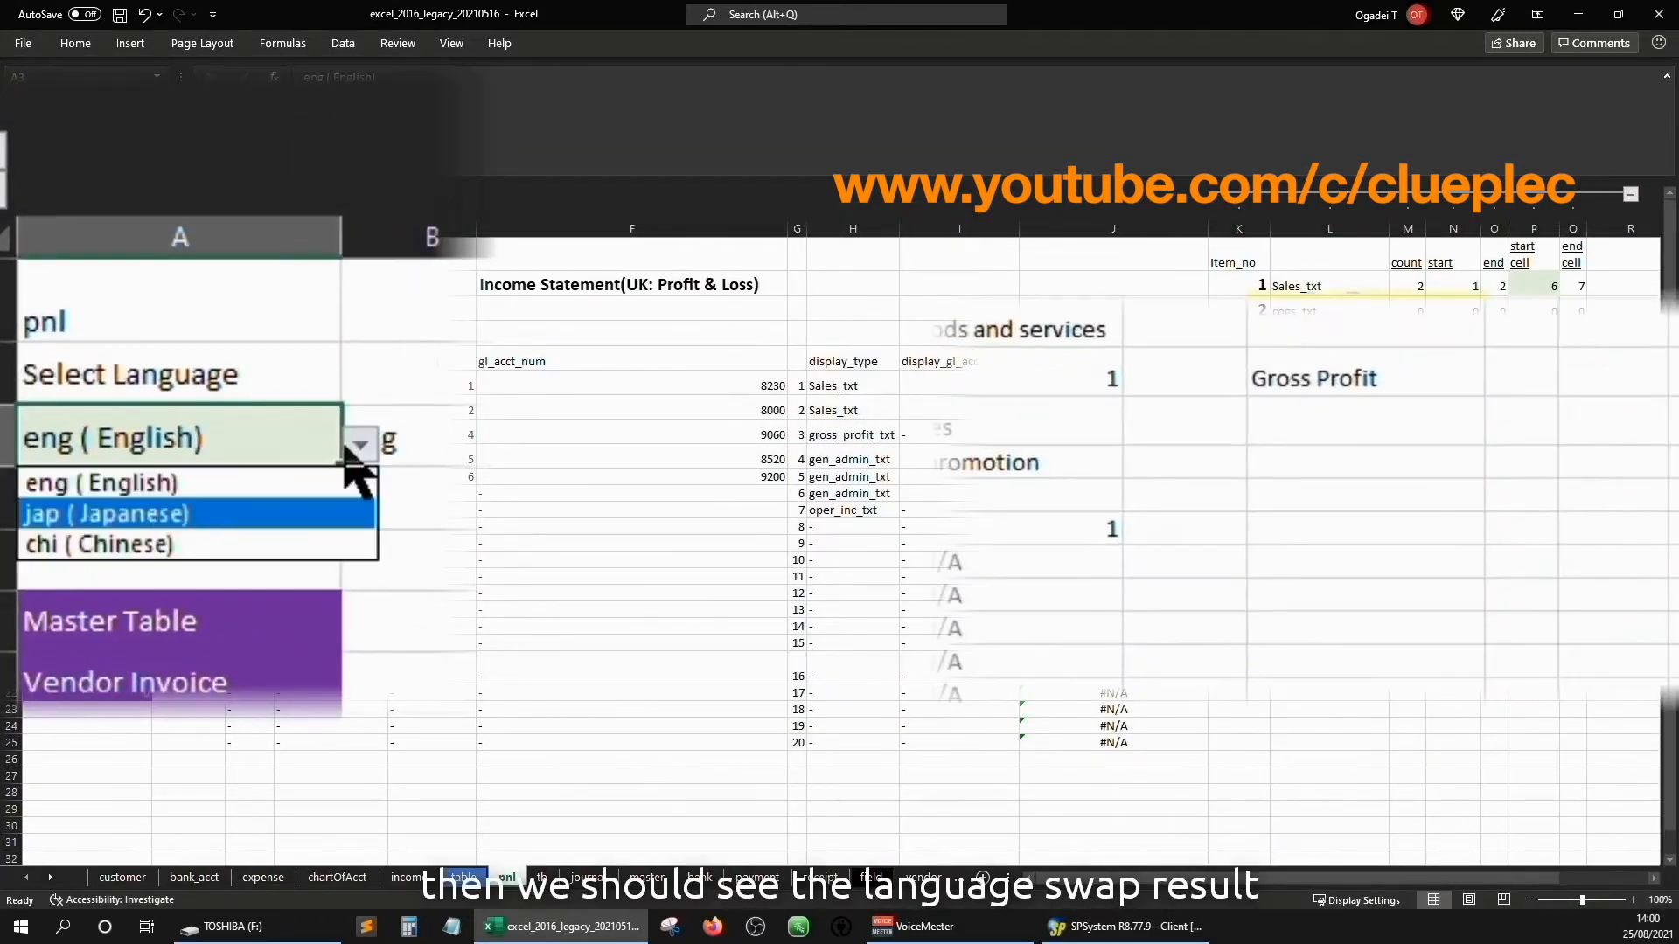
key("Return")
left_click(349, 448)
key("Up")
key("Down")
key("Down")
key("Return")
left_click(350, 448)
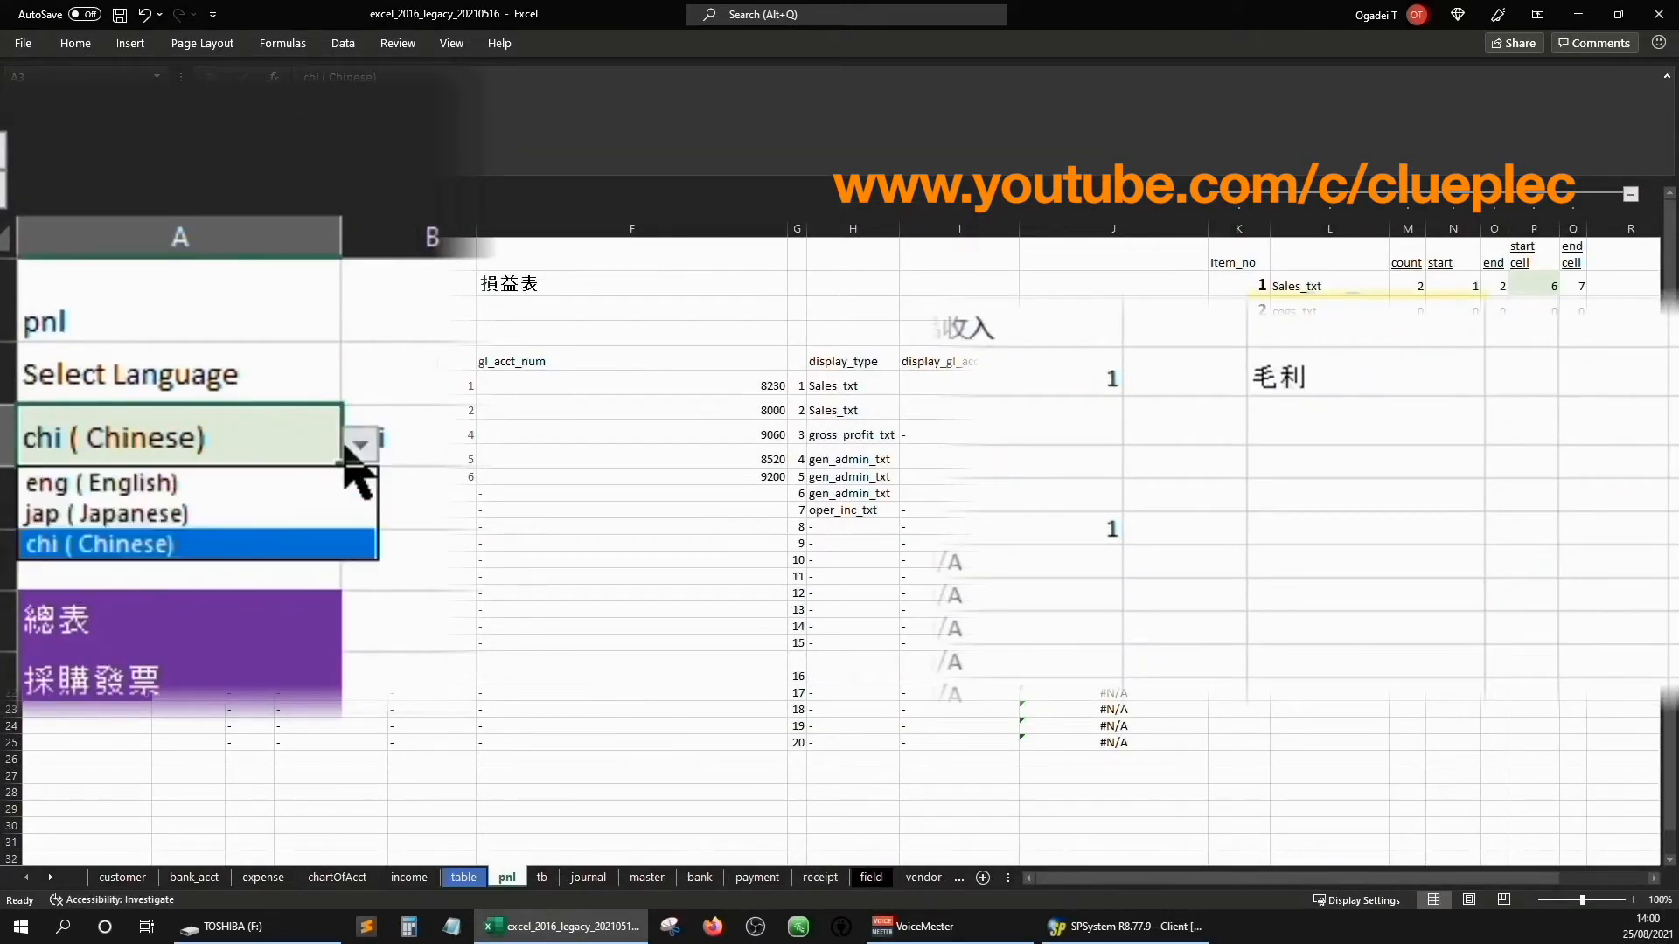
key("Up")
key("Up")
key("Return")
- Copy the L8 formula text from INDEX onward, without the equals sign
left_click(1330, 435)
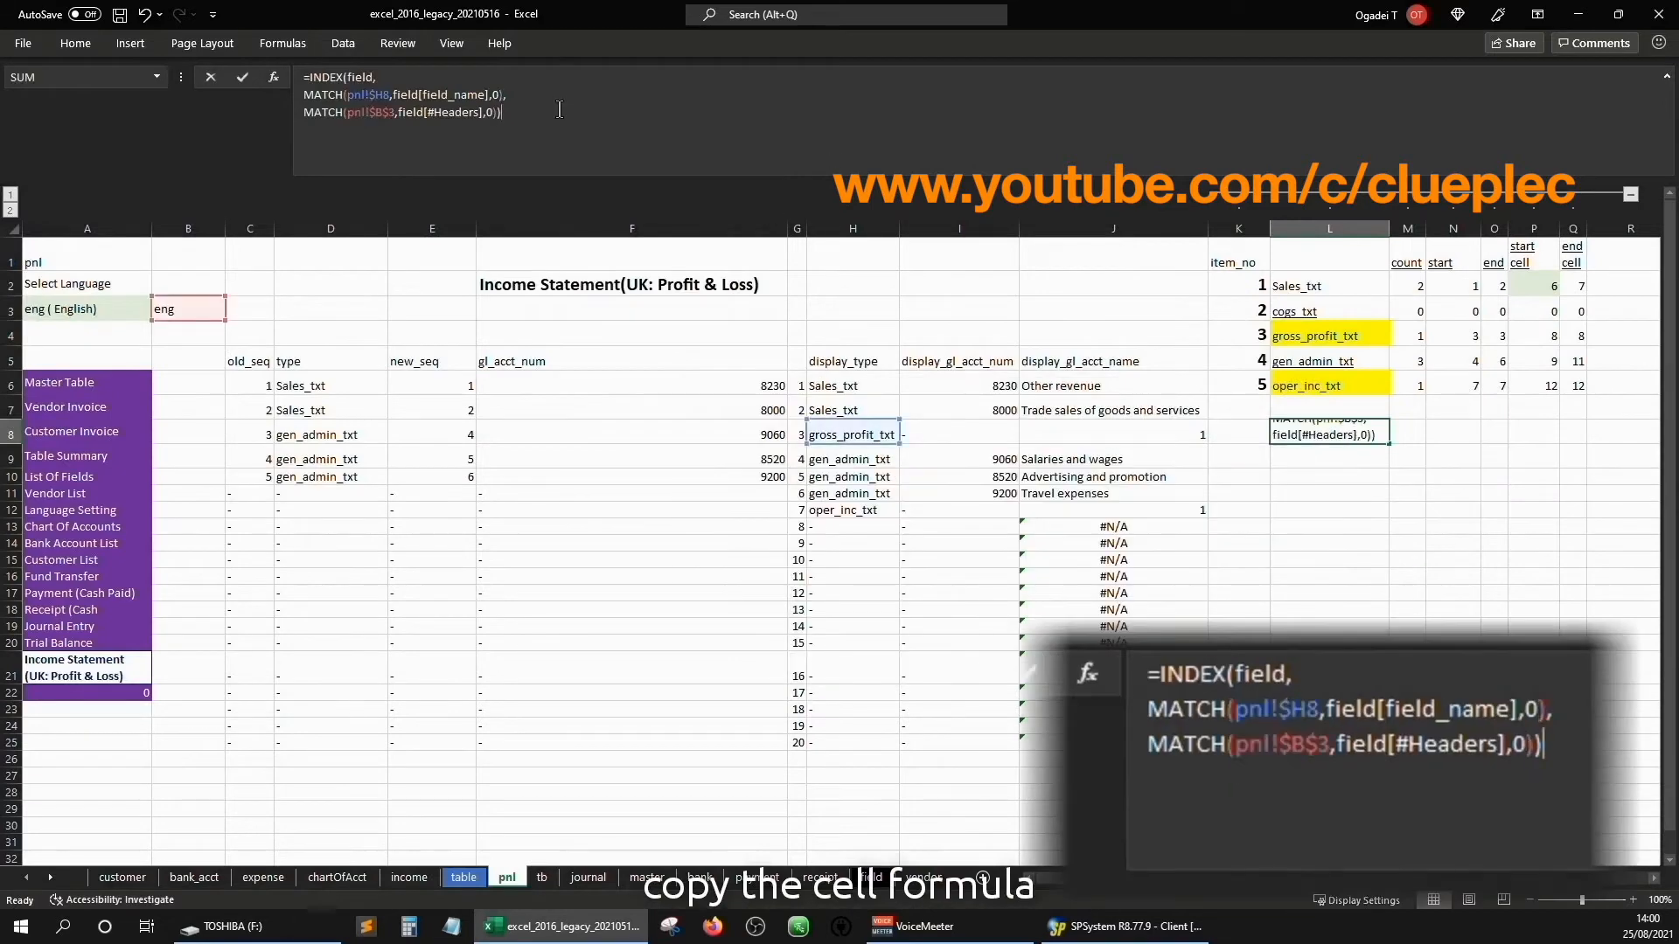
key("Home")
key("Up")
key("Up")
key("Right")
key("Escape")
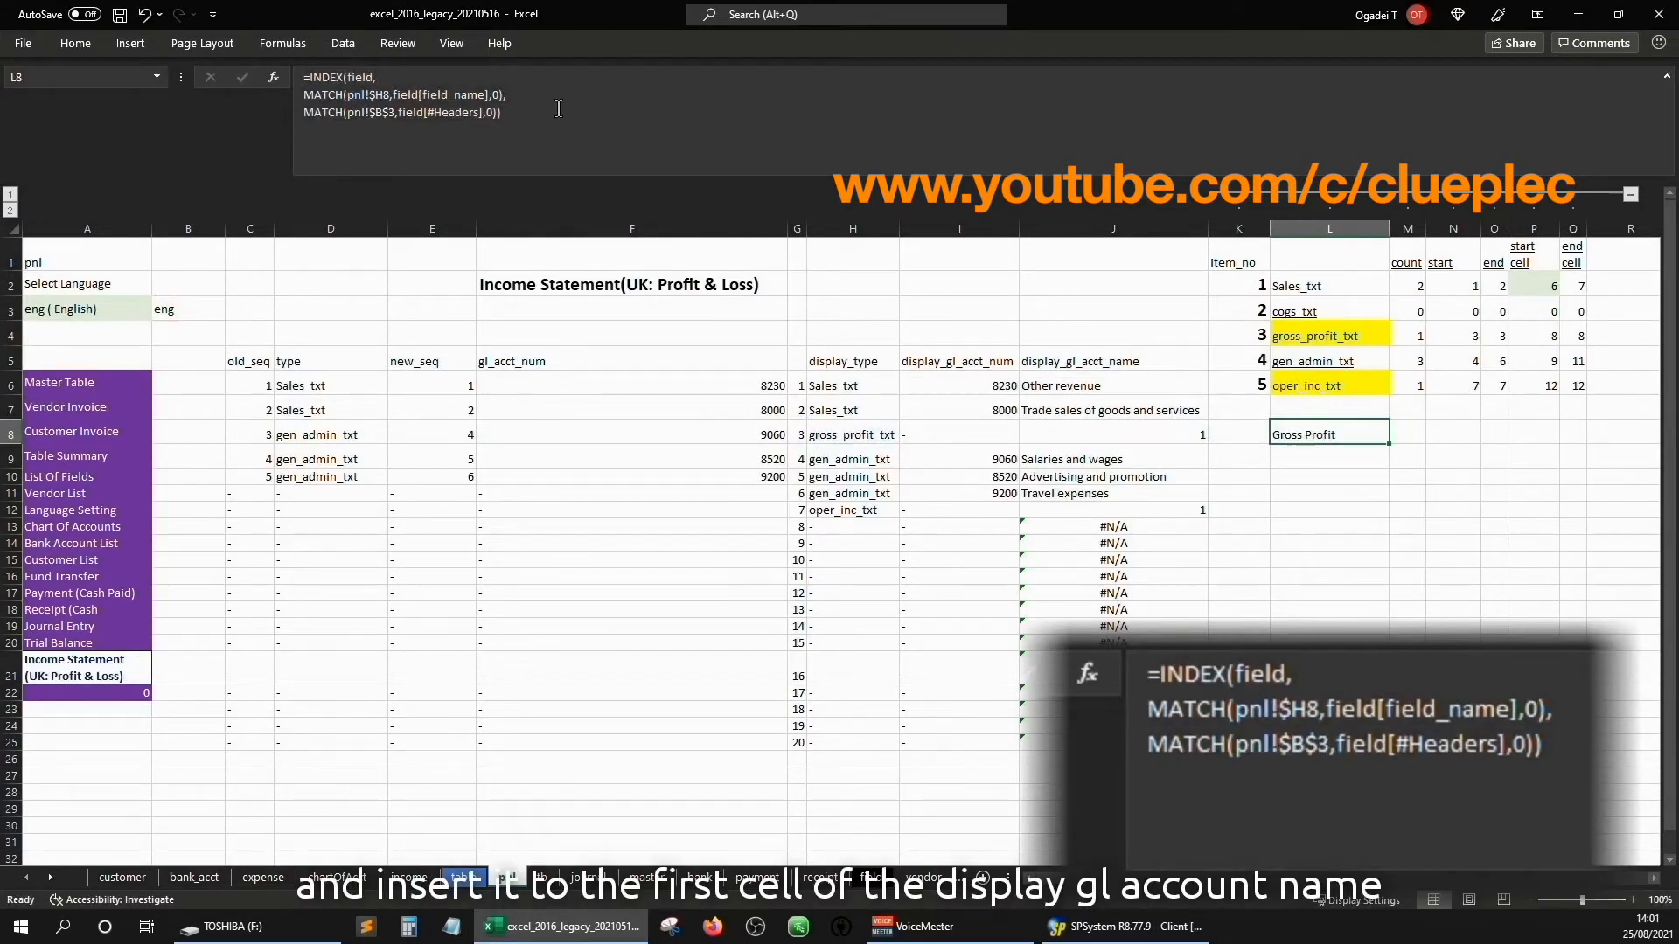
- Replace the placeholder 1 in J6's IF with the copied field-table INDEX expression and enlarge the formula area
key("Left")
key("Left")
key("Up")
key("Up")
key("F2")
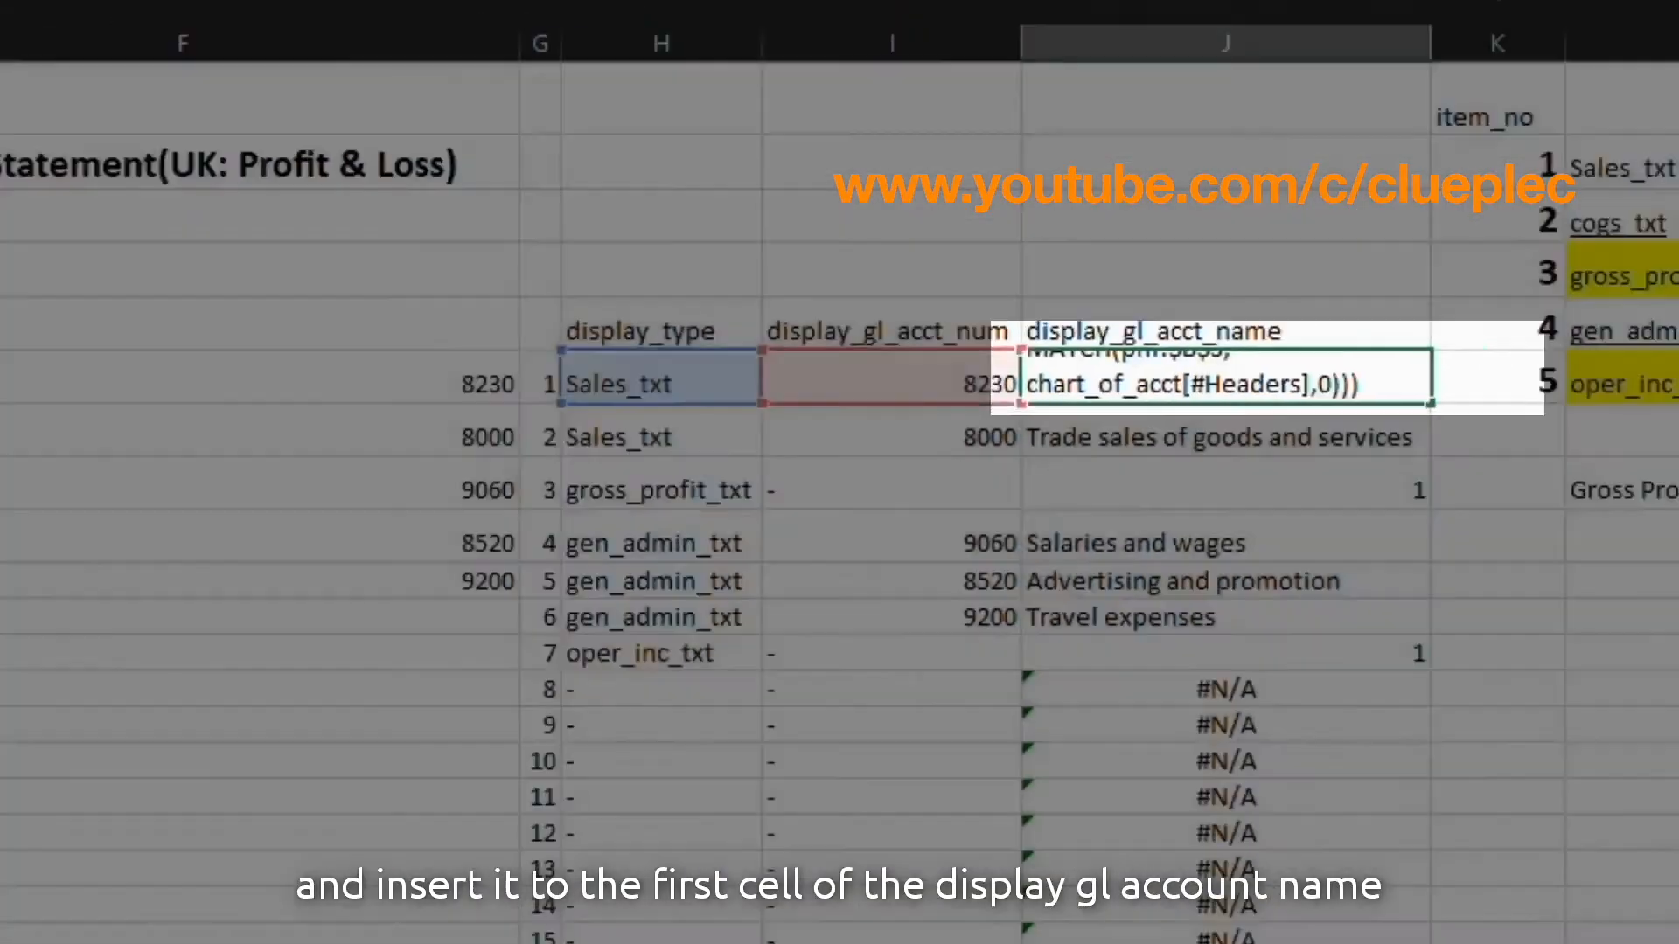
left_click(348, 92)
key("BackSpace")
type("INDEX(field, MATCH(pnl!$H8,field[field_name],0), MATCH(pnl!$B$3,field[#Headers],0))")
left_click_drag(646, 177, 639, 199)
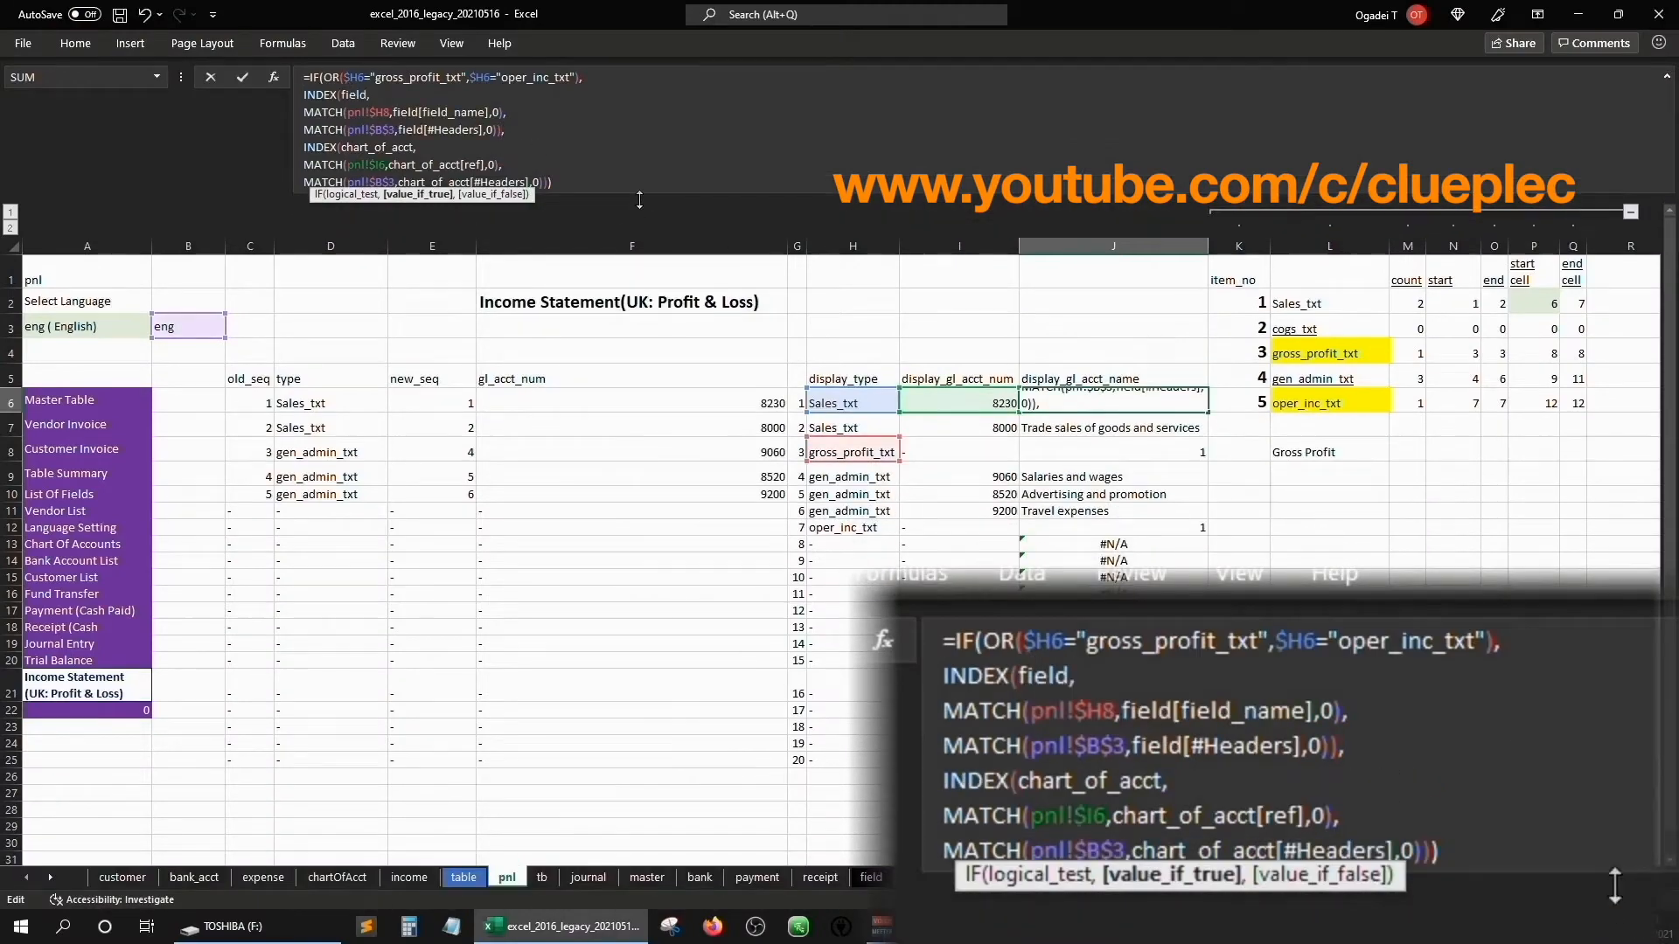
- Change the $H8 reference in the J6 formula to $H6, enter it and refill the display_gl_acct_name column
left_click(383, 112)
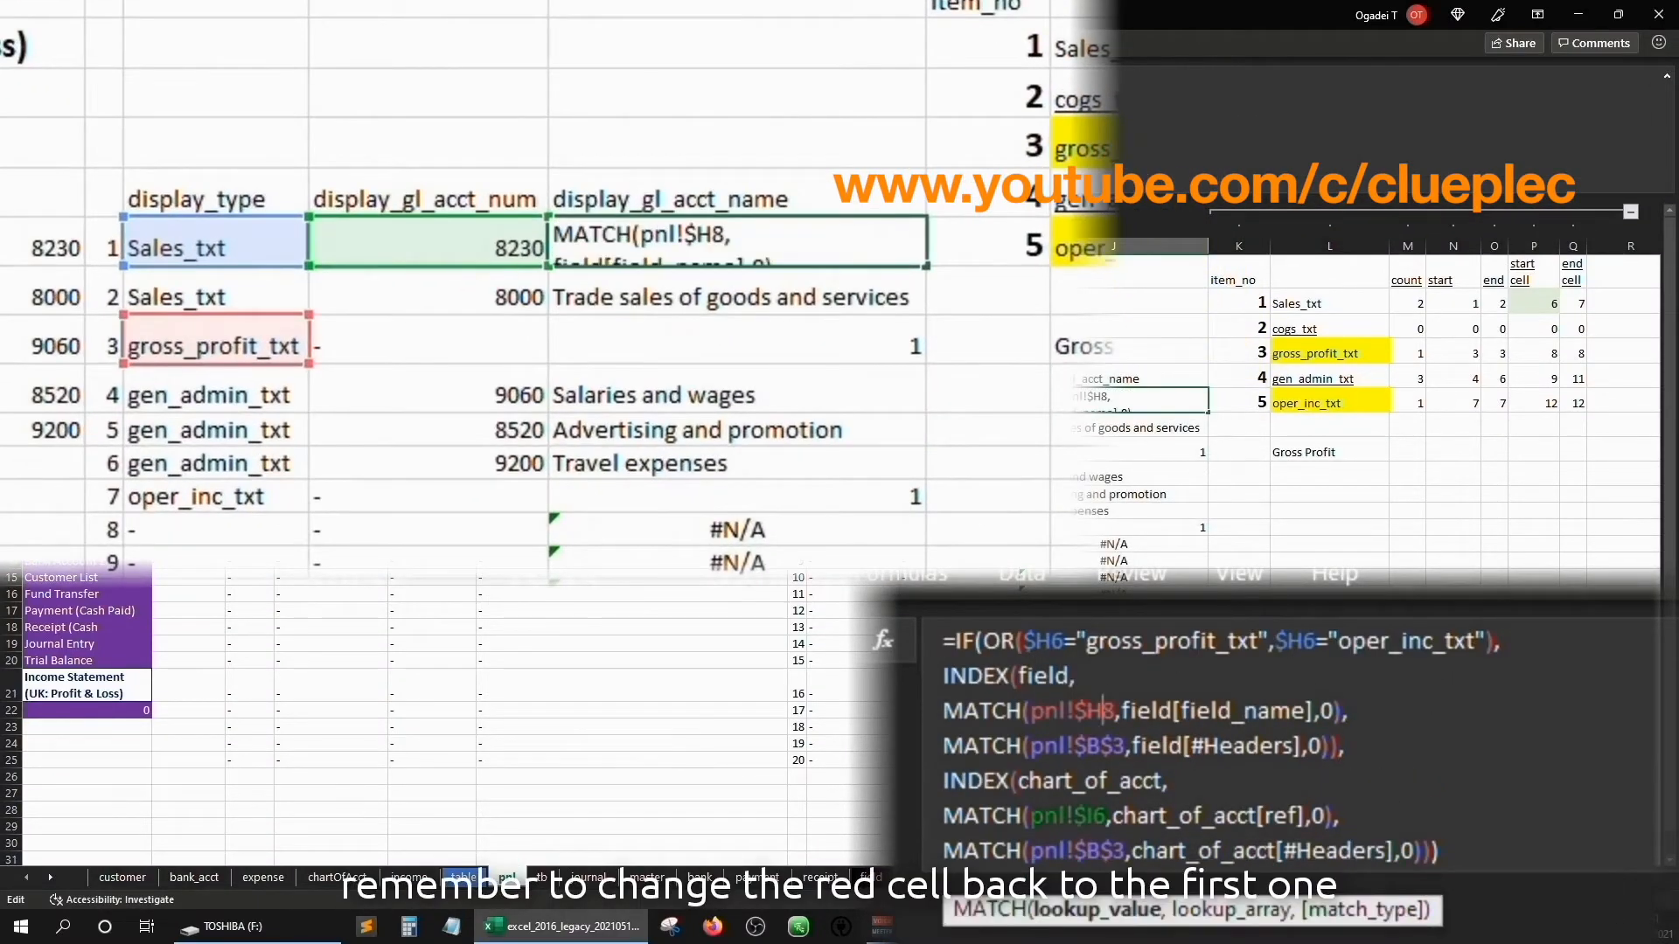
key("Right")
key("BackSpace")
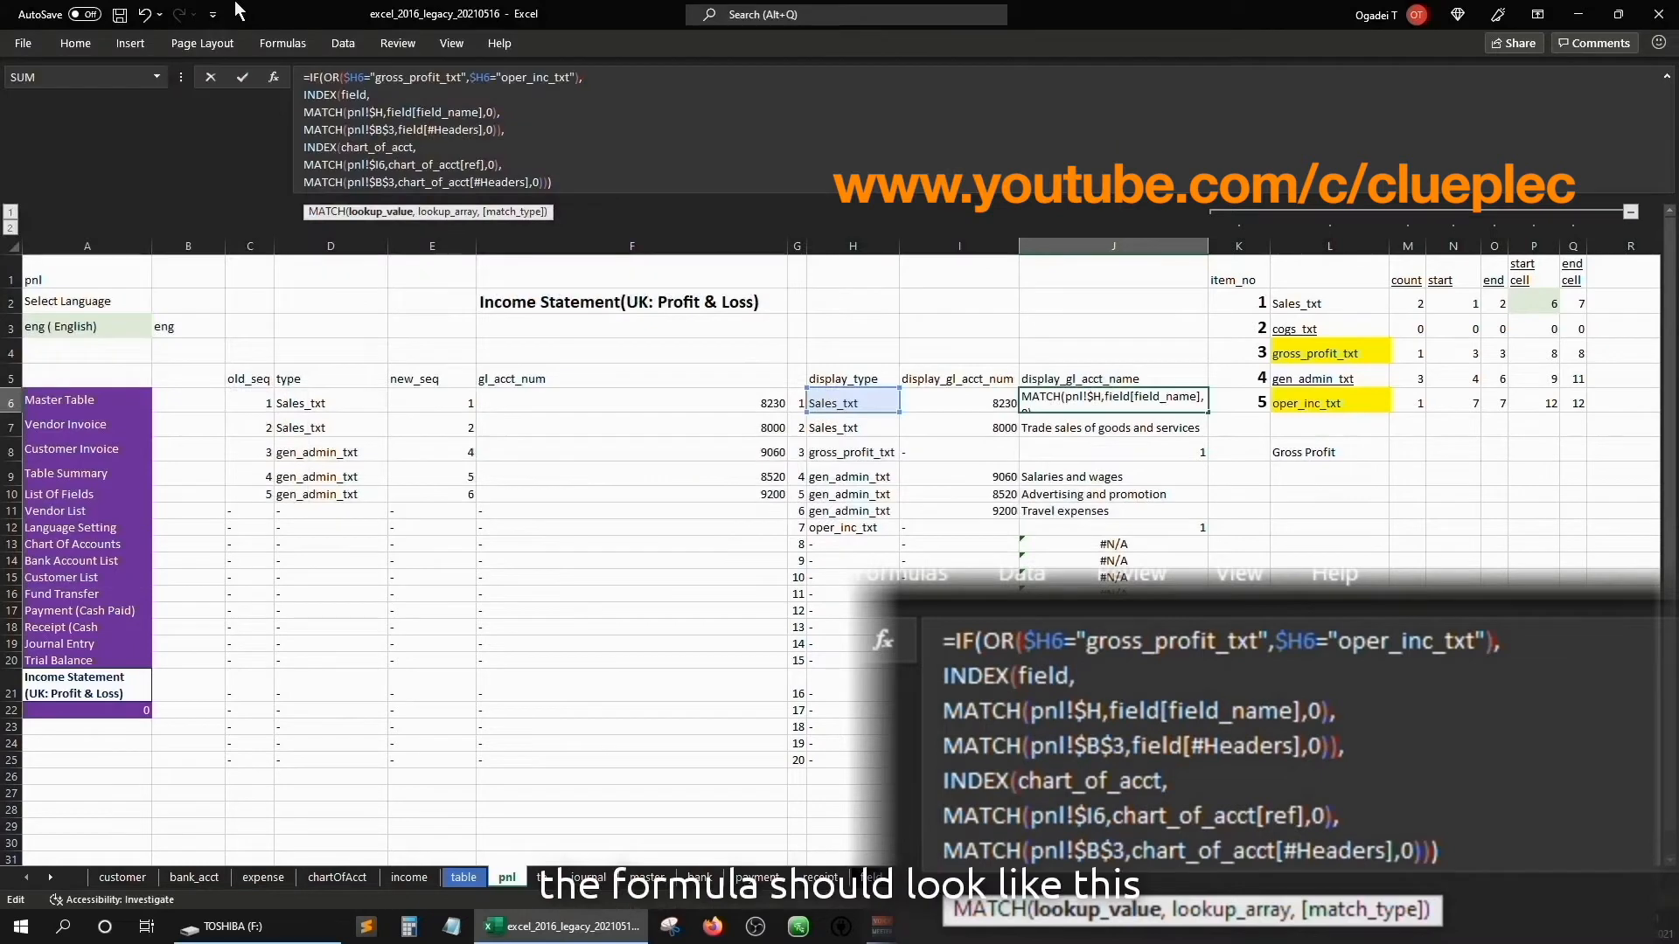
type("6")
key("ctrl+Return")
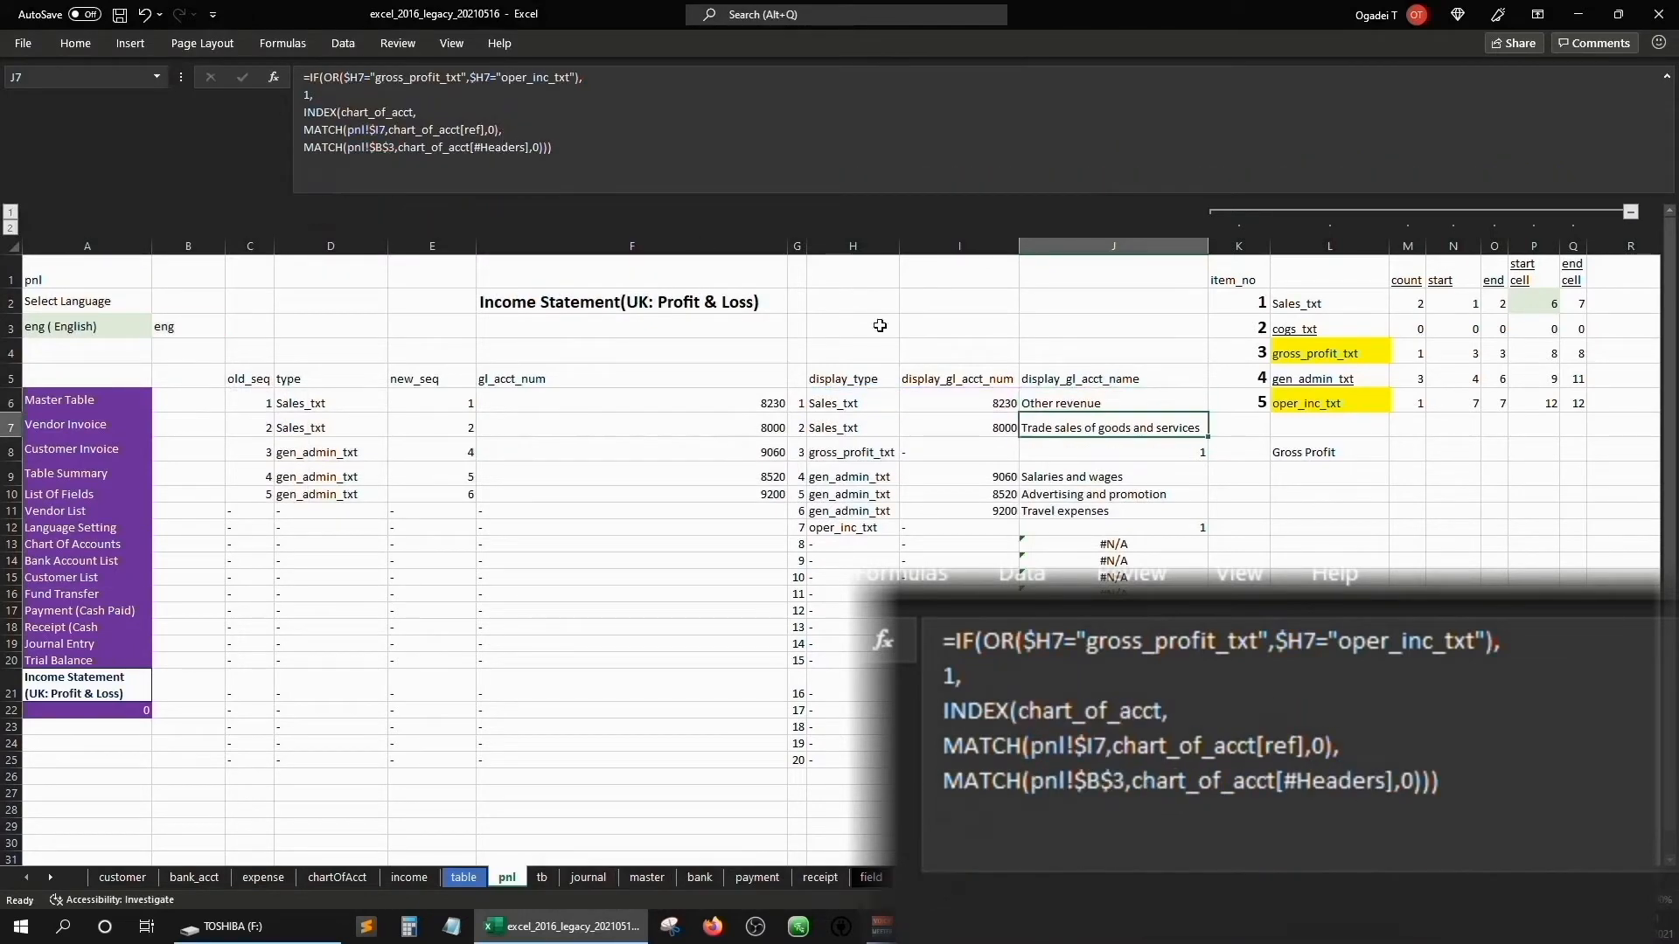
double_click(1205, 413)
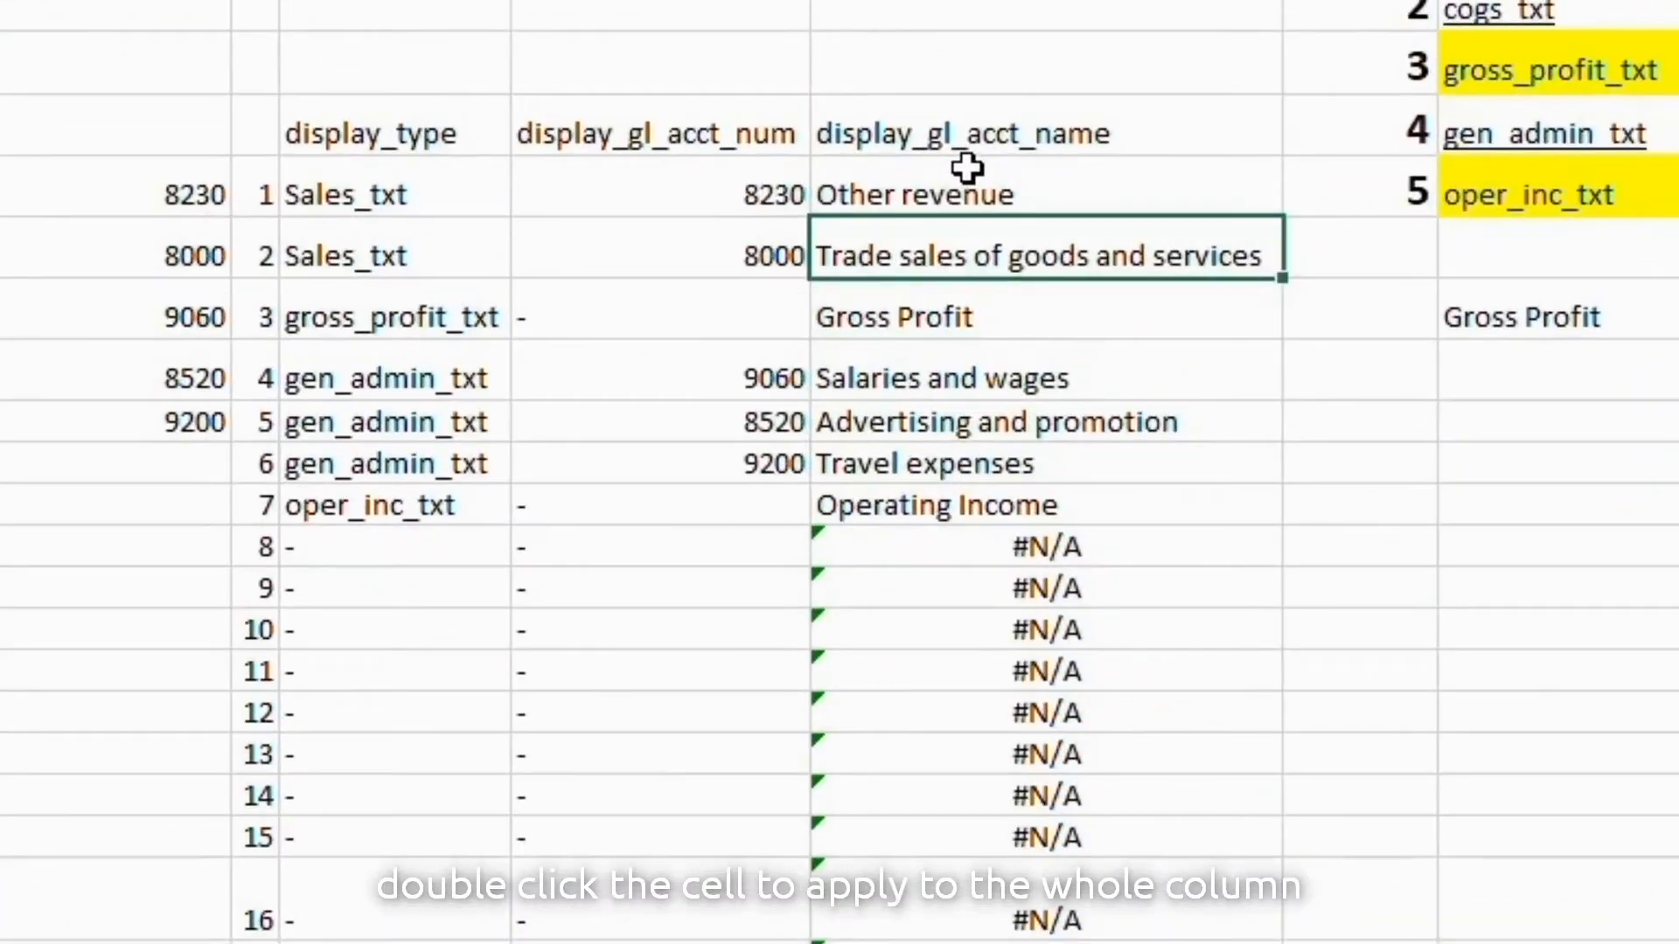
- Delete the helper formula in cell L8
key("Down")
key("Right")
key("Right")
key("Delete")
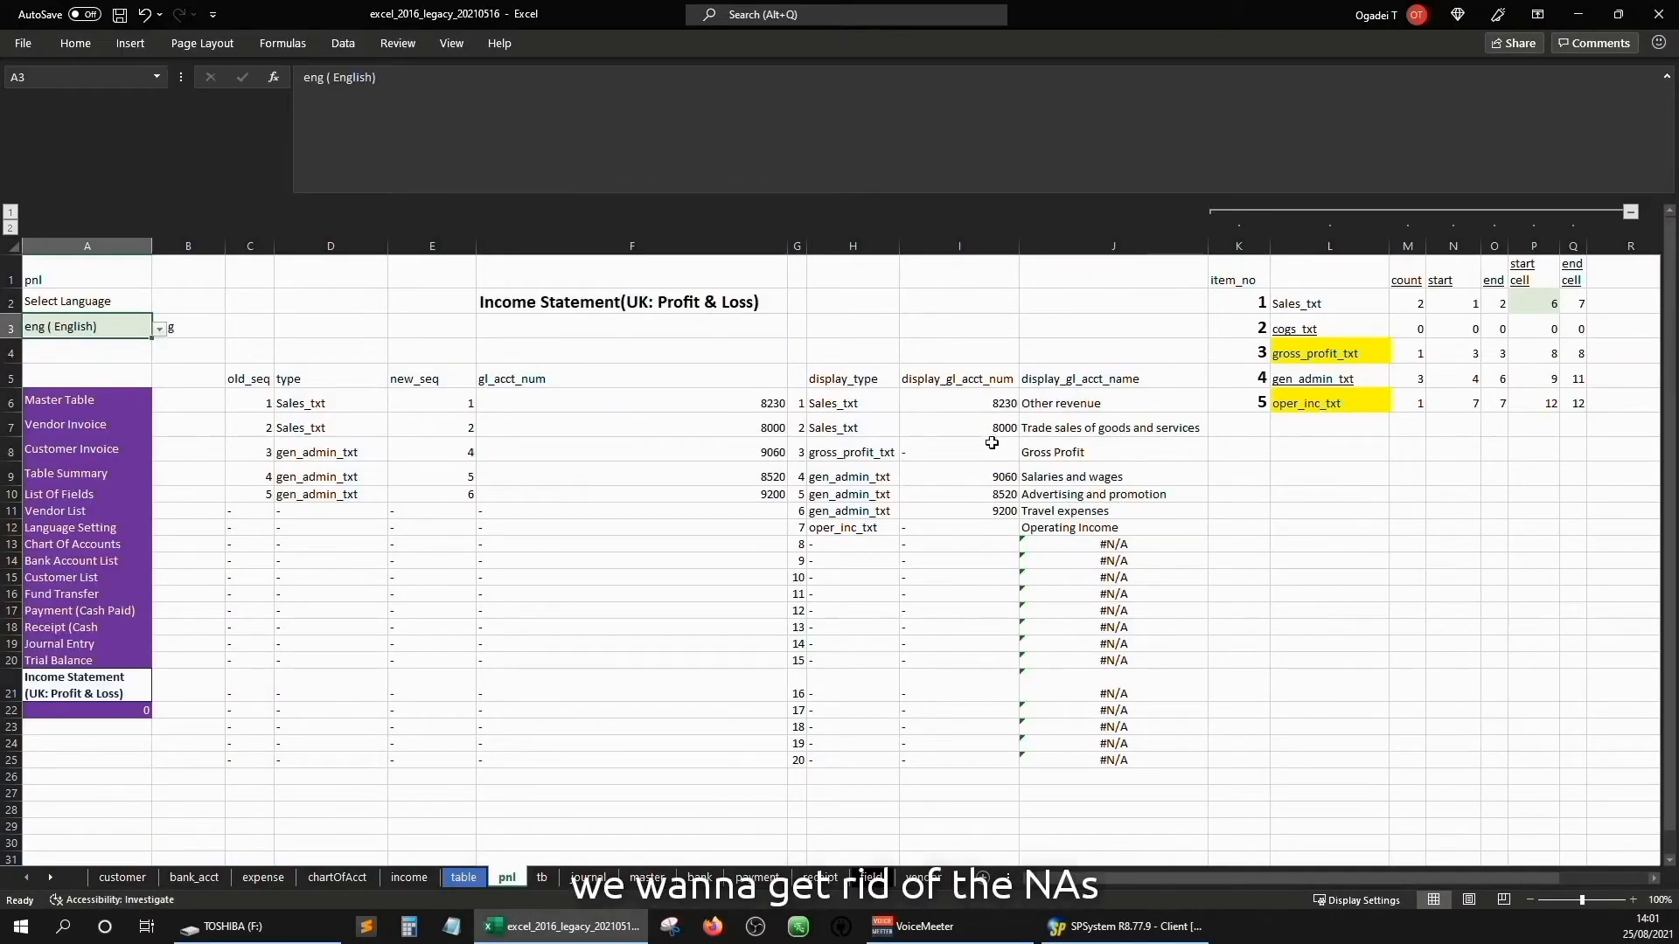
- Wrap the display_gl_acct_name formula in J6 in IFERROR with "-" as the fallback value
left_click(1059, 404)
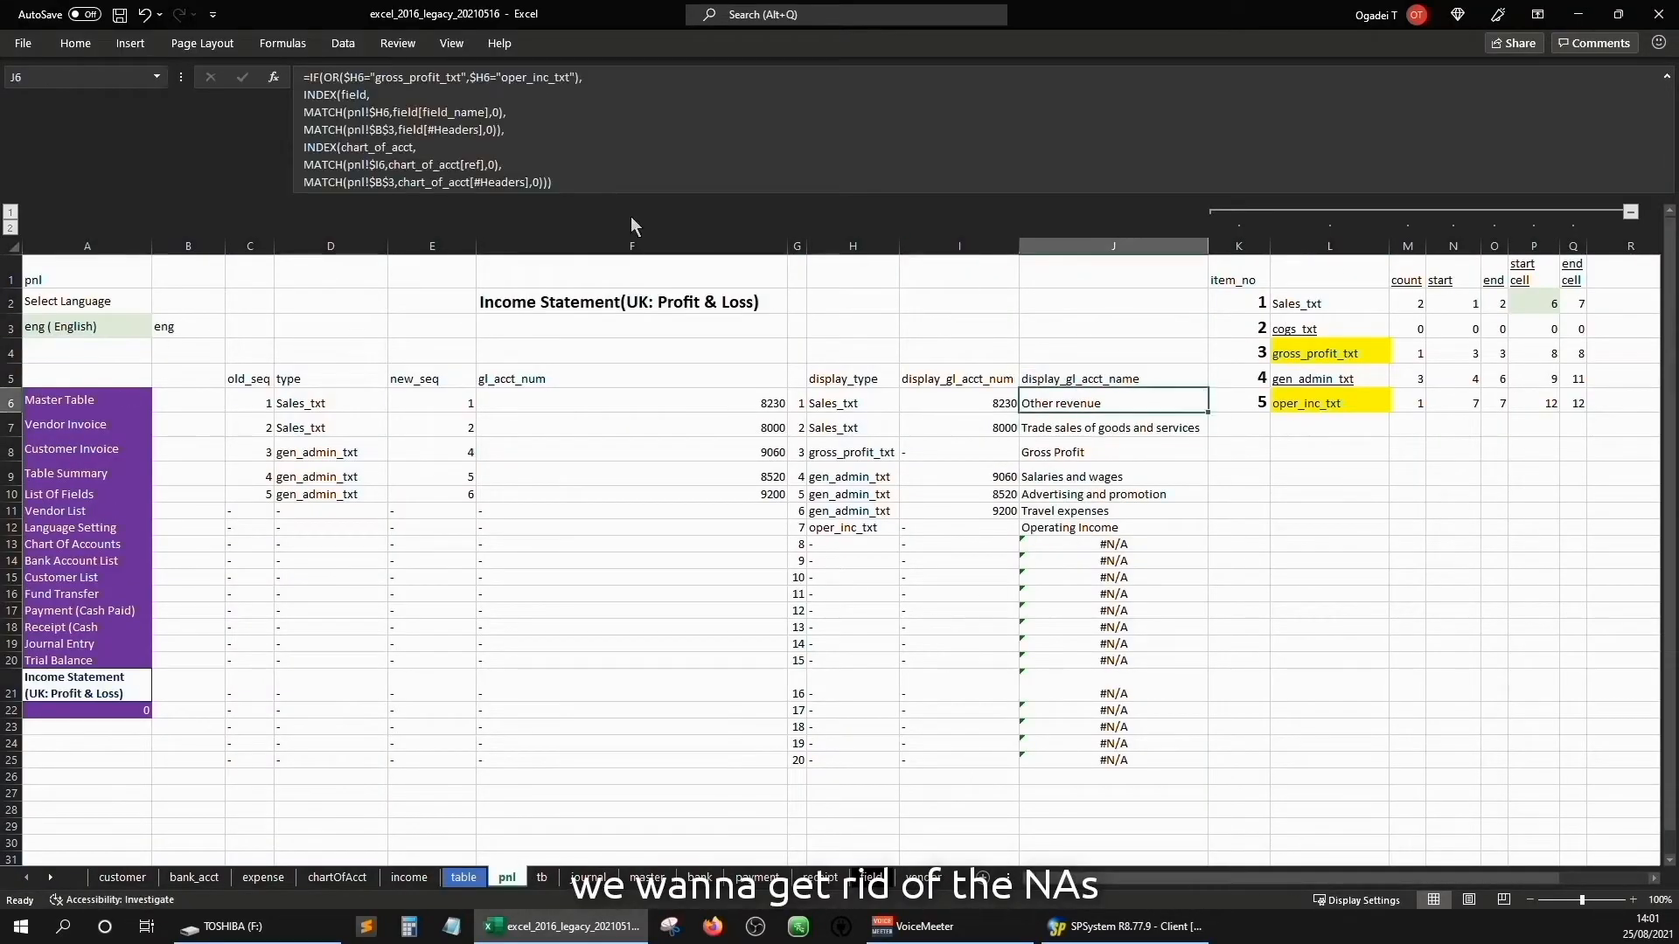
left_click(444, 112)
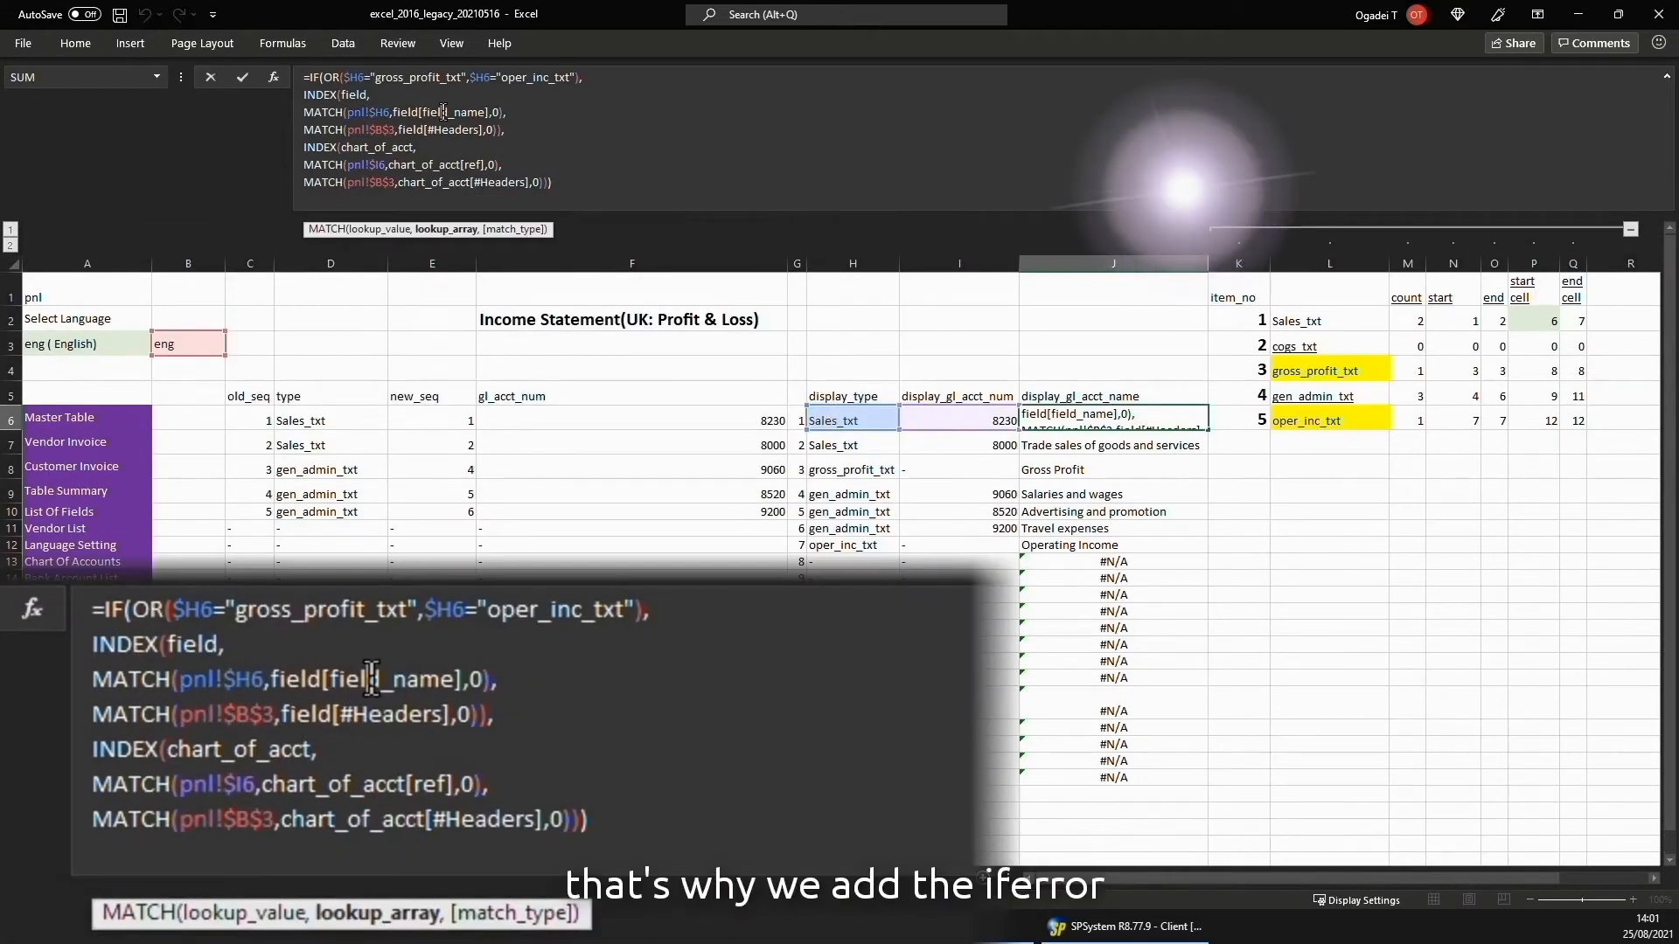
key("Up")
key("Up")
key("Home")
key("Right")
type("iferror")
key("Tab")
key("ctrl+End")
type(",")
key("alt+Return")
type("\"-\")")
key("Return")
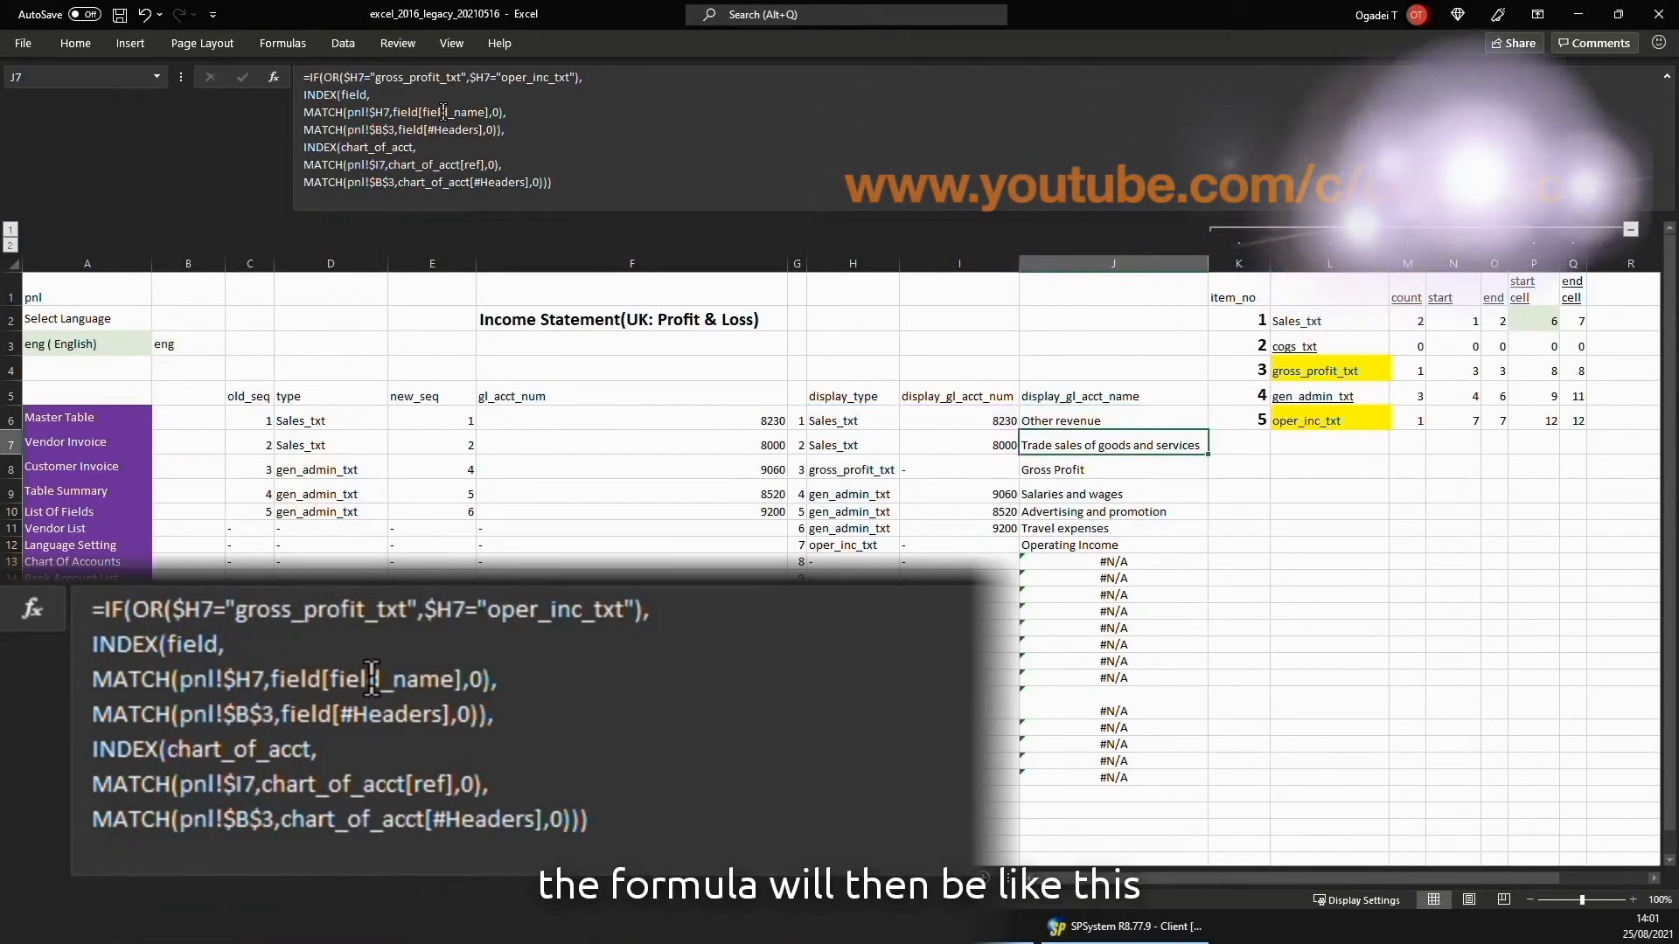
- Refill the display_gl_acct_name column from J6 to J25 with the IFERROR formula
key("Up")
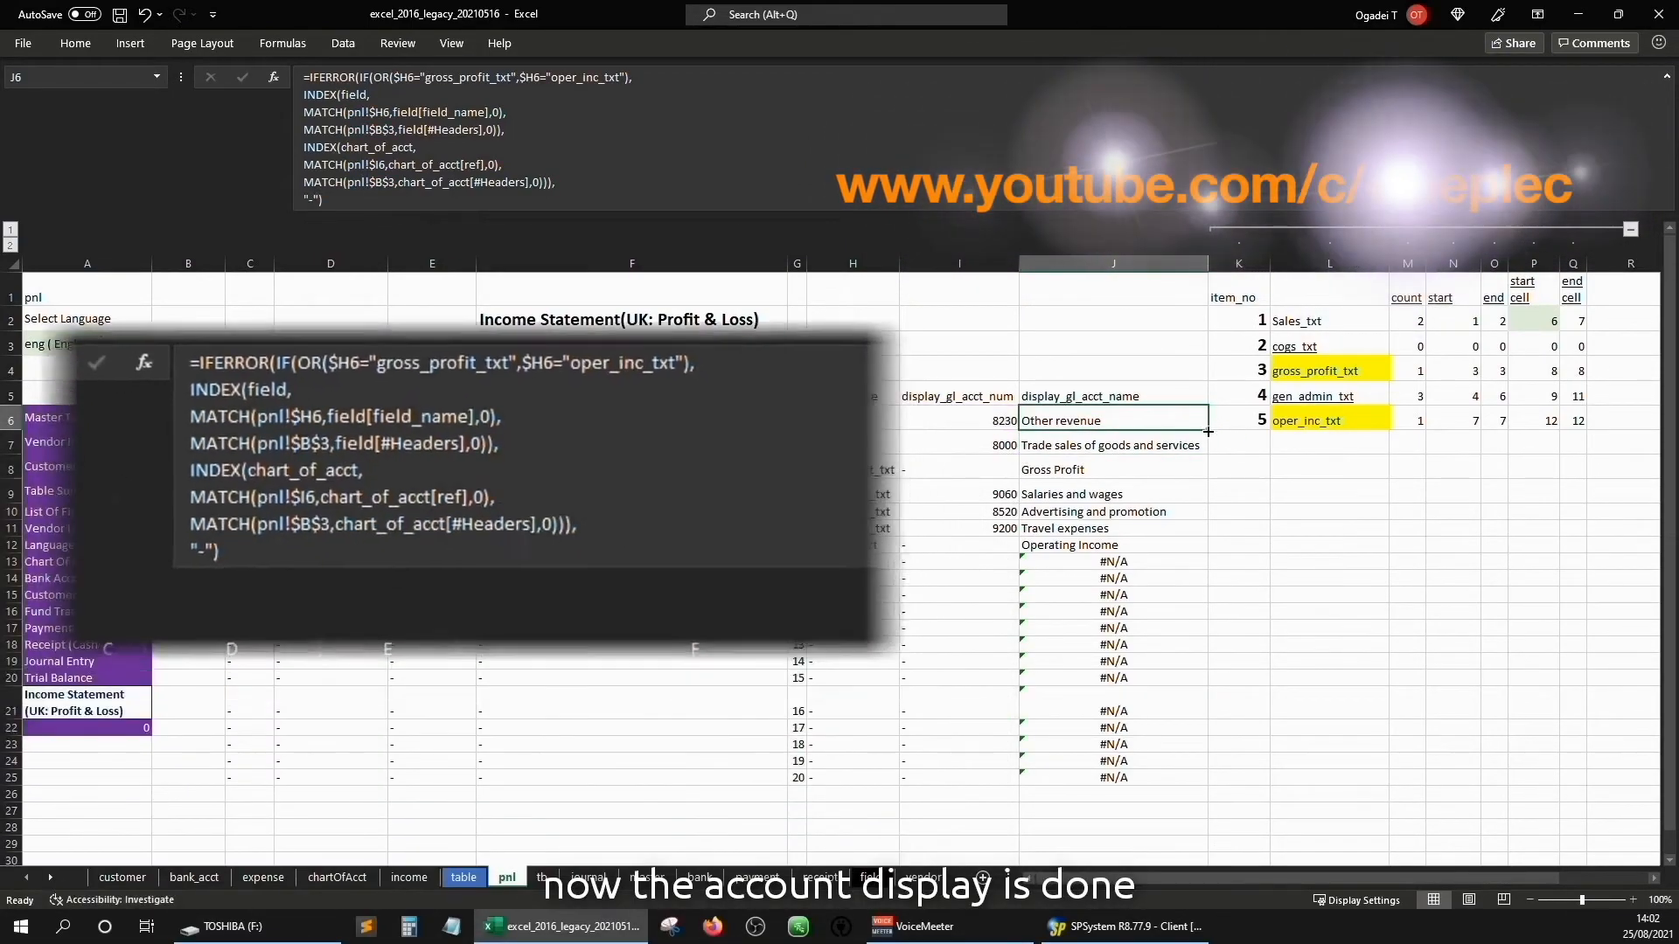
left_click_drag(1208, 431, 1216, 787)
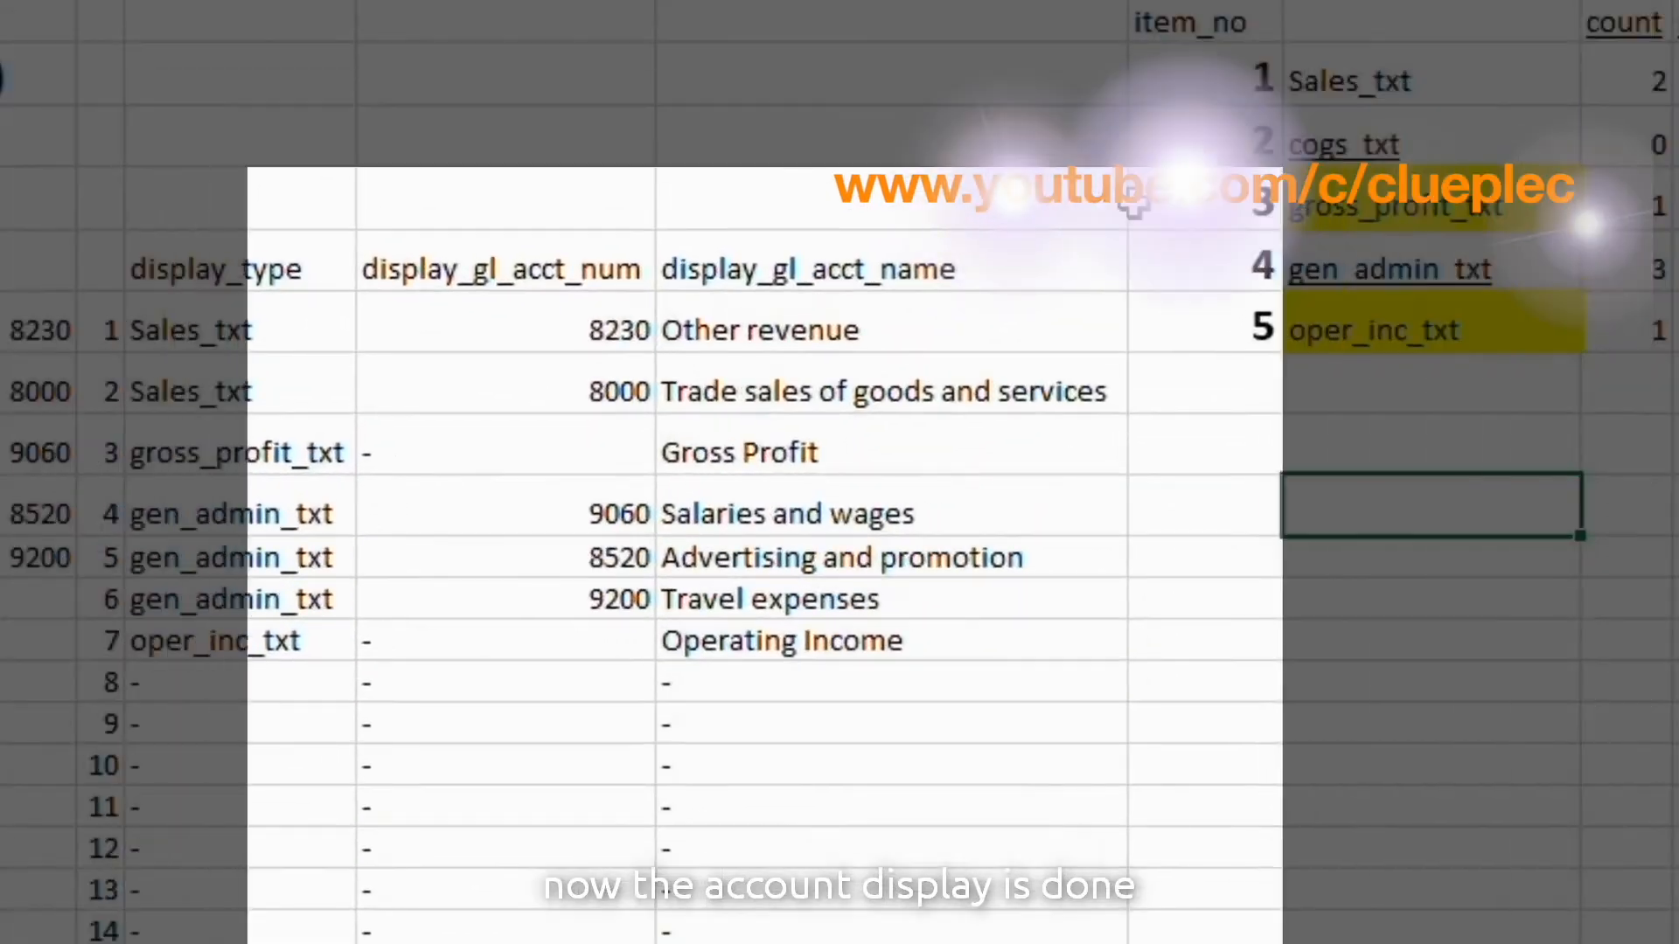
key("Left")
key("Left")
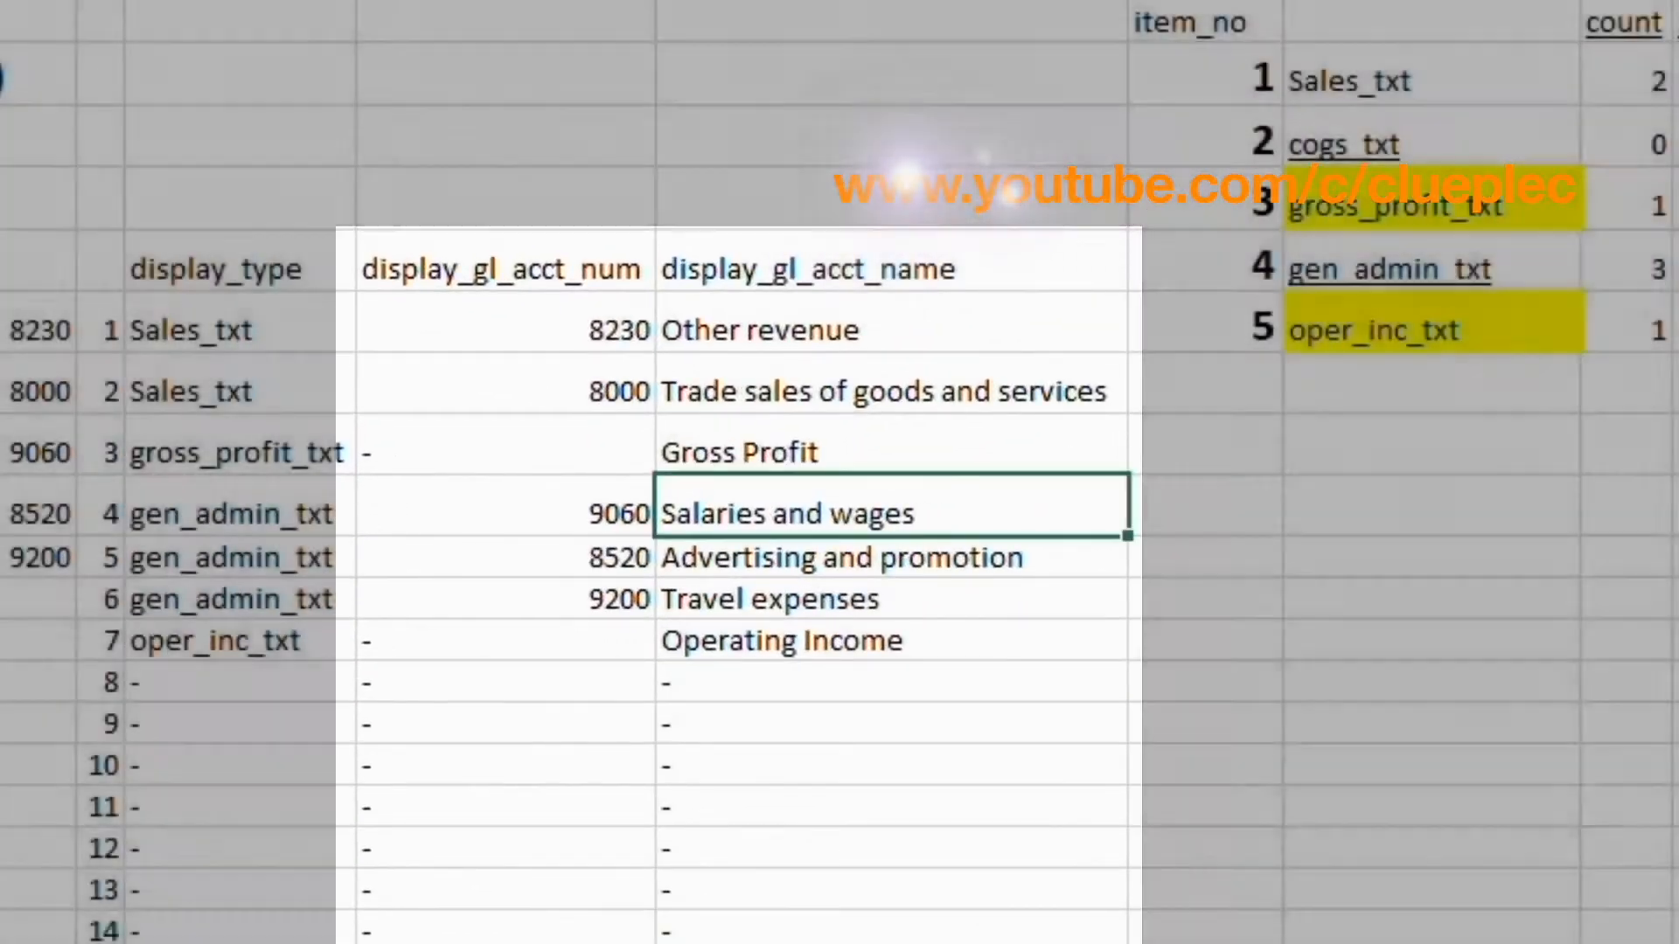
- Insert a new column before item_no and head it display_amt in K5
left_click(1238, 144)
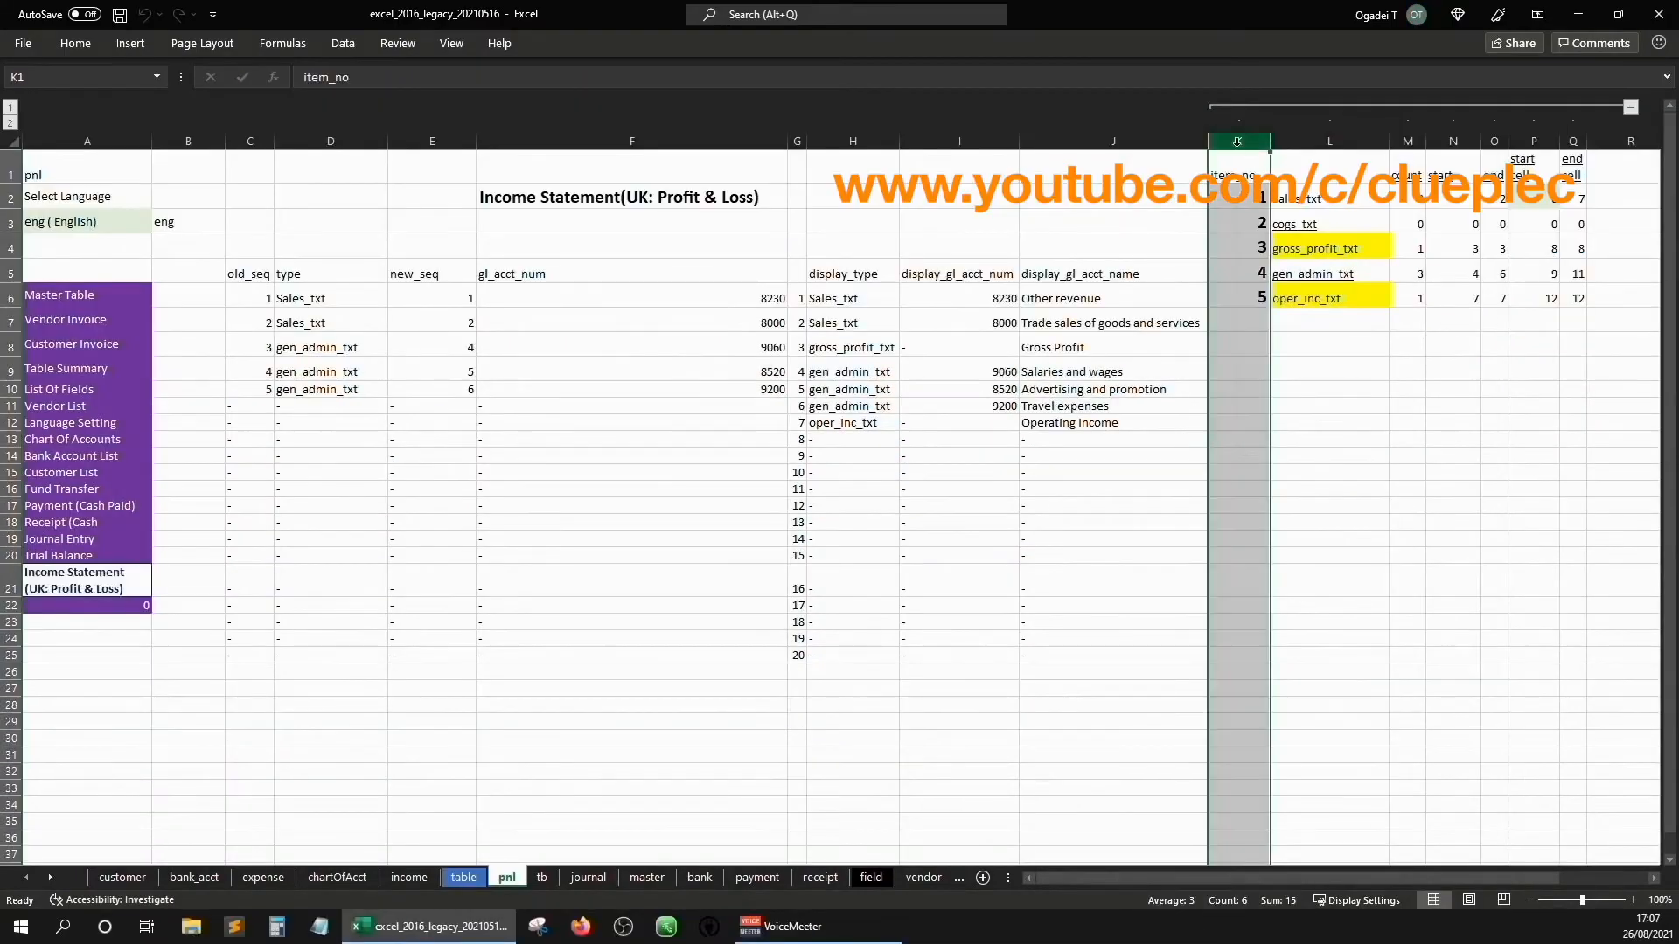
right_click(1238, 144)
left_click(1324, 296)
key("Down")
key("Down")
key("Down")
key("Down")
type("disp")
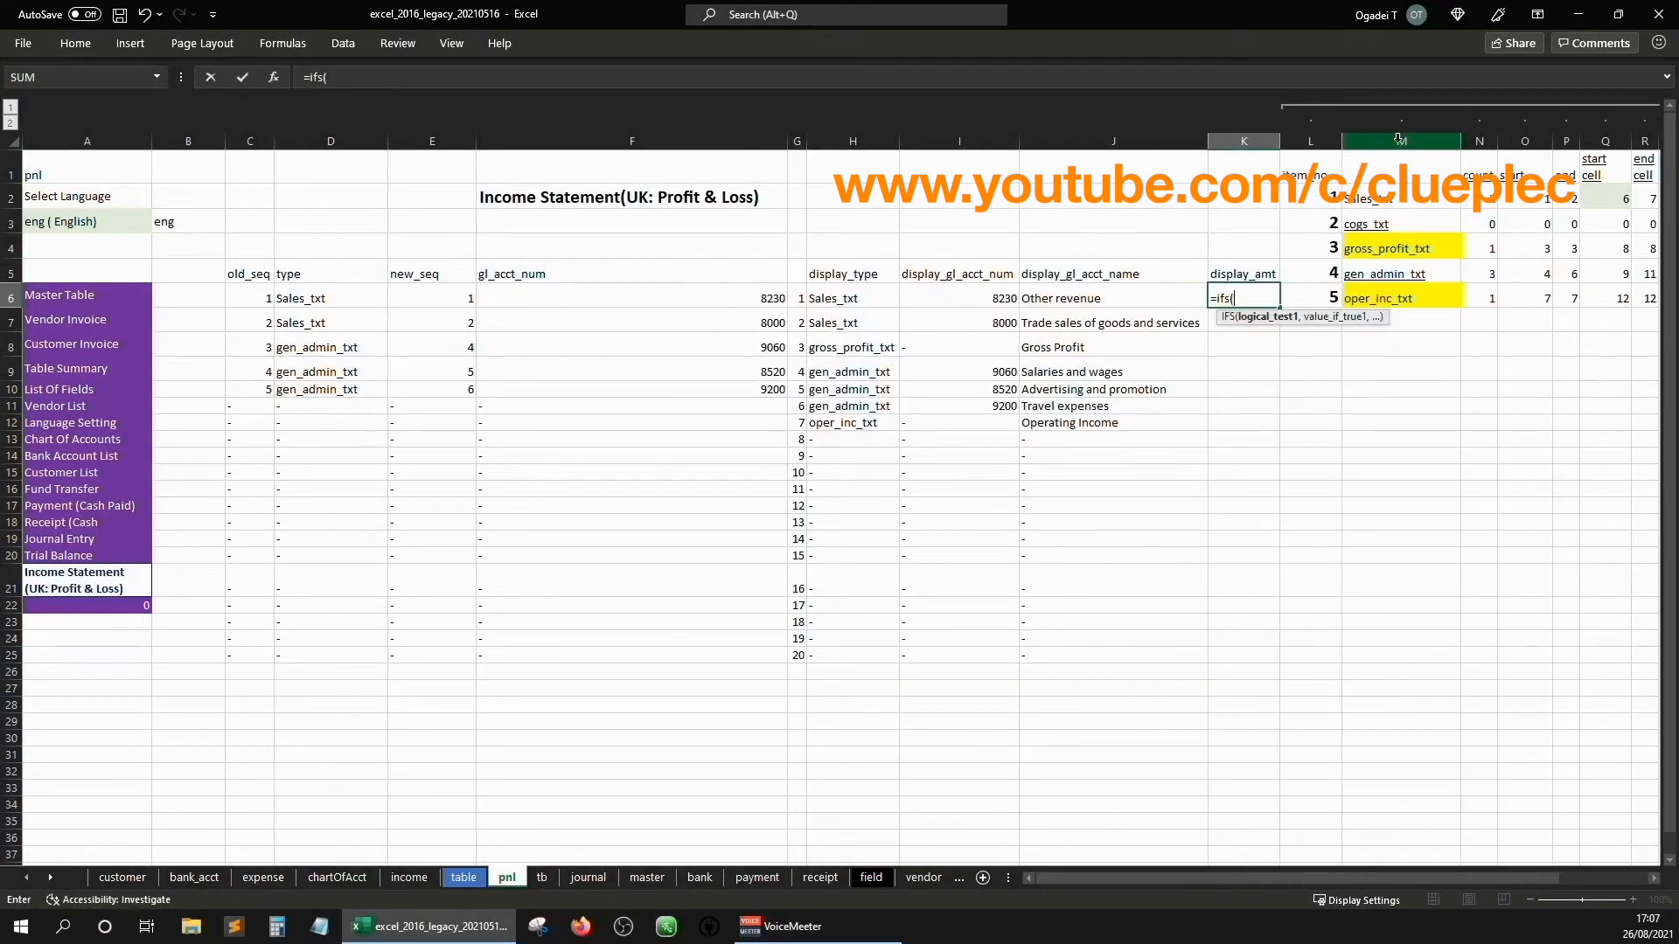
- Start an IFS formula in K6 returning 1 for OR($H6="gross_profit_txt",$H6="oper_inc_txt") and "-" when $H6="-"
key("ctrl+shift+u")
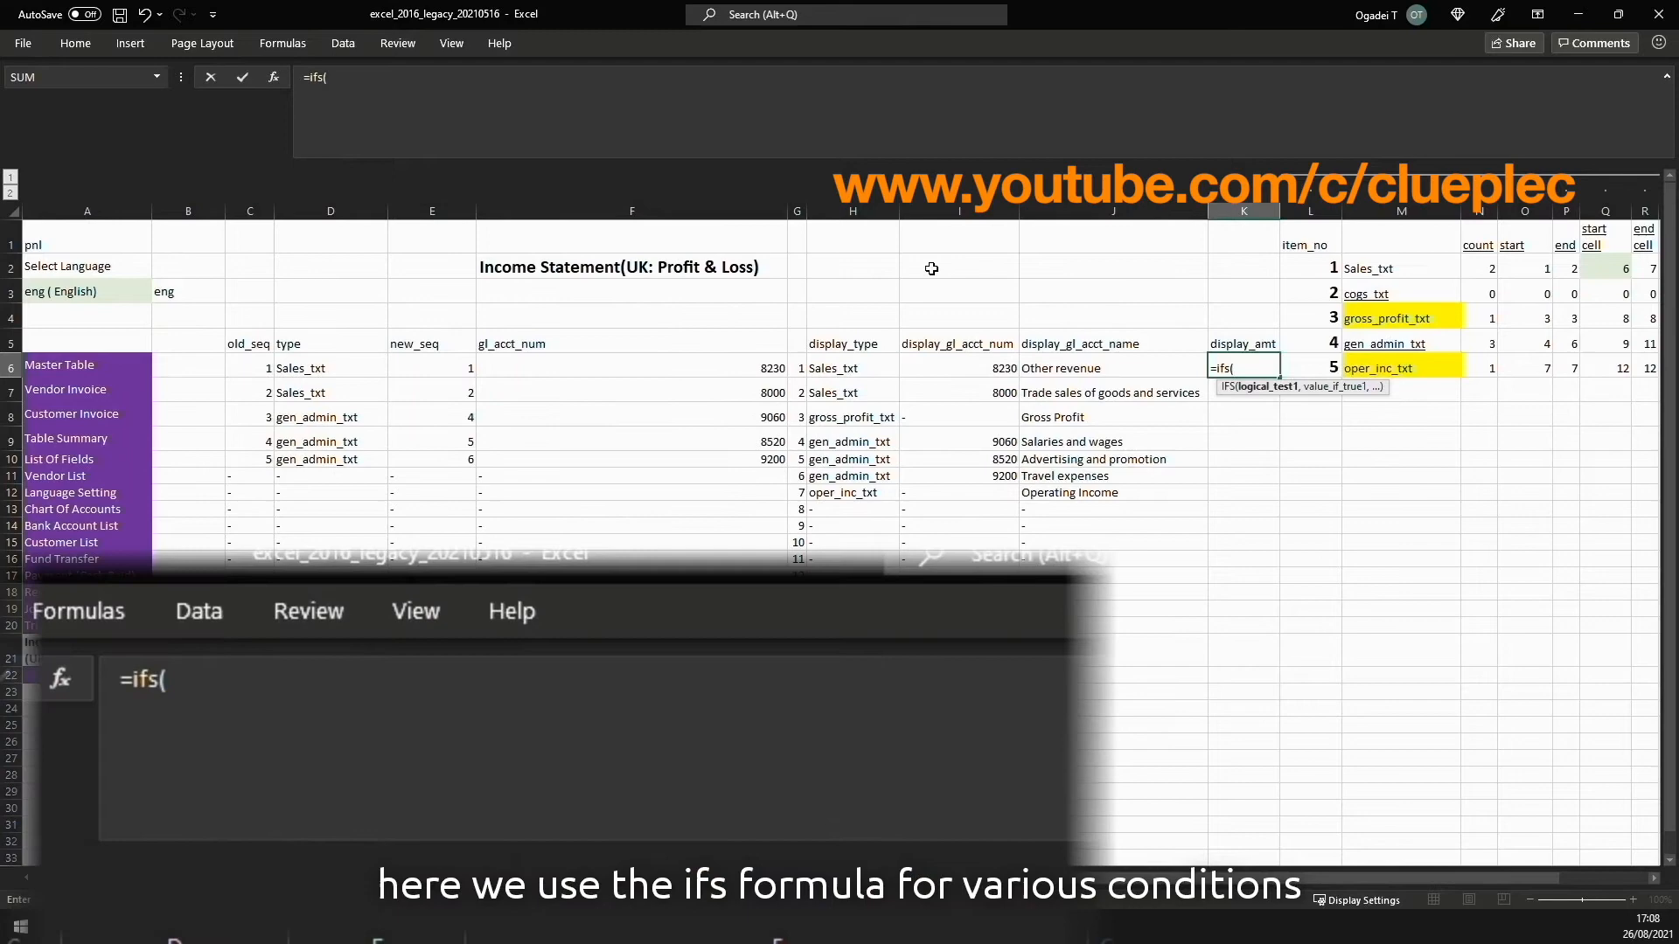
left_click(420, 94)
key("F4")
key("F4")
key("F4")
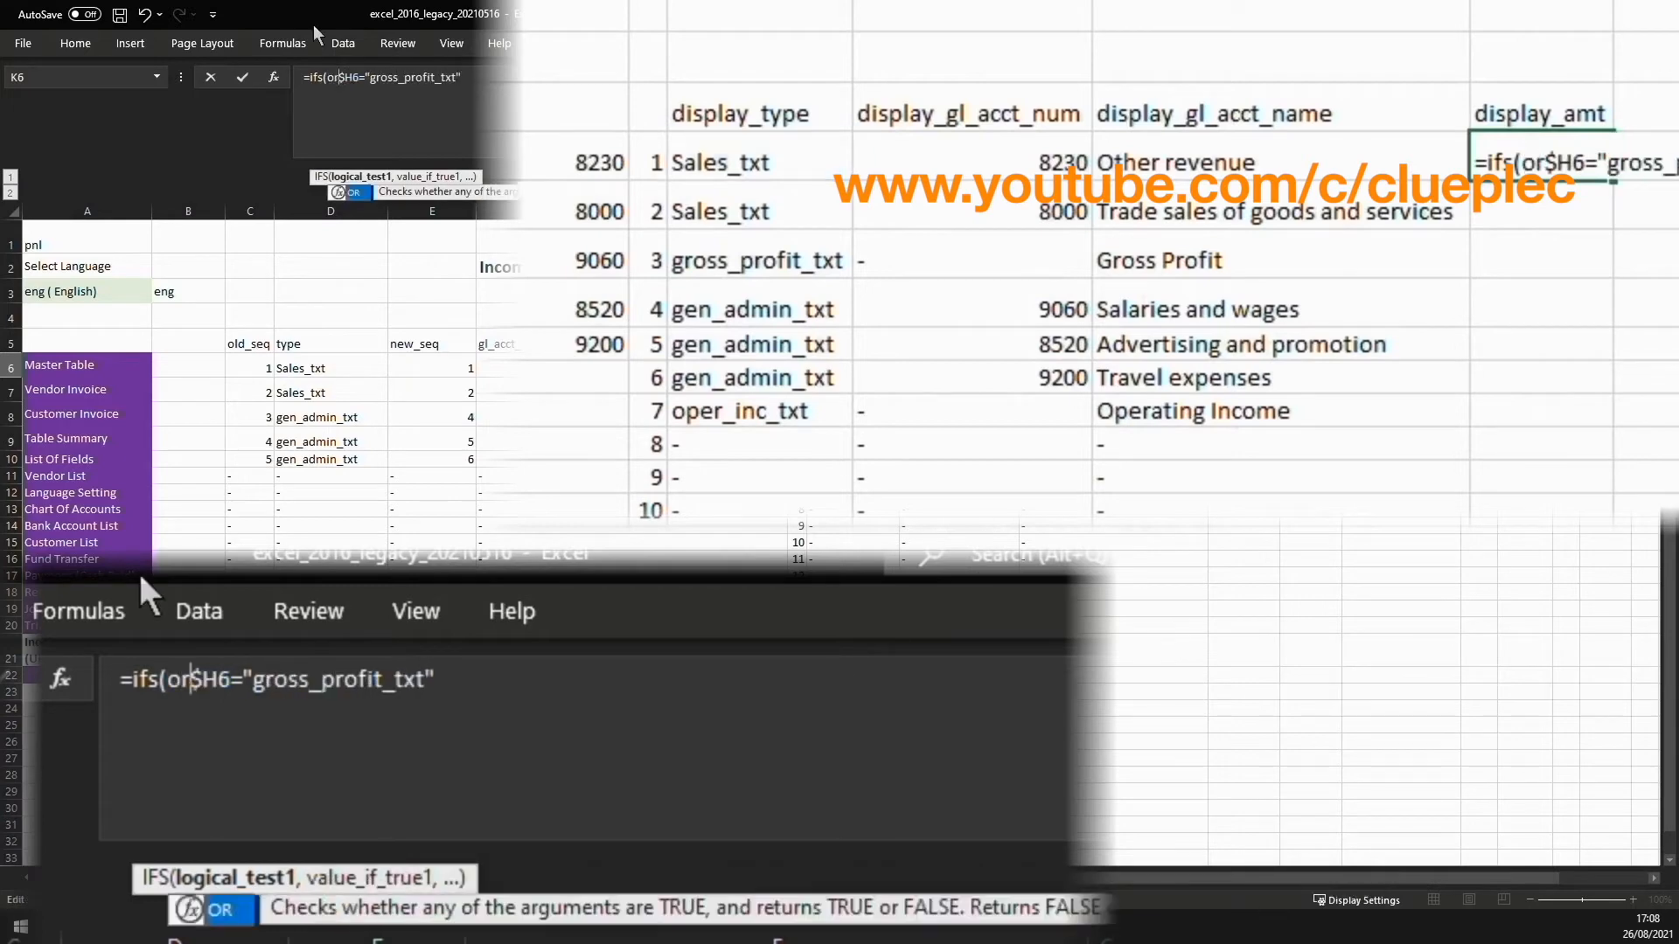
type(",$H6=\"oper_inc_txt\"),1,")
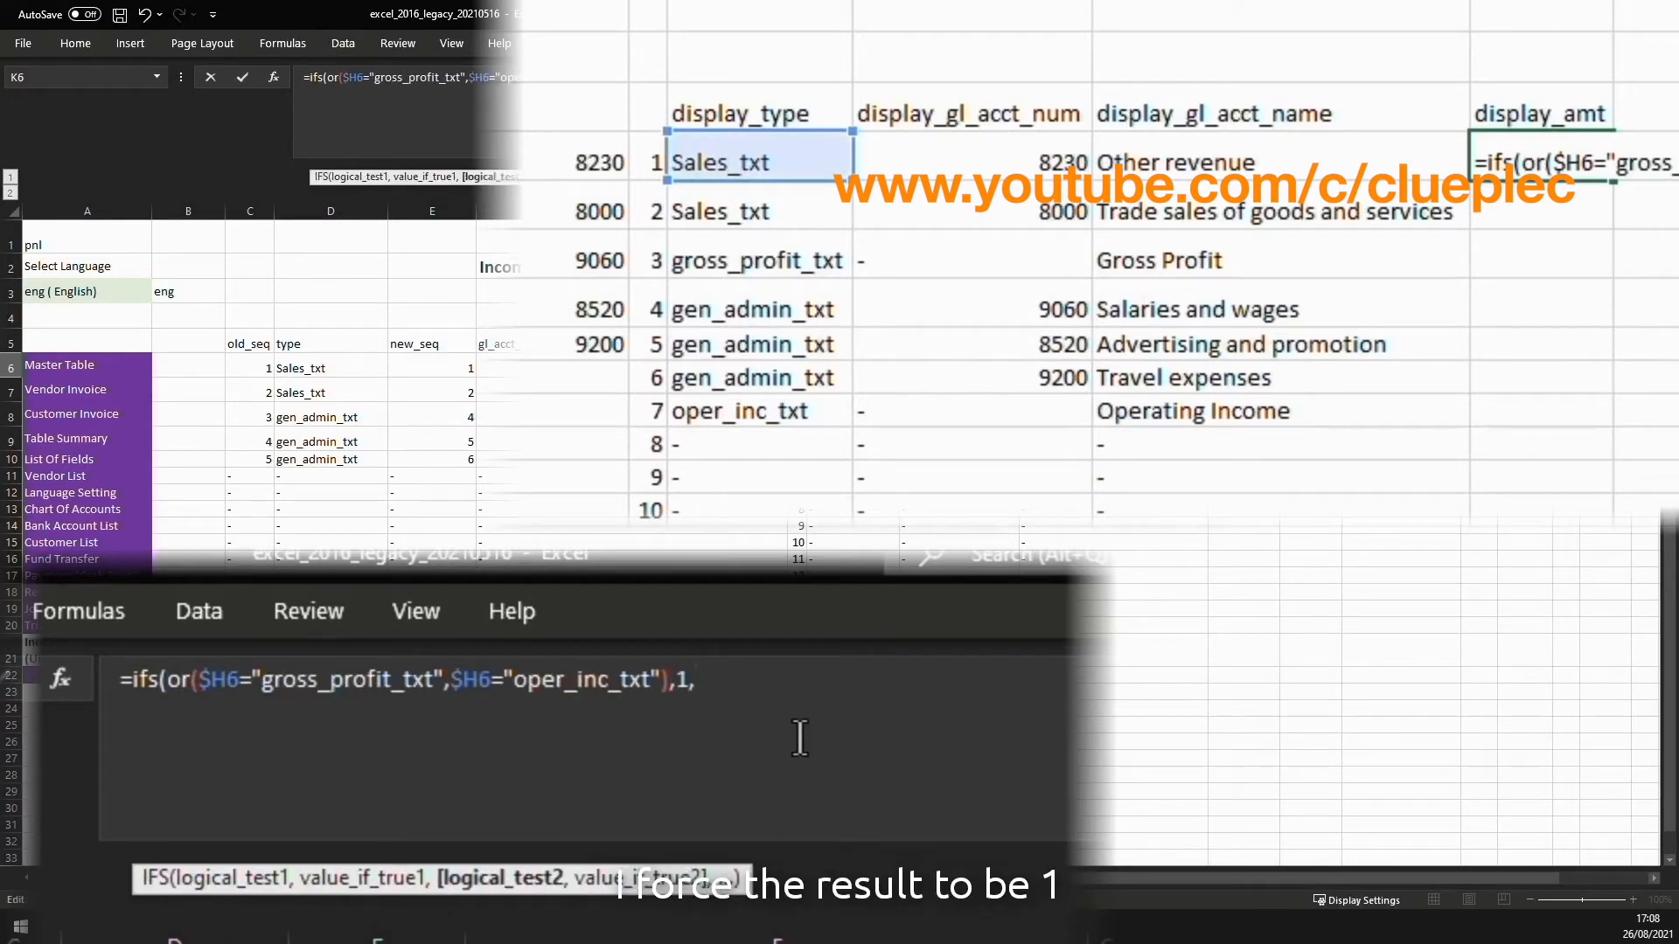
key("alt+Return")
type("h6")
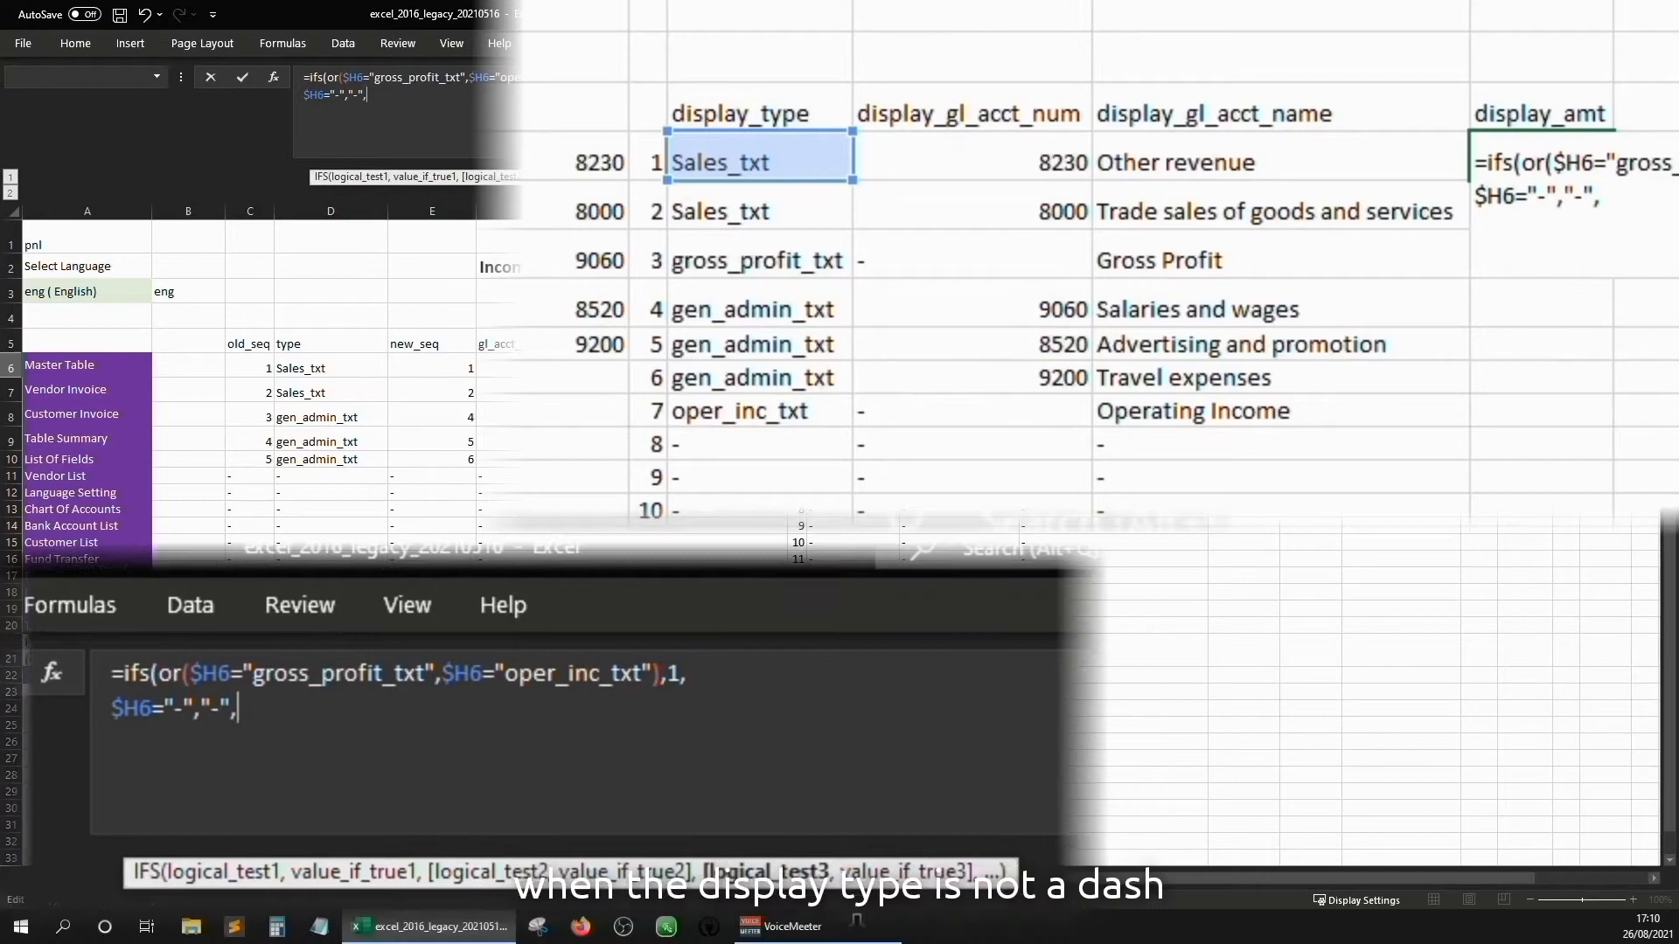
- Finish K6's IFS so pnl!$H6<>"-" returns INDEX(tb!$J$6:$J$1048576,MATCH(pnl!$I6,tb!$D$6:$D$1048576,0)), and enter it
left_click(925, 60)
key("Left")
key("Down")
key("Down")
key("F4")
key("F4")
key("F4")
left_click(368, 96)
key("alt+Return")
type("<>\"")
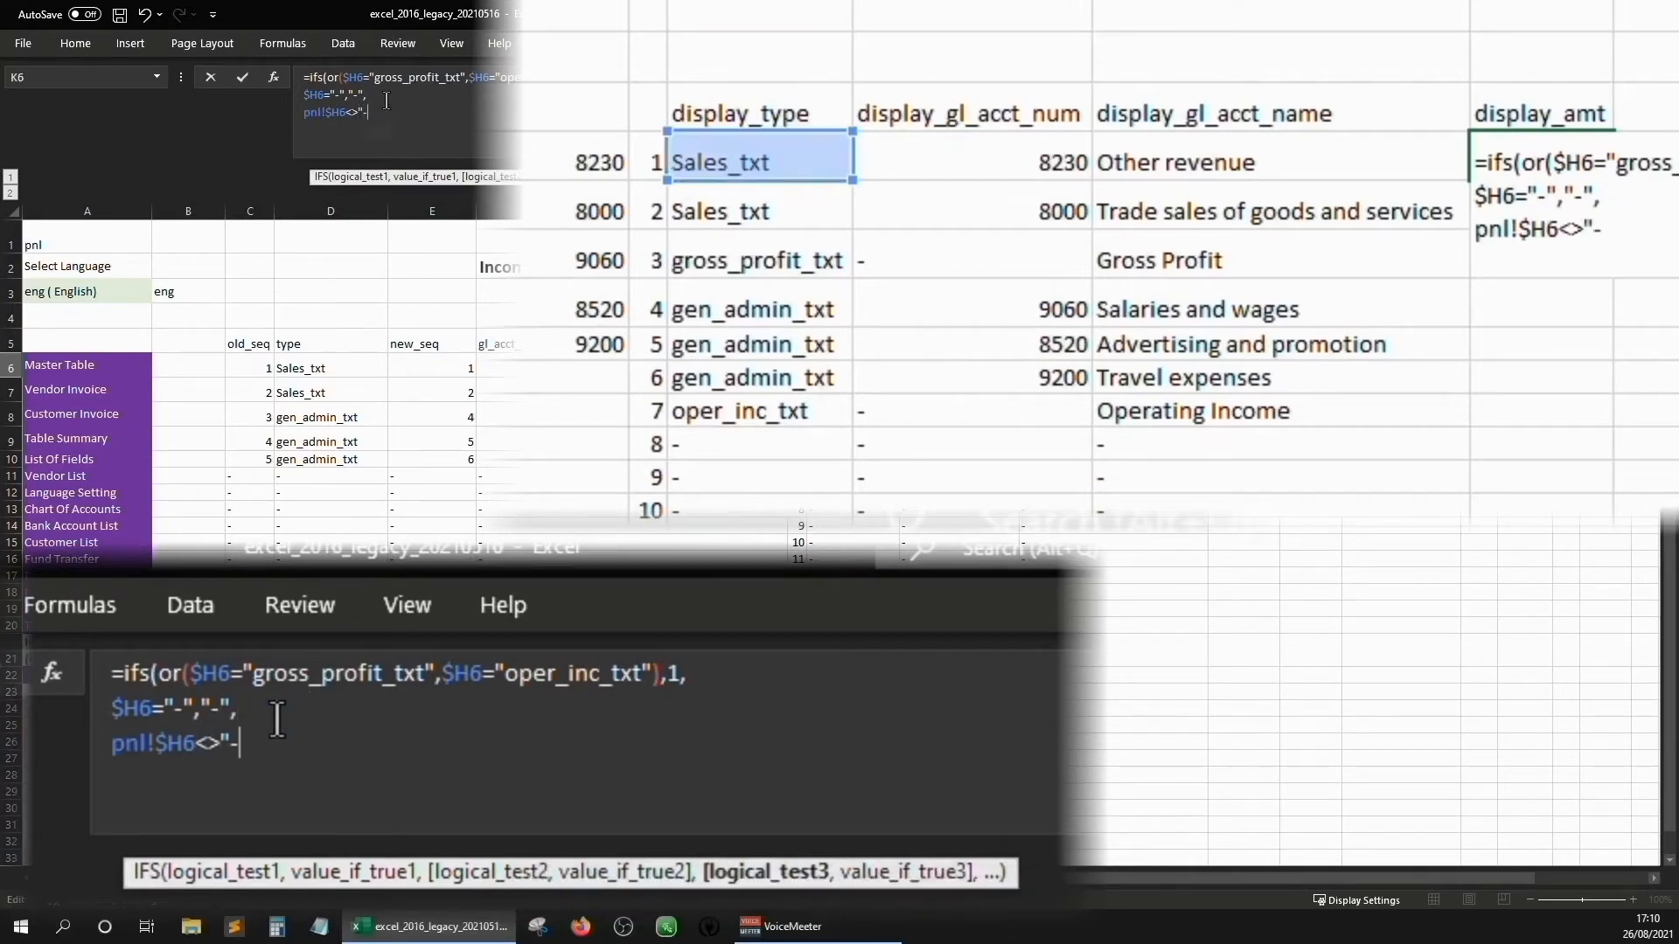
type("-\",")
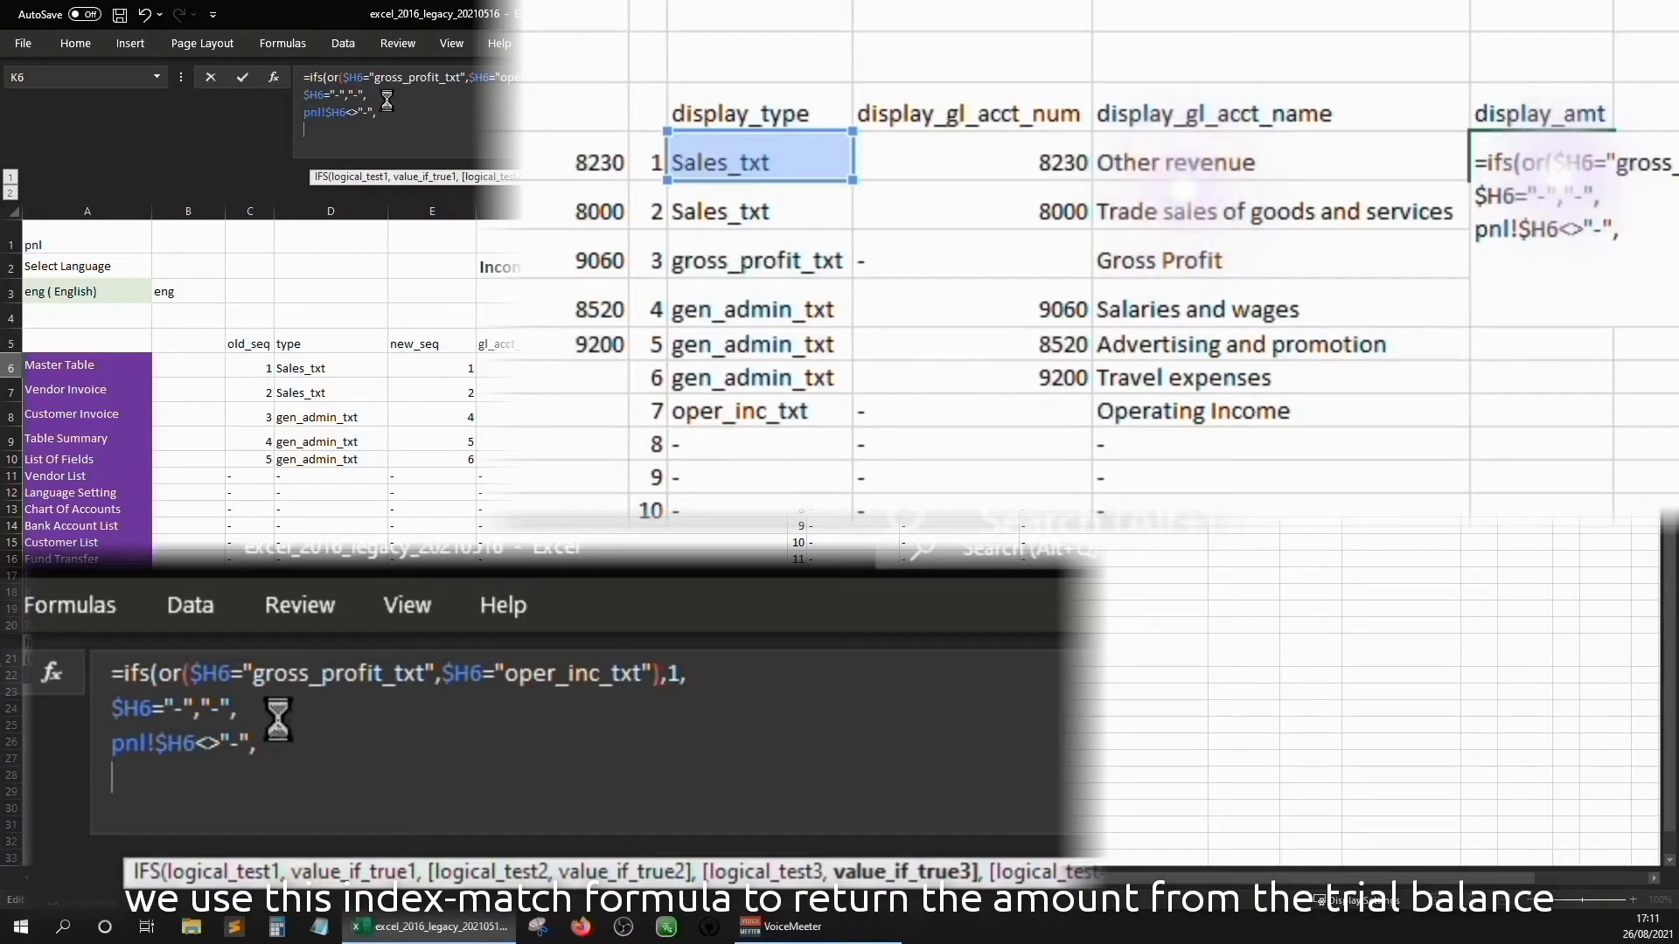
type("index(tb!$J$6:$J$1048576,\\nmatch(pnl!$I6,tb!$D$6:$D$1048576,0))")
key("Return")
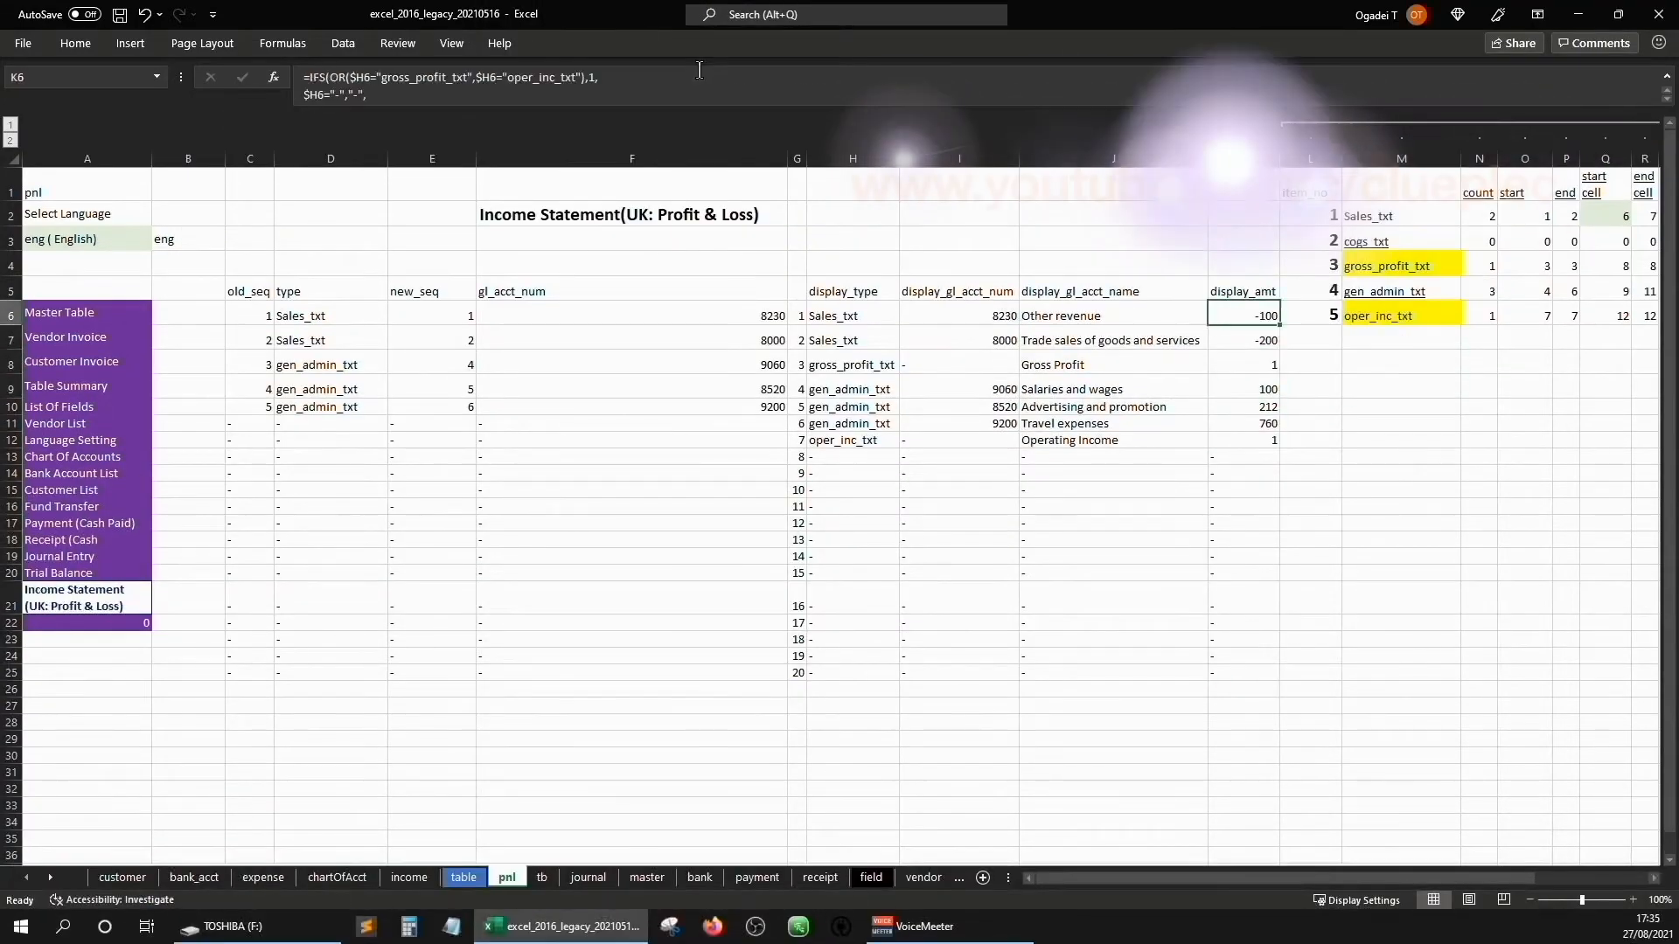
- Enlarge the formula area and reduce K6's OR test to the single condition $H6="gross_profit_txt",1
left_click_drag(382, 110, 377, 212)
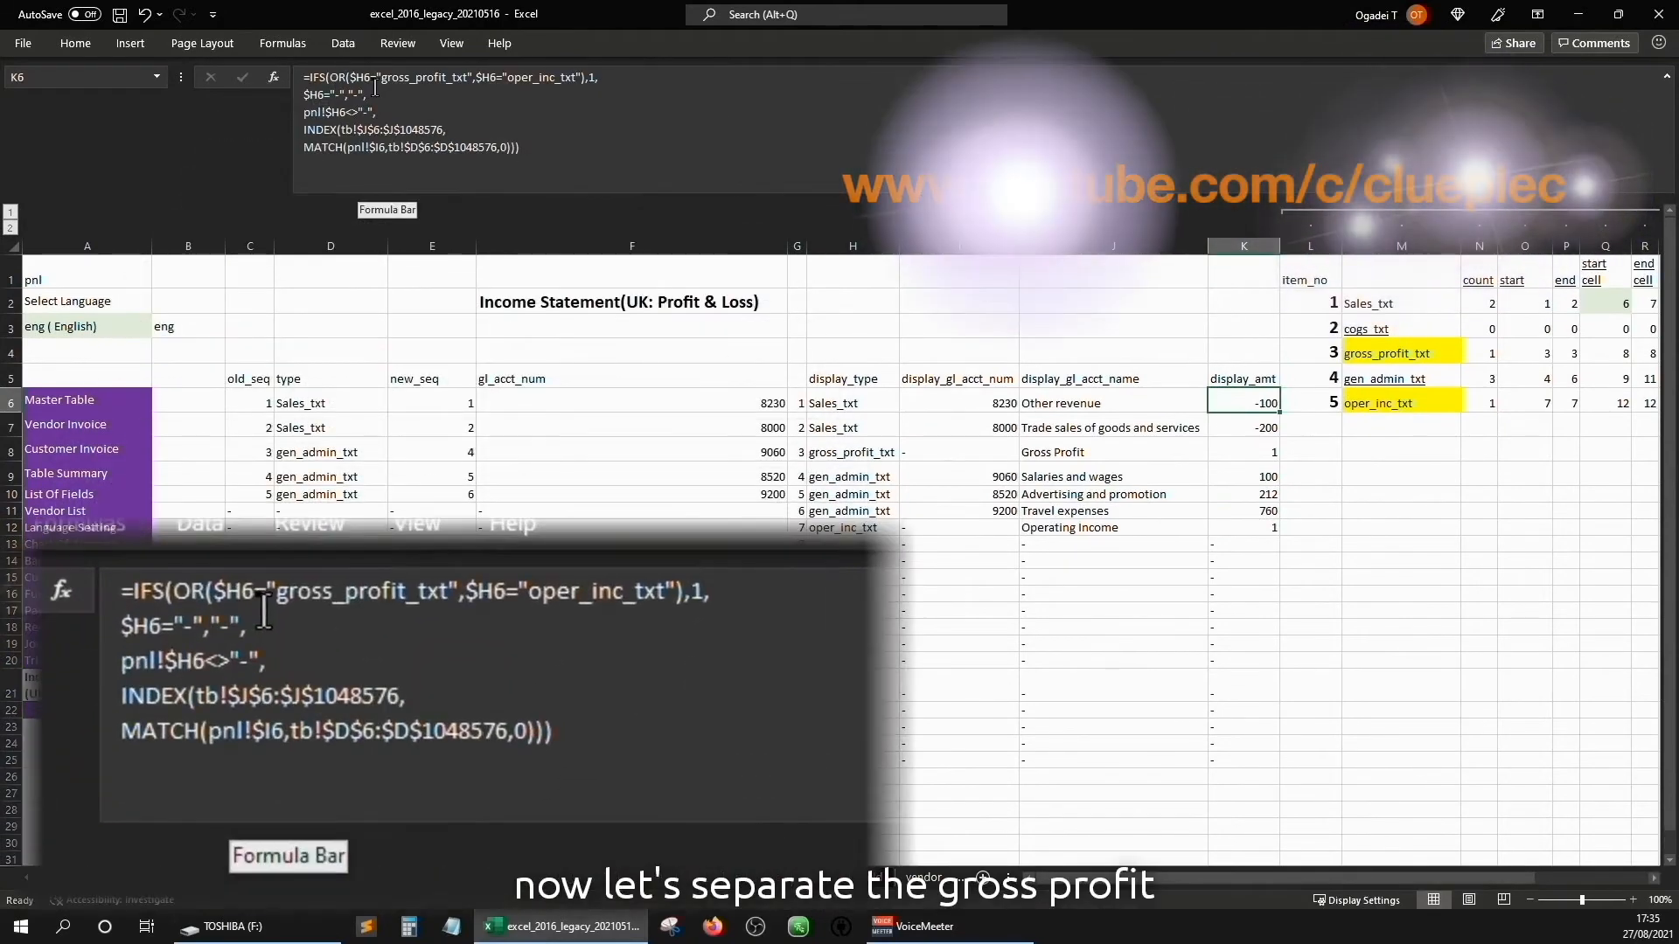
left_click(350, 78)
key("Left")
key("Left")
key("Left")
key("Delete")
key("Delete")
key("Delete")
key("Right")
key("Right")
key("Right")
key("Right")
key("Right")
key("Right")
key("Right")
key("Right")
key("Right")
key("Right")
key("Right")
key("Right")
key("Right")
key("Right")
key("Right")
key("Right")
key("Right")
key("Right")
key("Right")
key("Right")
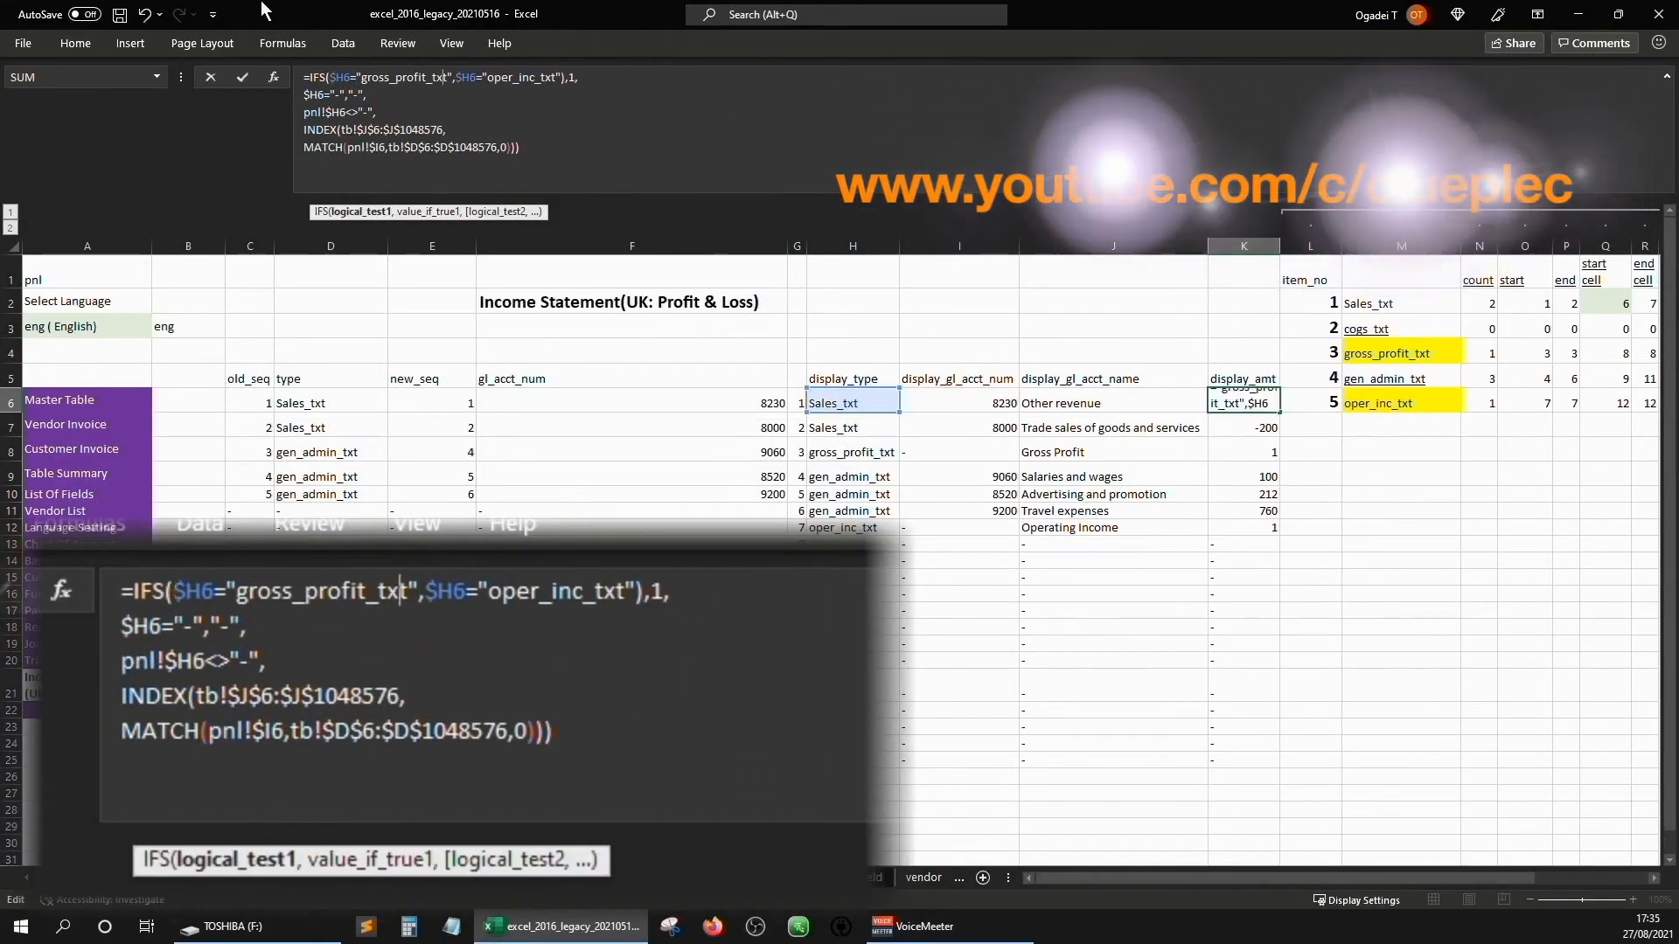
key("Right")
key("Right")
key("Right")
key("Right")
key("Right")
key("Right")
key("Right")
key("Right")
key("Right")
key("Right")
key("Right")
key("Right")
key("Right")
key("Right")
key("Right")
key("Right")
key("Right")
key("Right")
key("Right")
key("Right")
key("BackSpace")
key("BackSpace")
key("BackSpace")
key("BackSpace")
key("BackSpace")
key("BackSpace")
key("BackSpace")
key("BackSpace")
key("BackSpace")
key("BackSpace")
key("BackSpace")
key("BackSpace")
key("BackSpace")
key("BackSpace")
key("BackSpace")
key("BackSpace")
key("BackSpace")
key("BackSpace")
key("BackSpace")
key("BackSpace")
- Duplicate the gross profit condition on a new line of K6 as $H6="oper_inc_txt",1 and enter the formula
key("Home")
key("Right")
key("Right")
key("Right")
key("Right")
key("Right")
key("shift+End")
key("ctrl+c")
key("End")
key("alt+Return")
key("ctrl+v")
key("Left")
key("Left")
key("Left")
key("Left")
key("Left")
key("Left")
key("Left")
key("Left")
key("BackSpace")
key("BackSpace")
key("BackSpace")
key("BackSpace")
key("BackSpace")
key("BackSpace")
key("BackSpace")
key("BackSpace")
key("BackSpace")
key("BackSpace")
key("BackSpace")
key("BackSpace")
type("oper_inc")
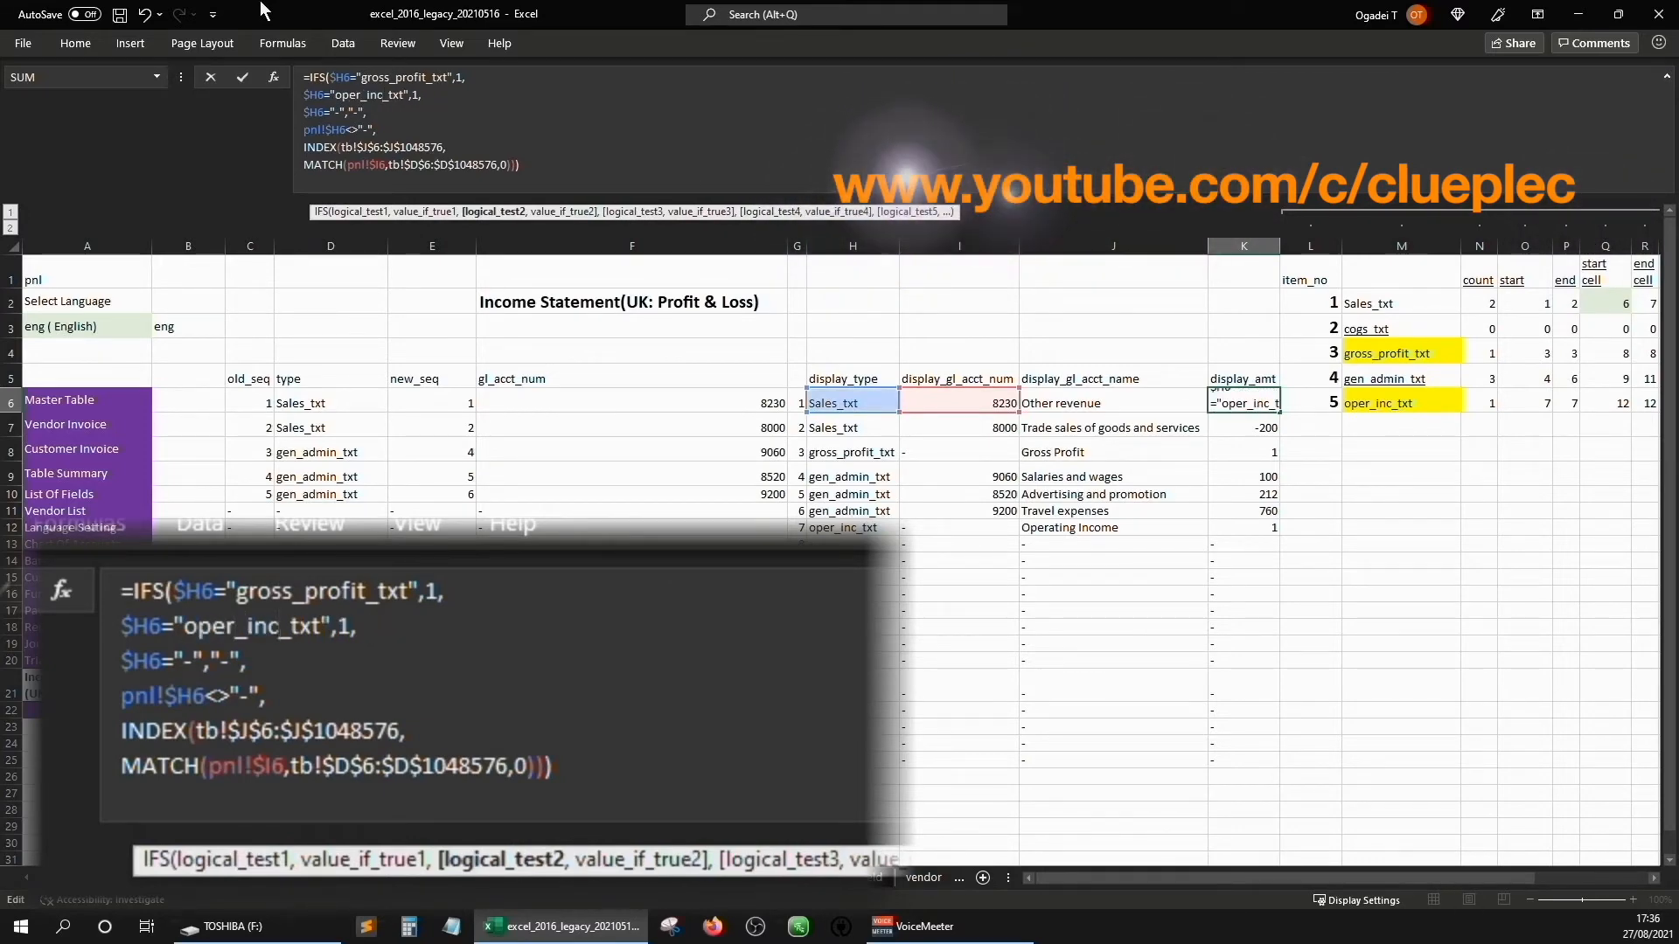
key("ctrl+Return")
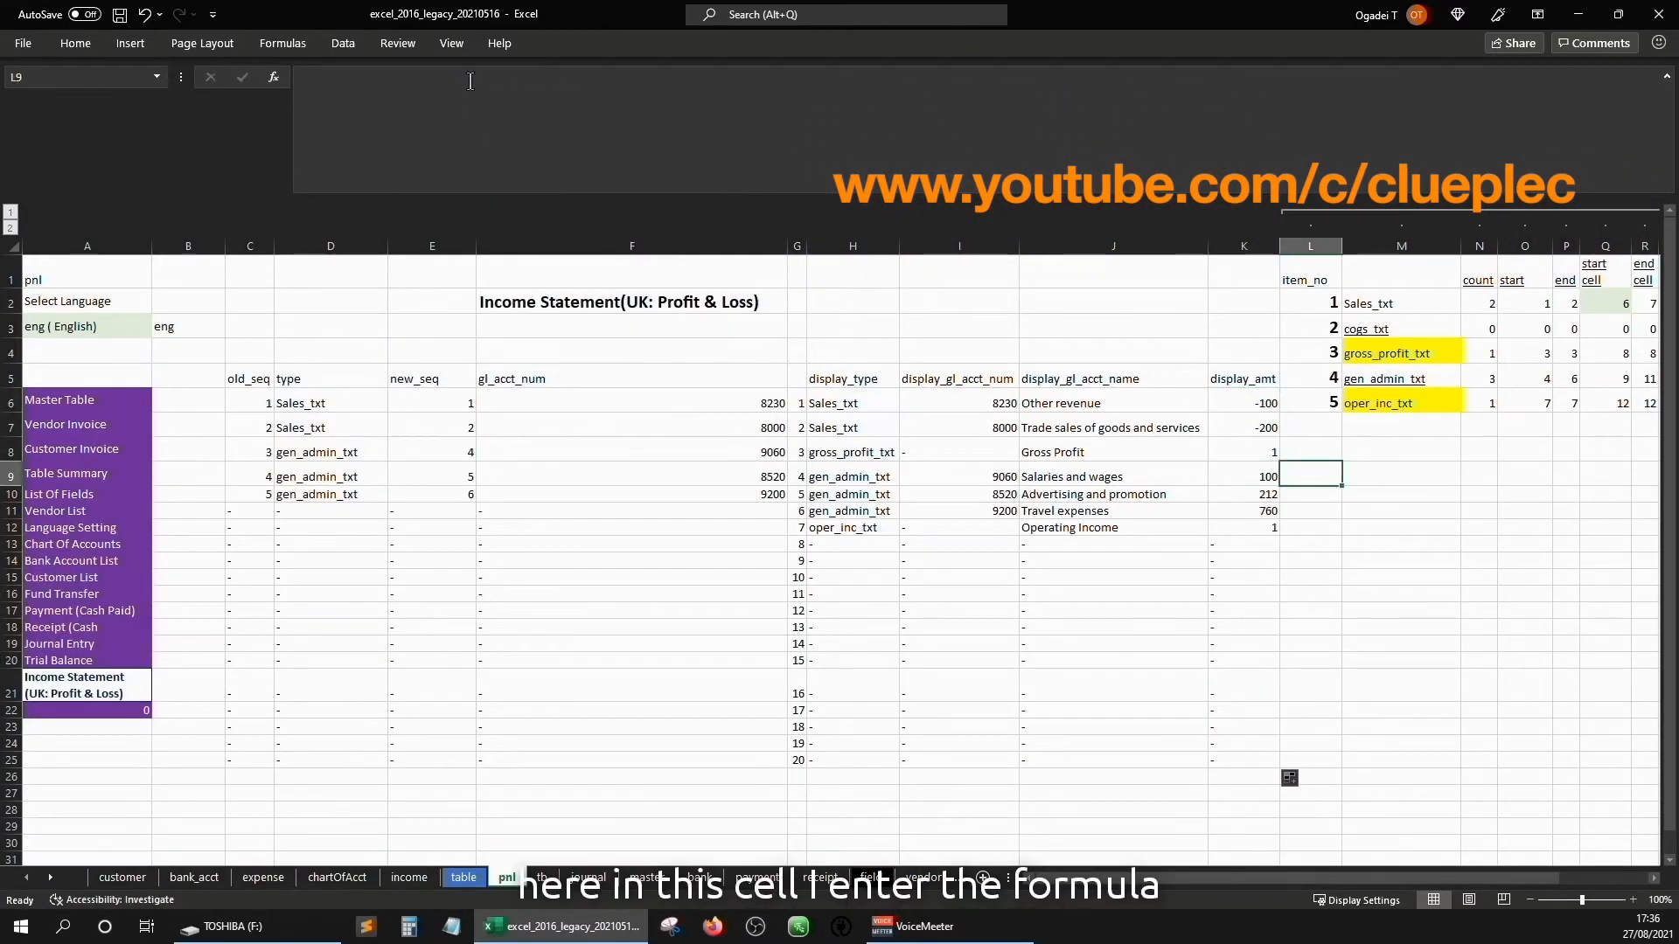
type("=sum(")
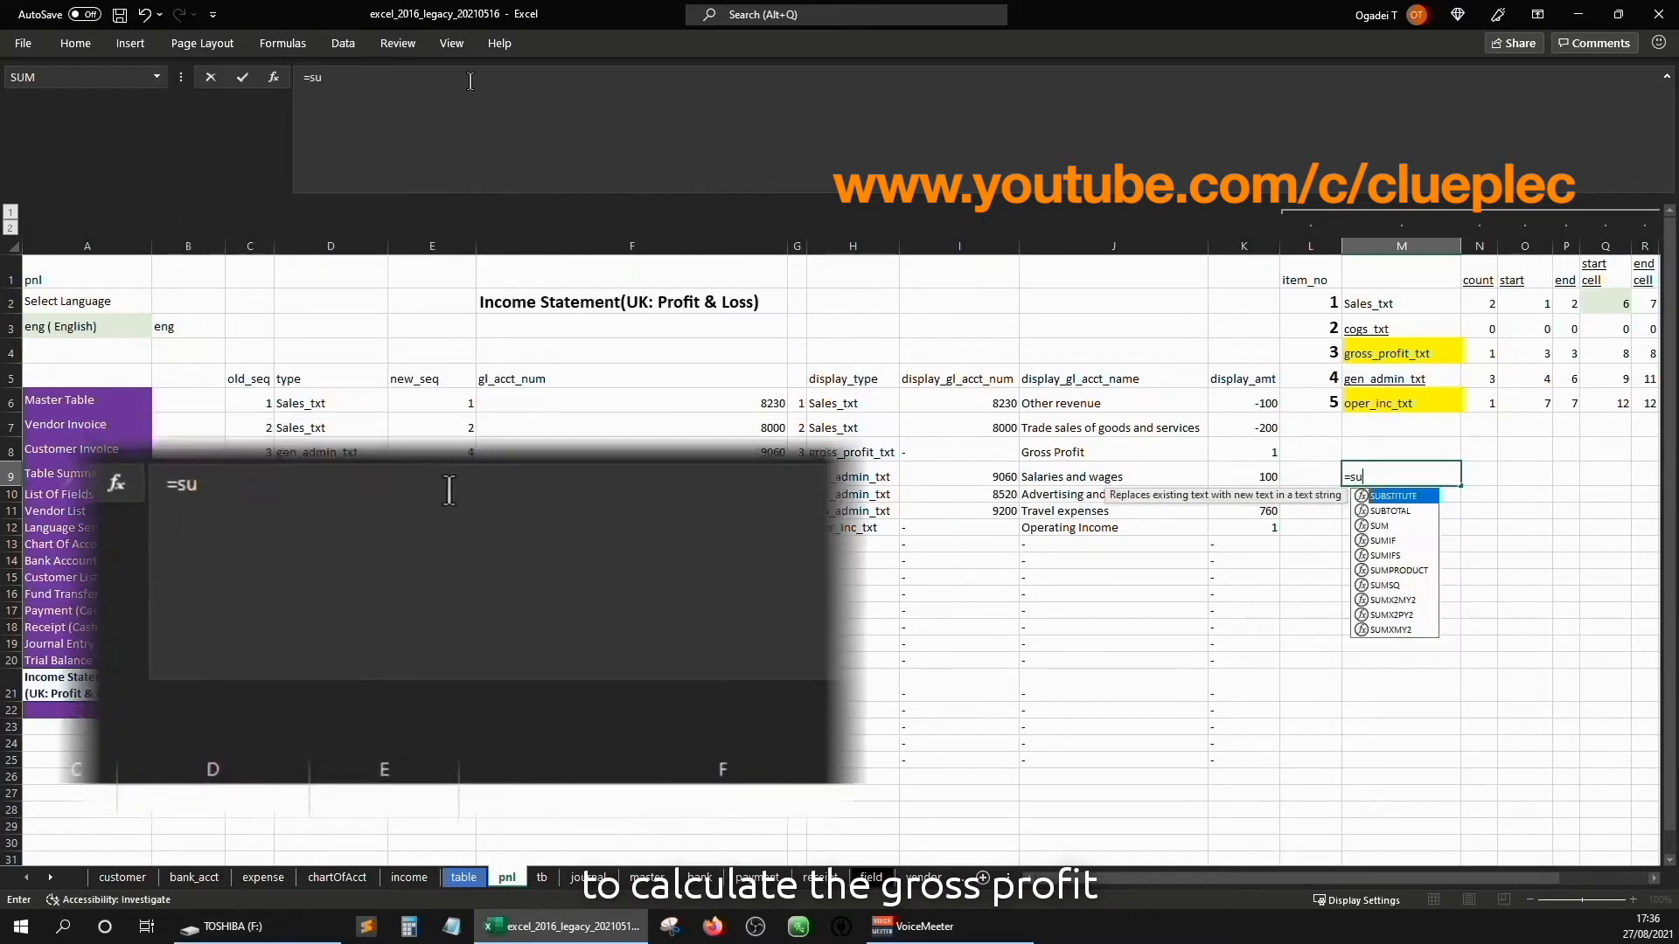
key("Up")
key("Up")
key("Up")
key("Left")
key("Left")
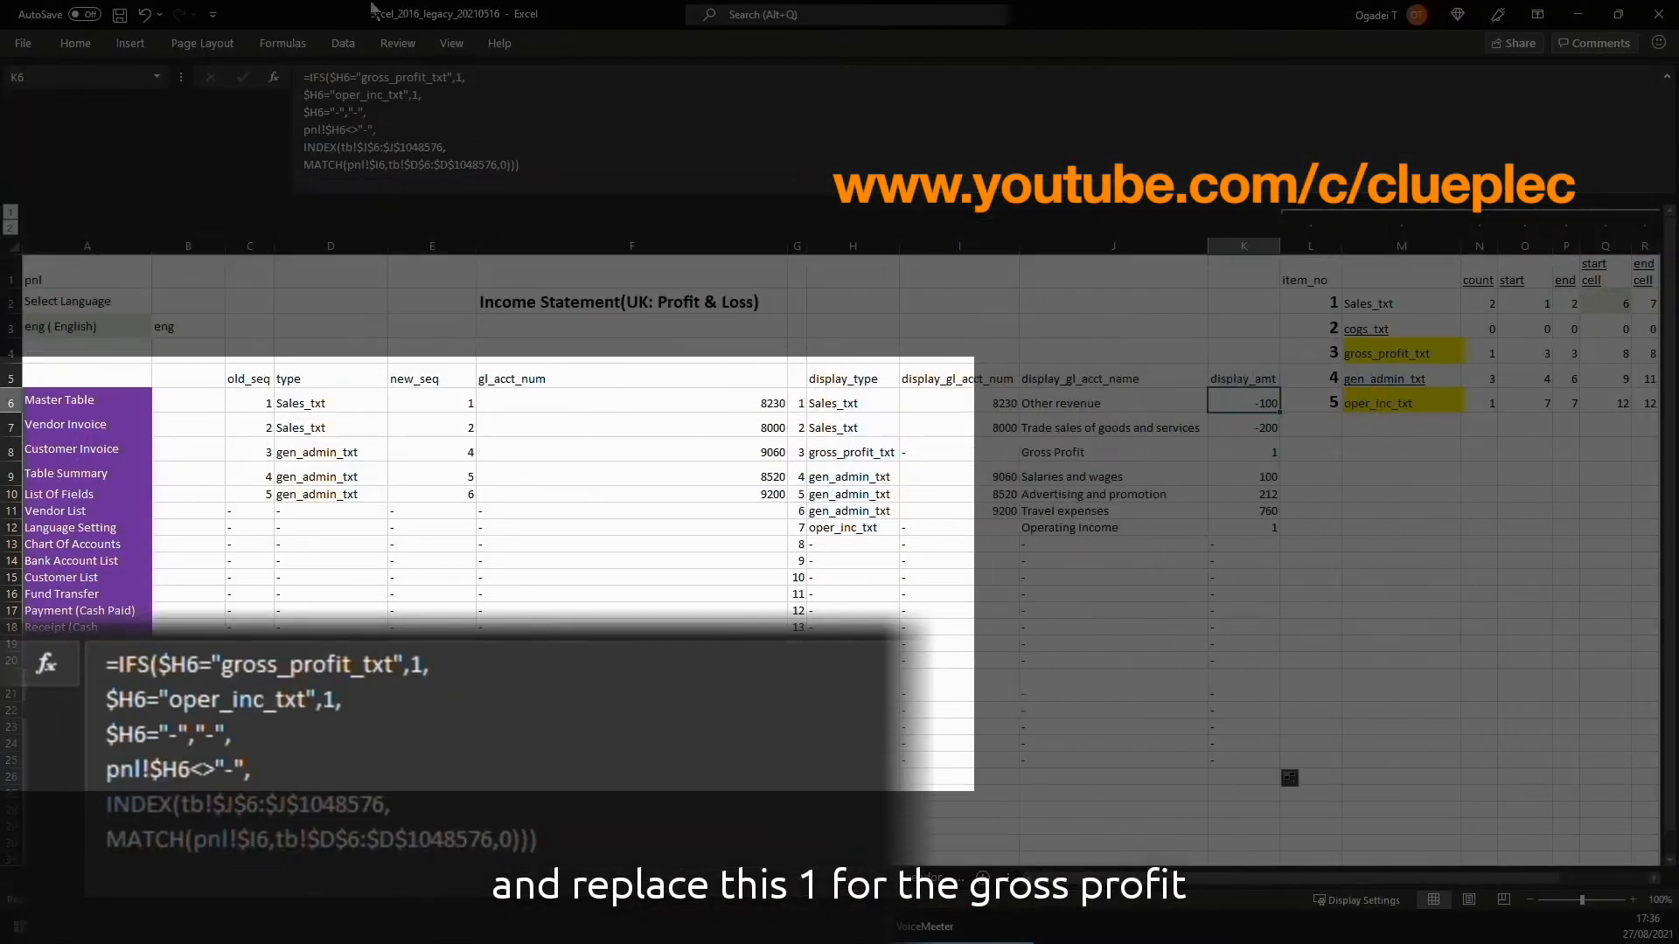
left_click(487, 77)
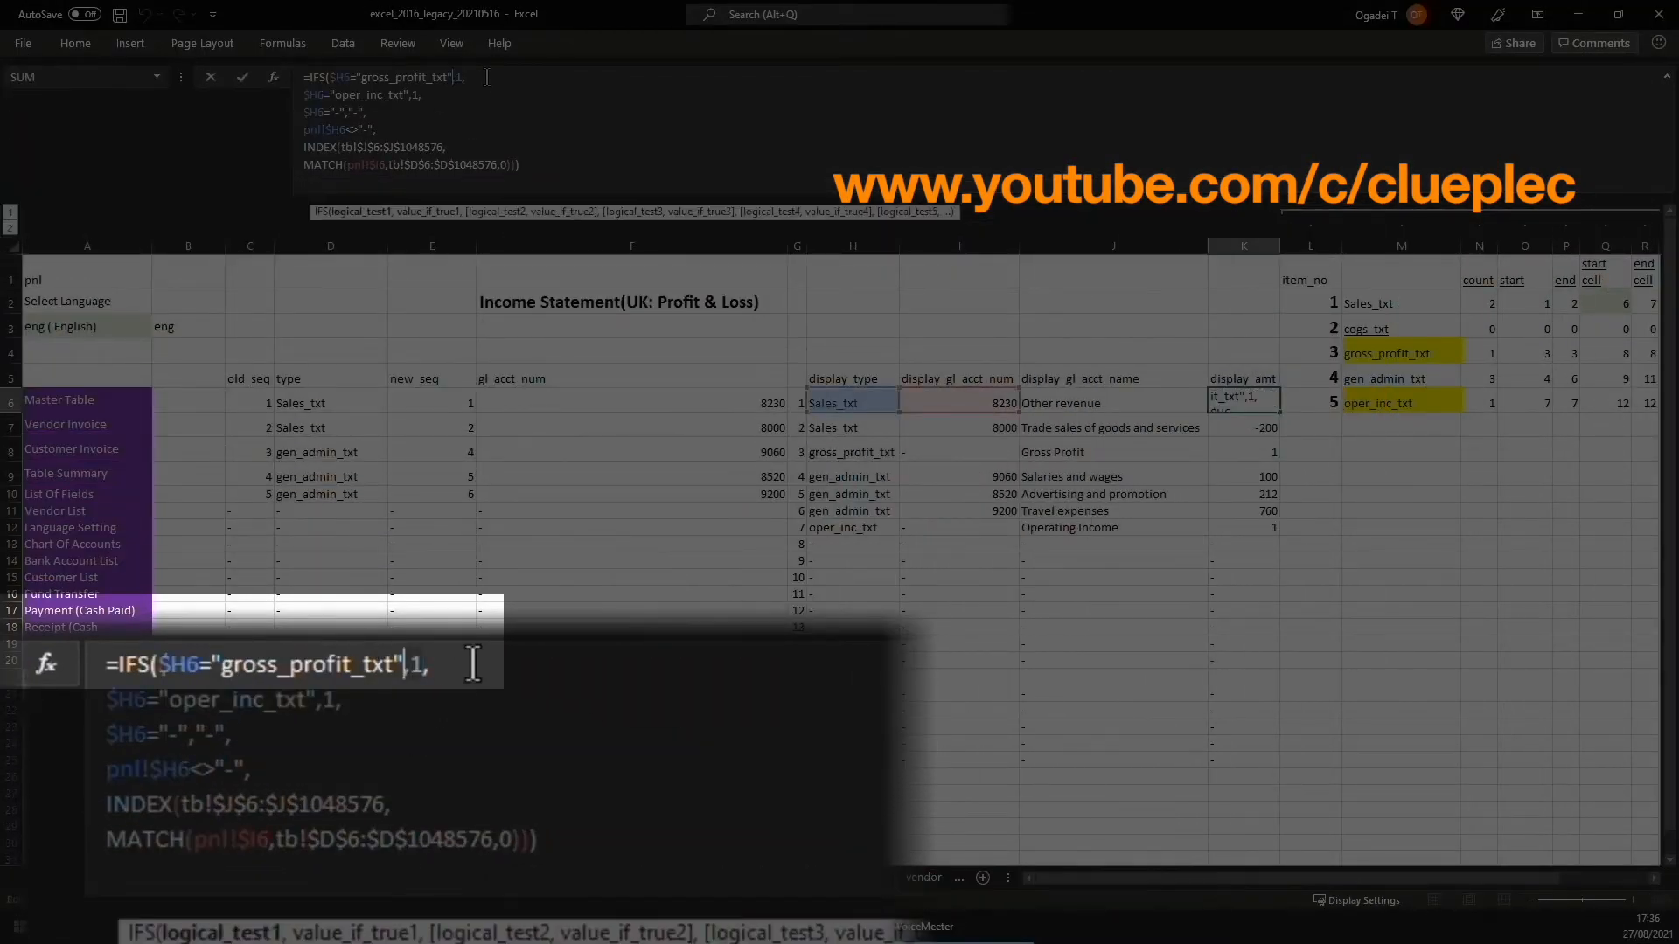
- Build a formula in M8 adding the tb SUMIF amounts for "Sales_txt" and "cogs_txt", and substitute it for the gross profit 1 in K6
key("Tab")
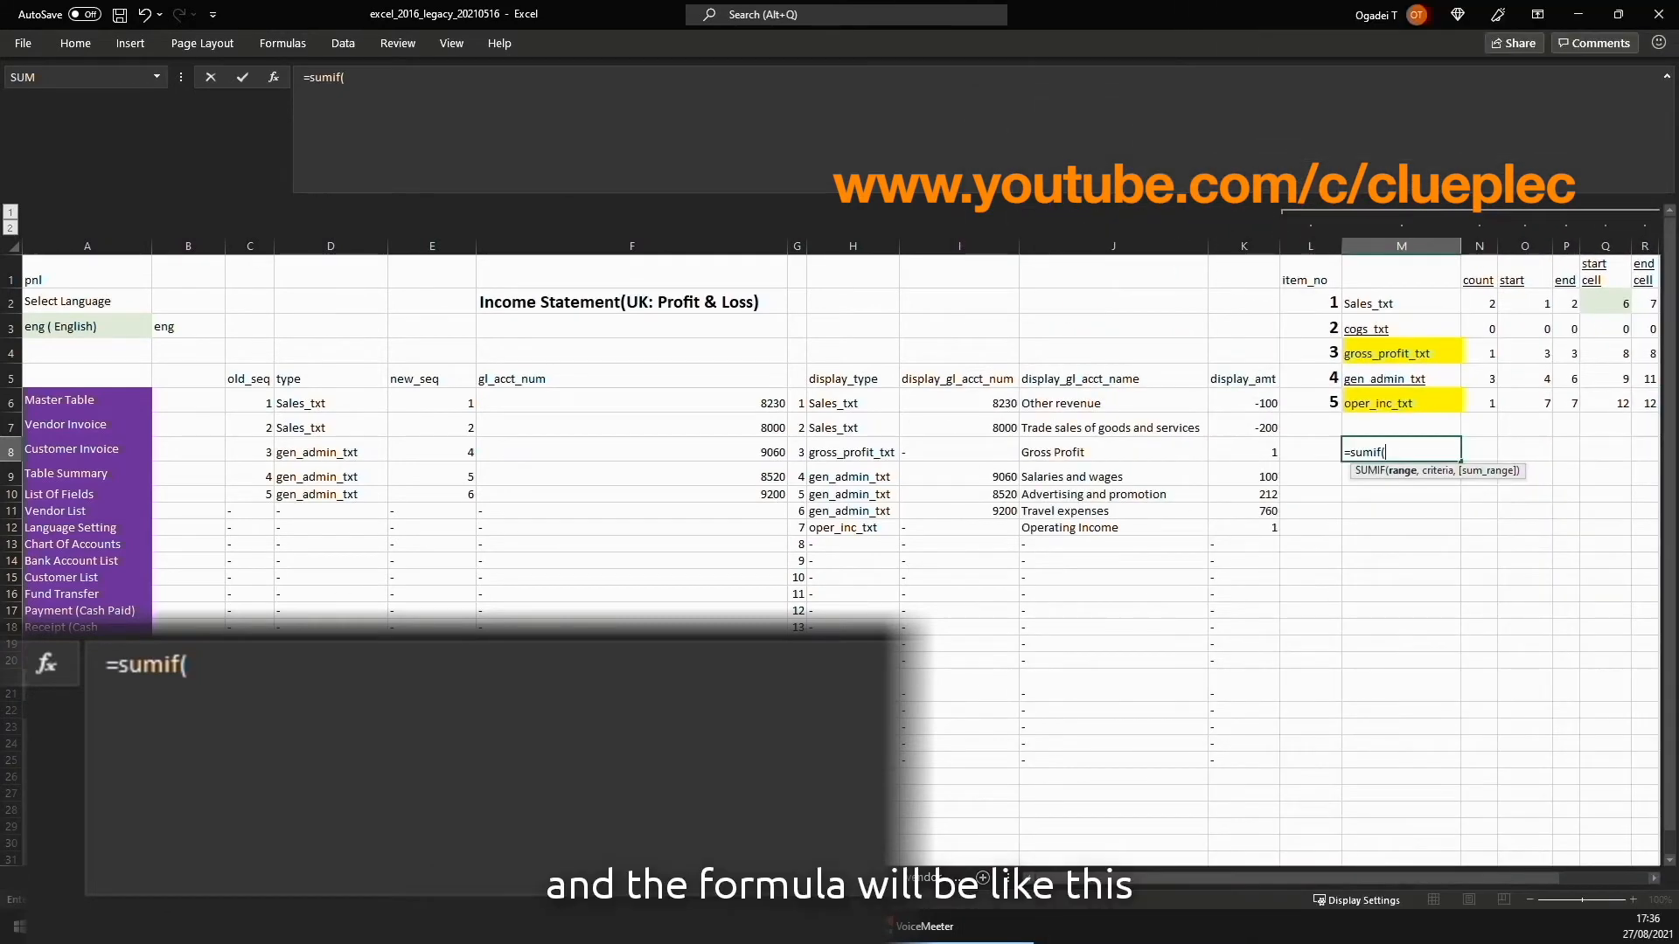
key("ctrl+Page_Up")
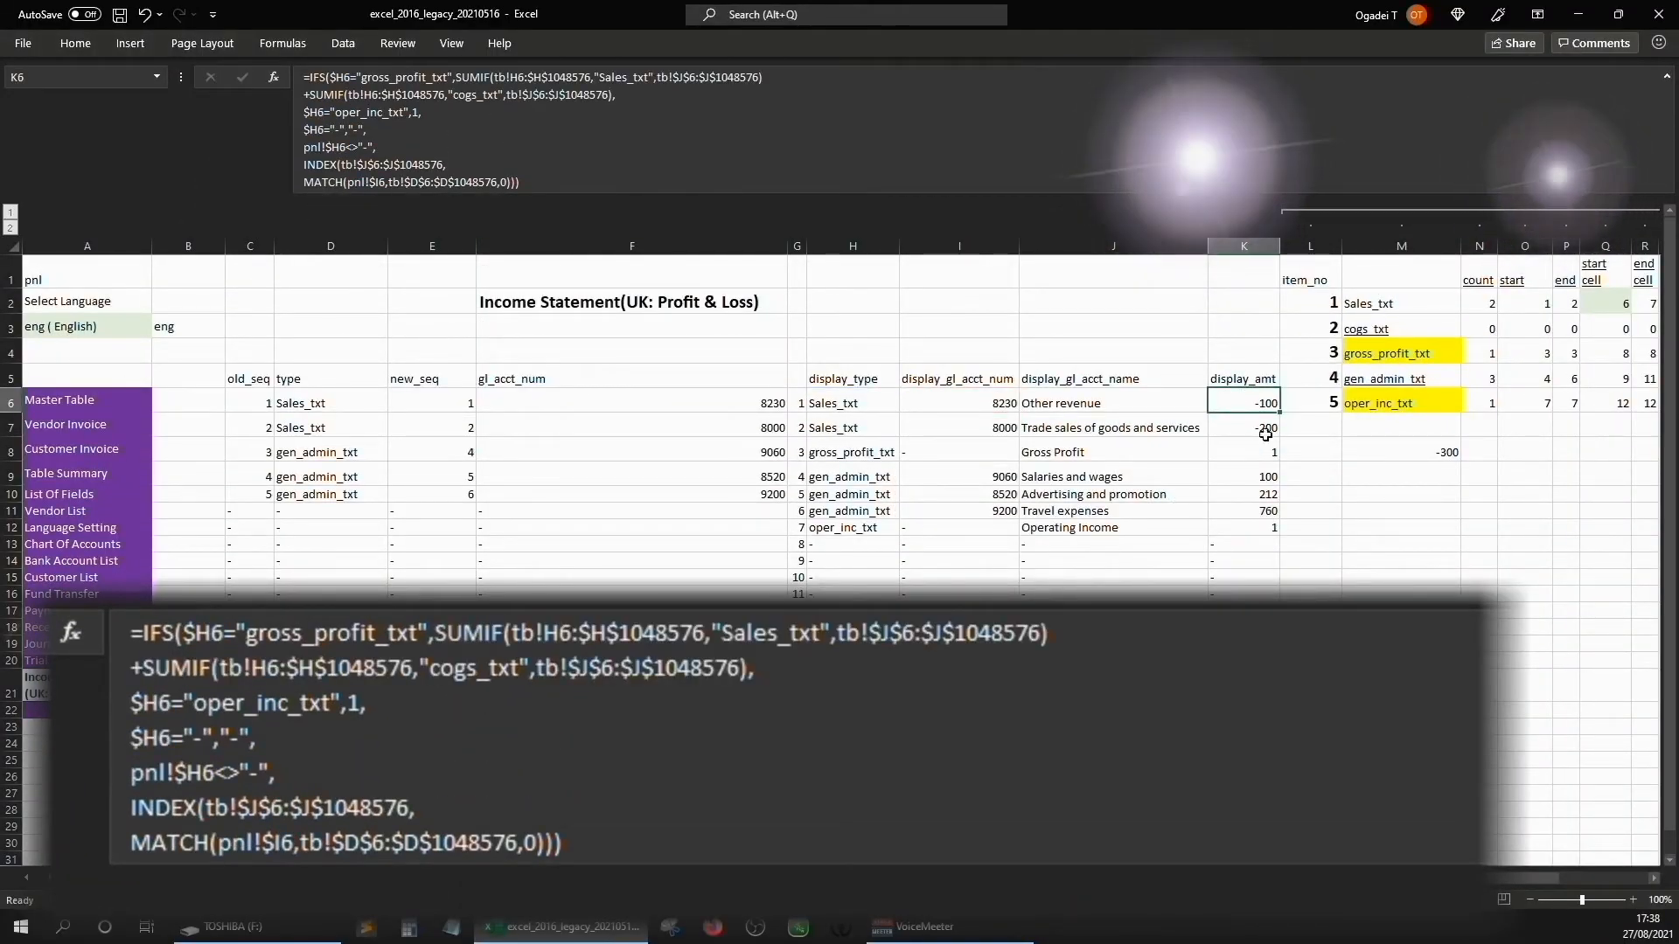
- Refill the display_amt column downward from K6 with the updated gross profit formula
double_click(1279, 412)
key("Down")
key("Down")
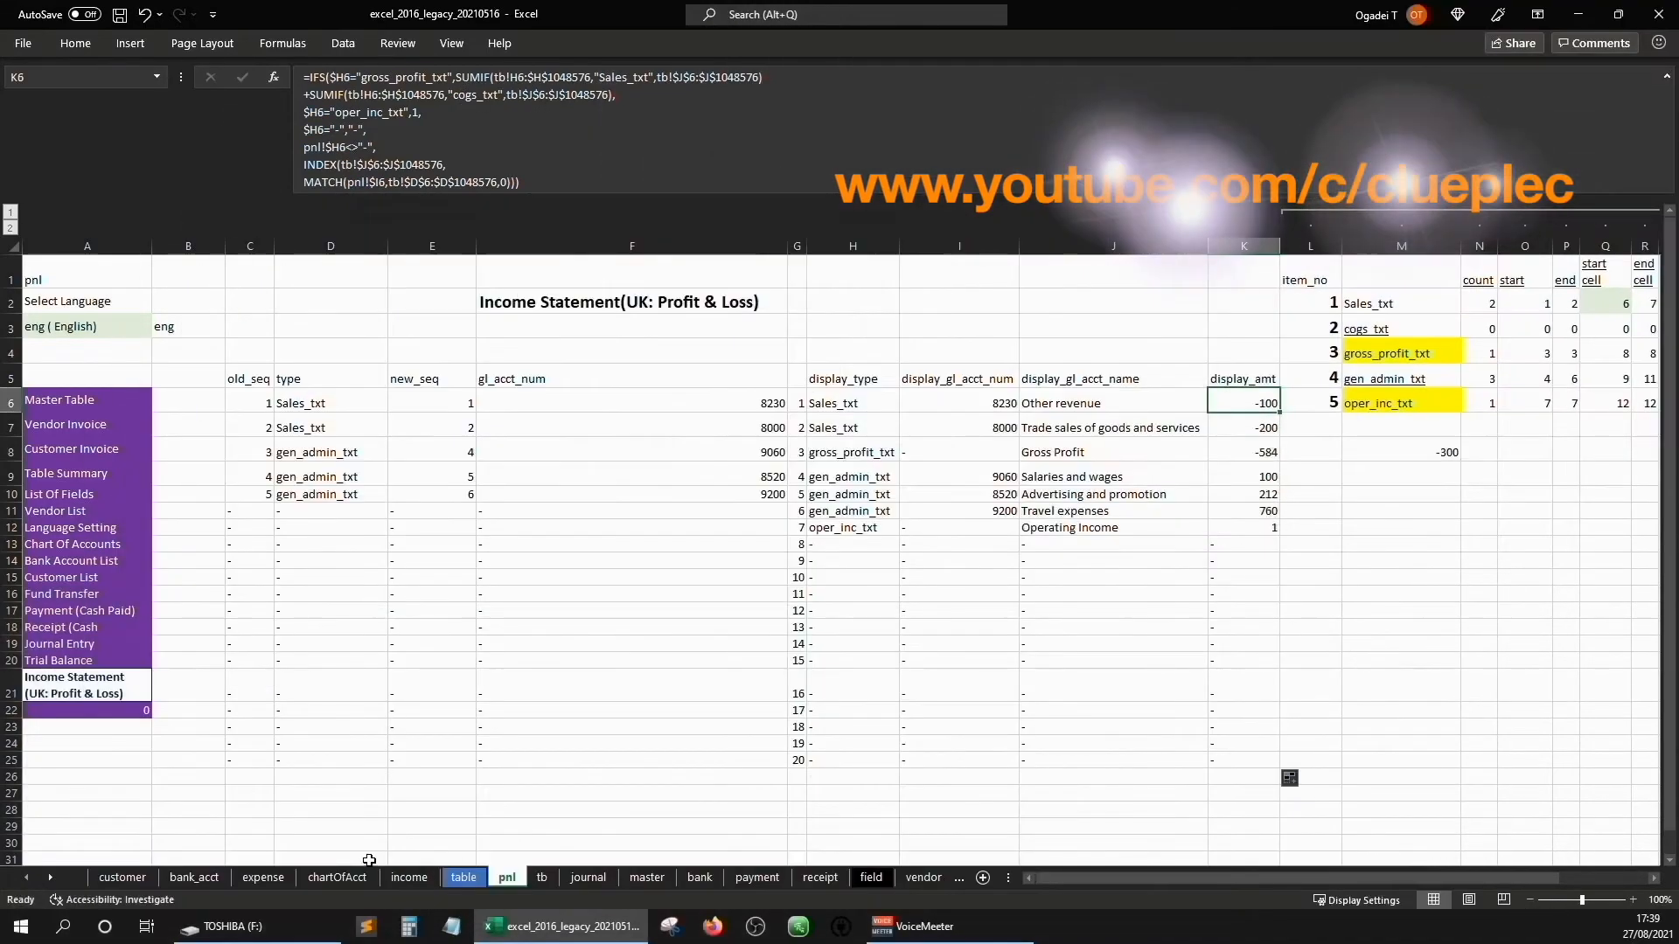
- Lock the range starts in both gross profit SUMIFs of K6 as tb!$H$6 and enter the formula
left_click(540, 77)
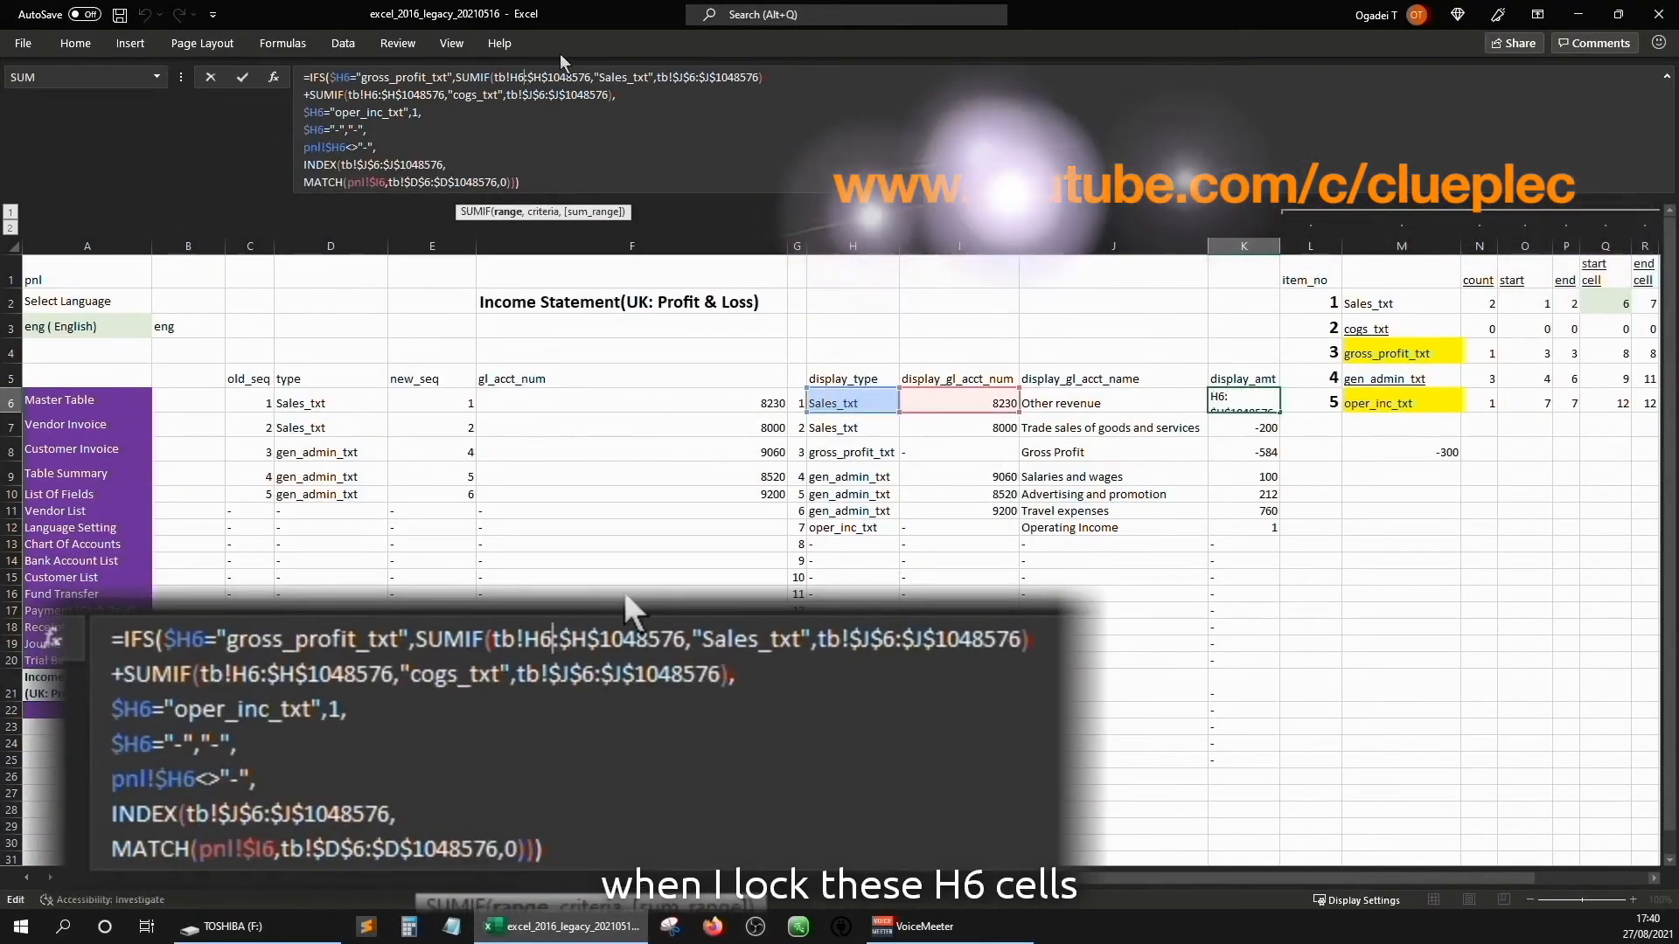
key("F4")
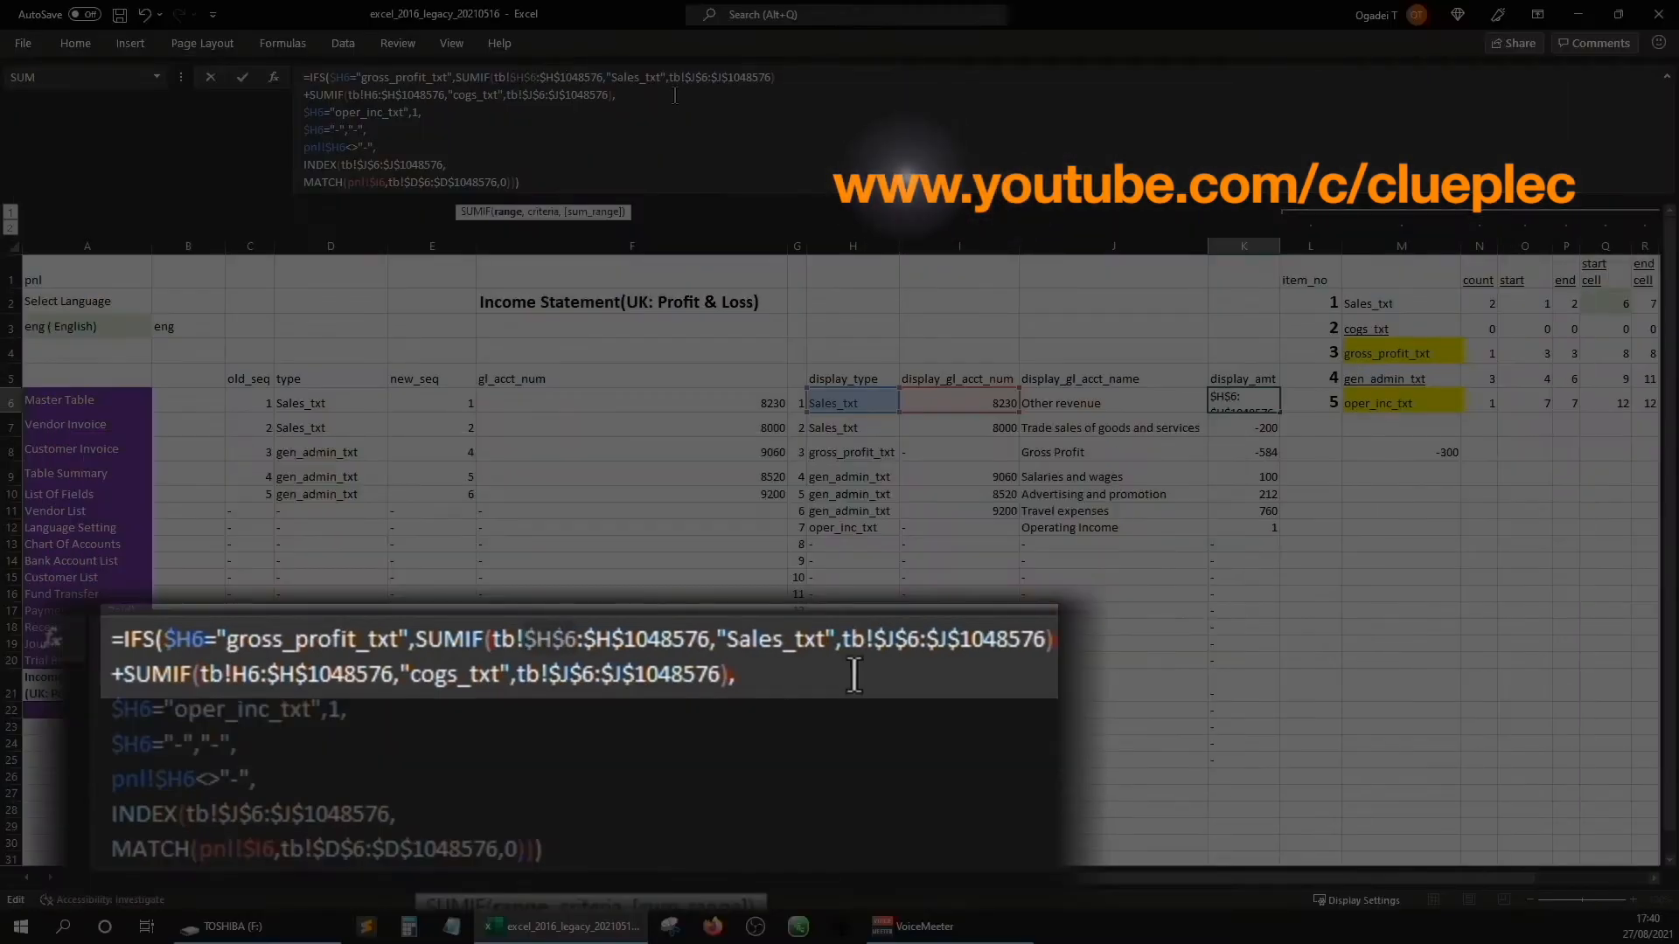
key("Right")
key("Right")
key("Right")
key("Right")
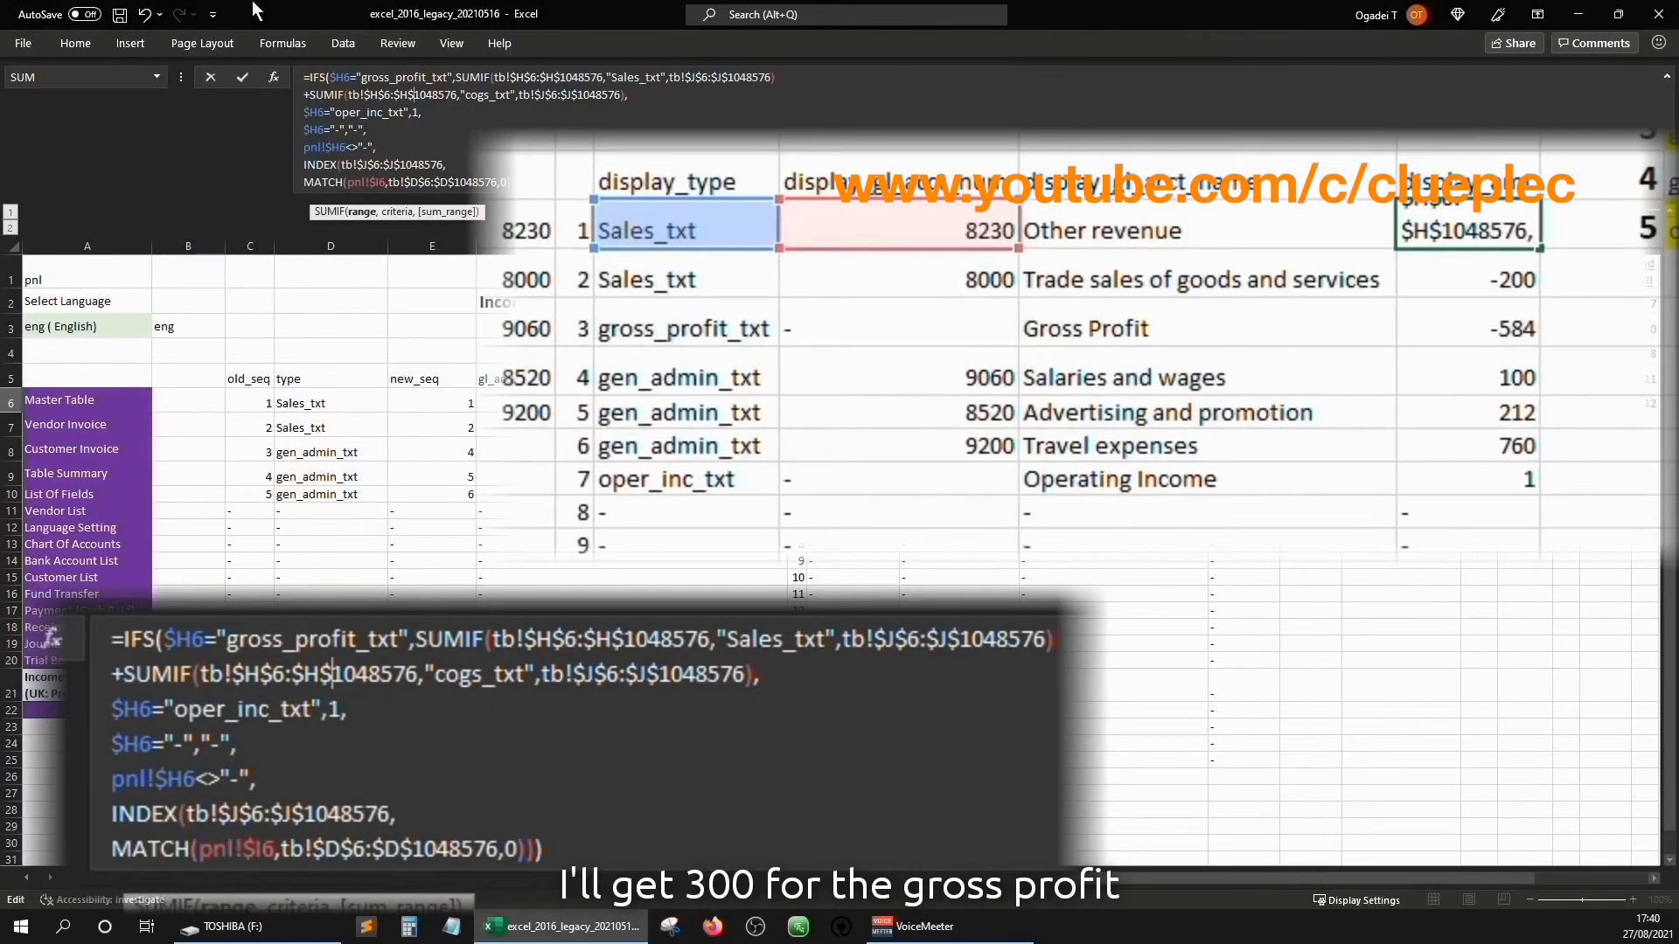
key("ctrl+Return")
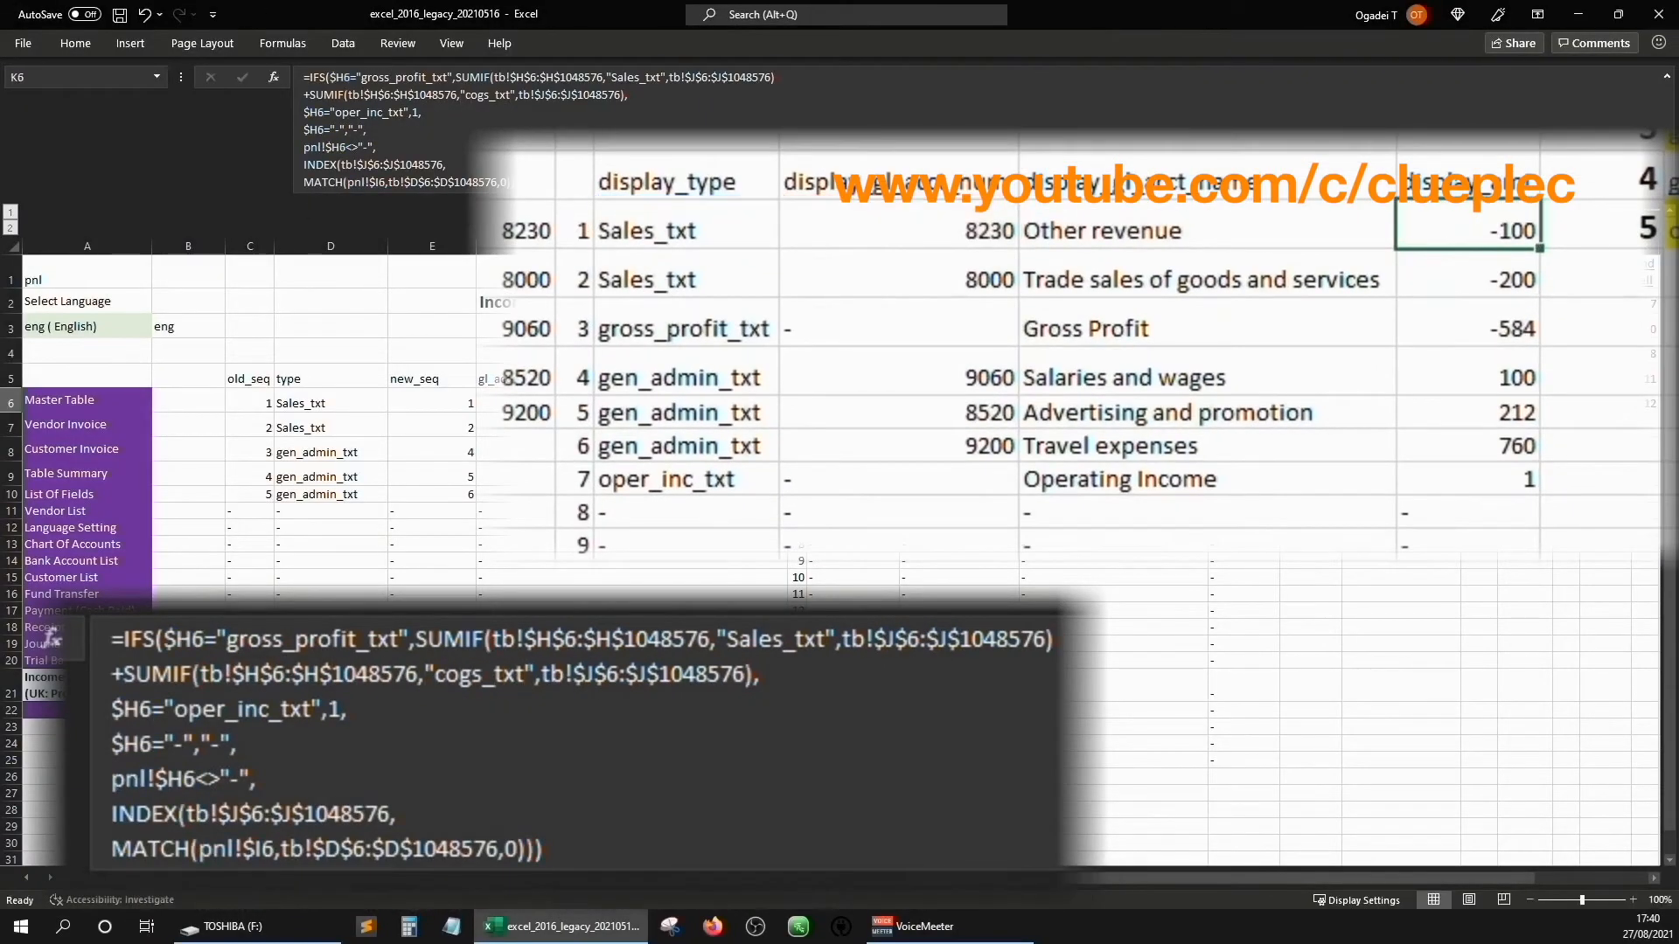
- Refill the display_amt column downward from K6, check the Gross Profit amount and save the workbook
double_click(1281, 411)
left_click(1246, 427)
left_click(1247, 451)
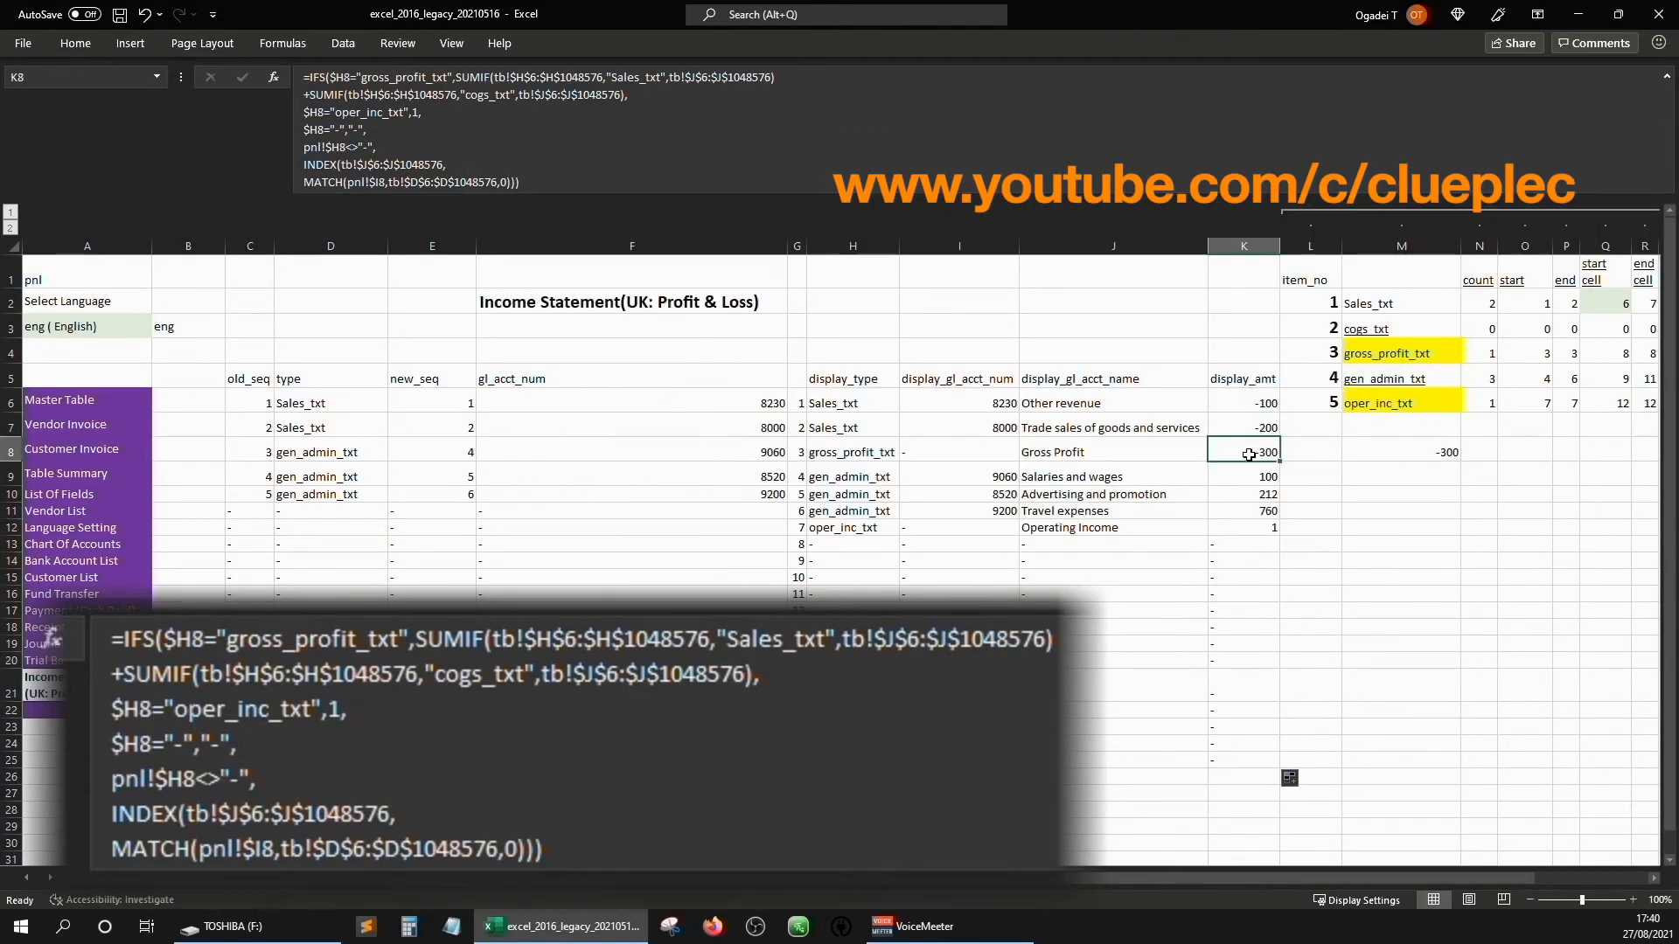
key("Right")
key("Right")
key("Right")
key("ctrl+s")
- Copy the two-part SUMIF expression for gross profit out of K6's formula, leaving K6 as it is
left_click(1244, 403)
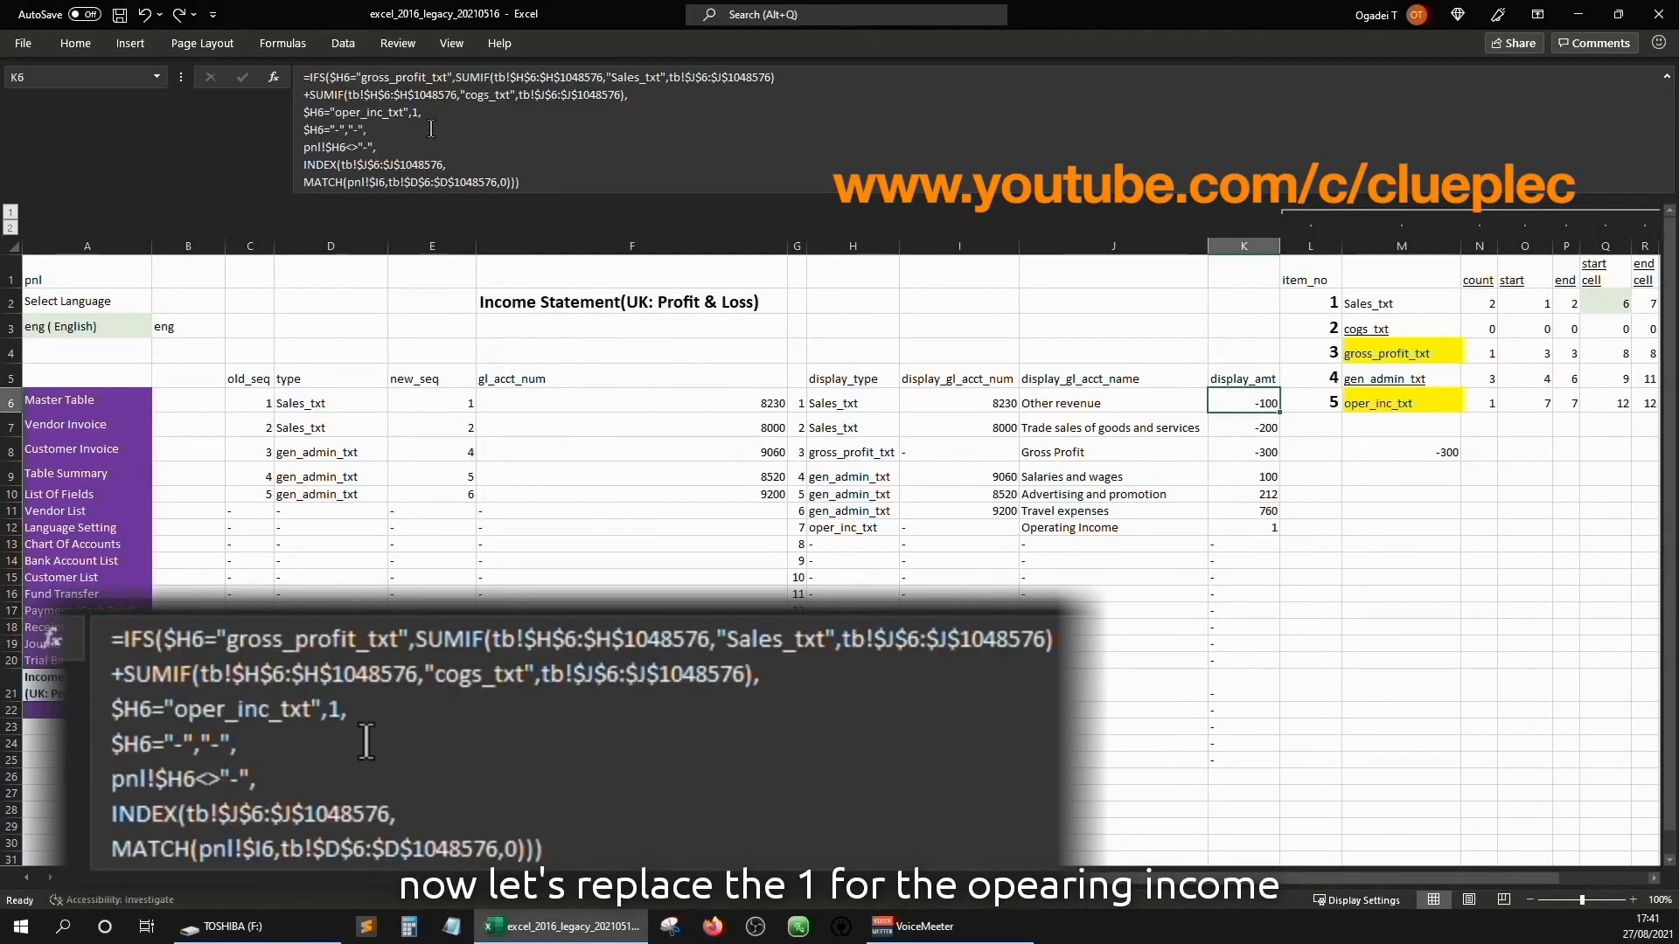
left_click(446, 112)
key("Home")
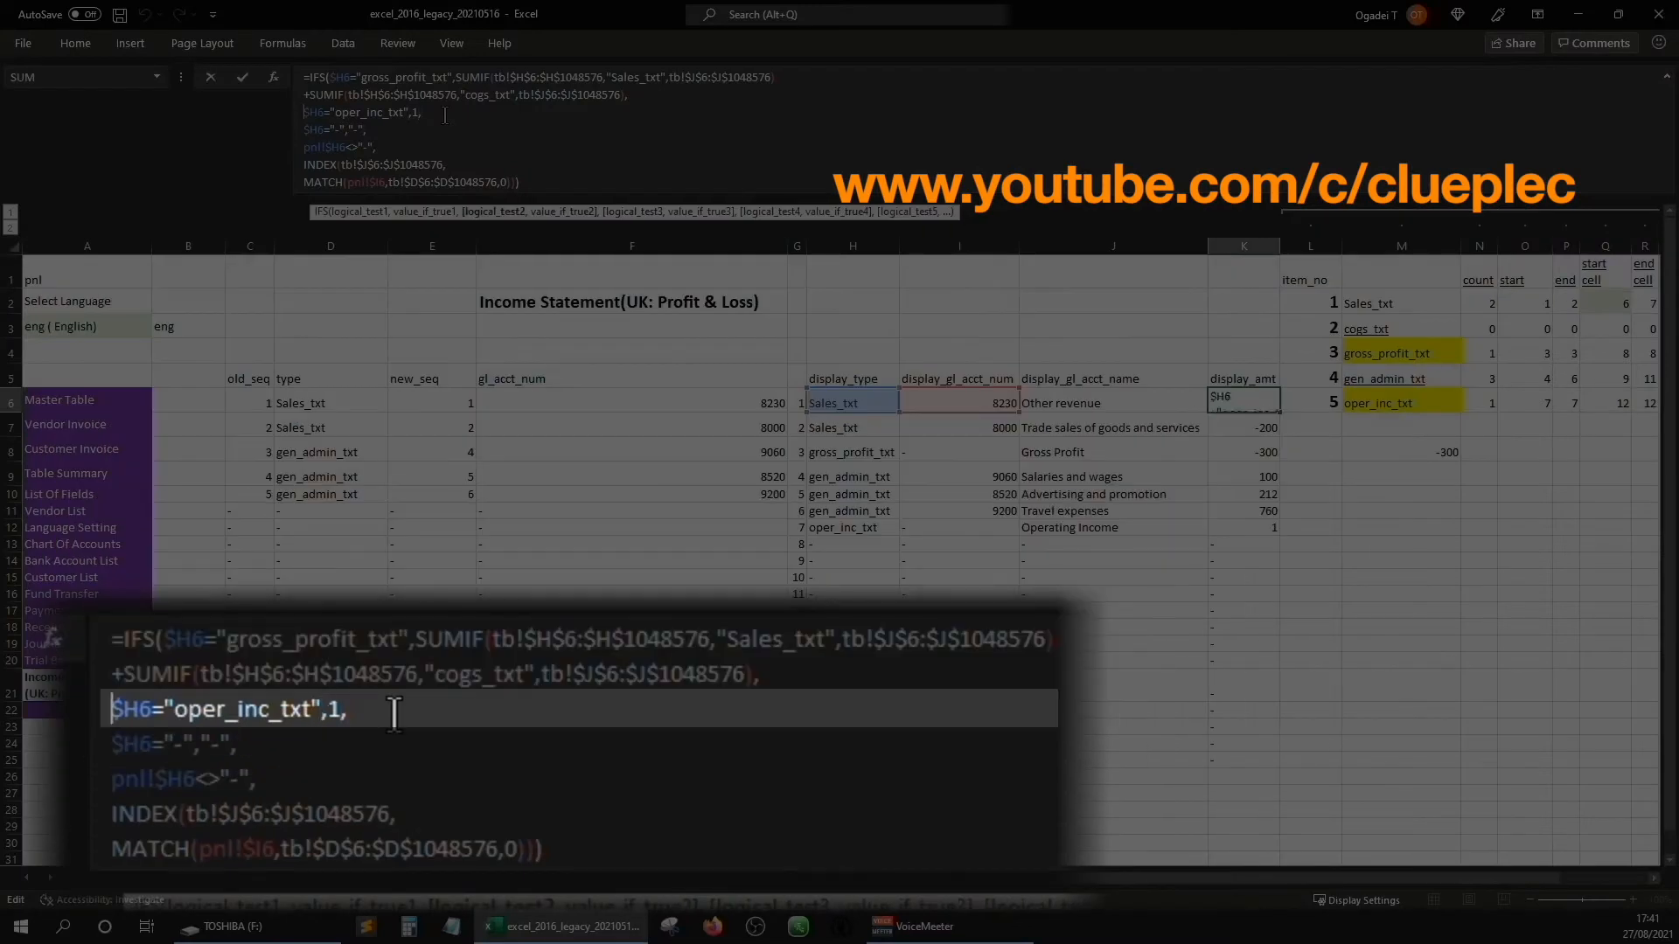
key("End")
key("Left")
key("Left")
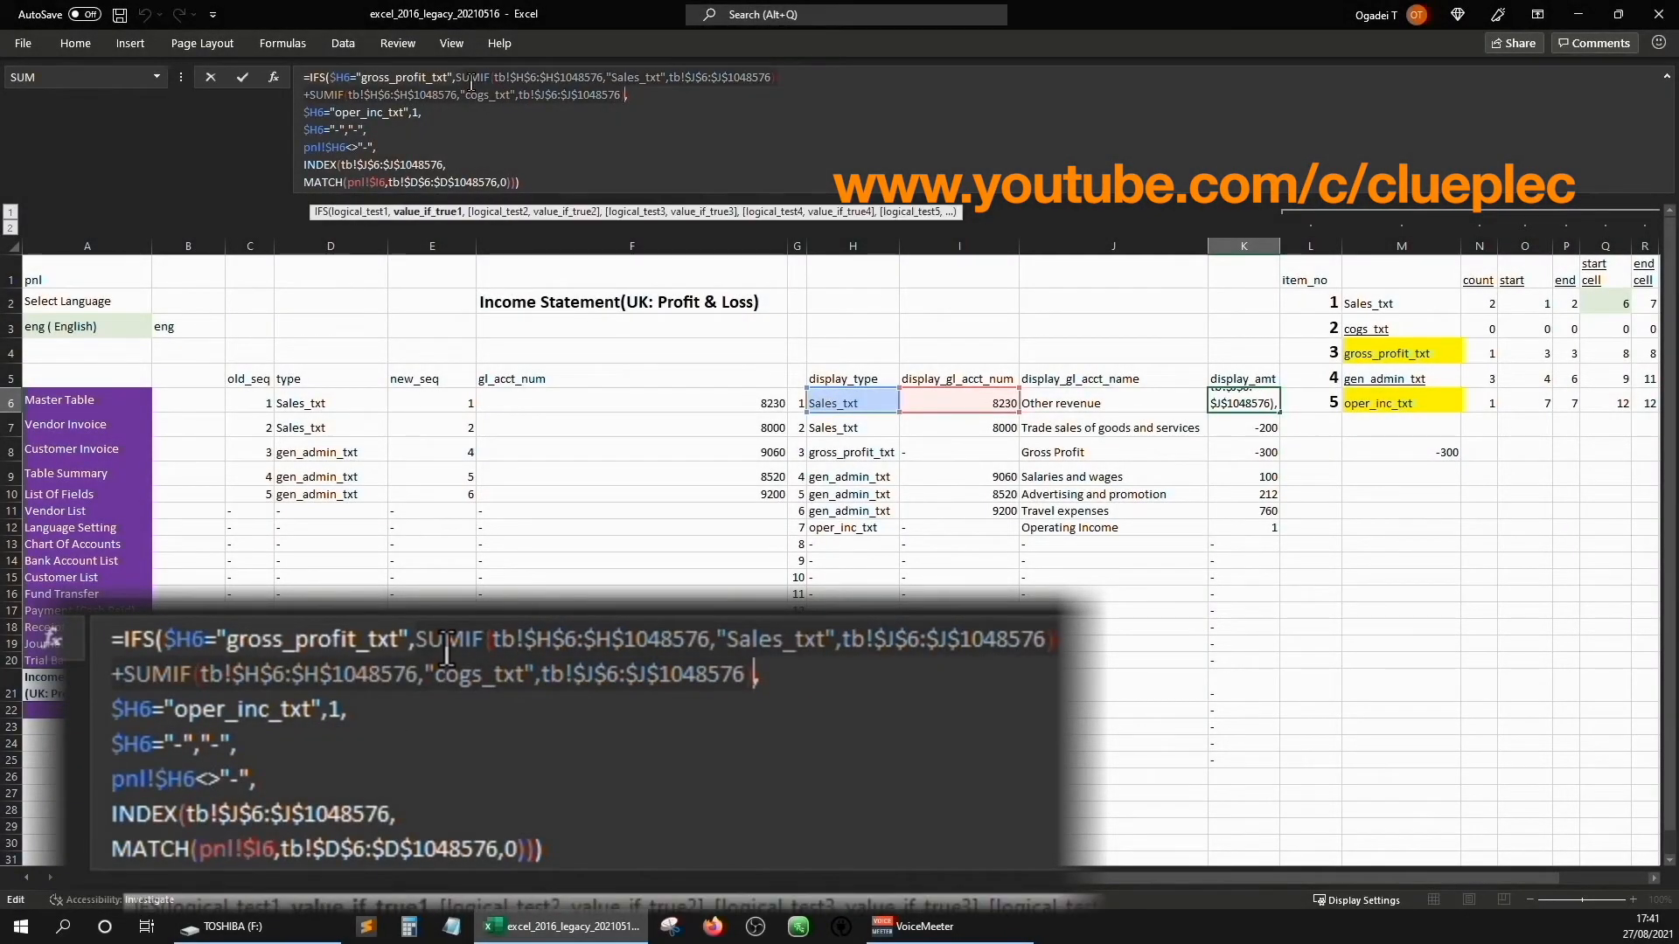
key("ctrl+Return")
- Replace M8's formula with the locked gross profit SUMIFs plus a third SUMIF of tb!$J$6:$J$1048576 for "gen_admin_txt"
left_click(1443, 457)
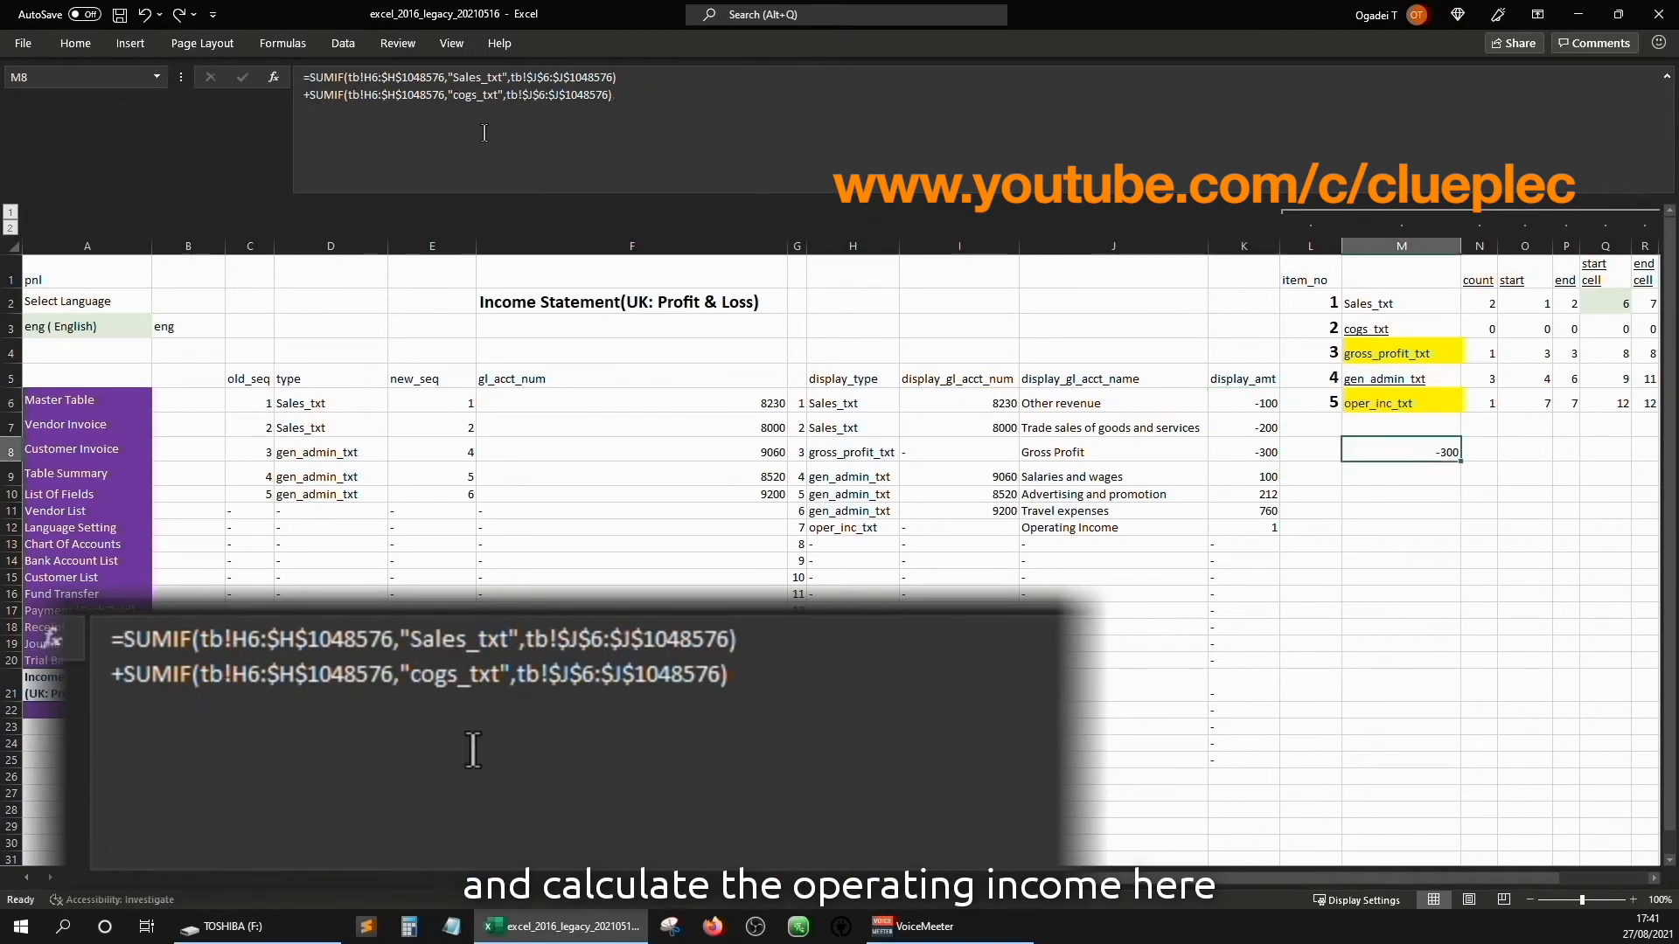
left_click_drag(673, 107, 303, 68)
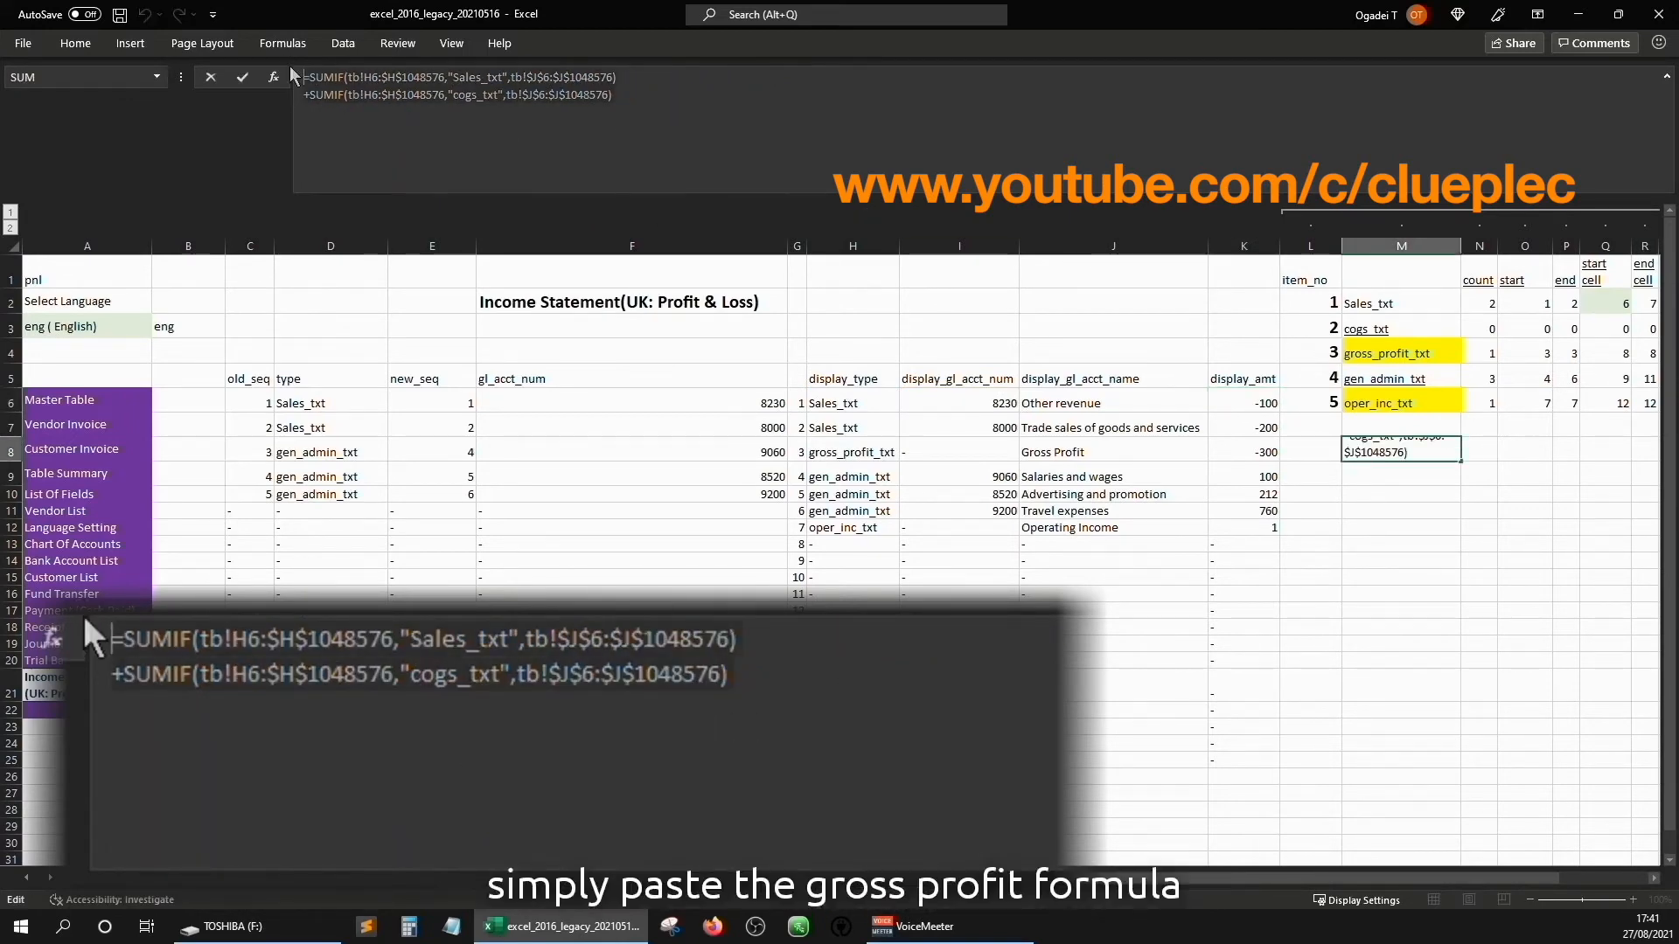
type("=SUMIF(tb!$H$6:$H$1048576,\"Sales_txt\",tb!$J$6:$J$1048576) +SUMIF(tb!$H$6:$H$1048576,\"cogs_txt\",tb!$J$6:$J$1048576)")
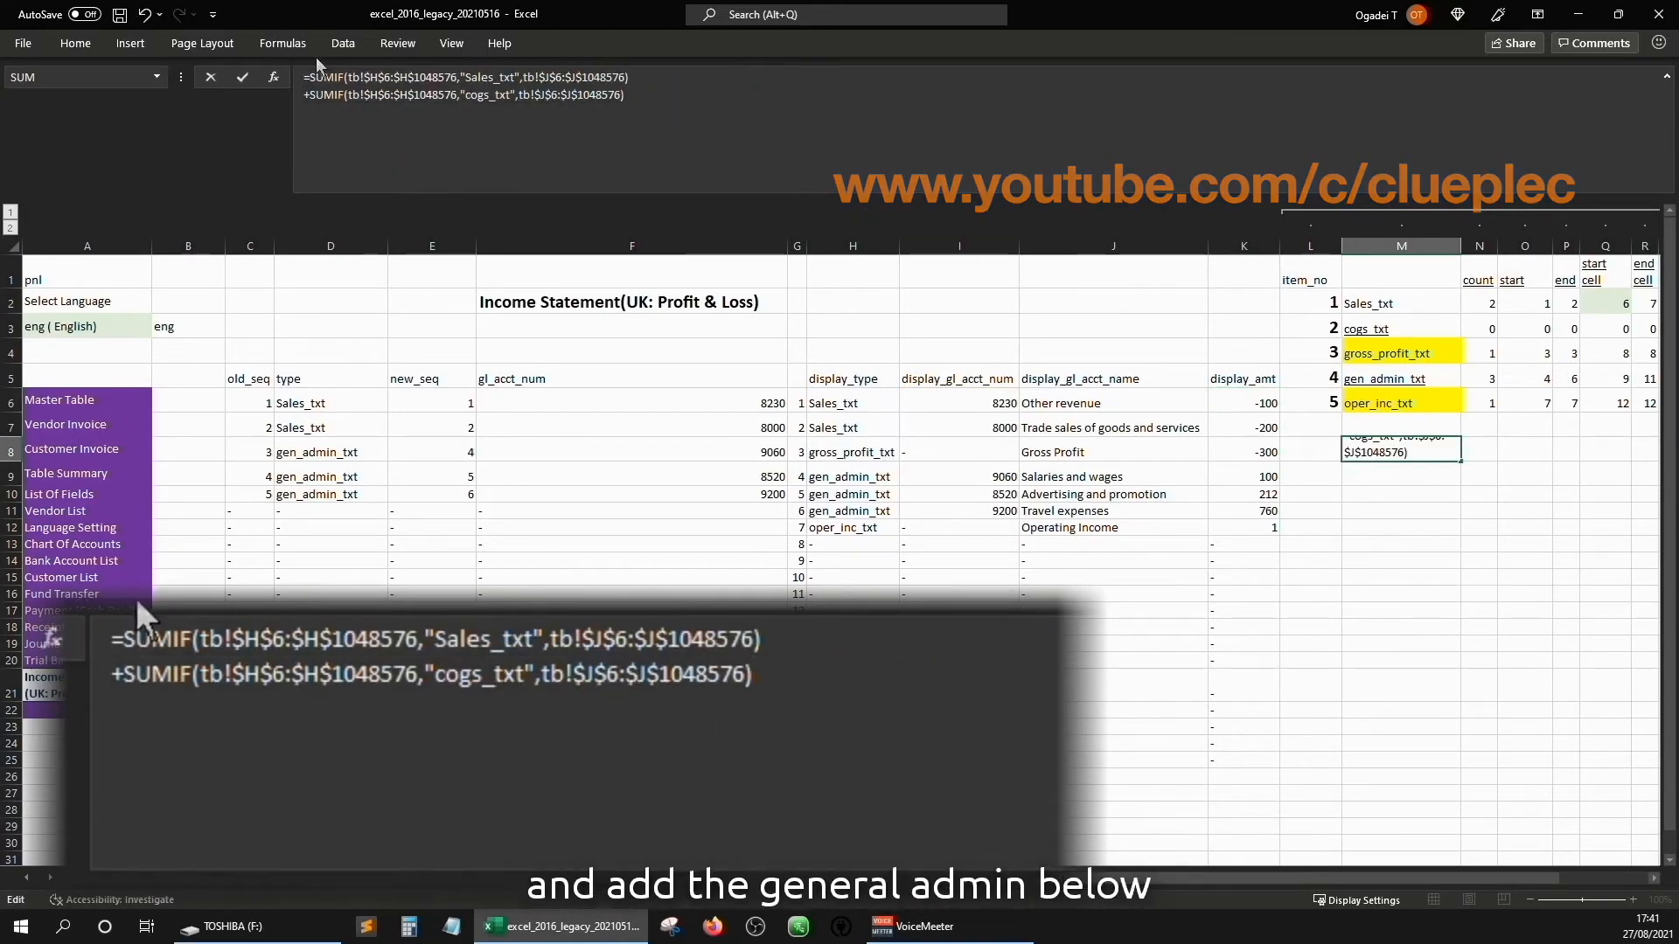
key("F2")
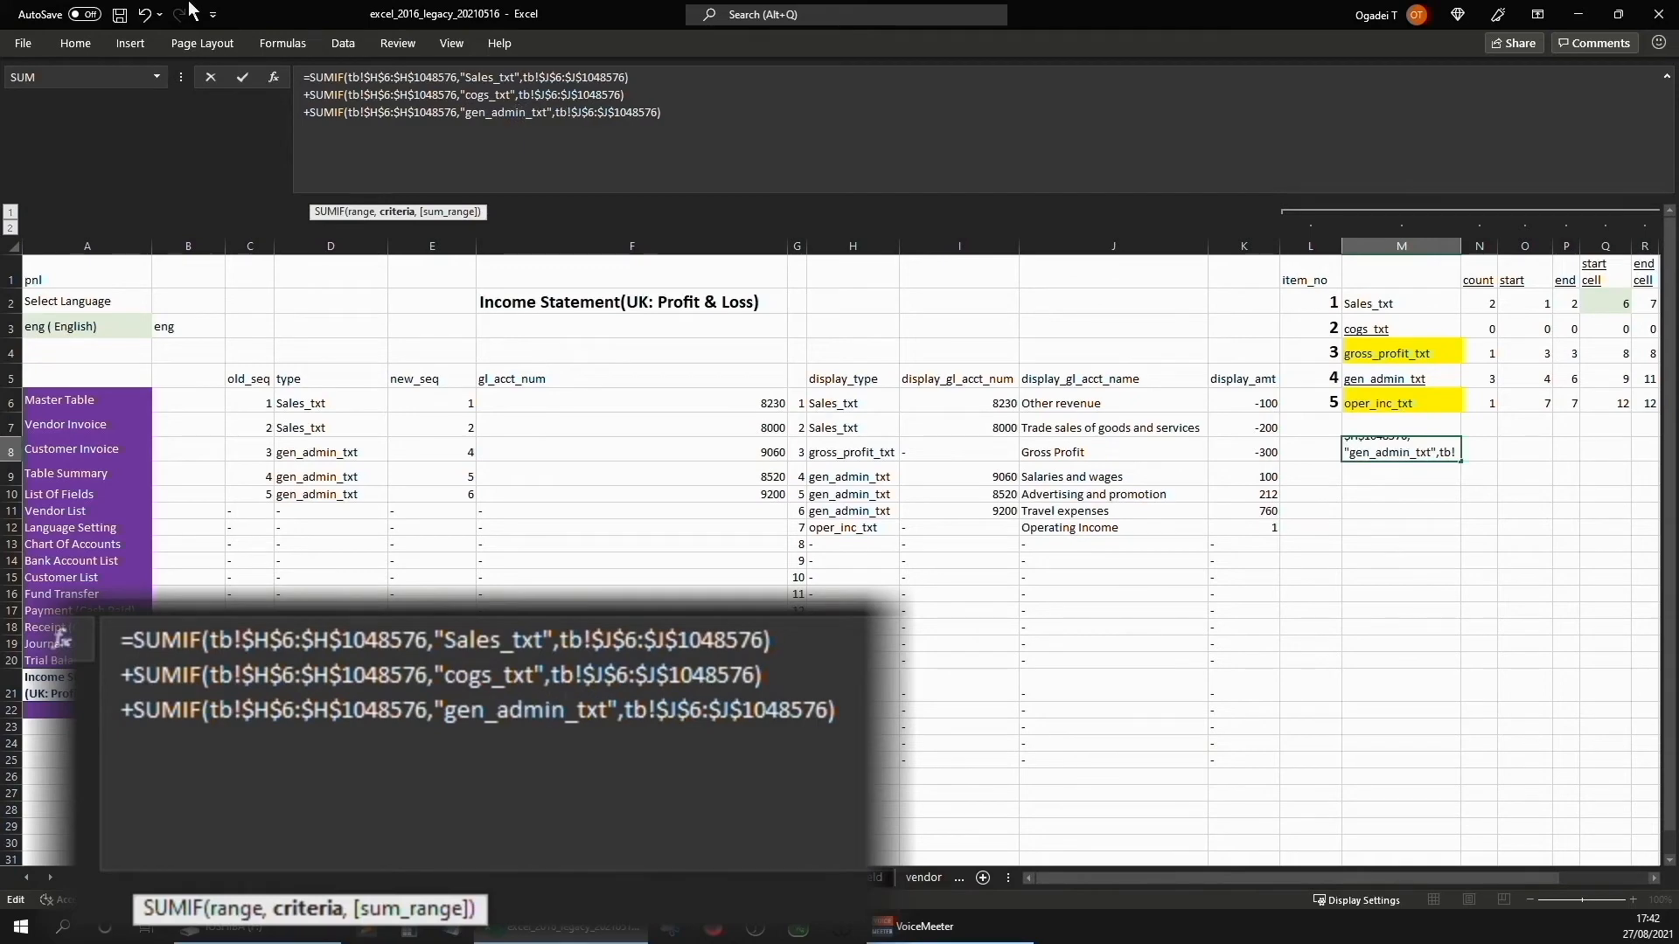
key("Return")
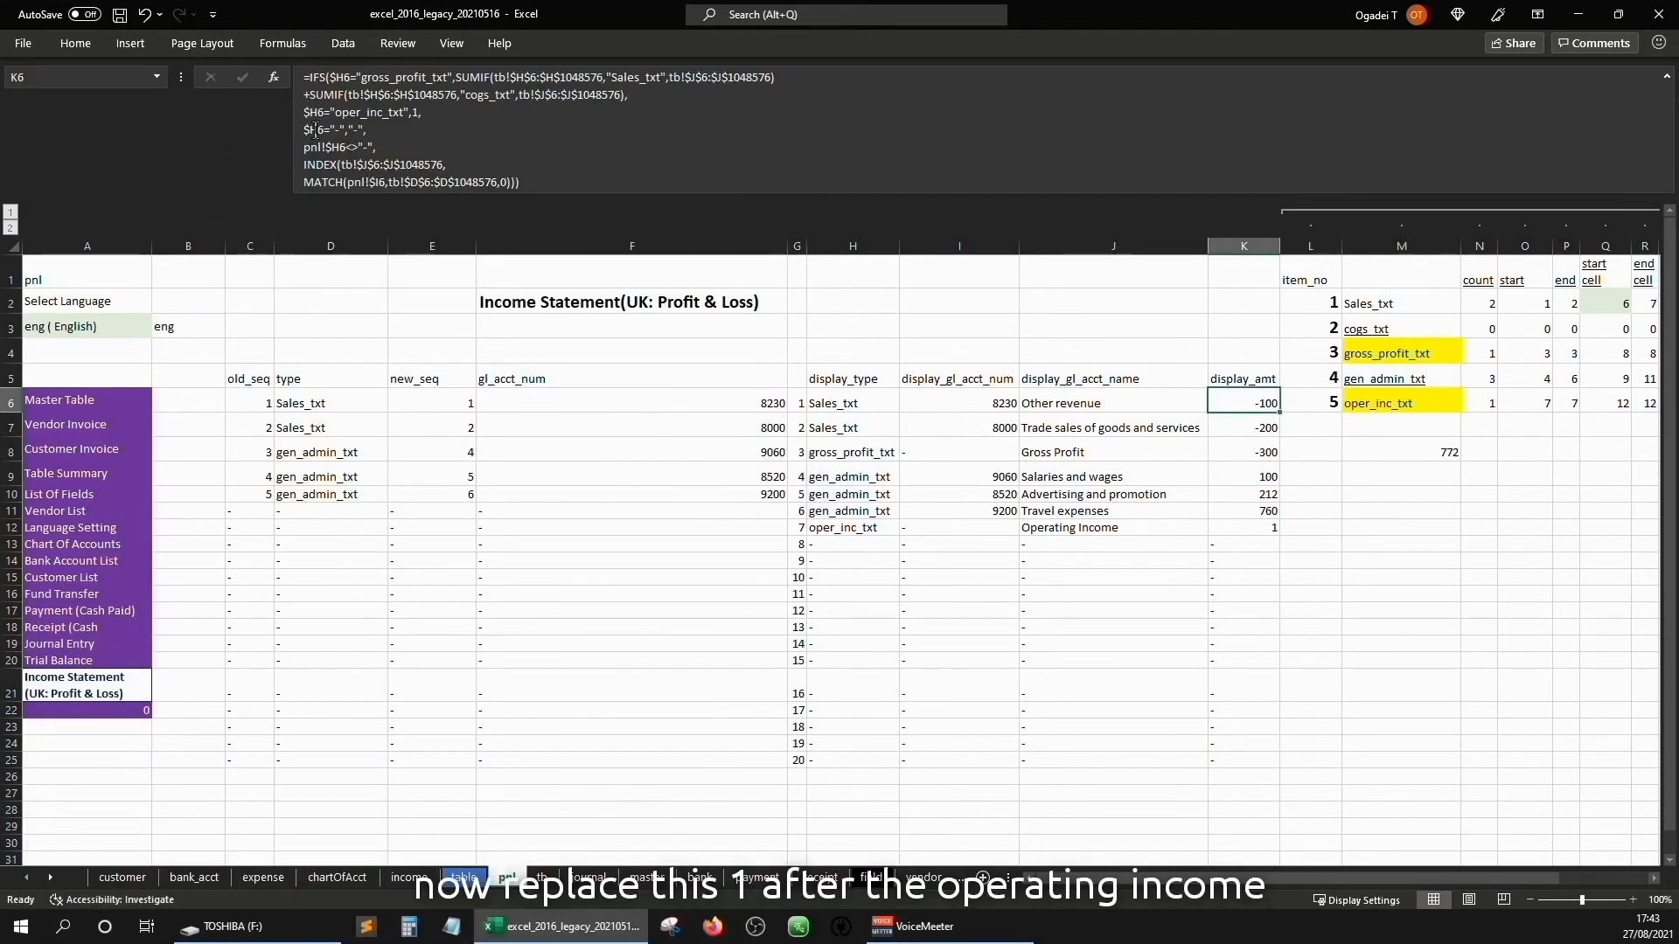
- Replace the 1 after "oper_inc_txt" in K6 with the added SUMIFs for "Sales_txt", "cogs_txt" and "gen_admin_txt", and enlarge the formula area
left_click(313, 112)
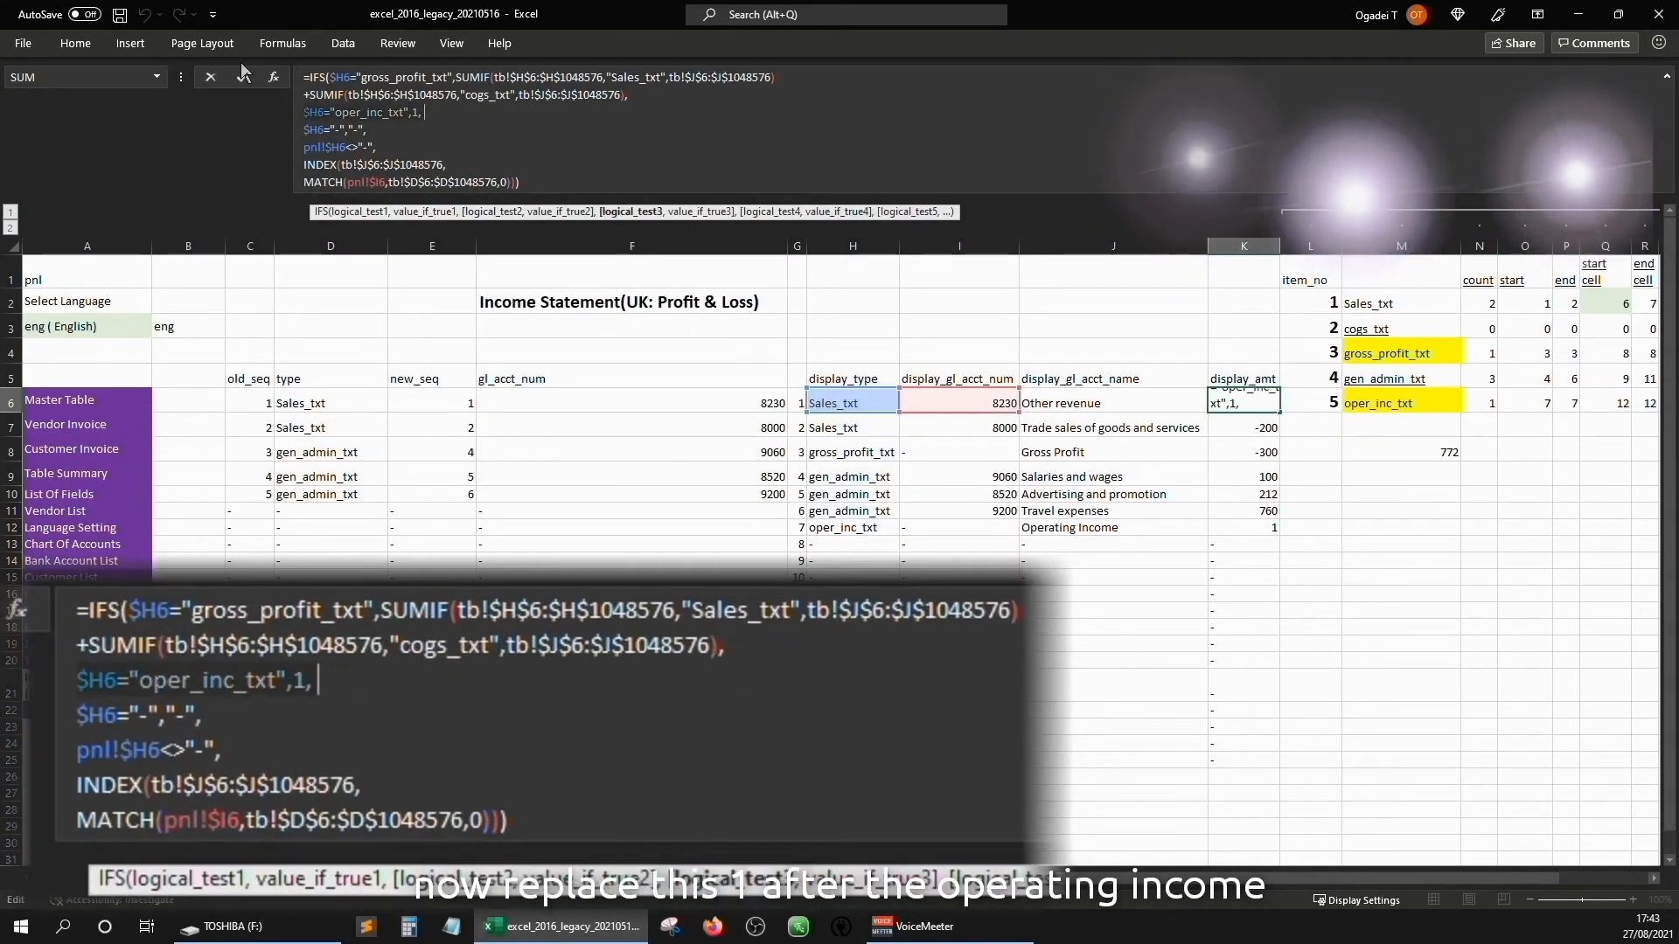
key("Left")
key("Left")
type("SUMIF(tb!$H$6:$H$1048576,\"Sales_txt\",tb!$J$6:$J$1048576) +SUMIF(tb!$H$6:$H$1048576,\"cogs_txt\",tb!$J$6:$J$1048576) +SUMIF(tb!$H$6:$H$1048576,\"gen_admin_txt\",tb!$J$6:$J$1048576)")
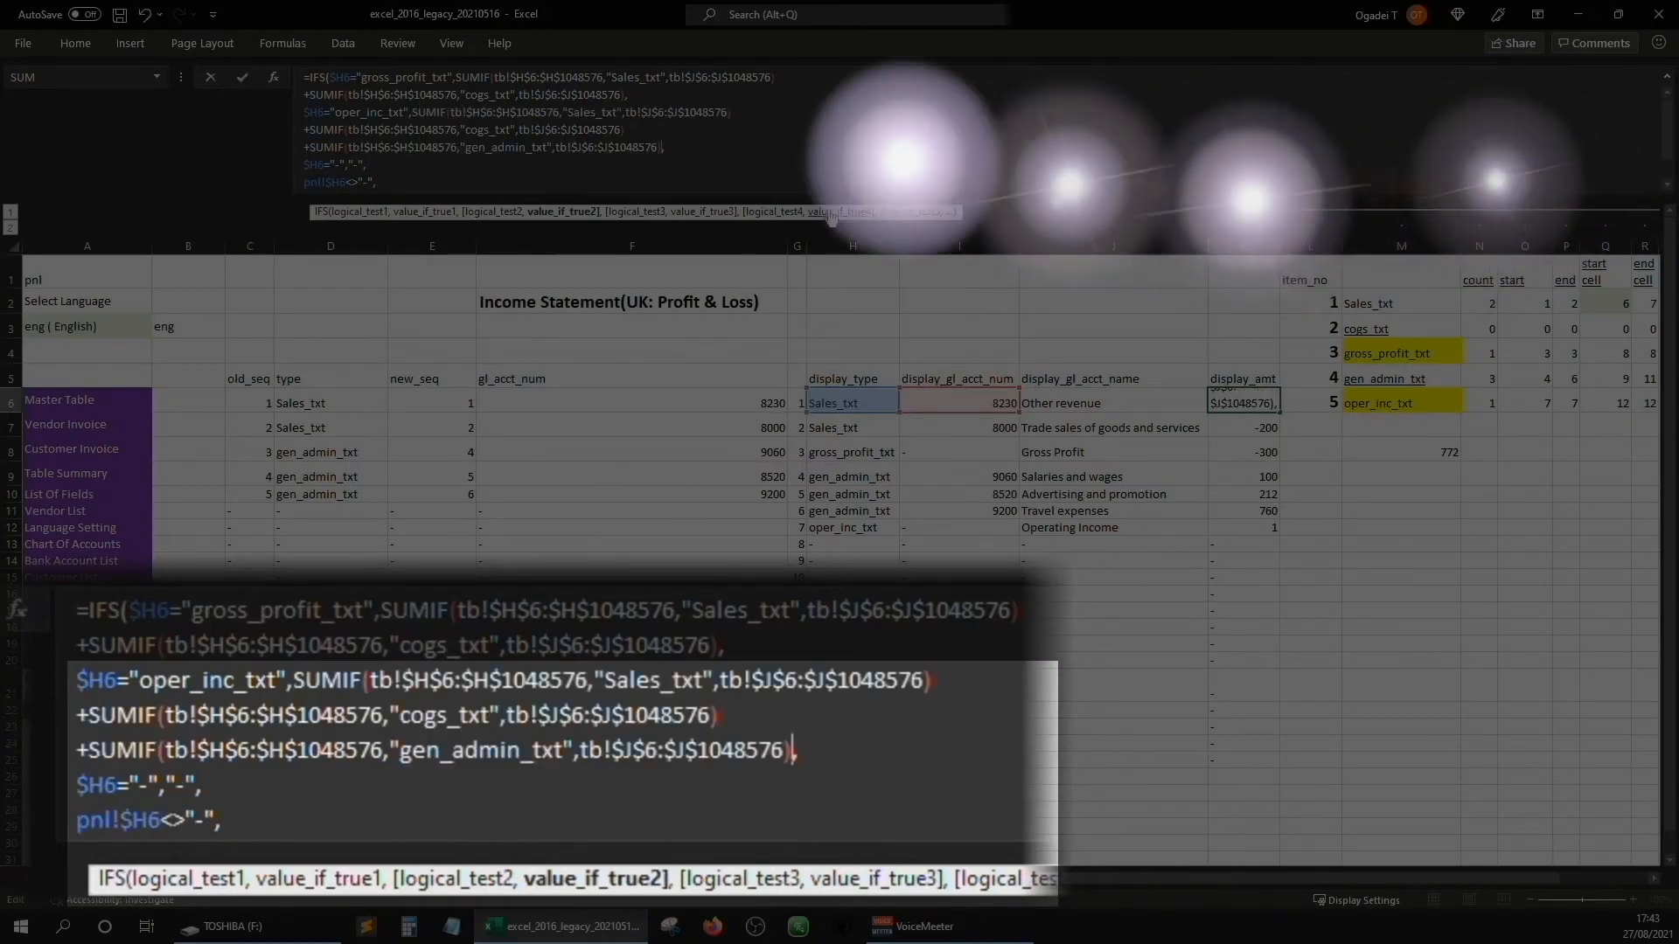
left_click_drag(1016, 195, 1016, 231)
left_click(242, 77)
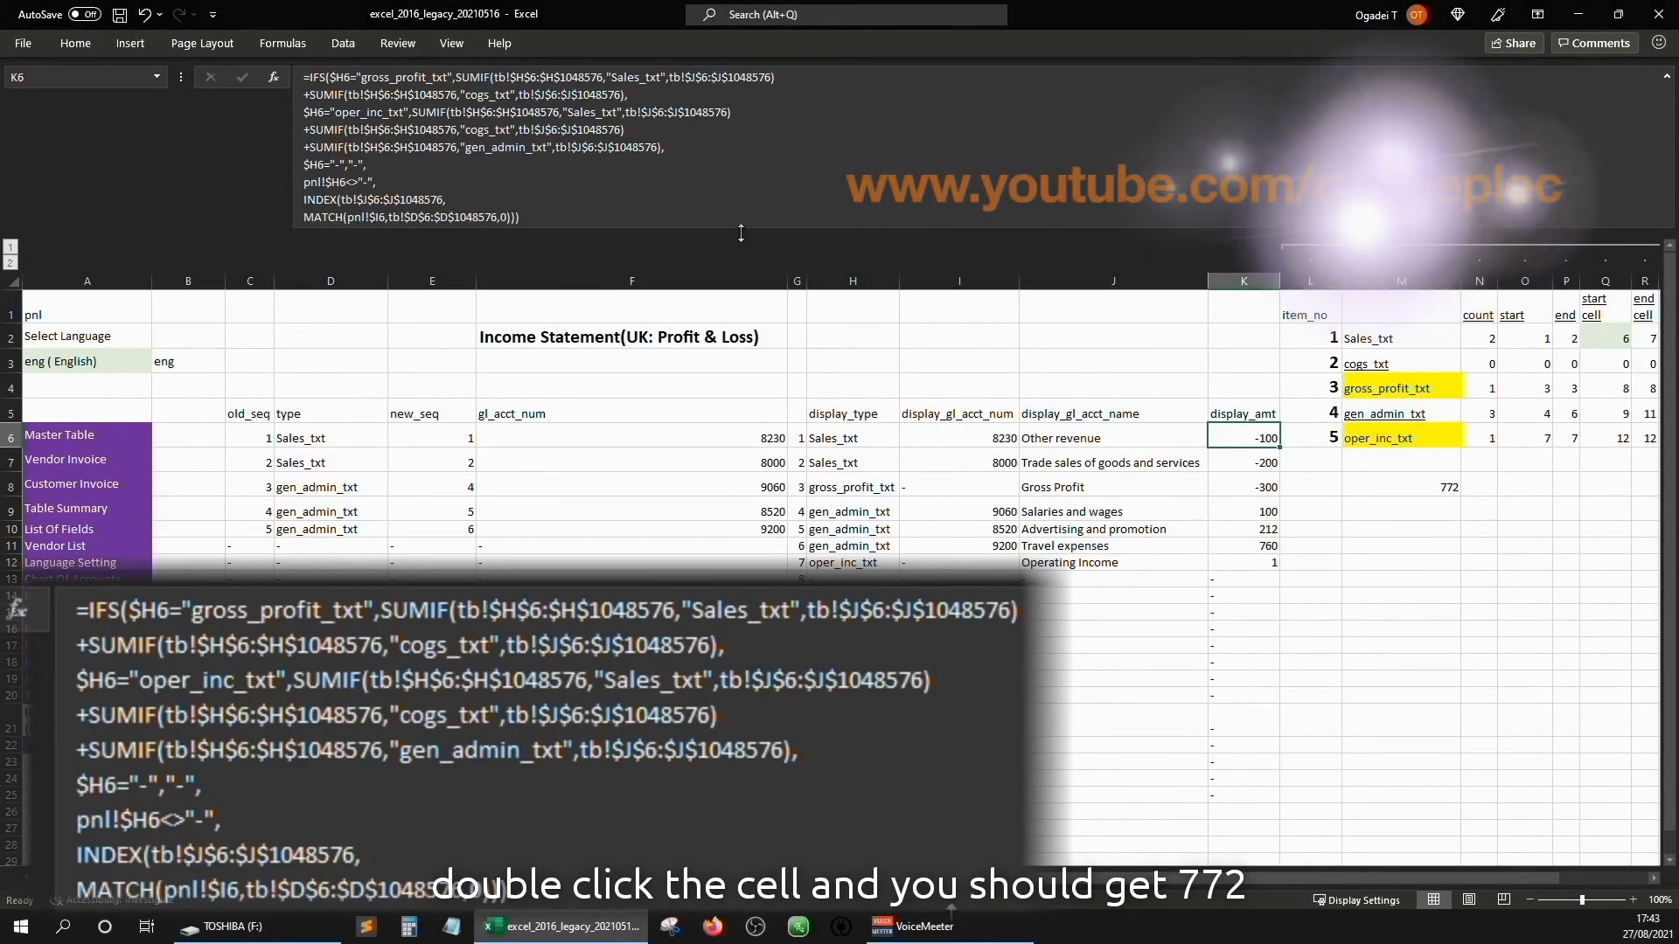
- Refill the display_amt column with K6's operating income formula and check the Operating Income amount in K12
double_click(1279, 448)
key("Down")
key("Down")
key("Down")
key("Down")
key("Down")
key("Down")
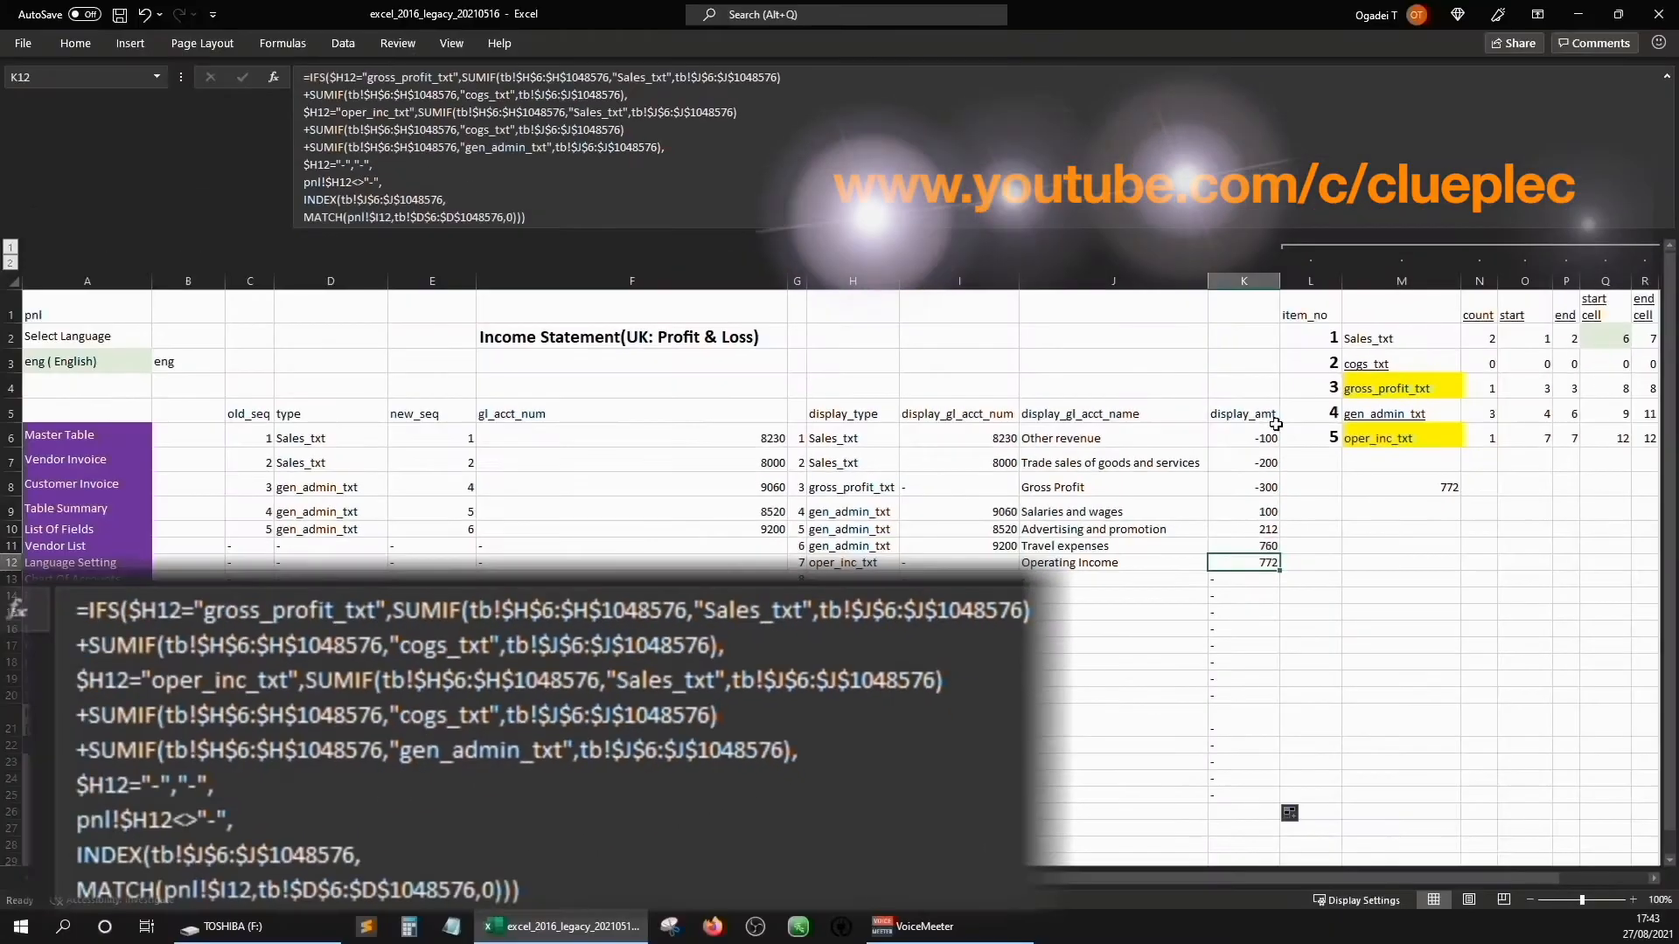
- Delete the helper calculation in M8
left_click(1315, 234)
left_click(1568, 361)
key("Delete")
- Multiply K6's gross profit, operating income and INDEX results by -1, and refill the display_amt column
left_click(1260, 261)
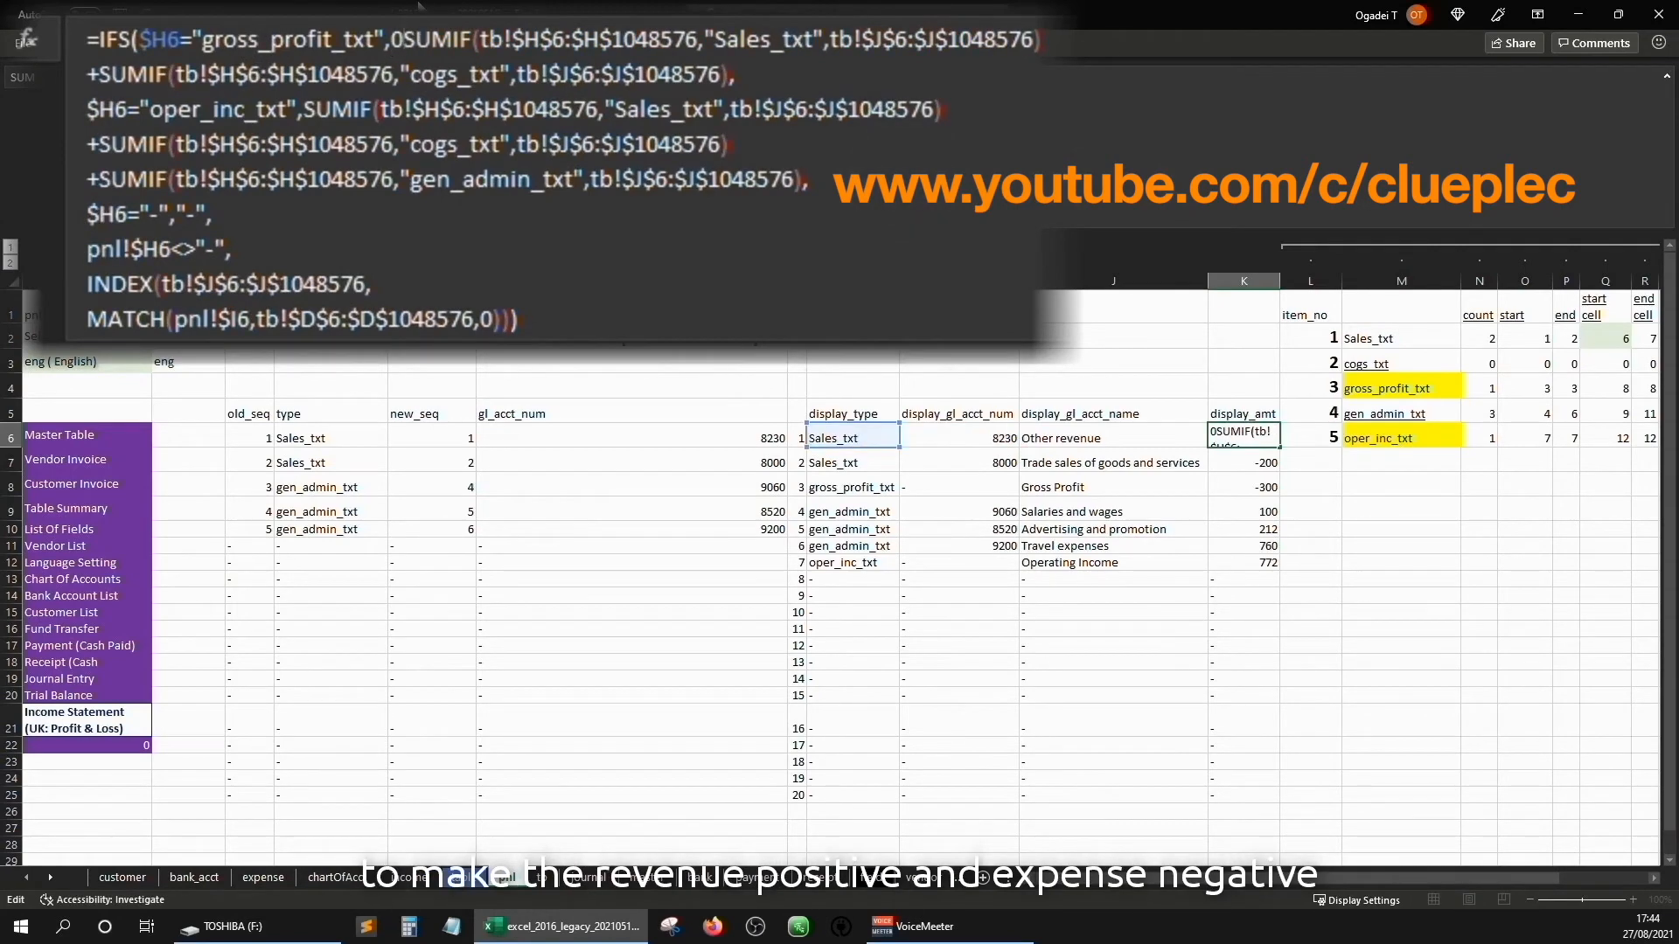
key("BackSpace")
type("-1*(")
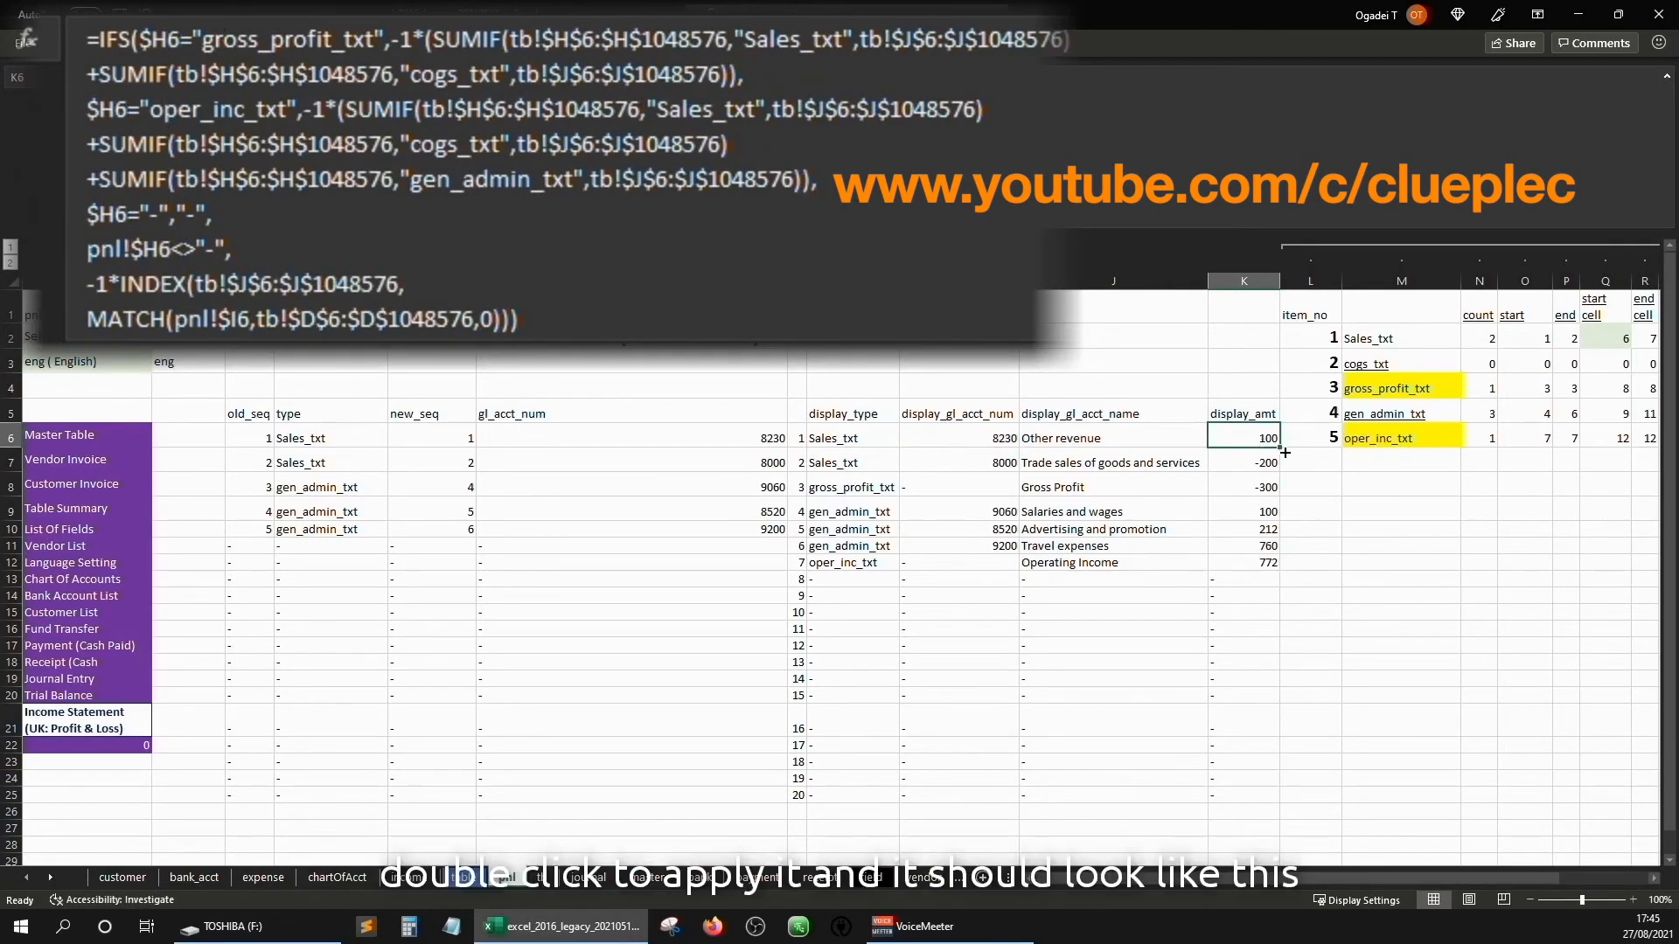
double_click(1282, 446)
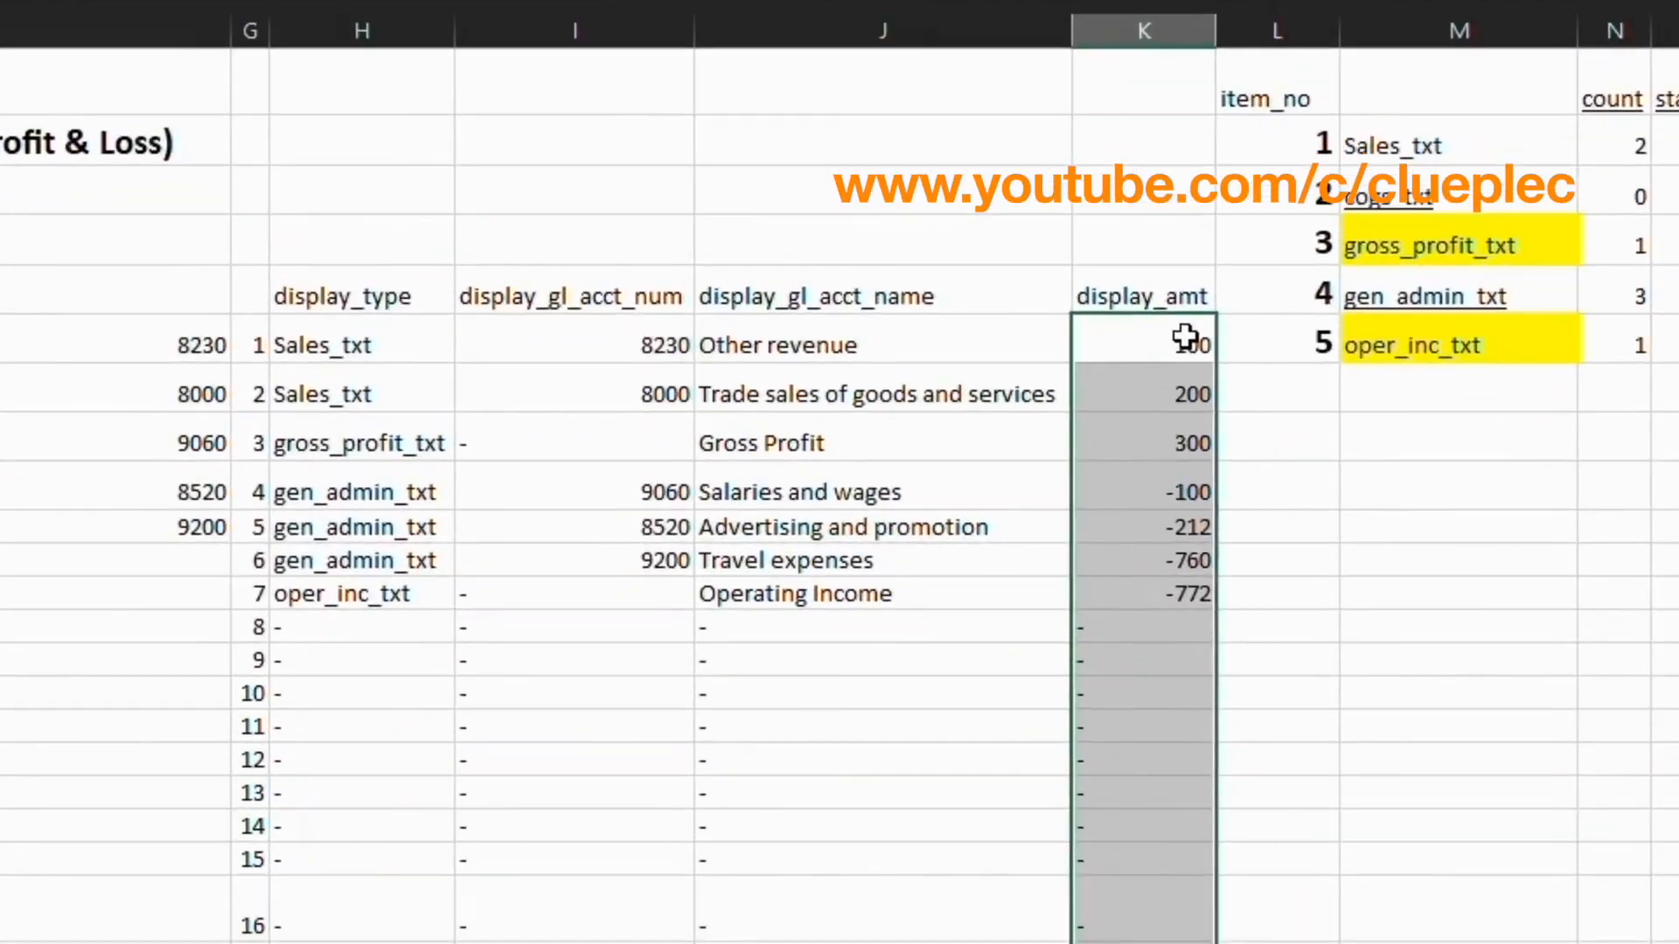
left_click(1240, 404)
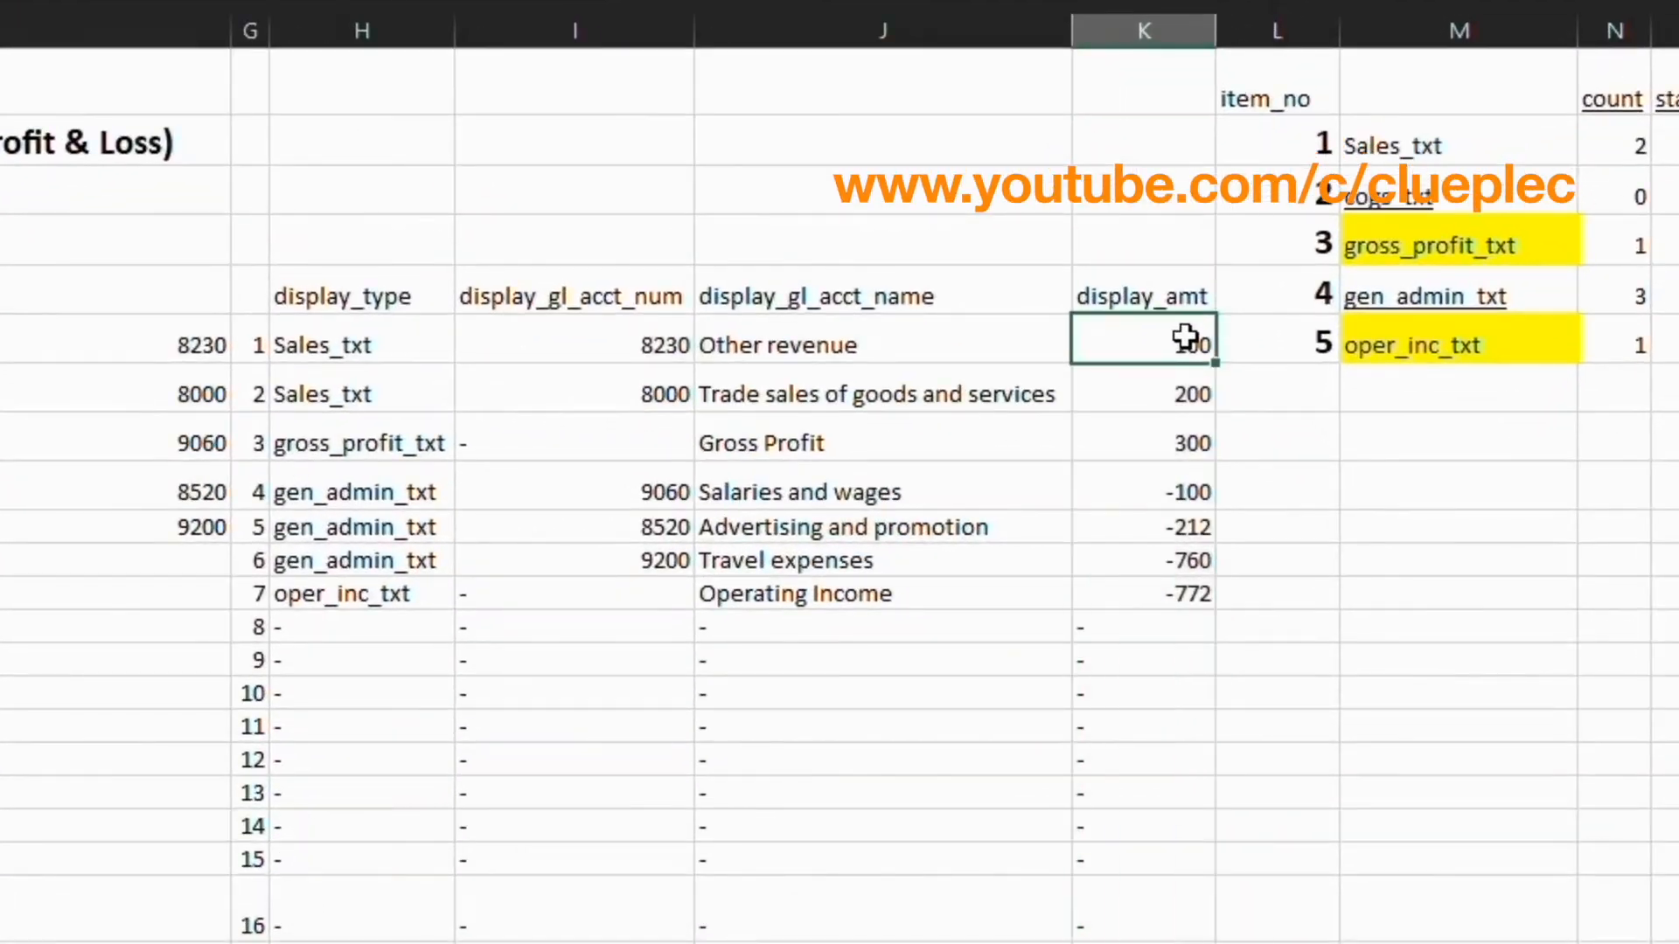
- Format column K from K6 down as Number with 2 decimals, a 1000 separator and red negative numbers with a minus sign
key("ctrl+shift+Down")
key("ctrl+shift+Down")
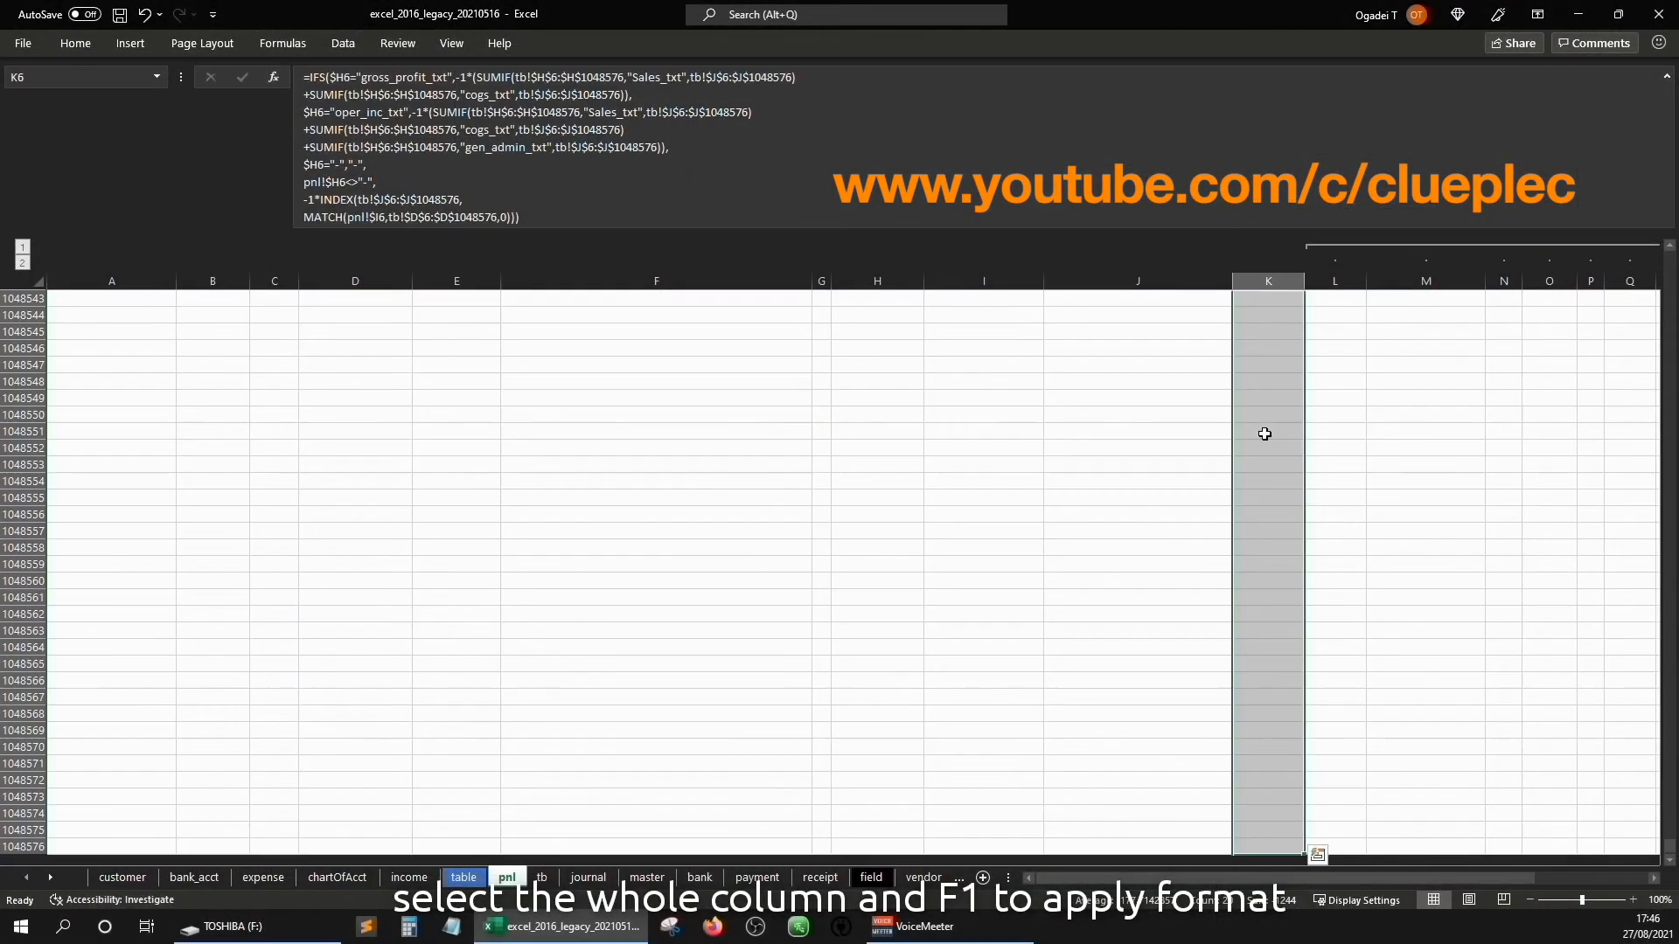
key("ctrl+BackSpace")
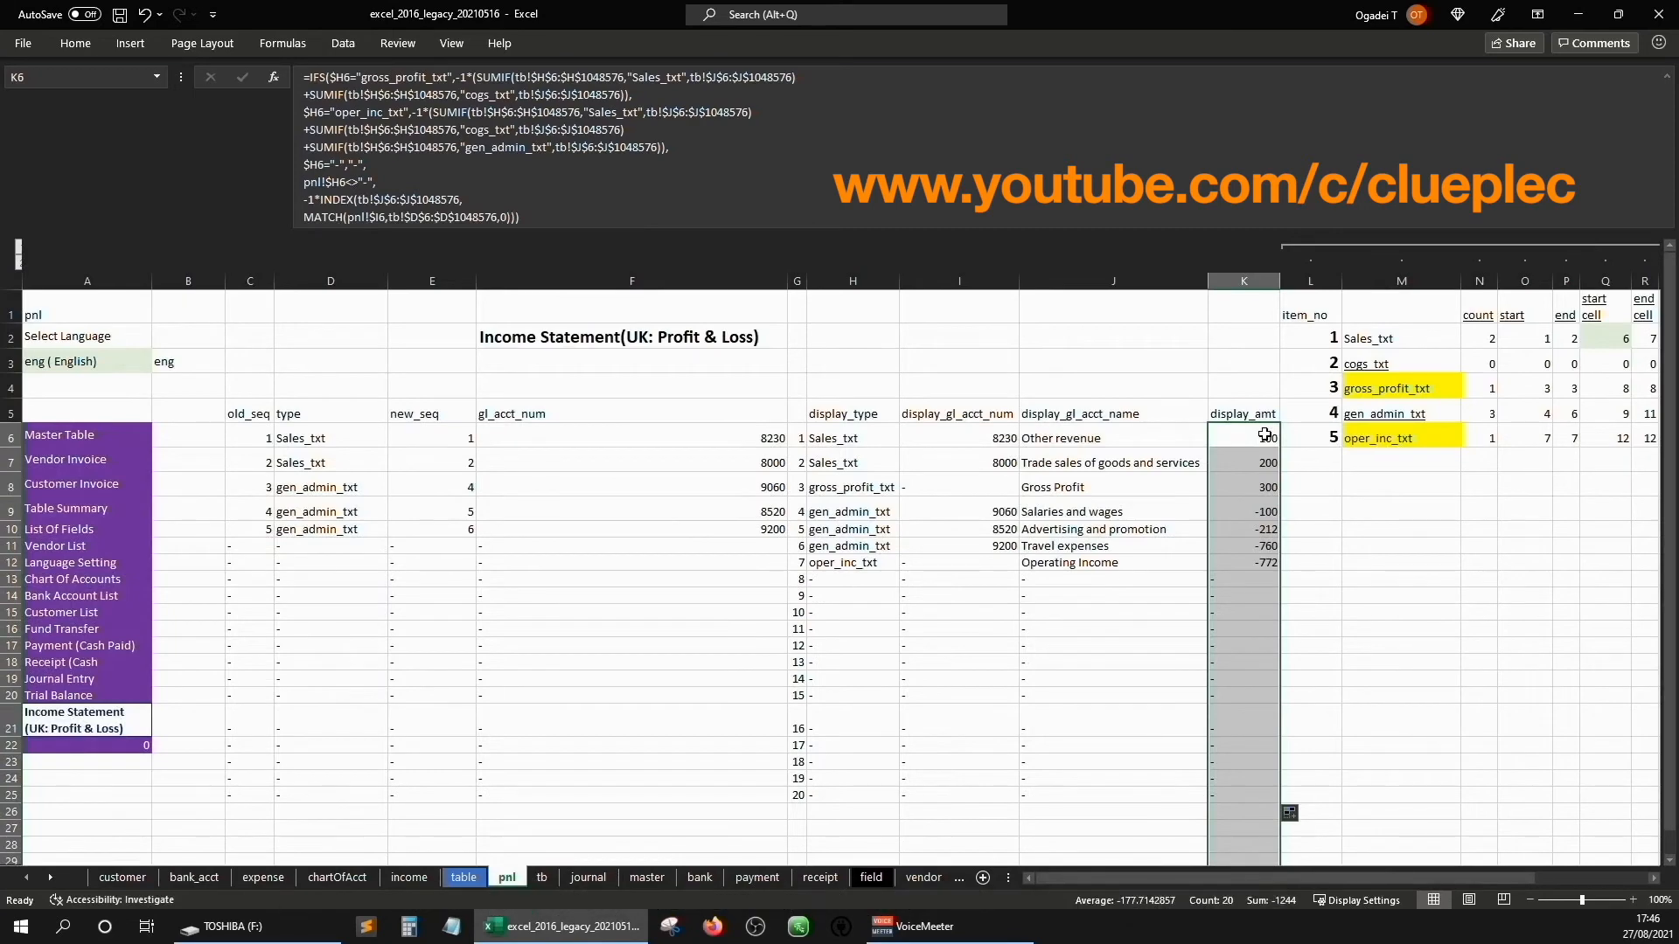
key("ctrl+1")
left_click_drag(545, 478, 805, 439)
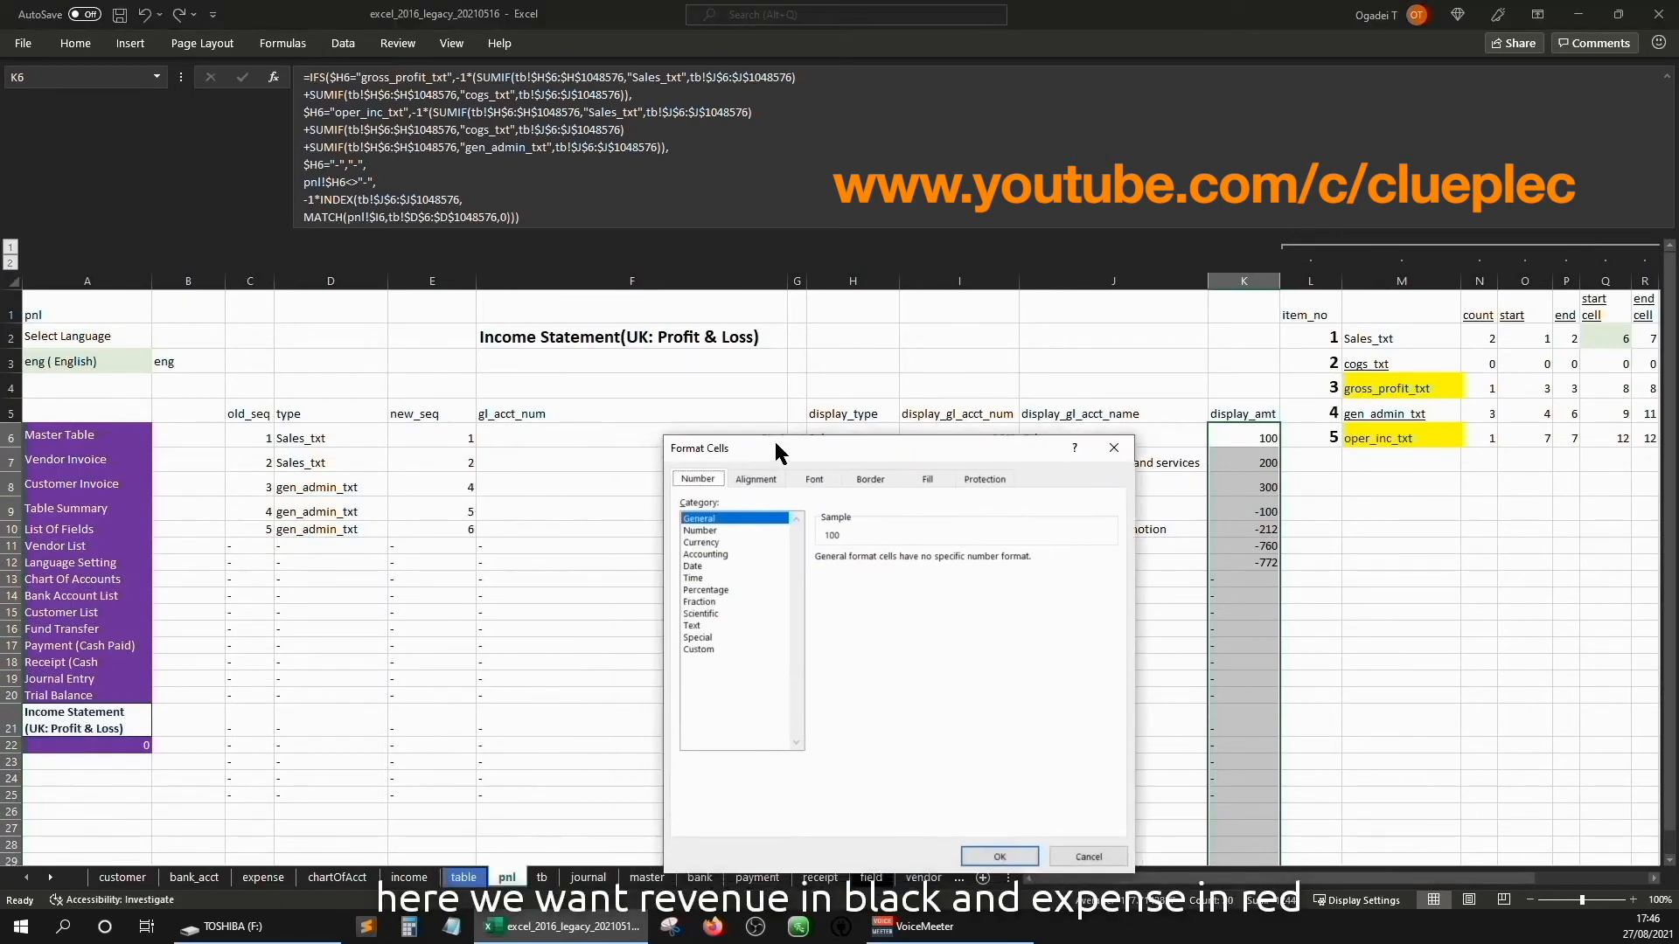
left_click(735, 520)
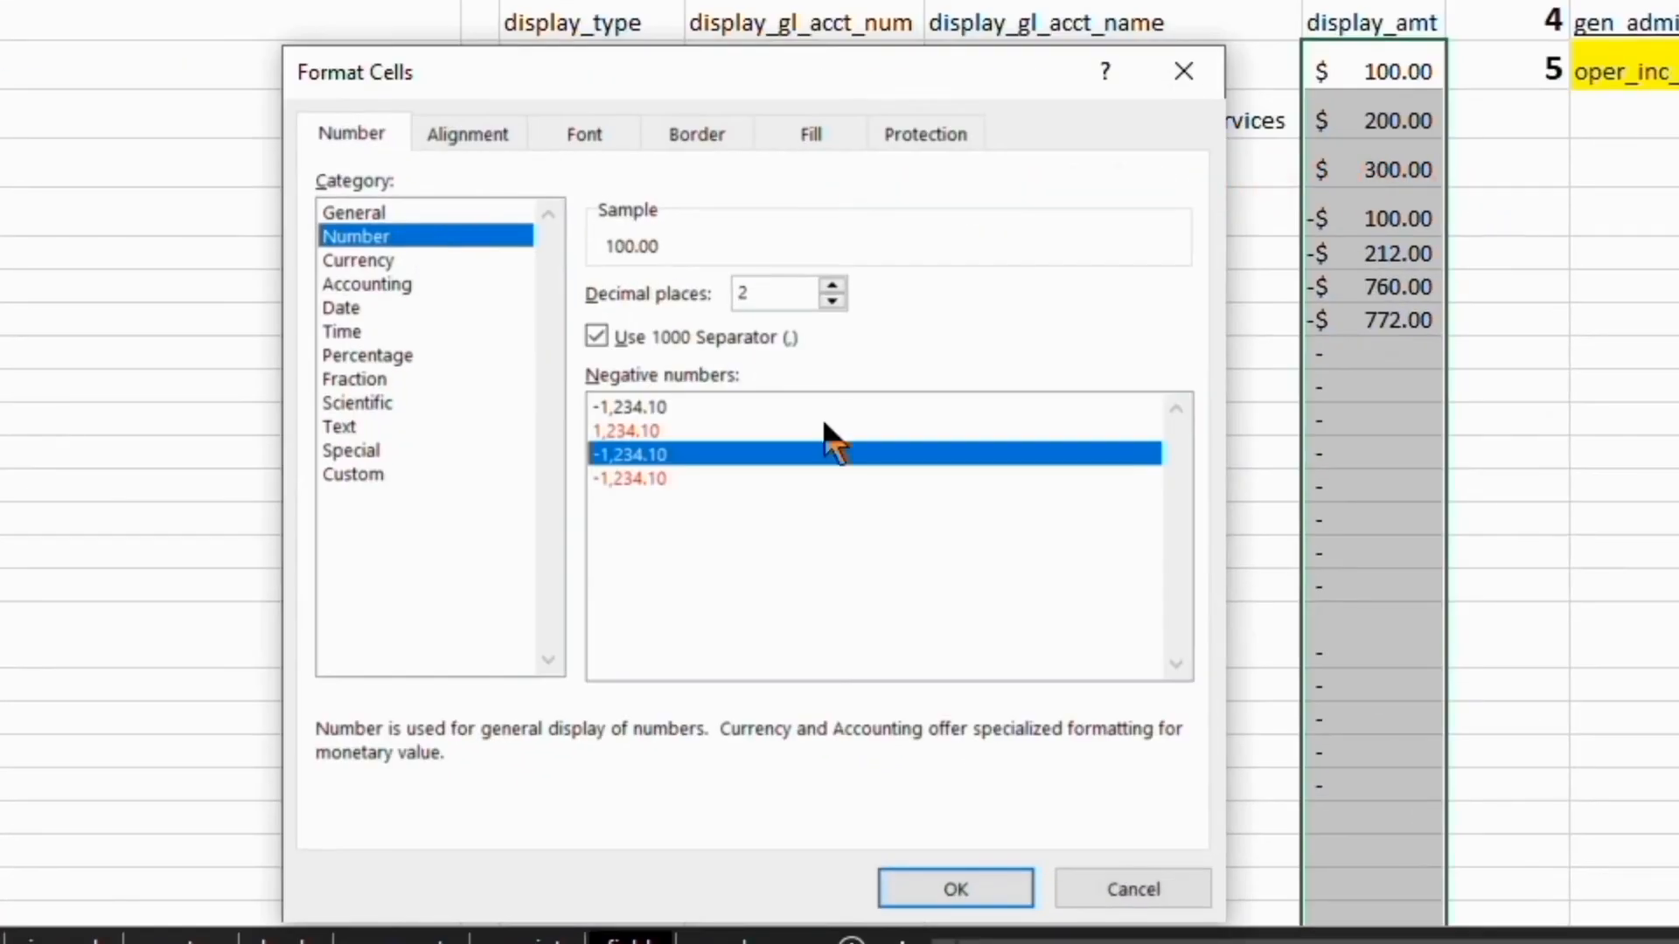
left_click(971, 623)
key("Return")
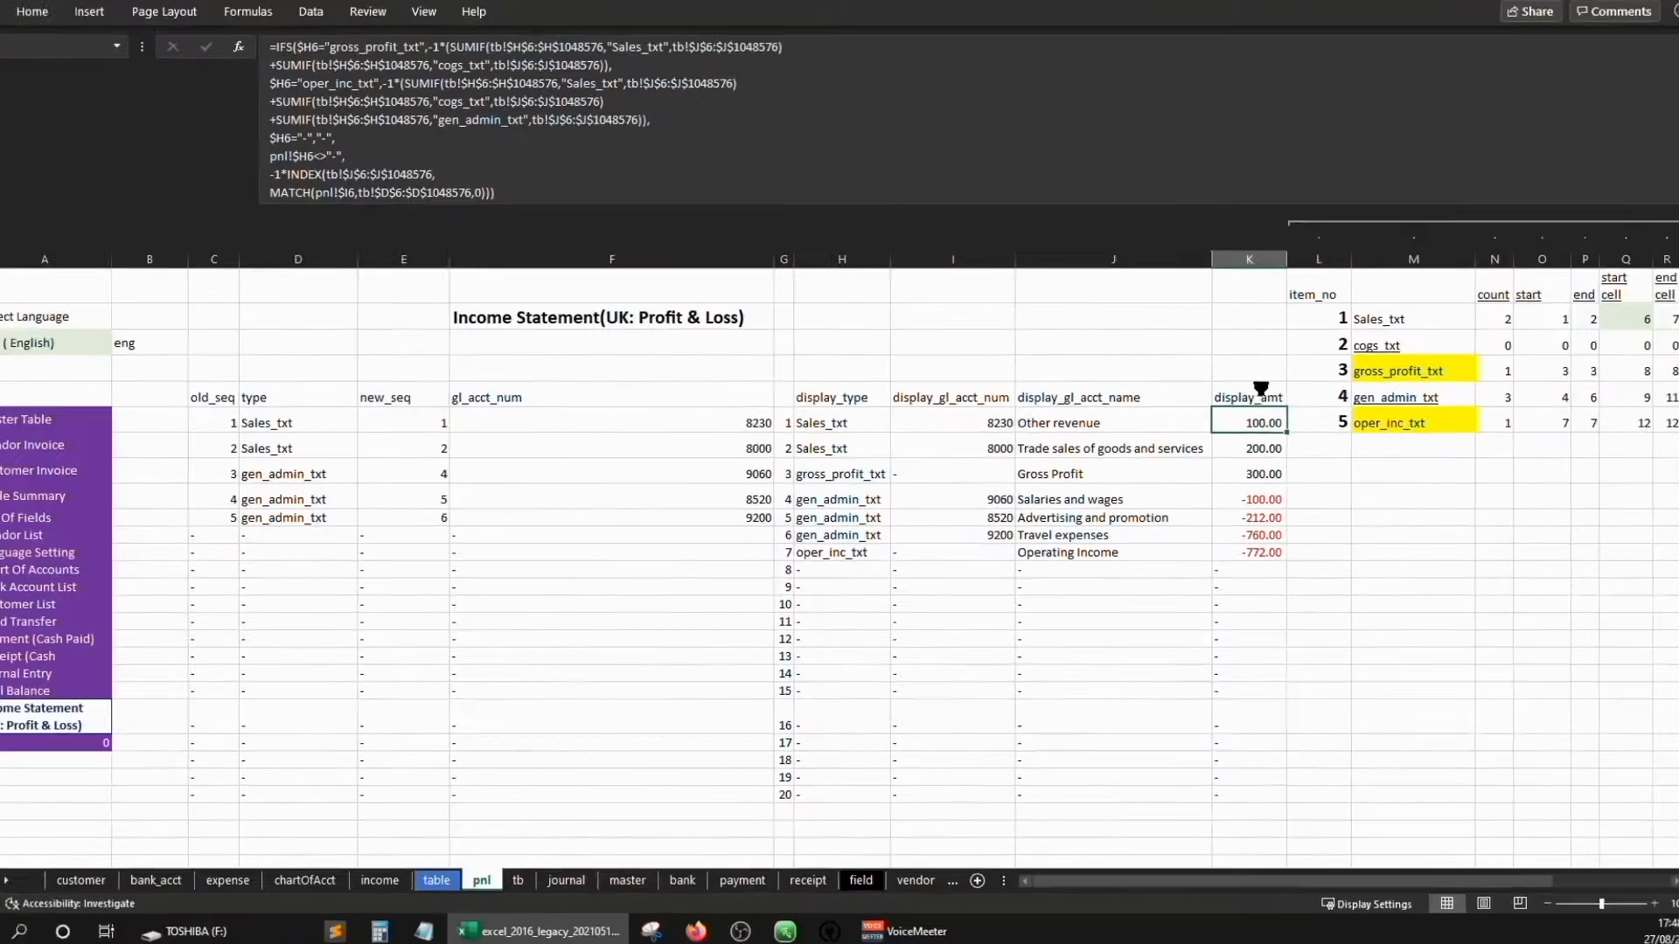
- Move the Income Statement(UK: Profit & Loss) title from F2 to J2 and widen column J
key("Down")
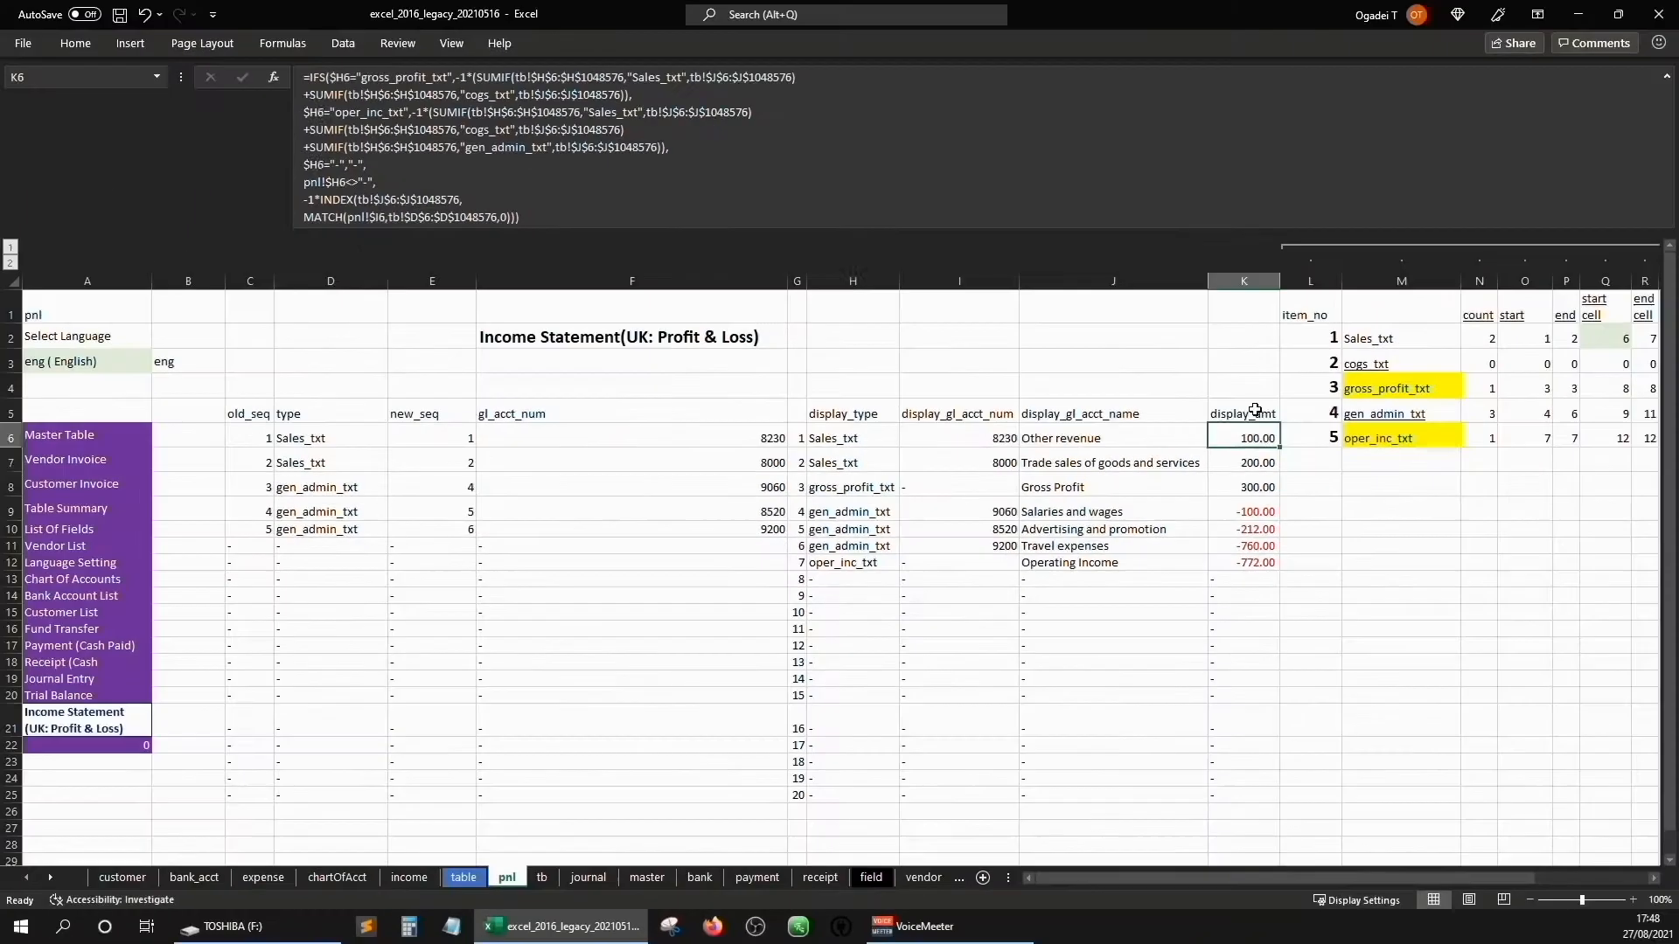
left_click(1087, 340)
key("Return")
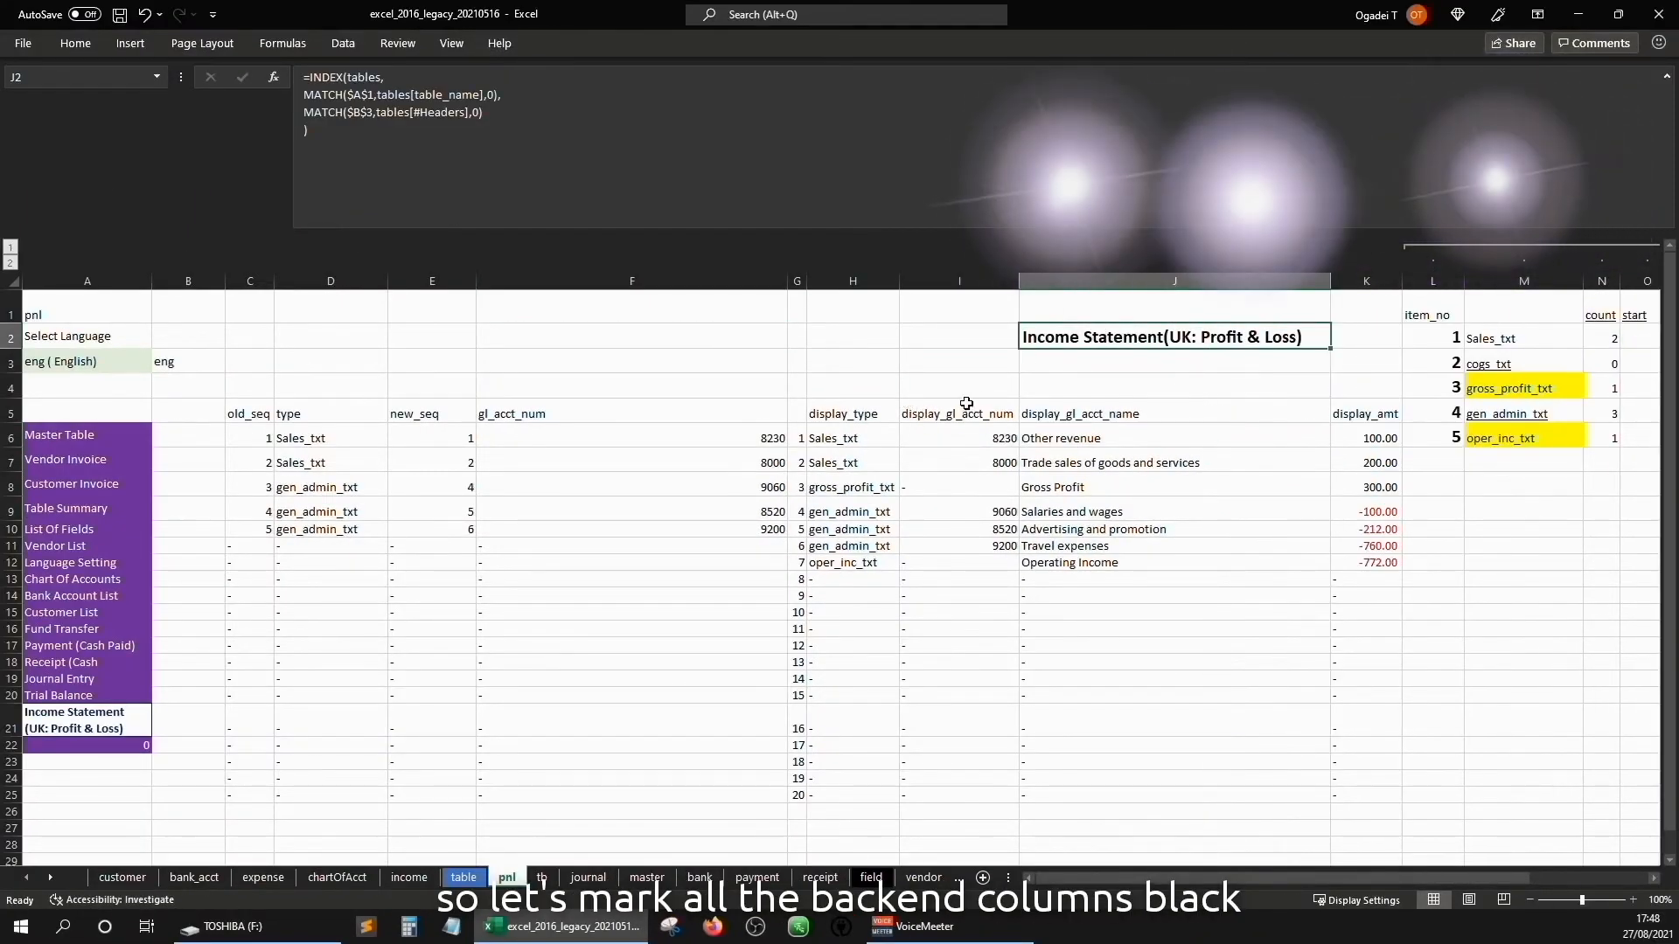
- Format backend columns C to H from row 6 down to the last row with a black fill and white font
key("Down")
key("Down")
key("Down")
key("Left")
key("Left")
key("Left")
key("Left")
key("Left")
key("Left")
key("Left")
key("Down")
key("shift+Right")
key("shift+Right")
key("shift+Right")
key("shift+Right")
key("shift+Right")
key("ctrl+shift+Down")
key("ctrl+shift+Down")
key("ctrl+BackSpace")
key("ctrl+1")
left_click(962, 470)
left_click(746, 532)
left_click(850, 470)
left_click(1020, 621)
left_click(931, 688)
left_click(1034, 847)
left_click(778, 392)
- Group columns C:H and try collapsing and expanding the group
left_click_drag(852, 280, 250, 280)
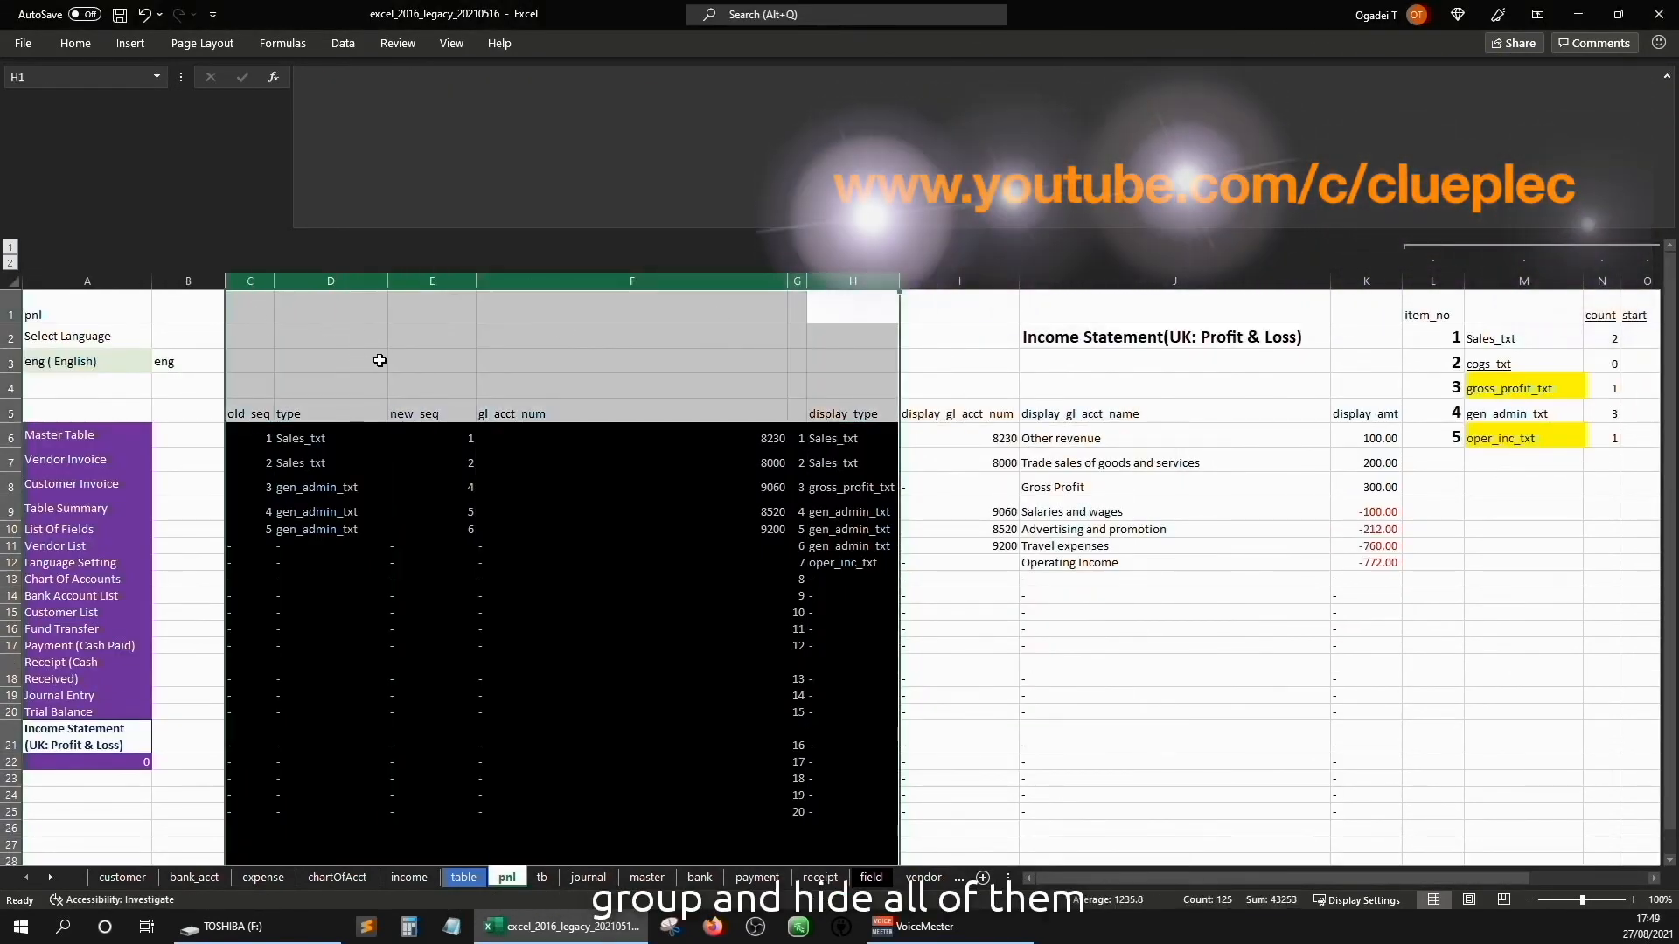
left_click(452, 44)
left_click(343, 44)
left_click(959, 337)
left_click(960, 248)
left_click(758, 387)
left_click(1151, 249)
left_click(990, 248)
- Set the font of the header cells C5:K5 to light grey
left_click(322, 383)
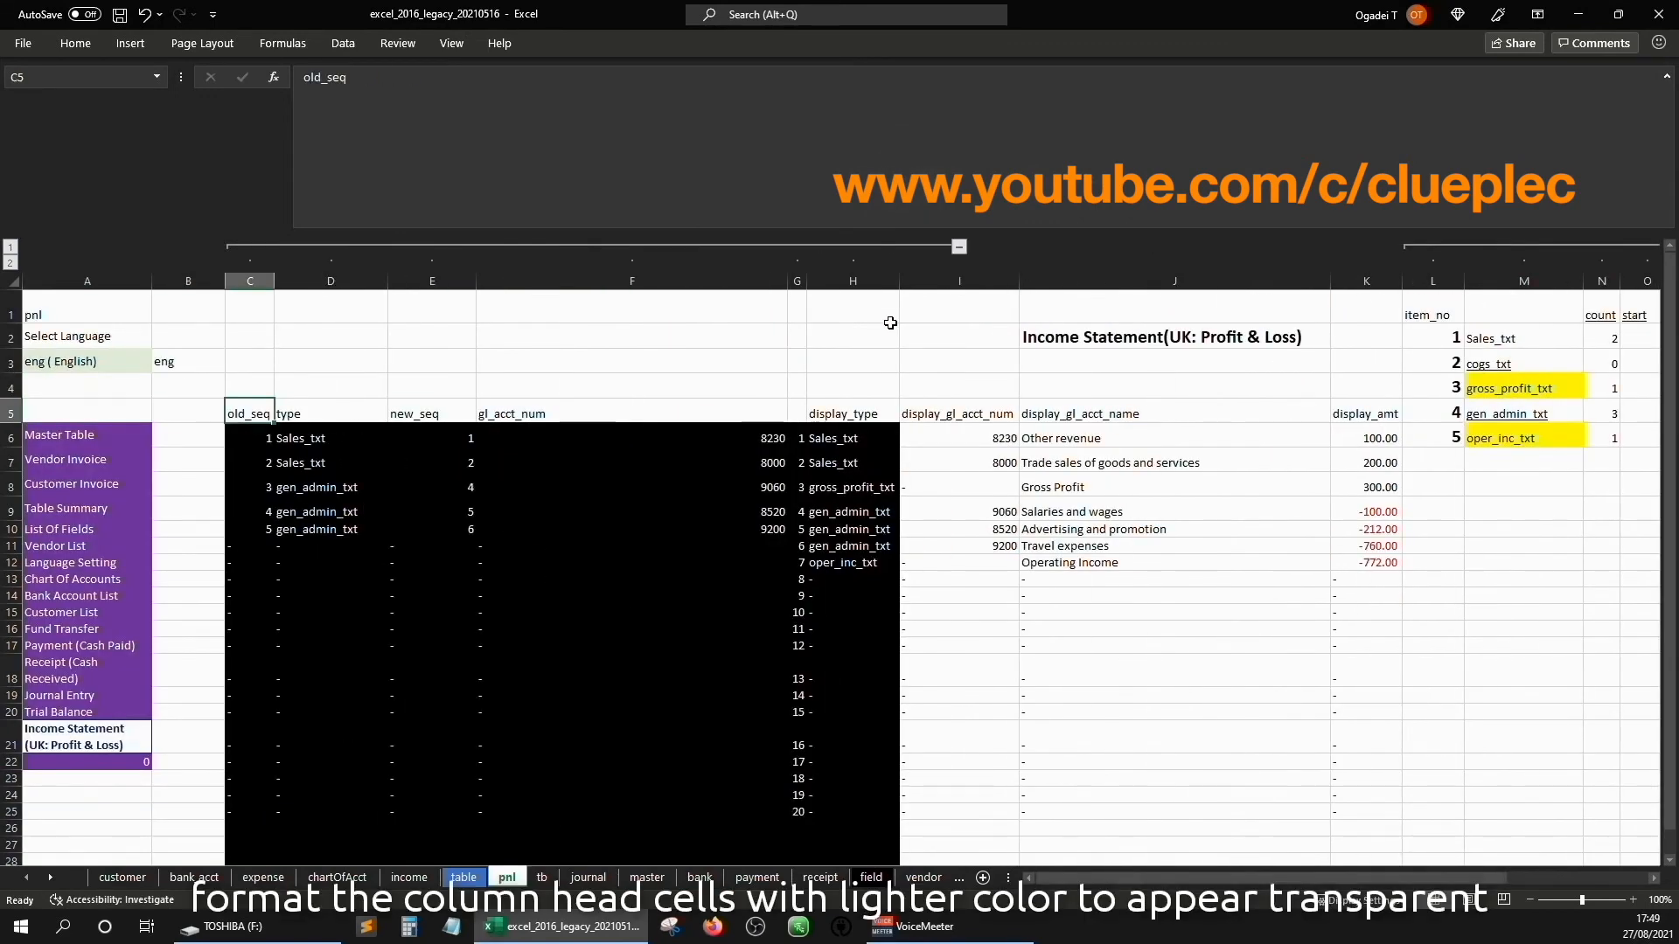
key("shift+Right")
key("shift+Right")
key("shift+Right")
key("shift+Right")
key("shift+Right")
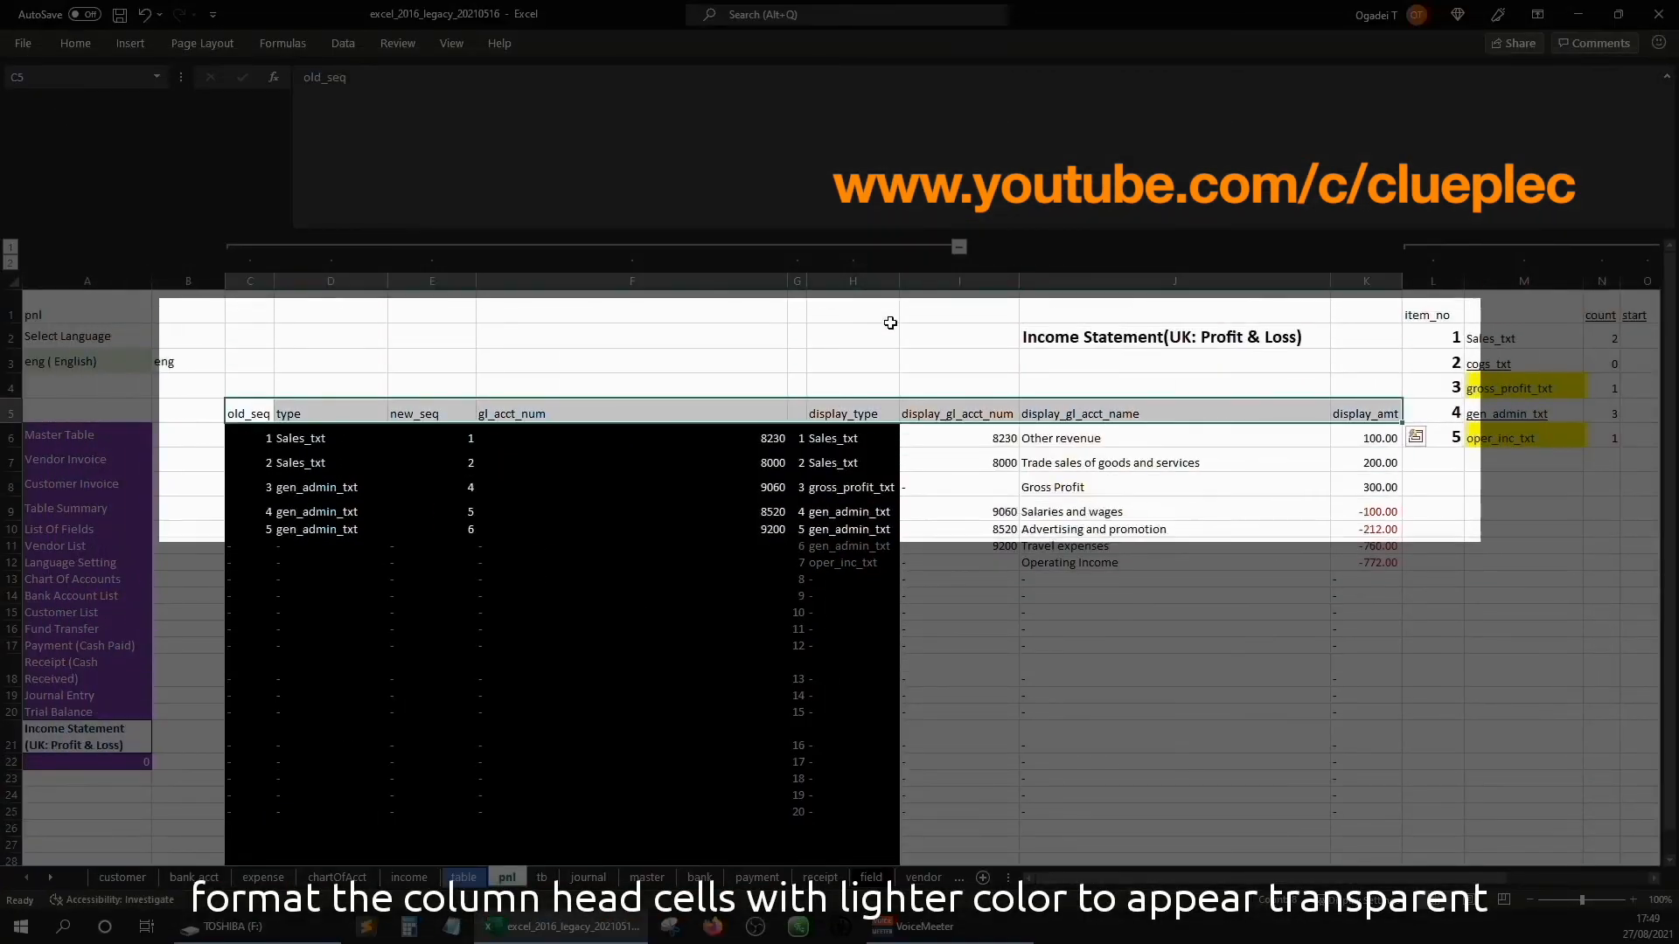
key("ctrl+1")
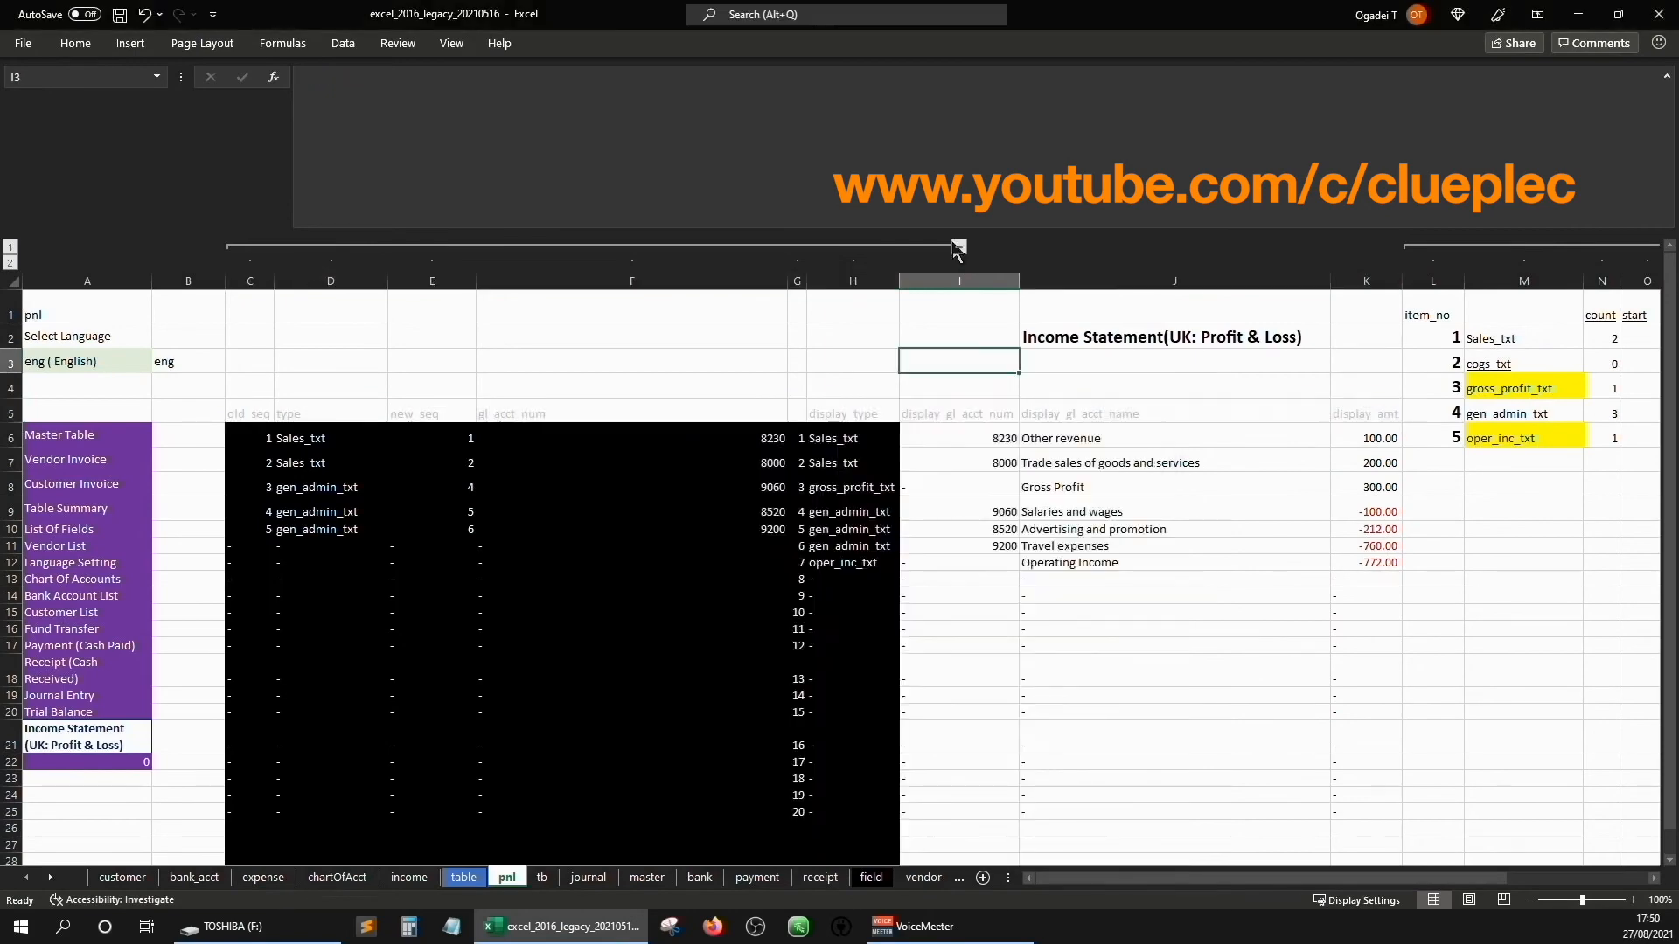
- Collapse the grouped backend columns C:H and L:R, and examine the rows around Gross Profit
left_click(958, 248)
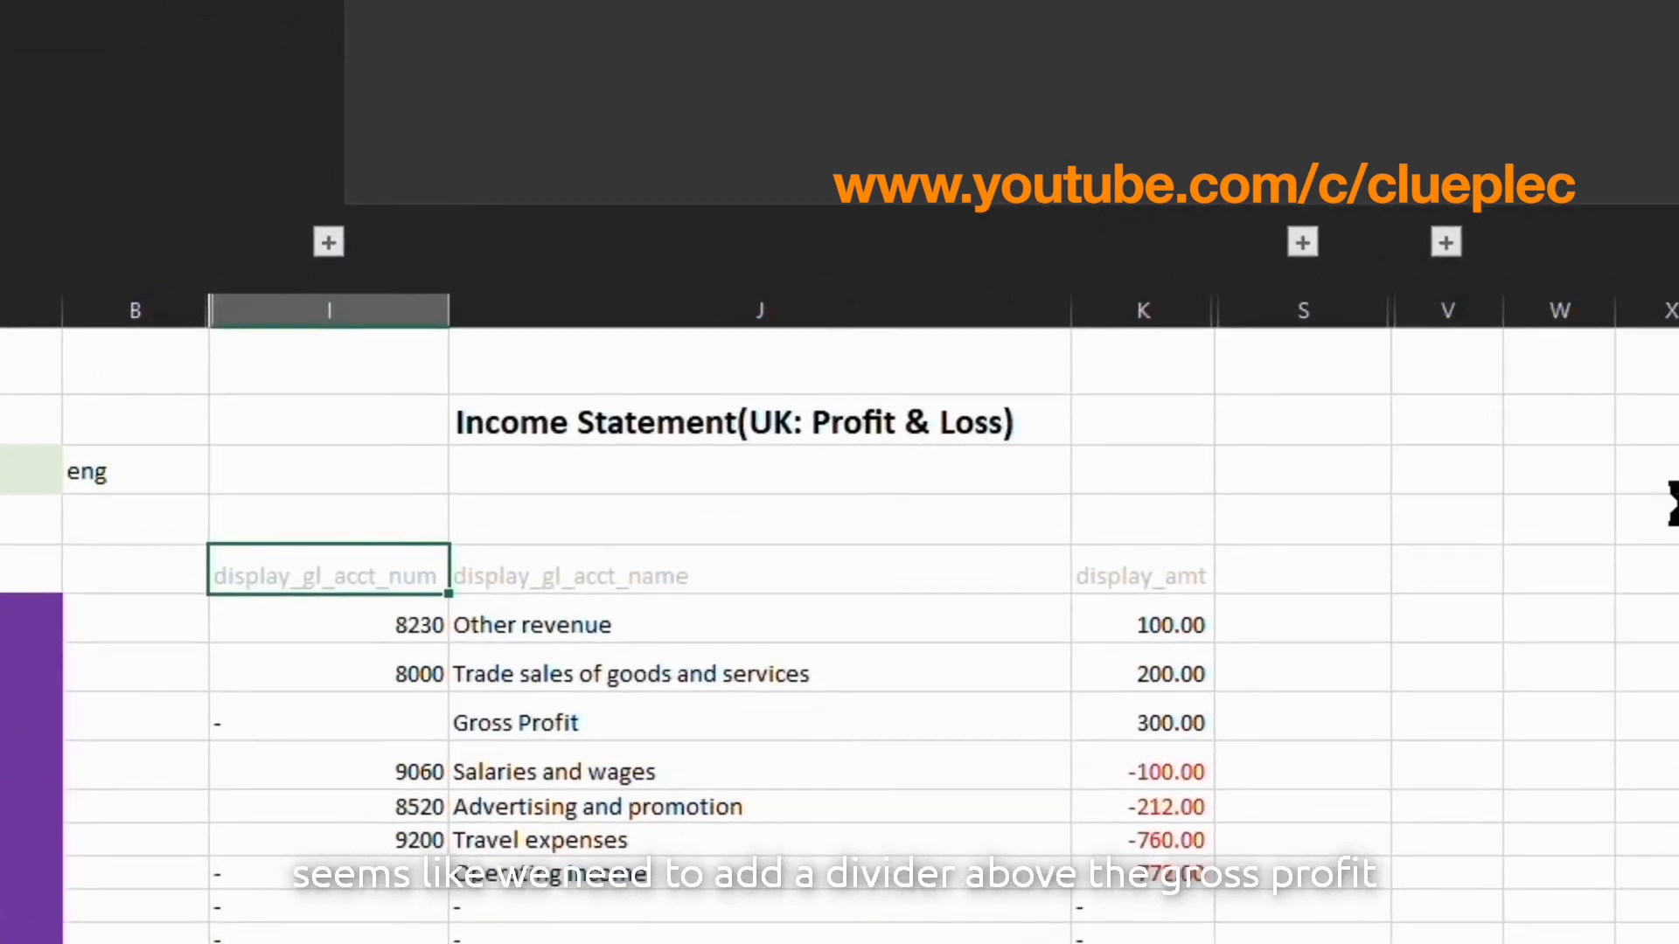
key("Right")
key("Right")
key("Down")
key("Down")
key("Down")
key("Down")
key("Up")
key("Up")
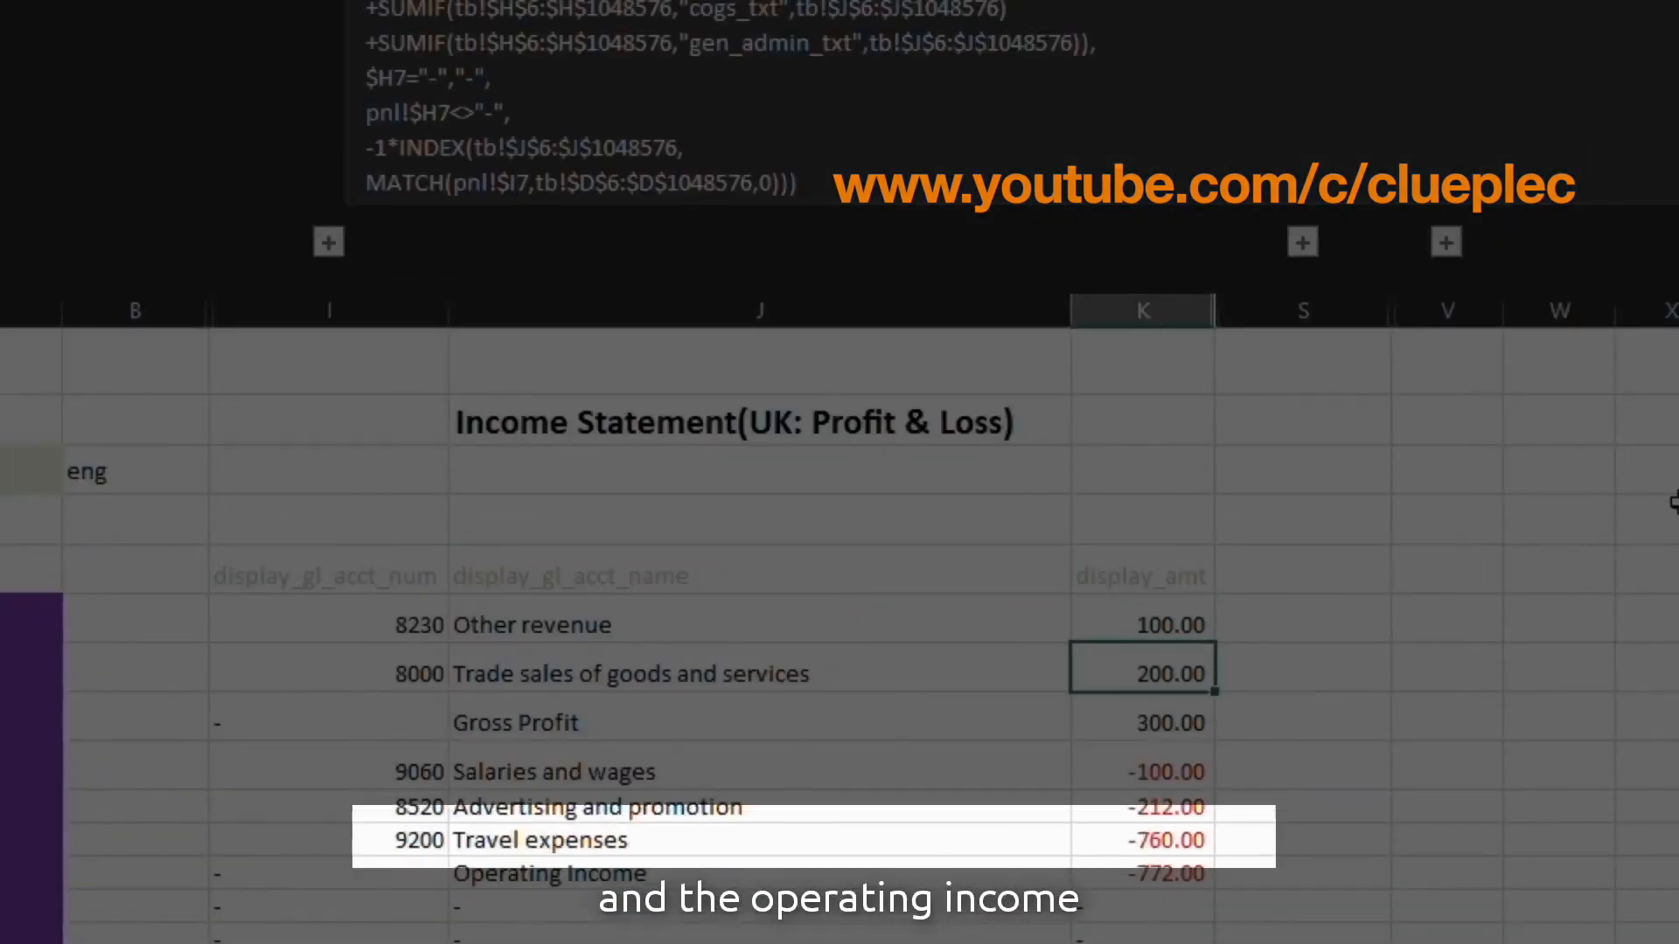
key("Left")
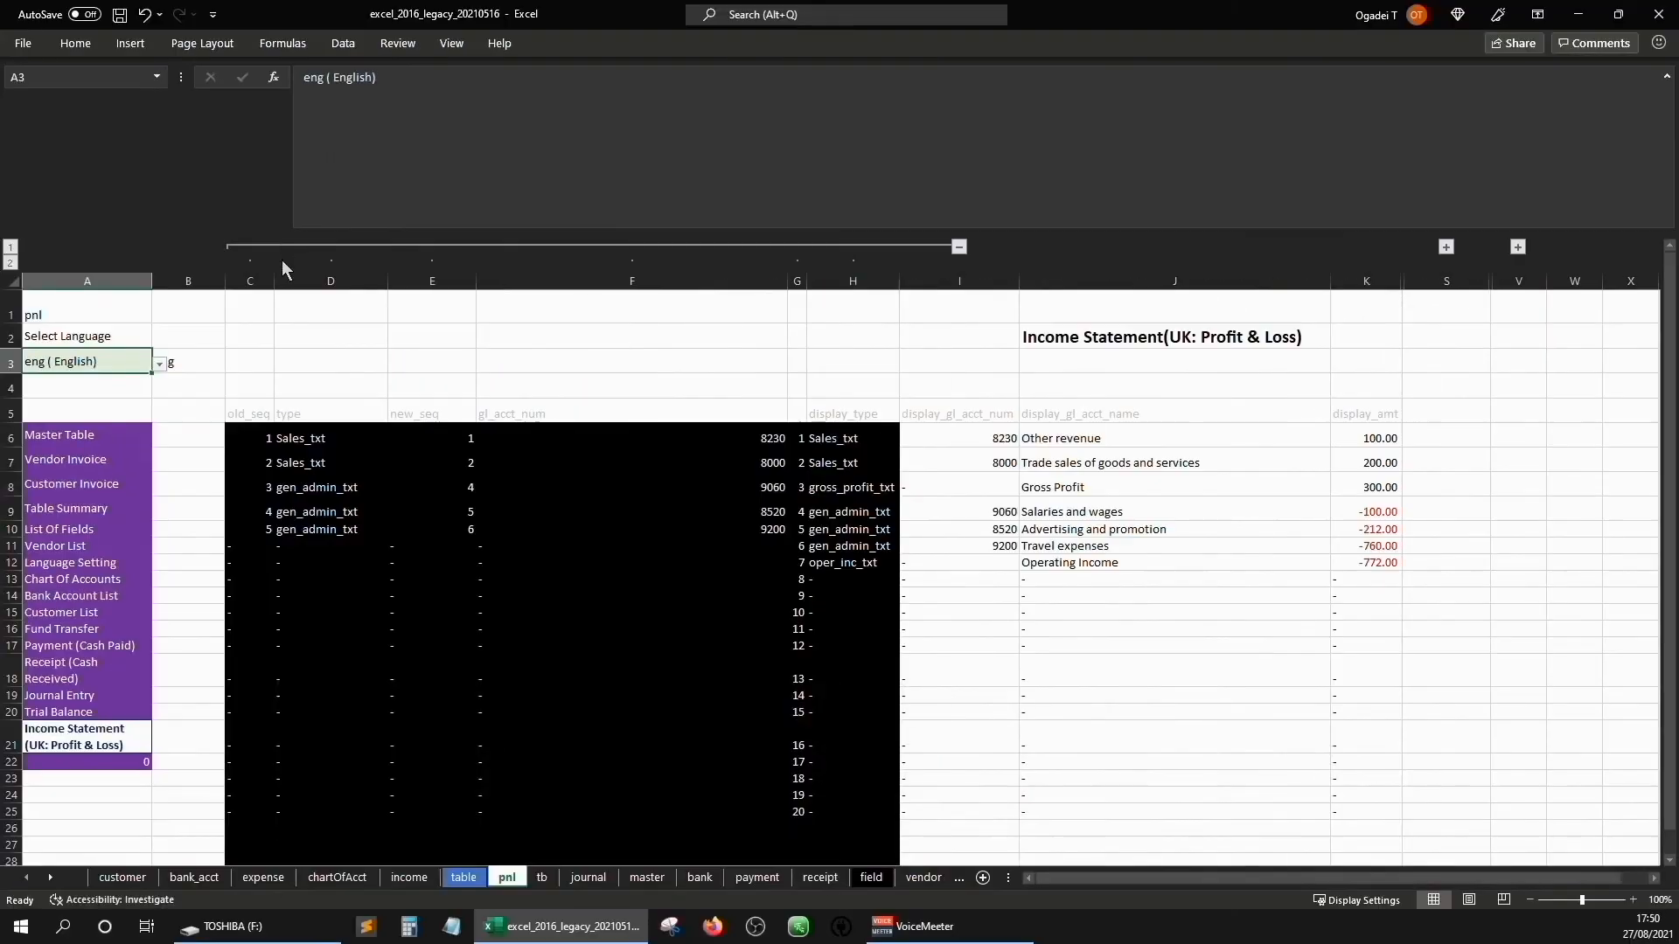
- Create a formula-based conditional formatting rule for the first display_amt cell, K6, using =$H6="gross_profit_txt"
key("alt")
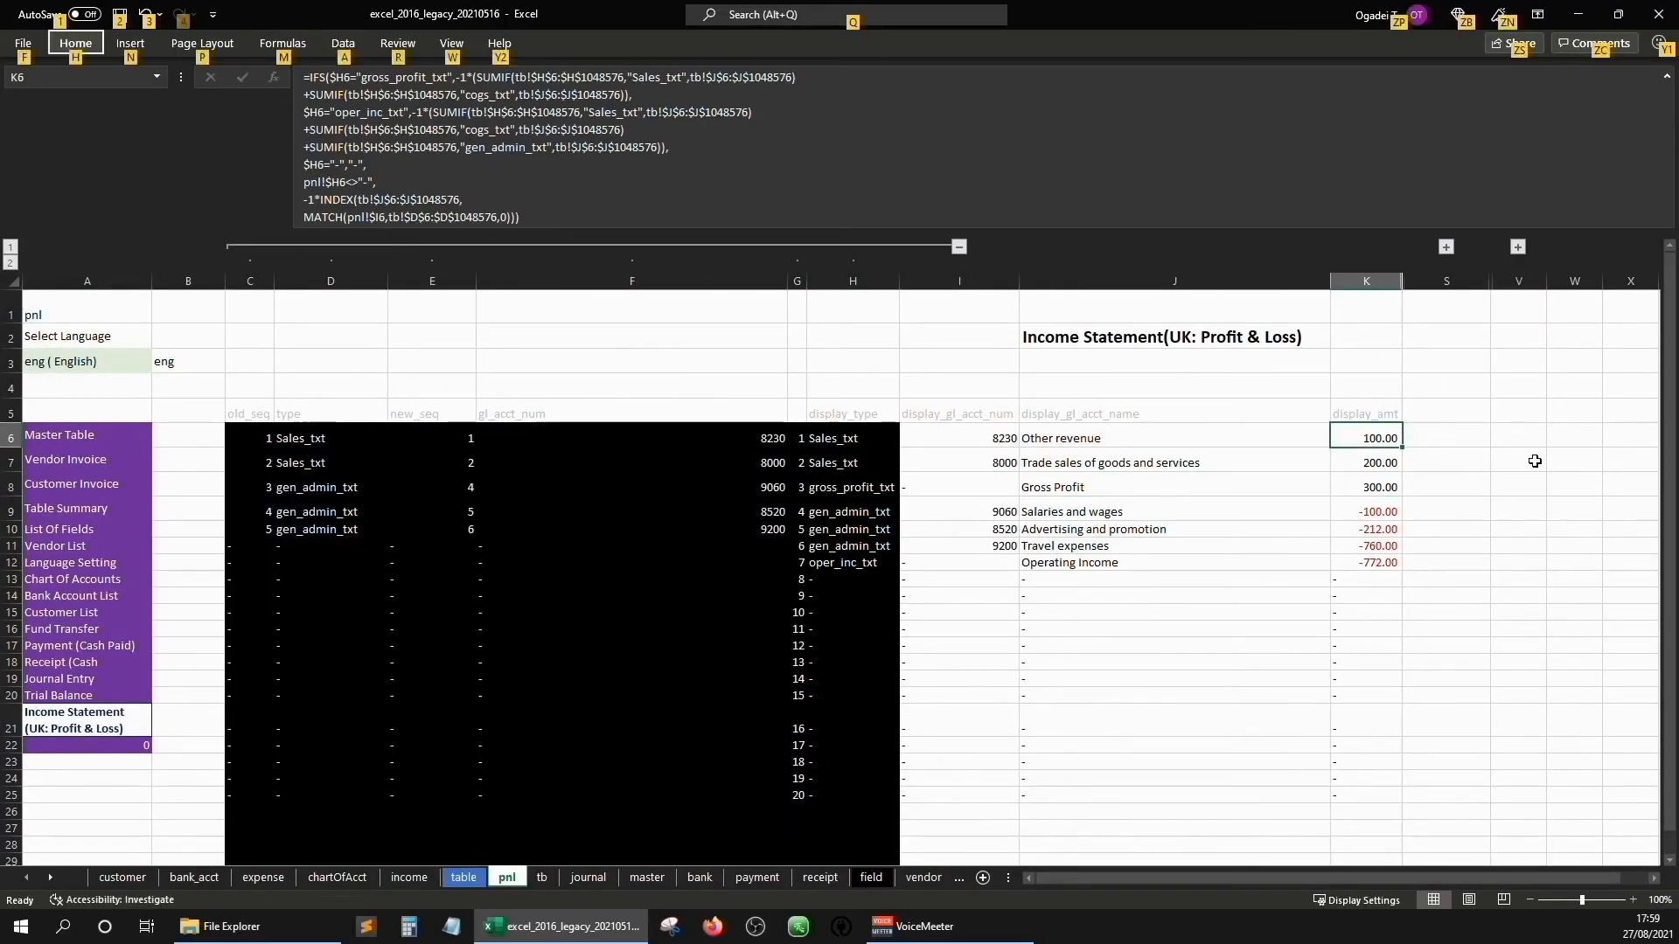
key("o")
key("d")
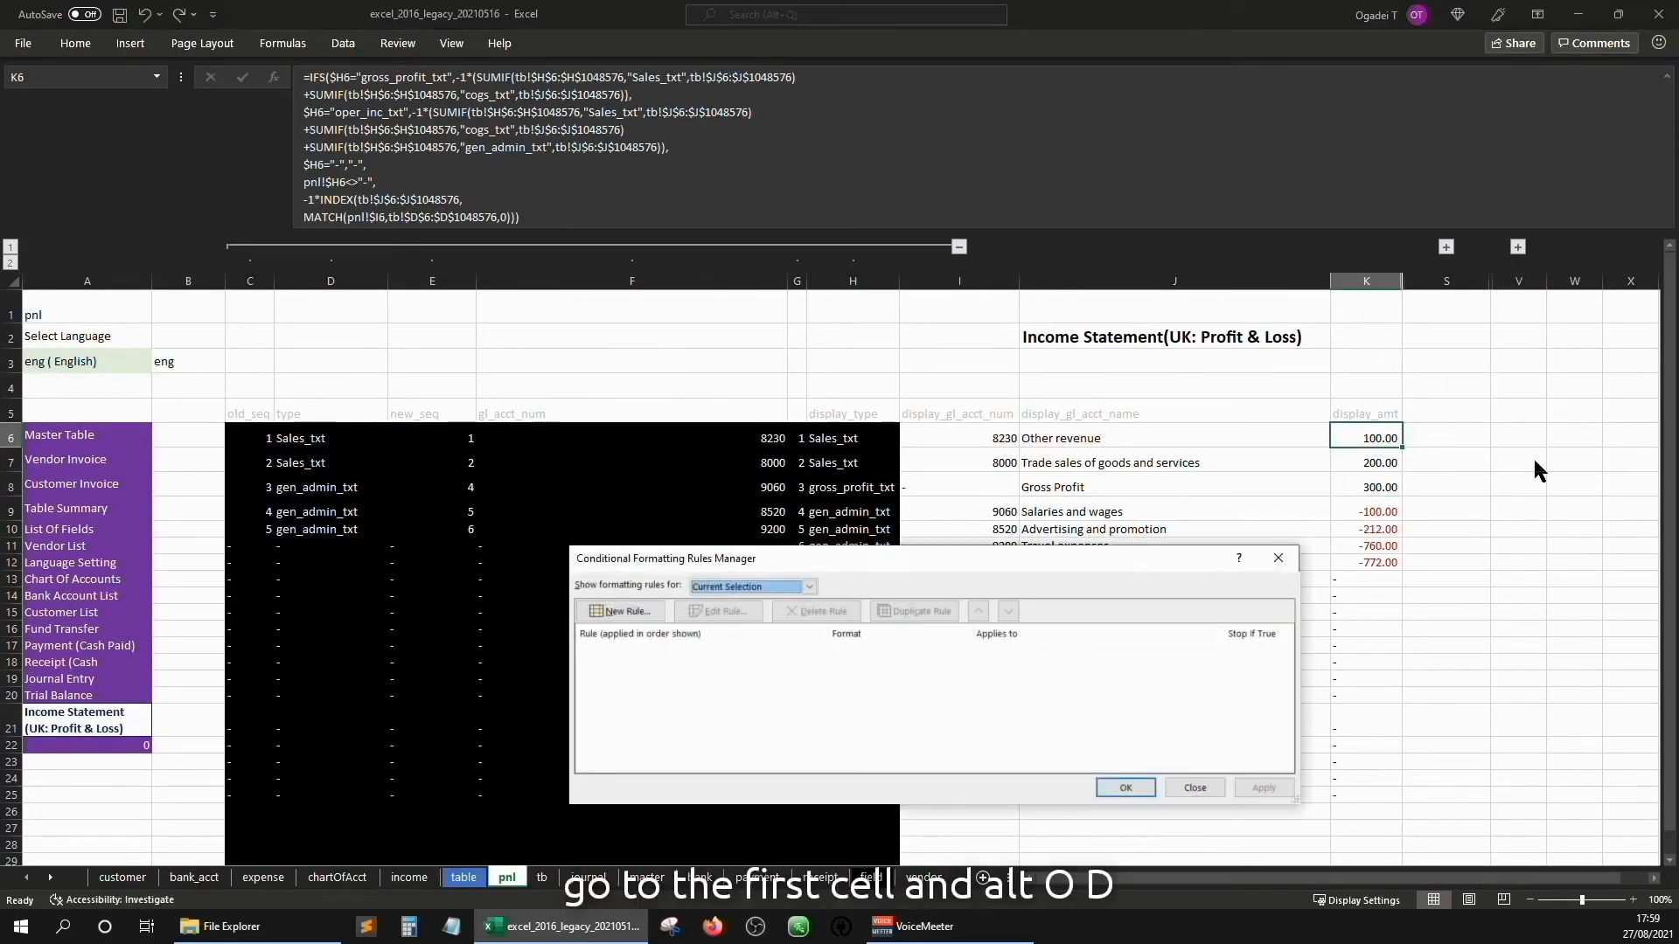
left_click(620, 611)
left_click(814, 638)
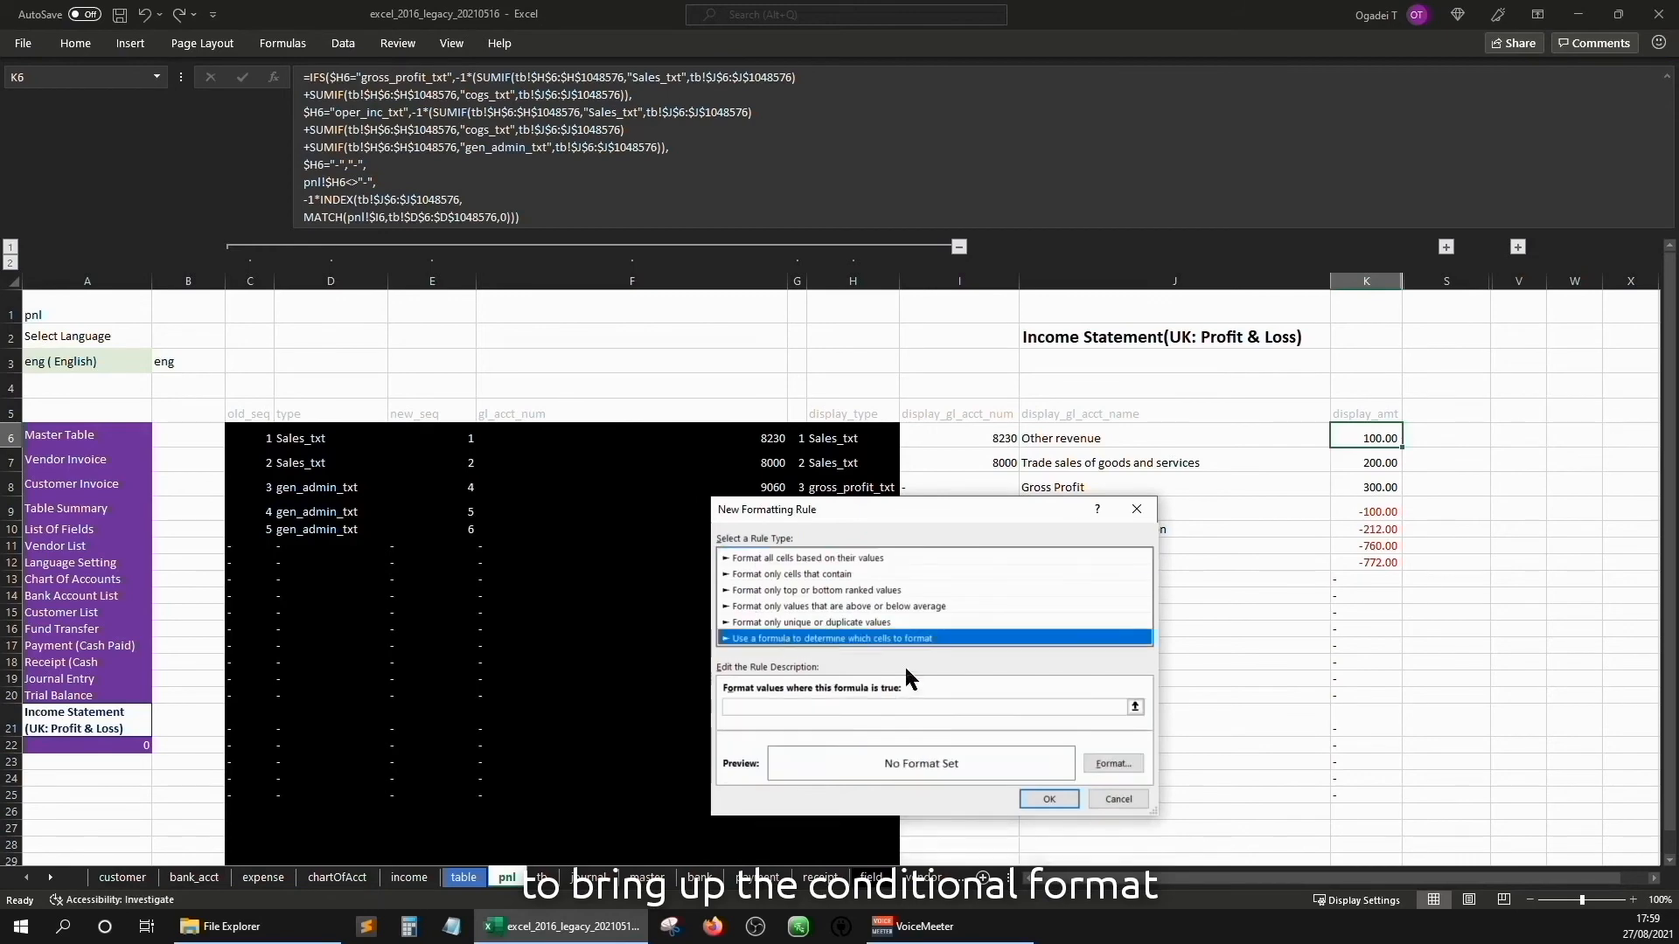
left_click_drag(999, 516, 555, 487)
left_click(850, 439)
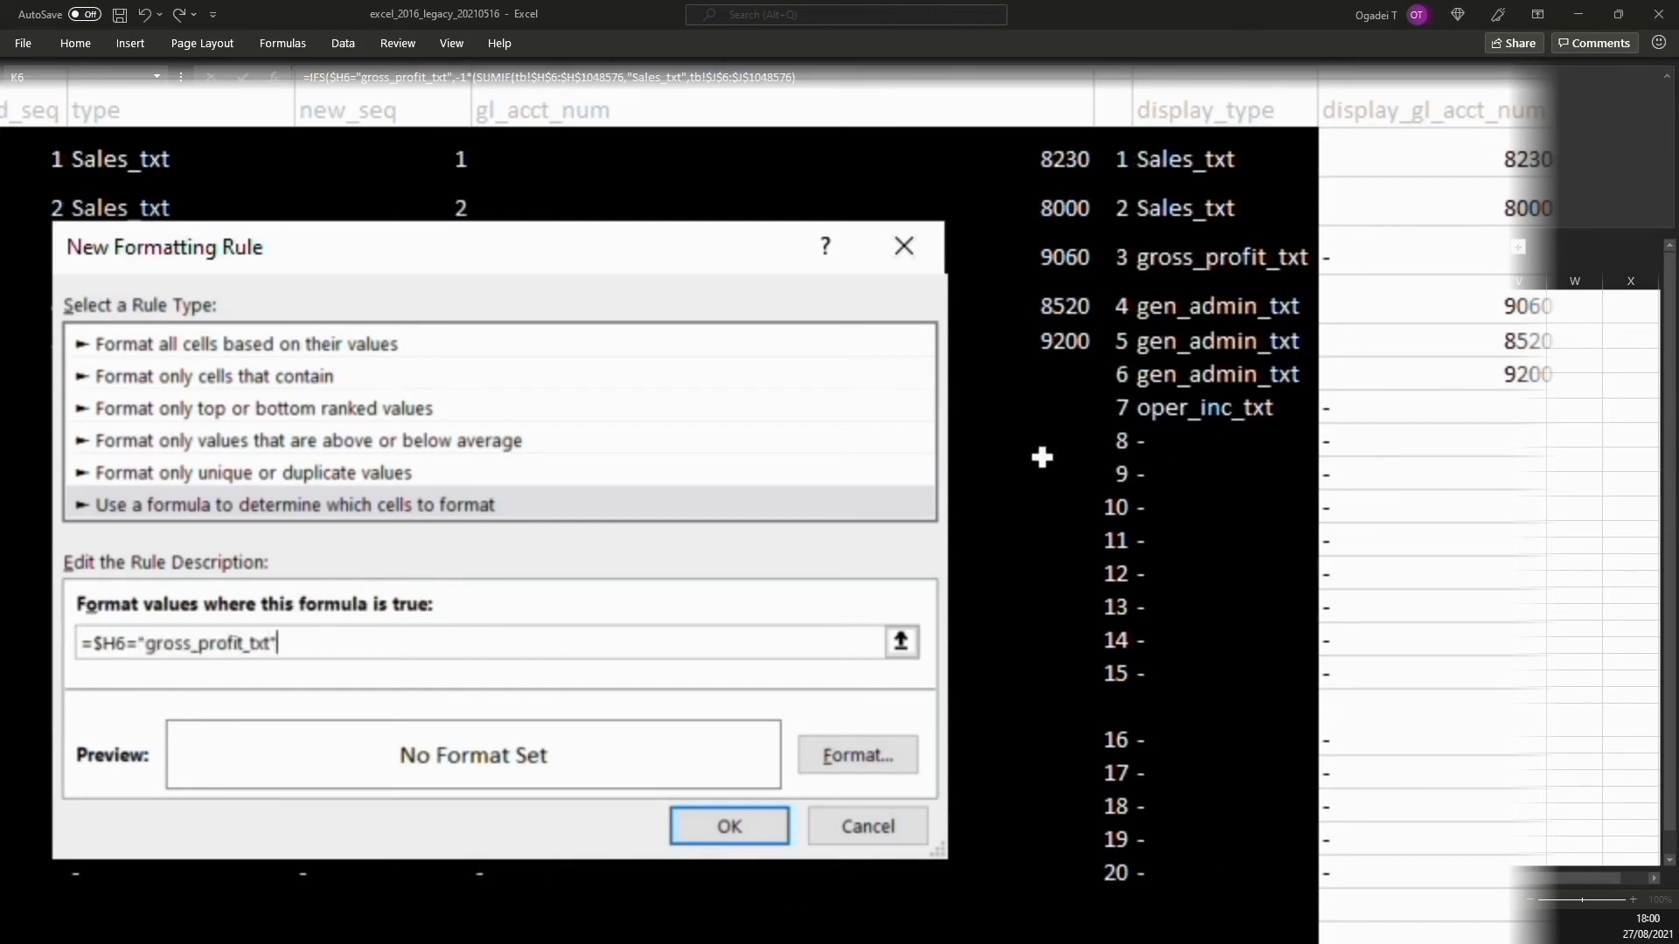
- Give the gross profit rule a top border and apply it to the display_amt column, K6:K1048576
left_click(910, 769)
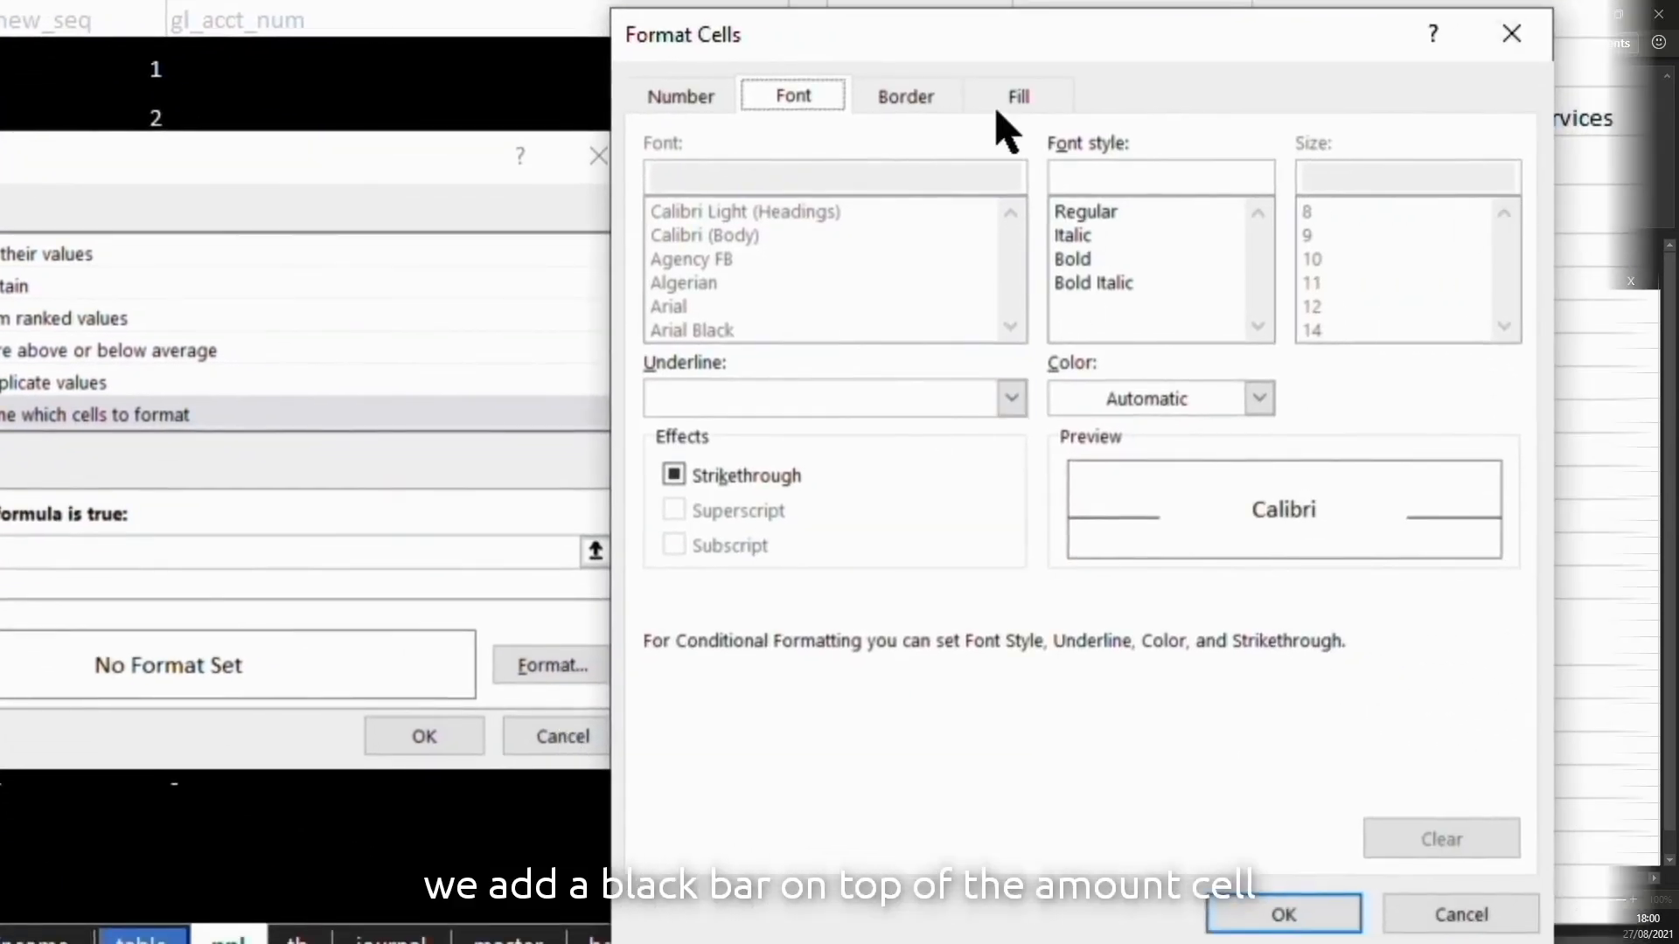
left_click(936, 101)
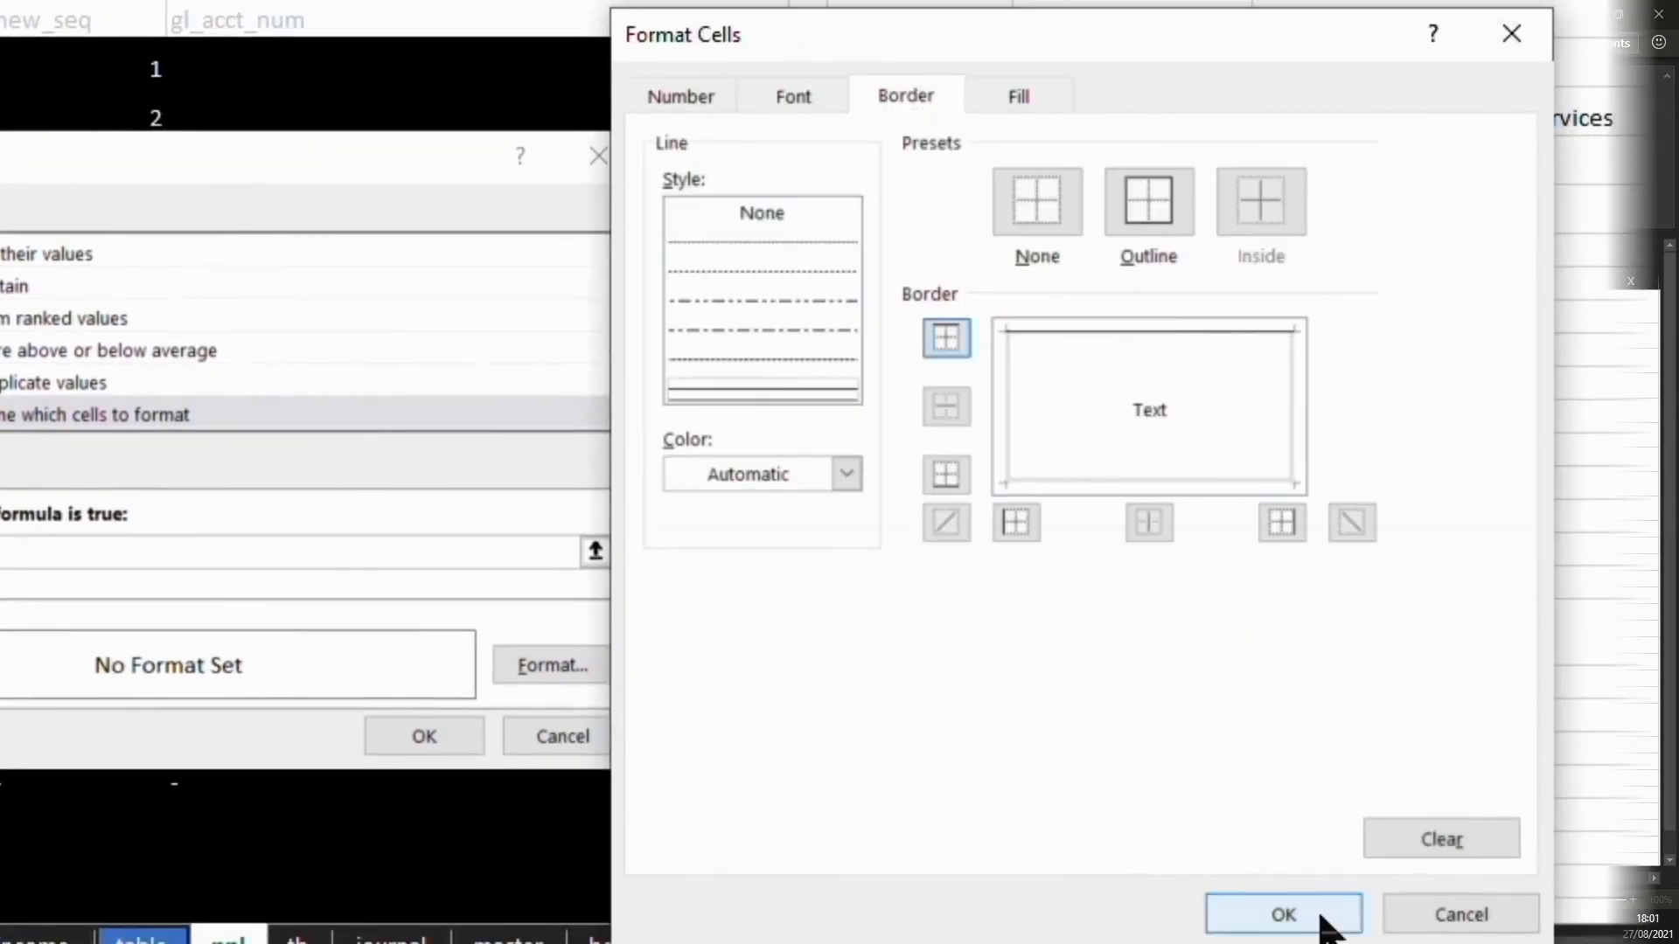
left_click(1283, 914)
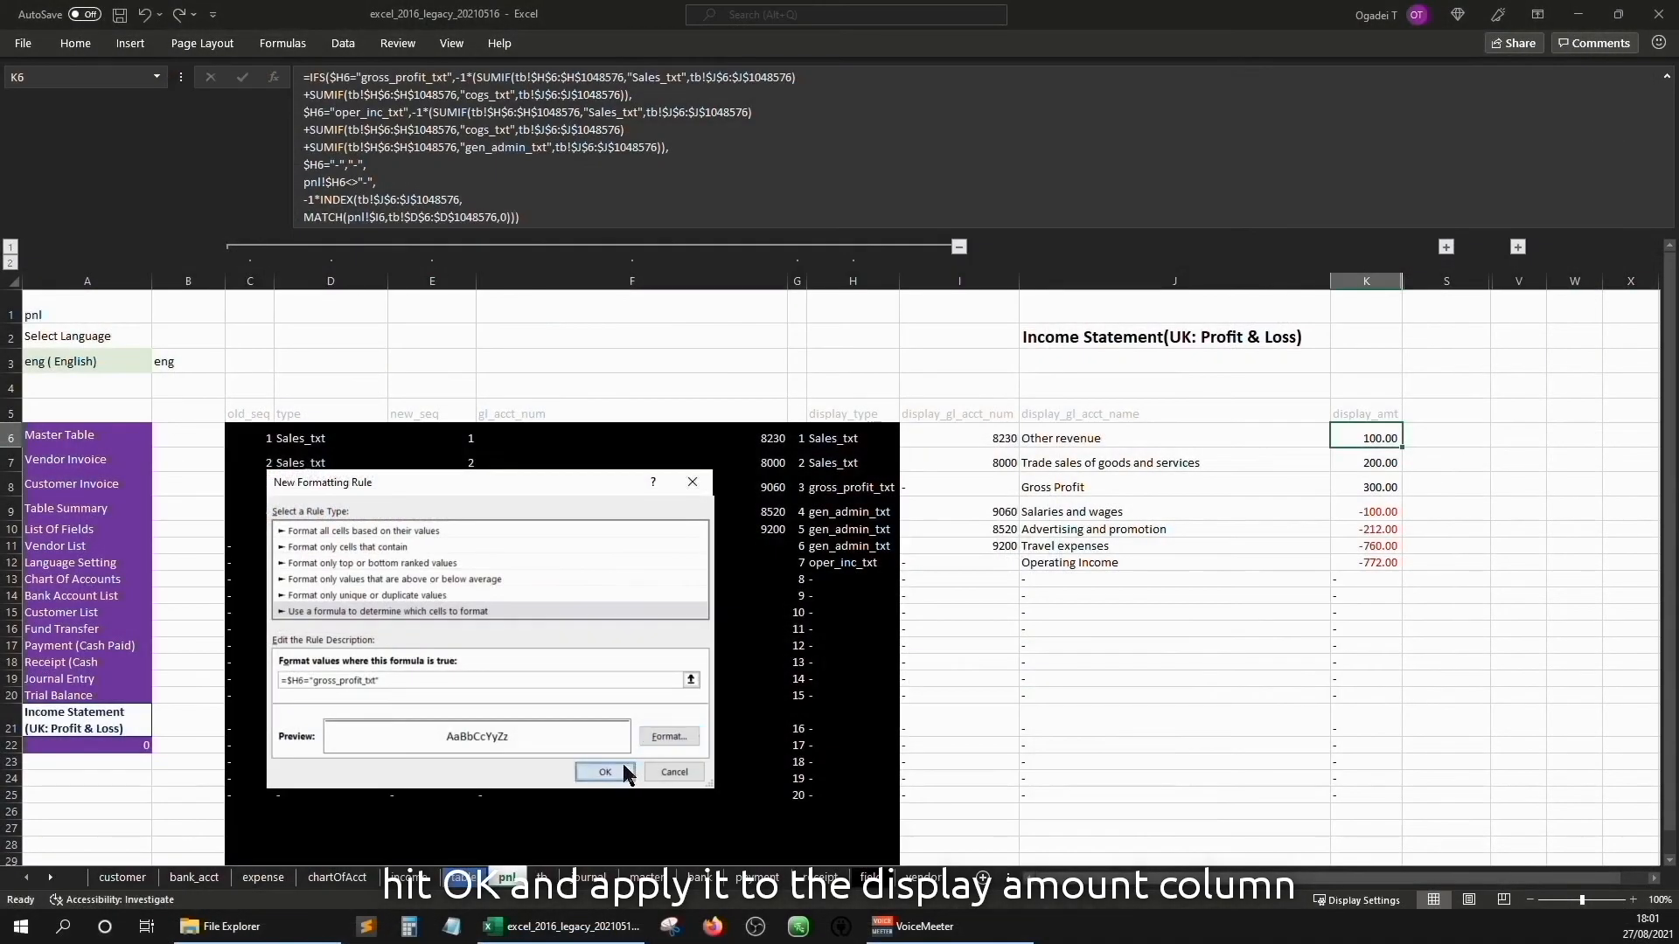
left_click(606, 771)
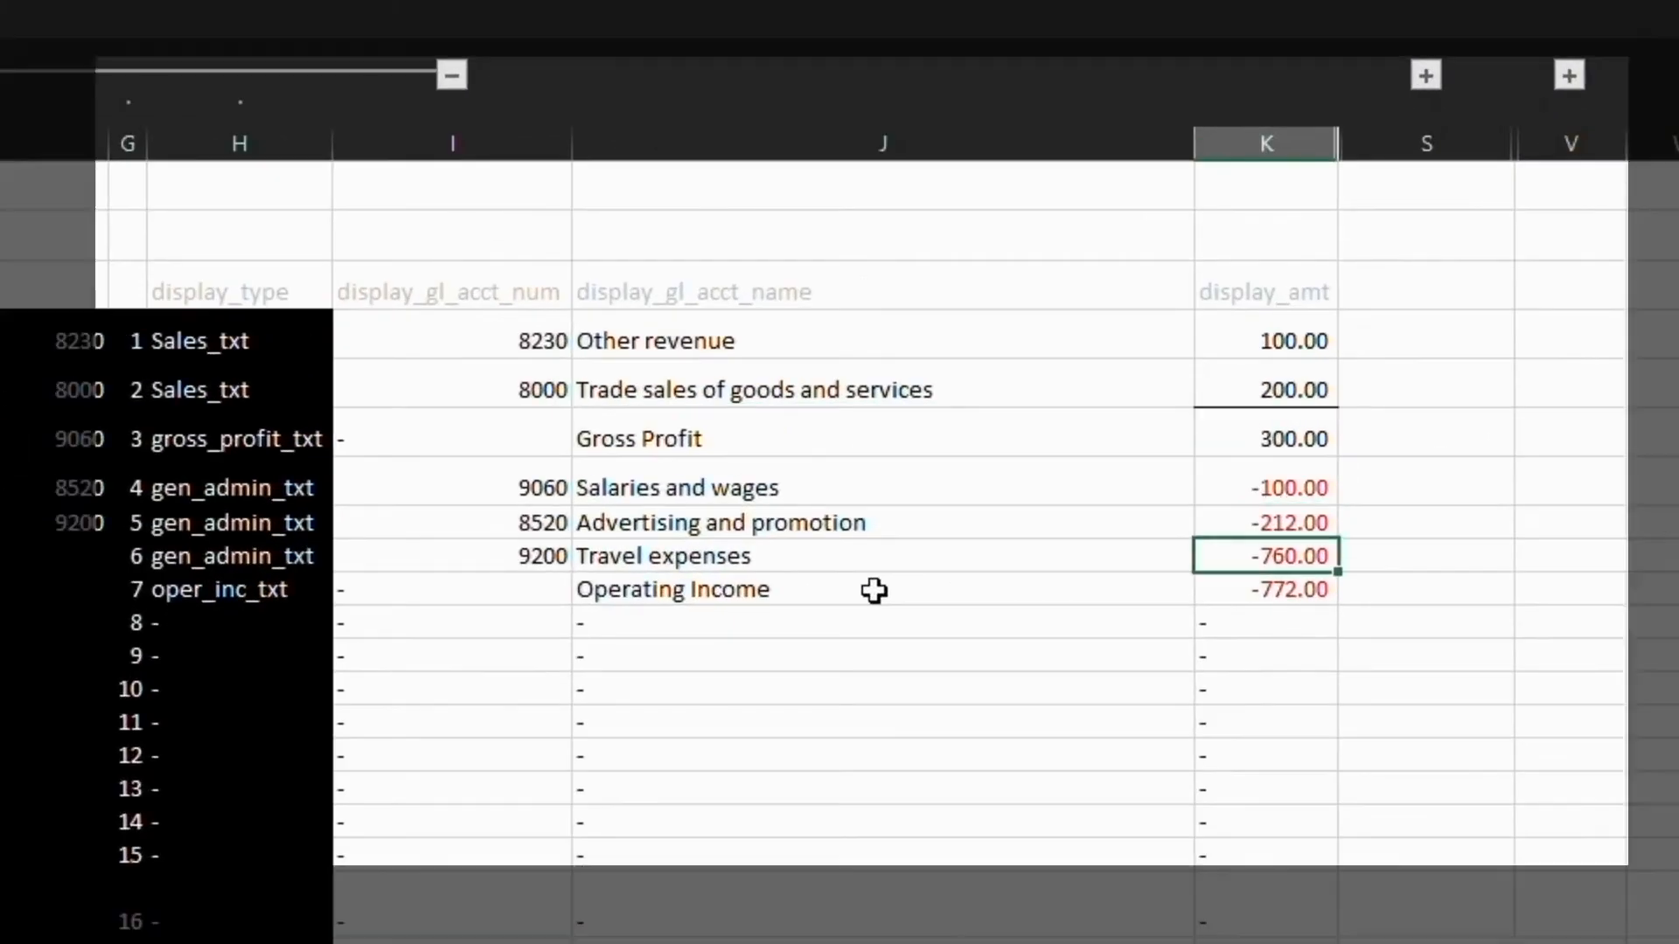
- Add a second formula-based conditional formatting rule to K6 using =$H6="oper_inc_txt"
left_click(1124, 519)
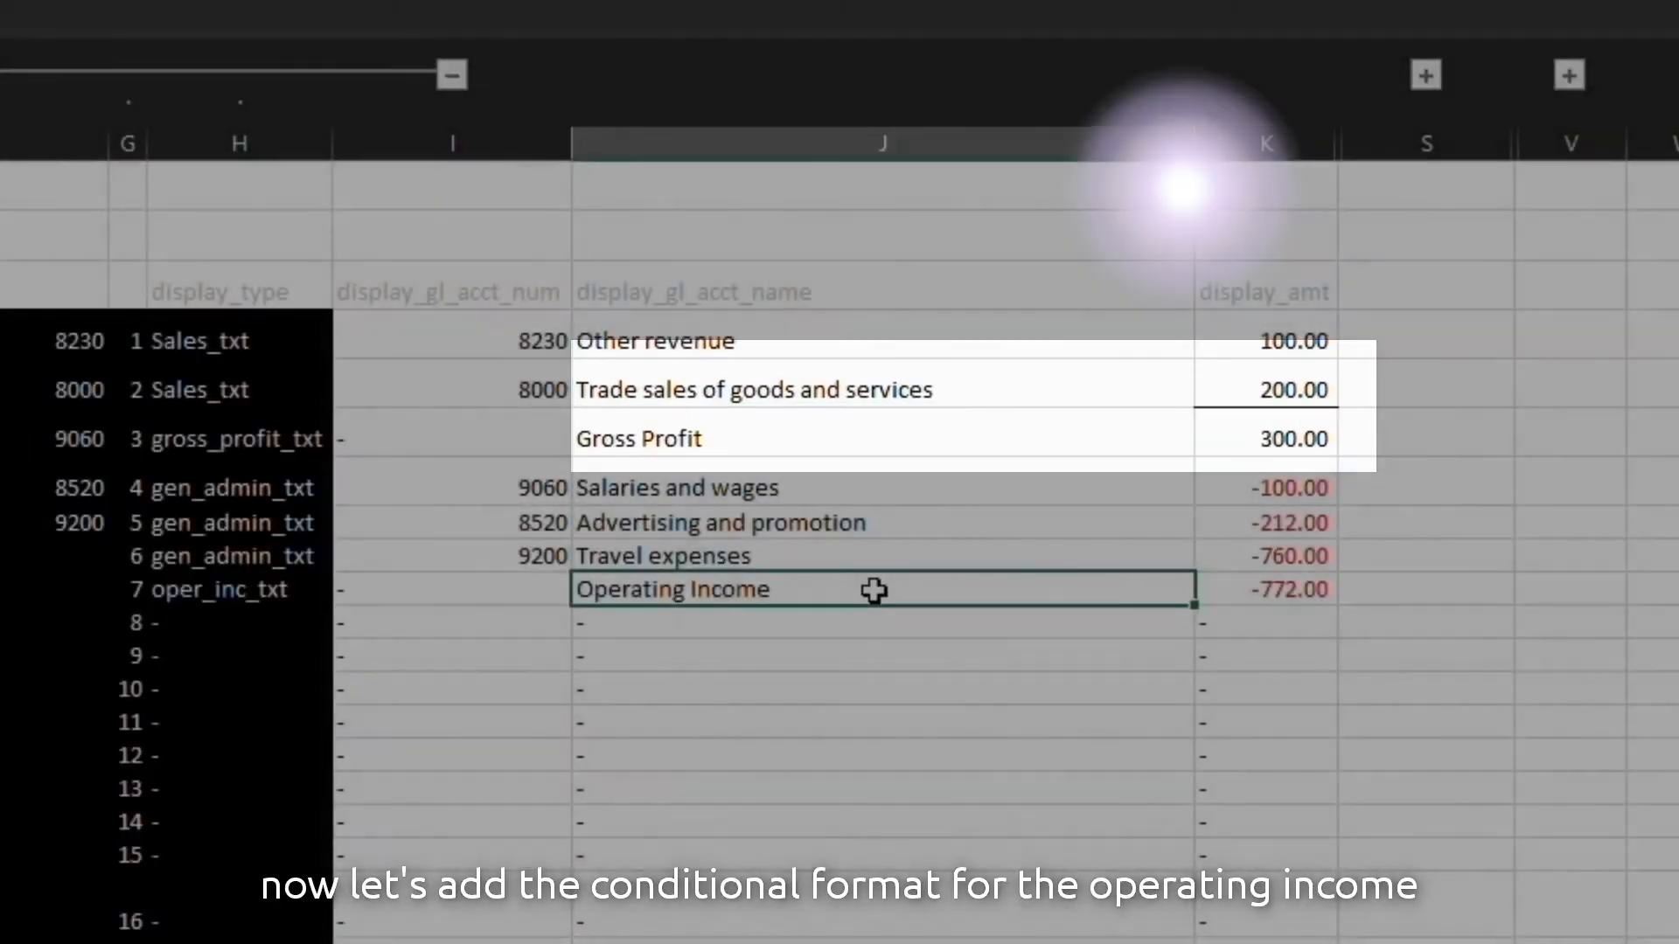
key("Right")
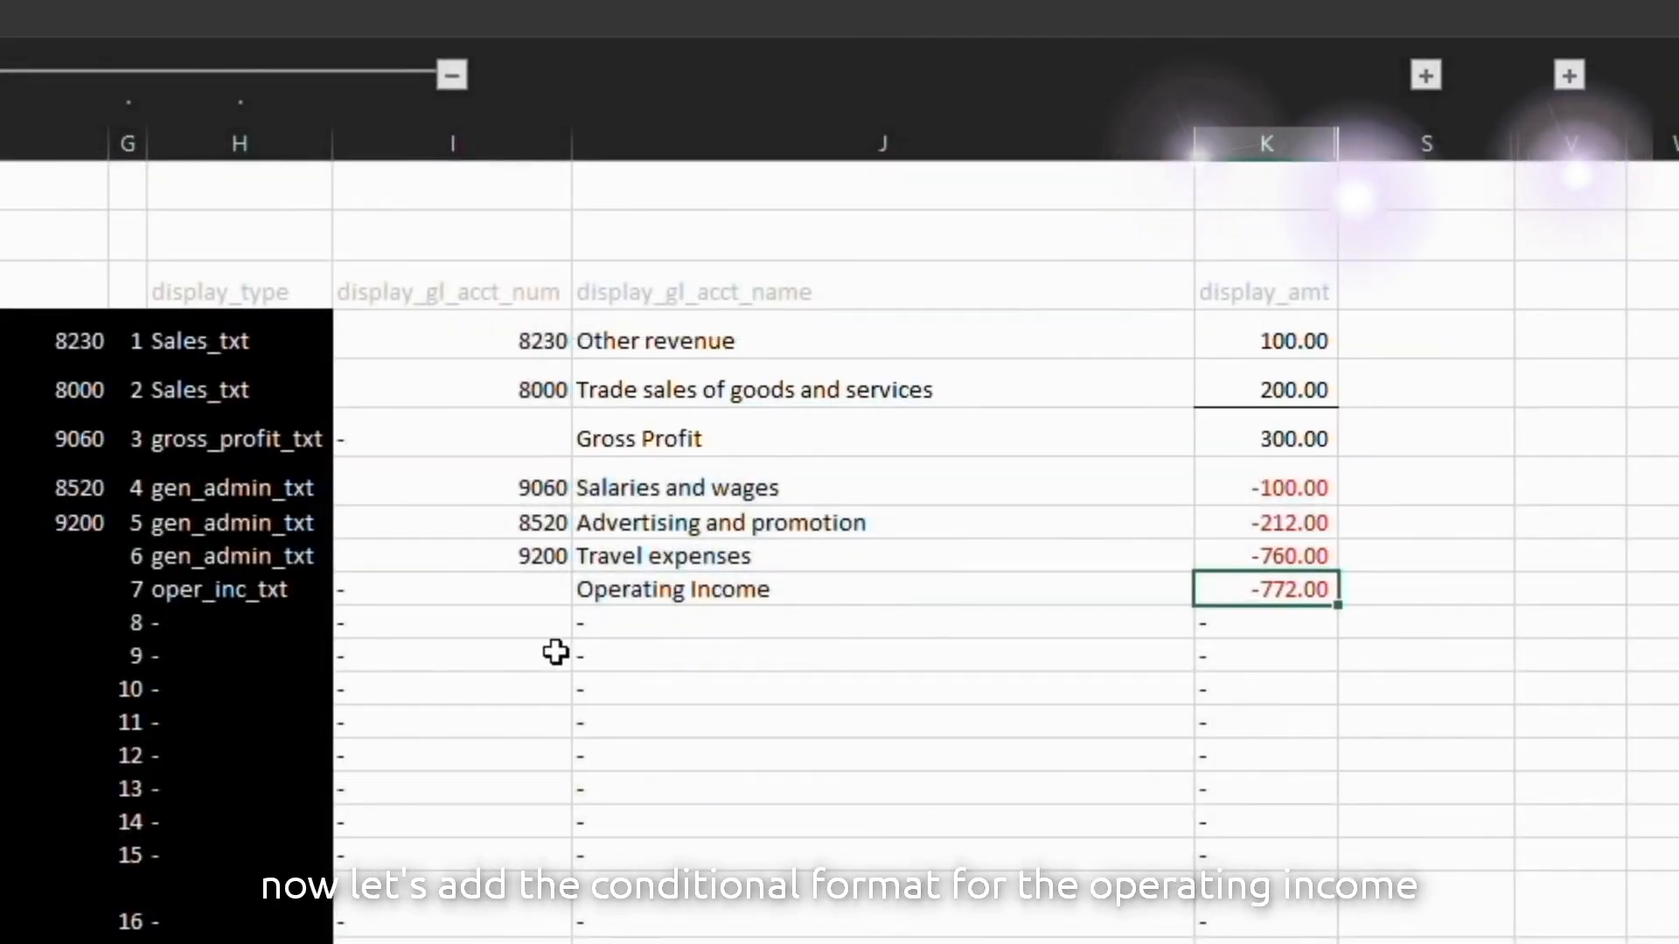
key("Up")
key("Up")
key("Up")
key("Up")
key("Up")
key("Up")
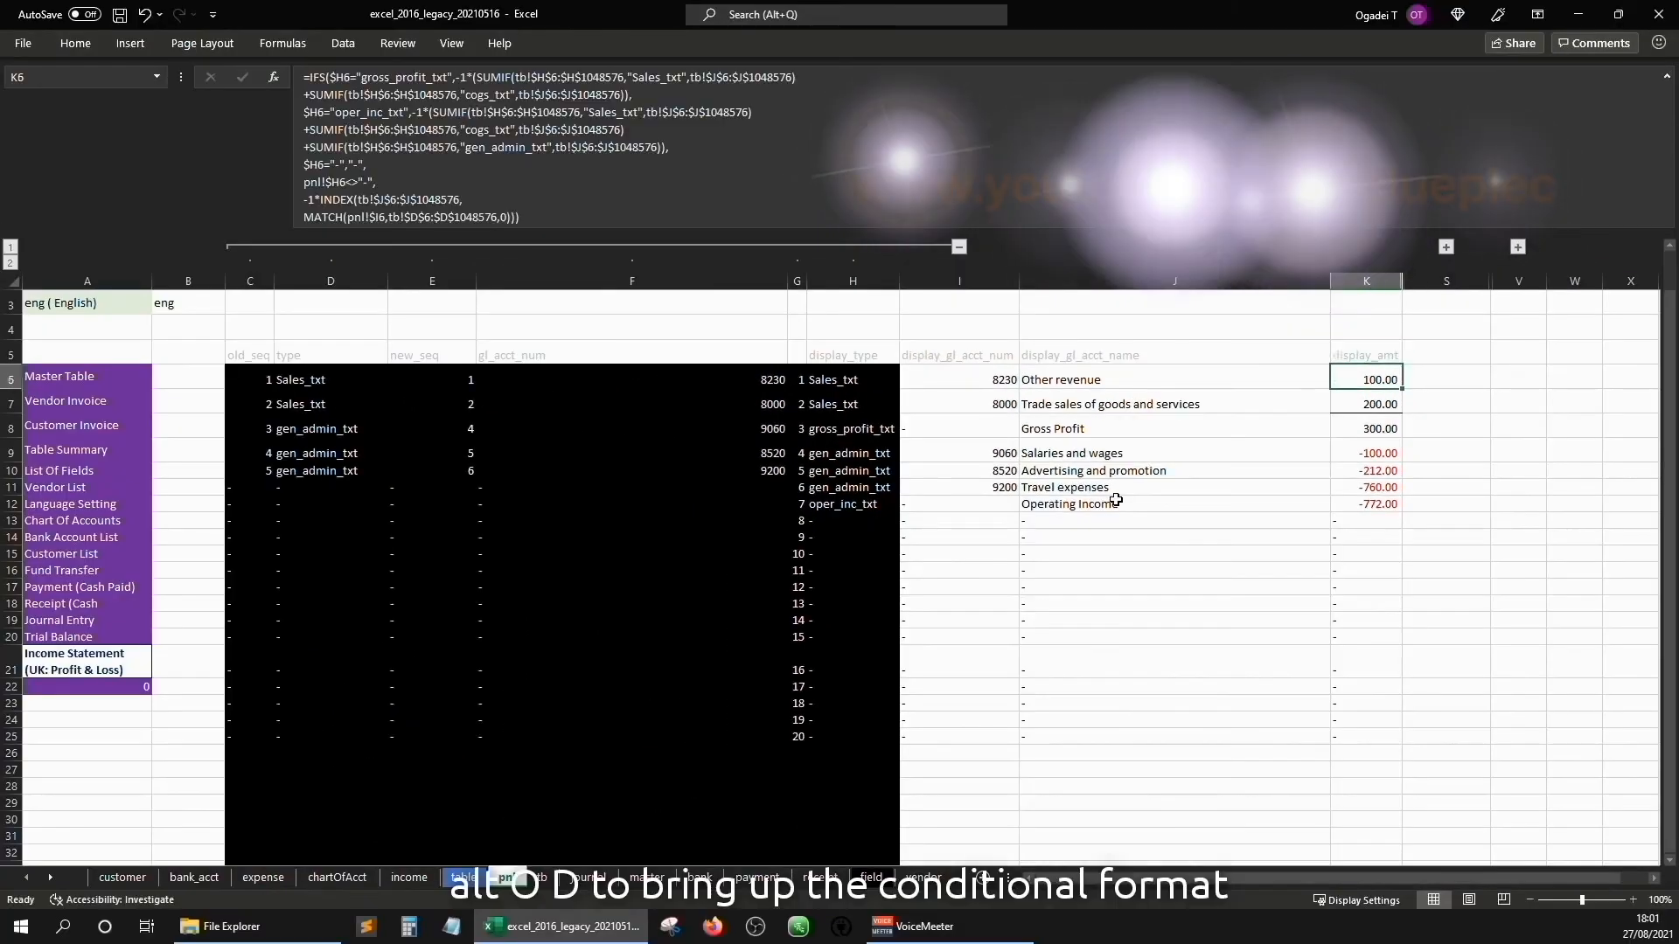
key("alt+o")
key("d")
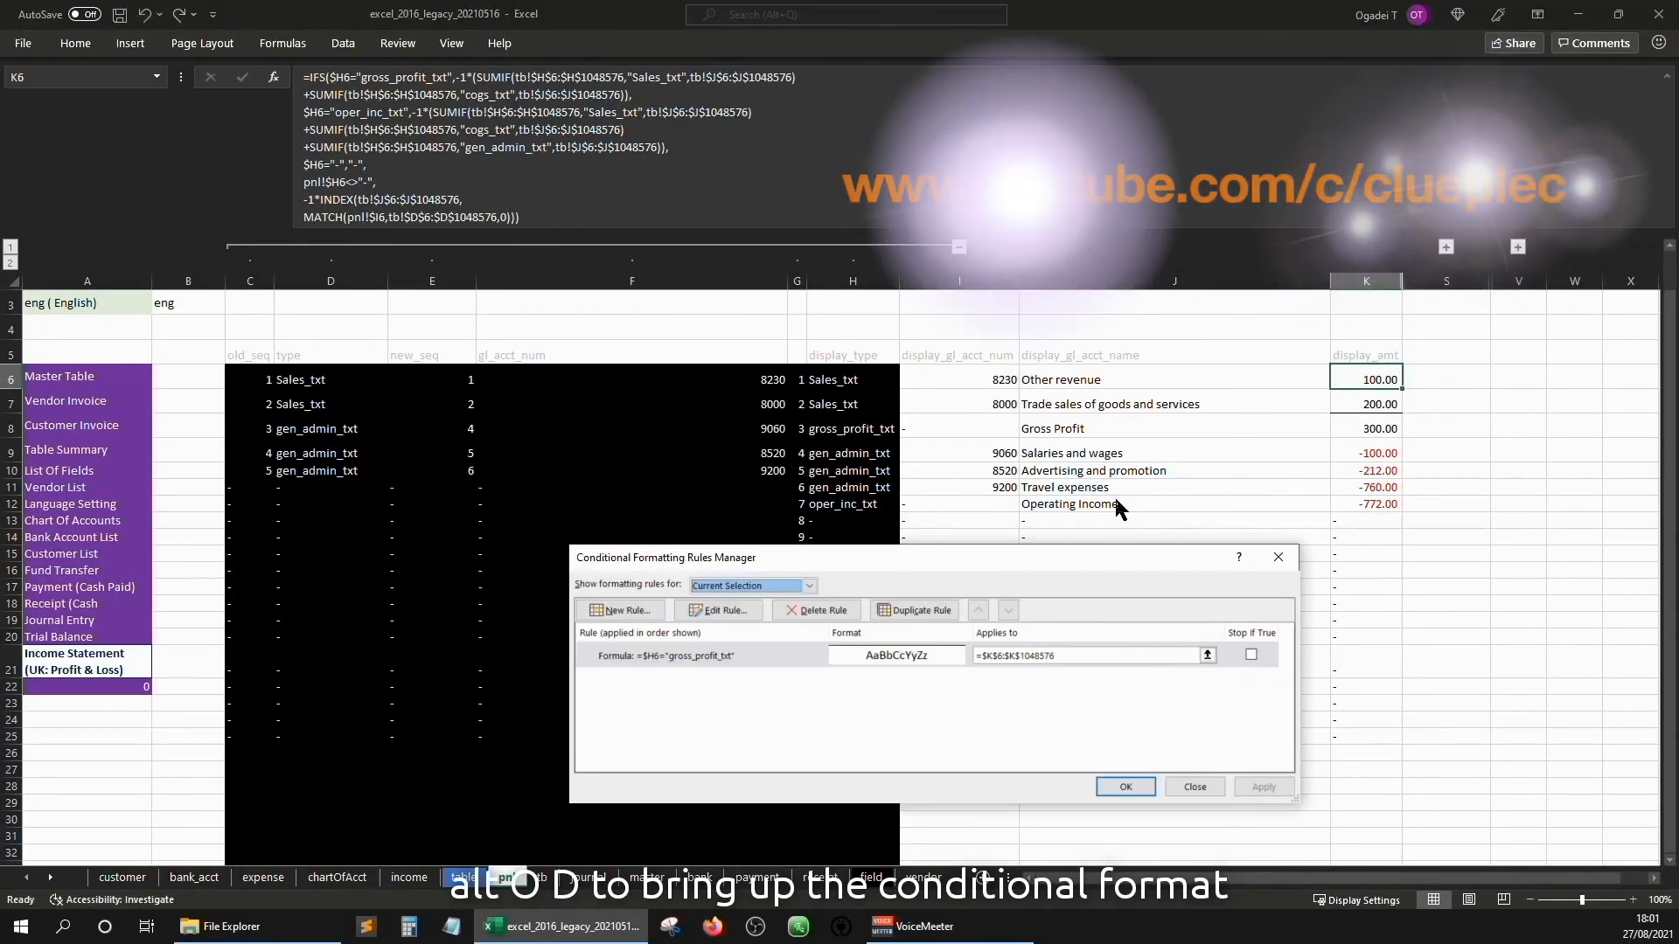
left_click(632, 610)
type("=$H6=\"oper_")
left_click_drag(874, 491, 471, 527)
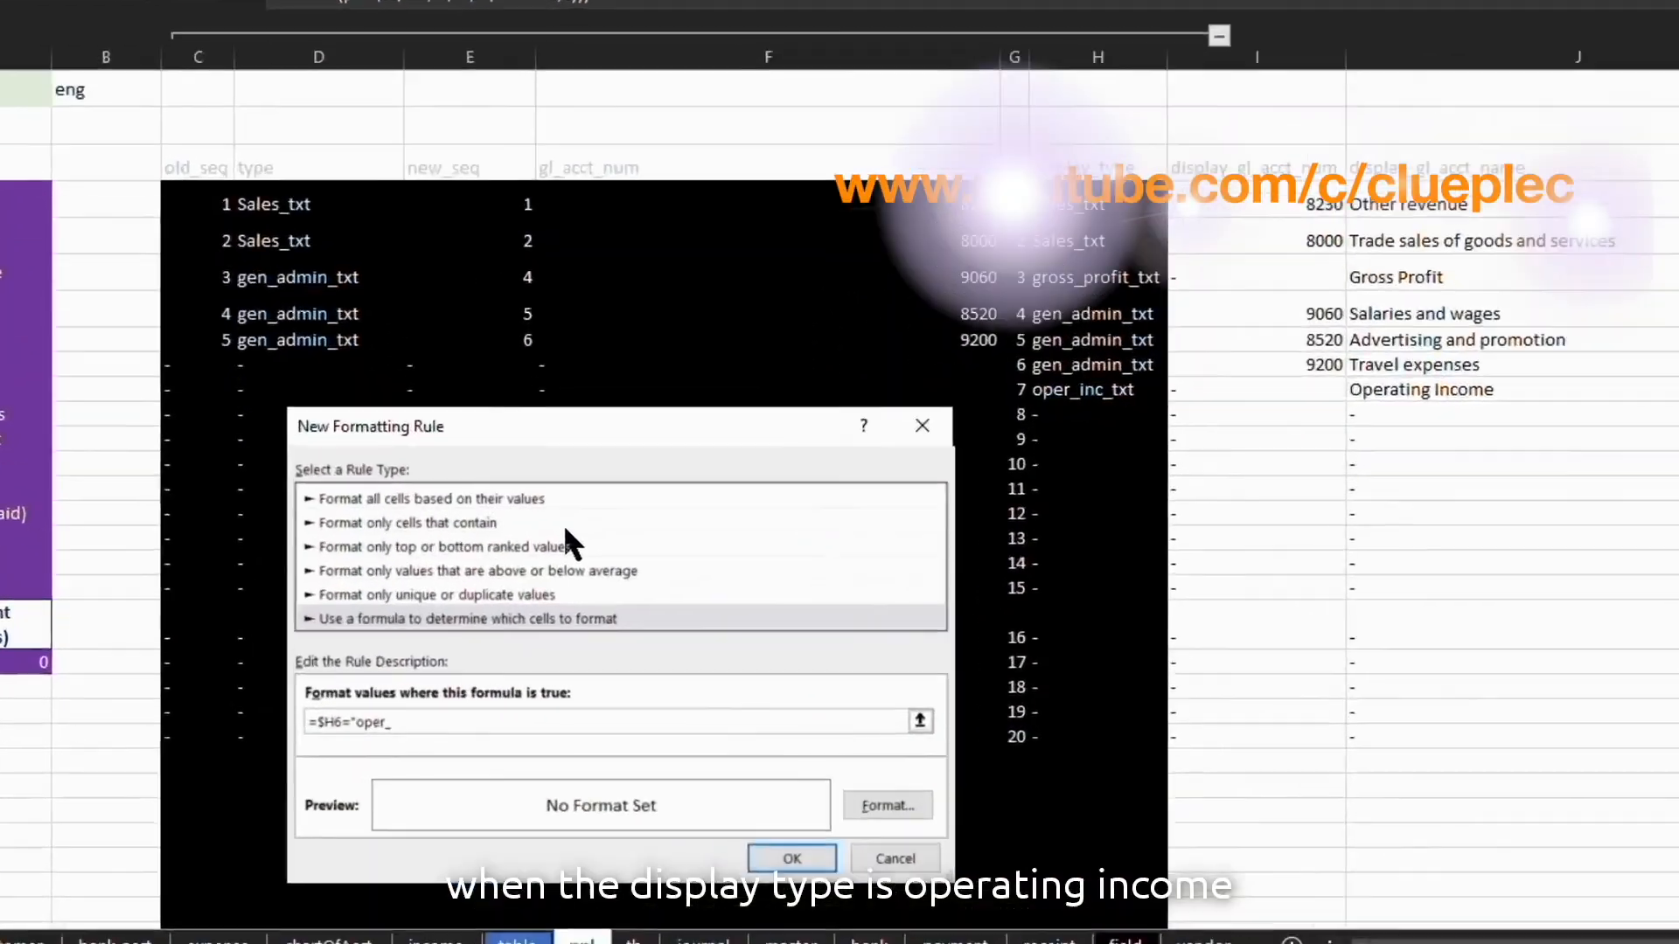
type("inc_txt\"")
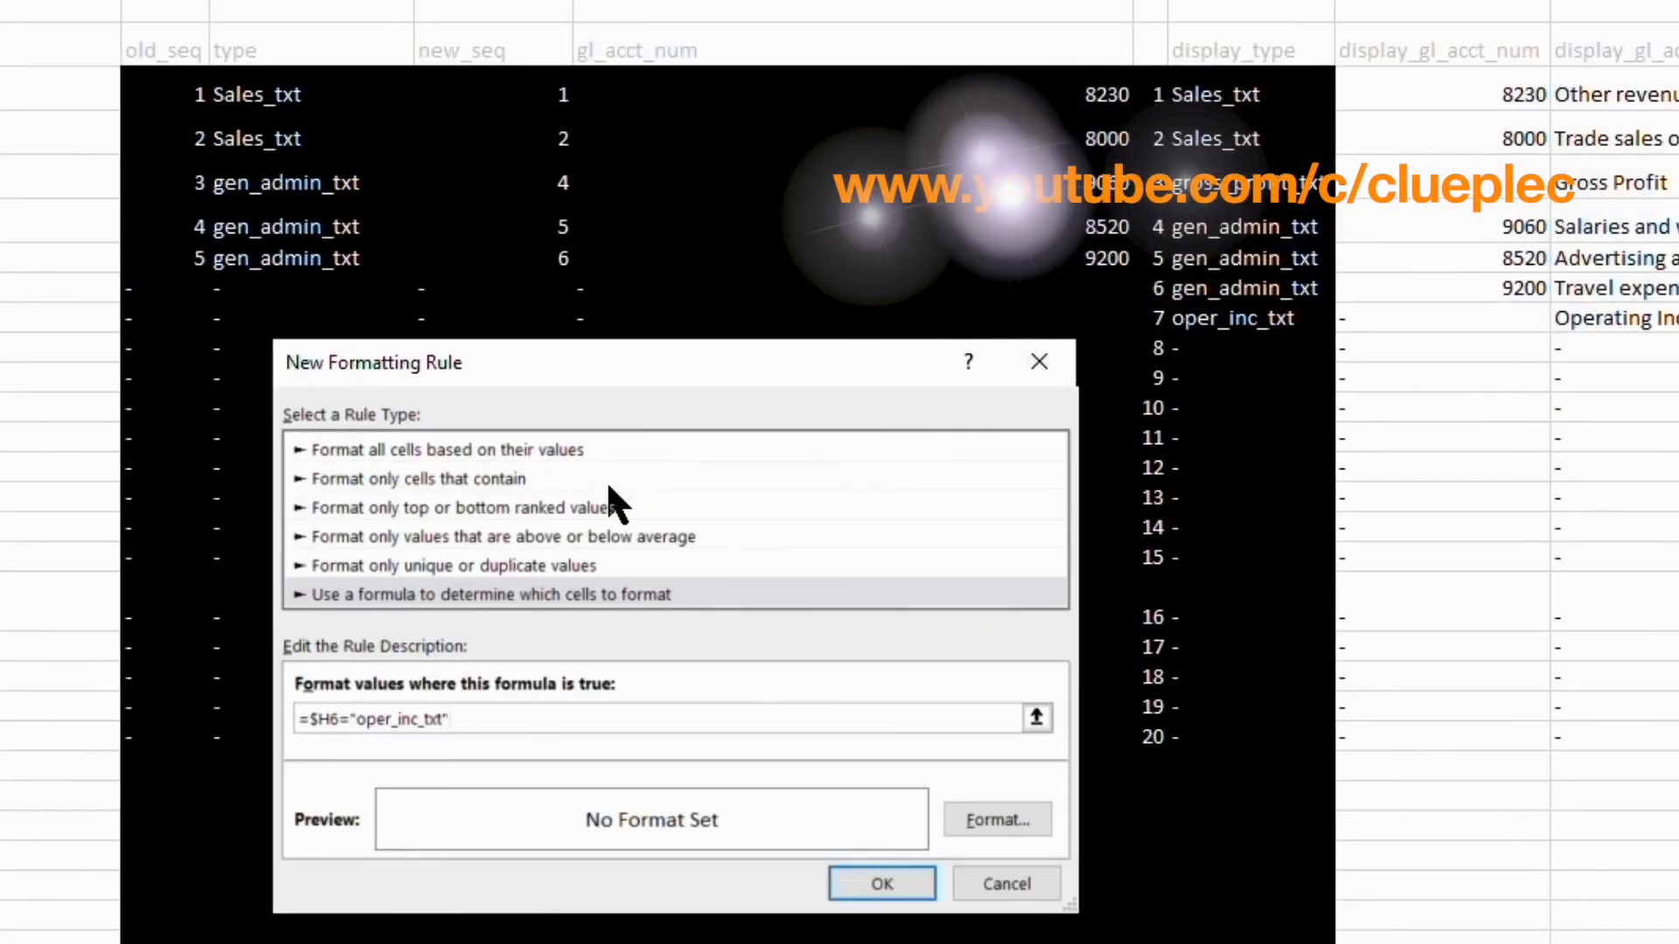
- Give the operating income rule a top border and double underline, and apply it from K6 down the whole column
left_click(887, 805)
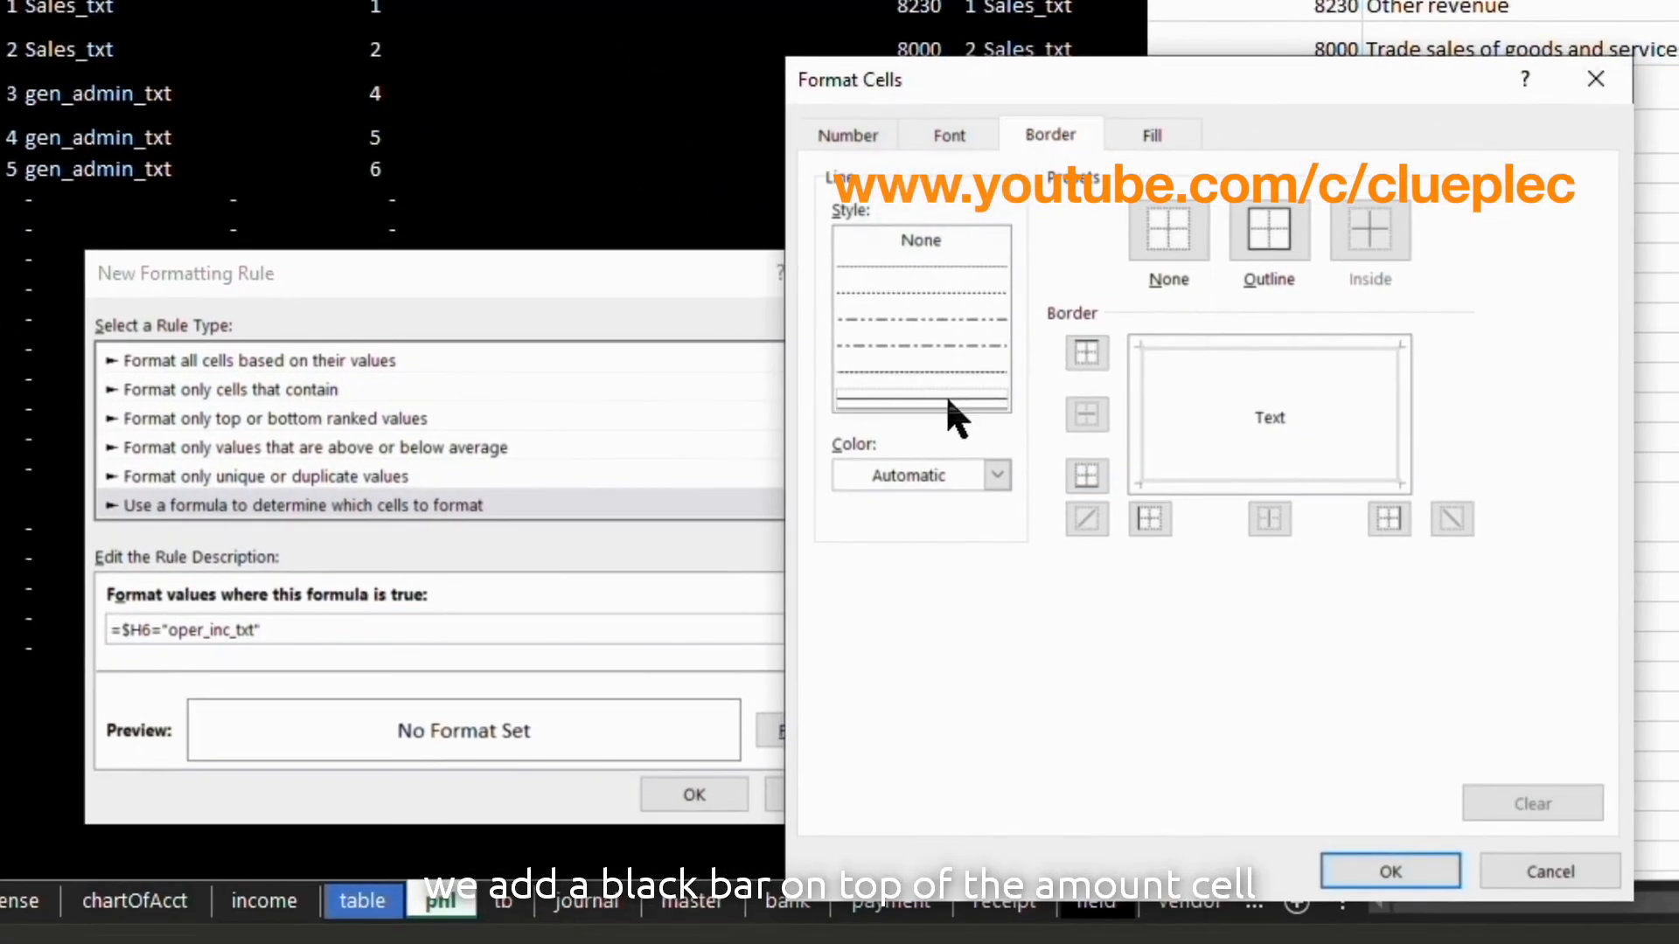
left_click(962, 123)
left_click(1145, 405)
left_click(1390, 872)
left_click(694, 794)
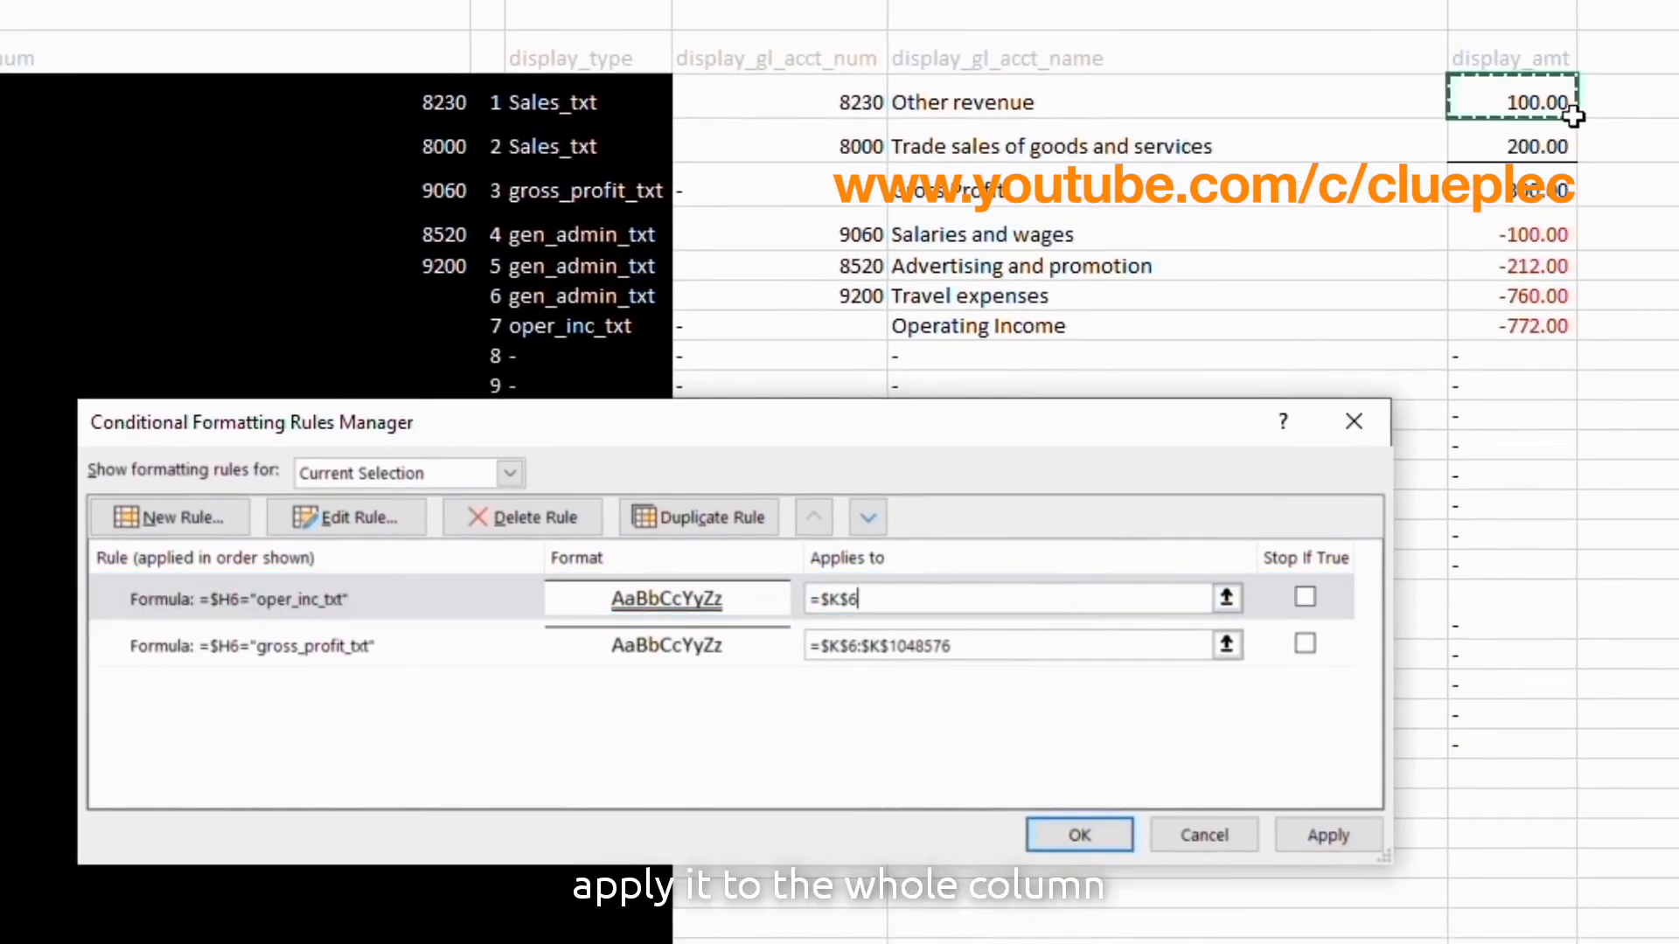
key("ctrl+shift+Down")
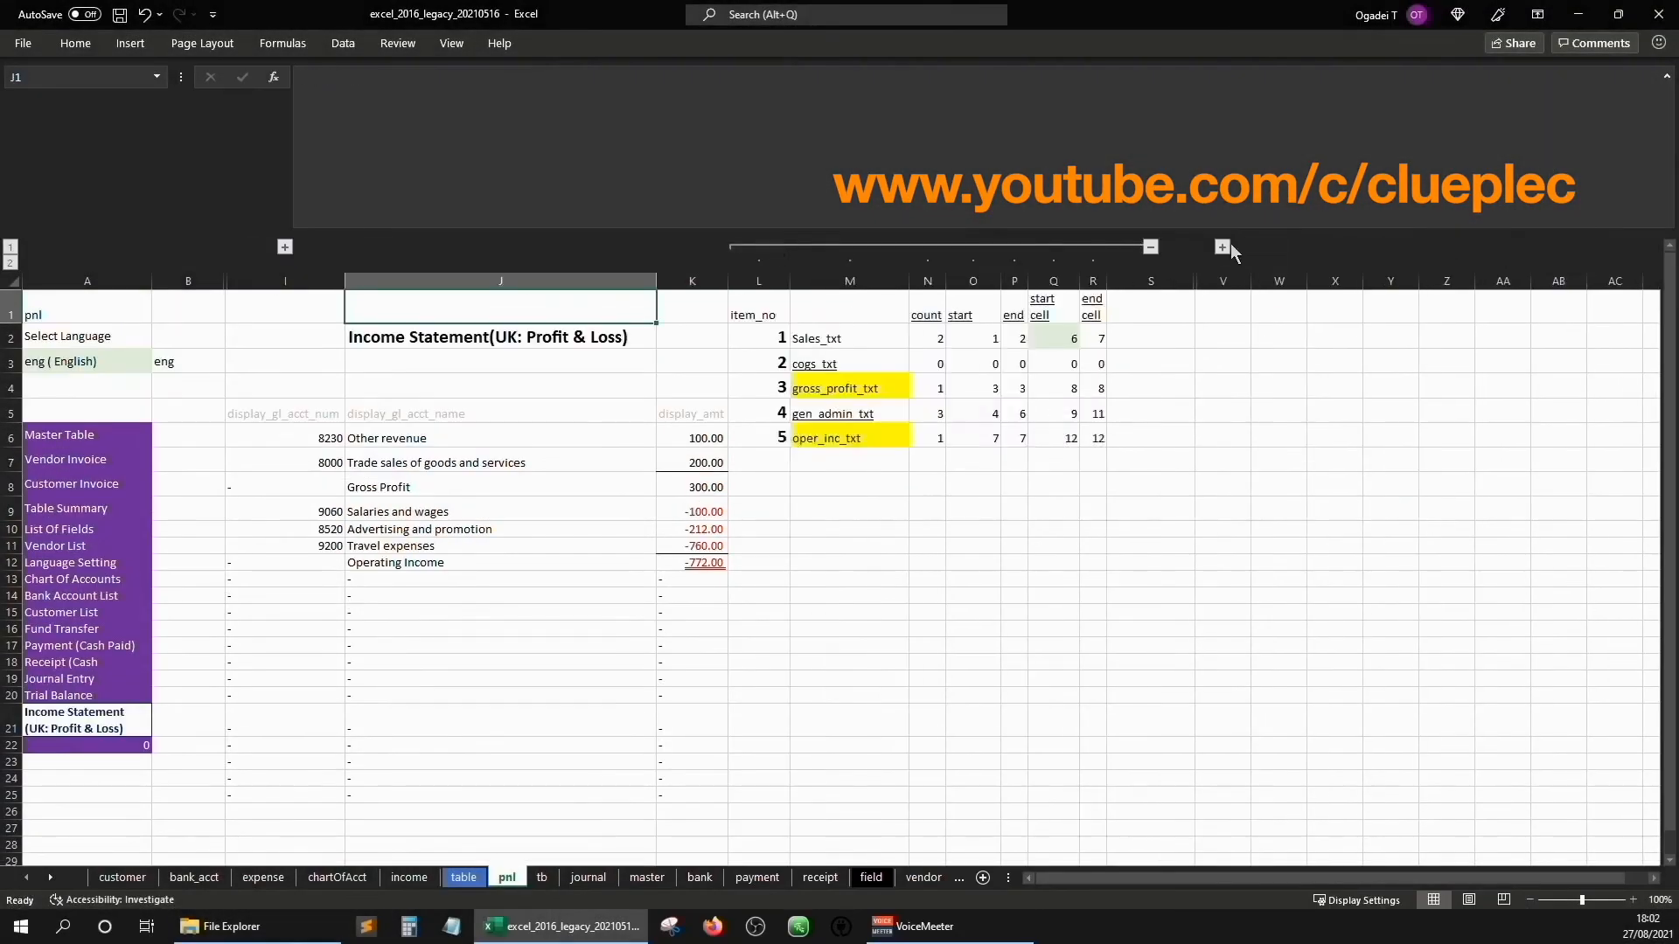
- View the income statement in Japanese and Chinese through the language selection in A3, and return it to English
left_click(209, 365)
left_click(139, 358)
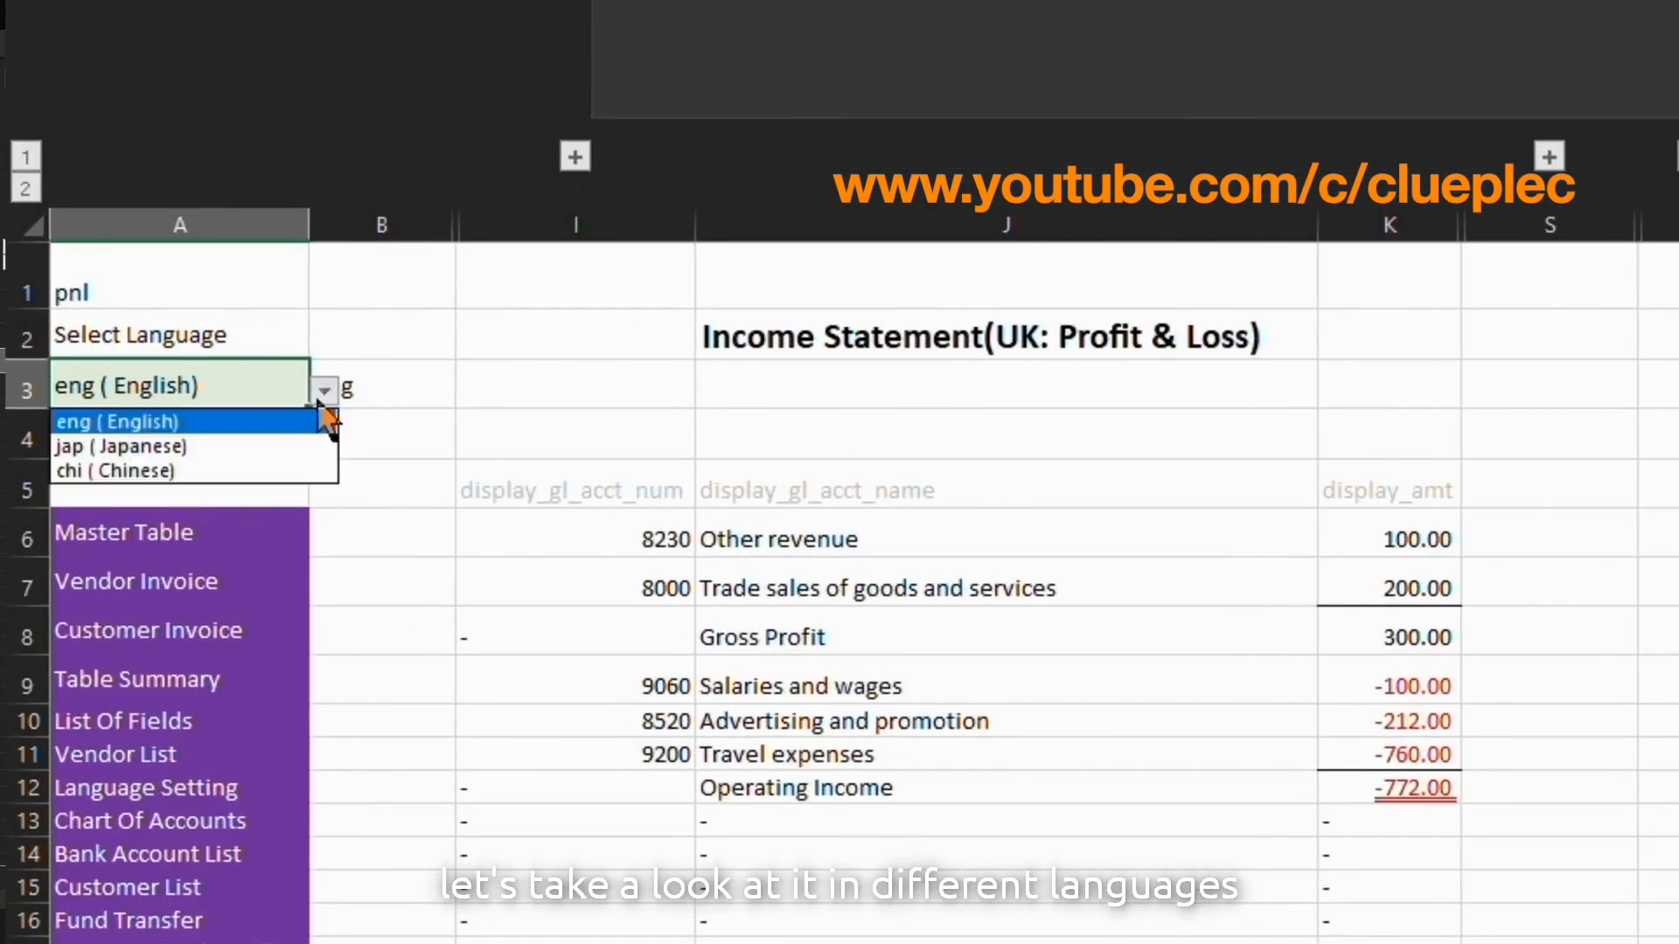
key("Return")
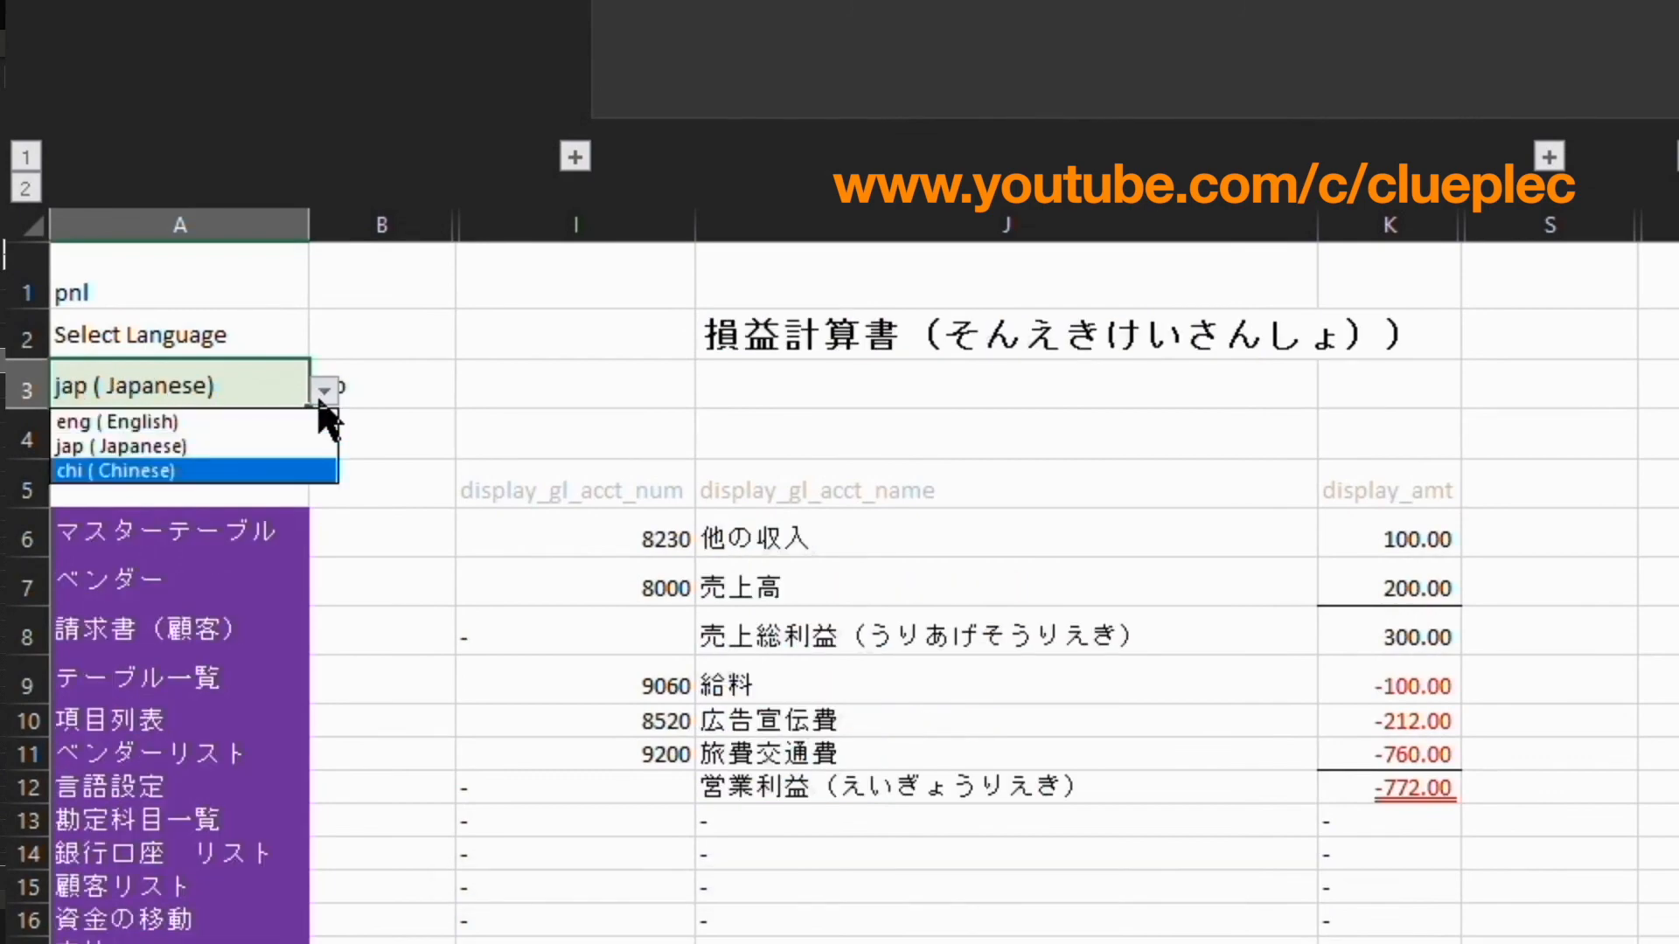
key("Return")
left_click(328, 421)
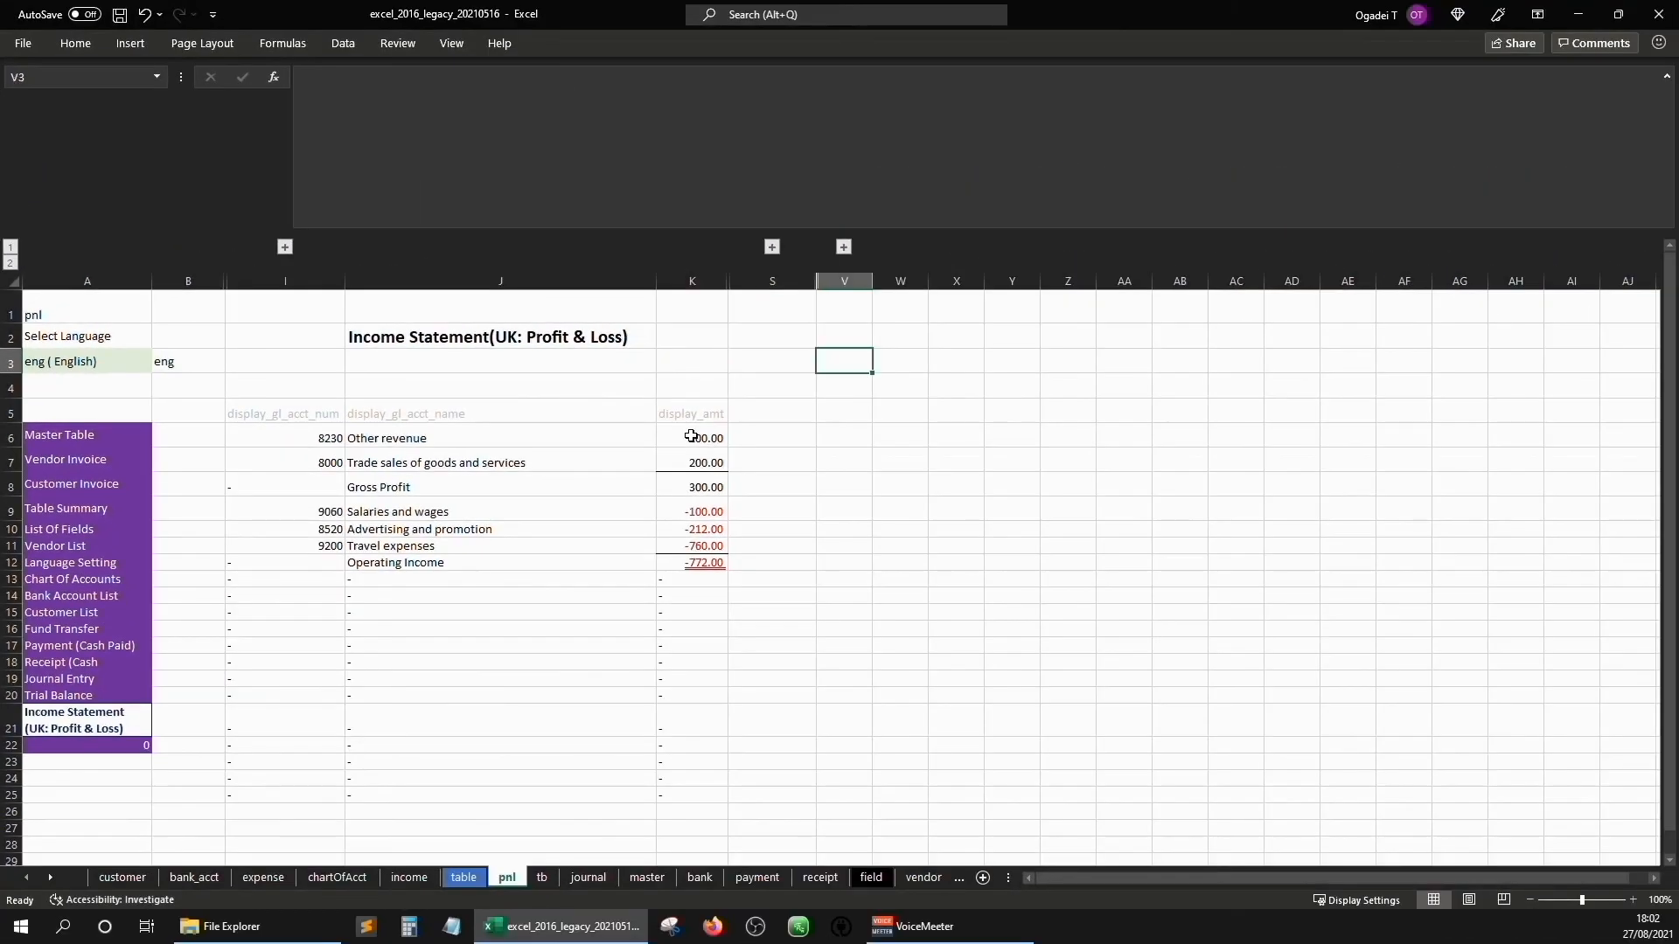